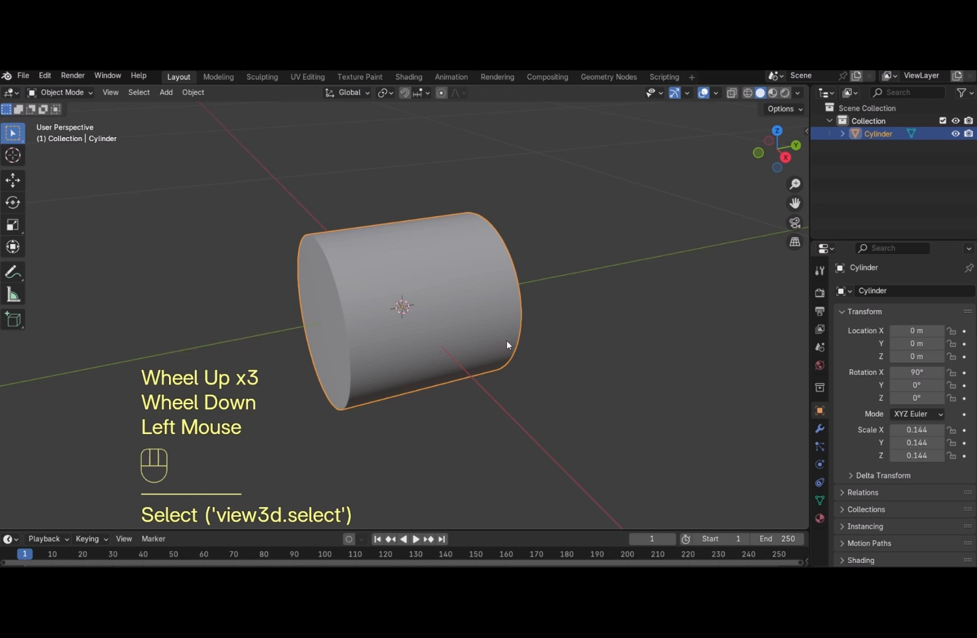
Scale the cylinder along the global Y axis by about 1.58
key("Tab")
key("Tab")
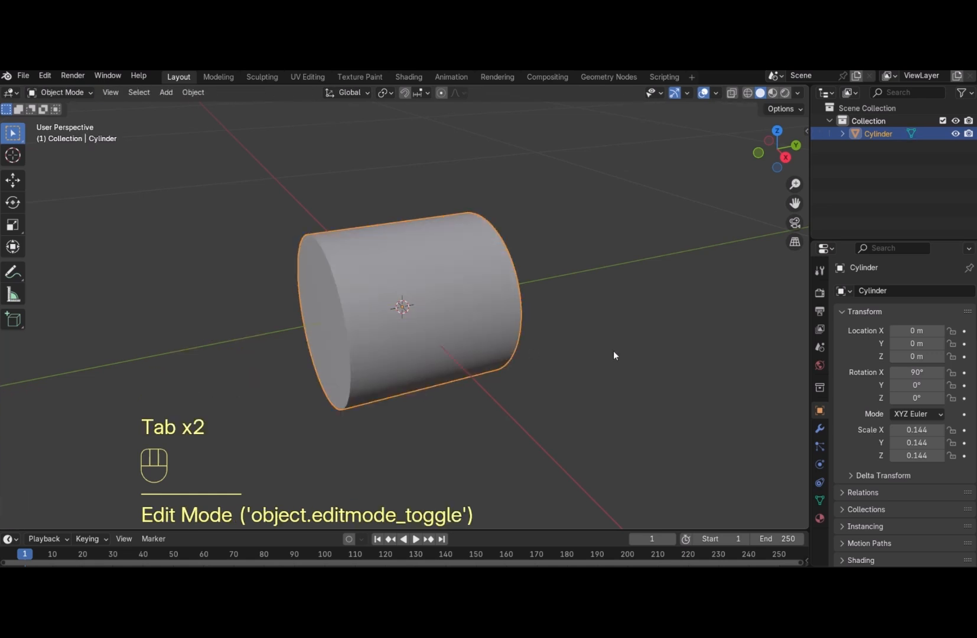
key("s")
key("y")
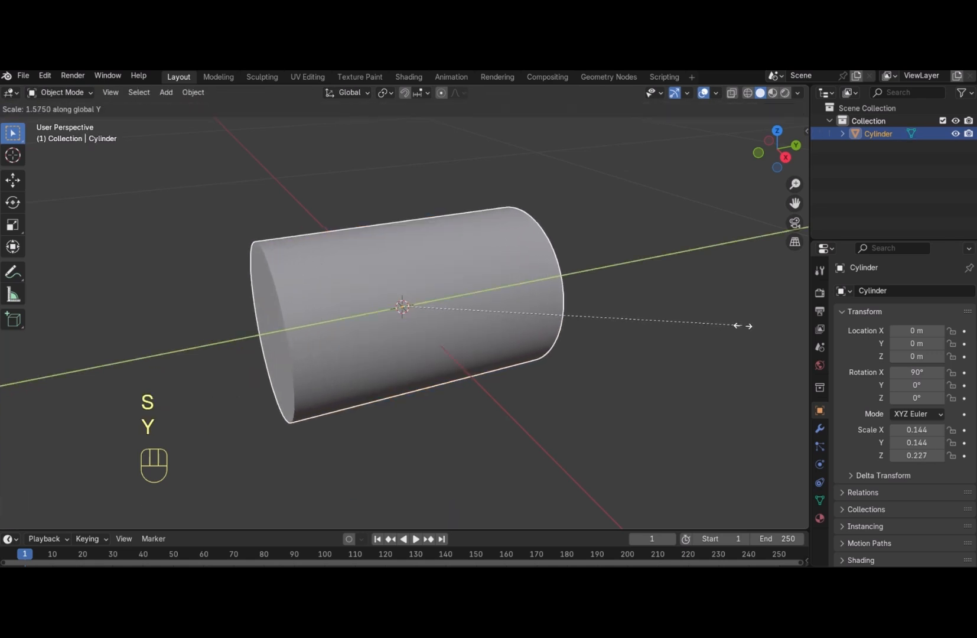
left_click(744, 325)
scroll(737, 329, "down", 1)
scroll(738, 329, "up", 1)
scroll(731, 332, "down", 2)
scroll(731, 332, "up", 3)
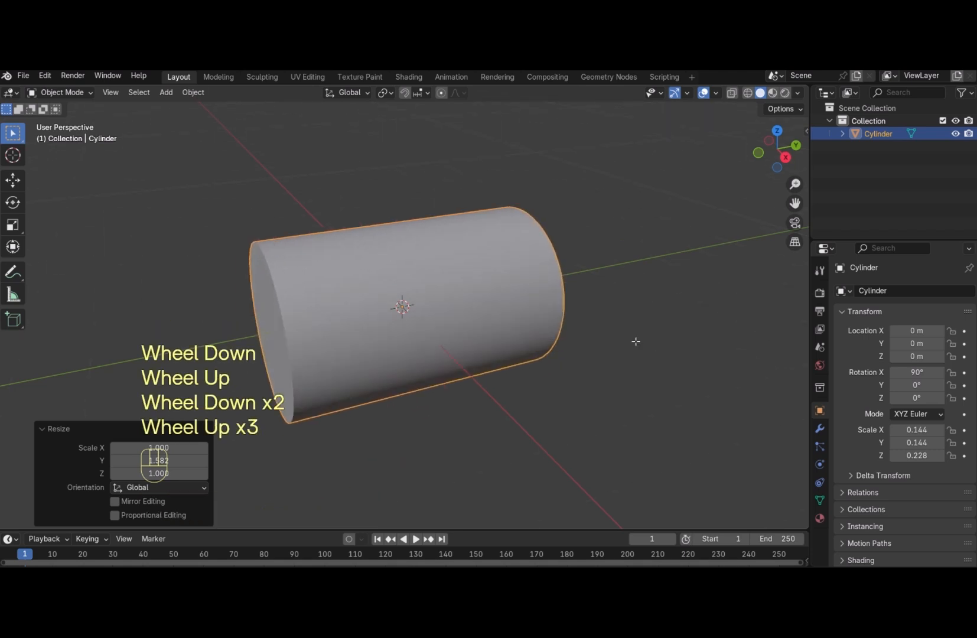
In Edit Mode, add a centred loop cut around the cylinder and bevel it to a width of about 0.933 m
key("Tab")
left_click(527, 337)
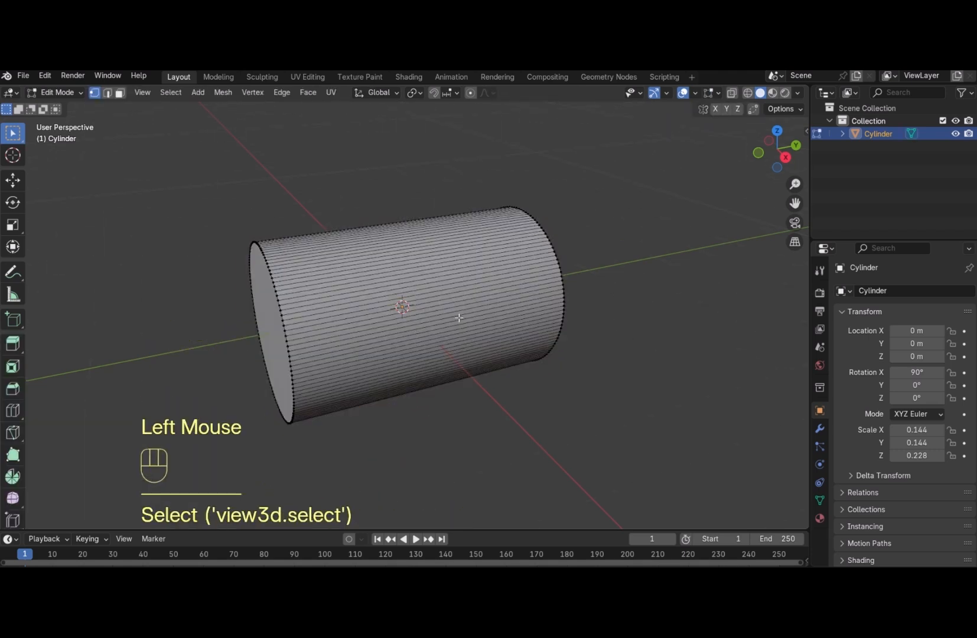
key("ctrl+r")
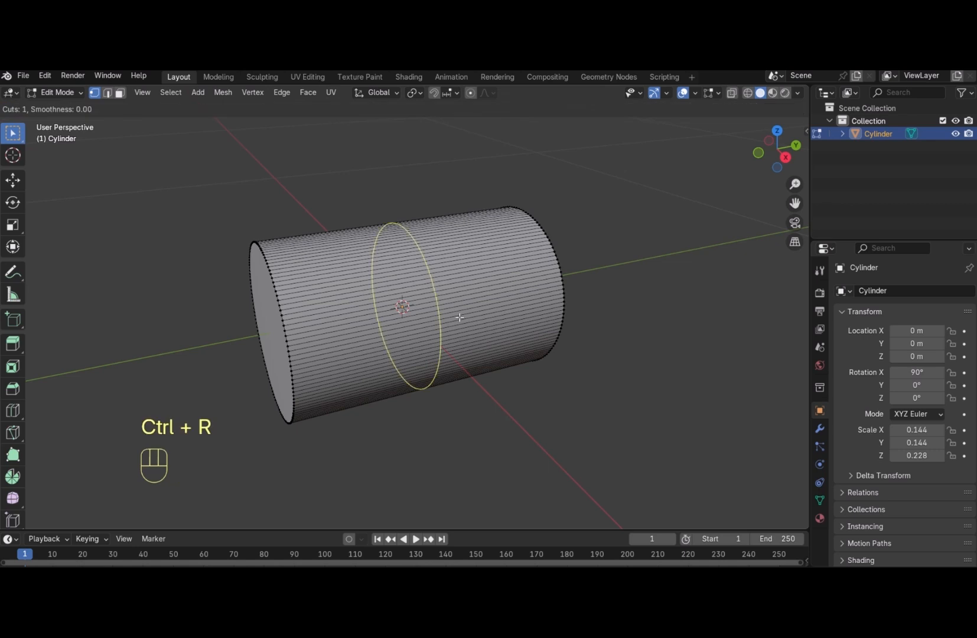
left_click(458, 318)
left_click(459, 319)
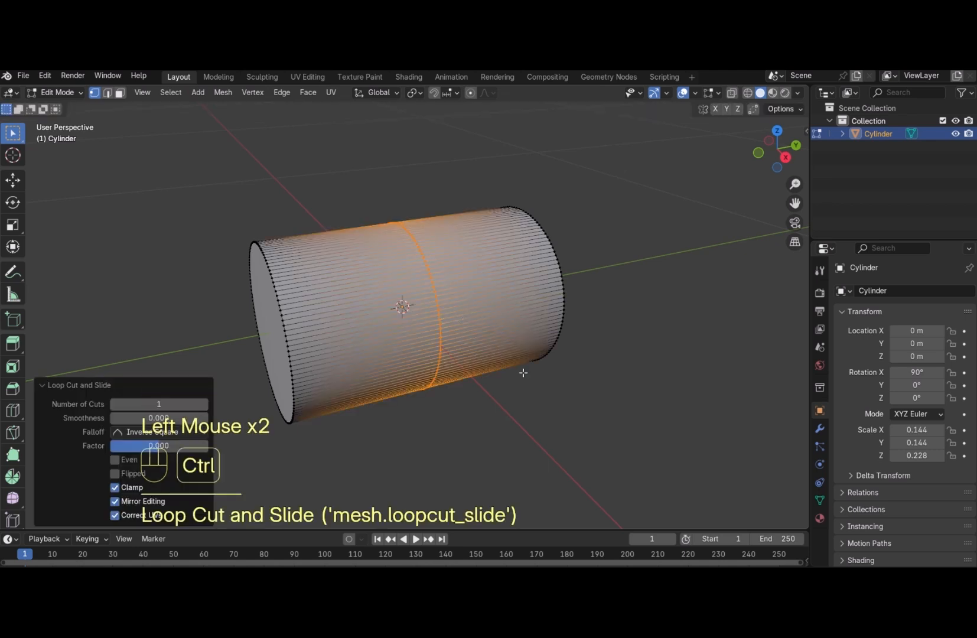
key("ctrl+b")
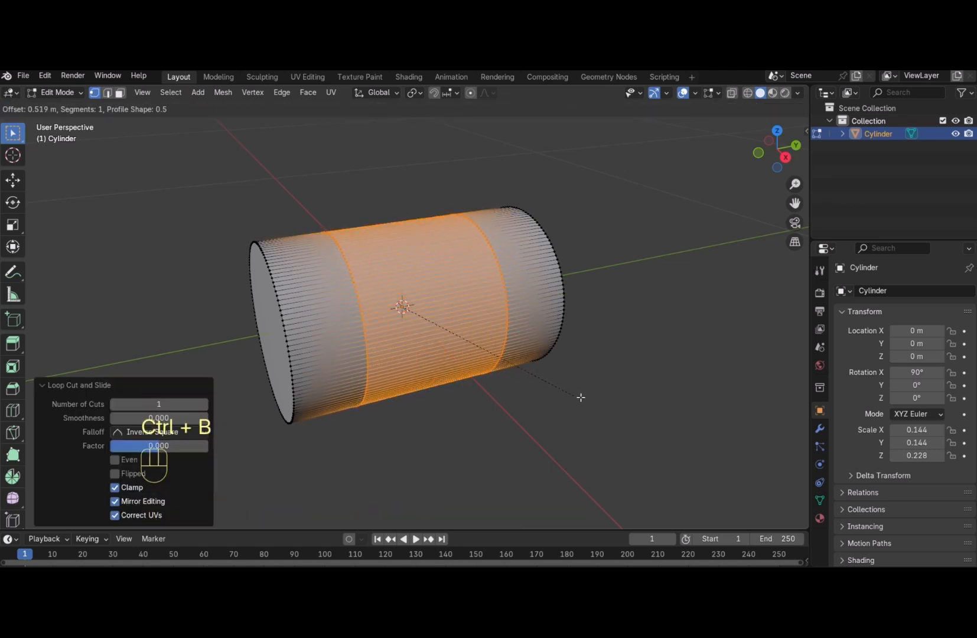
left_click(612, 412)
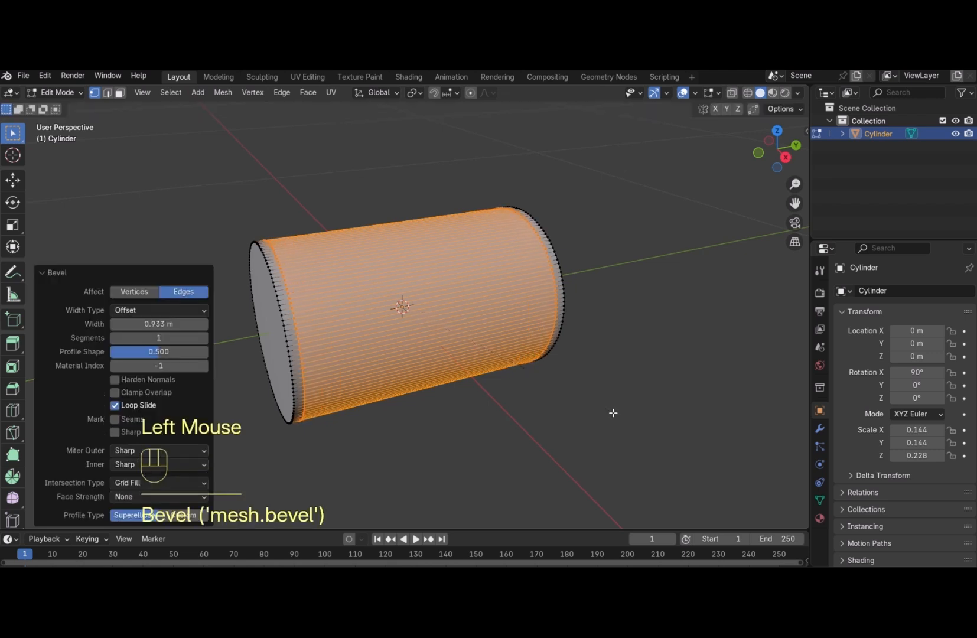
left_click(612, 413)
Select the edge loop near the cylinder's +Y end and dissolve its edges
key("2")
scroll(569, 322, "up", 3)
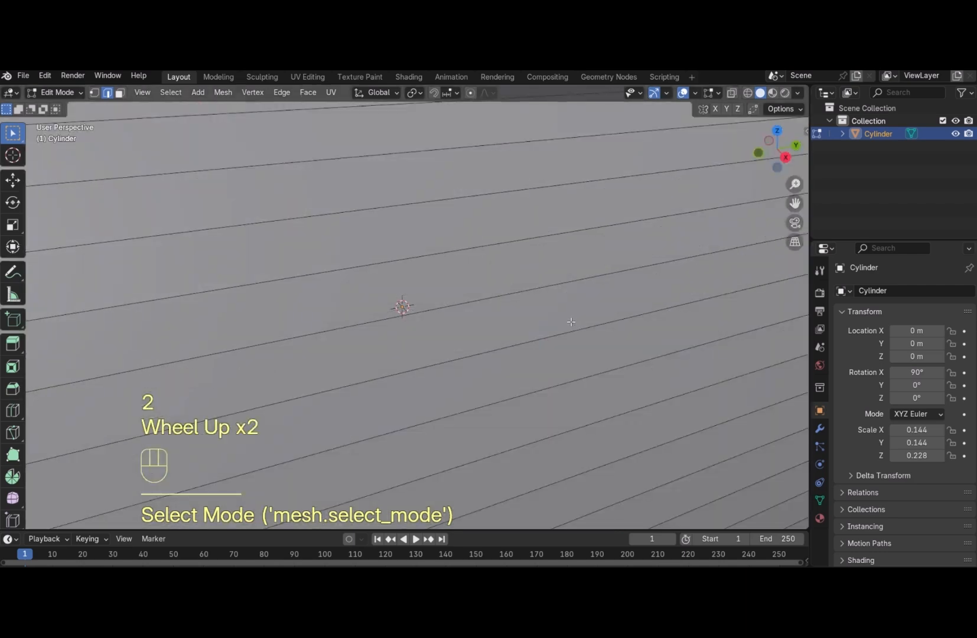
scroll(569, 323, "down", 6)
scroll(570, 323, "up", 2)
left_click(682, 299)
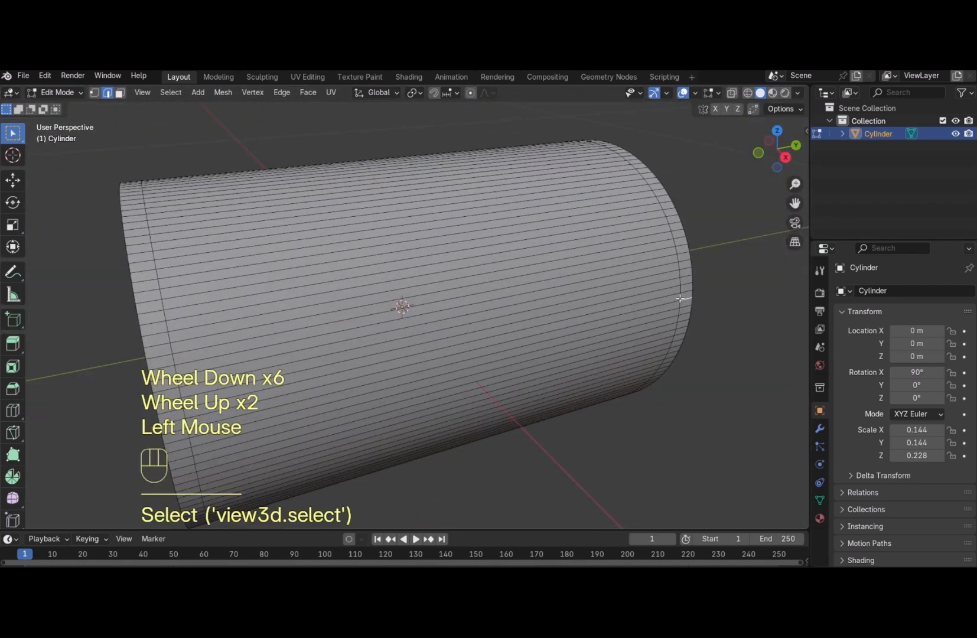
left_click(682, 299)
left_click(681, 283, "alt")
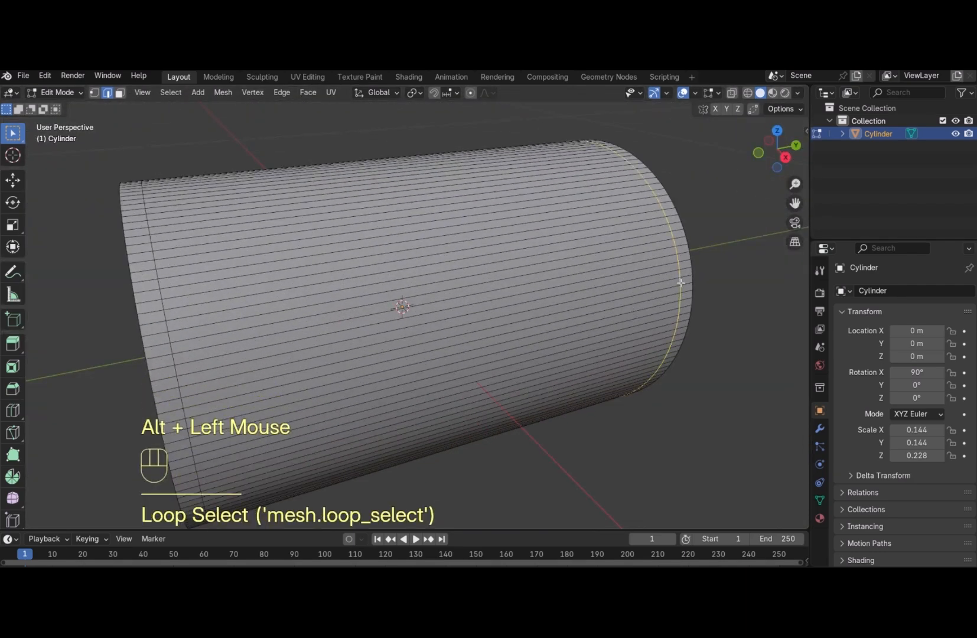
key("x")
left_click(669, 364)
scroll(491, 351, "down", 1)
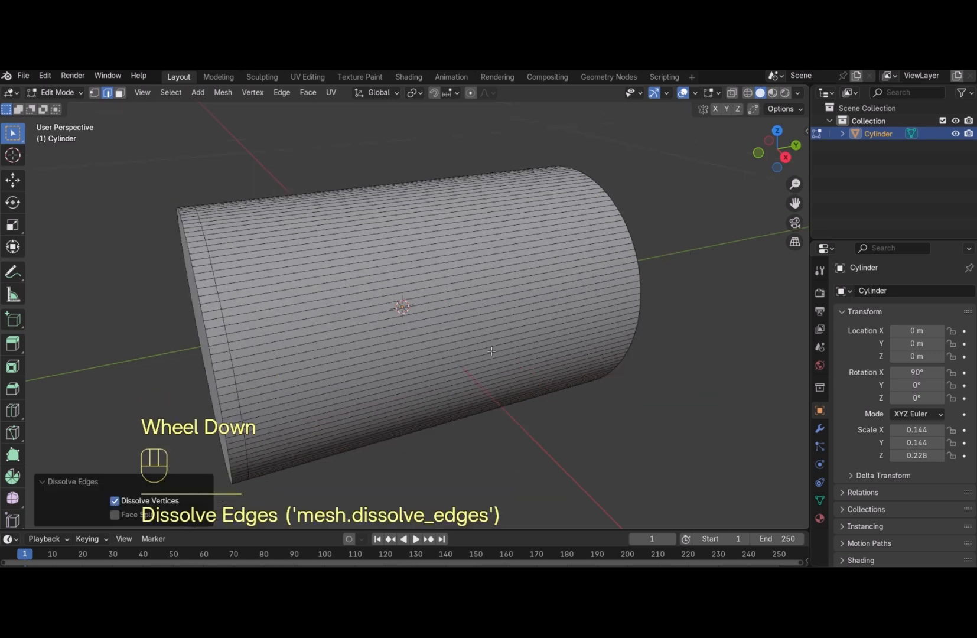
Add another centred loop cut to the long side section and bevel it with an offset of about 0.96 m
key("ctrl+r")
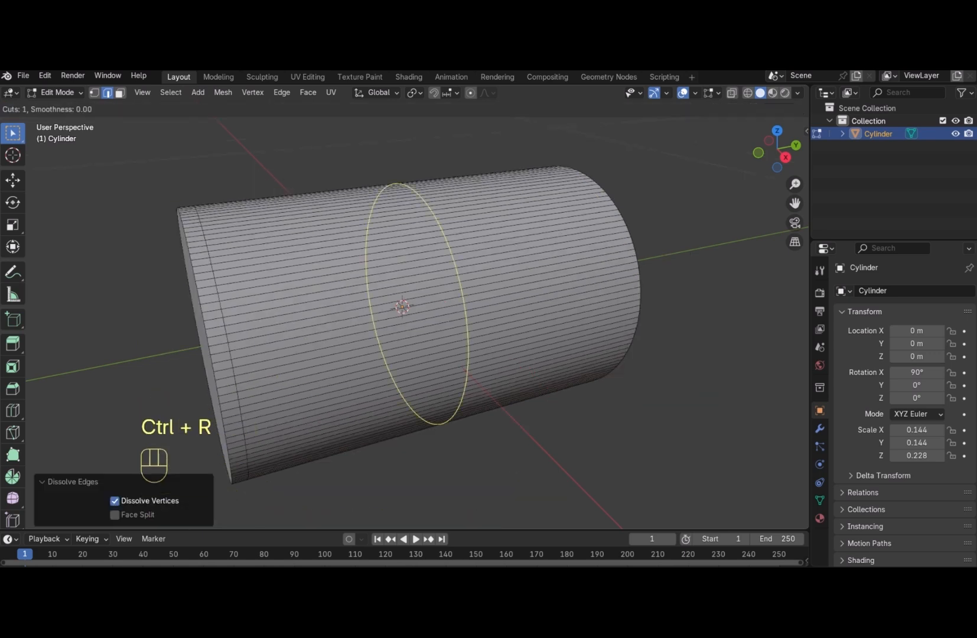
left_click(469, 338)
left_click(469, 338)
key("ctrl+b")
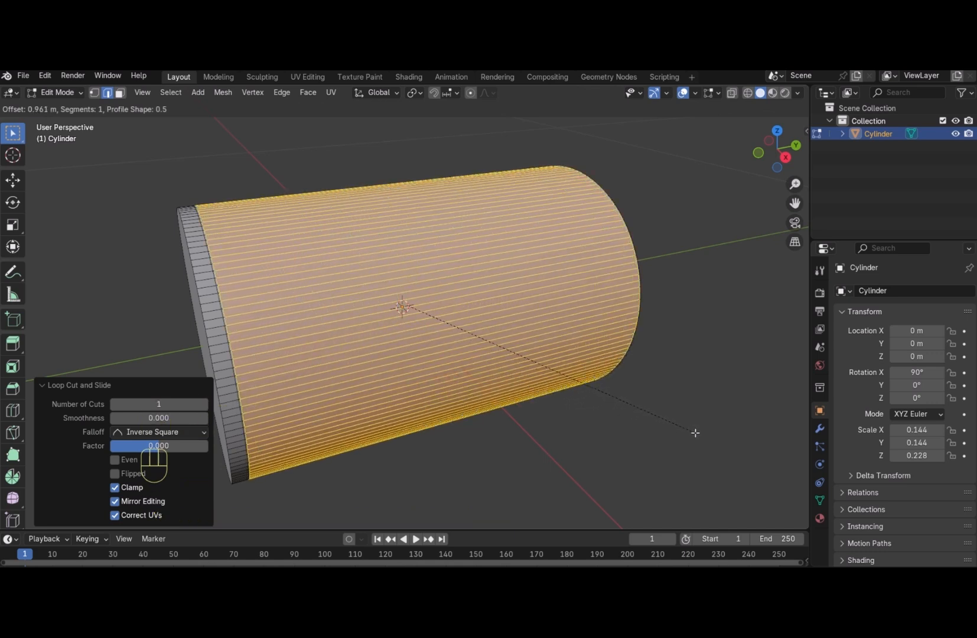
left_click(696, 433)
left_click(694, 433)
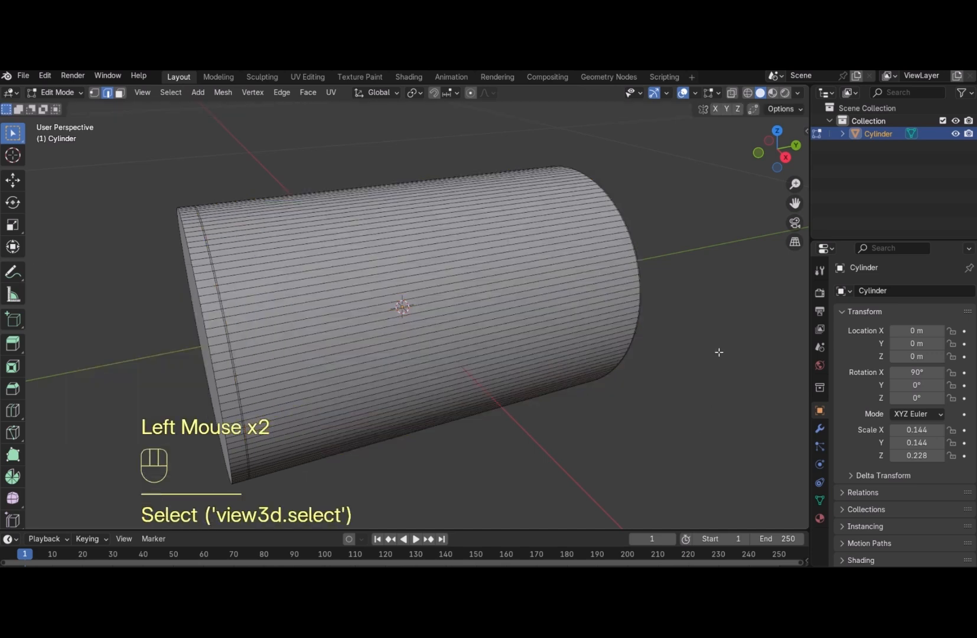
scroll(709, 345, "up", 2)
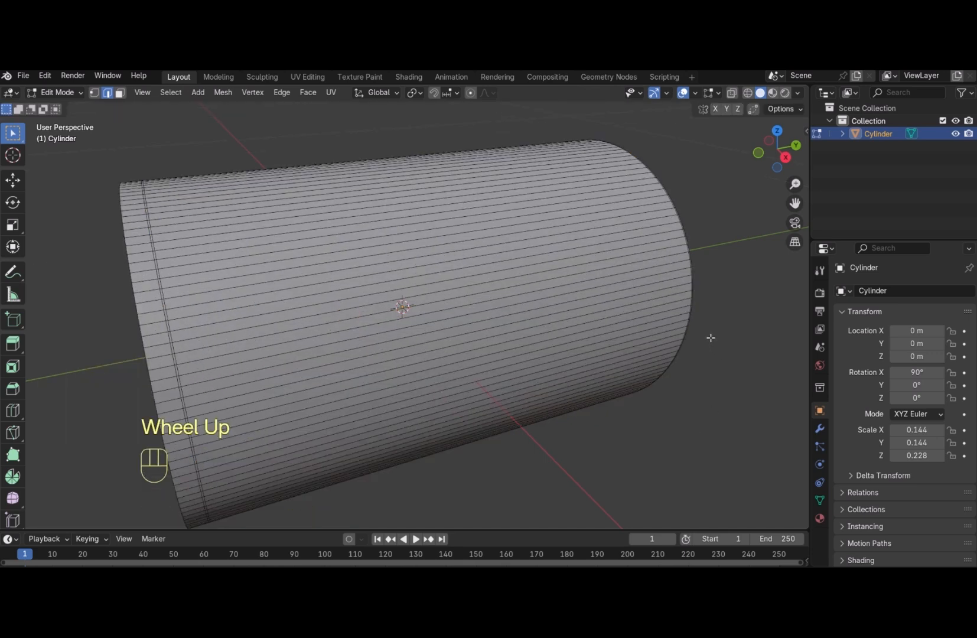
scroll(673, 339, "down", 2)
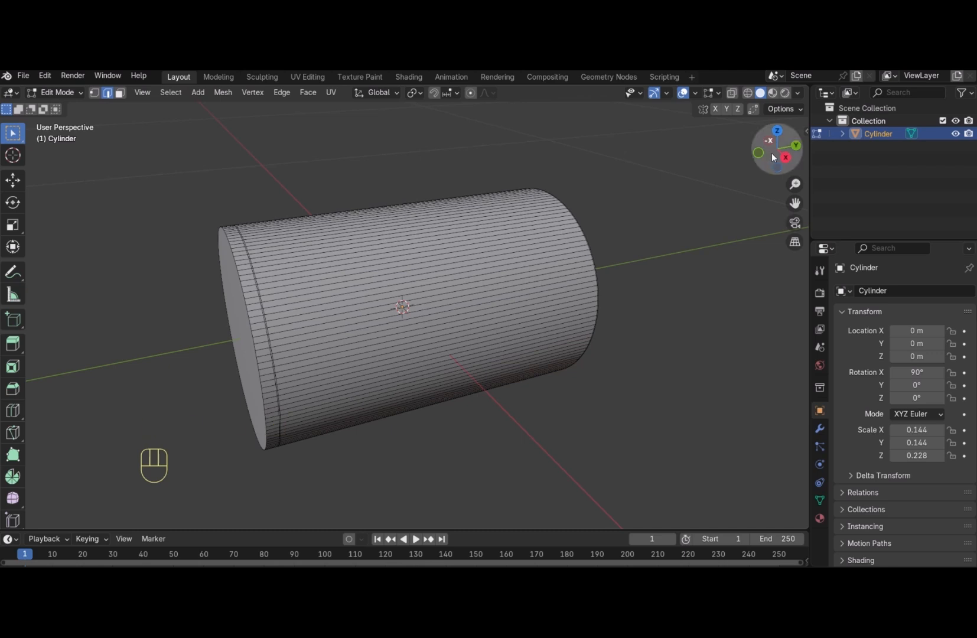
Move the cylinder's +Y end cap face outward along the Y axis by about 0.02 m
left_click_drag(772, 152, 572, 323)
left_click(562, 322)
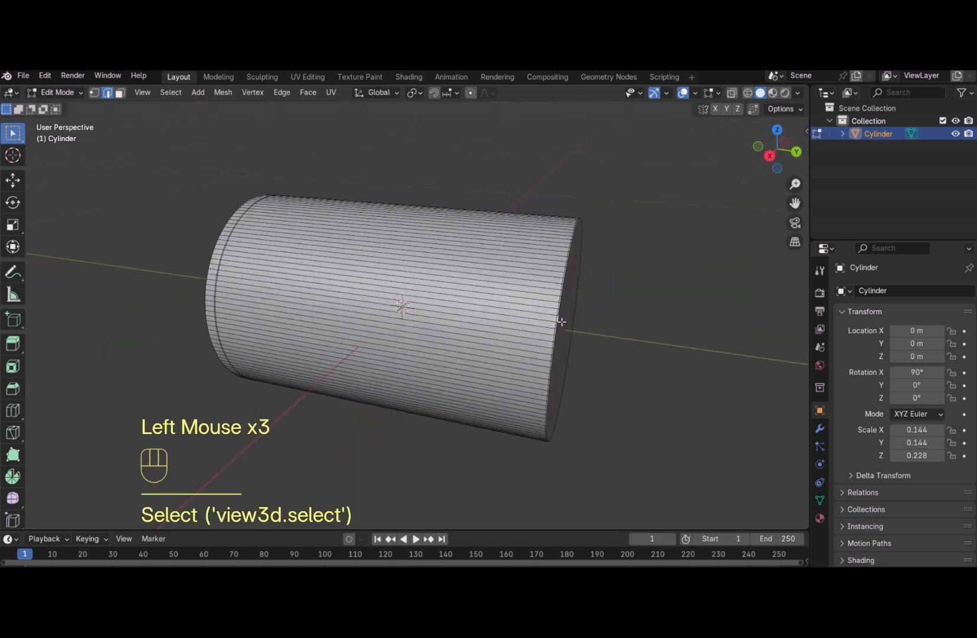
key("3")
left_click(561, 322)
key("g")
key("y")
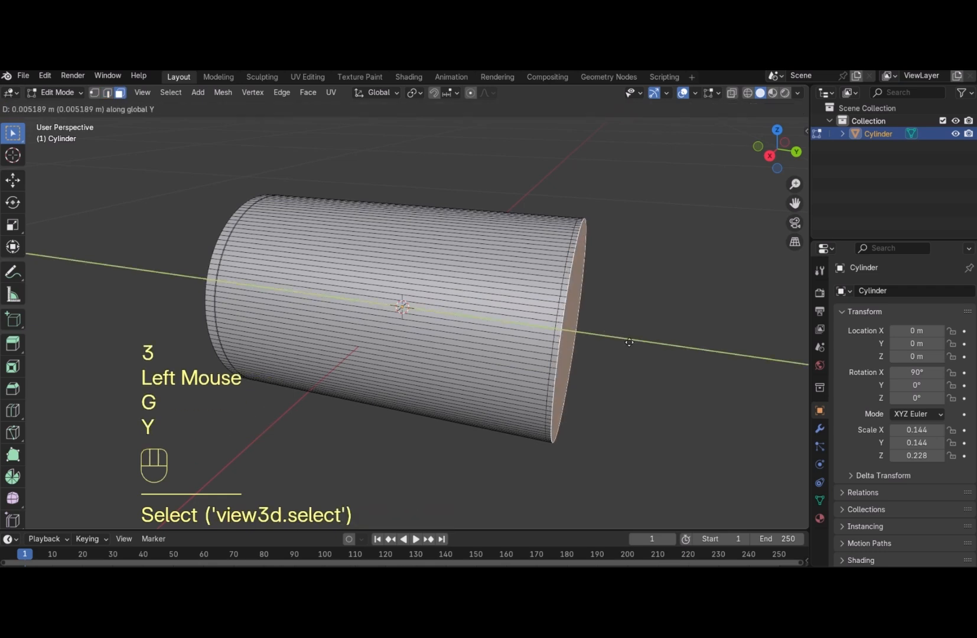
left_click(634, 344)
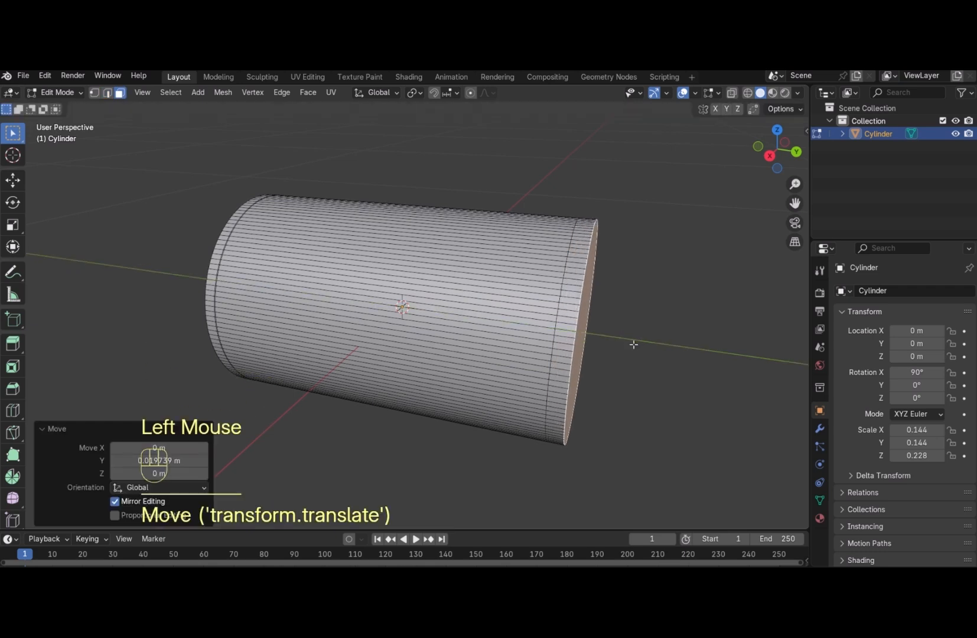
Select all the long side faces around the cylinder's middle section, leaving the narrow end bands and caps out
left_click_drag(757, 173, 639, 322)
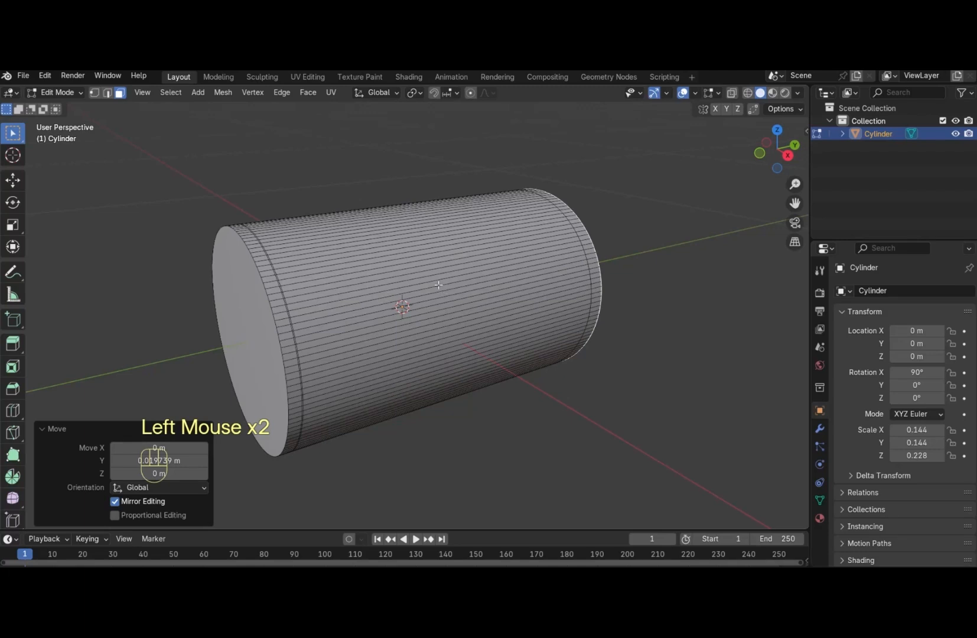
left_click_drag(386, 225, 452, 350)
left_click_drag(399, 360, 463, 443, "shift")
left_click_drag(356, 190, 408, 241, "shift")
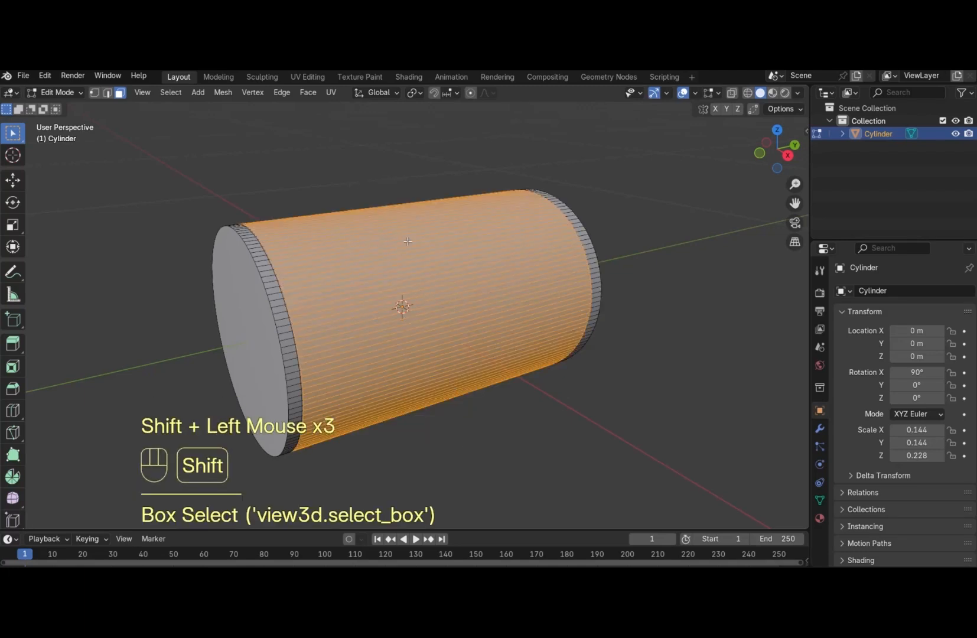
left_click_drag(777, 148, 689, 154)
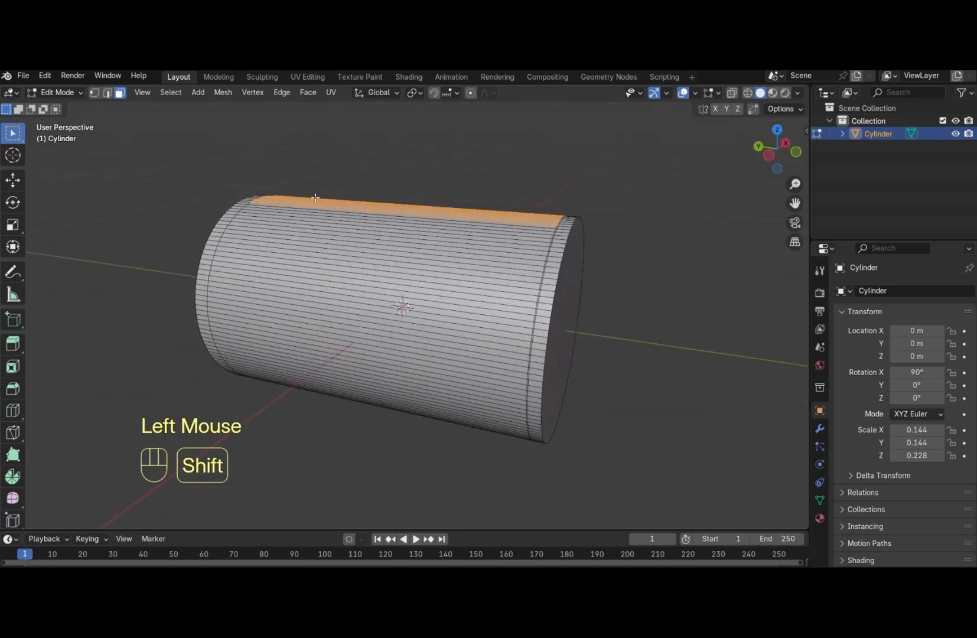
left_click_drag(316, 197, 355, 331, "shift")
left_click_drag(348, 387, 414, 452, "shift")
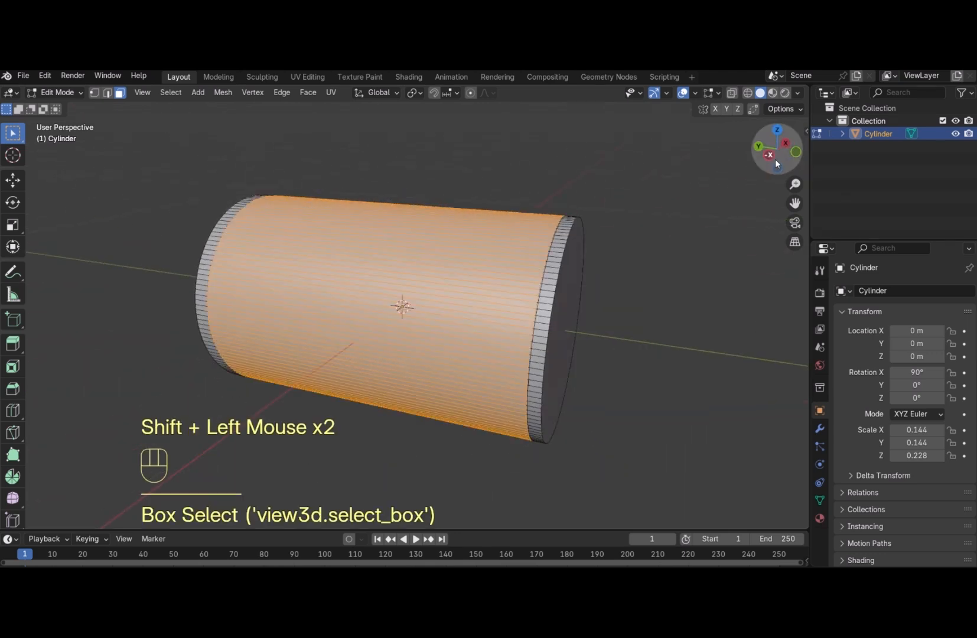
left_click_drag(776, 164, 783, 77)
left_click_drag(357, 257, 473, 407, "shift")
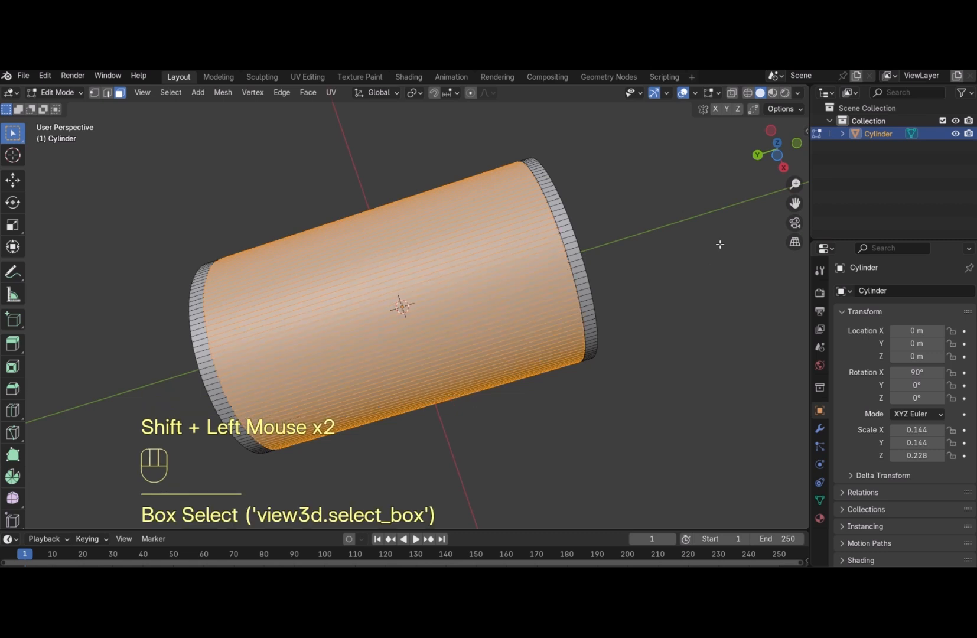
Deselect a strip of adjacent long faces along the cylinder's +X side
left_click_drag(777, 149, 770, 159)
key("KP_3")
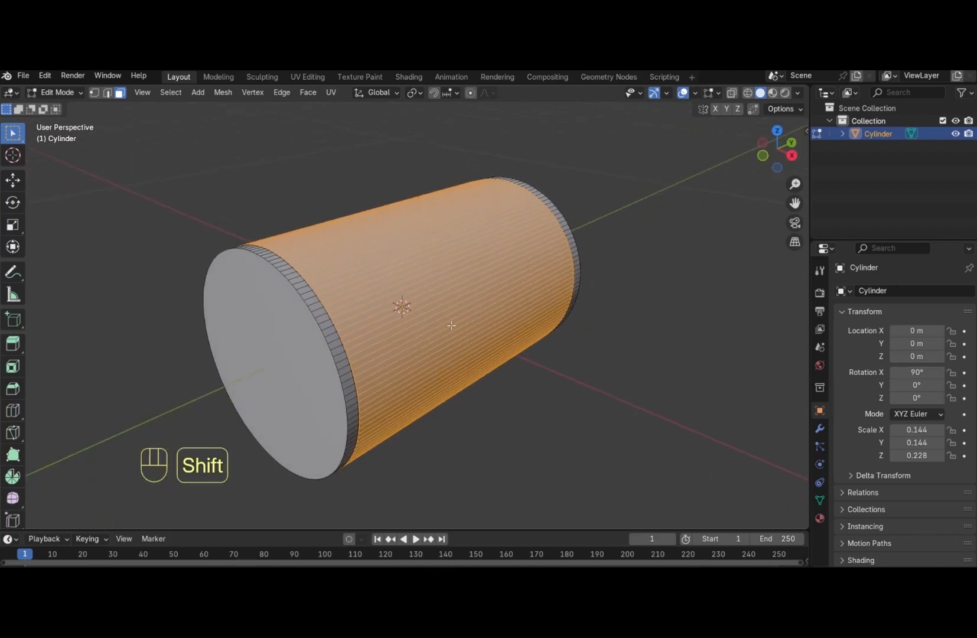
left_click(447, 320, "shift")
left_click(450, 325, "shift")
left_click(453, 330, "shift")
left_click(457, 336, "shift")
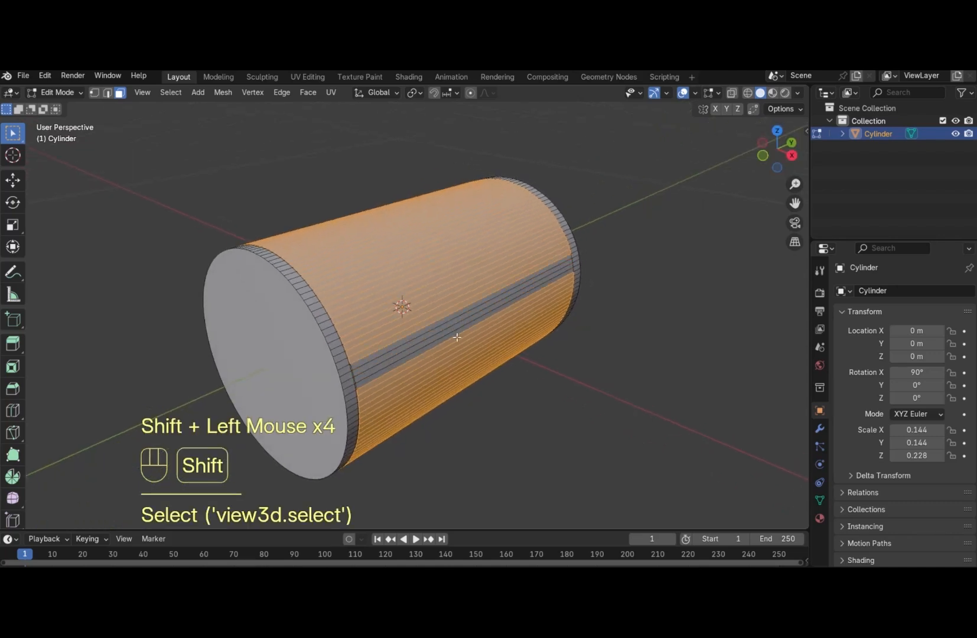
left_click(461, 340, "shift")
left_click(463, 345, "shift")
left_click(465, 348, "shift")
left_click(467, 350, "shift")
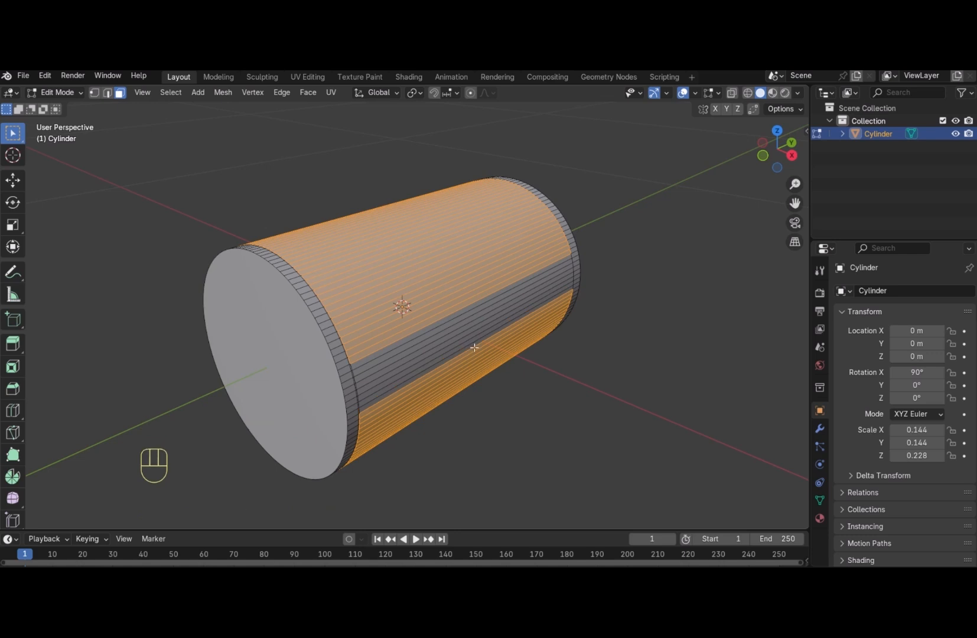
left_click_drag(772, 163, 733, 177)
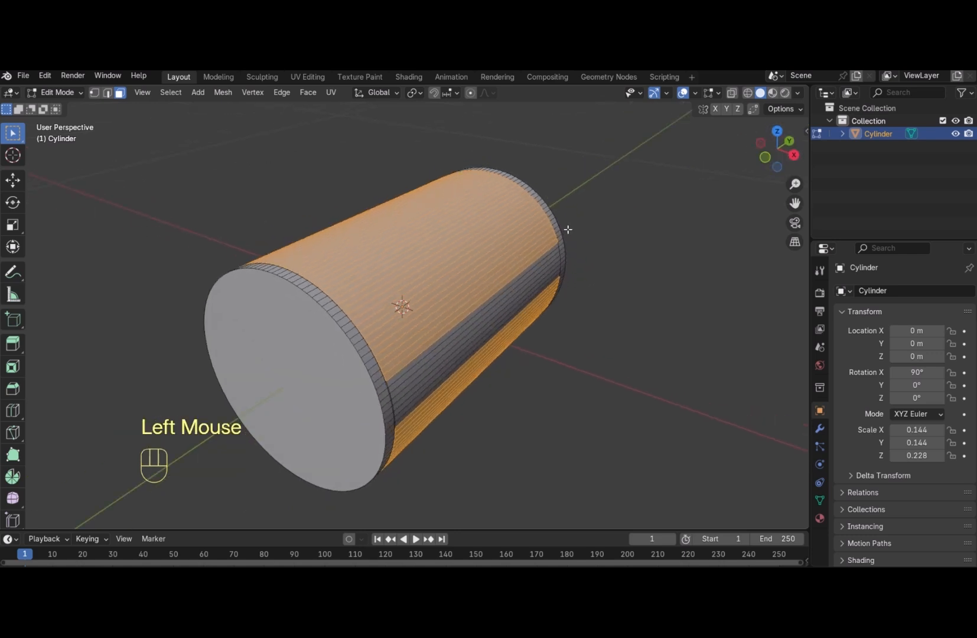
left_click(485, 348, "shift")
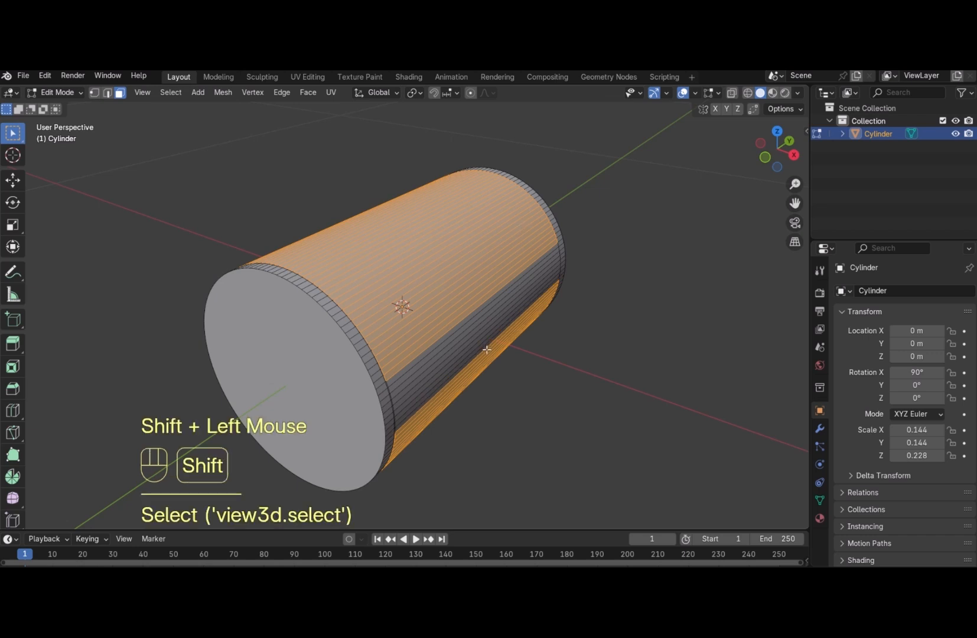
left_click(485, 349, "shift")
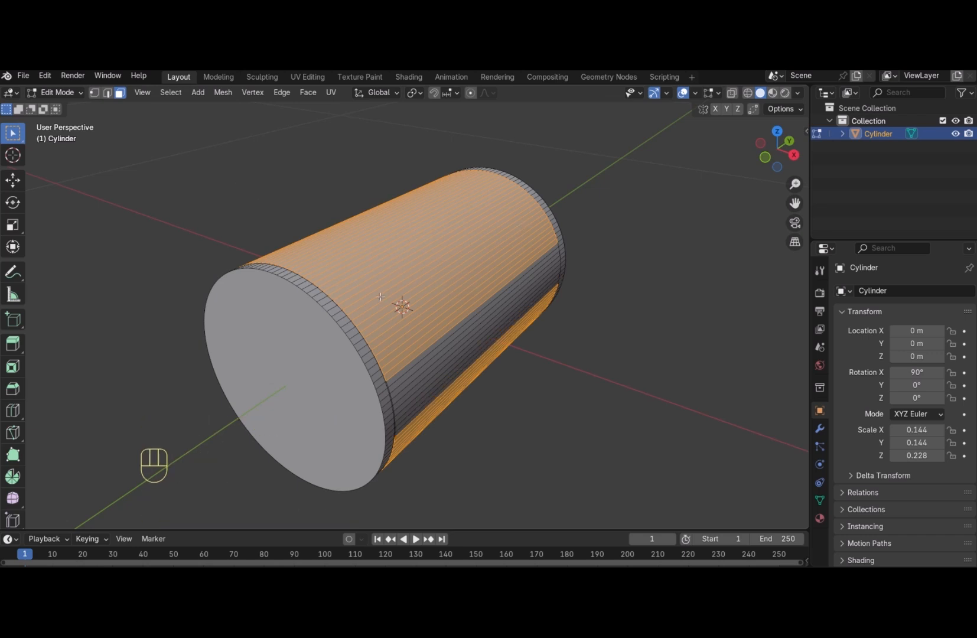
Make the long face bordering the deselected strip's upper edge active and apply Checker Deselect to the selected side faces
left_click(438, 331, "shift")
left_click(440, 334, "shift")
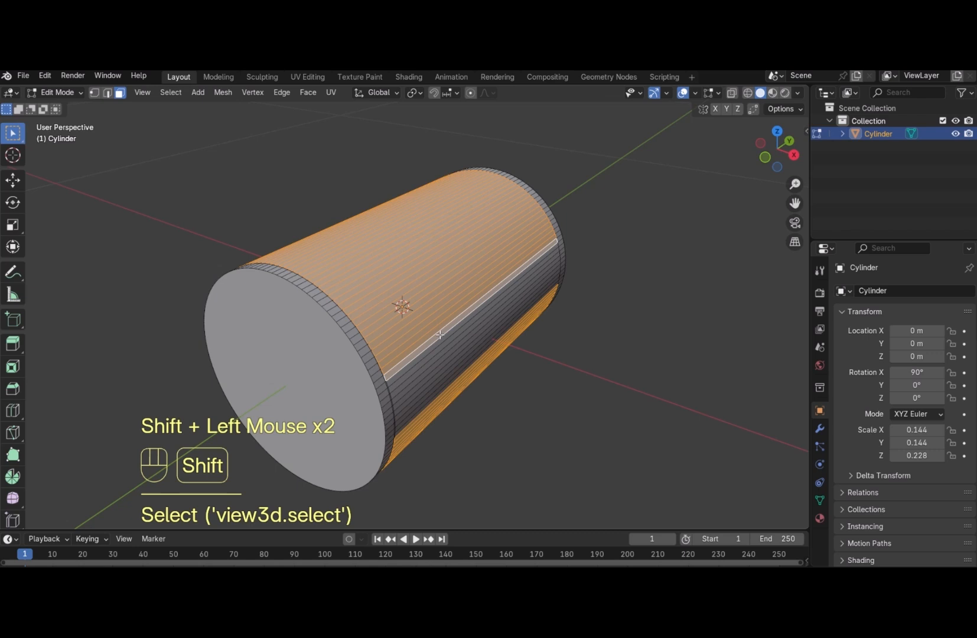
left_click(173, 92)
left_click(203, 216)
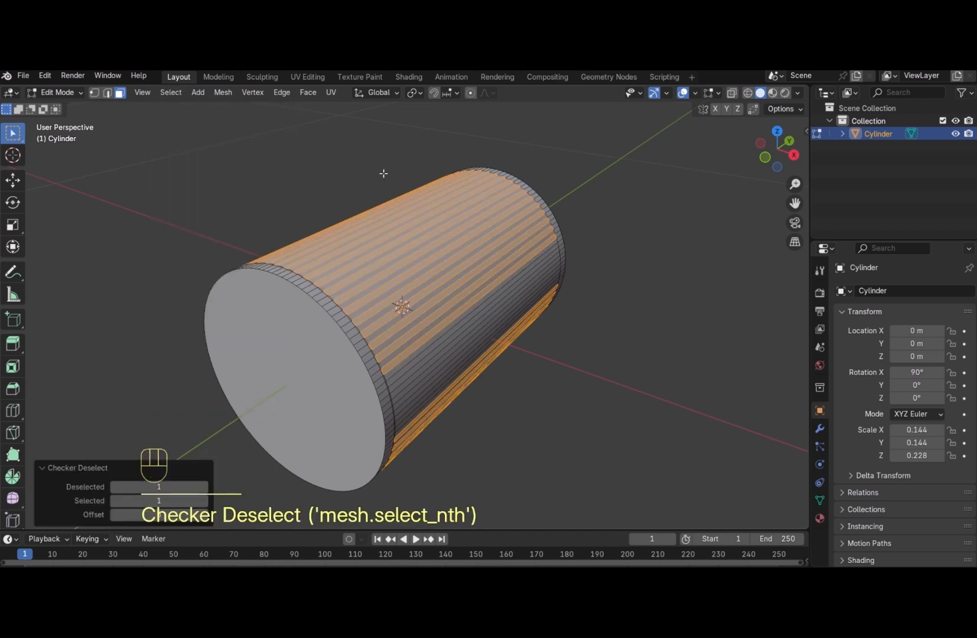
Extrude the alternating side faces individually outward by about 0.176 m to form raised ribs
left_click(308, 92)
left_click(355, 135)
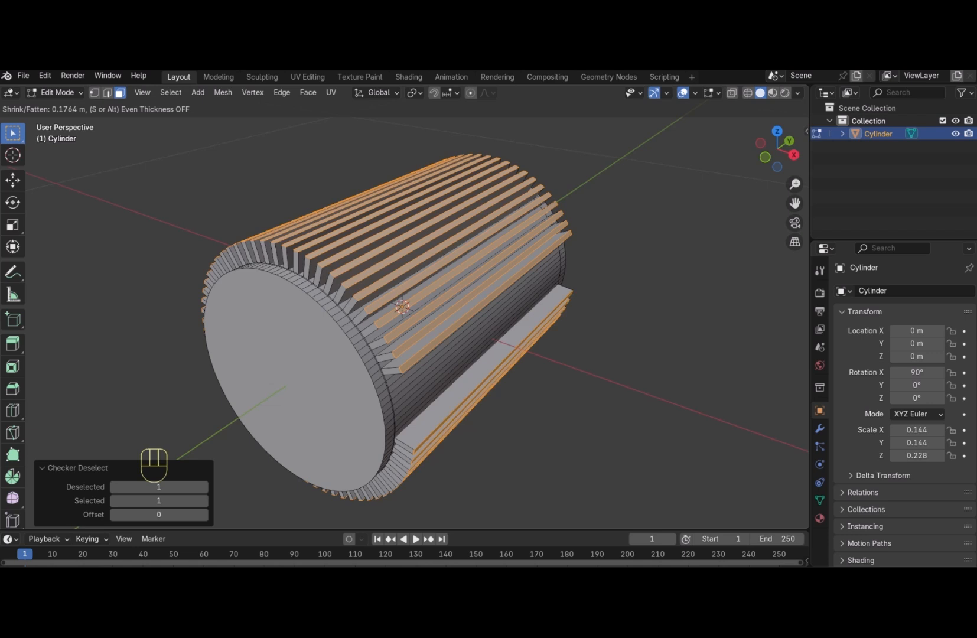
left_click(509, 565)
left_click_drag(779, 148, 759, 148)
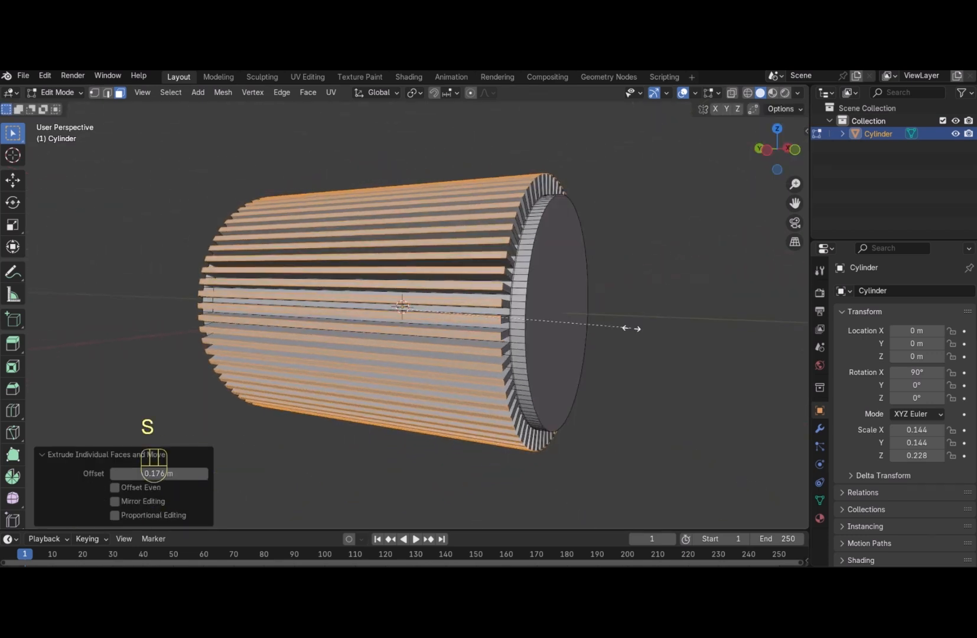
Scale the extruded rib faces along global Y to about 0.97 so the rib ends taper
key("y")
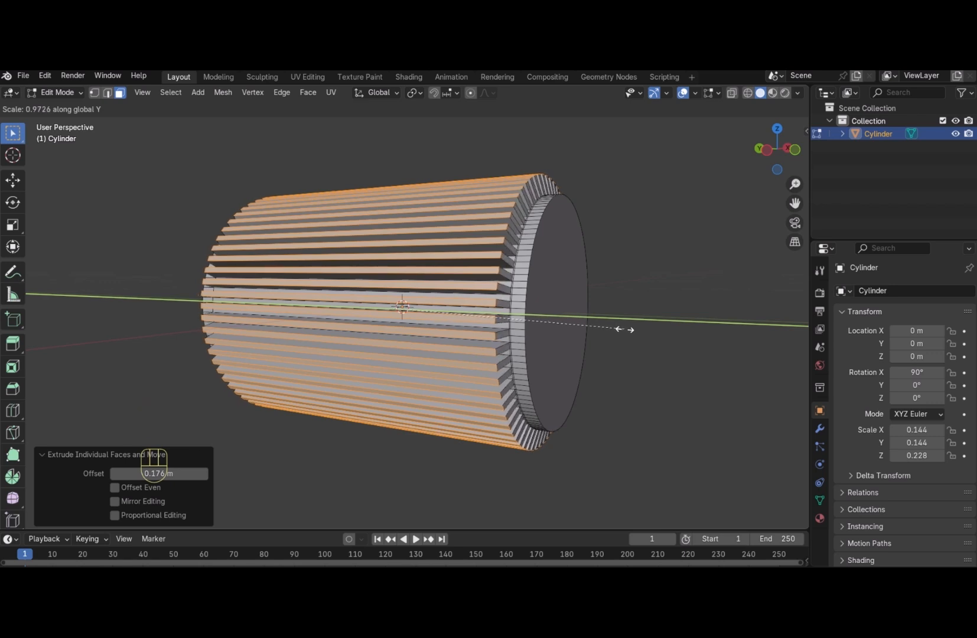
left_click(623, 329)
left_click_drag(778, 149, 763, 151)
left_click(689, 278)
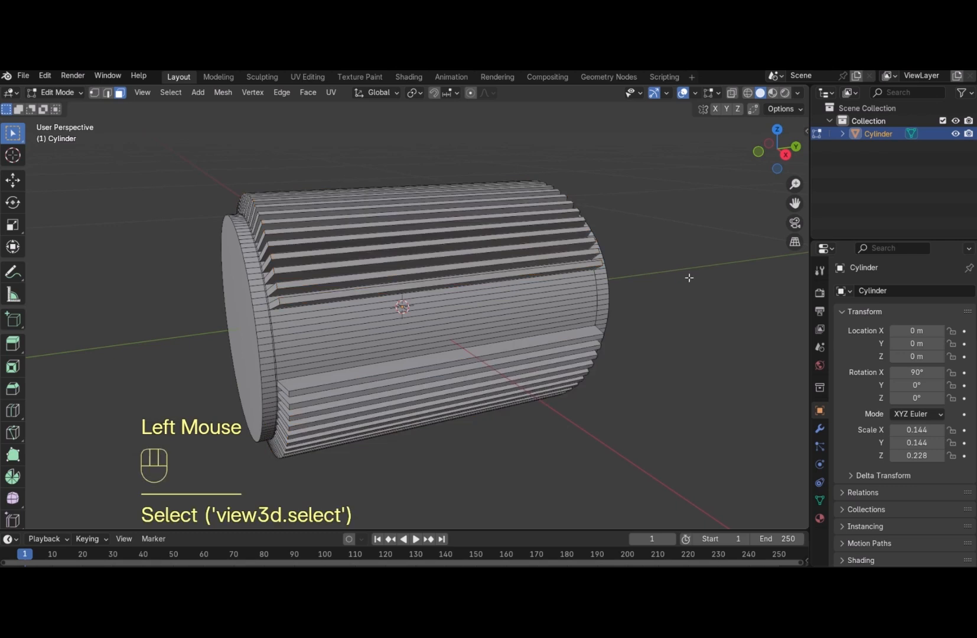
Add one centred loop cut around the middle of the ribbed cylinder with a slide factor of 0
scroll(599, 316, "up", 2)
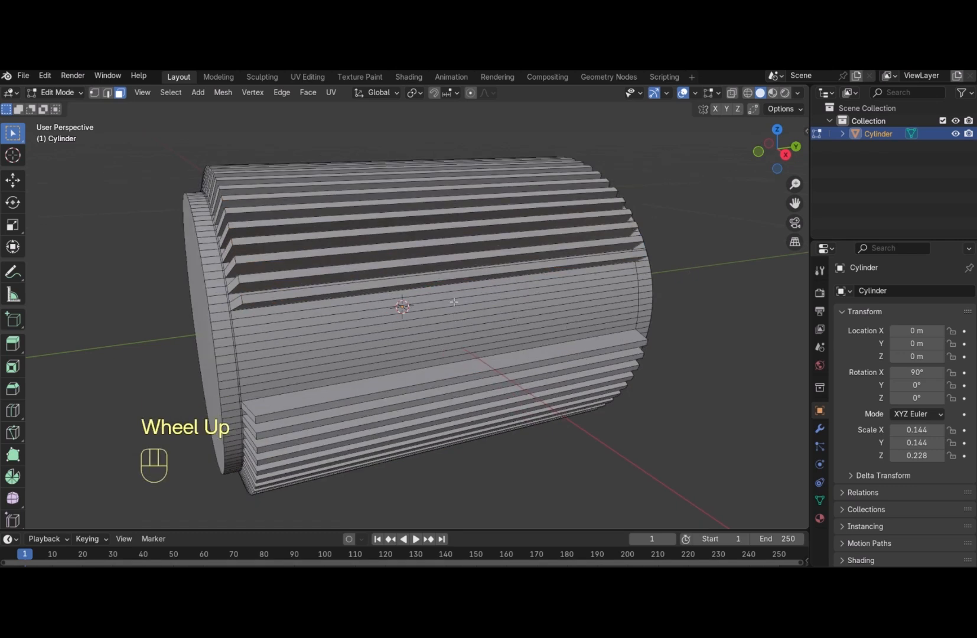
key("ctrl+r")
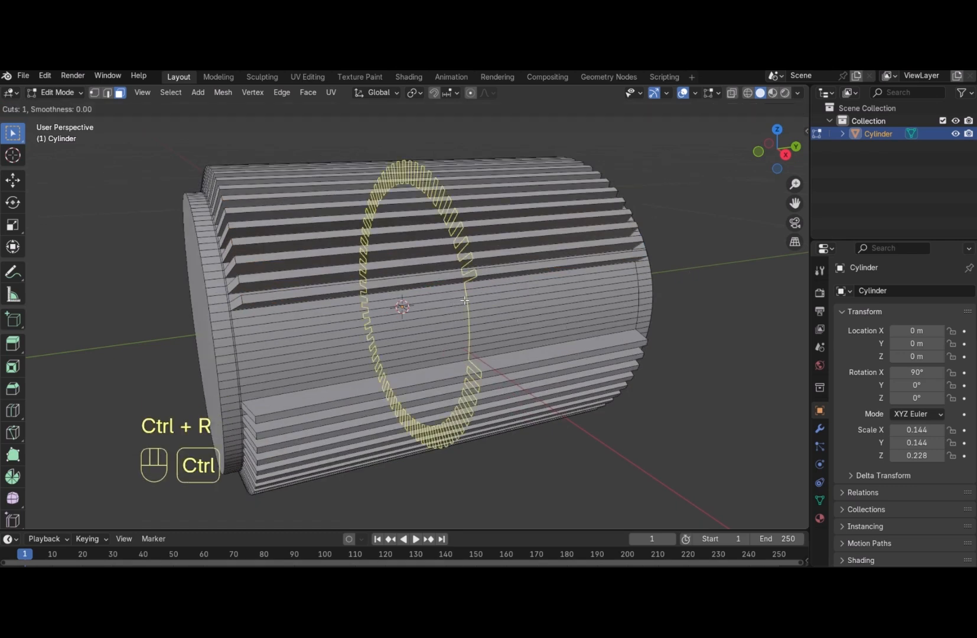
left_click(465, 300)
left_click(465, 300)
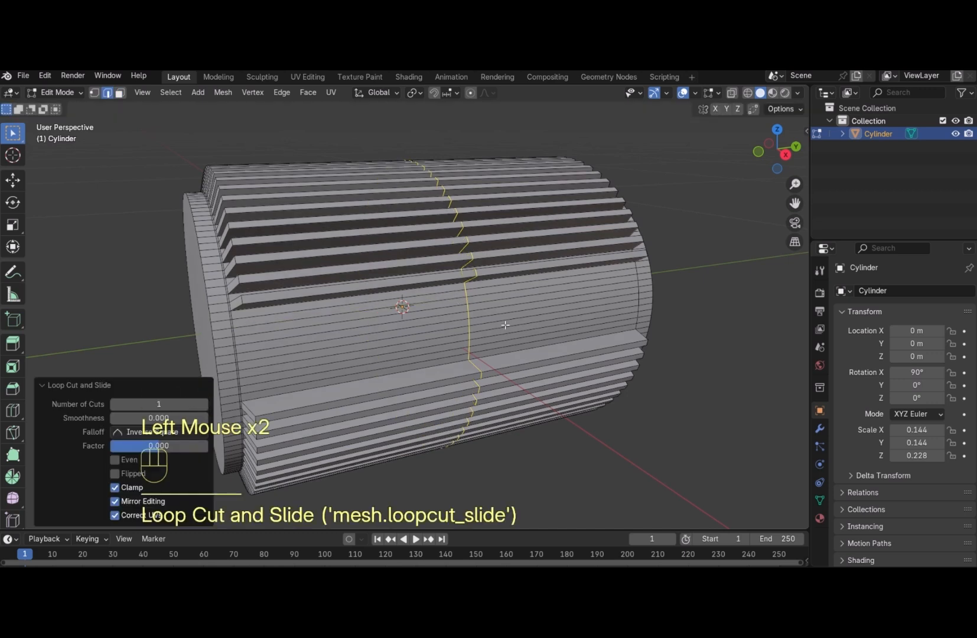
Deselect the loop cut's edges across the plain strip and dissolve the remaining loop edges around the ribs
scroll(499, 316, "up", 1)
double_click(484, 288, "shift")
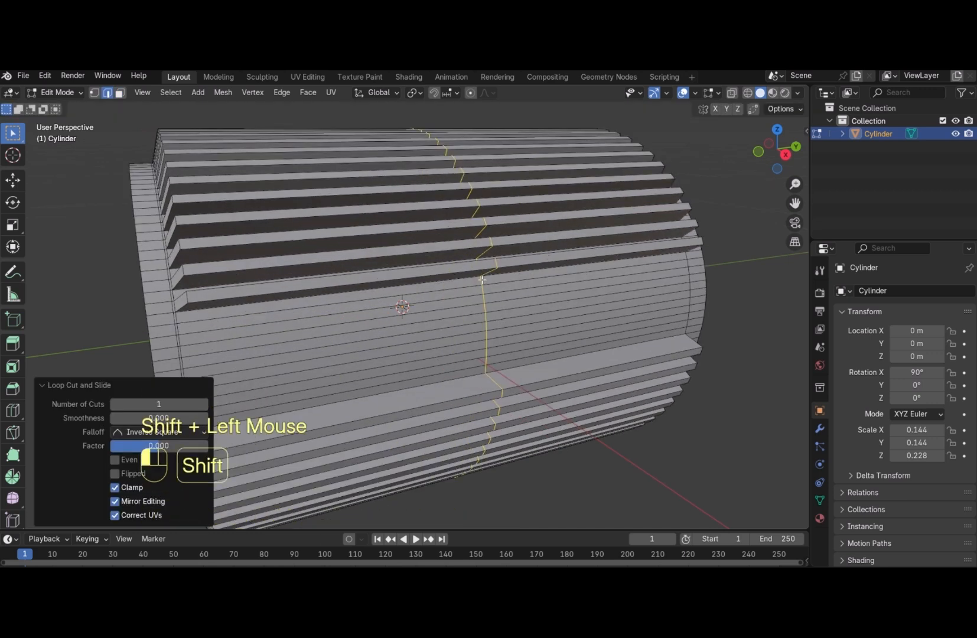
left_click(485, 287, "shift")
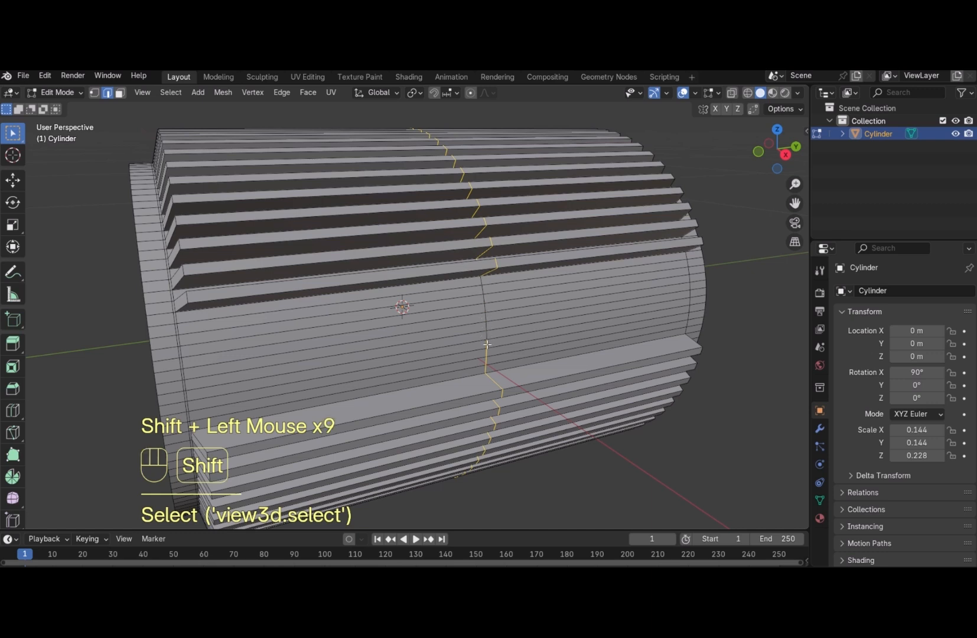
left_click(486, 369, "shift")
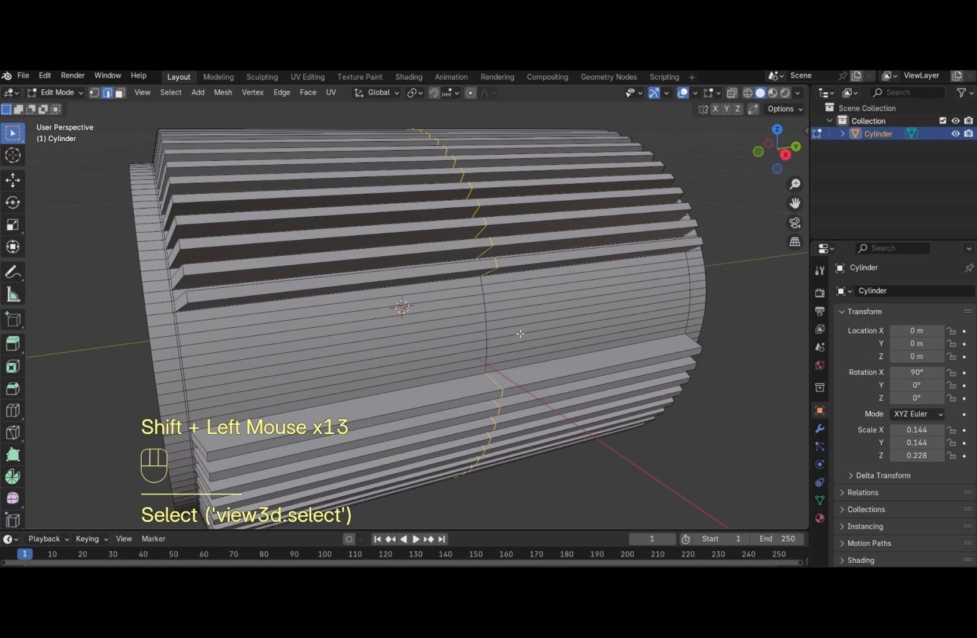
key("x")
left_click(520, 331)
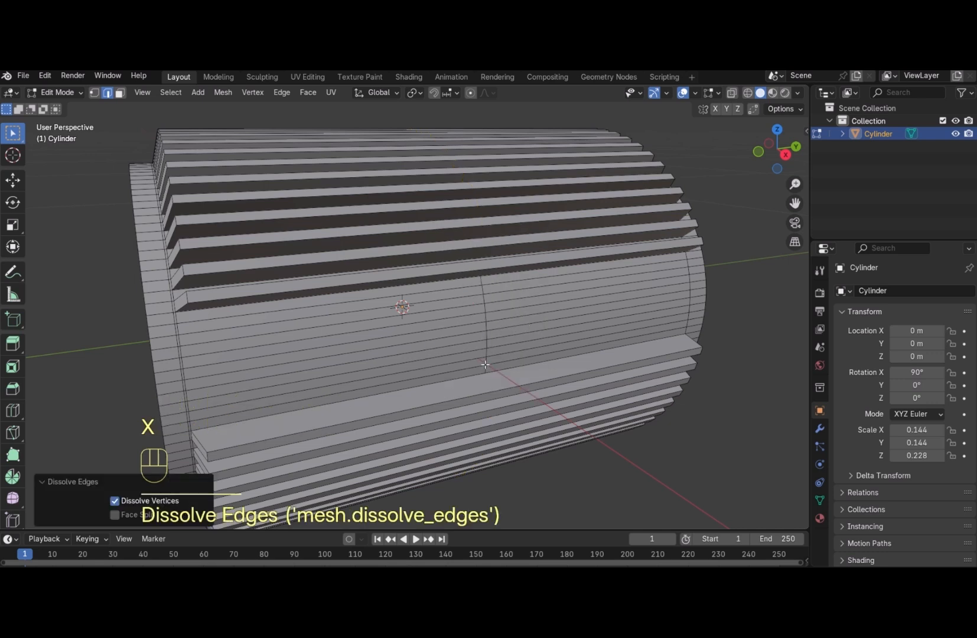
Select the remaining centre edge path across the plain strip and bevel it about 0.566 m wide with one segment
left_click(485, 367)
left_click(483, 282, "ctrl")
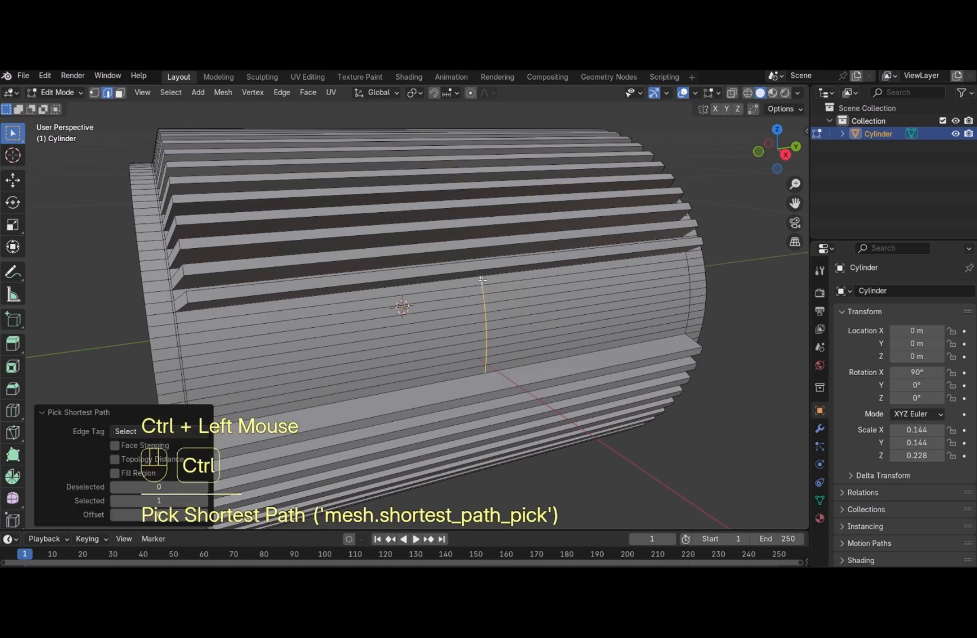
key("ctrl+b")
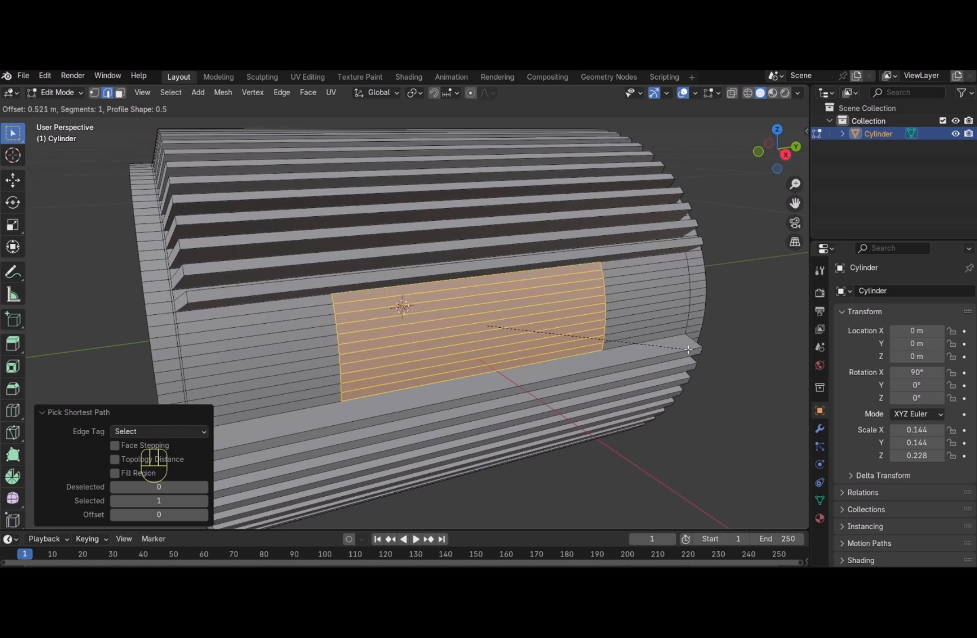
left_click(698, 351)
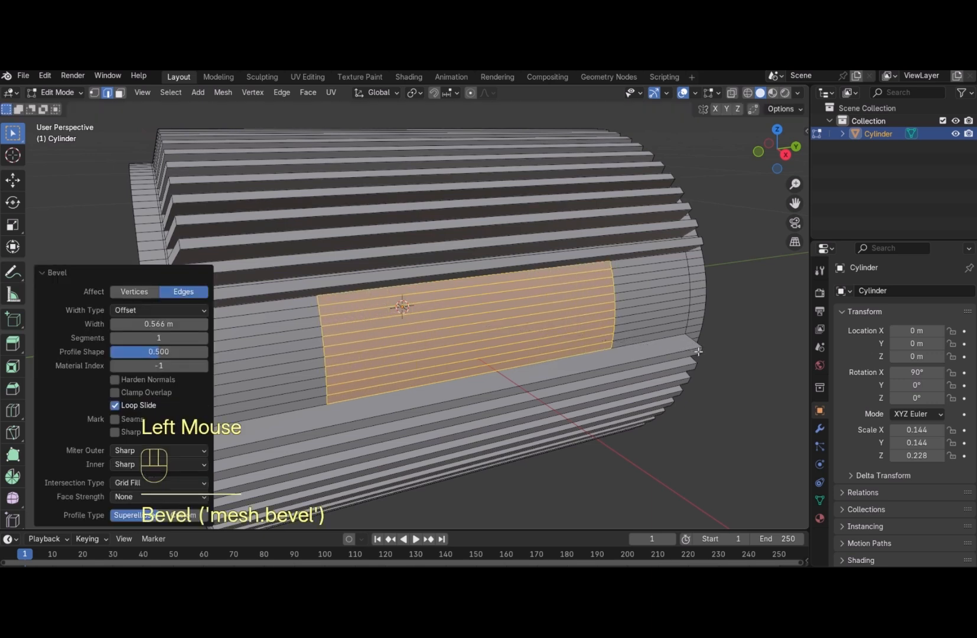
left_click(181, 94)
left_click(220, 217)
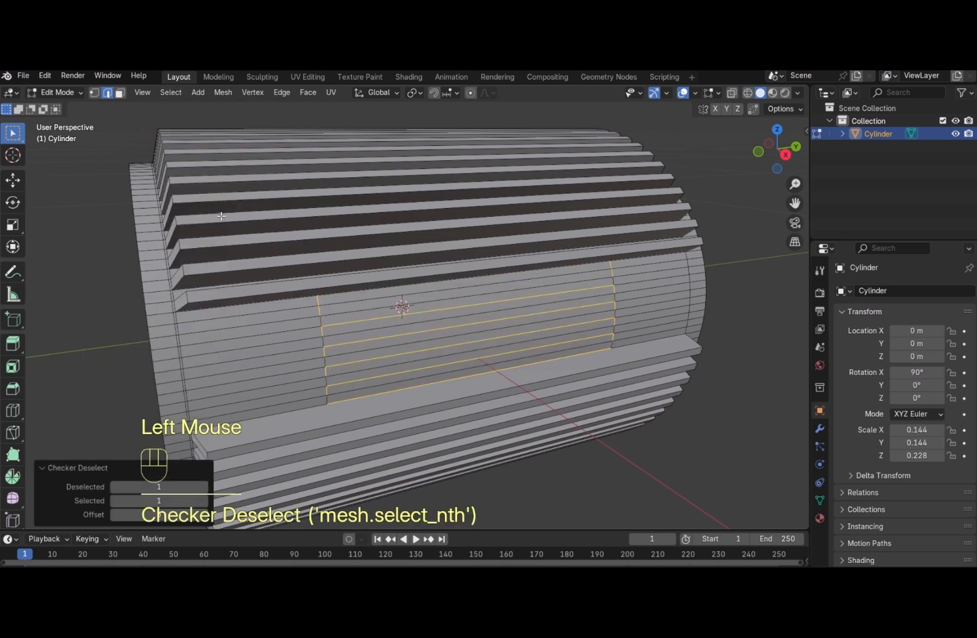
key("ctrl+z")
Switch to face selection and apply Checker Deselect to the bevelled patch's faces on the plain strip
left_click(120, 93)
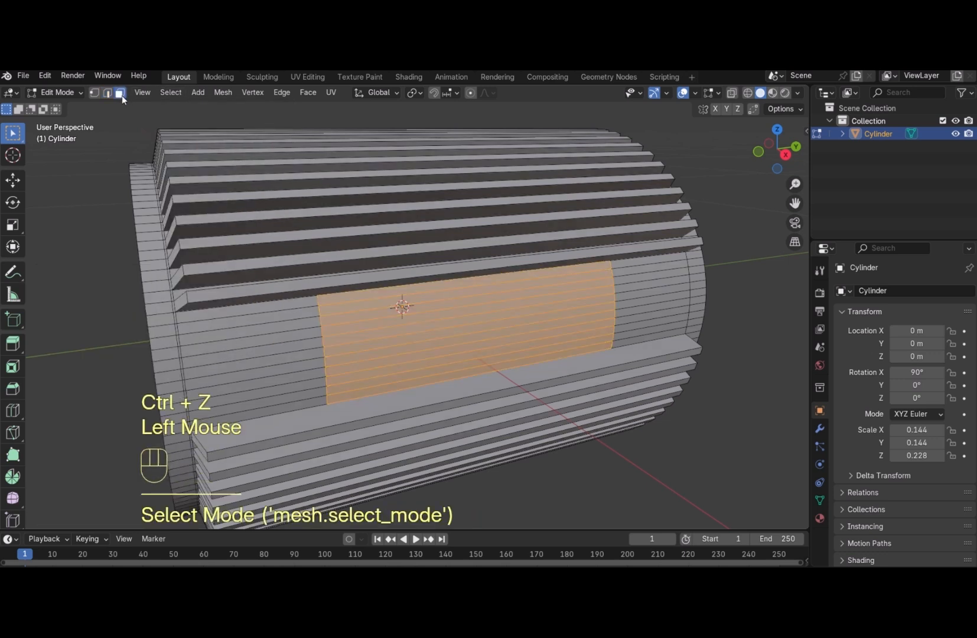
left_click(171, 93)
left_click(216, 219)
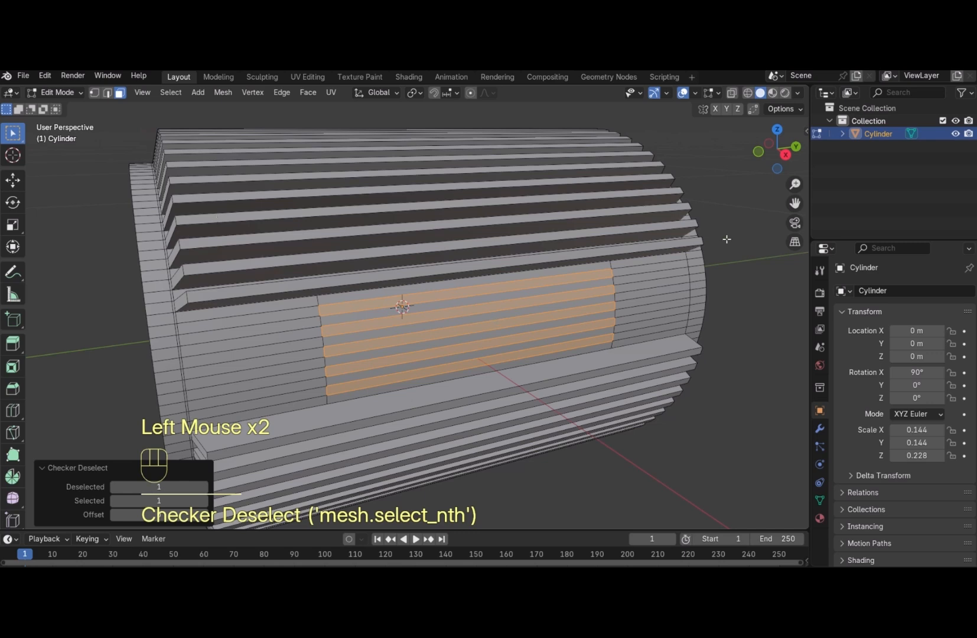
Extrude the alternating patch faces individually outward by about 0.111 m to form short ribs, then clear the selection
left_click_drag(776, 149, 802, 151)
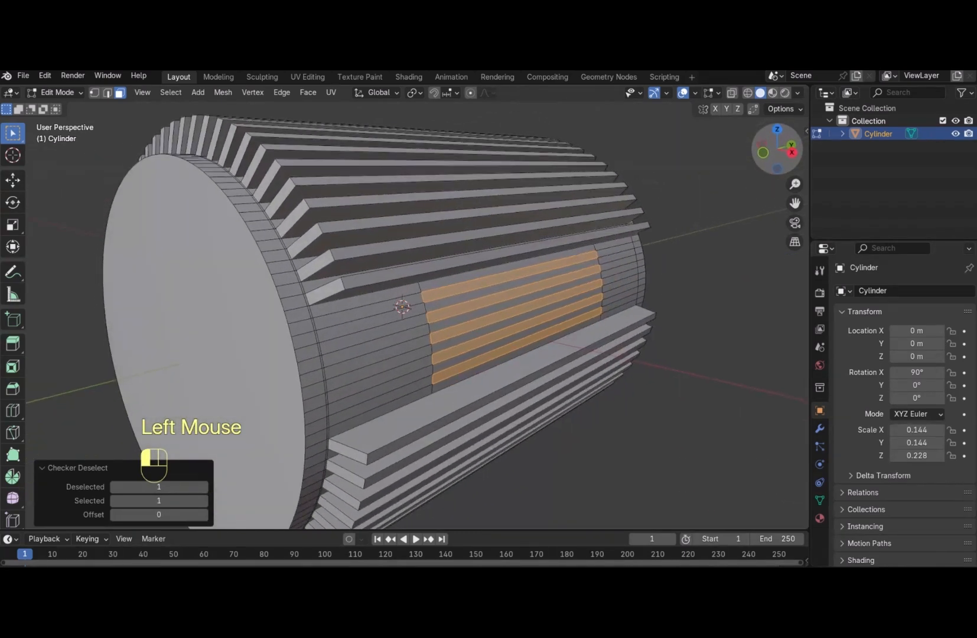
left_click(311, 96)
left_click(341, 134)
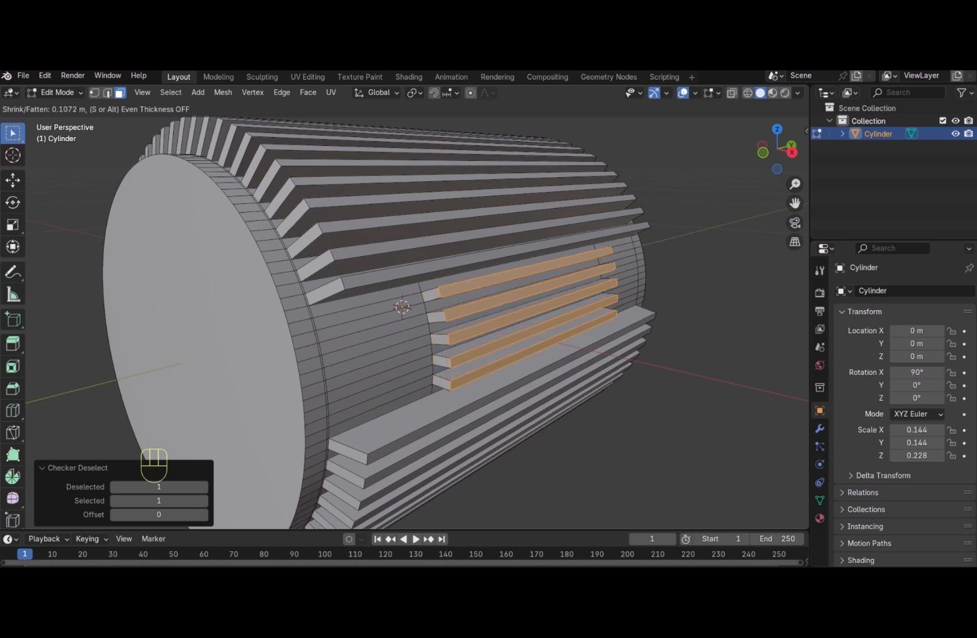
left_click(704, 512)
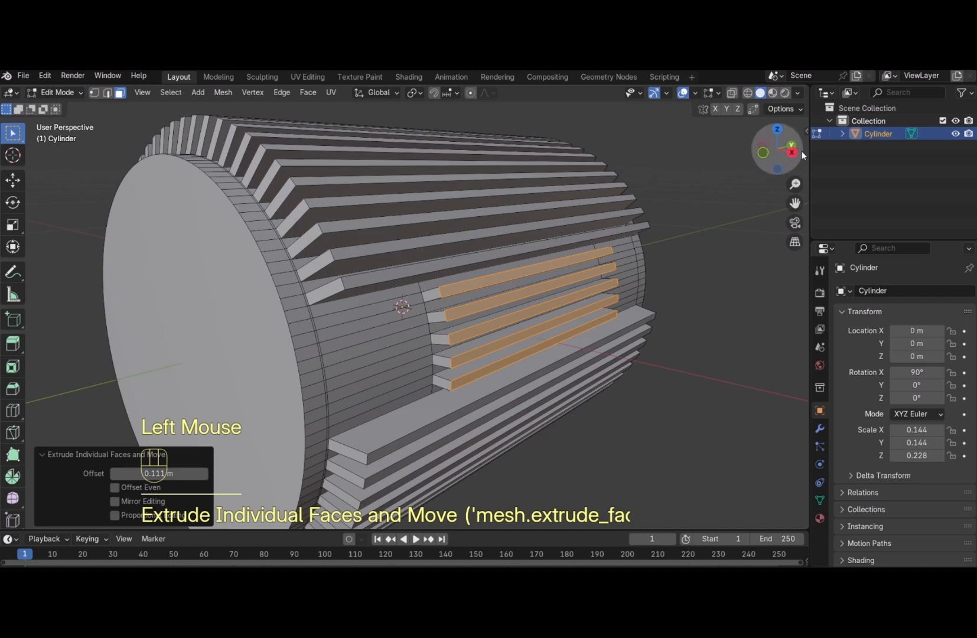
left_click_drag(768, 167, 793, 167)
left_click(665, 298)
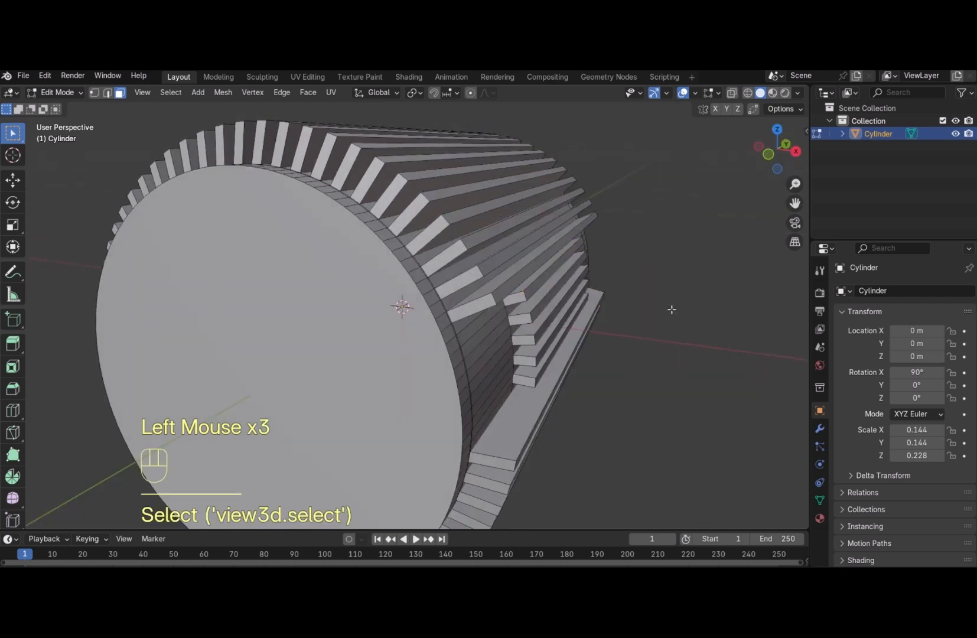
Enable Cavity in the viewport shading with the Screen type
left_click(798, 93)
left_click(725, 408)
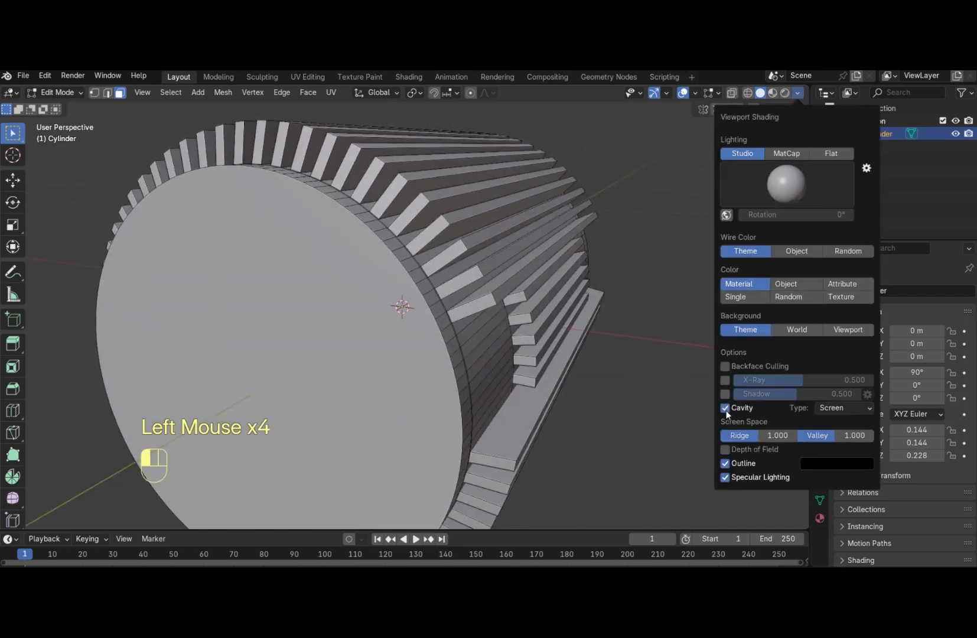
left_click(659, 262)
Leave mesh editing and apply Shade Auto Smooth to the ribbed cylinder
left_click_drag(768, 144, 754, 155)
scroll(667, 266, "down", 2)
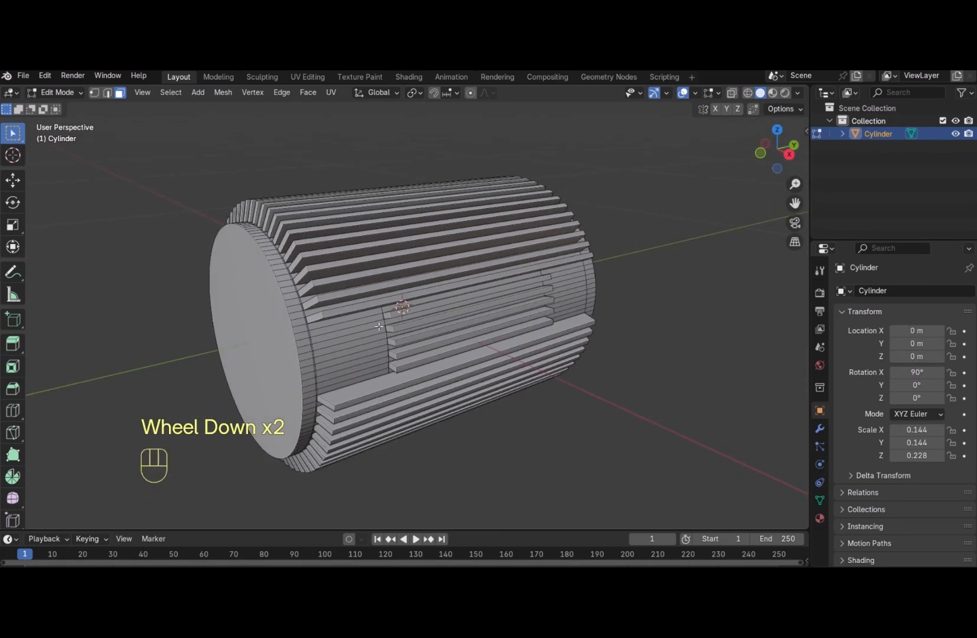
key("Tab")
left_click(337, 334)
right_click(336, 334)
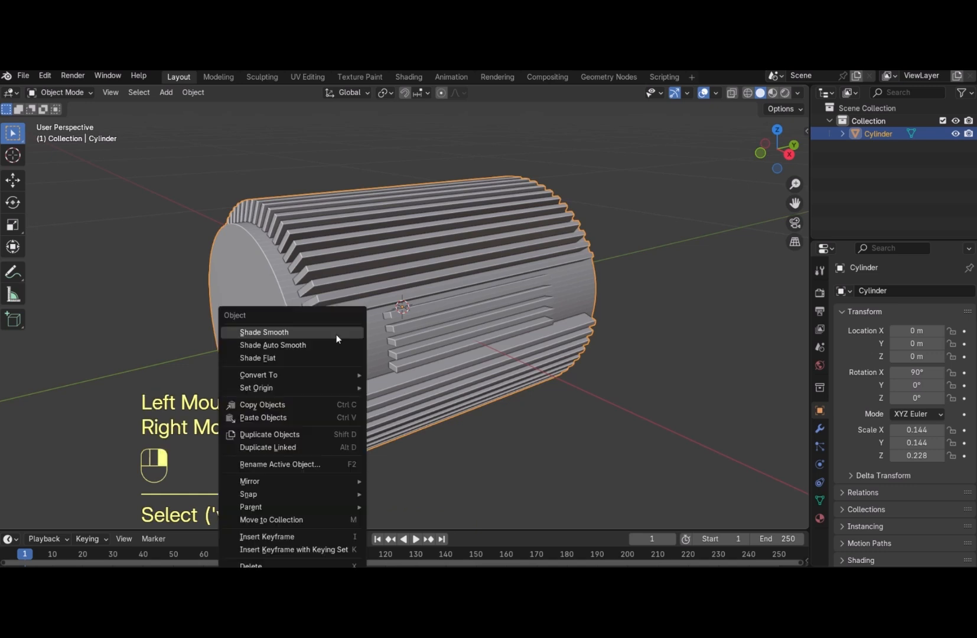
left_click(332, 342)
In Edit Mode, move the cylinder's −Y end cap face about 0.0067 m inward along global Y
key("Tab")
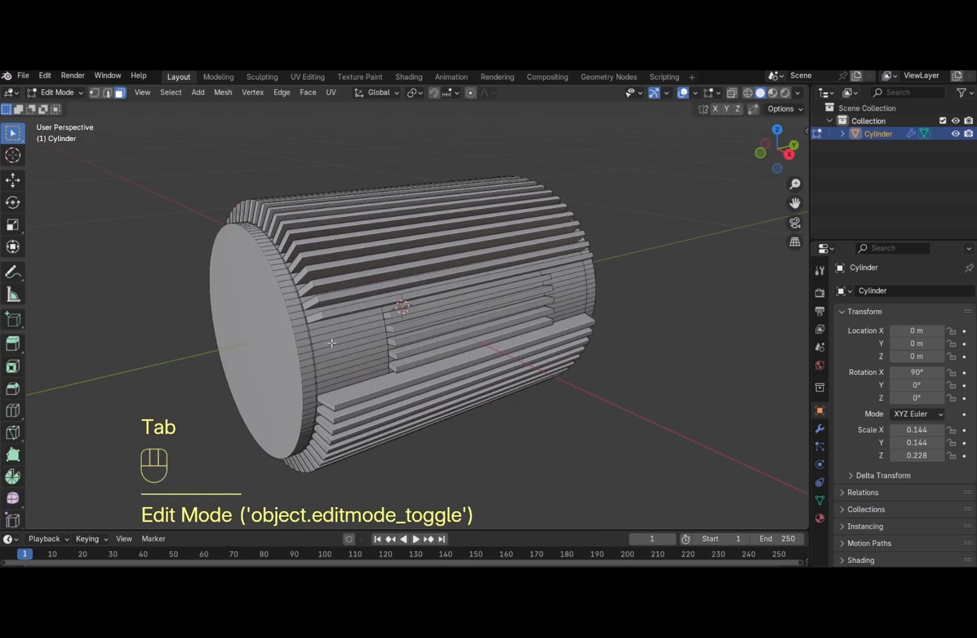
scroll(333, 344, "up", 2)
left_click(186, 320)
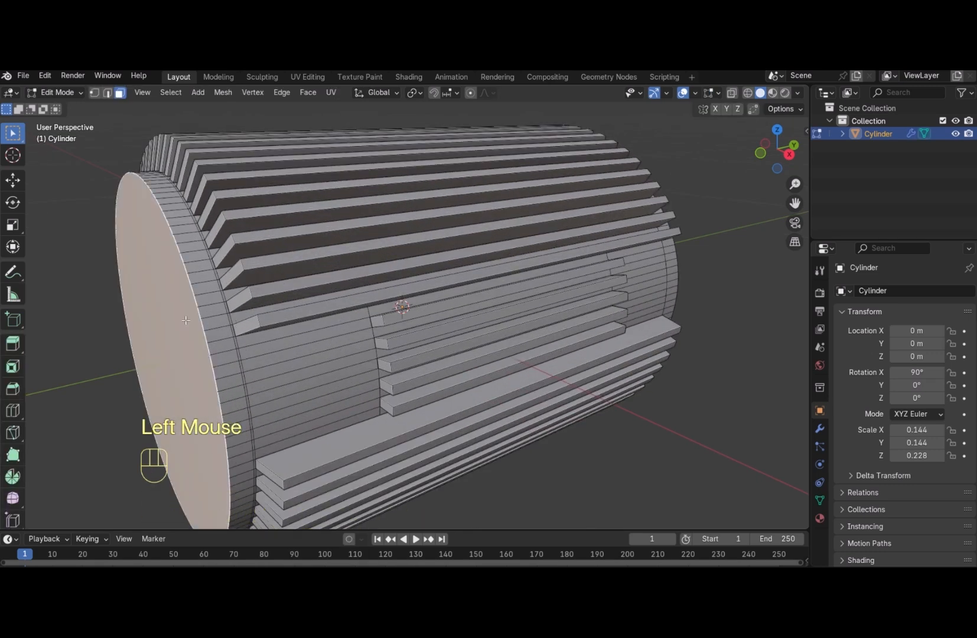
key("g")
key("y")
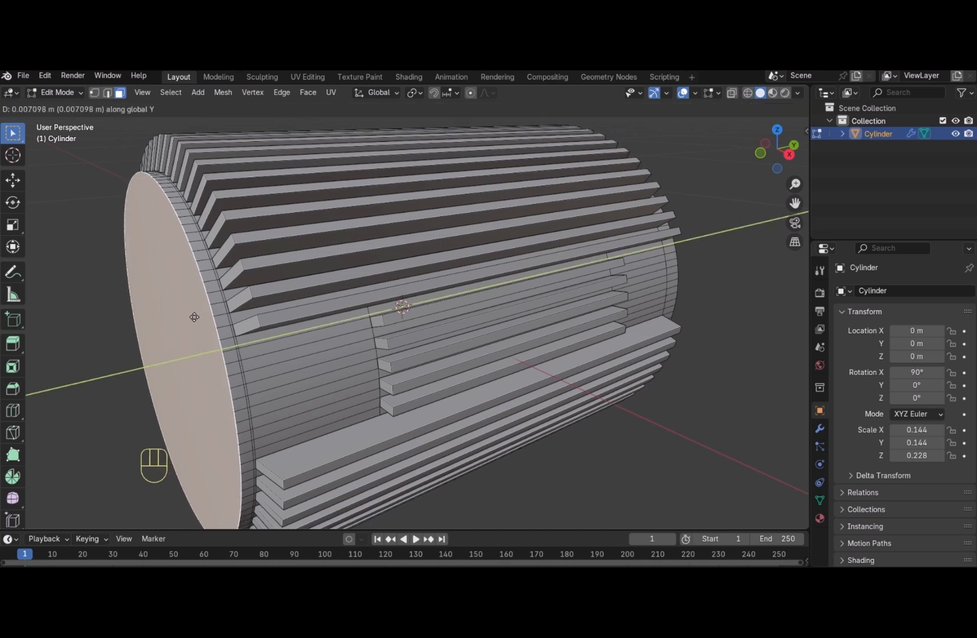
left_click(195, 317)
Extrude the −Y end cap face outward along its normal by about 0.009 m
scroll(255, 305, "down", 2)
scroll(256, 306, "up", 1)
scroll(255, 305, "down", 1)
scroll(382, 304, "up", 3)
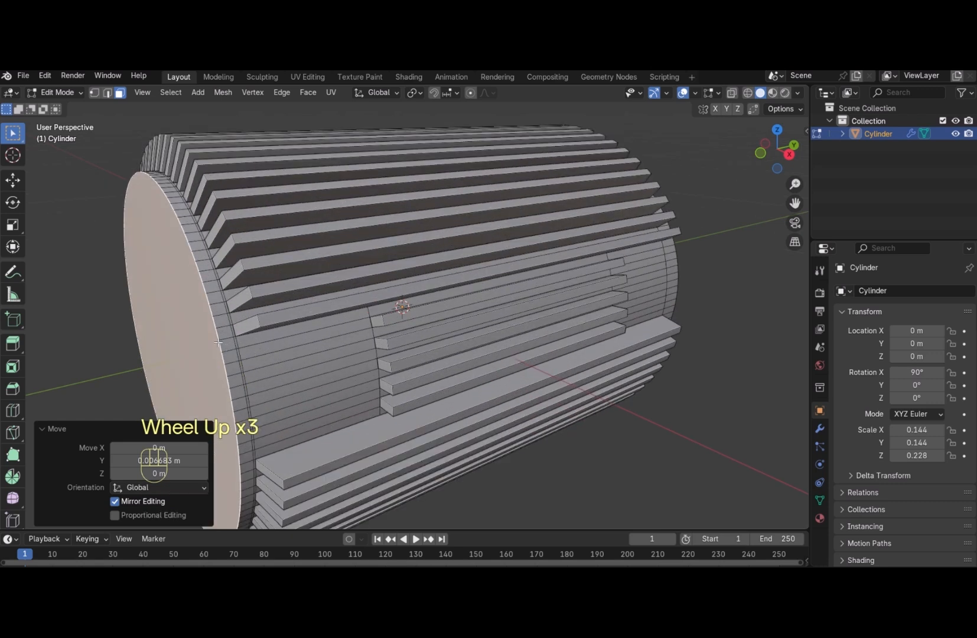
key("e")
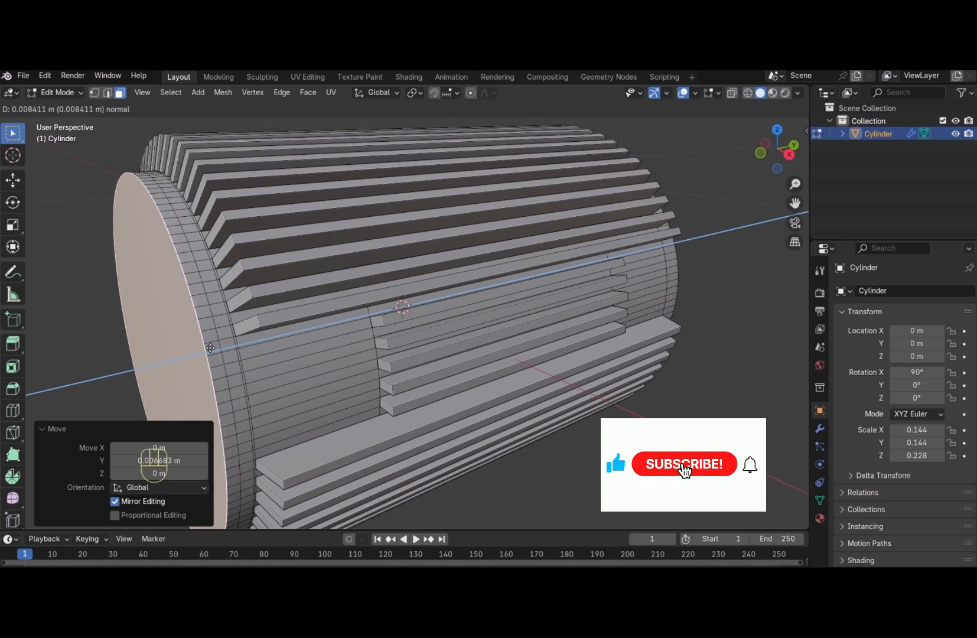
left_click(211, 349)
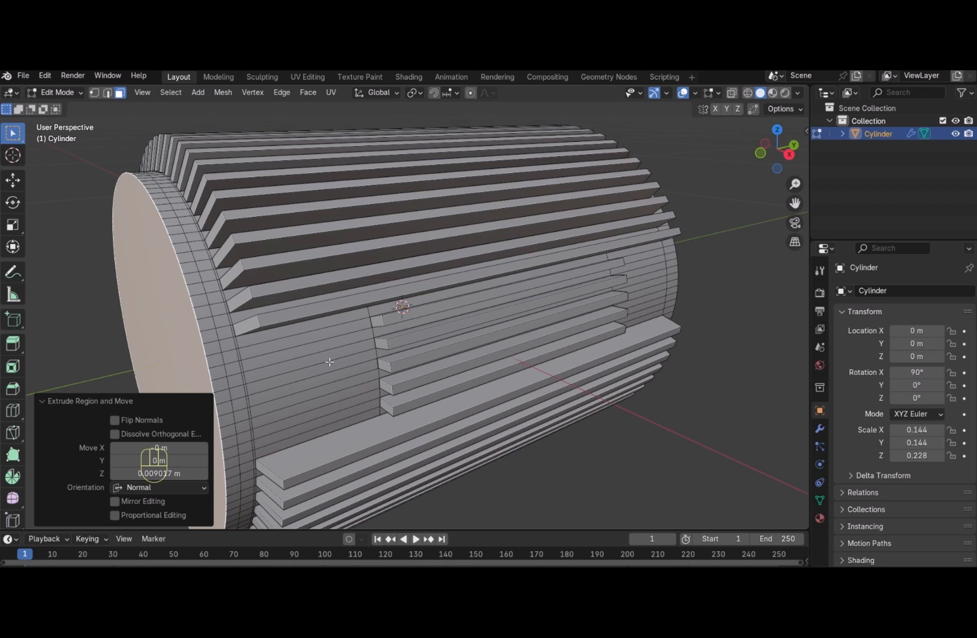
Inset the −Y end cap face by about 0.034 m and extrude the inner face outward about 0.018 m
key("i")
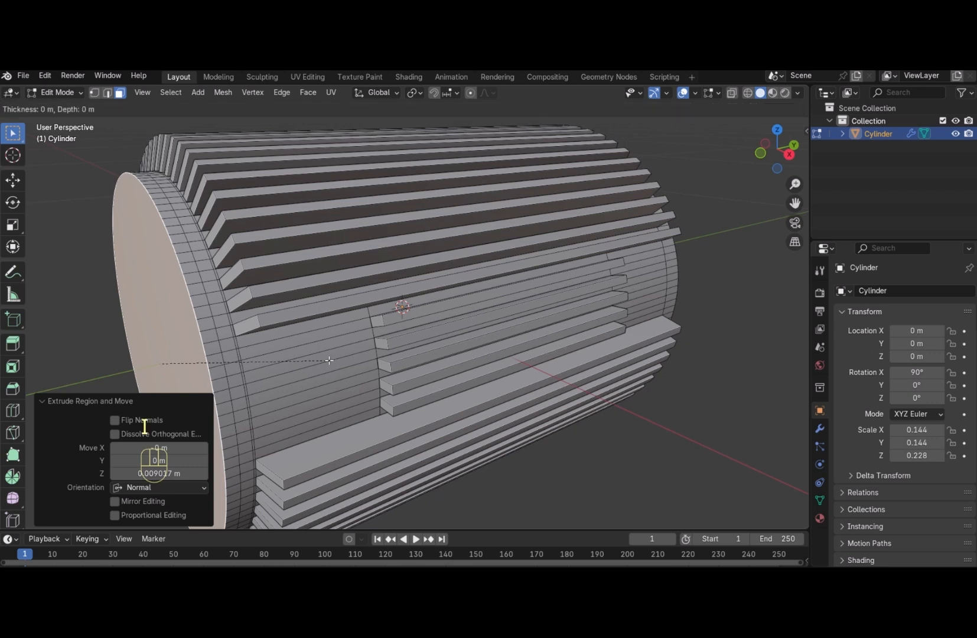
left_click(322, 361)
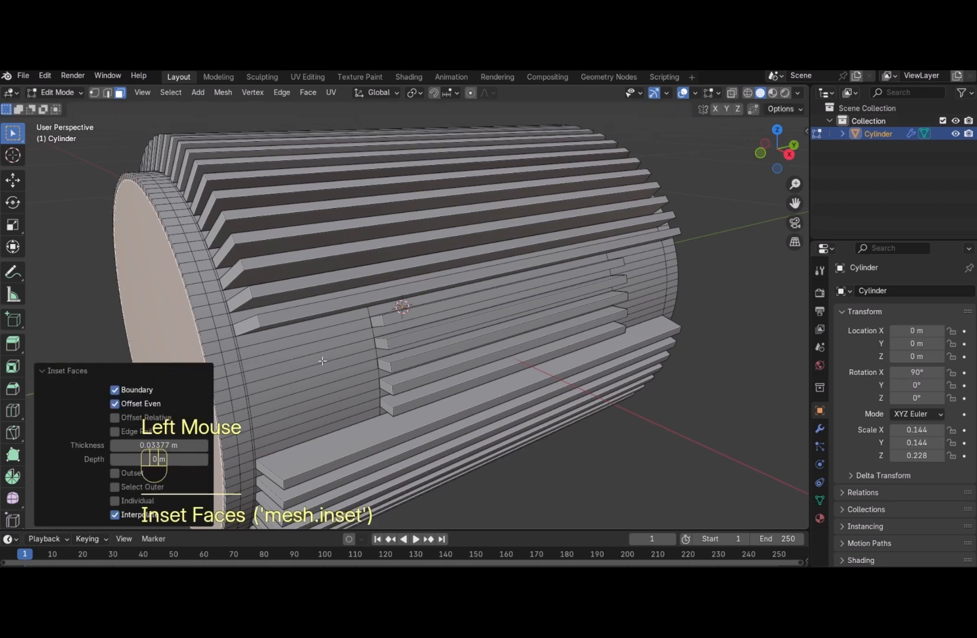
key("e")
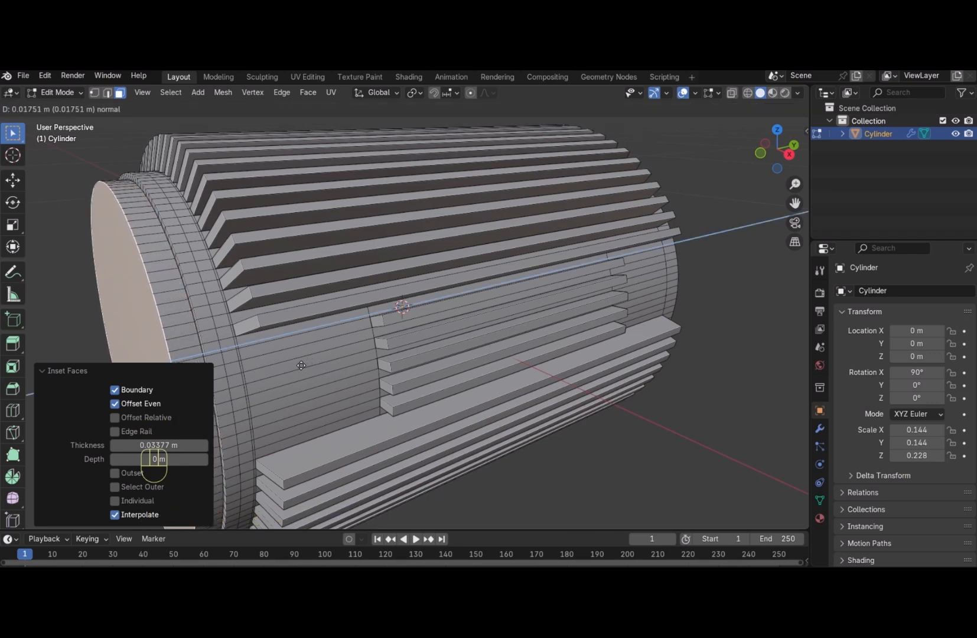
left_click(306, 363)
Move the −Y cap face about 0.0079 m further outward along global Y and inset it by about 0.118 m
scroll(314, 360, "down", 1)
scroll(314, 359, "up", 1)
scroll(314, 360, "down", 2)
scroll(314, 359, "up", 2)
scroll(313, 359, "down", 4)
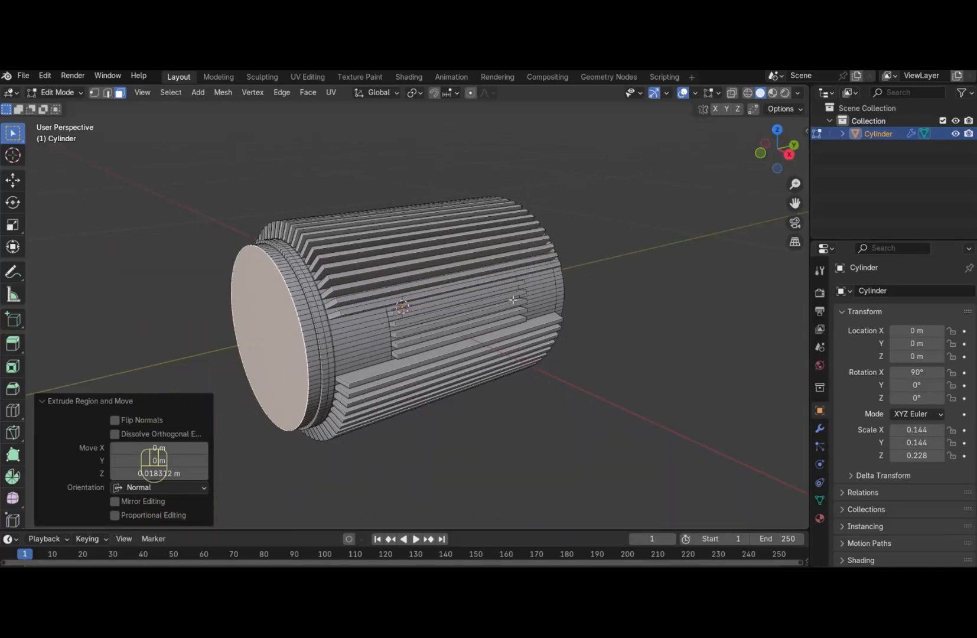
key("g")
key("y")
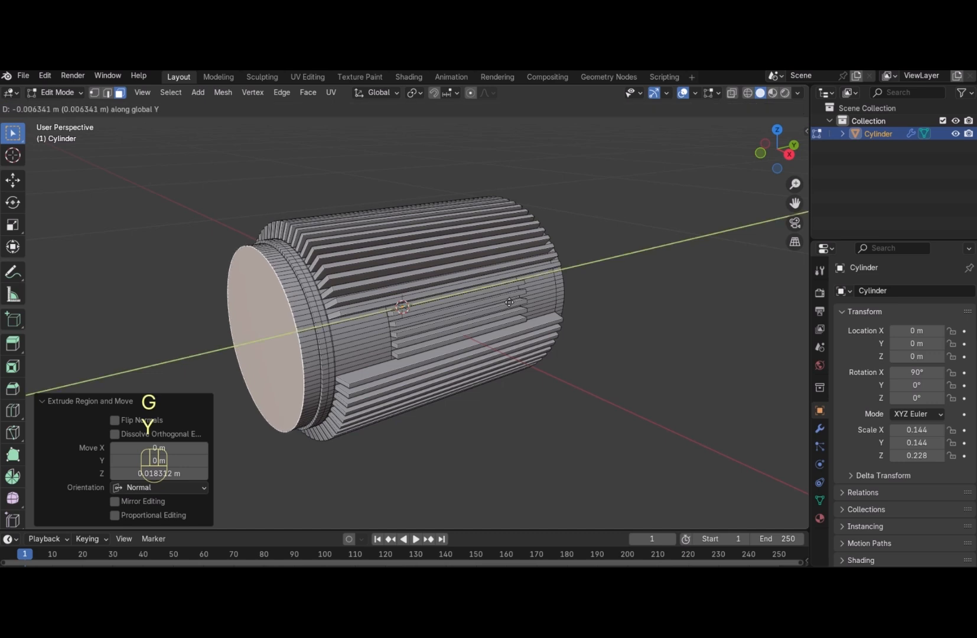
left_click(509, 302)
key("i")
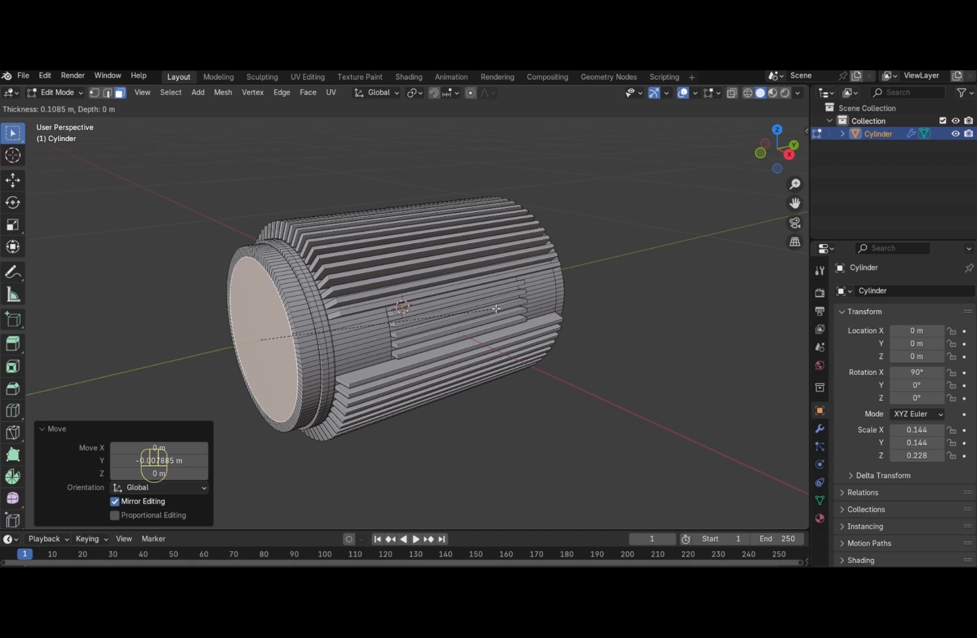
left_click(495, 310)
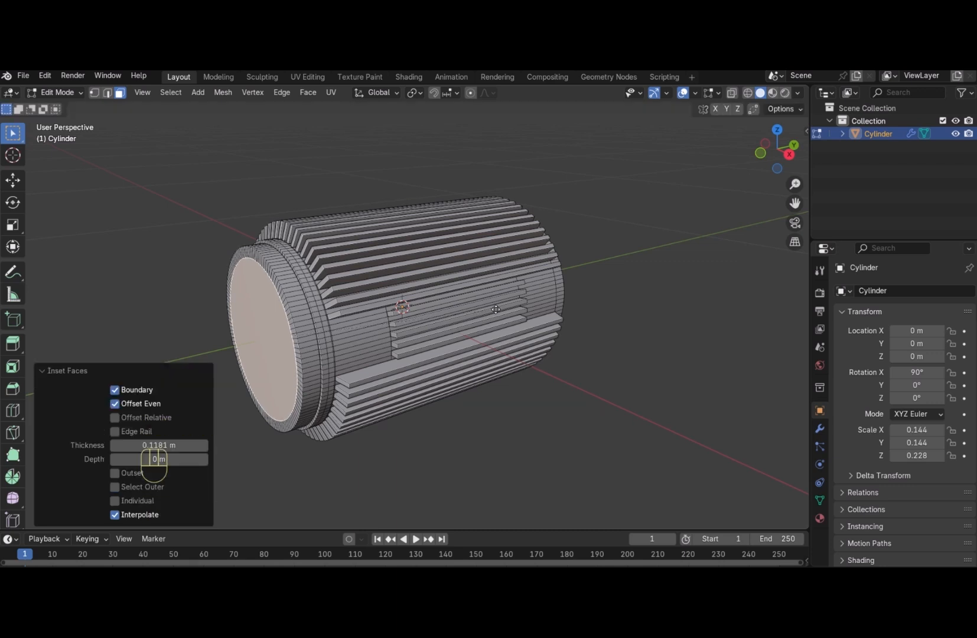
Extrude the −Y cap face inward by about 0.010 m and inset the recessed face by about 0.497 m
key("e")
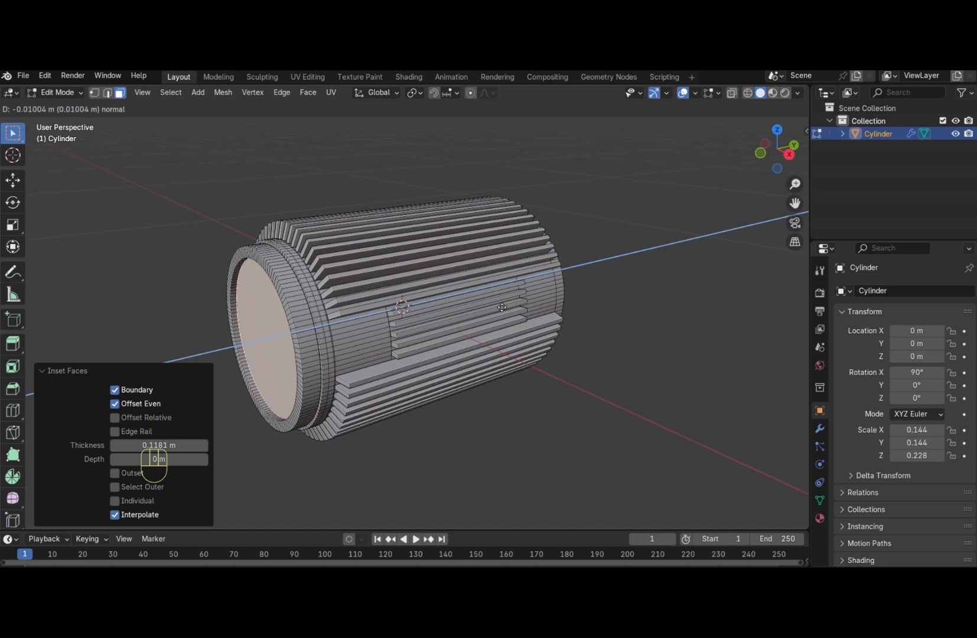
left_click(501, 307)
key("i")
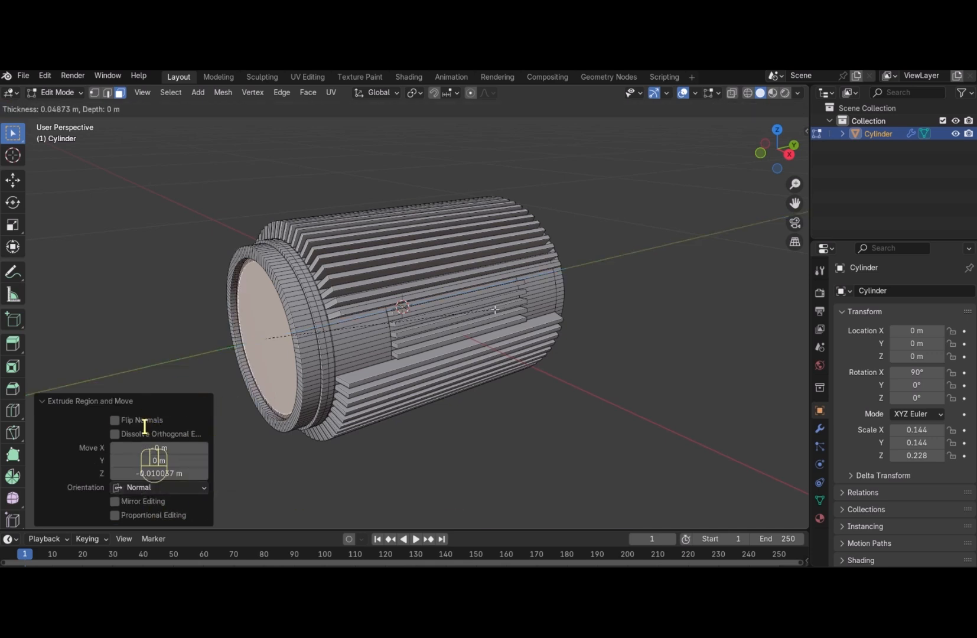
left_click(444, 327)
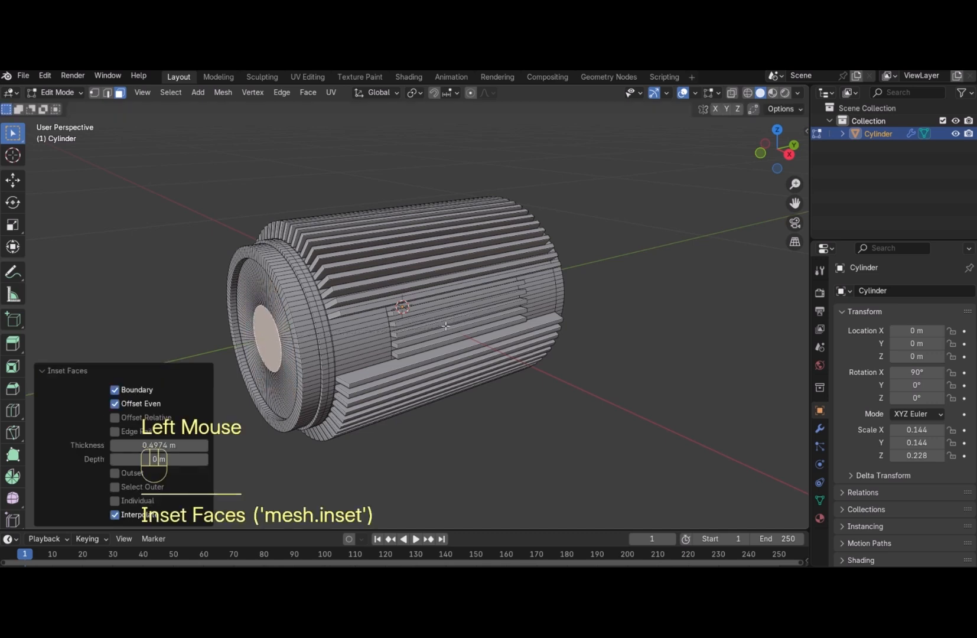
Extrude the small central cap face outward by about 0.016 m and inset it by about 0.087 m
key("e")
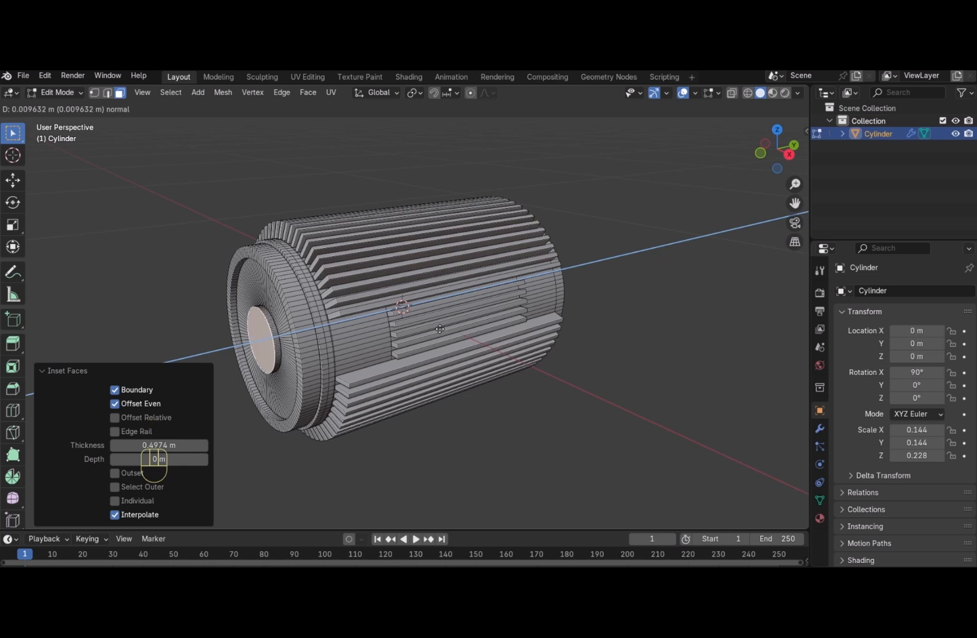
left_click(436, 332)
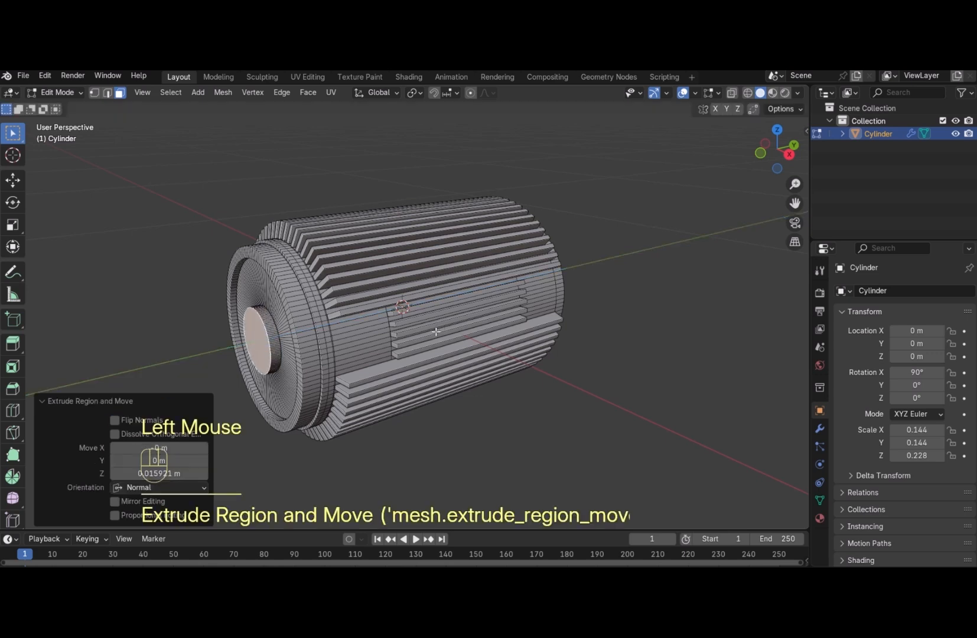
key("i")
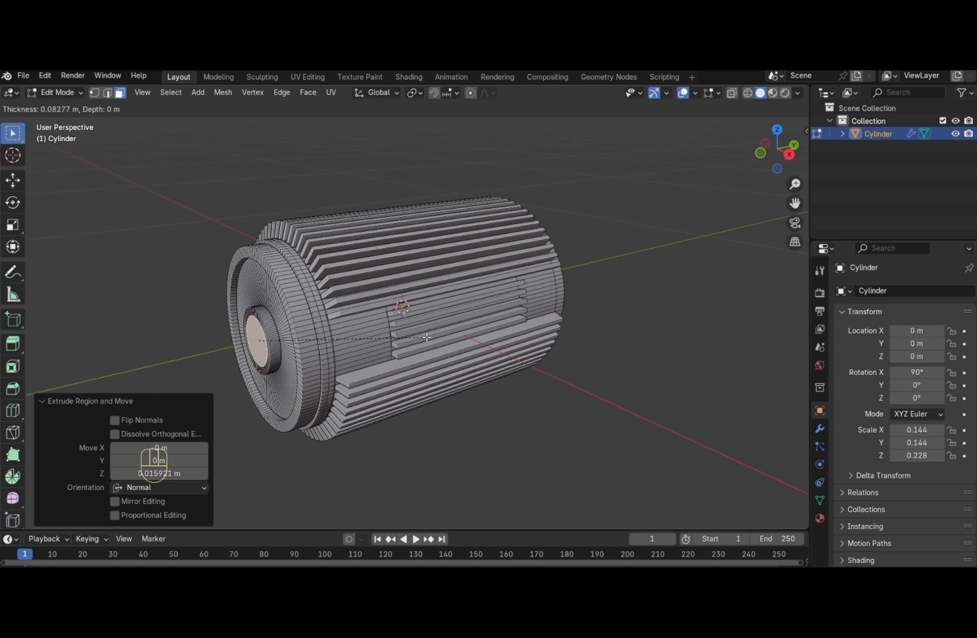
left_click(426, 338)
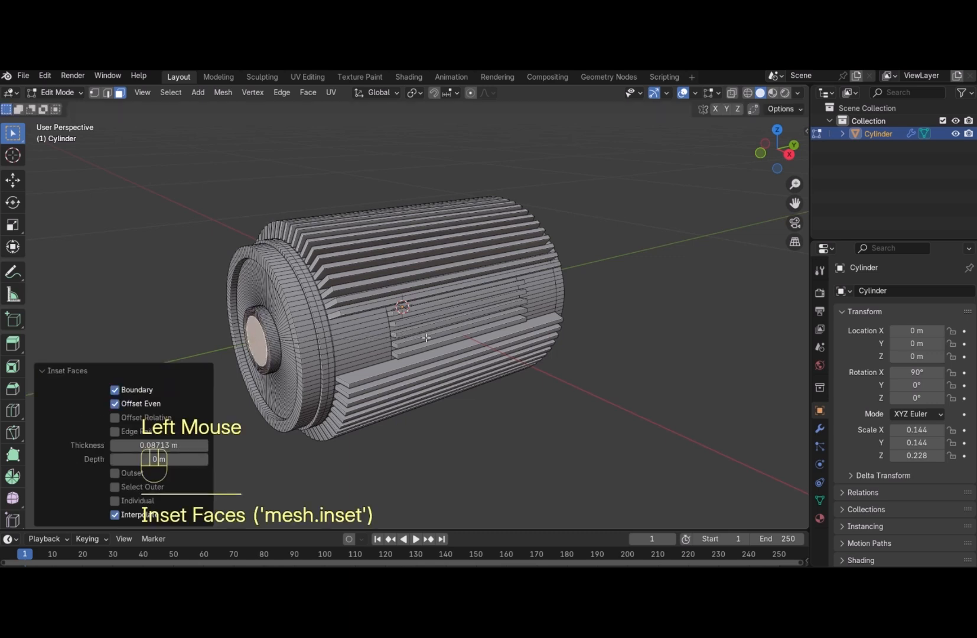
Extrude the central hub face outward by about 0.0034 m and inset it by about 0.013 m
key("e")
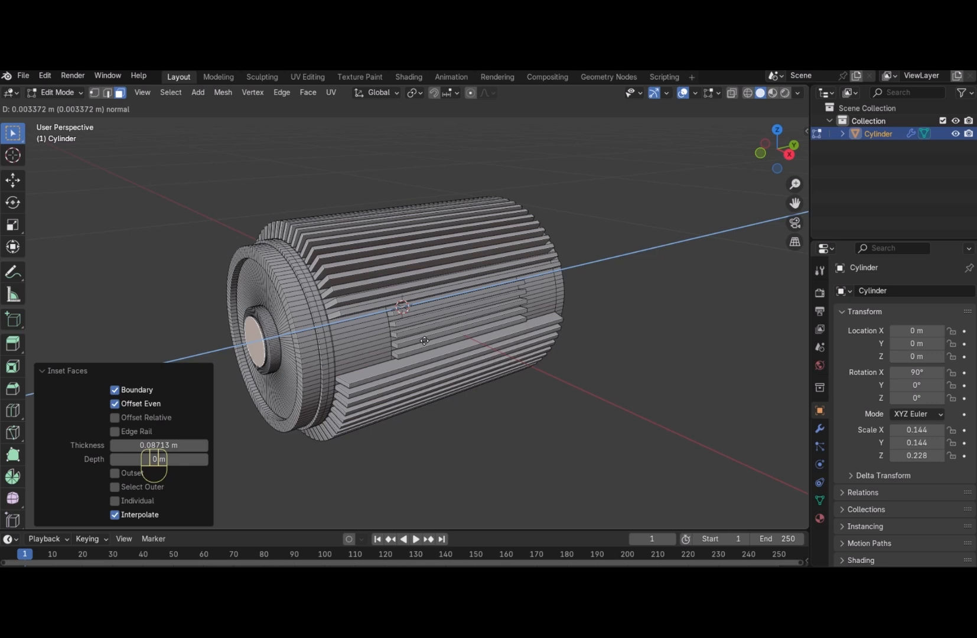
left_click(425, 341)
key("i")
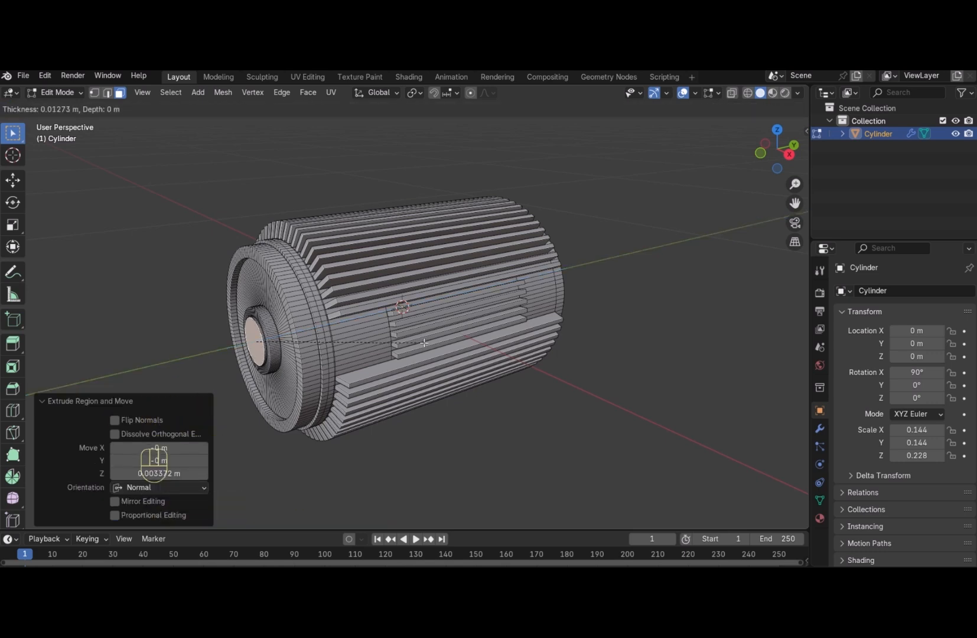
left_click(424, 343)
Extrude the central hub face outward by about 0.096 m as a shaft and return to Object Mode
key("e")
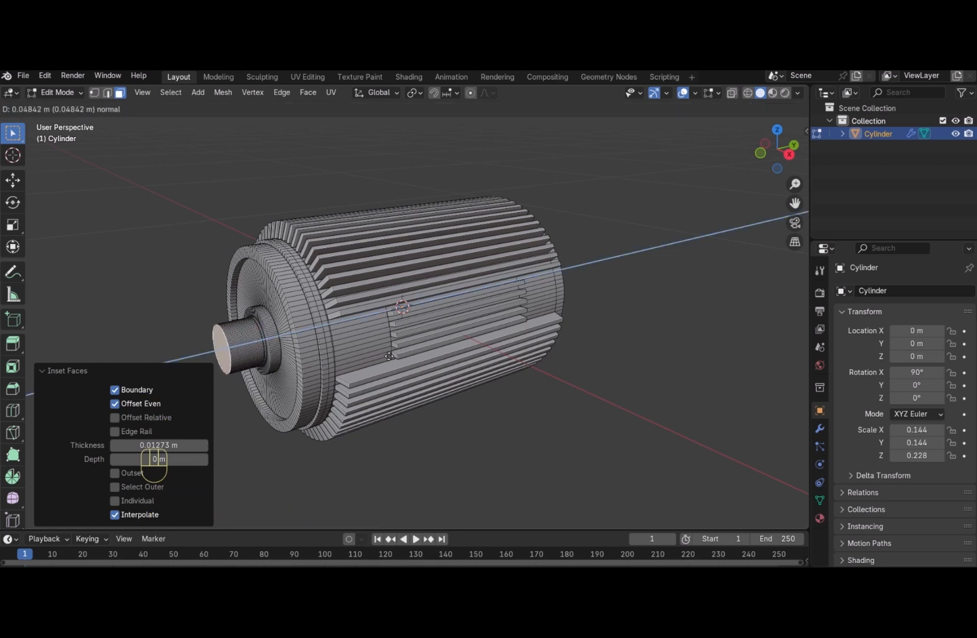
left_click(363, 371)
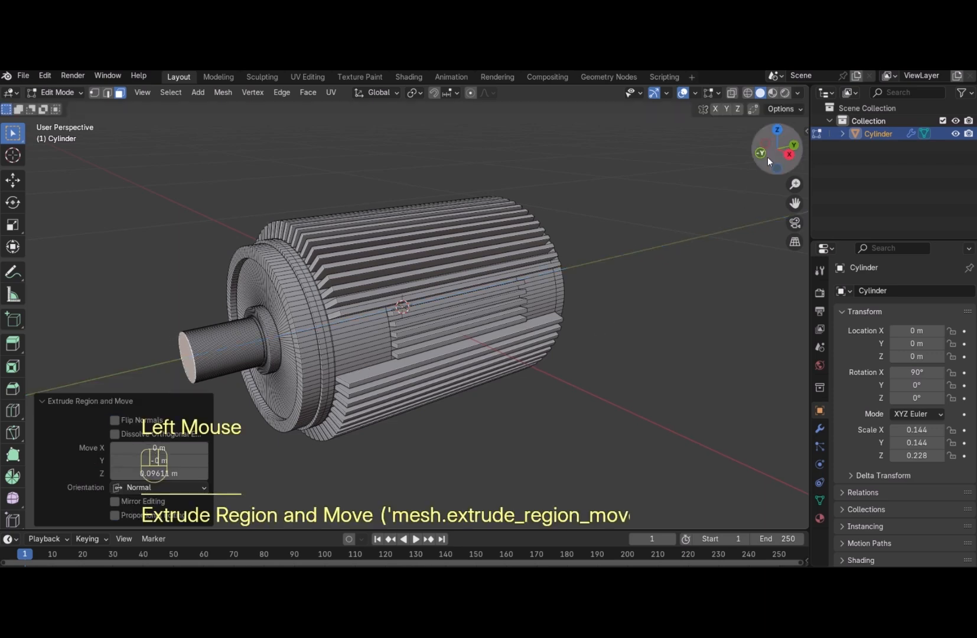
left_click_drag(768, 156, 595, 331)
key("Tab")
scroll(595, 328, "up", 2)
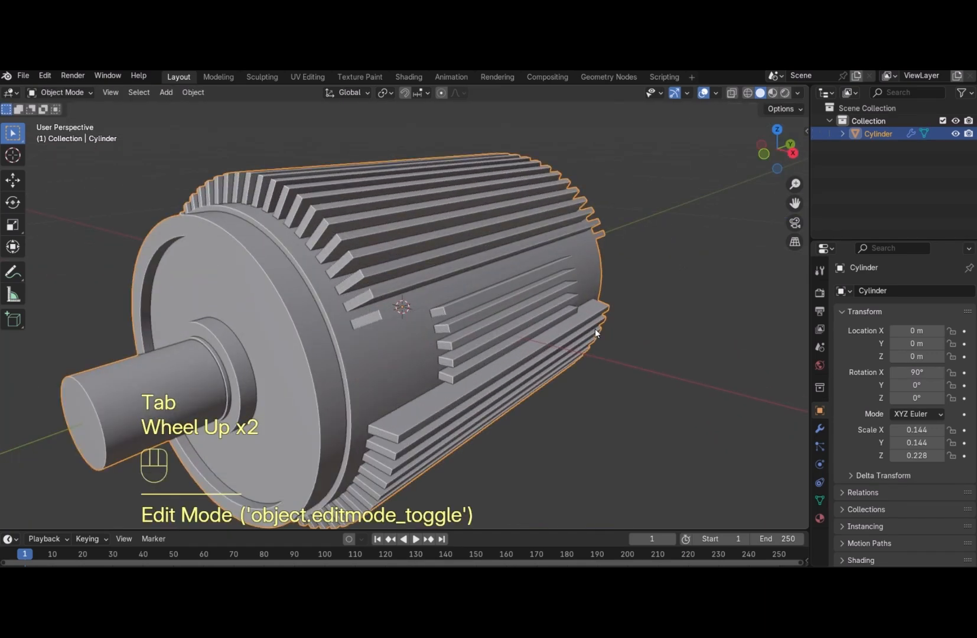
In Edit Mode, move the shaft's end face about 0.030 m further outward along global Y
scroll(594, 331, "down", 5)
scroll(591, 331, "up", 1)
scroll(591, 331, "down", 1)
left_click_drag(777, 154, 775, 161)
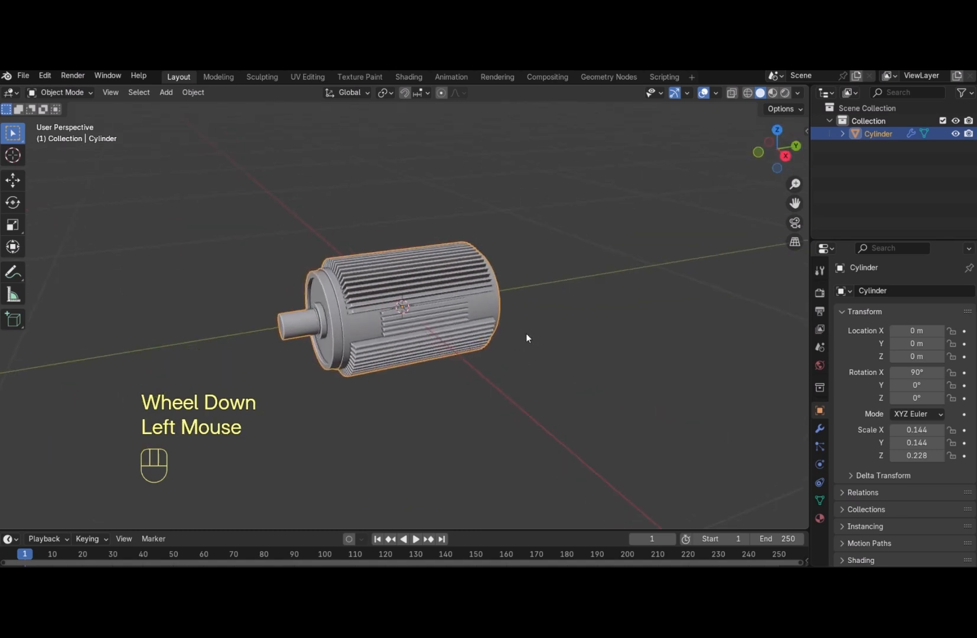
left_click(774, 163)
left_click_drag(772, 160, 599, 327)
key("Tab")
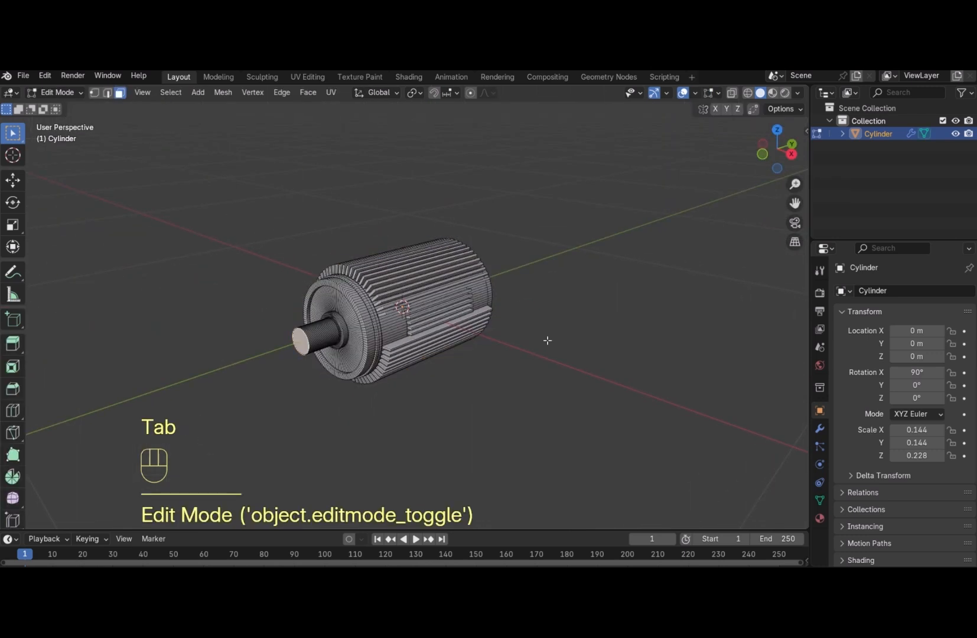
key("g")
key("y")
left_click(539, 345)
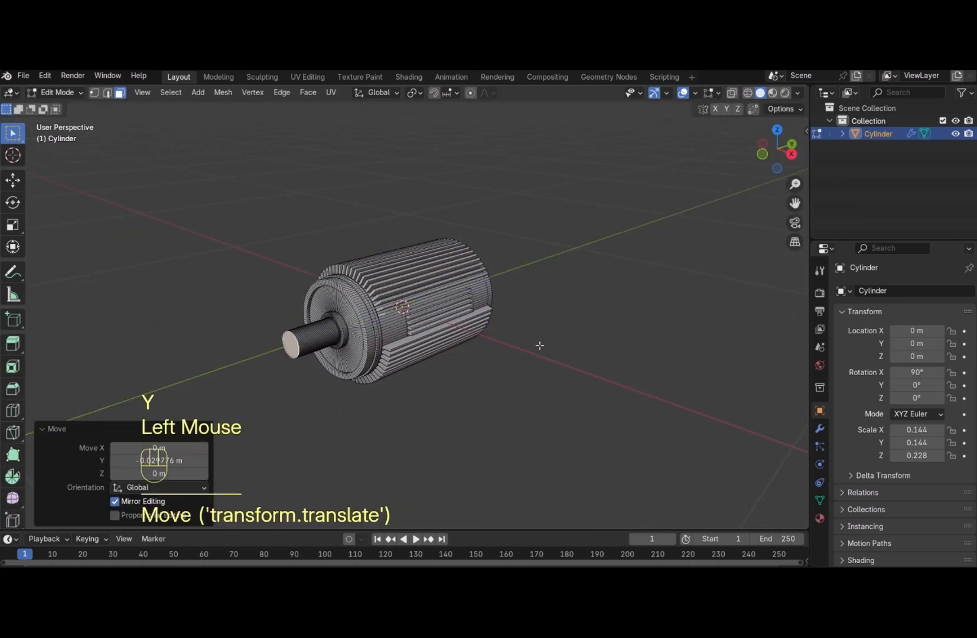
In Object Mode, scale the whole cylinder uniformly by about 0.489
key("Tab")
key("s")
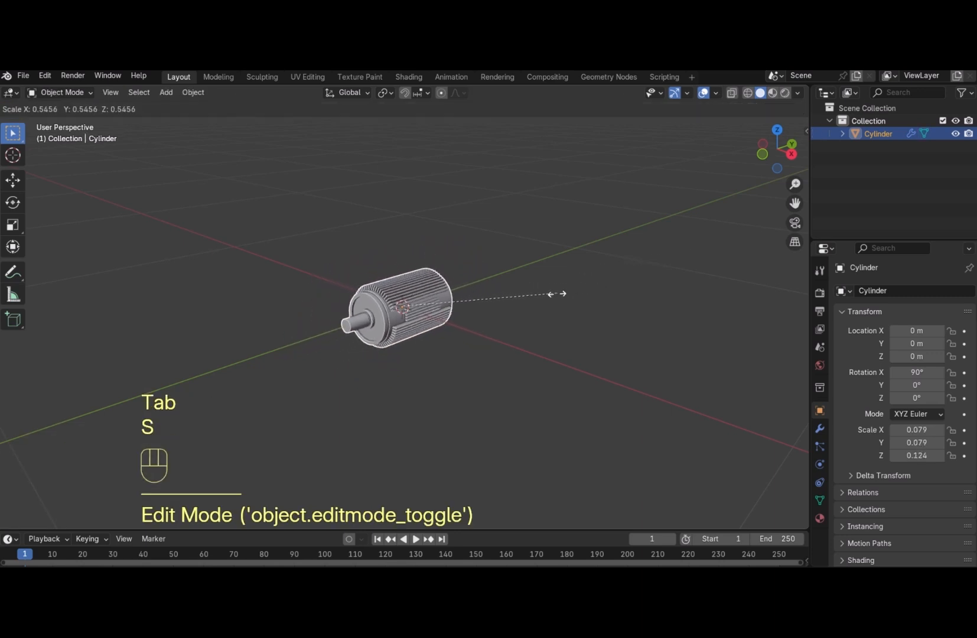
left_click(542, 299)
scroll(541, 297, "up", 2)
scroll(541, 297, "down", 1)
scroll(542, 297, "up", 5)
scroll(542, 297, "down", 5)
scroll(542, 299, "up", 1)
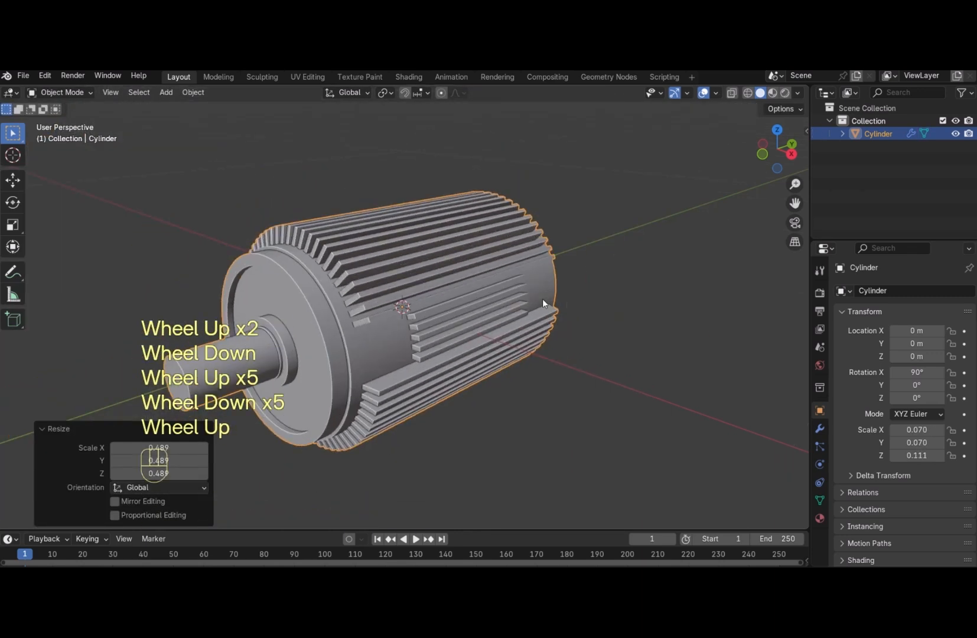
scroll(542, 300, "down", 1)
In Edit Mode, lengthen the shaft by moving its end face outward along global Y, and clear the selection
key("Tab")
key("g")
key("y")
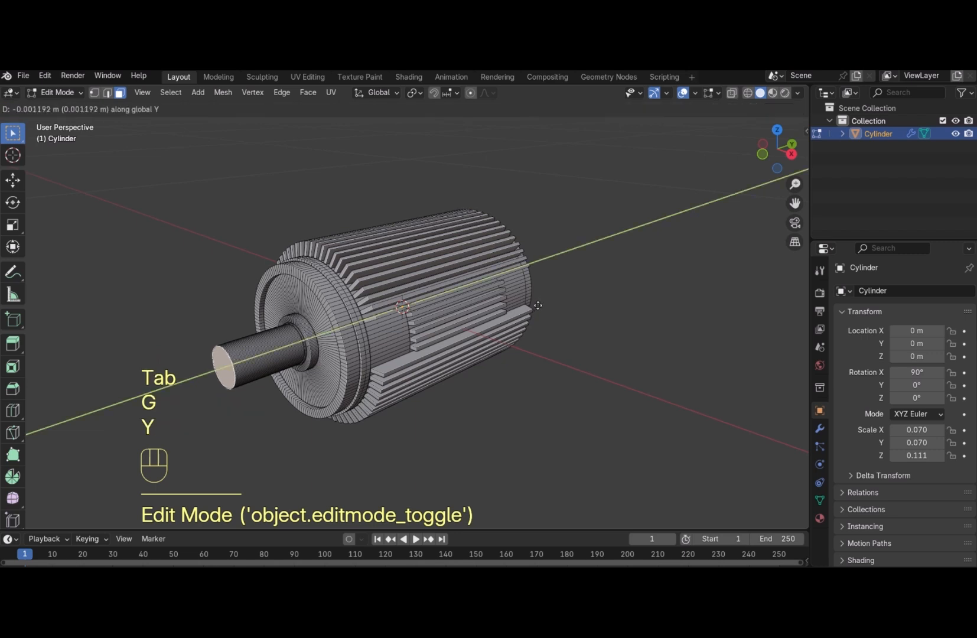
left_click(528, 312)
left_click(631, 286)
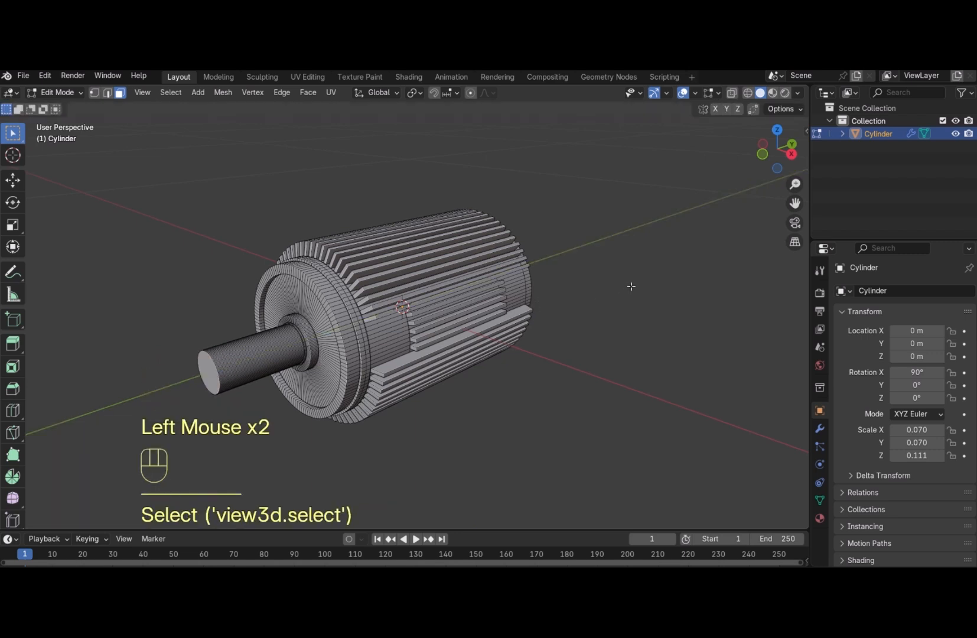
Show the mesh in wireframe from the right orthographic view and switch to edge selection mode
key("KP_3")
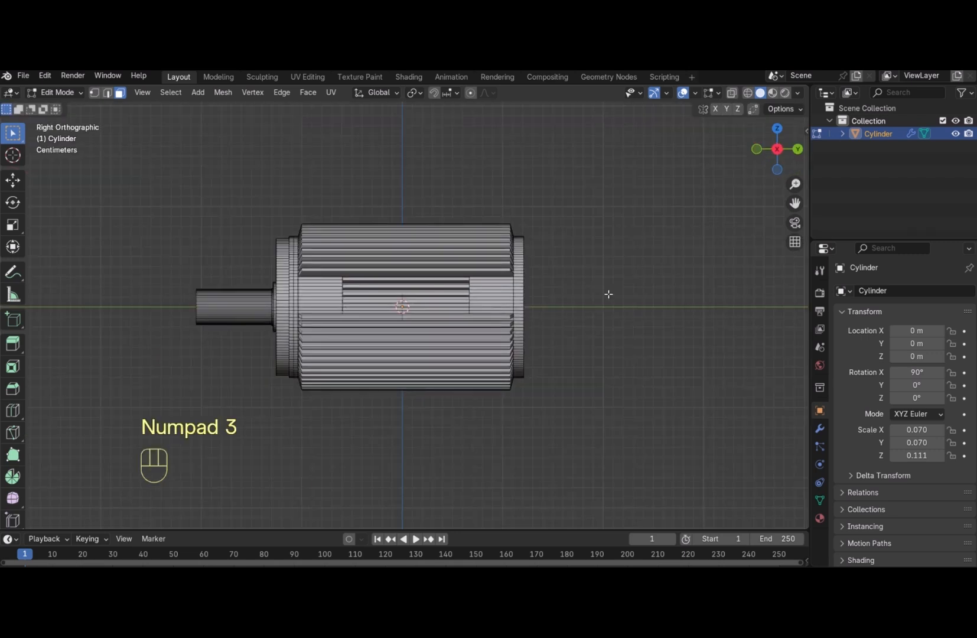
scroll(274, 332, "up", 2)
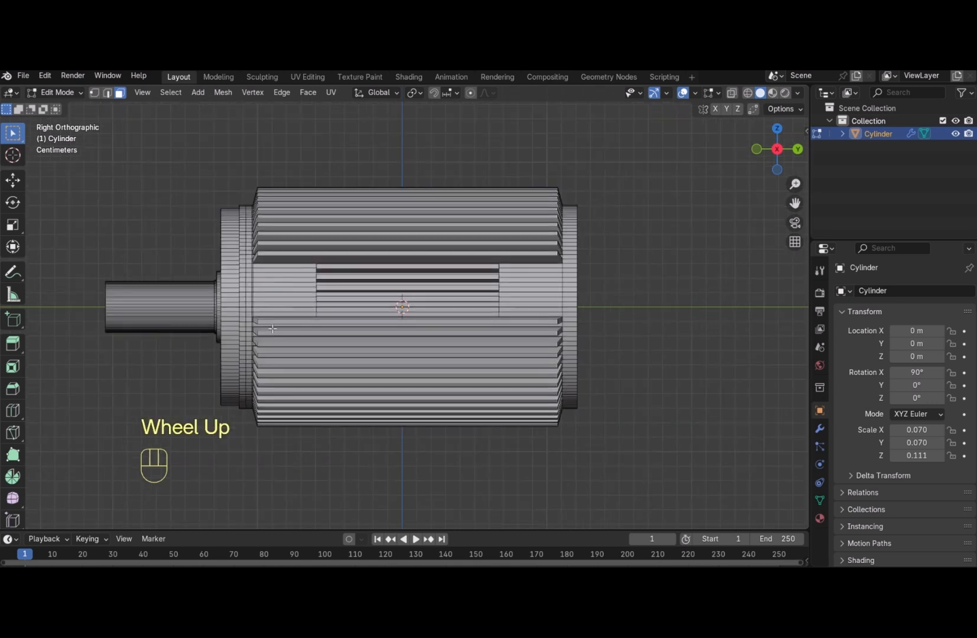
left_click(748, 93)
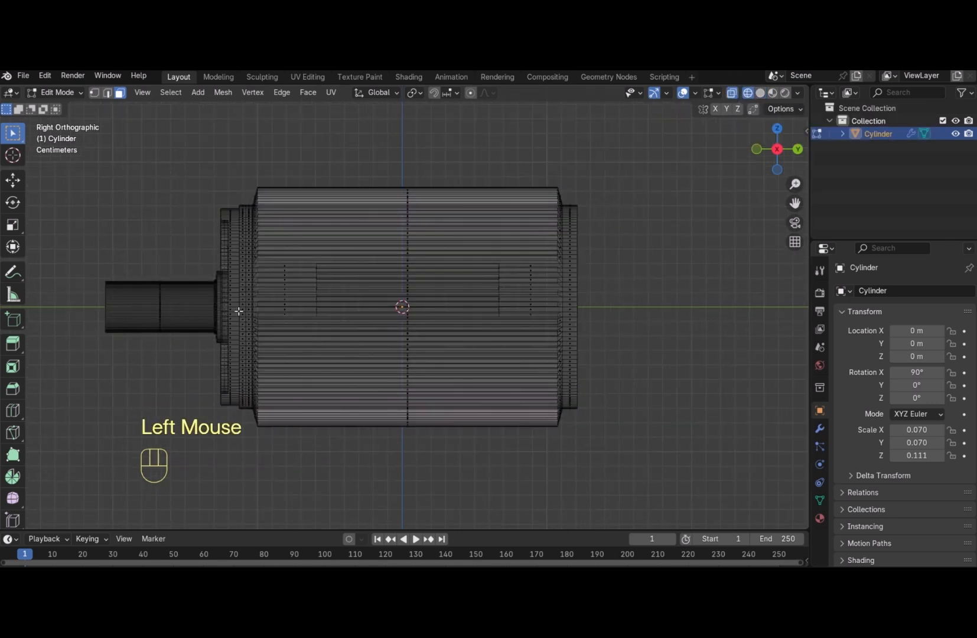
left_click(107, 95)
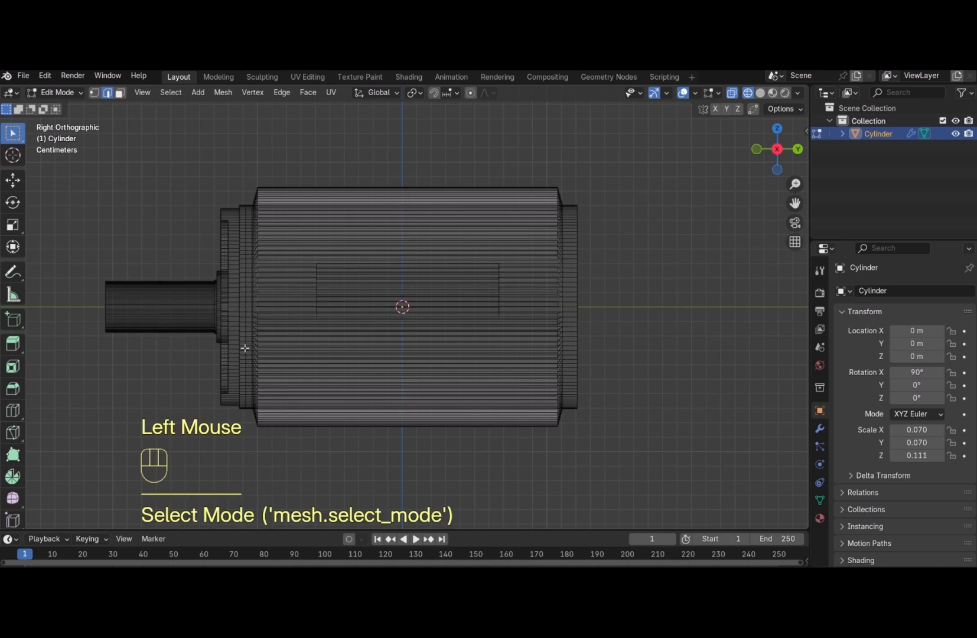
left_click(233, 306)
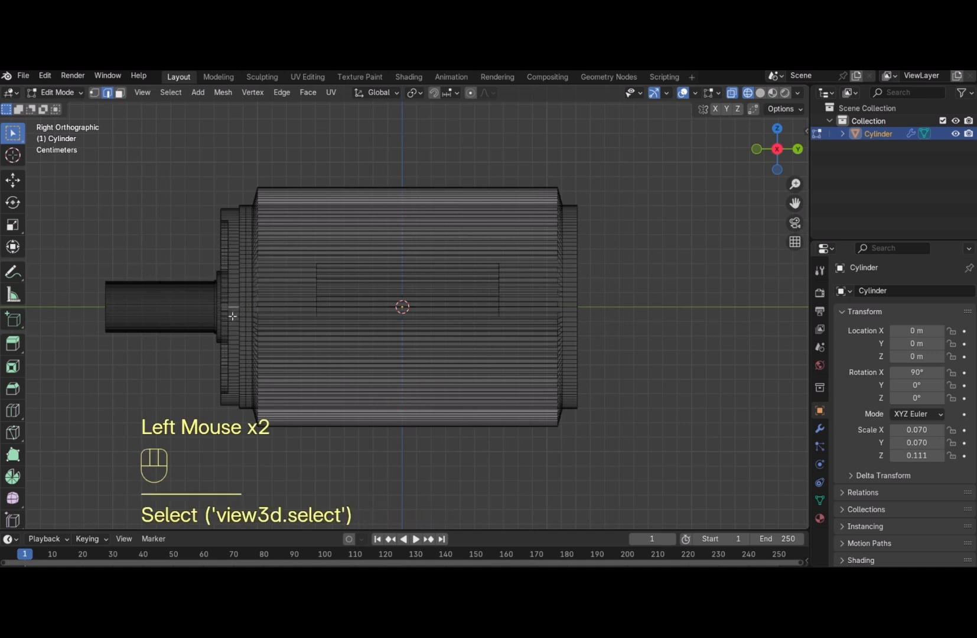
key("KP_7")
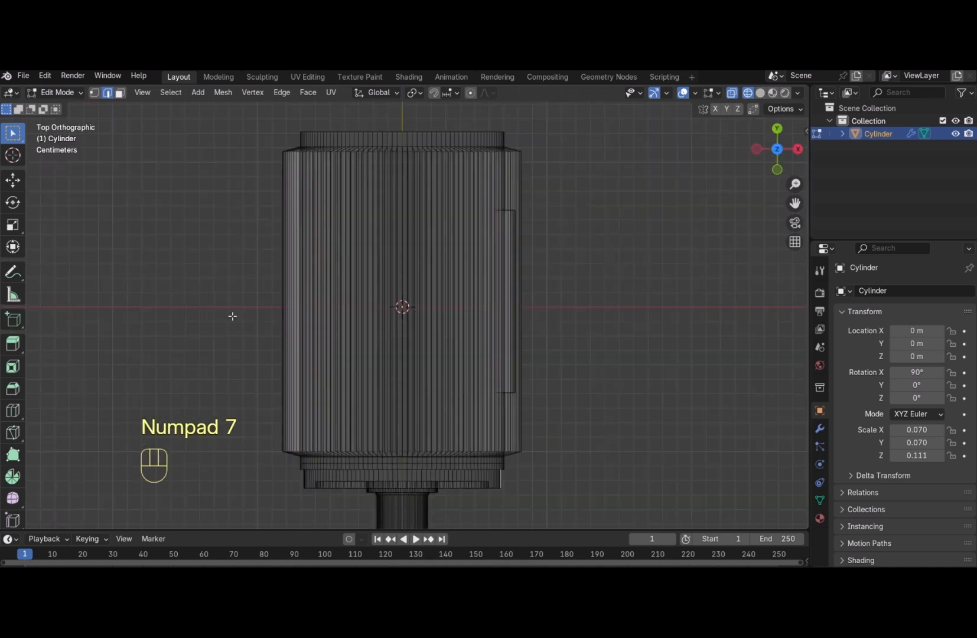
left_click_drag(795, 202, 800, 77)
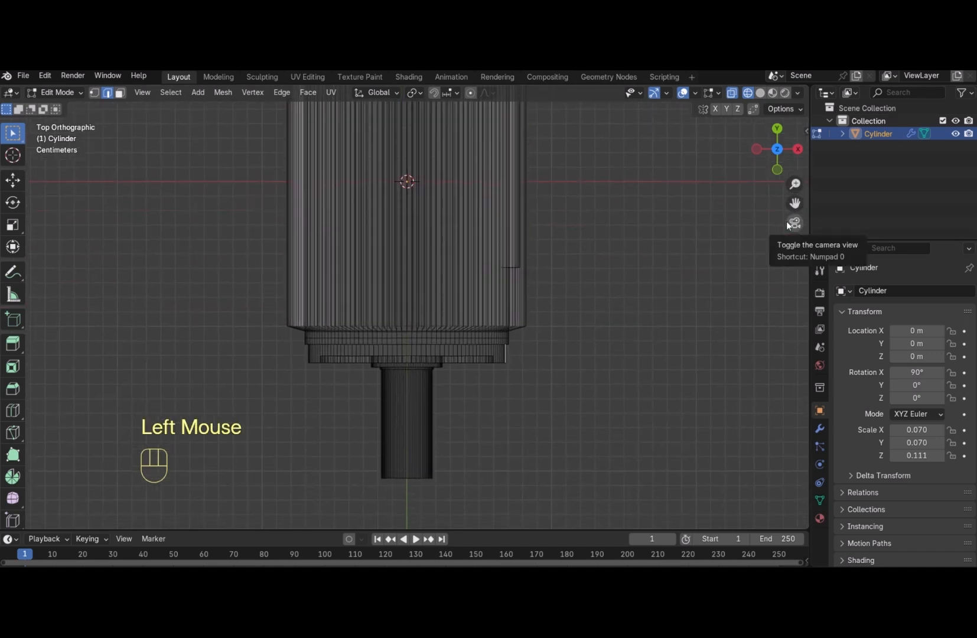
left_click(760, 93)
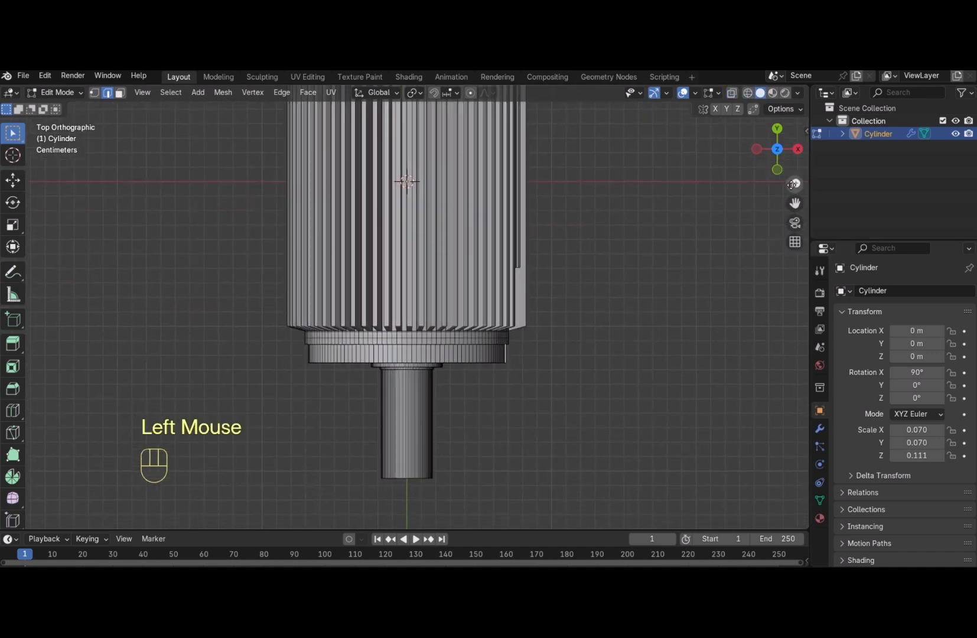
mouse_move(785, 172)
left_mouse_down()
mouse_move(775, 155)
mouse_move(782, 169)
left_mouse_up()
key("KP_7")
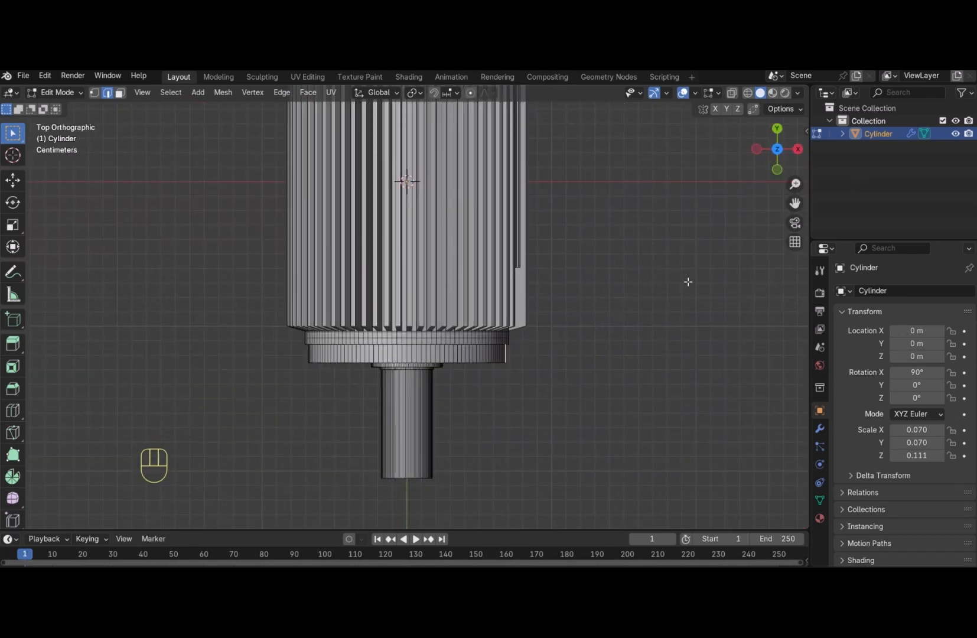
Select the two lengthwise edges on the +X side of the narrow band between the −Y flange and the ribs
left_click_drag(778, 149, 794, 133)
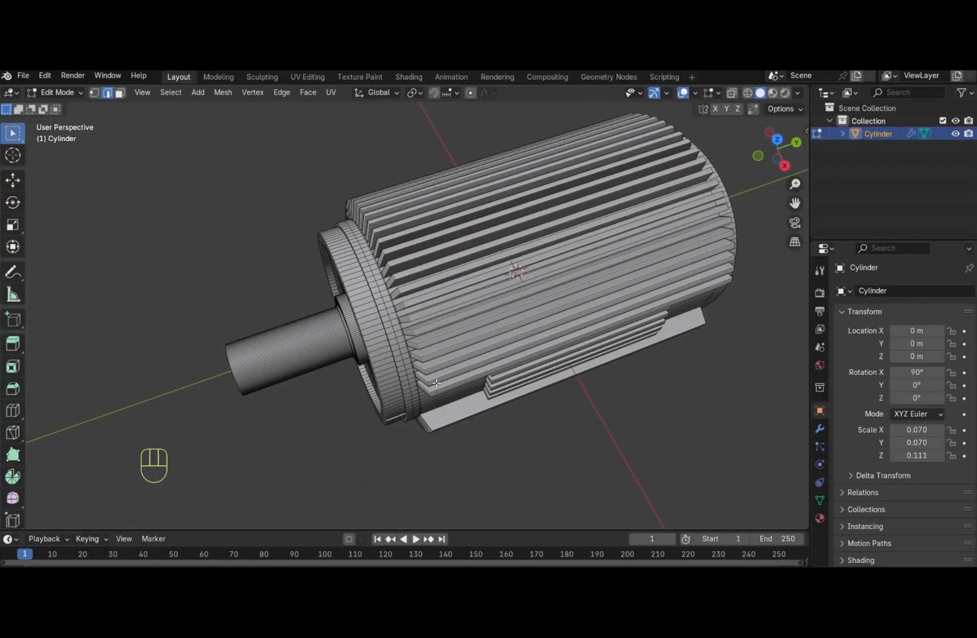
key("KP_3")
left_click(373, 307)
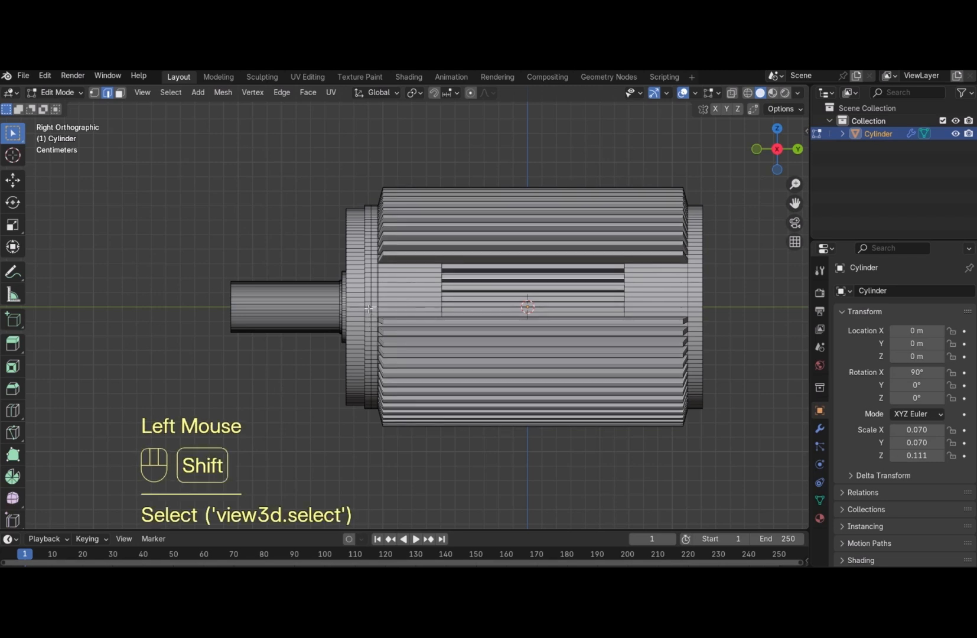
left_click(367, 316, "shift")
In wireframe display, add the two lengthwise edges on the narrow band's +Z side to the selection
key("KP_7")
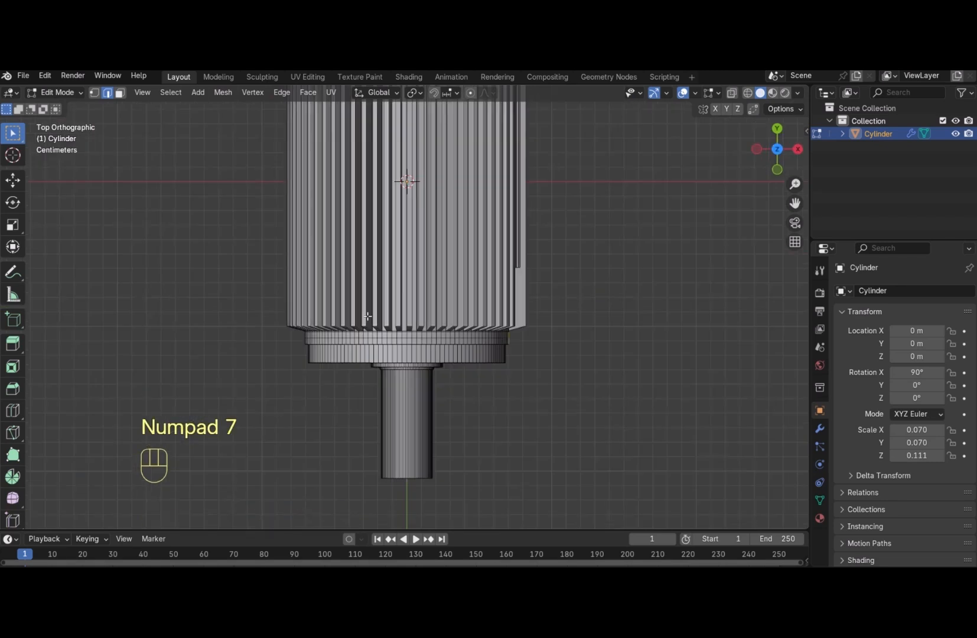
left_click(748, 92)
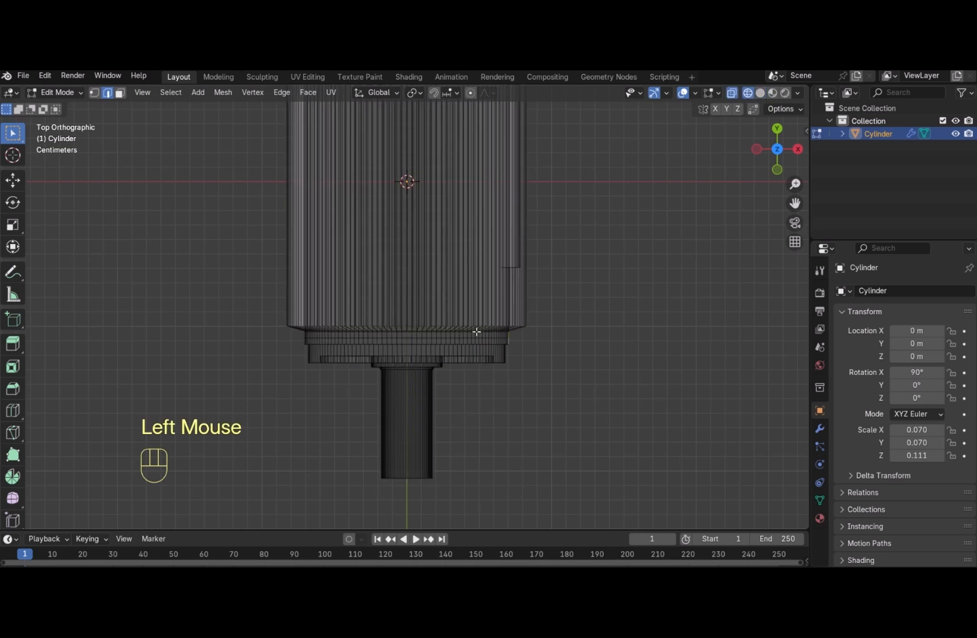
left_click(407, 338)
key("ctrl+z")
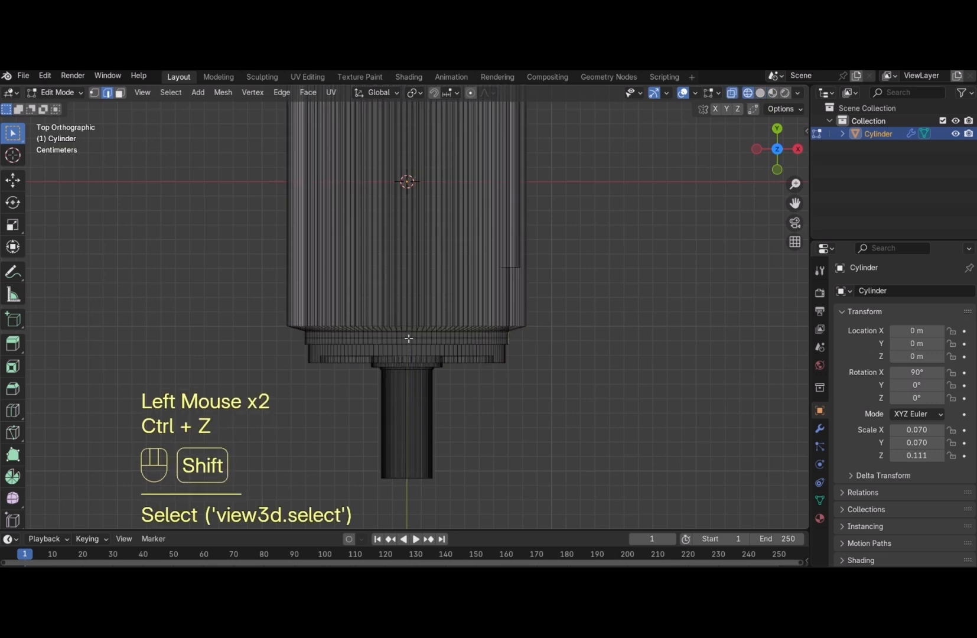
left_click(406, 336, "shift")
left_click(407, 336, "shift")
Add the matching band edges on the −X and −Z sides, dissolve all the selected edges, and return to solid shading
key("ctrl+KP_3")
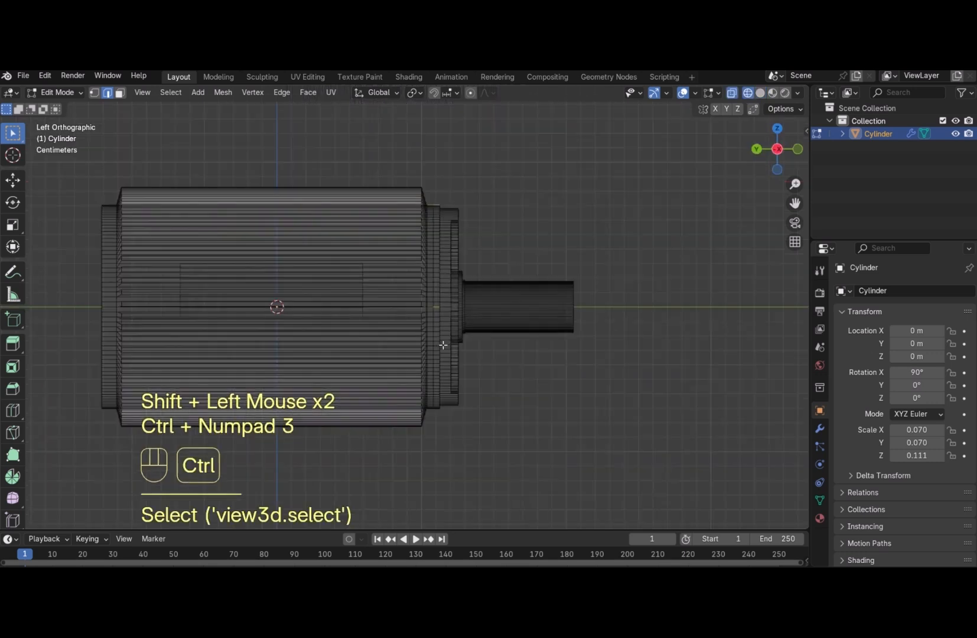
double_click(434, 307, "shift")
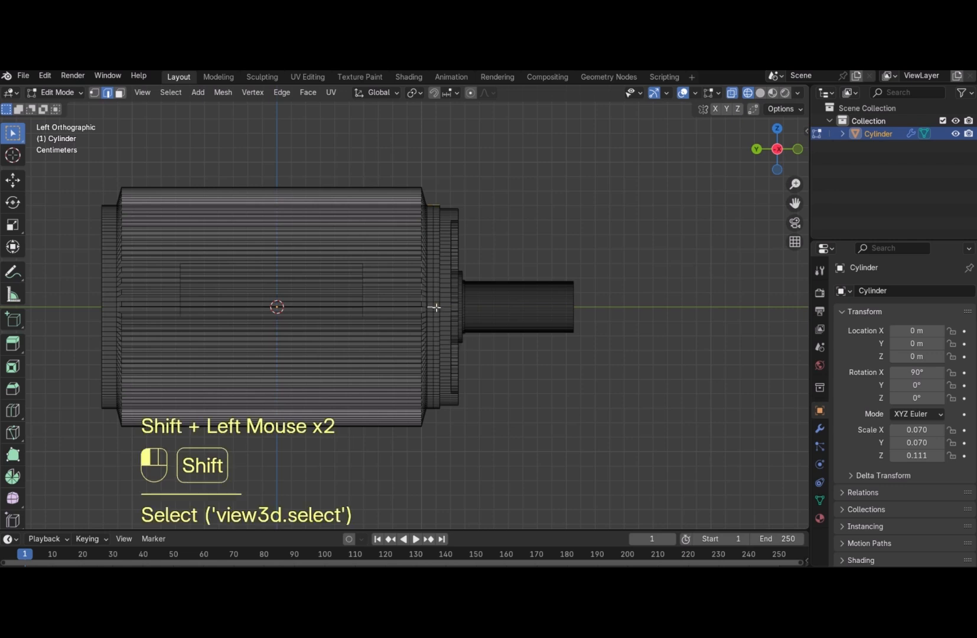
key("ctrl+KP_7")
left_click(408, 279, "shift")
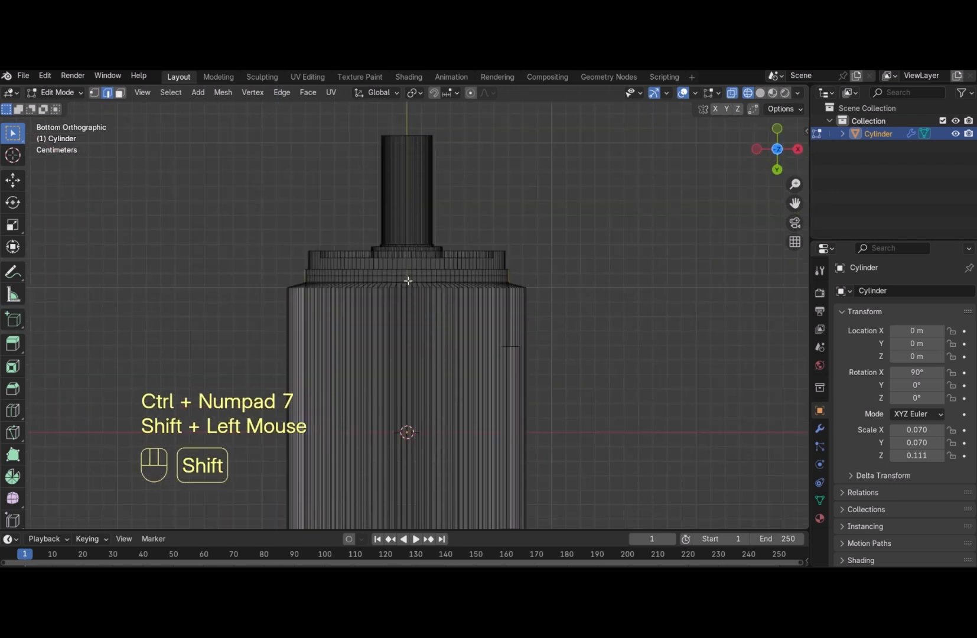
key("ctrl+z")
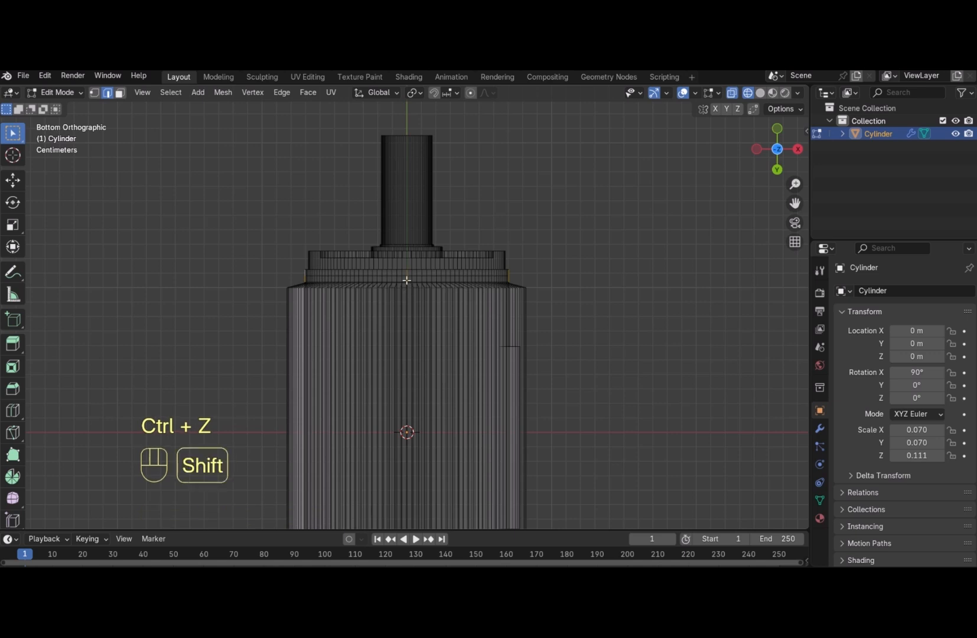
left_click(410, 279, "shift")
left_click(408, 276, "shift")
key("x")
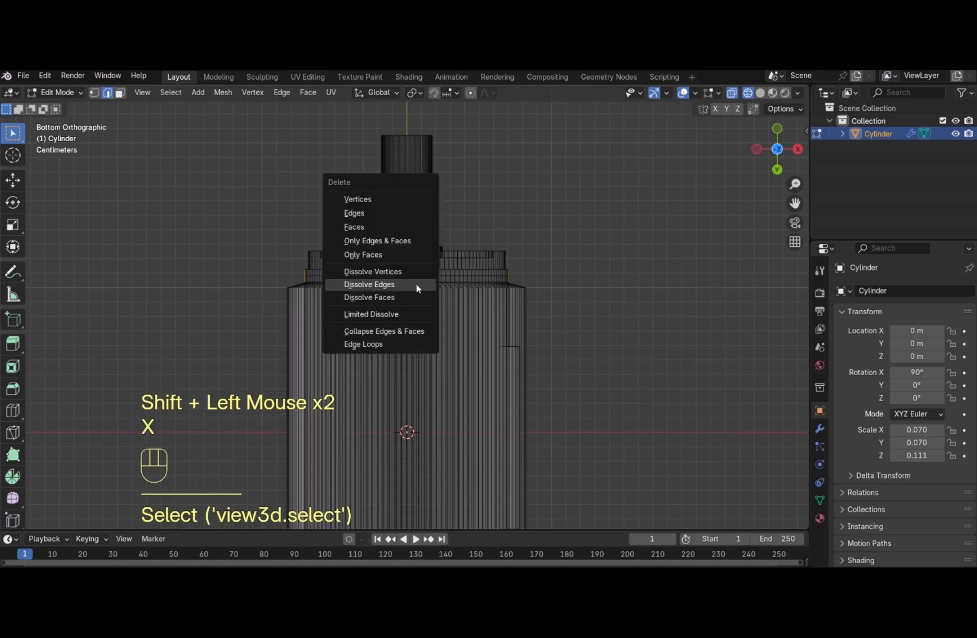
left_click(416, 285)
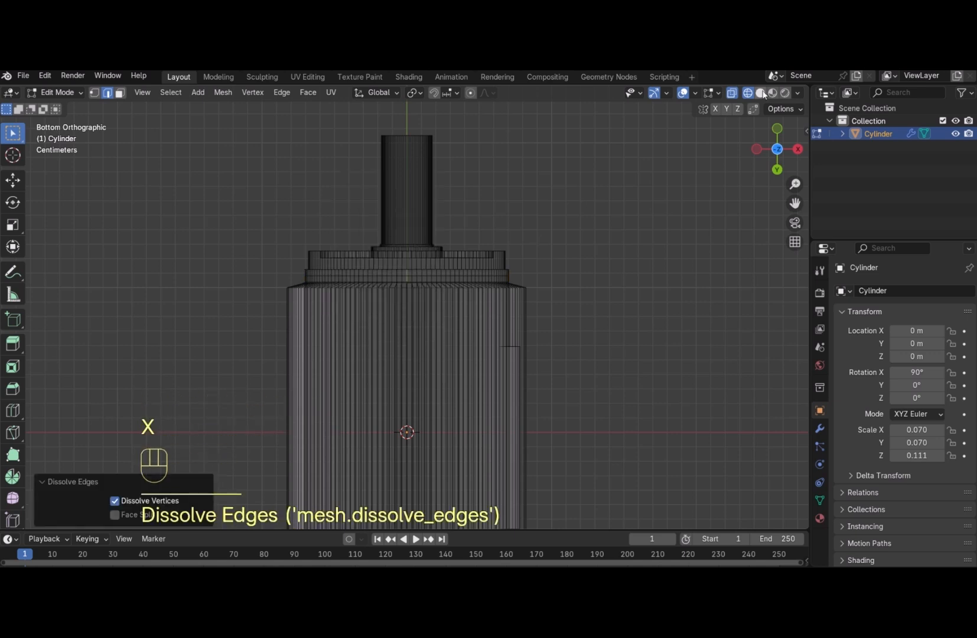
left_click(761, 93)
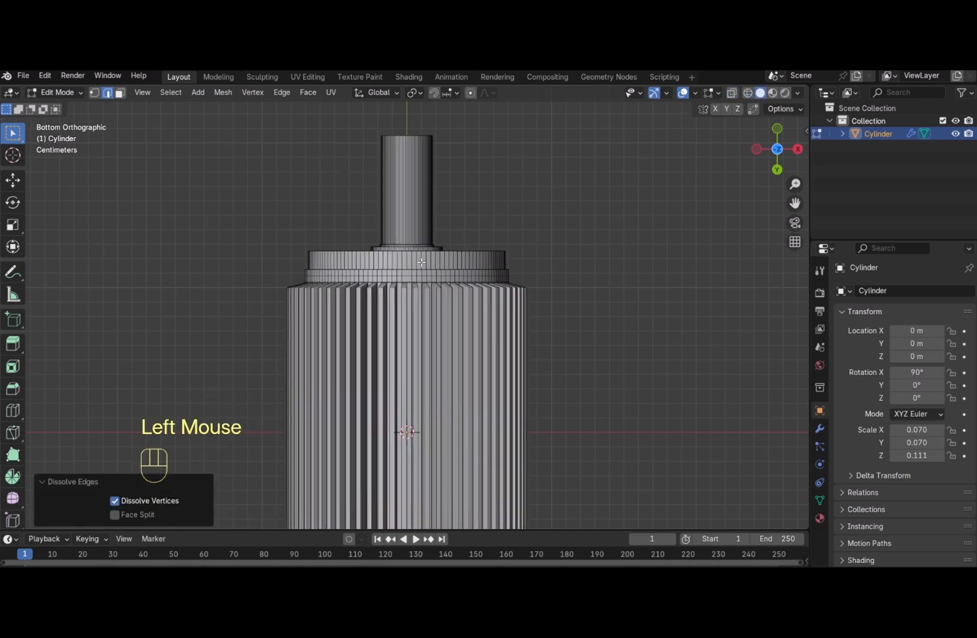
In face selection mode, select the two adjacent narrow-band faces on both the −Z and +Z sides
left_click(407, 274)
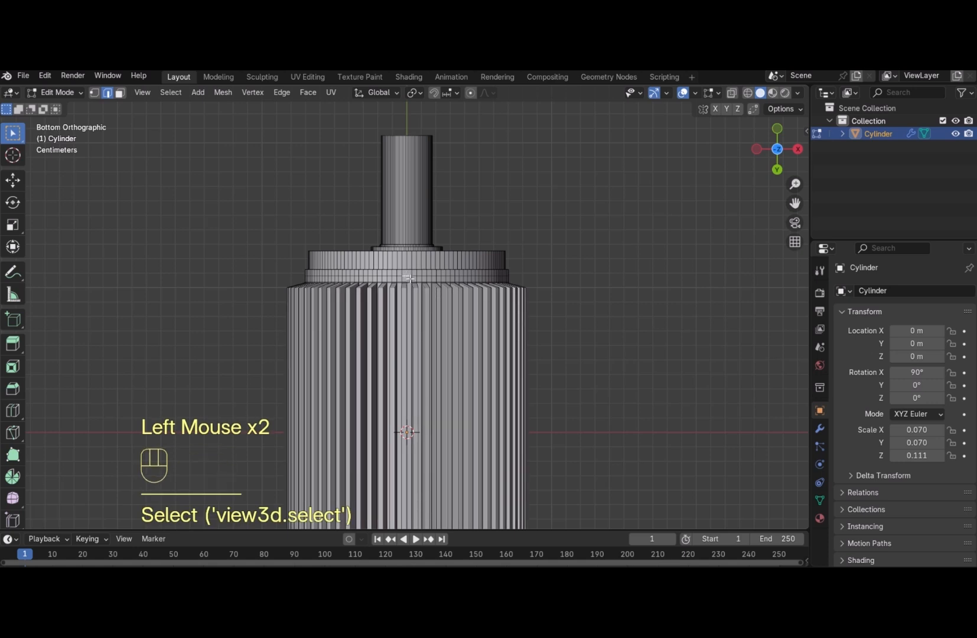
key("3")
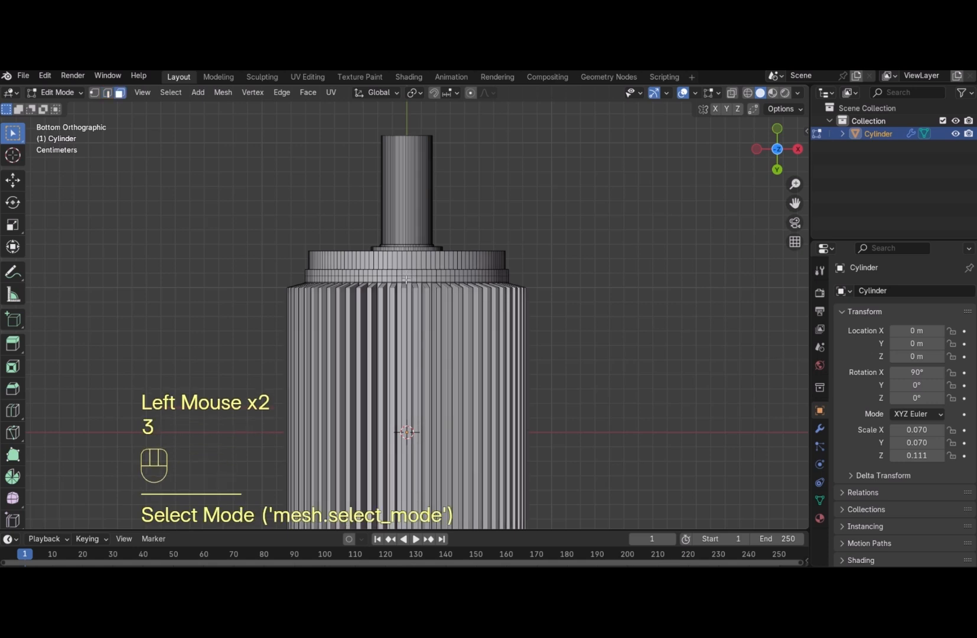
left_click(408, 277)
left_click(407, 278, "shift")
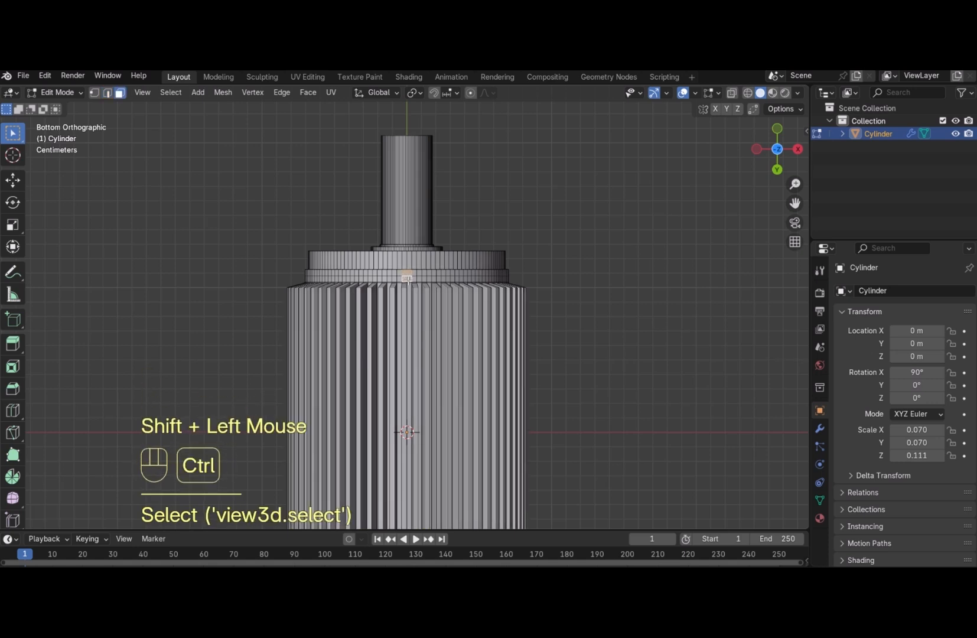
key("ctrl+KP_7")
key("KP_7")
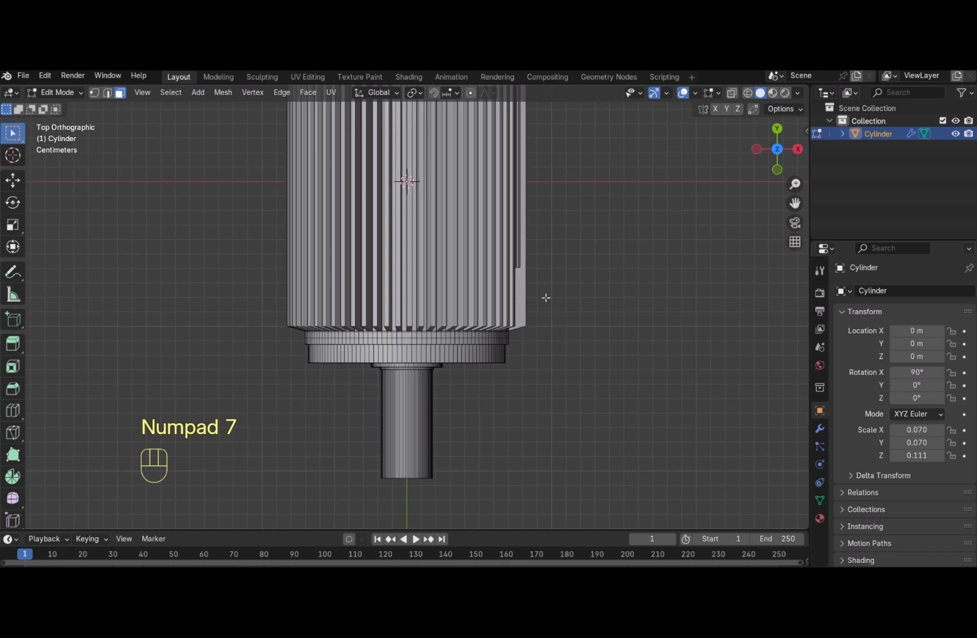
left_click(408, 339, "shift")
left_click(409, 340, "shift")
Add the two adjacent narrow-band faces on both the +X and −X sides to the selection
key("KP_3")
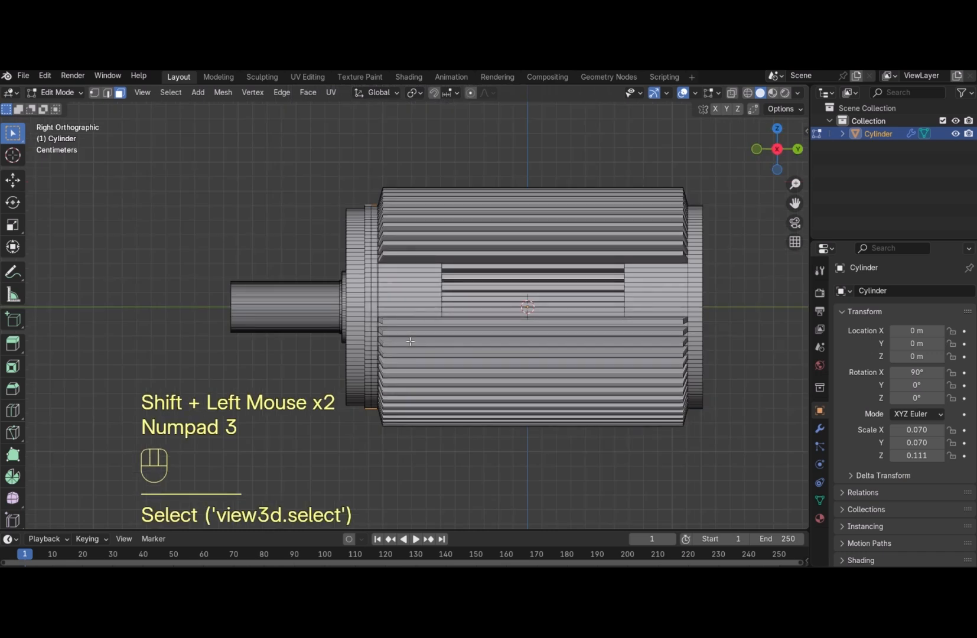
left_click(371, 307, "shift")
left_click(371, 307, "shift")
key("ctrl+KP_3")
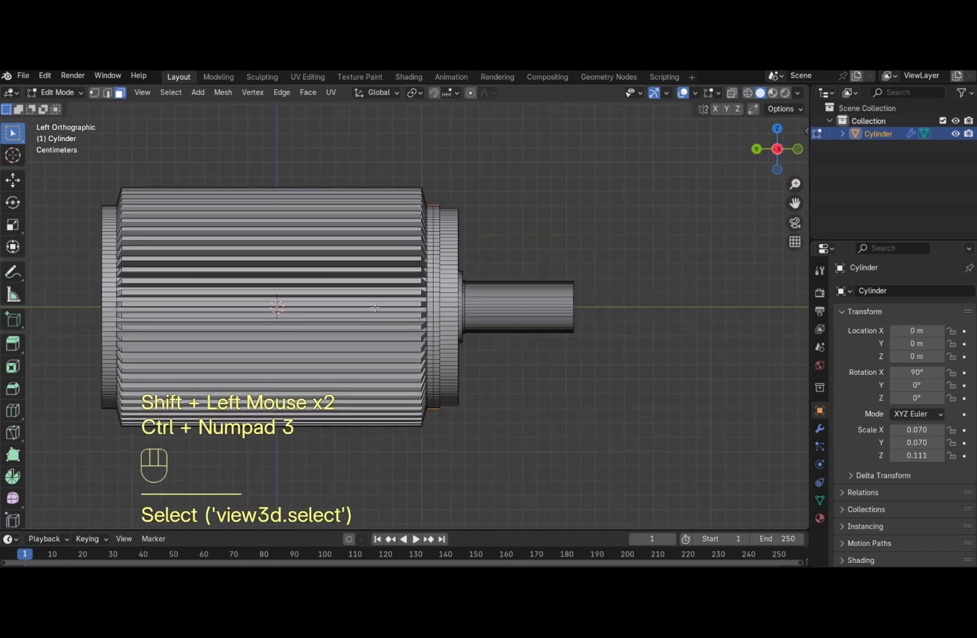
left_click(431, 307, "shift")
left_click(433, 307, "shift")
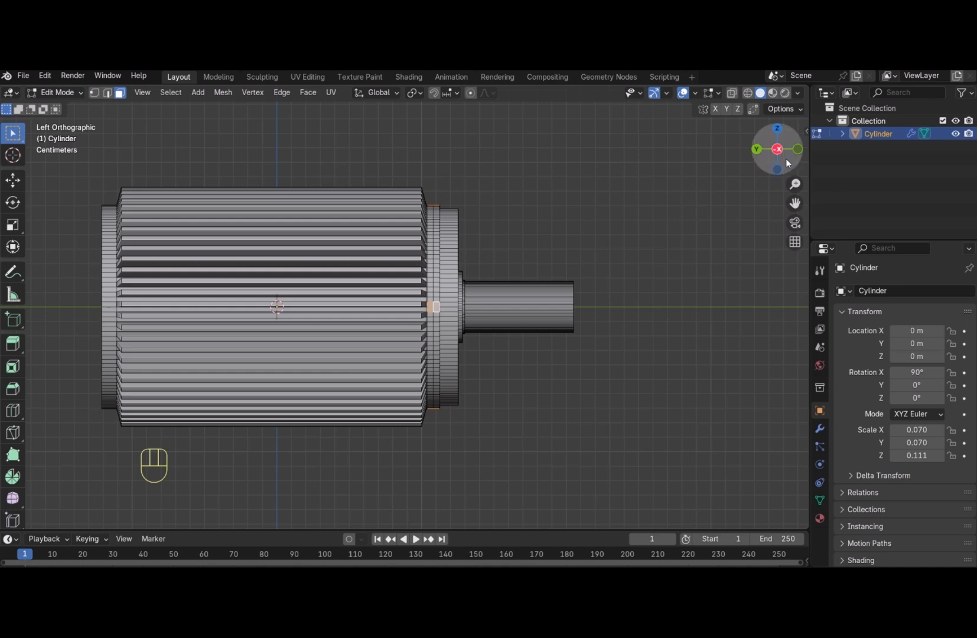
Try to extrude the selected narrow-band faces outward with Extrude Individual Faces
mouse_move(786, 158)
left_mouse_down()
mouse_move(734, 175)
mouse_move(788, 174)
left_mouse_up()
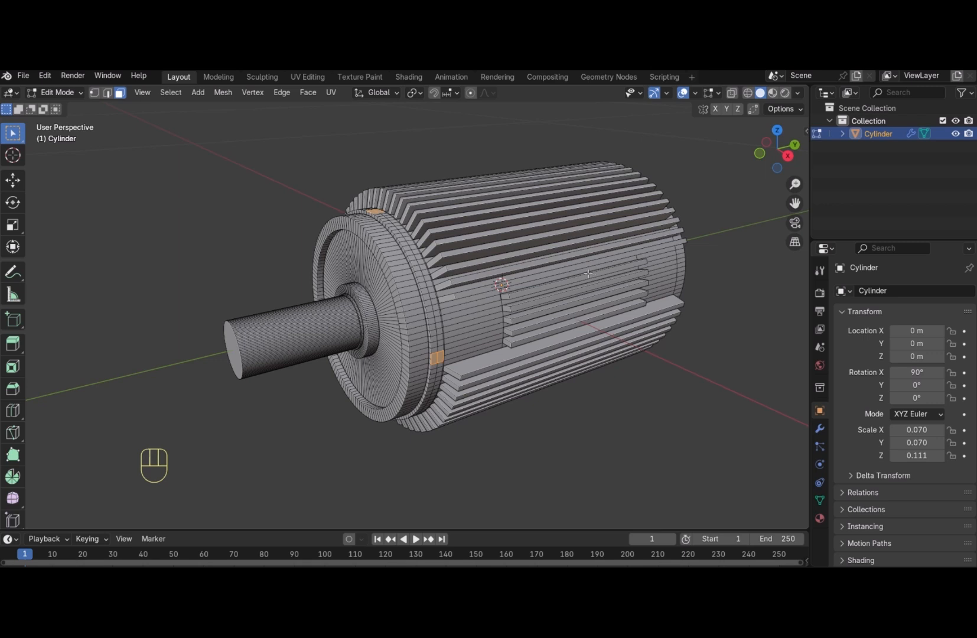
left_click(309, 92)
left_click(340, 133)
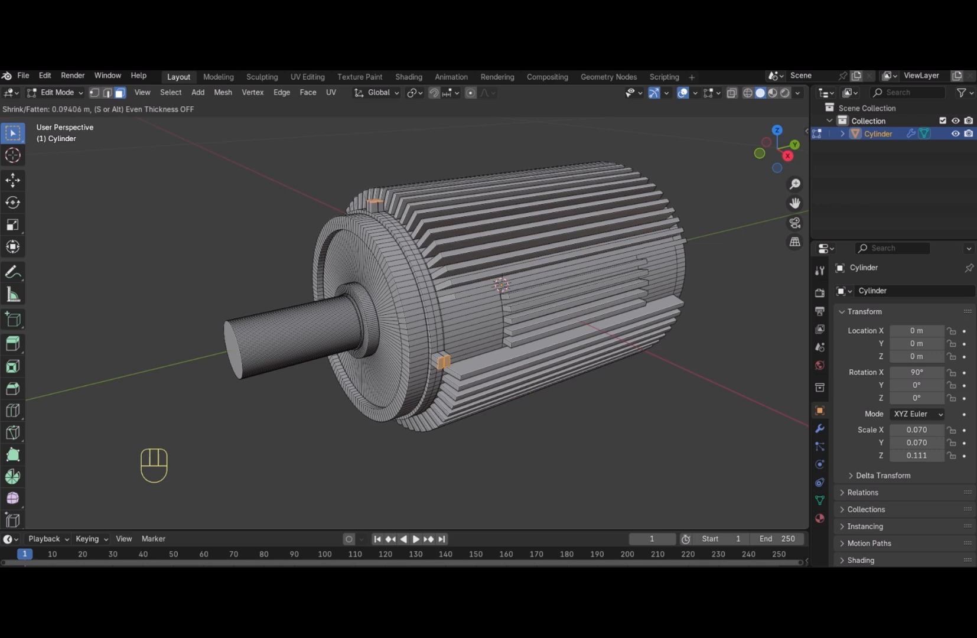
right_click(396, 500)
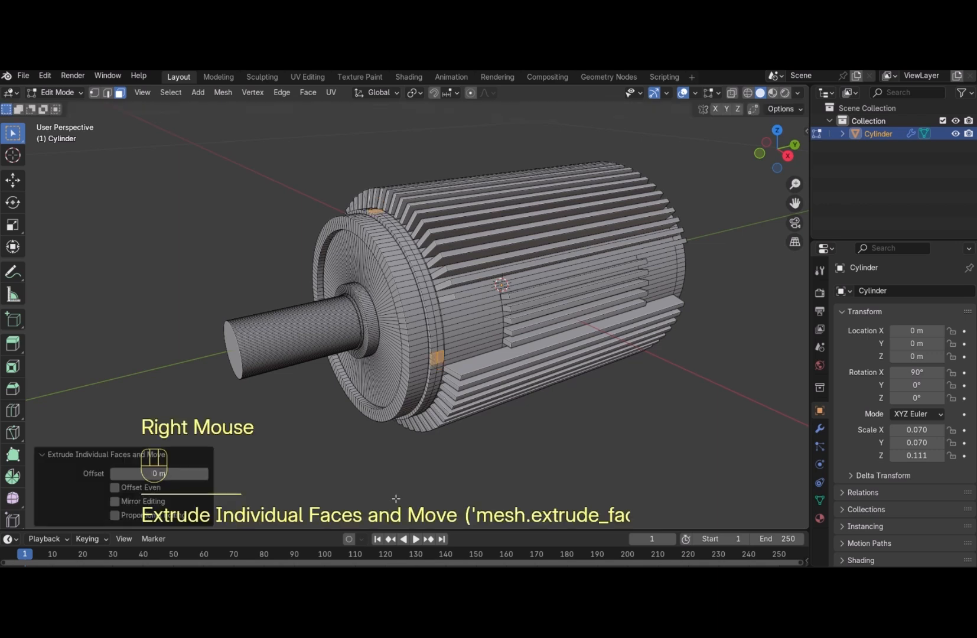
Switch to edge selection mode and dissolve the remaining lengthwise edge at the centre of the narrow band's +X side
left_click_drag(764, 157, 655, 276)
scroll(654, 277, "up", 1)
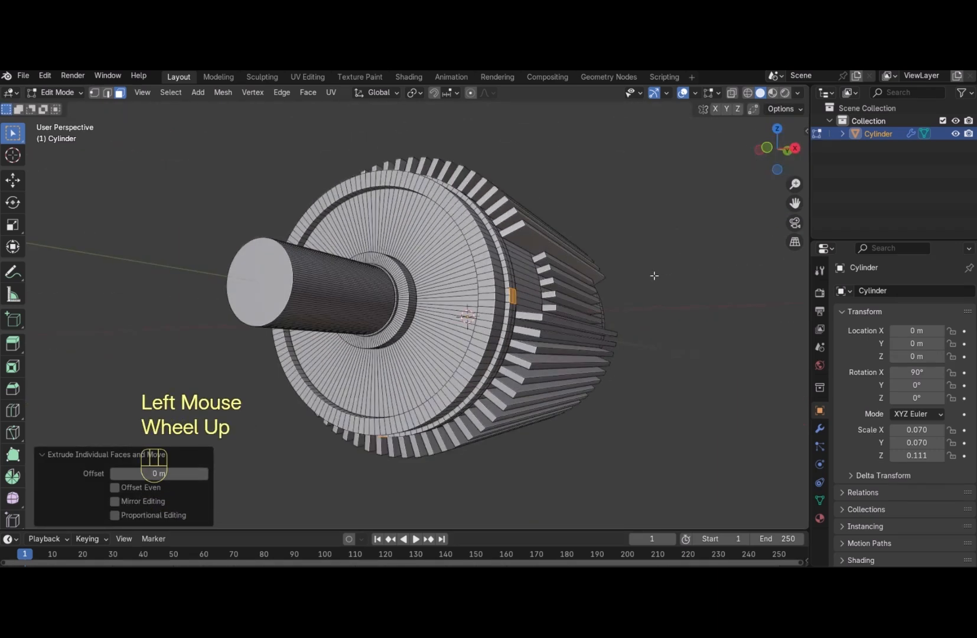
scroll(654, 277, "down", 1)
scroll(654, 276, "up", 2)
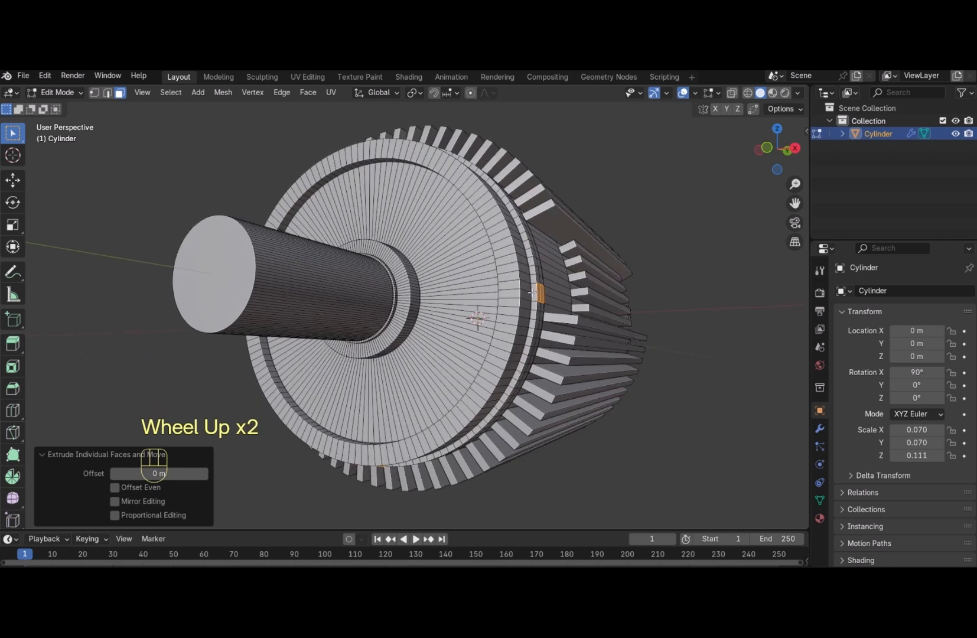
left_click(535, 292)
key("2")
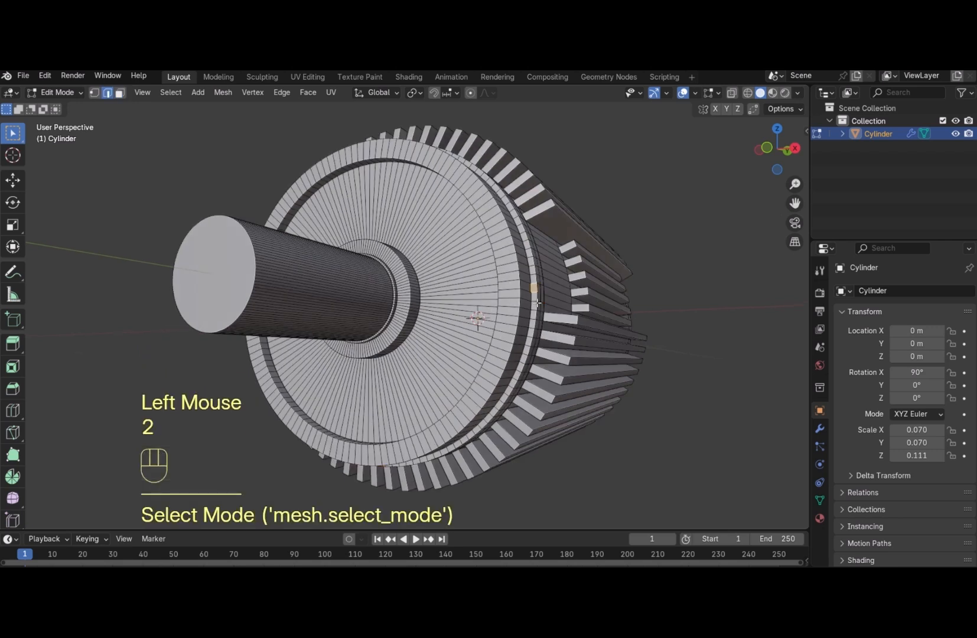
left_click(536, 294)
key("x")
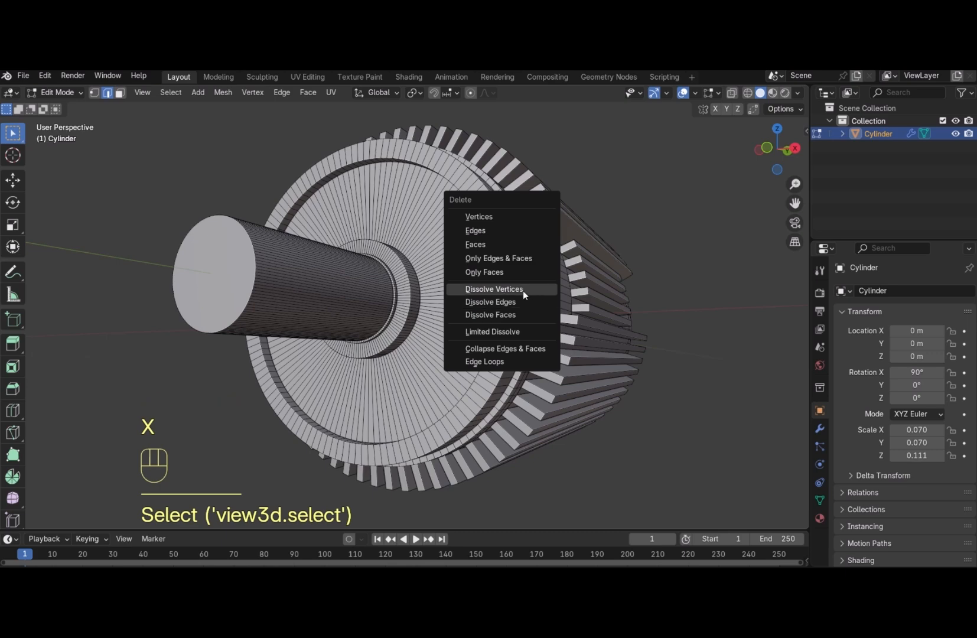
left_click(520, 300)
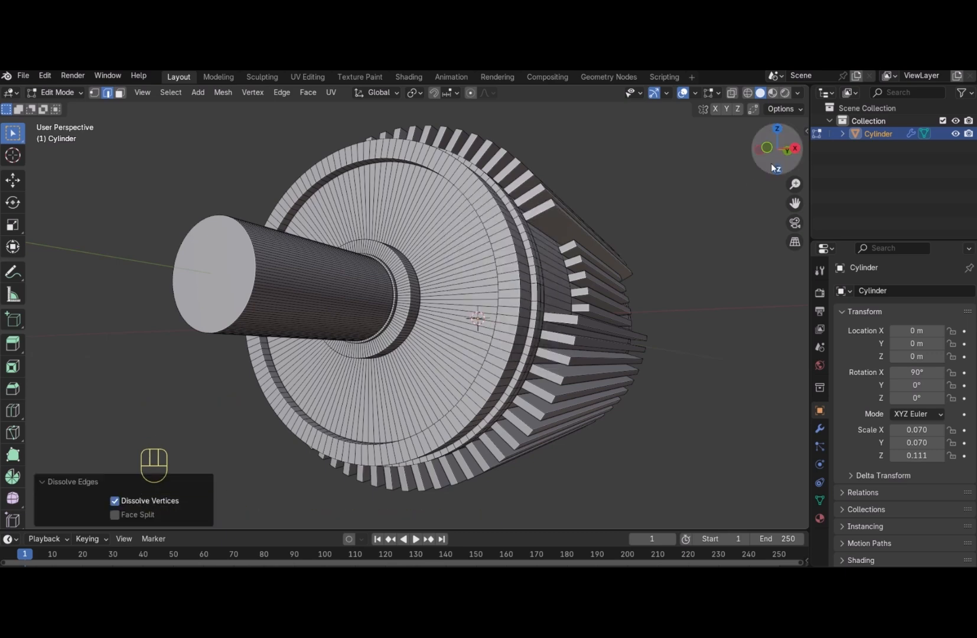
Dissolve the matching lengthwise edges on the narrow band's +Z and −X sides
middle_click_drag(551, 300, 429, 244)
left_click(418, 248)
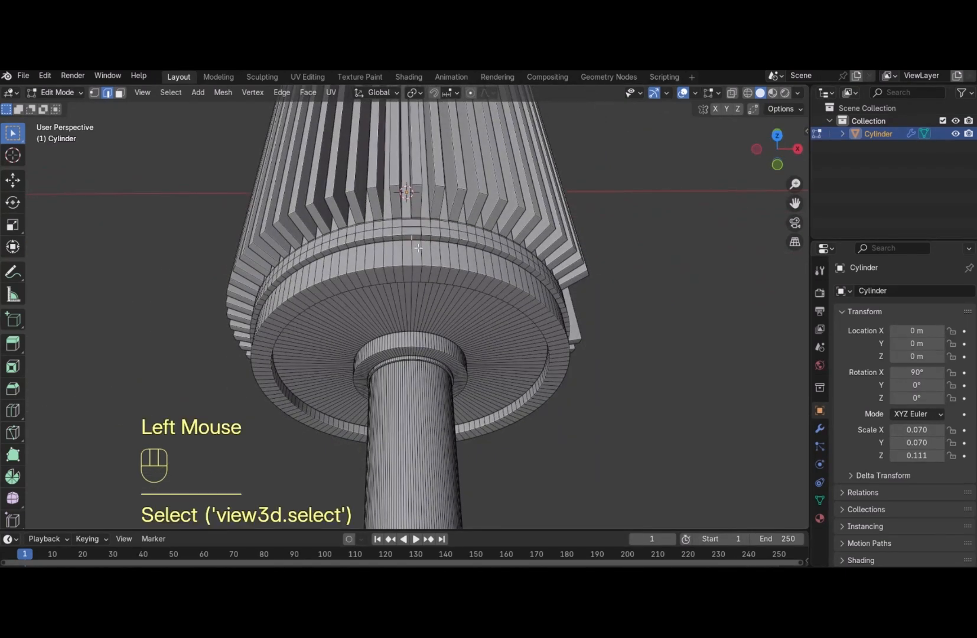
key("x")
left_click(419, 248)
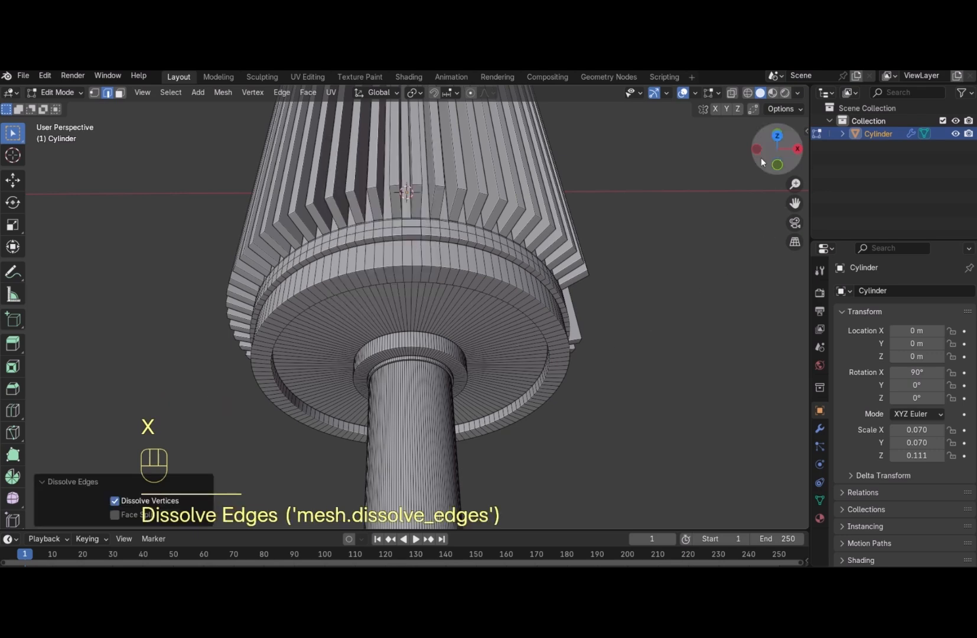
left_click_drag(761, 158, 717, 212)
left_click(325, 307)
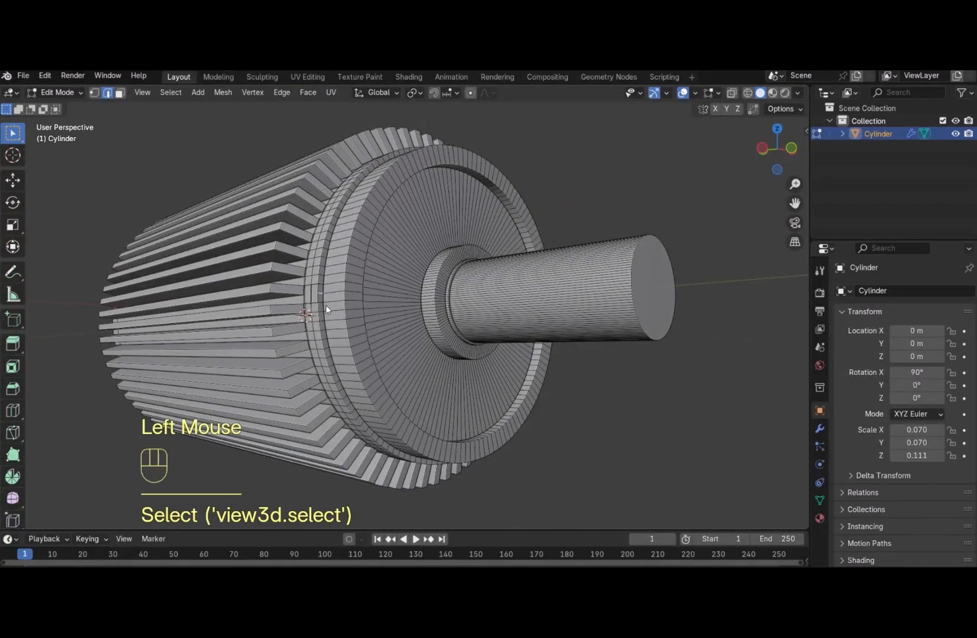
key("x")
left_click(326, 305)
Dissolve the matching lengthwise edge on the underside (−Z) of the narrow band
left_click_drag(780, 172, 777, 108)
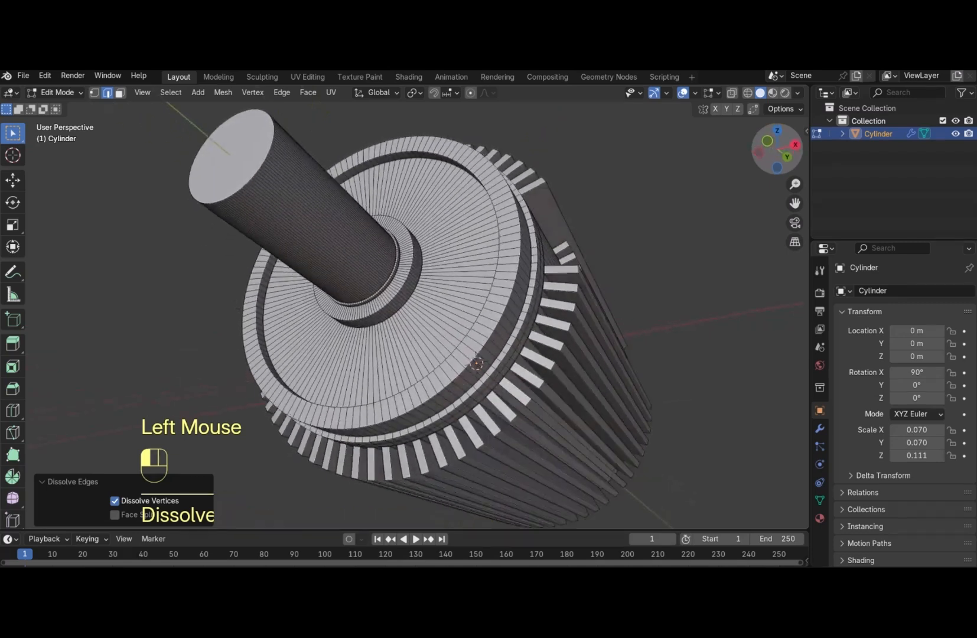
scroll(379, 432, "up", 1)
scroll(380, 432, "down", 1)
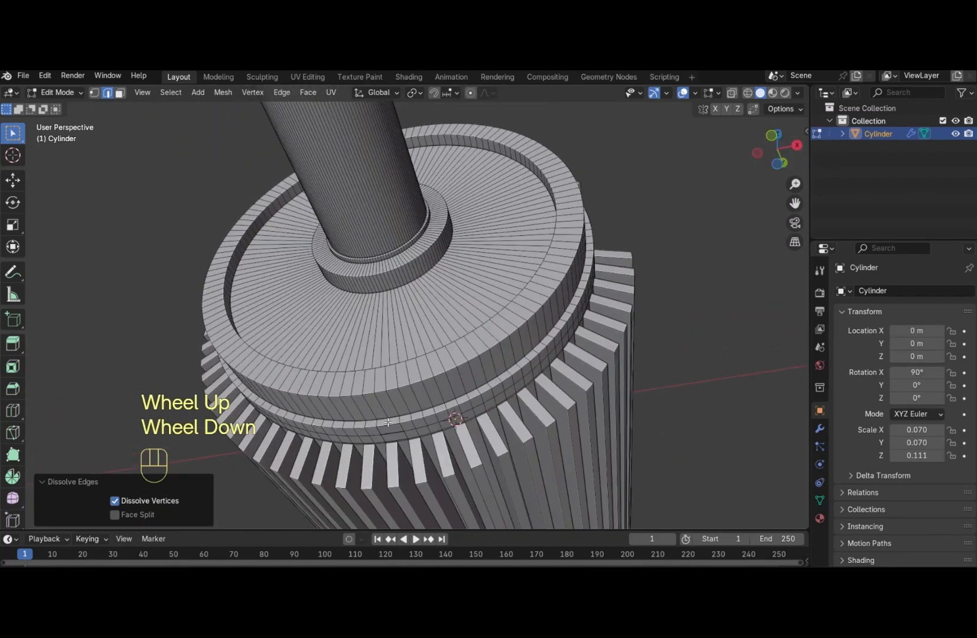
left_click(374, 441)
key("x")
left_click(374, 442)
Switch to face selection mode and select the two adjacent merged faces on the narrow band's −Z side
left_click(393, 438)
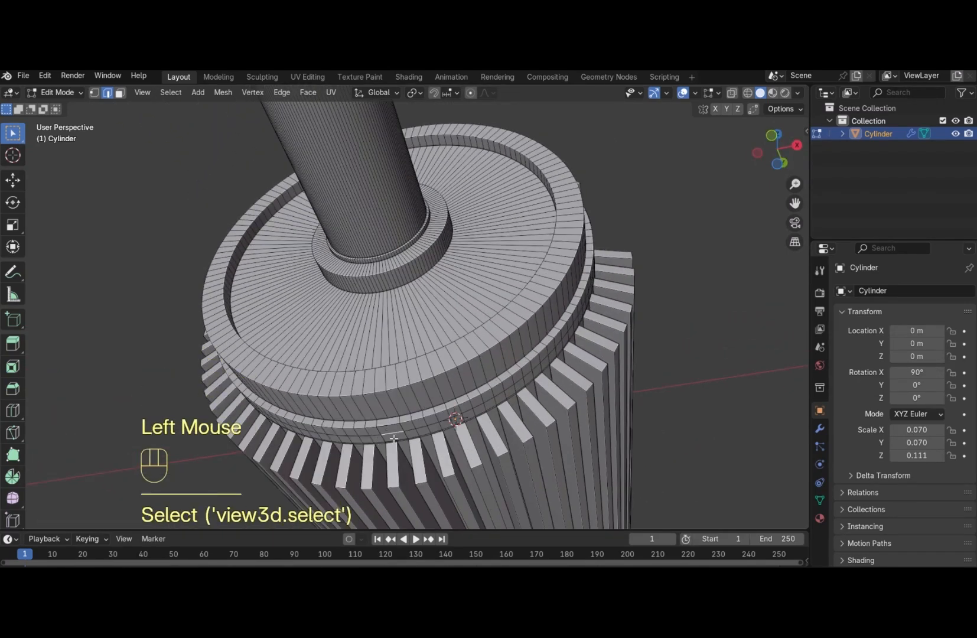
key("3")
left_click(394, 438)
left_click(394, 440, "shift")
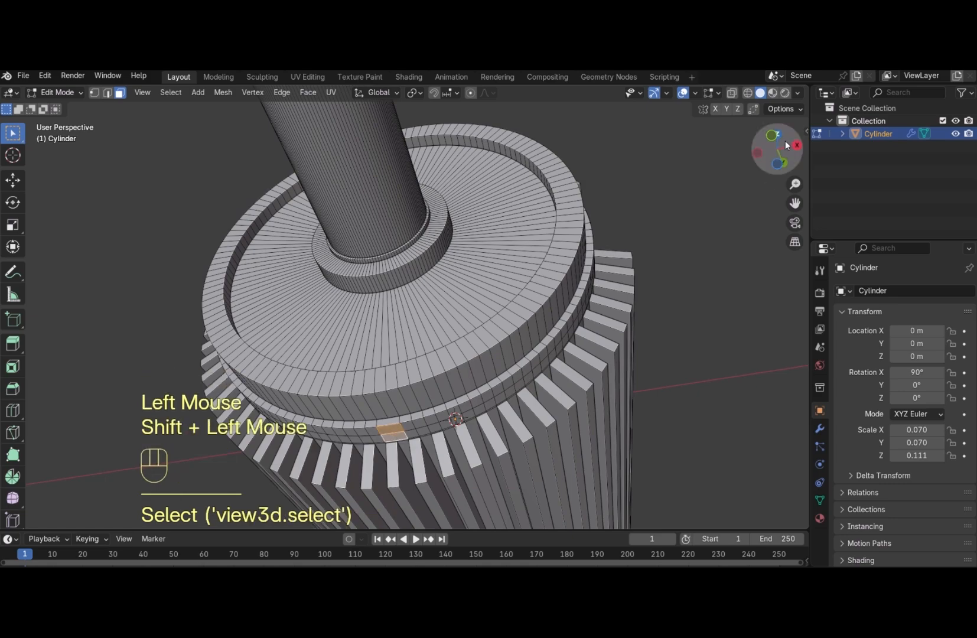
Extend the selection with the pairs of merged narrow-band faces on the other three sides of the cap
left_click_drag(786, 145, 733, 198)
left_click(762, 150)
mouse_move(768, 162)
left_mouse_down()
mouse_move(706, 185)
mouse_move(777, 149)
mouse_move(772, 178)
mouse_move(783, 152)
left_mouse_up()
left_click(461, 395, "shift")
left_click(473, 392, "shift")
left_click(377, 237, "shift")
left_click(383, 226, "shift")
left_click(405, 353, "shift")
left_click(405, 352, "shift")
Try extruding the merged faces on all four sides of the narrow band with Extrude Individual Faces
scroll(536, 262, "up", 1)
scroll(536, 262, "down", 3)
left_click(308, 91)
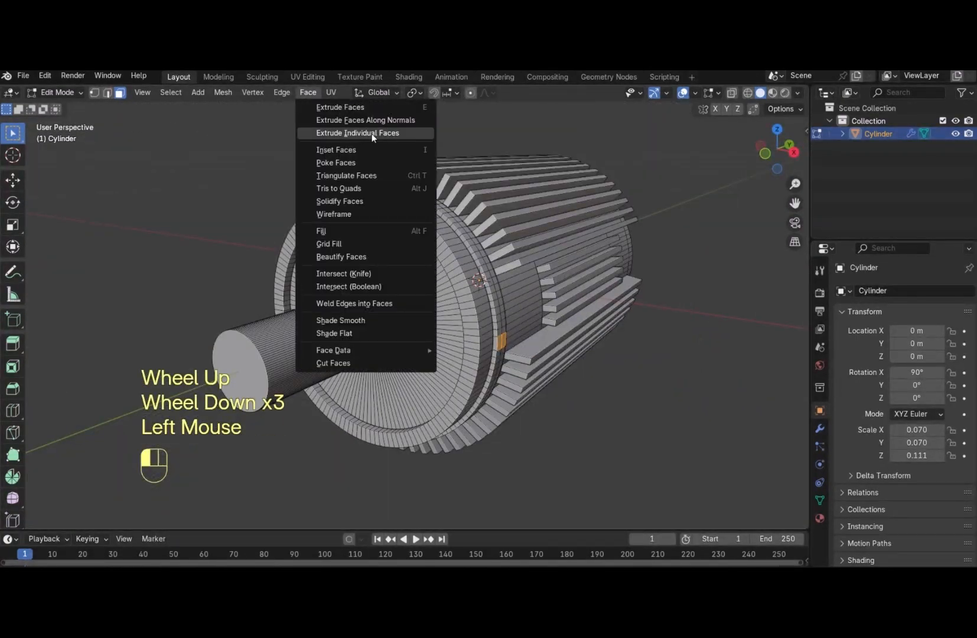
left_click(336, 135)
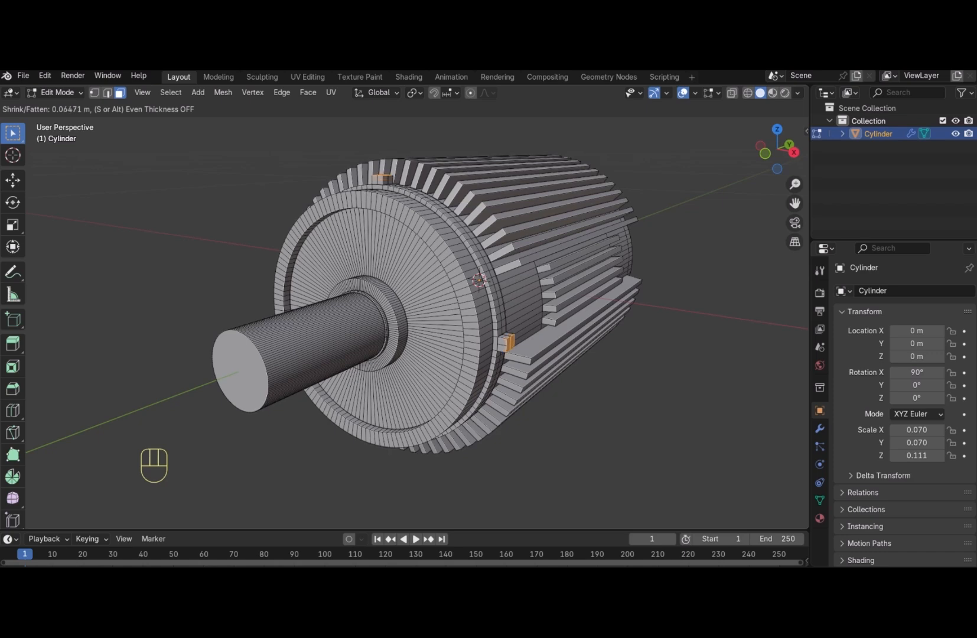
right_click(532, 354)
left_click_drag(775, 149, 762, 154)
scroll(532, 342, "up", 3)
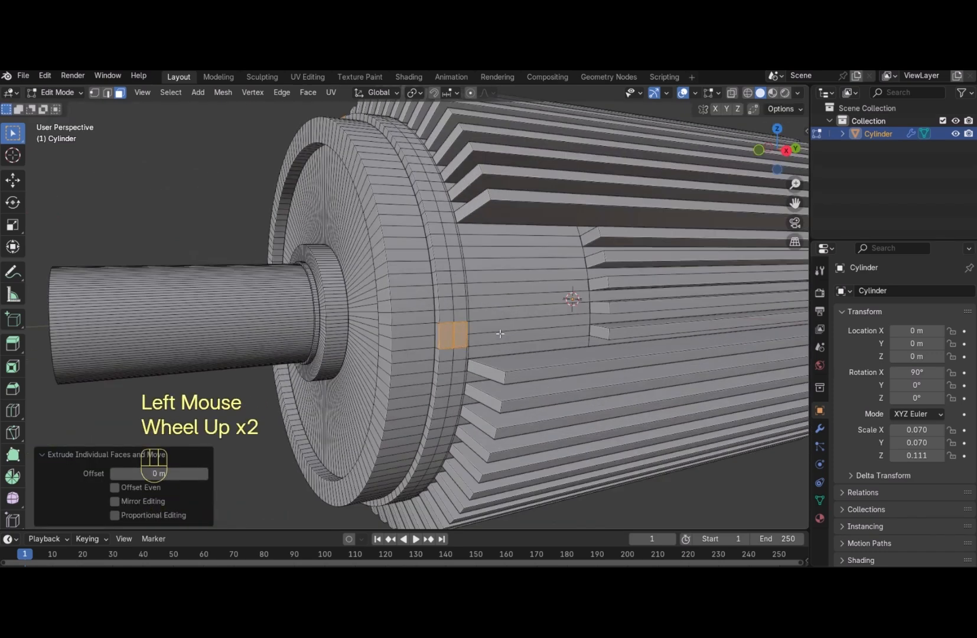
Extrude the selected faces on all four sides of the narrow band with Extrude Individual Faces by about 0.053 m
left_click(318, 93)
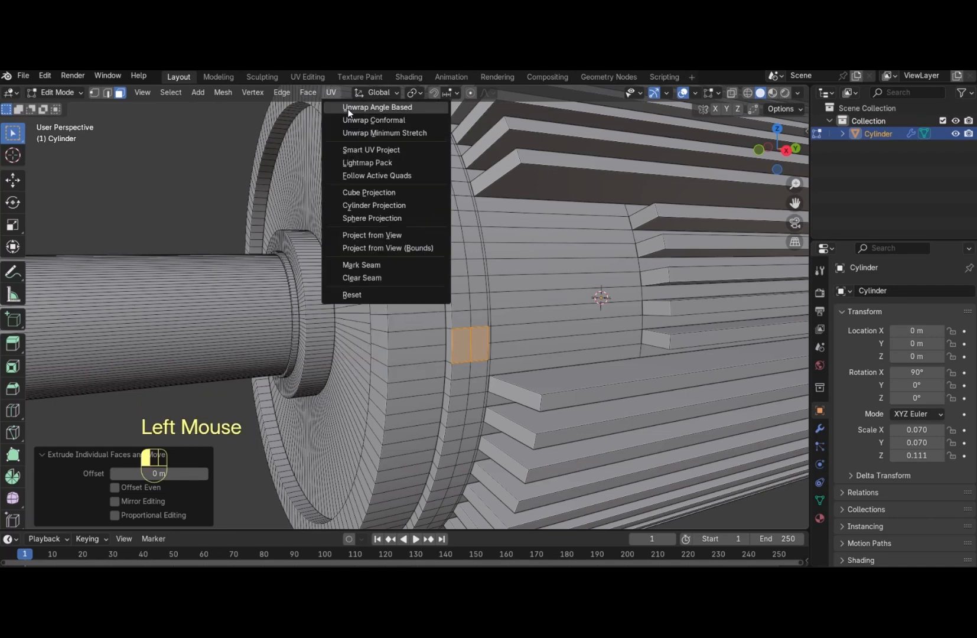
left_click(303, 90)
left_click(333, 136)
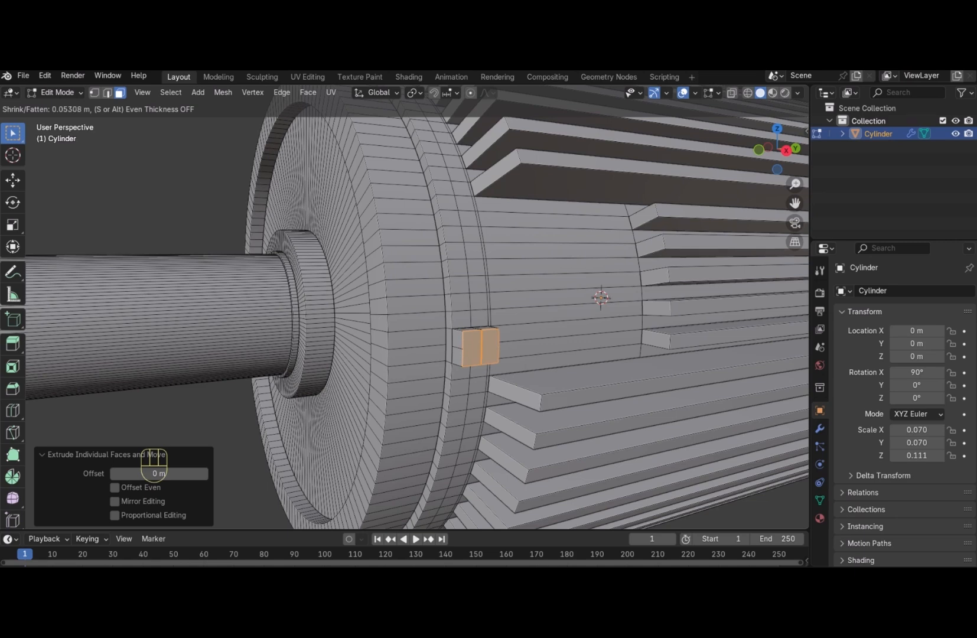
left_click(480, 347)
scroll(456, 316, "down", 4)
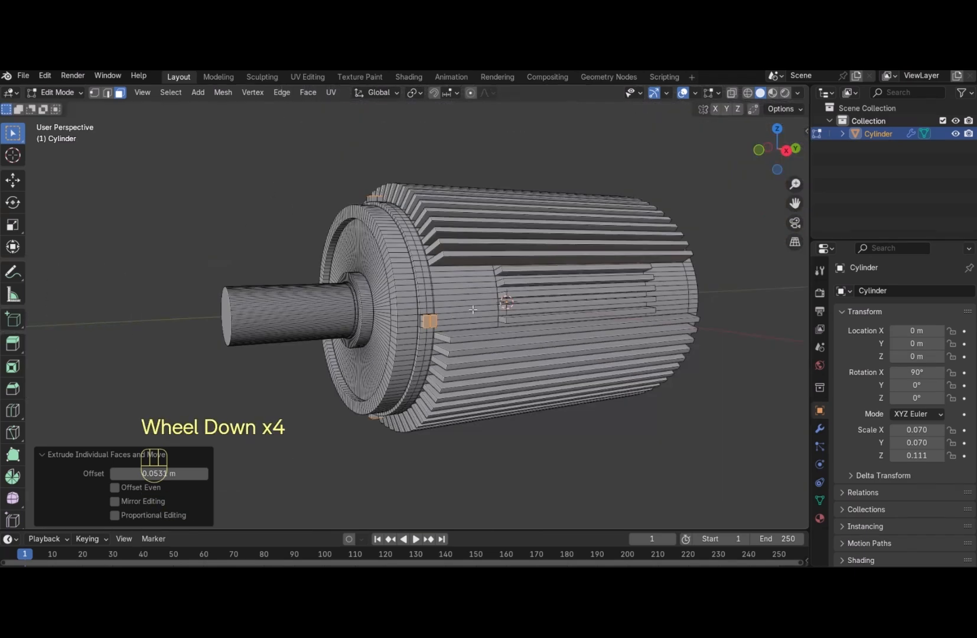
Scale the extruded outer faces uniformly by about 1.089 to lengthen the four raised blocks
left_click_drag(774, 154, 551, 201)
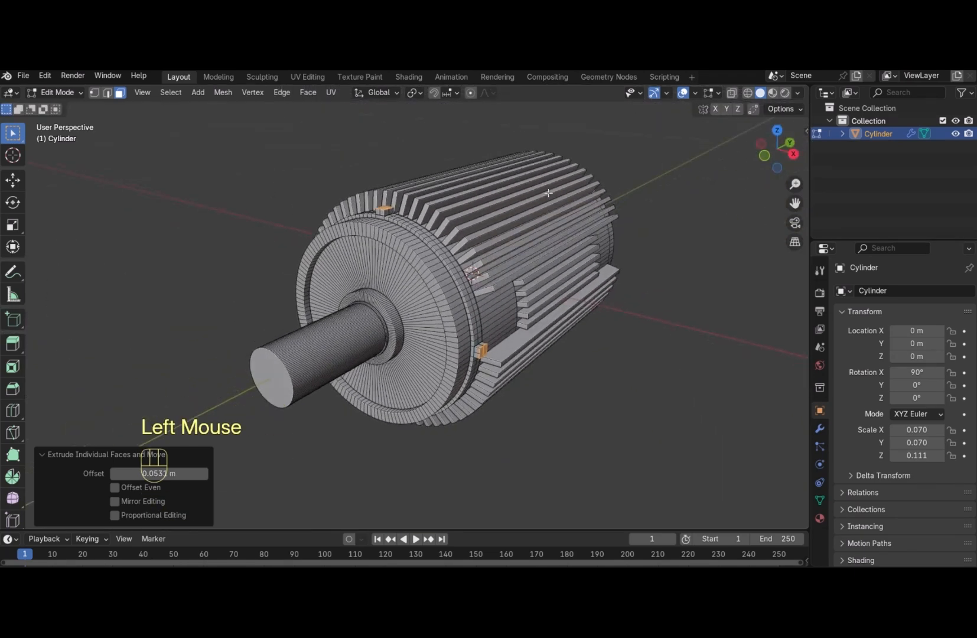
key("s")
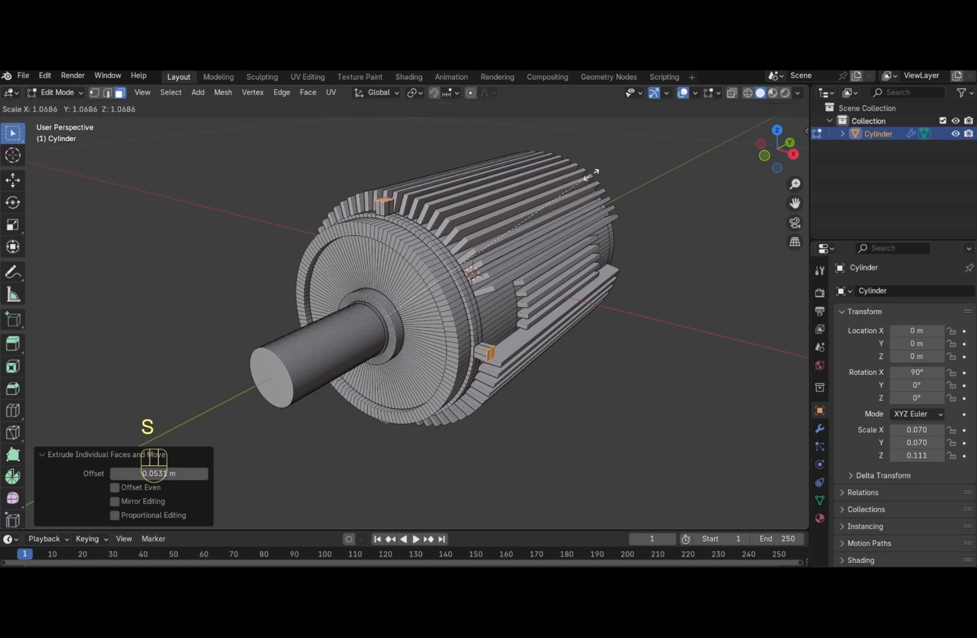
left_click(594, 172)
Examine the front and base faces of the raised block on the +Z side of the narrow band
scroll(568, 224, "up", 5)
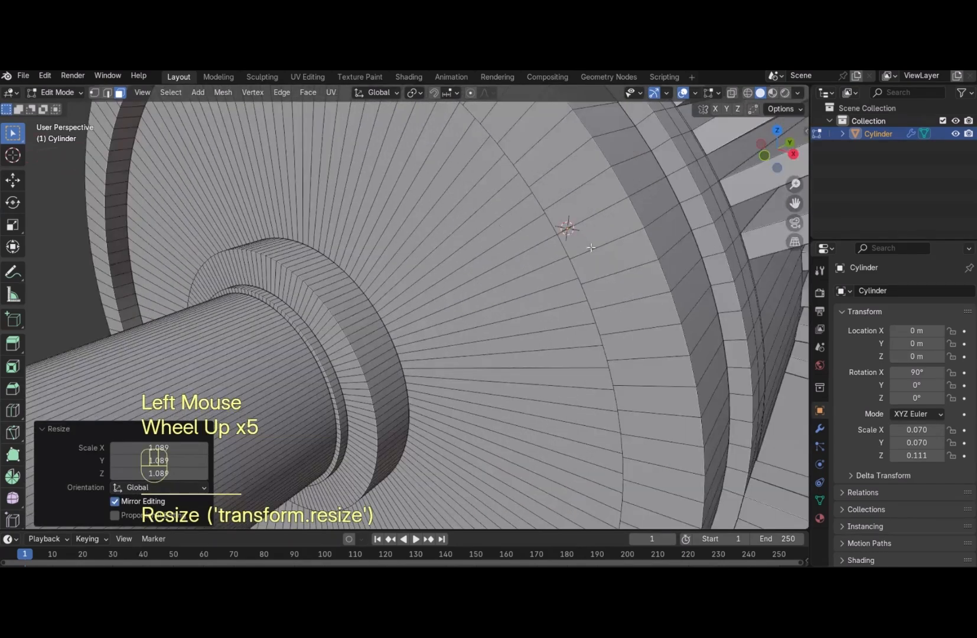
mouse_move(795, 185)
left_mouse_down()
mouse_move(795, 213)
mouse_move(795, 201)
left_mouse_up()
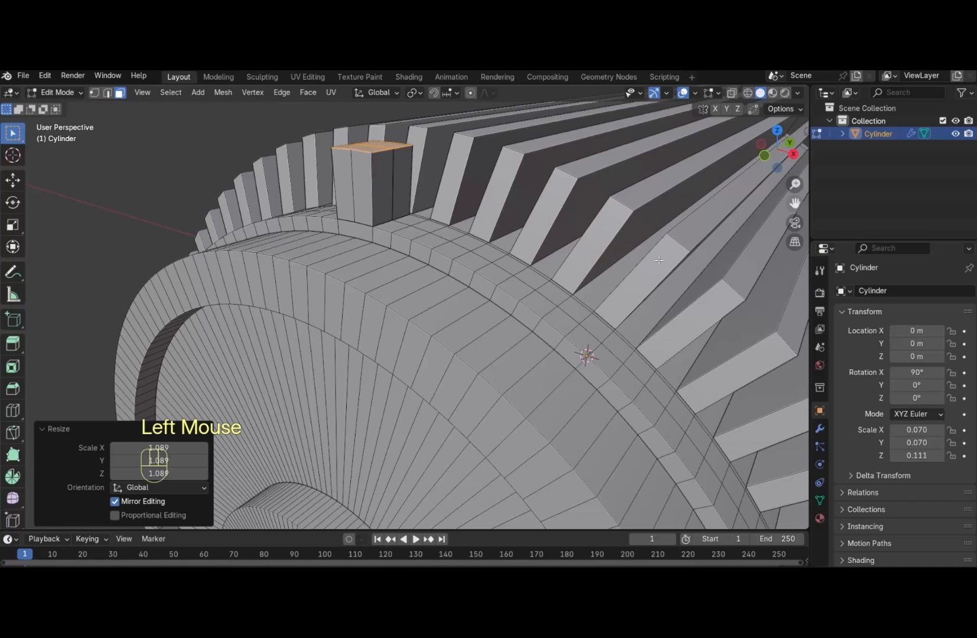
left_click(353, 181)
left_click(361, 230)
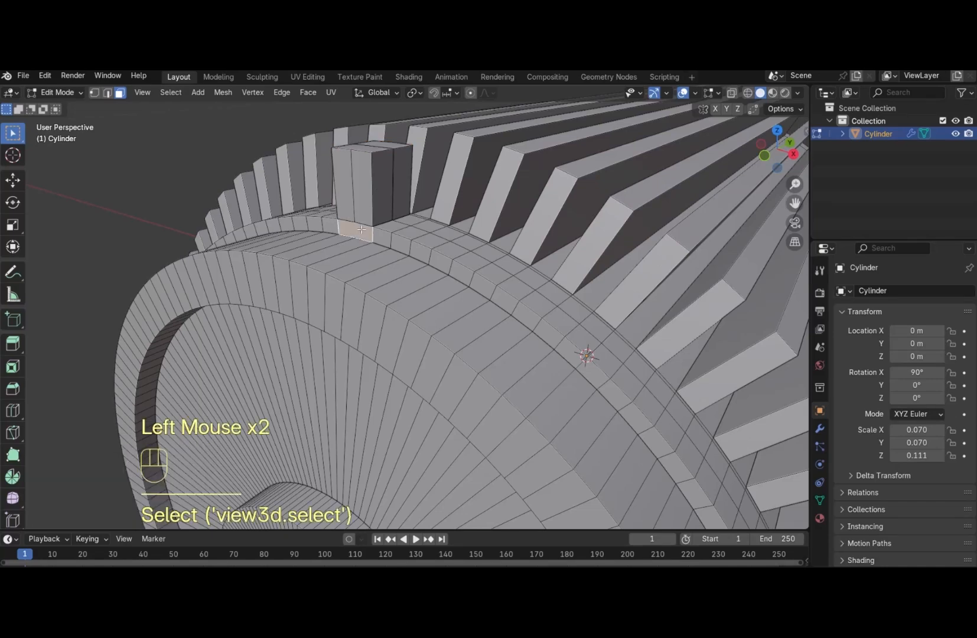
left_click_drag(776, 162, 739, 162)
scroll(781, 156, "down", 3)
key("Tab")
key("Tab")
In edge selection mode, dissolve the centre edge dividing the shaft-facing side of the +Z block
scroll(357, 287, "up", 2)
scroll(443, 286, "up", 2)
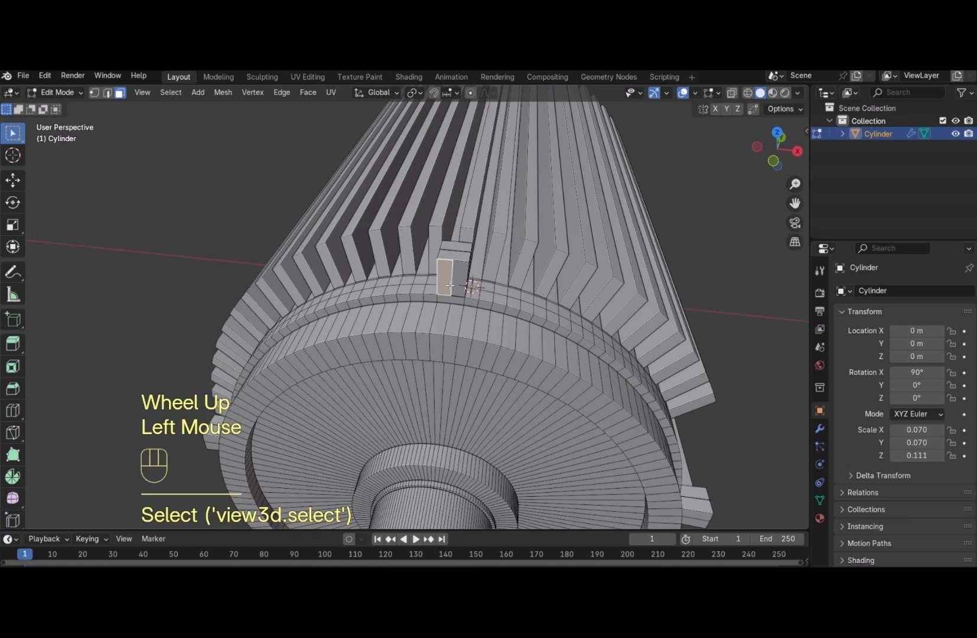
key("2")
left_click(451, 283)
key("x")
left_click(452, 281)
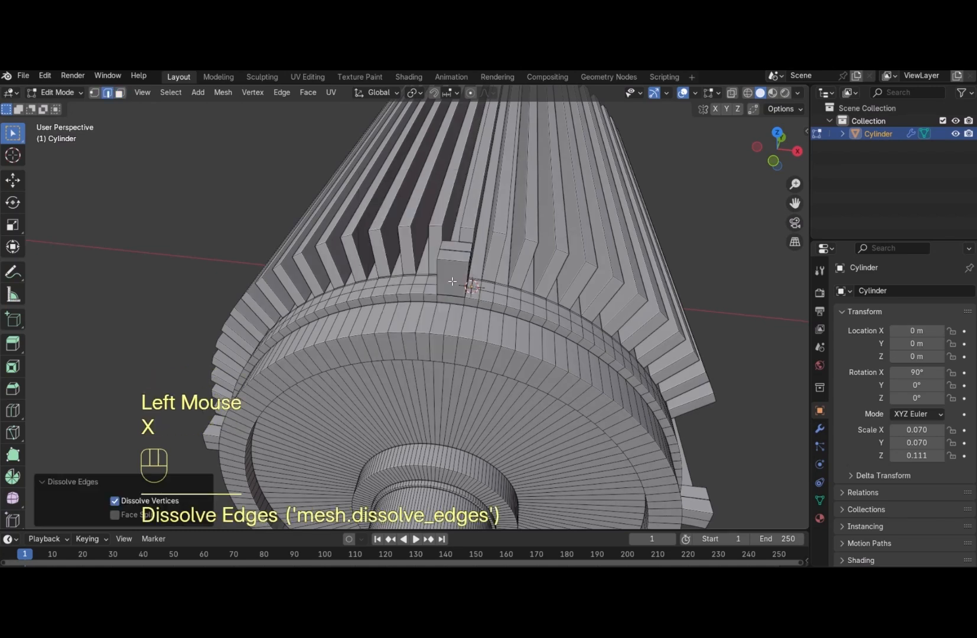
Dissolve the overlapping edges along the front base of the +Z block to merge its front with the cap's step
left_click_drag(764, 152, 770, 150)
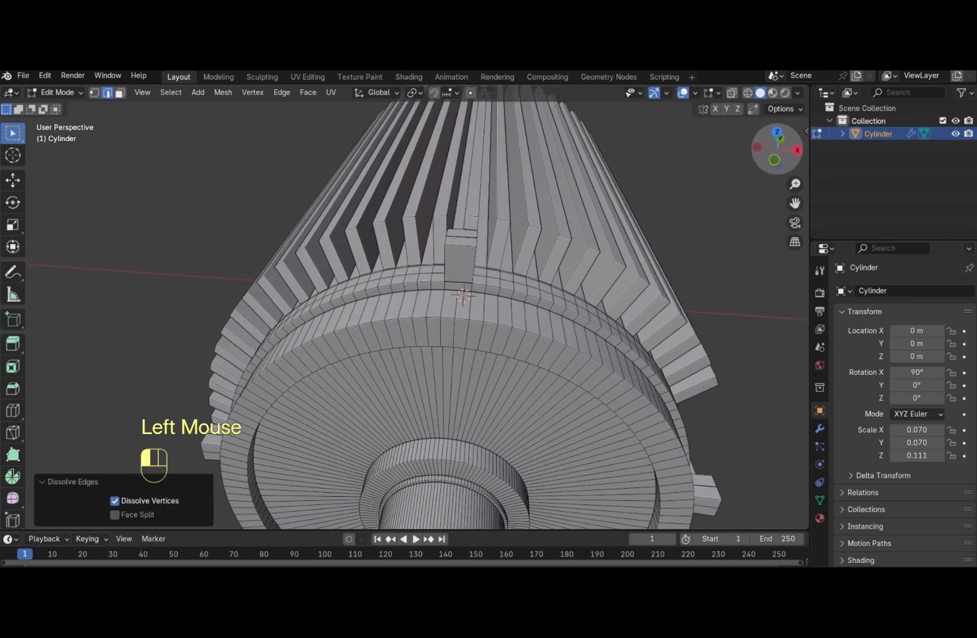
scroll(473, 284, "up", 1)
scroll(473, 284, "down", 1)
left_click(458, 283)
left_click(455, 283, "shift")
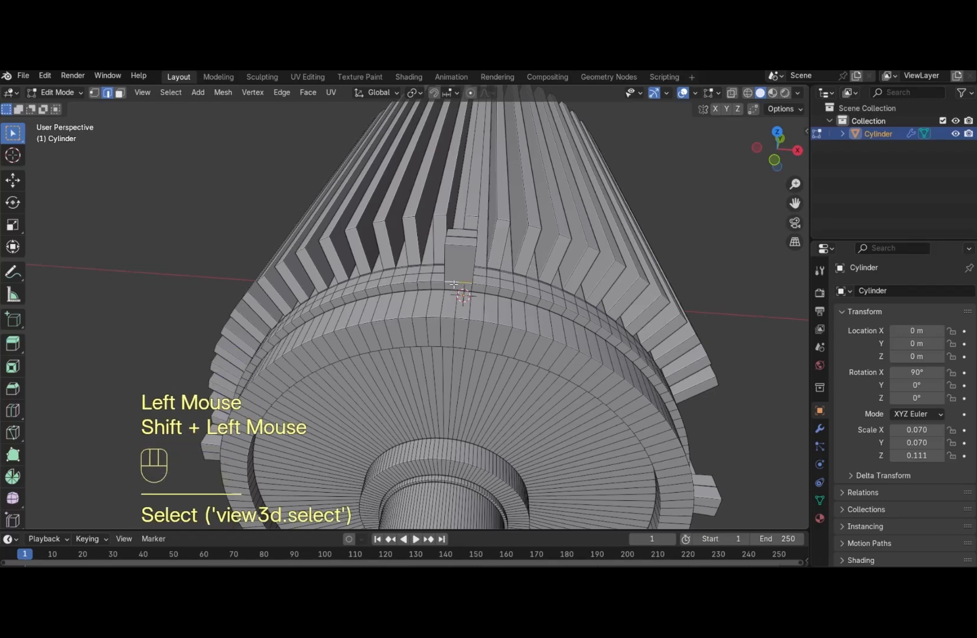
key("x")
left_click(454, 283)
left_click(456, 282, "shift")
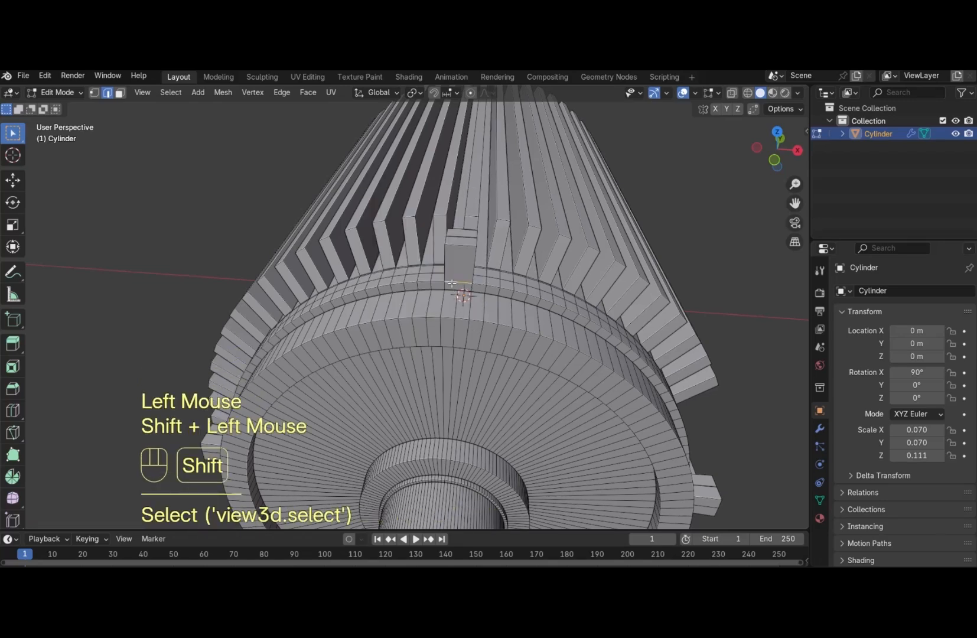
key("x")
left_click(452, 283)
left_click(463, 283)
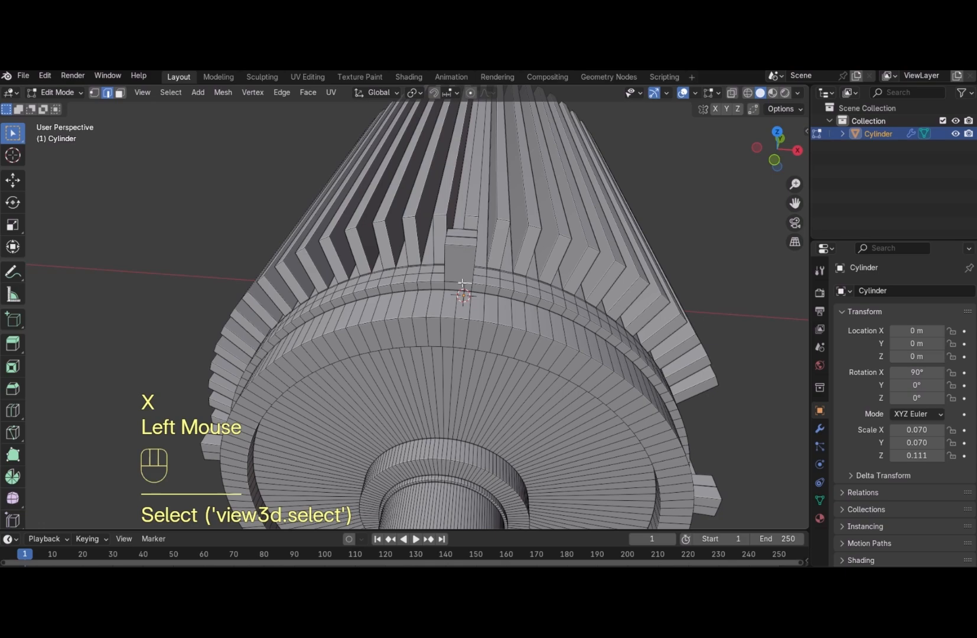
left_click(456, 283, "shift")
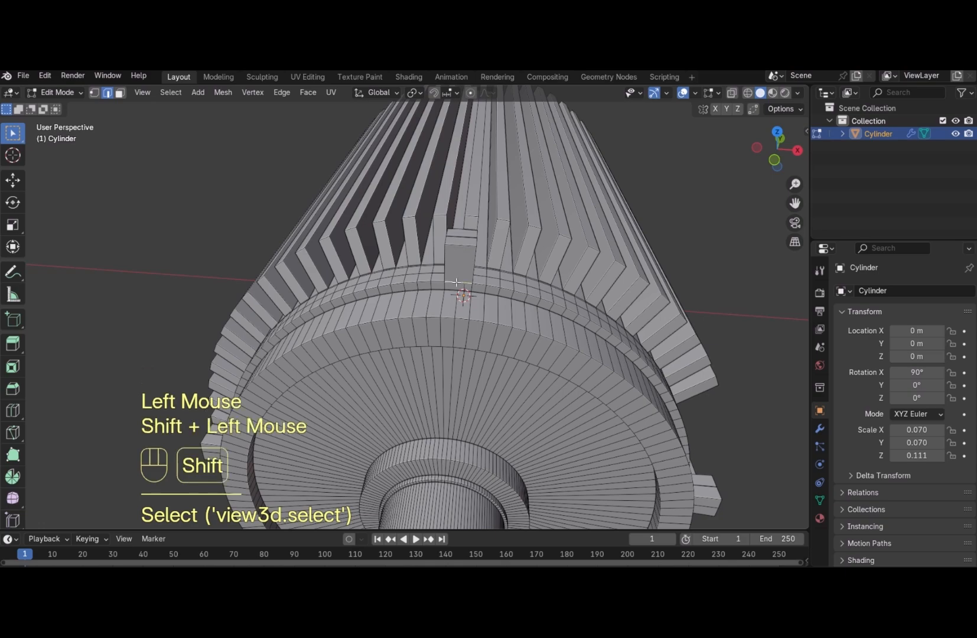
key("x")
left_click(456, 283)
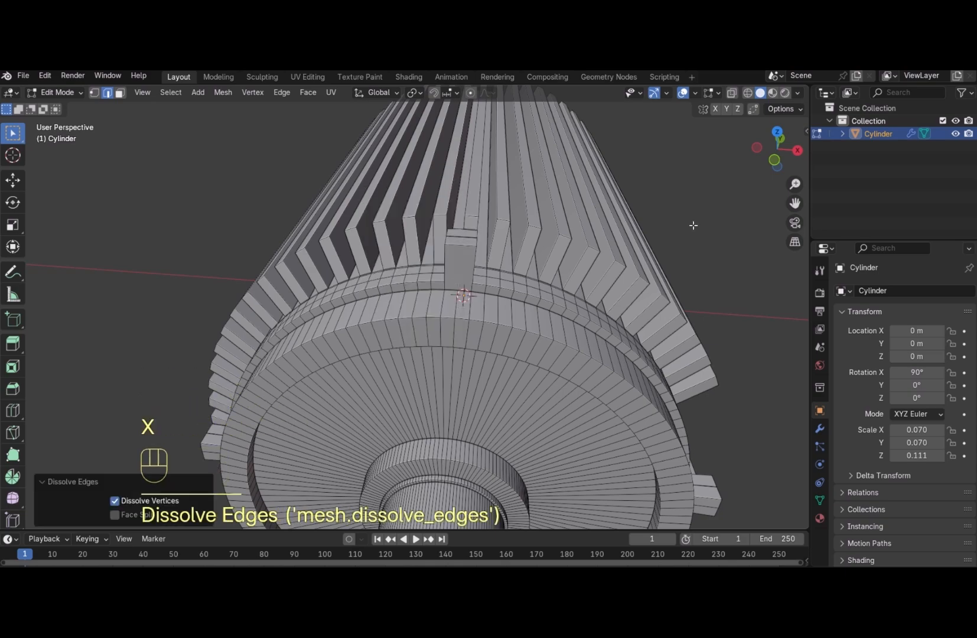
Dissolve the centre edge dividing the shaft-facing side of the −X block
left_click_drag(756, 162, 679, 168)
left_click(319, 363)
key("x")
left_click(319, 363)
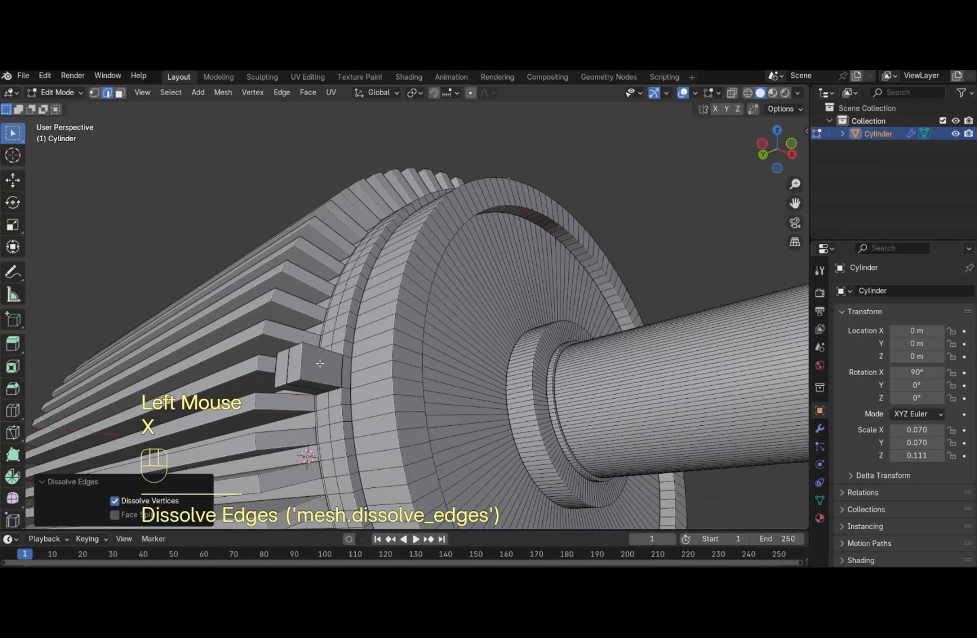
Dissolve the overlapping edges along the front base of the −X block, merging its front with the adjoining step
left_click(343, 373, "shift")
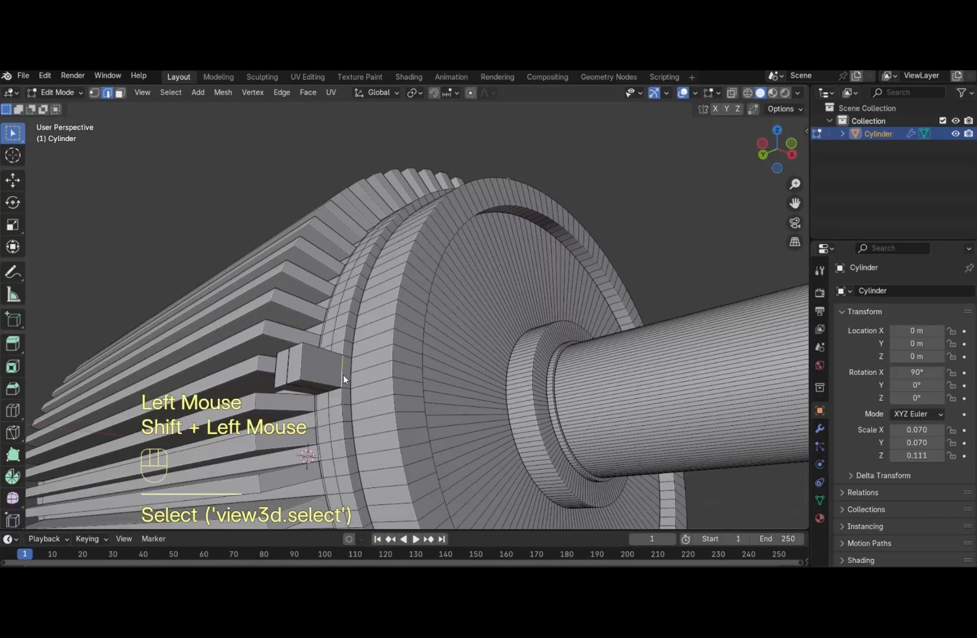
key("x")
left_click(343, 375)
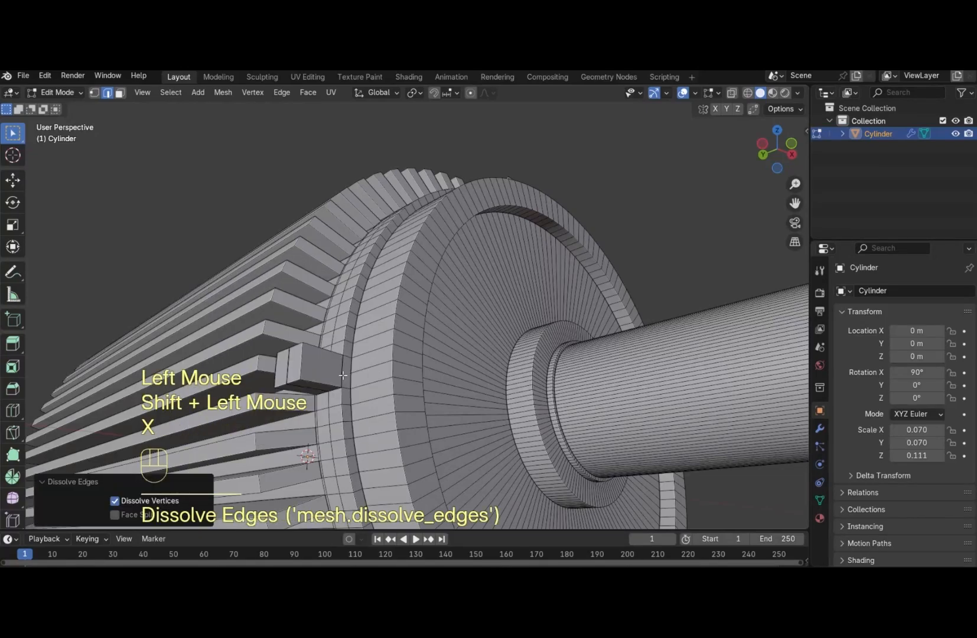
left_click(341, 375, "shift")
key("x")
left_click(341, 376)
left_click(341, 375, "shift")
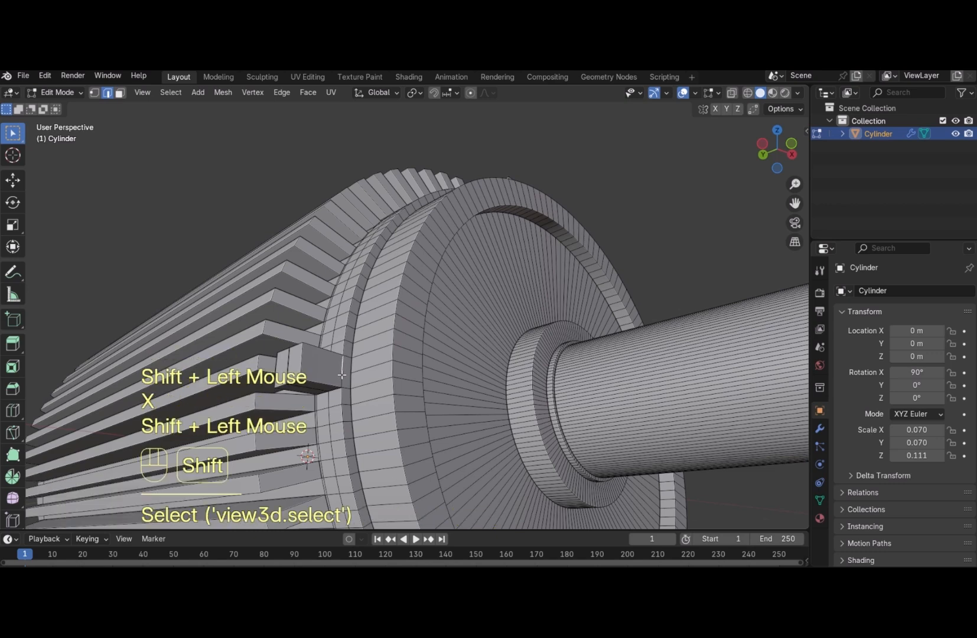
key("x")
left_click(342, 378)
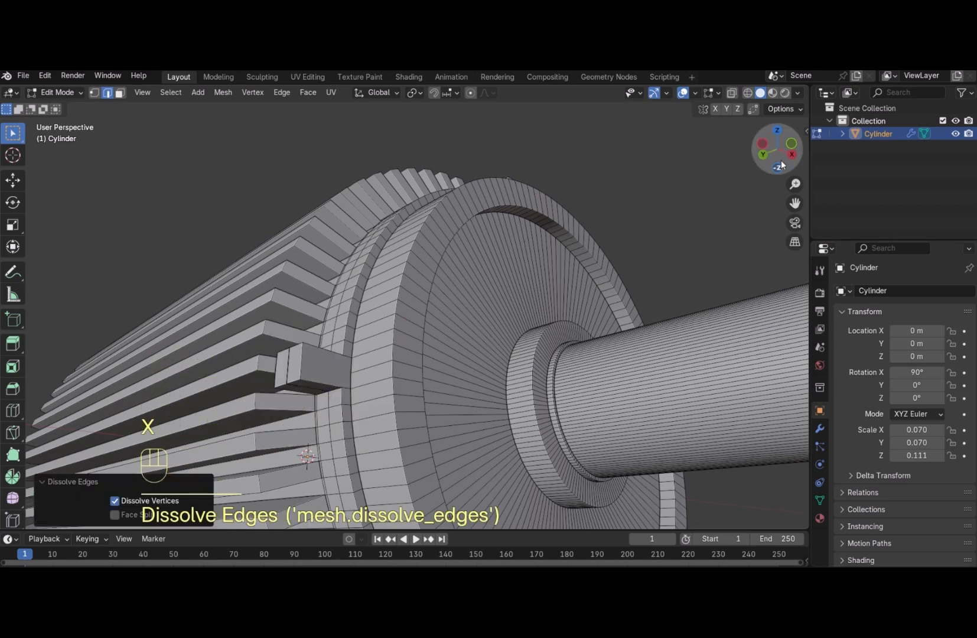
Dissolve the centre edge on the shaft-facing side of the +X block
left_click_drag(781, 160, 536, 413)
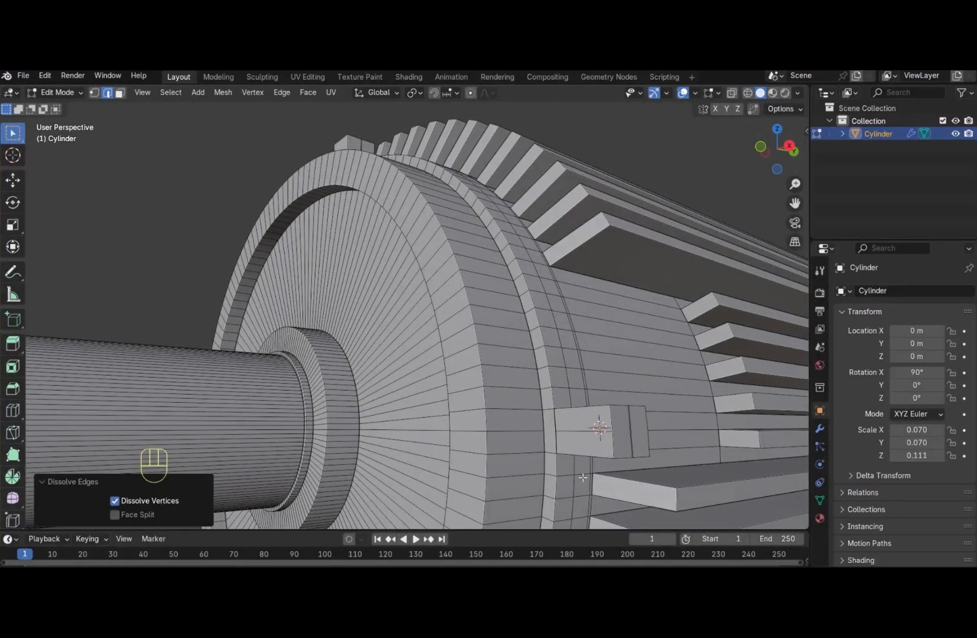
left_click(556, 427)
key("x")
left_click(558, 426)
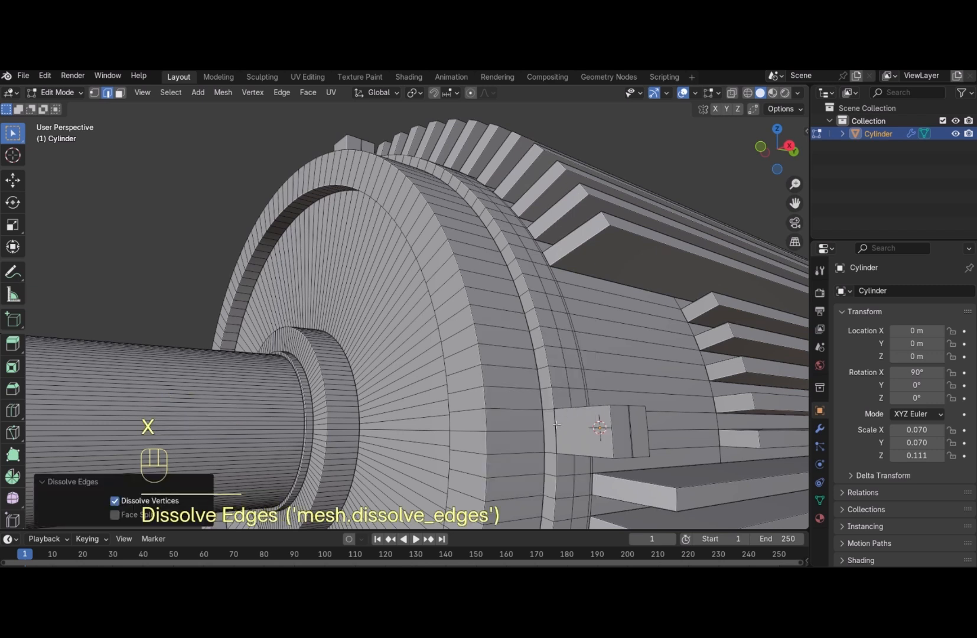
Dissolve the overlapping edges along the front base of the +X block, merging its front with the adjoining step
left_click(557, 436, "shift")
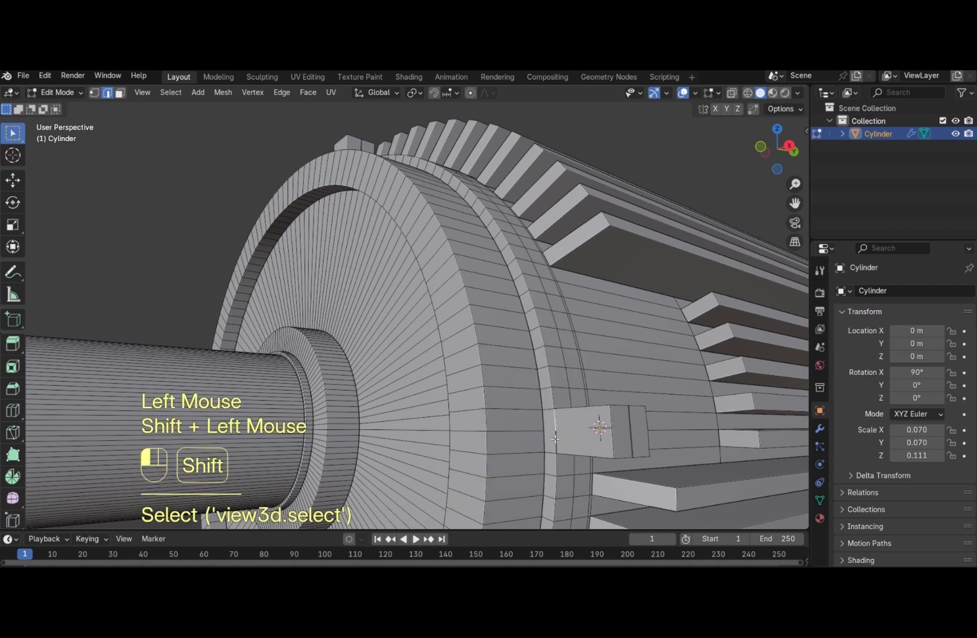
key("x")
left_click(556, 436)
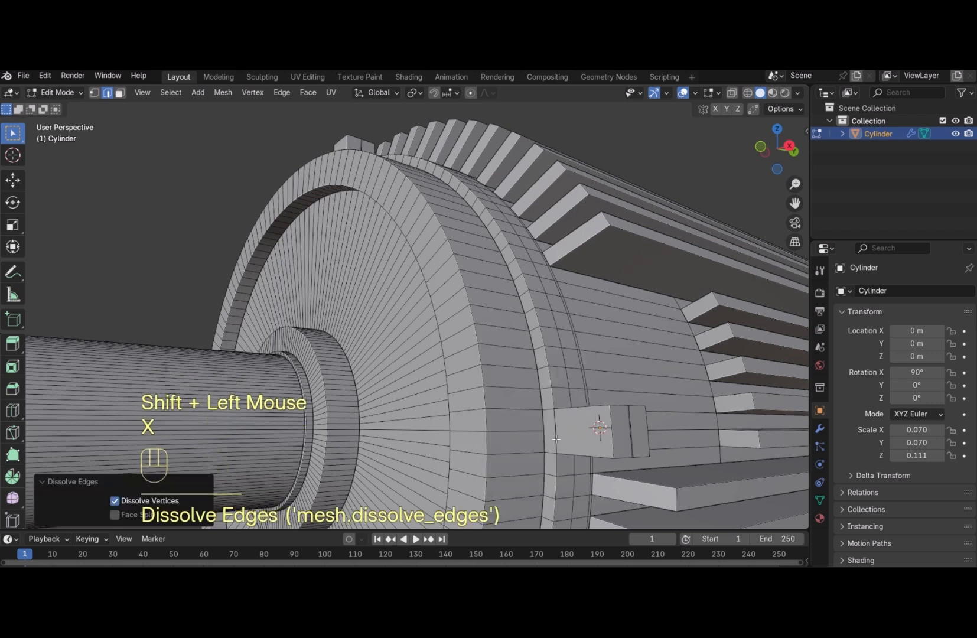
left_click(556, 420)
left_click(557, 440, "shift")
key("x")
left_click(558, 440)
left_click(556, 423)
left_click(558, 442, "shift")
key("x")
left_click(558, 442)
Dissolve the centre edge on the shaft-facing side of the −Z block together with the two edges along its base
left_click_drag(777, 153, 834, 90)
left_click(521, 437, "shift")
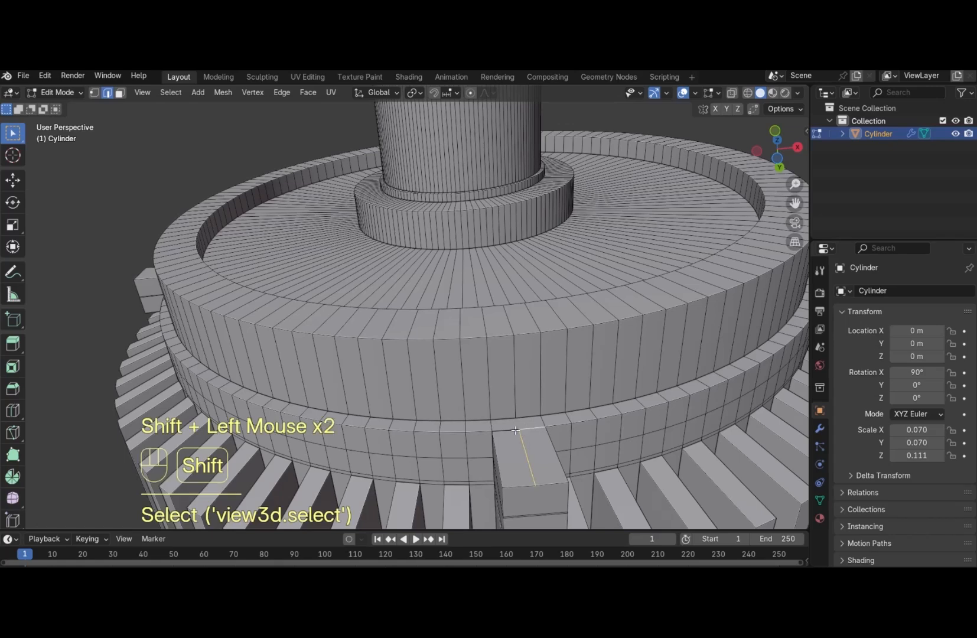
left_click(516, 431, "shift")
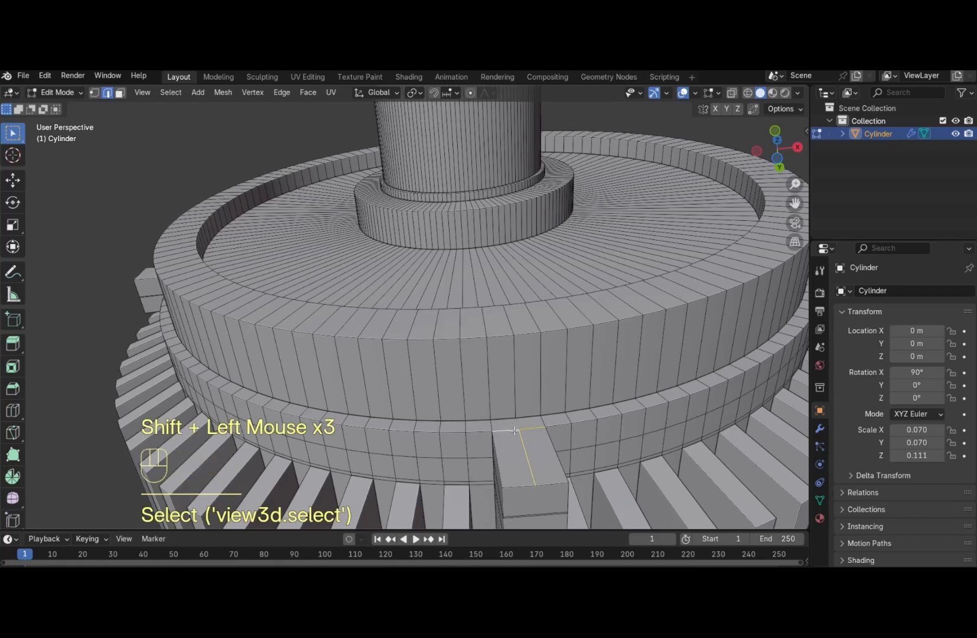
key("x")
left_click(516, 431)
Dissolve the remaining overlapping base edges of the −Z block to merge its front with the cap's step
left_click(534, 427, "shift")
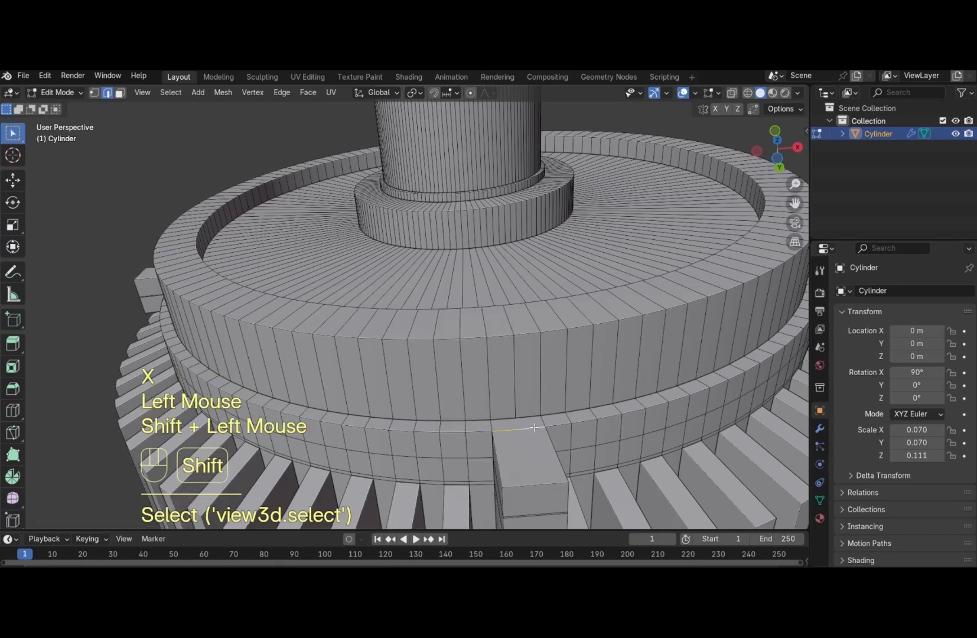
key("x")
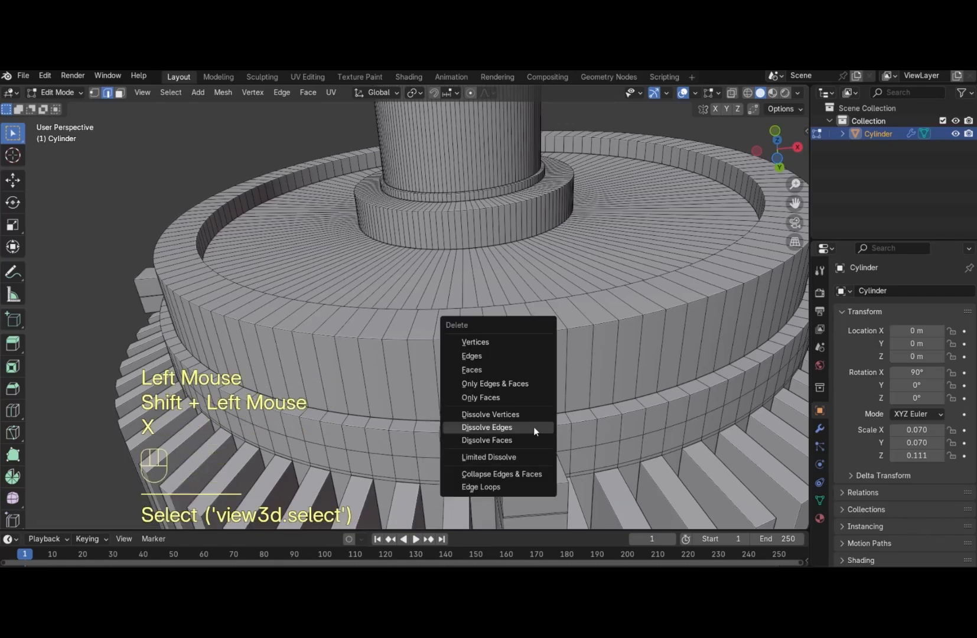
left_click(533, 427)
left_click(528, 429, "shift")
left_click(528, 430, "shift")
key("x")
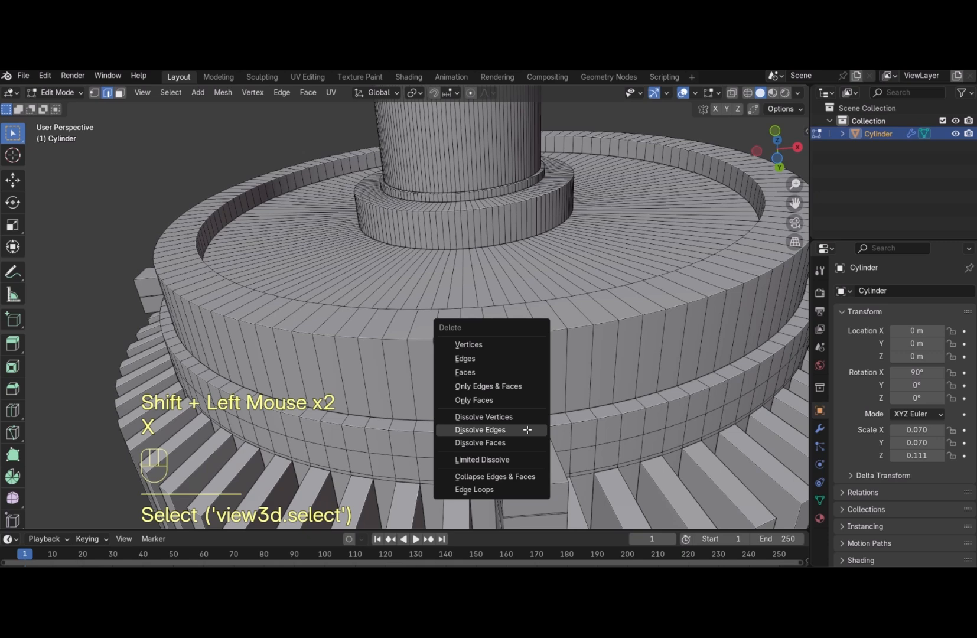
left_click(528, 430)
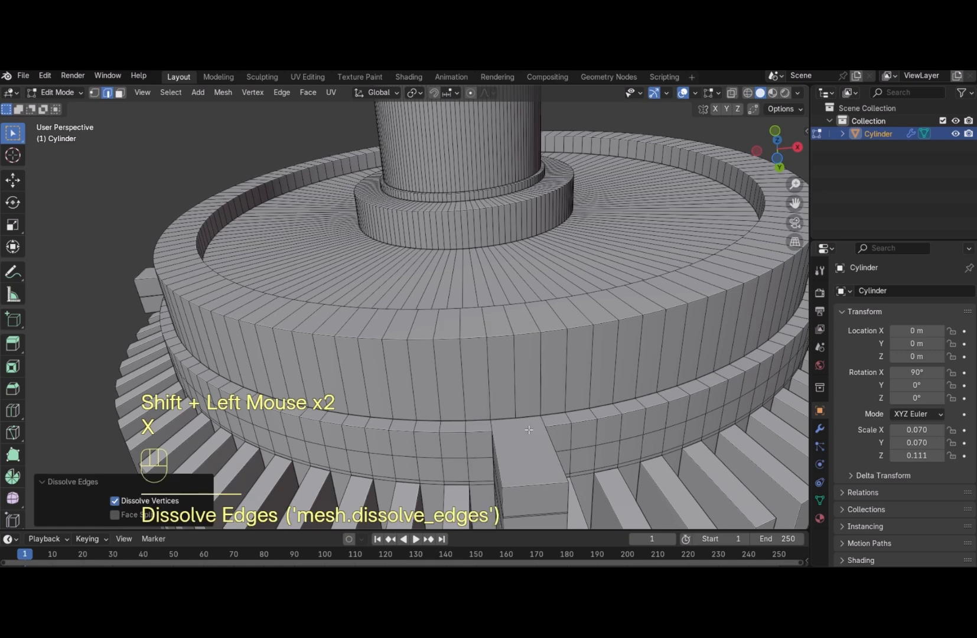
Leave mesh editing for Object Mode with the whole motor body in view
key("Tab")
key("Tab")
scroll(547, 416, "down", 4)
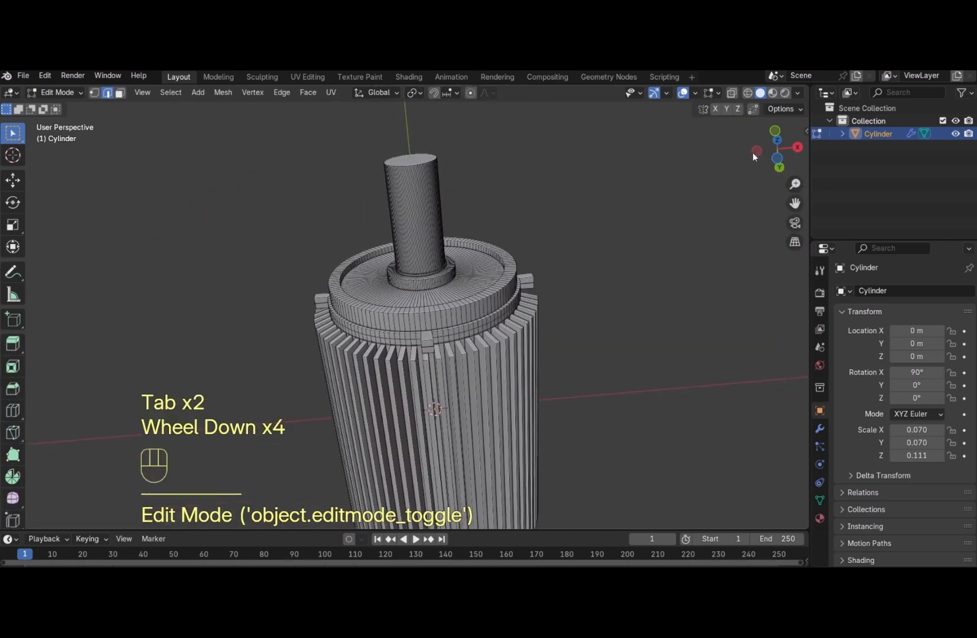
left_click_drag(754, 152, 771, 154)
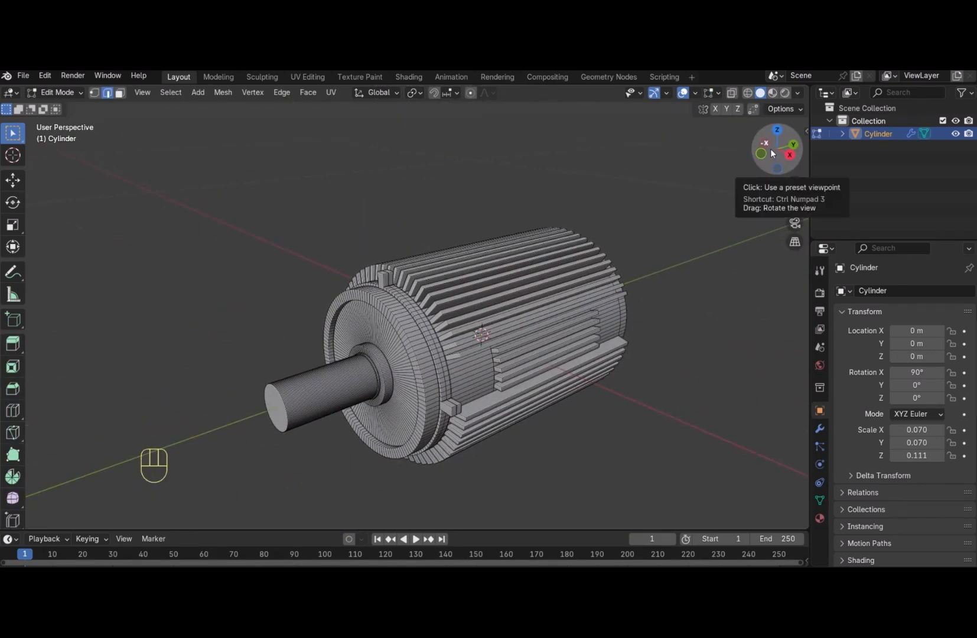
scroll(599, 337, "up", 1)
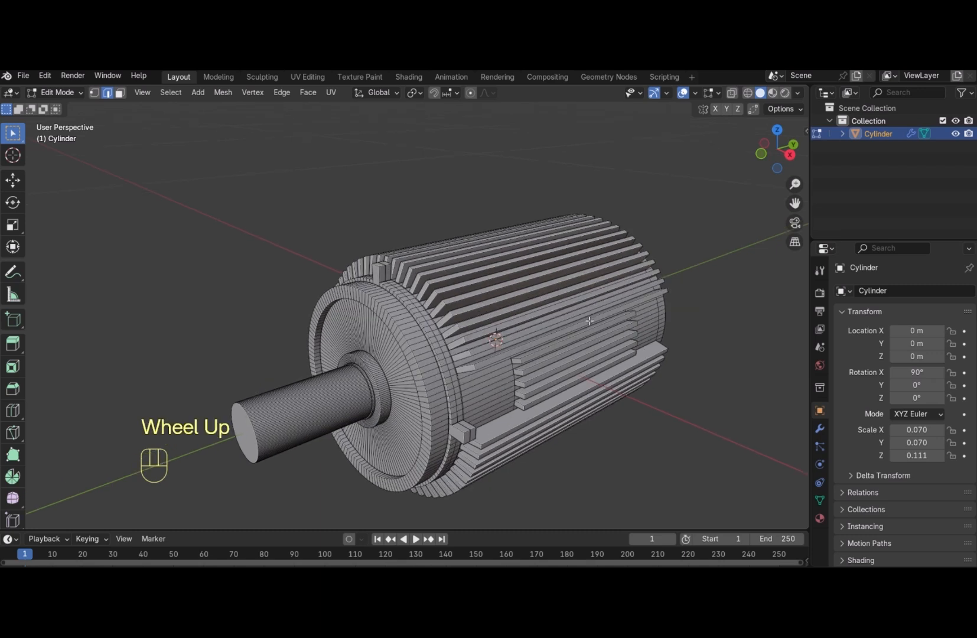
key("Tab")
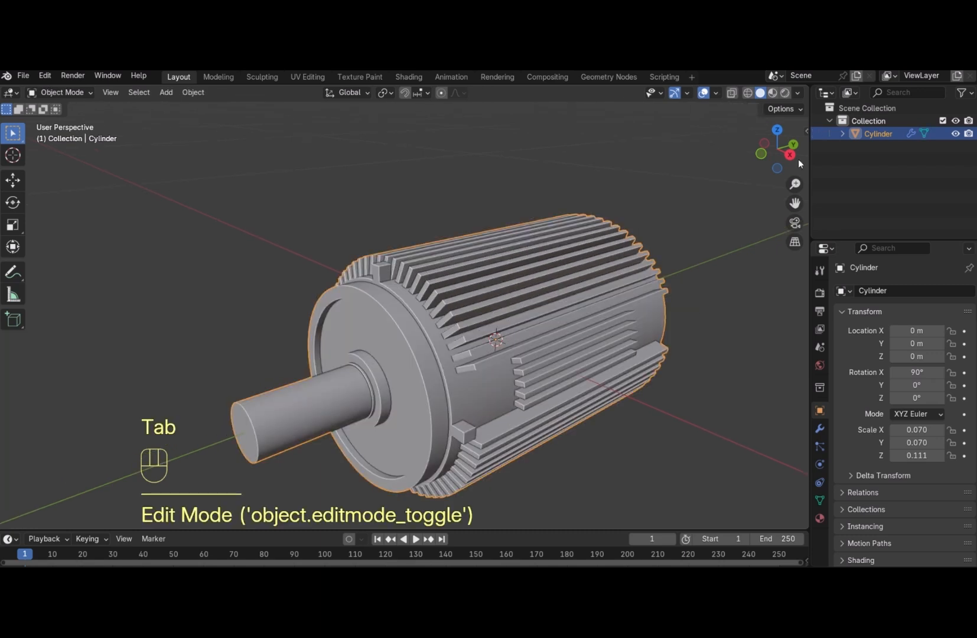
Separate the shaft and front cap faces, including the selected parts of the raised blocks, from the ribbed body into their own object
left_click_drag(799, 159, 658, 251)
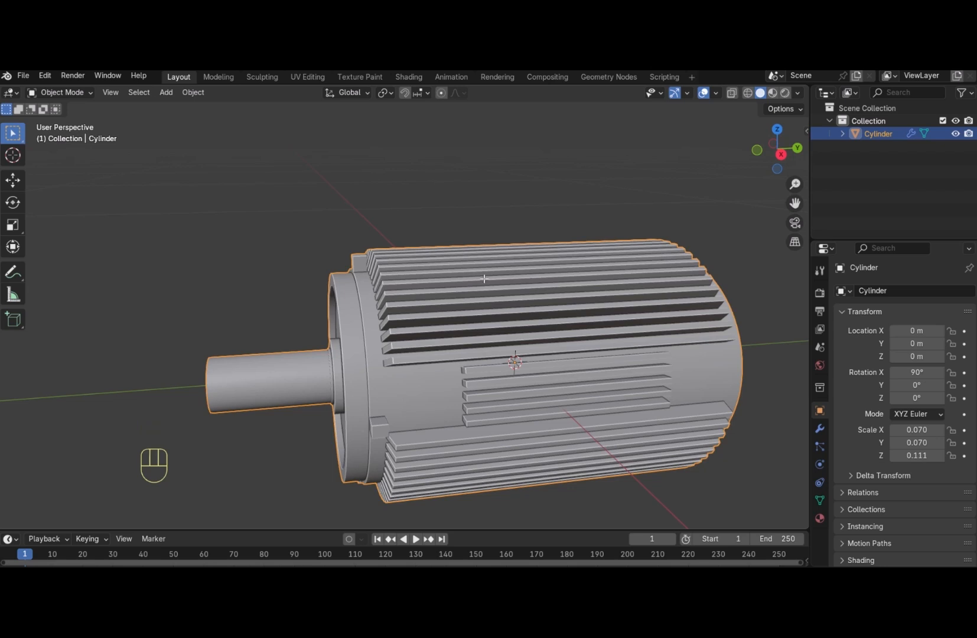
key("Tab")
key("KP_3")
scroll(453, 261, "down", 2)
scroll(453, 260, "up", 1)
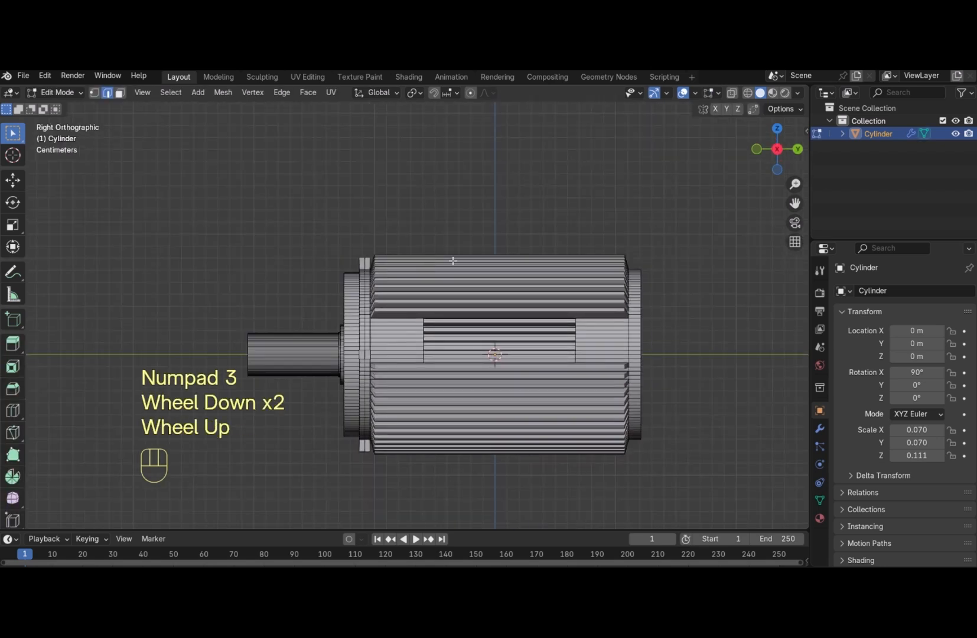
left_click(748, 93)
key("3")
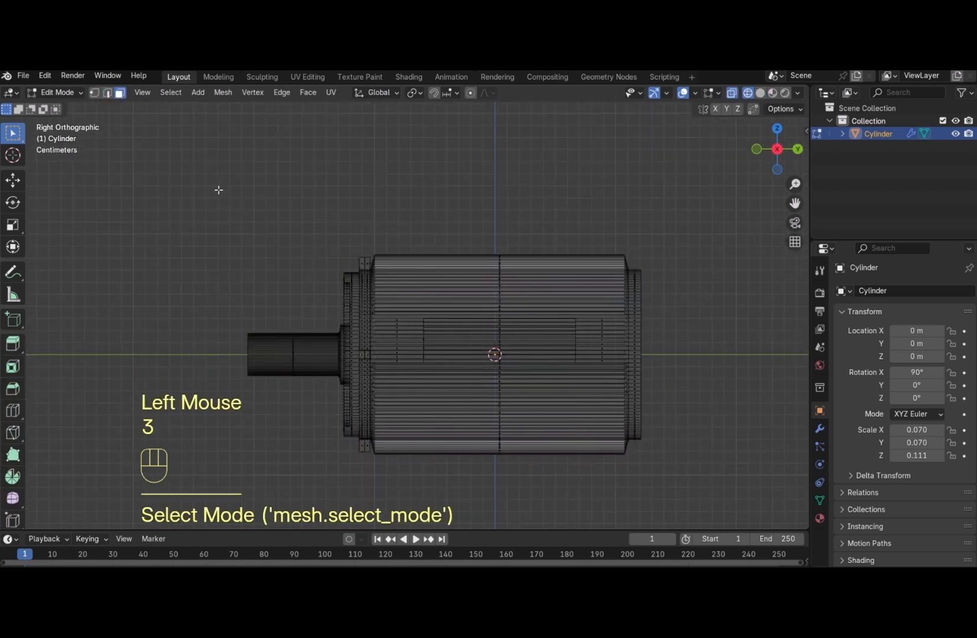
mouse_move(191, 168)
left_mouse_down()
mouse_move(298, 262)
mouse_move(362, 428)
mouse_move(364, 468)
left_mouse_up()
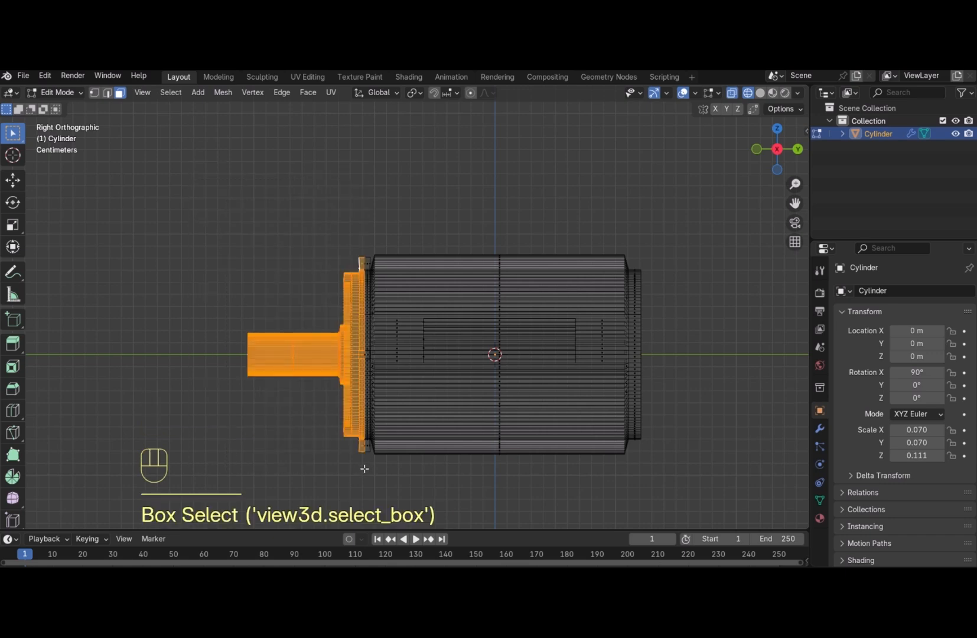
mouse_move(777, 149)
left_mouse_down()
mouse_move(768, 151)
mouse_move(804, 153)
mouse_move(765, 161)
left_mouse_up()
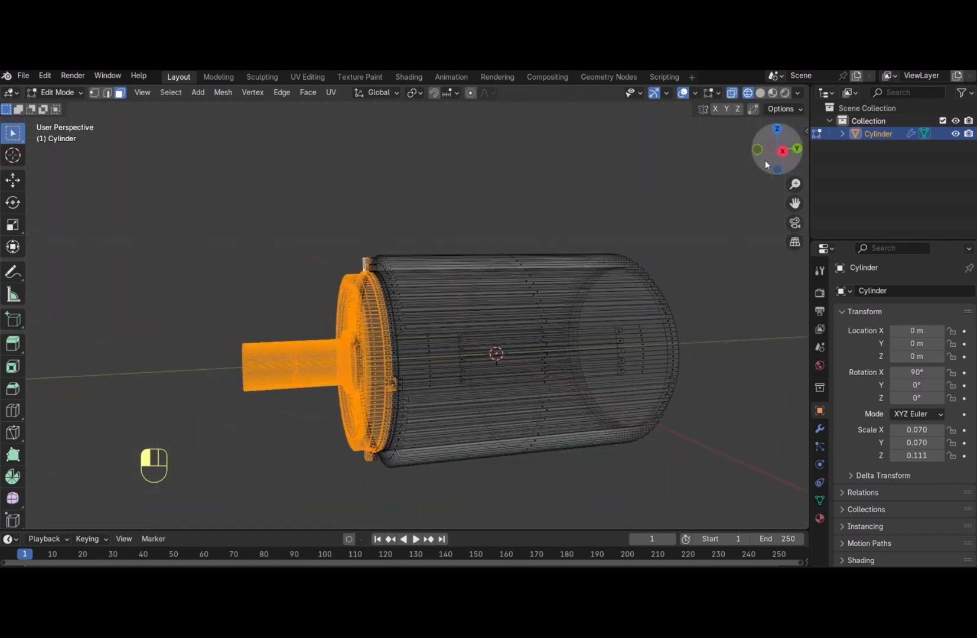
key("p")
left_click(596, 217)
key("Tab")
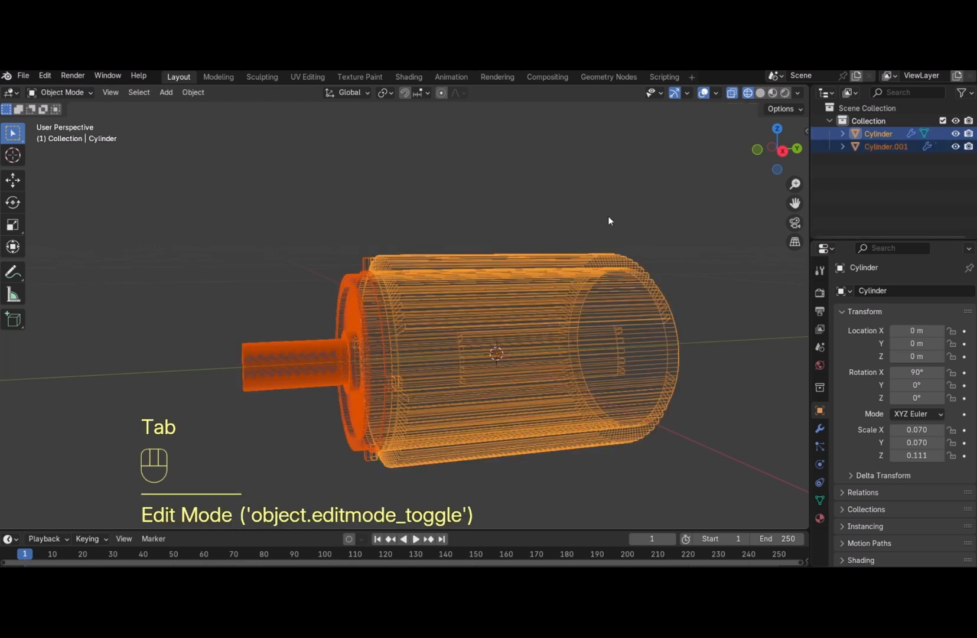
Return the viewport to solid shading and clear the selection
left_click(762, 94)
left_click(639, 186)
mouse_move(777, 157)
left_mouse_down()
mouse_move(758, 156)
mouse_move(774, 156)
left_mouse_up()
key("KP_3")
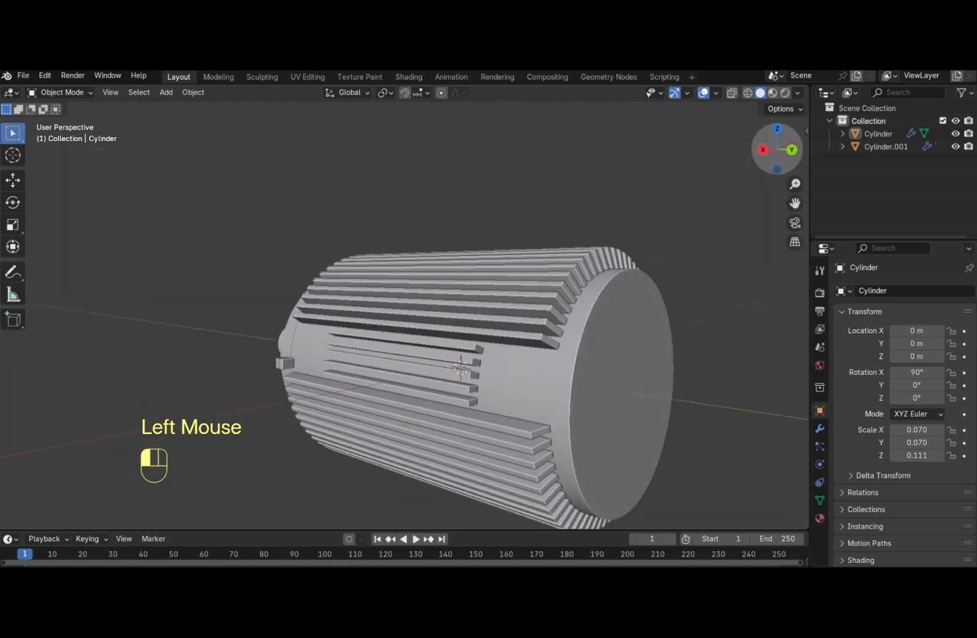
Move the ribbed body's rear end face outward about 0.027 m along Y to lengthen the smooth rear band
key("KP_3")
left_click(602, 322)
key("Tab")
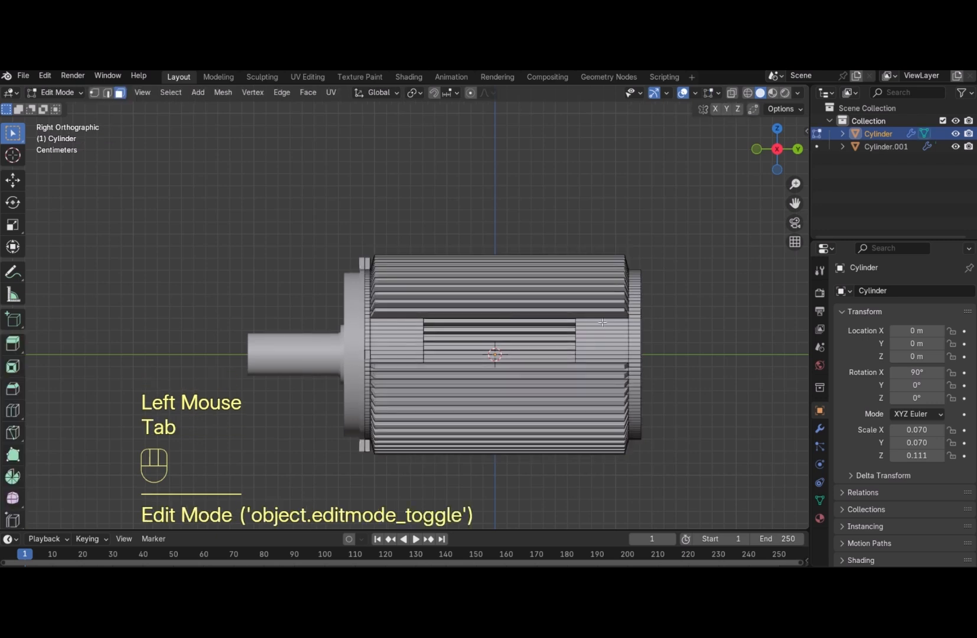
left_click_drag(767, 162, 773, 160)
left_click(641, 364)
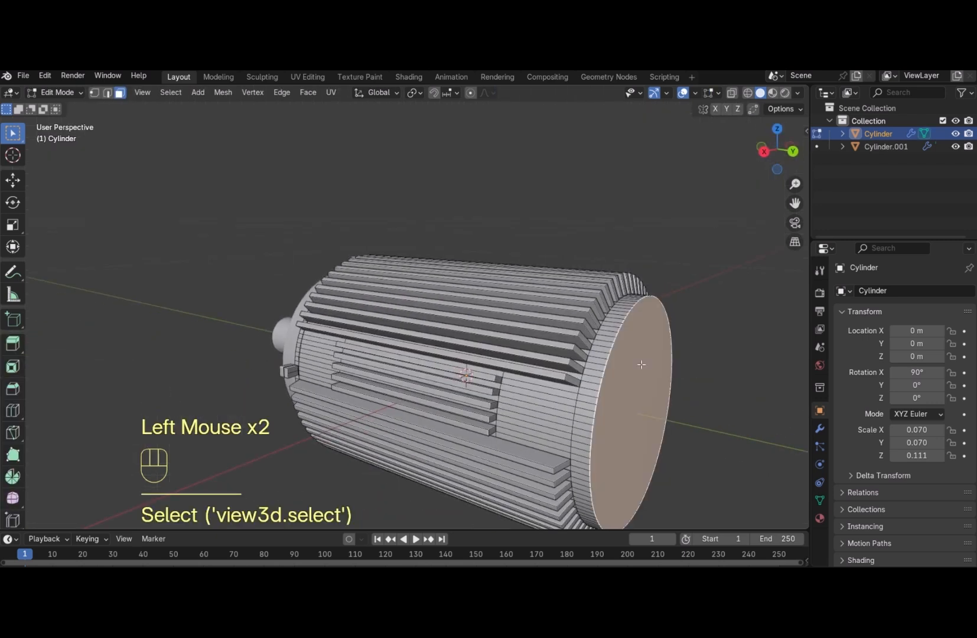
key("KP_3")
key("g")
key("y")
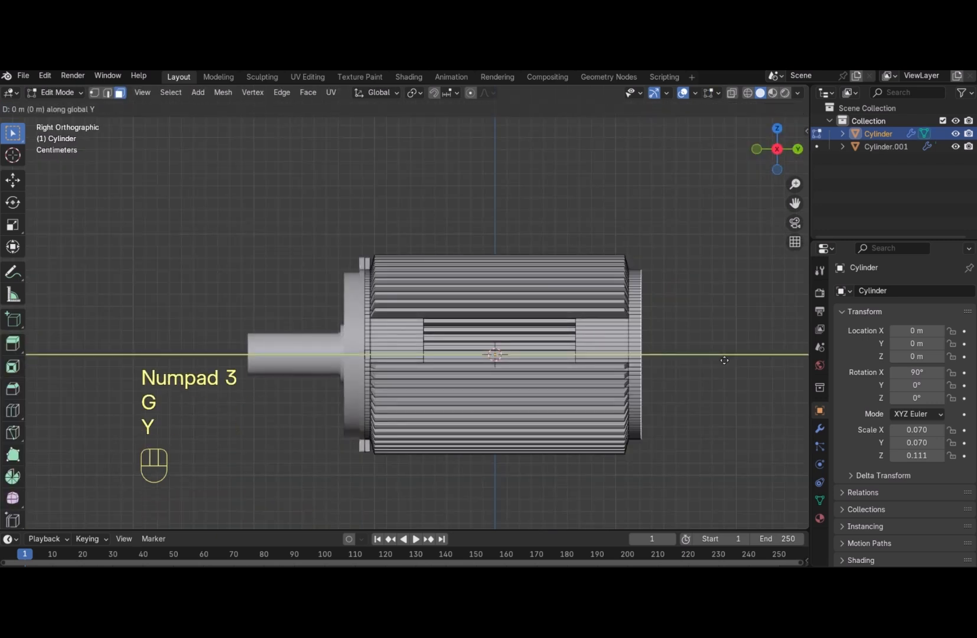
left_click(757, 357)
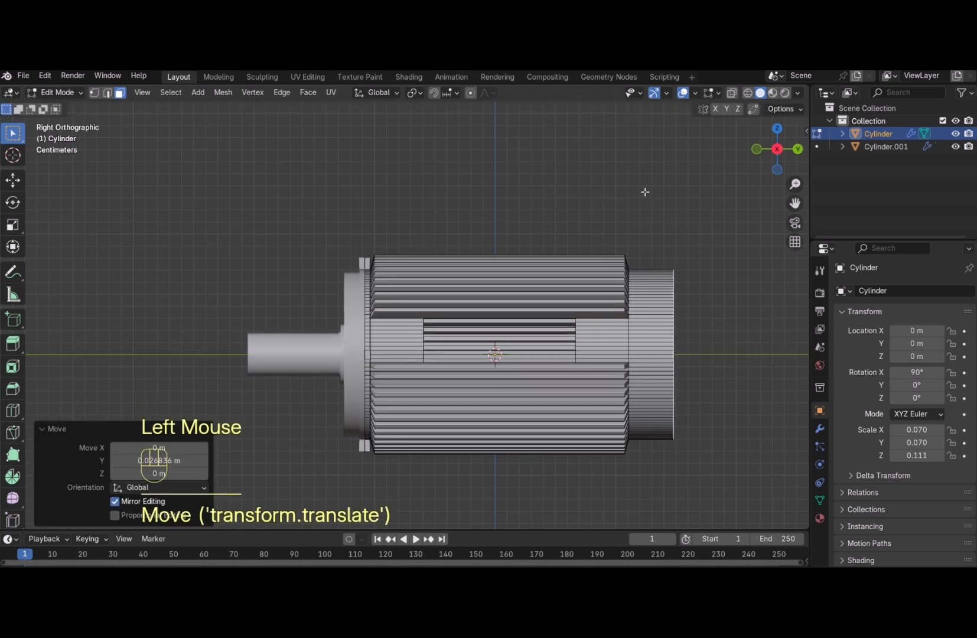
Separate the smooth rear band and its end face from the ribbed body, and select the new part in solid-shaded Object Mode
left_click_drag(645, 192, 747, 462)
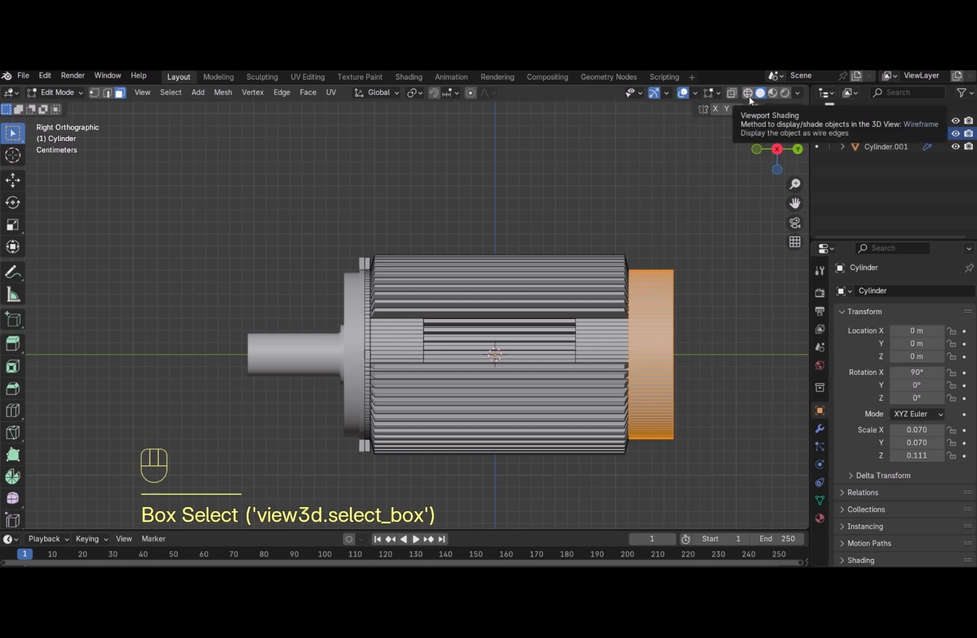
key("z")
key("4")
key("z")
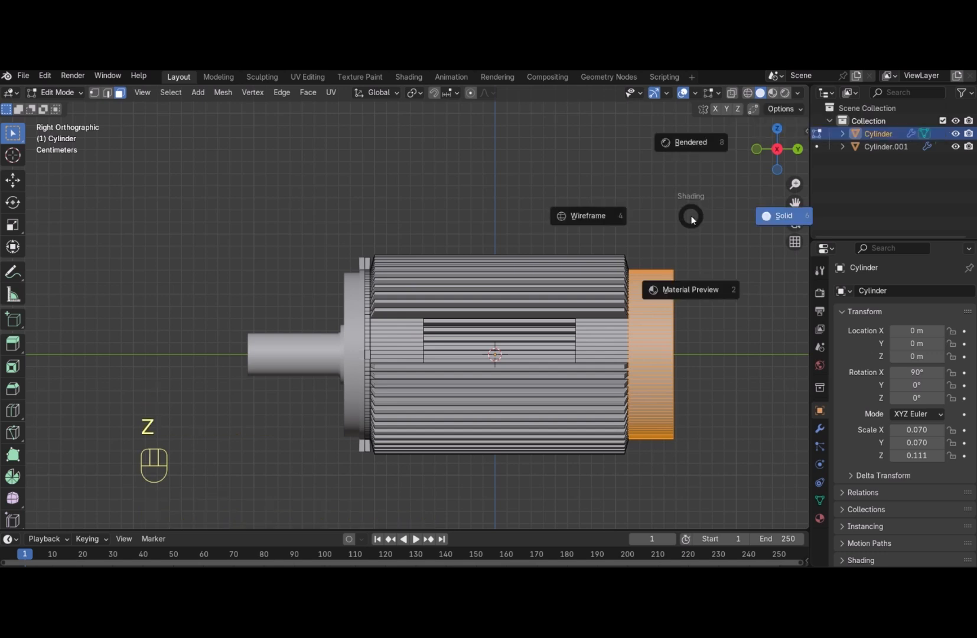
key("4")
left_click_drag(648, 222, 759, 487)
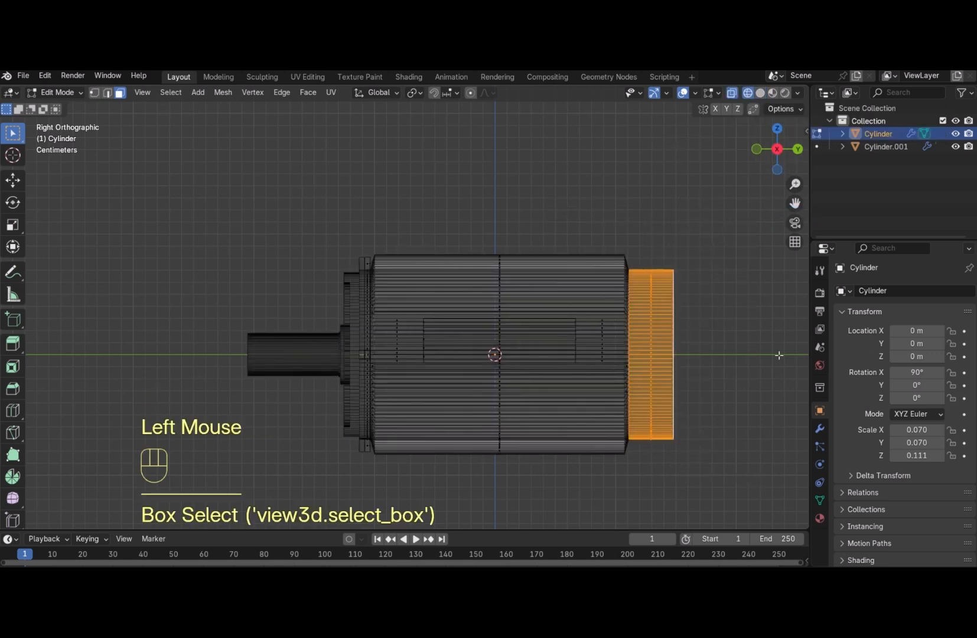
left_click_drag(771, 145, 784, 152)
key("KP_3")
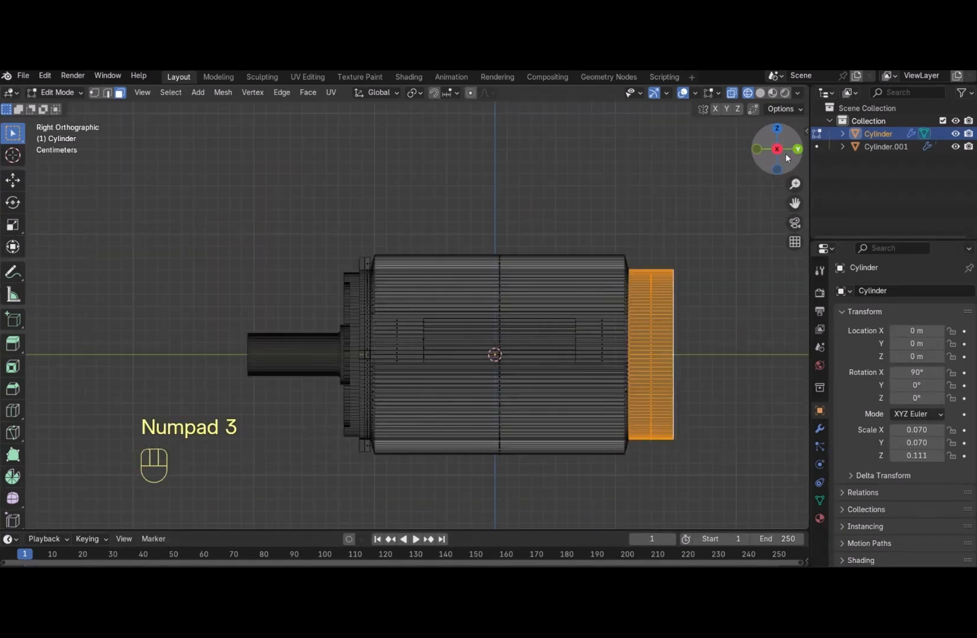
scroll(690, 201, "down", 3)
scroll(634, 250, "up", 1)
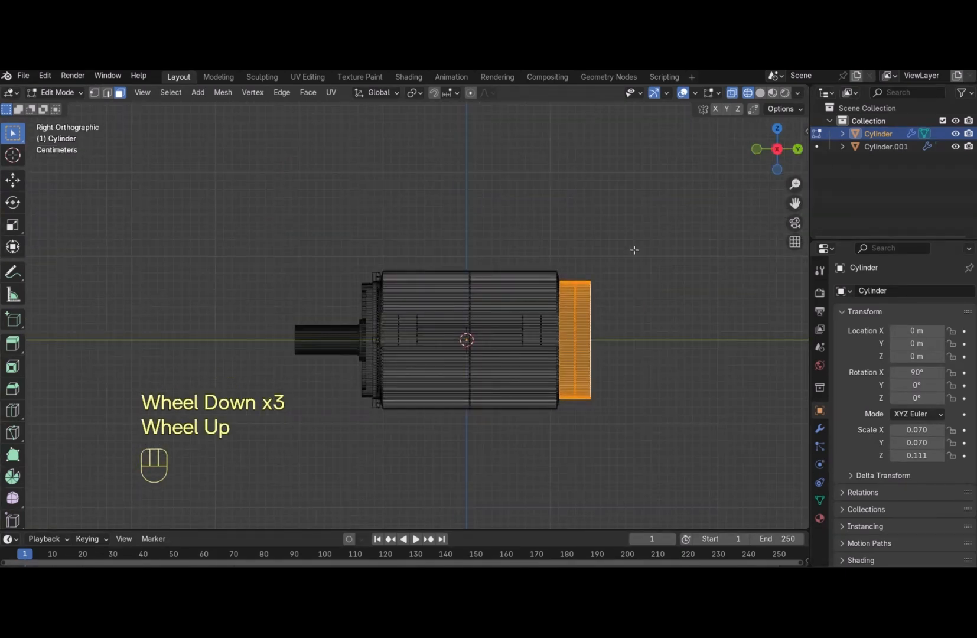
key("p")
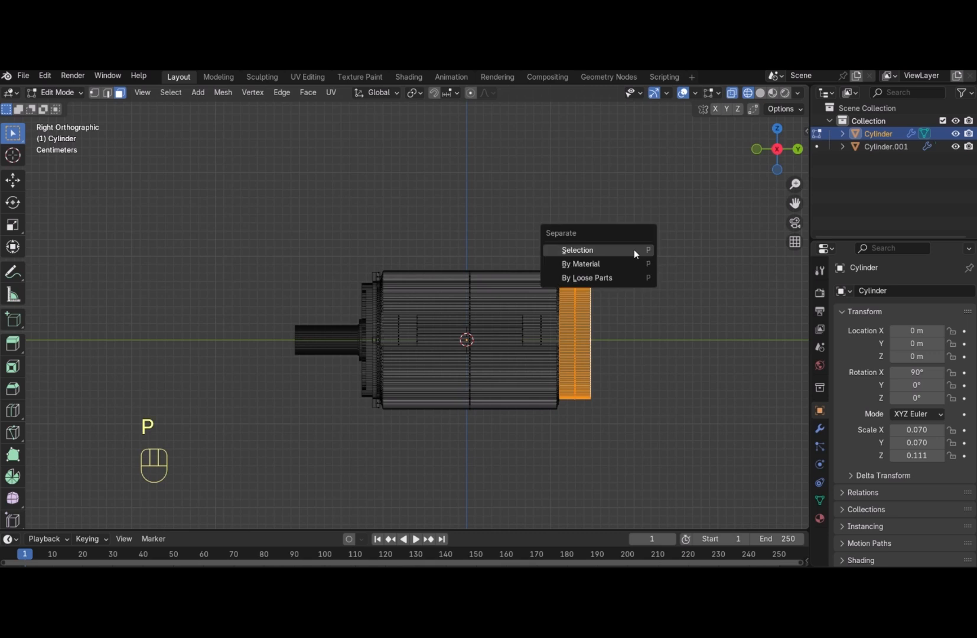
left_click(634, 249)
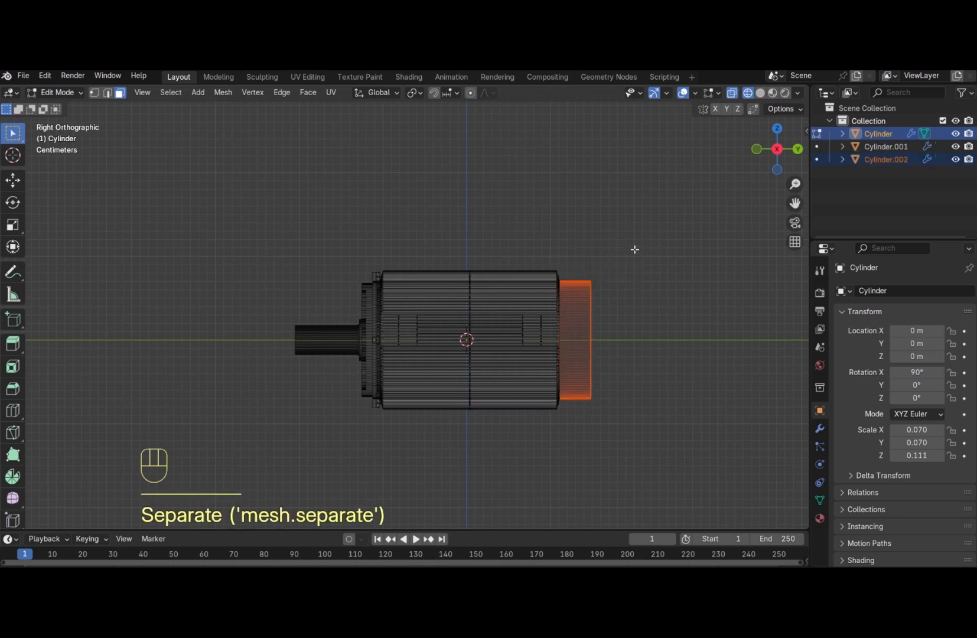
key("Tab")
key("z")
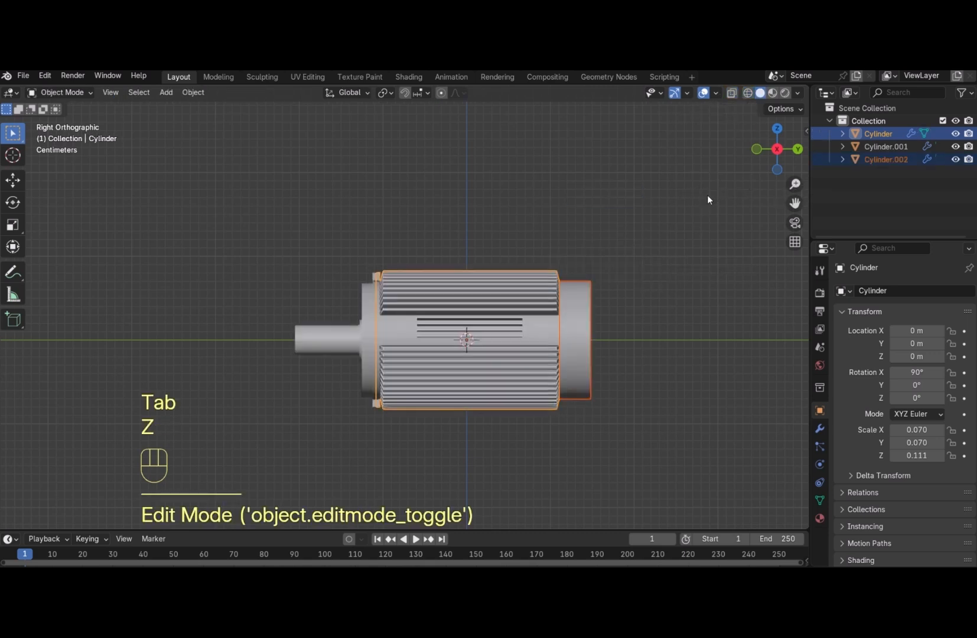
left_click(577, 323)
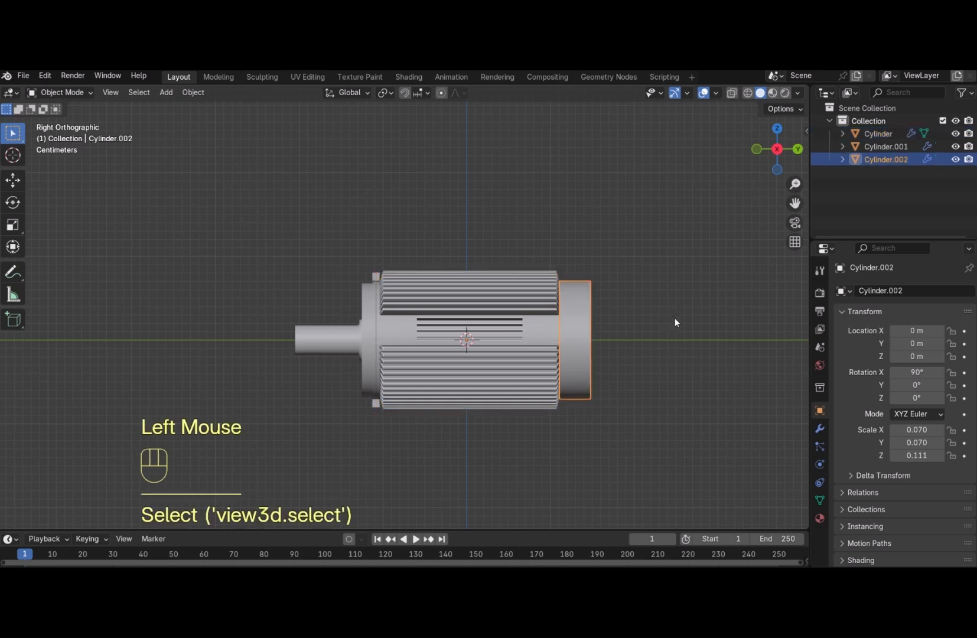
key("s")
right_click(629, 355)
left_click(671, 353)
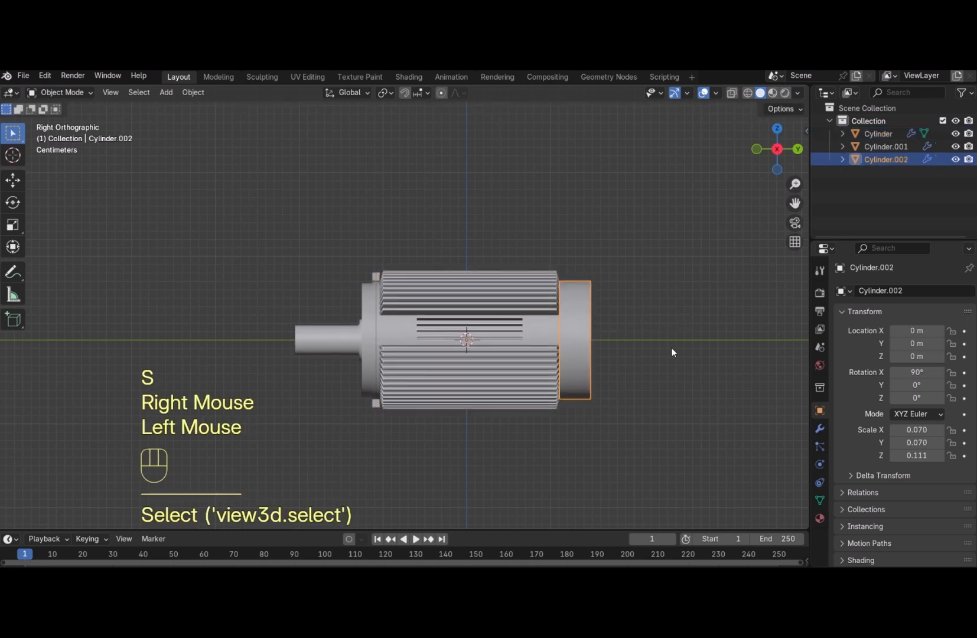
key("s")
right_click(697, 361)
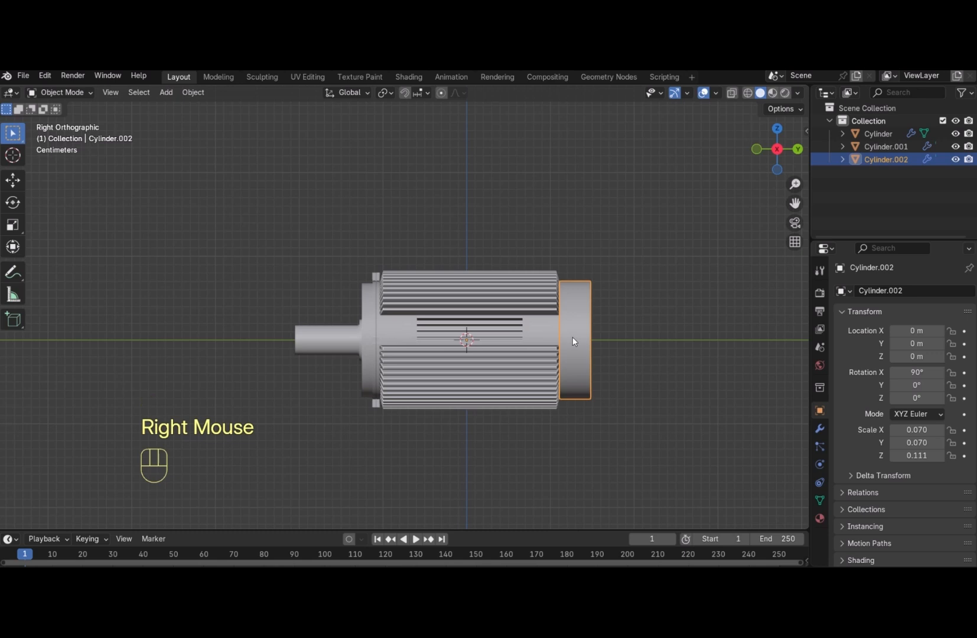
Place the 3D cursor near the middle of the rear cap and scale the cap uniformly by 1.204
right_click(576, 337, "shift")
key("s")
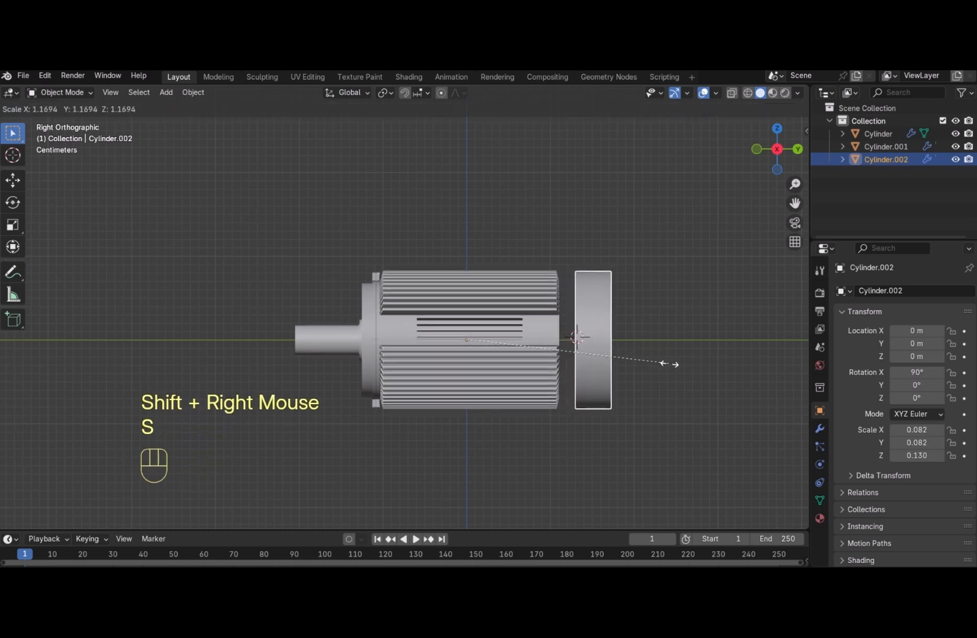
left_click(671, 364)
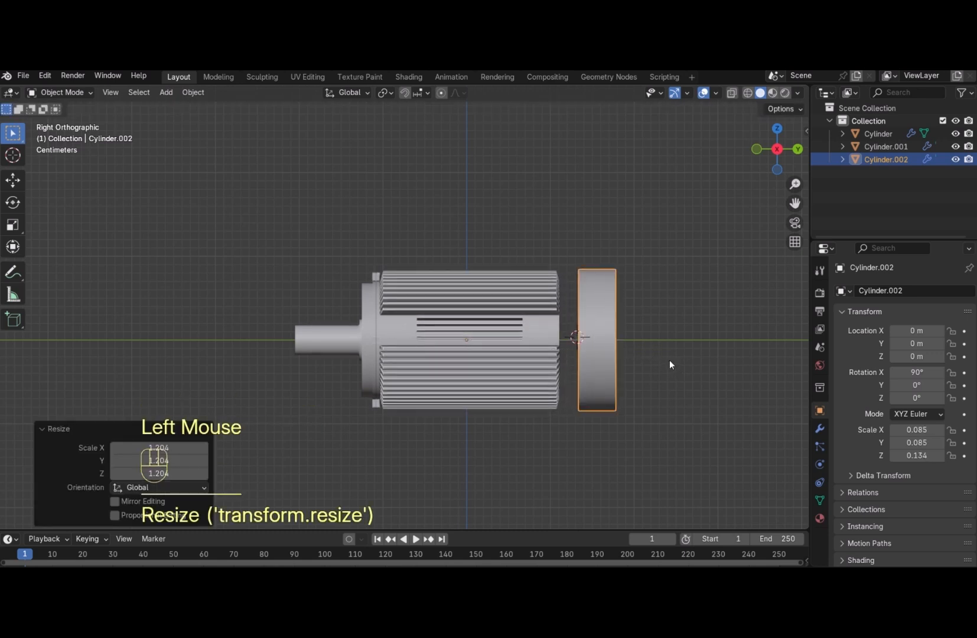
Move the rear cap about −0.034 m along Y to overlap the end of the ribbed body
key("g")
key("y")
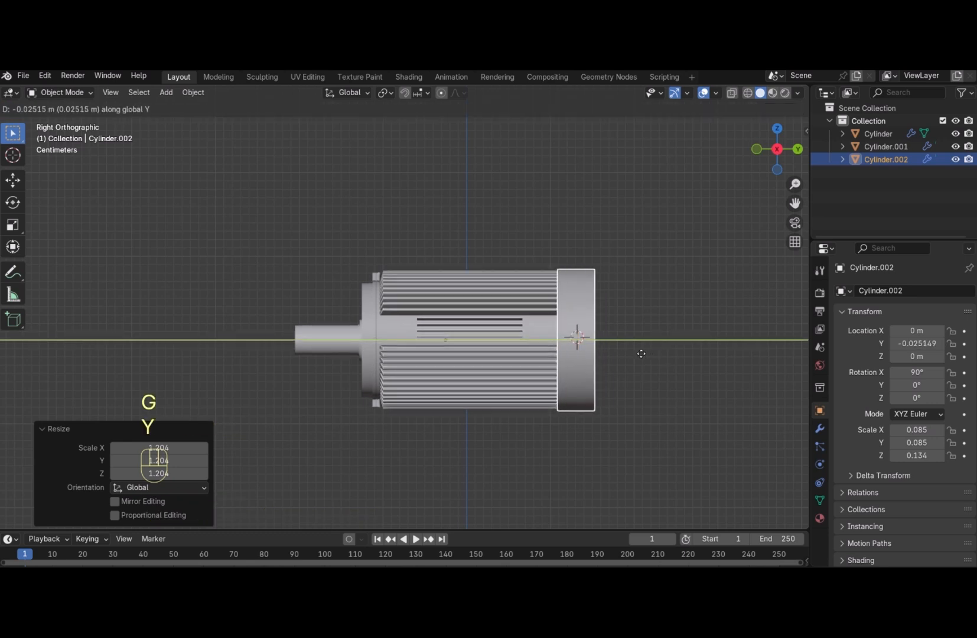
left_click(636, 359)
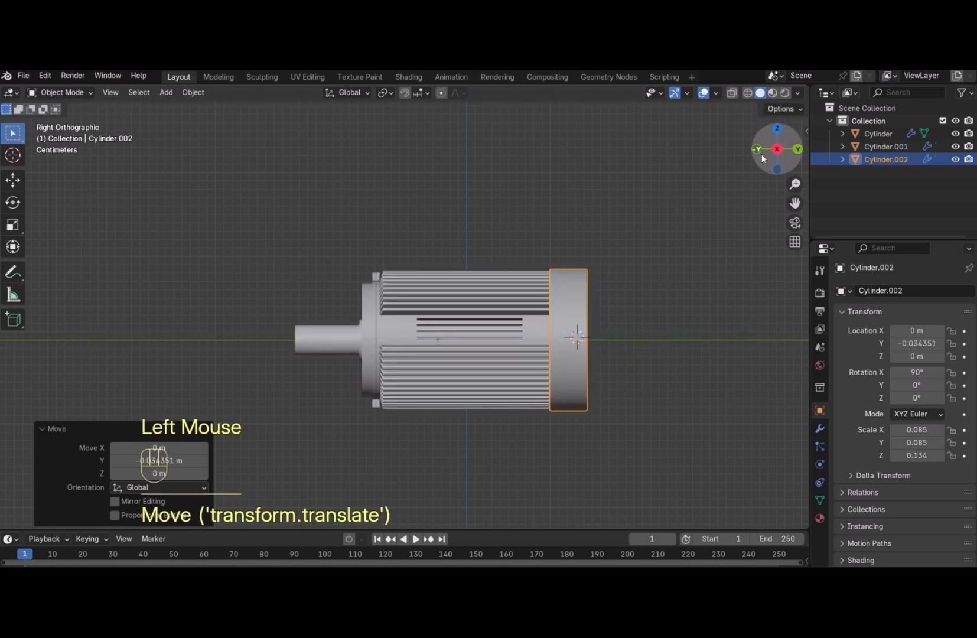
Move the rear cap's end face outward about 0.0074 m along Y
left_click_drag(777, 149, 677, 266)
scroll(677, 266, "up", 2)
left_click_drag(777, 149, 680, 286)
scroll(679, 285, "up", 2)
left_click_drag(777, 148, 685, 301)
scroll(685, 301, "down", 2)
key("Tab")
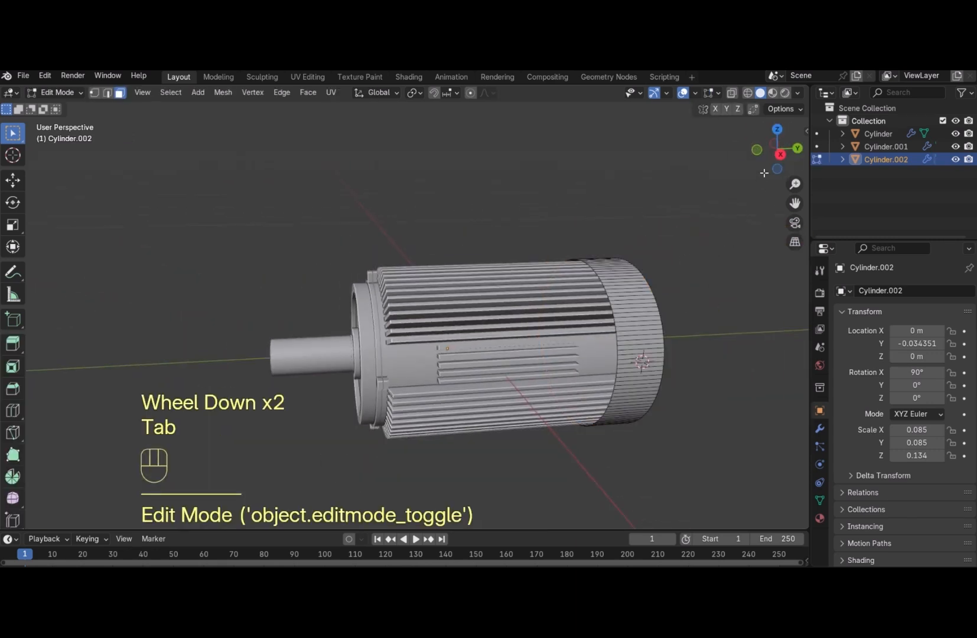
left_click_drag(765, 173, 745, 200)
left_click(616, 367)
key("g")
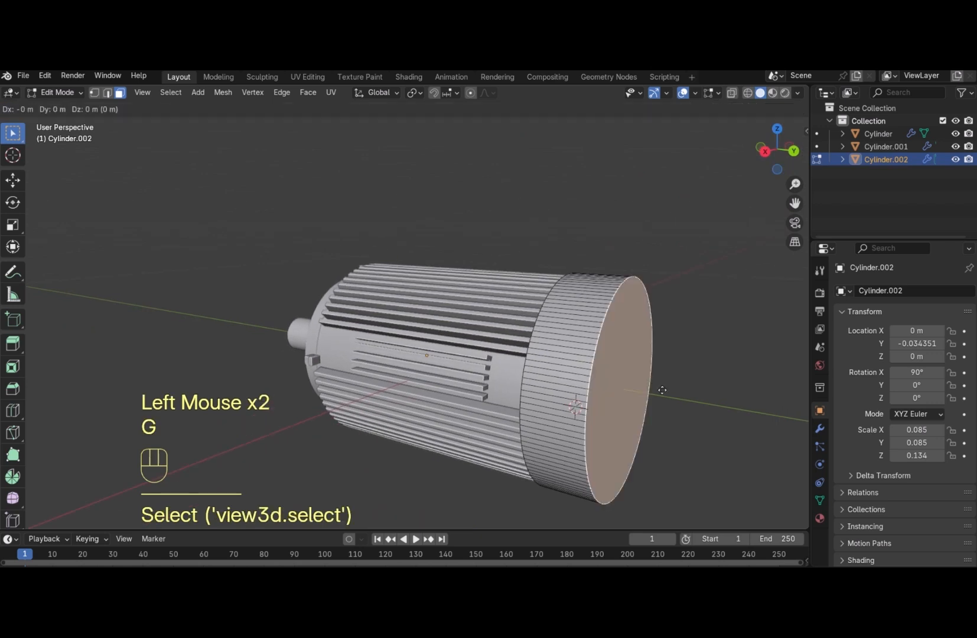
key("y")
left_click(672, 394)
Bevel the rear cap's outer rim with an offset of about 0.21 m and 6 segments, then return to Object Mode
key("ctrl+b")
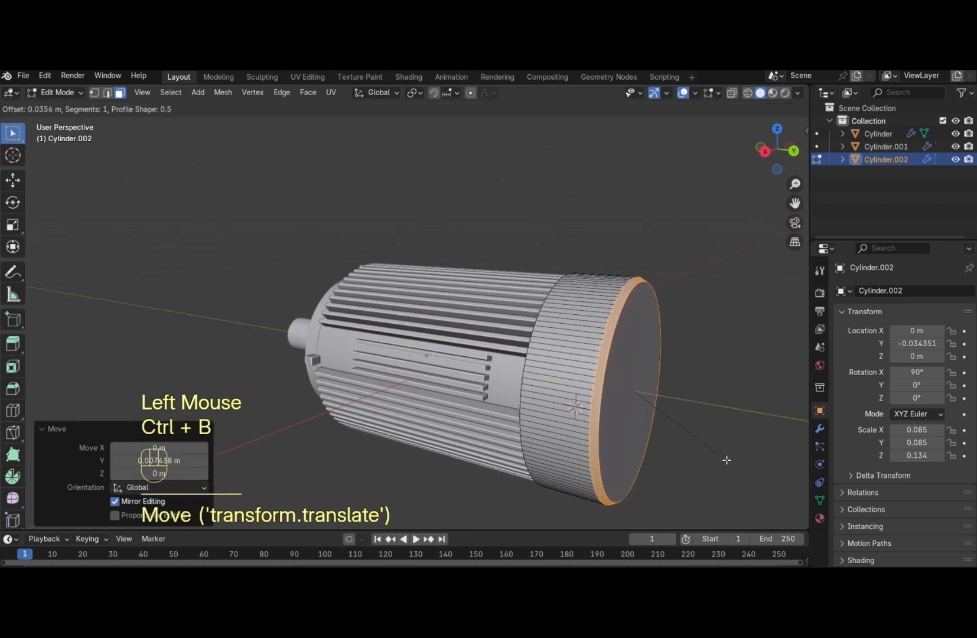
scroll(737, 469, "up", 4)
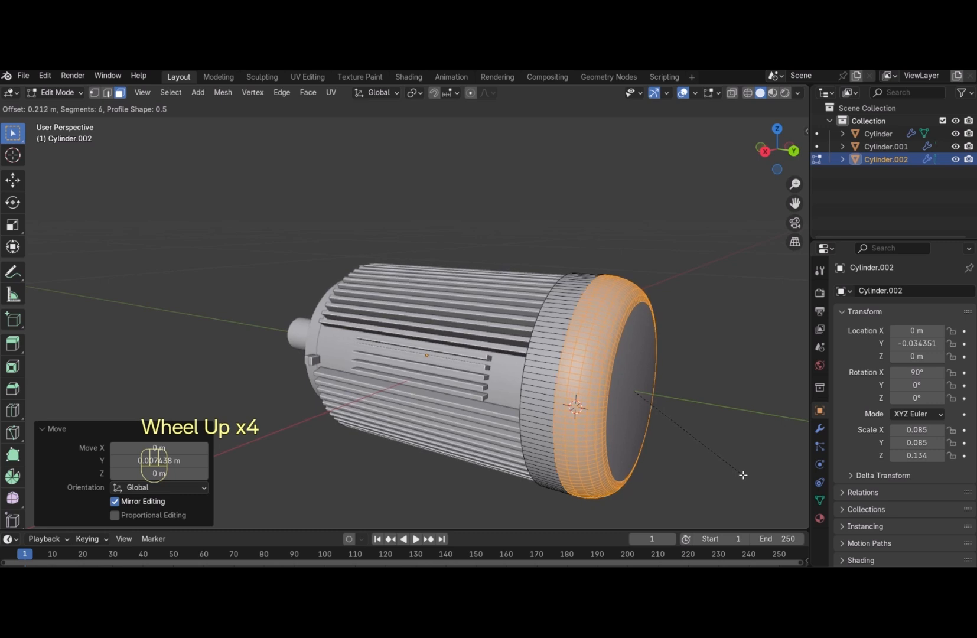
left_click(740, 470)
left_click(721, 369)
scroll(720, 367, "down", 3)
left_click_drag(778, 149, 622, 368)
key("Tab")
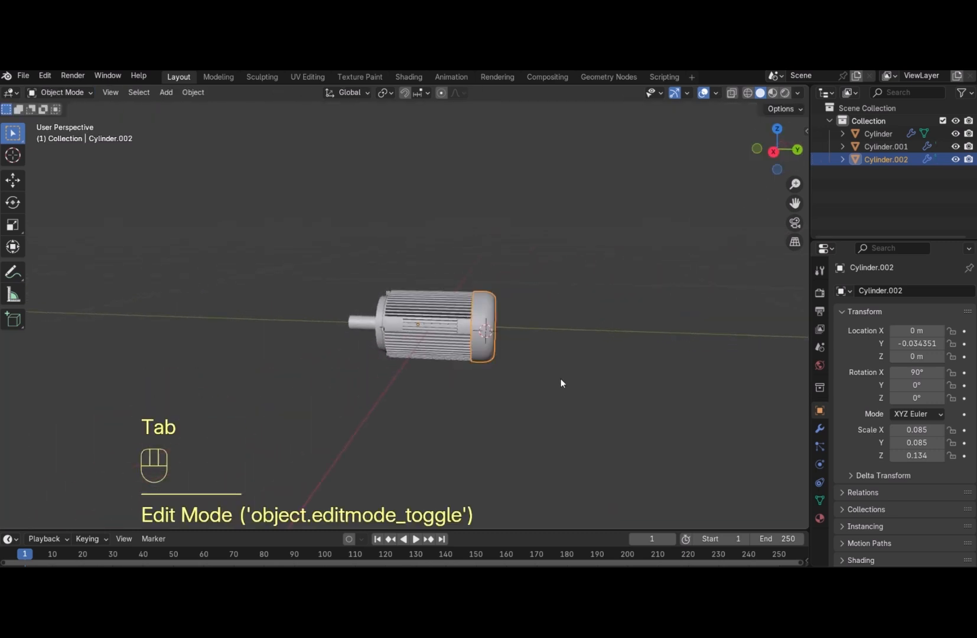
Set the transform pivot point to the 3D Cursor and scale the rear cap uniformly by 1.051
key("s")
right_click(600, 397)
left_click(391, 93)
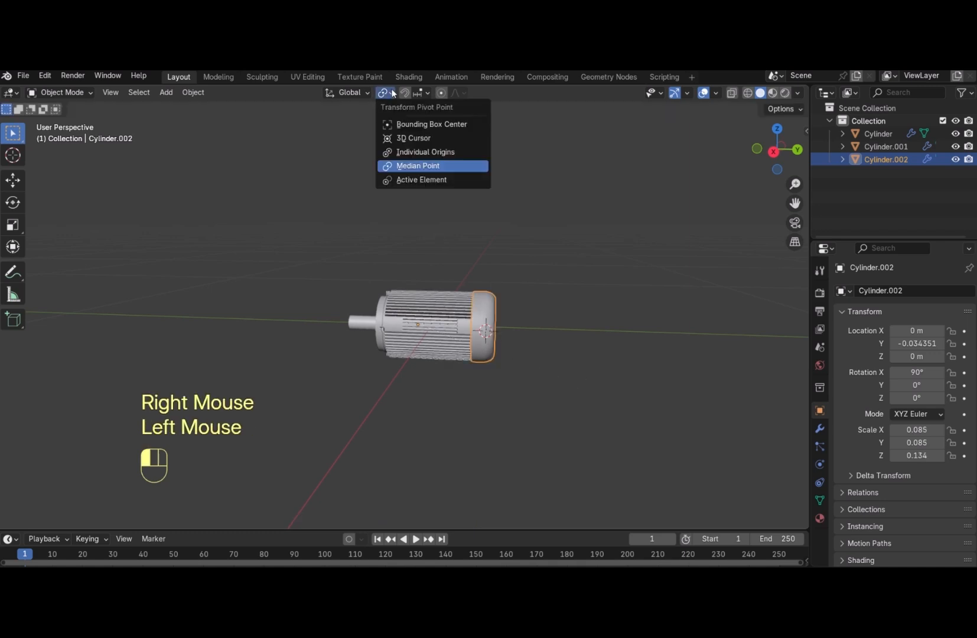
left_click(423, 138)
key("s")
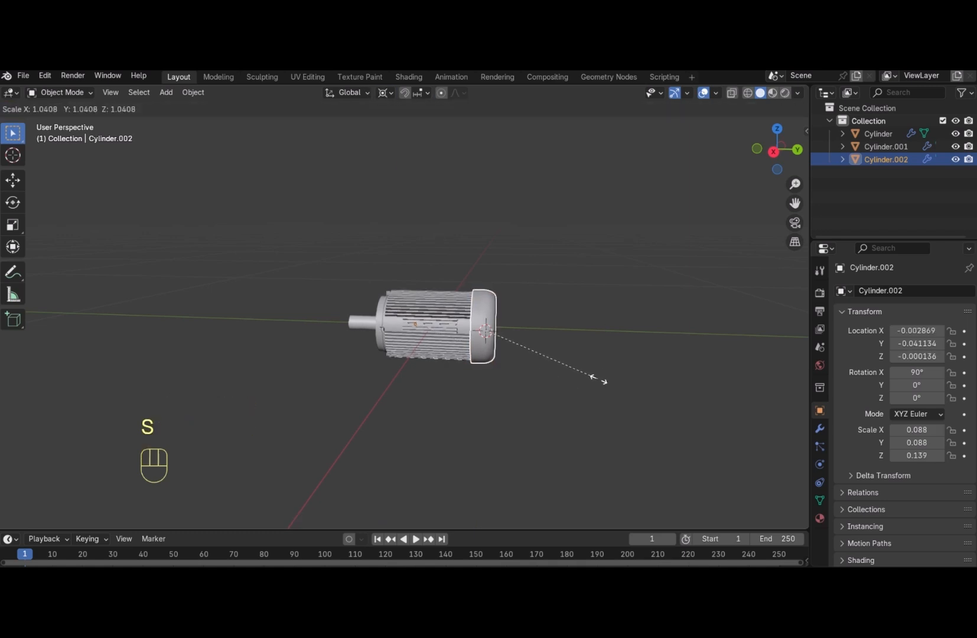
left_click(599, 381)
Scale the rear cap back down uniformly by 0.973 to fit the ribbed body more closely
left_click_drag(755, 158, 768, 160)
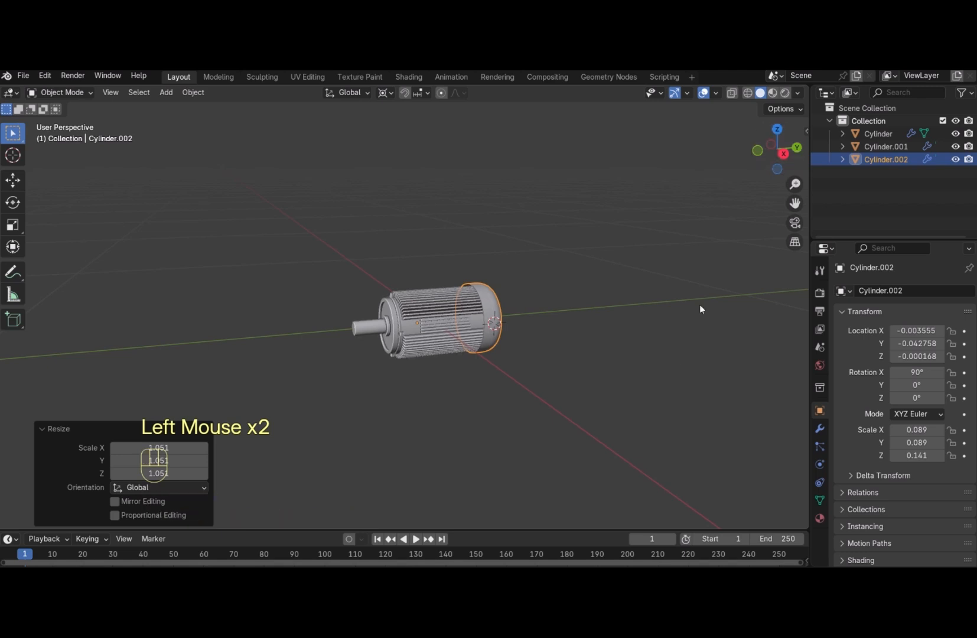
key("s")
left_click(667, 363)
scroll(667, 361, "up", 4)
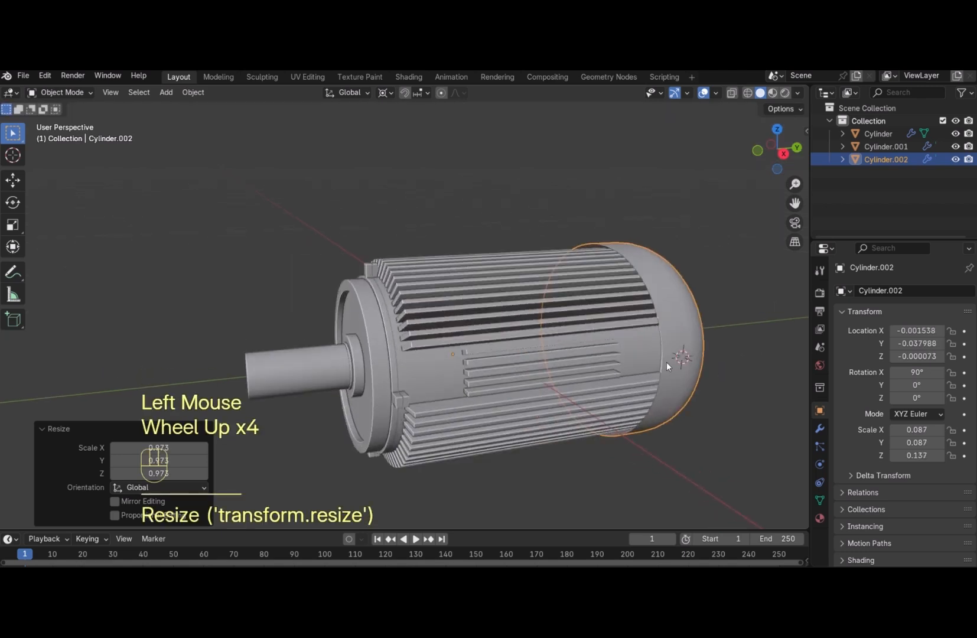
Scale the rear cap down slightly and uniformly about the 3D cursor to fit the ribbed body
key("s")
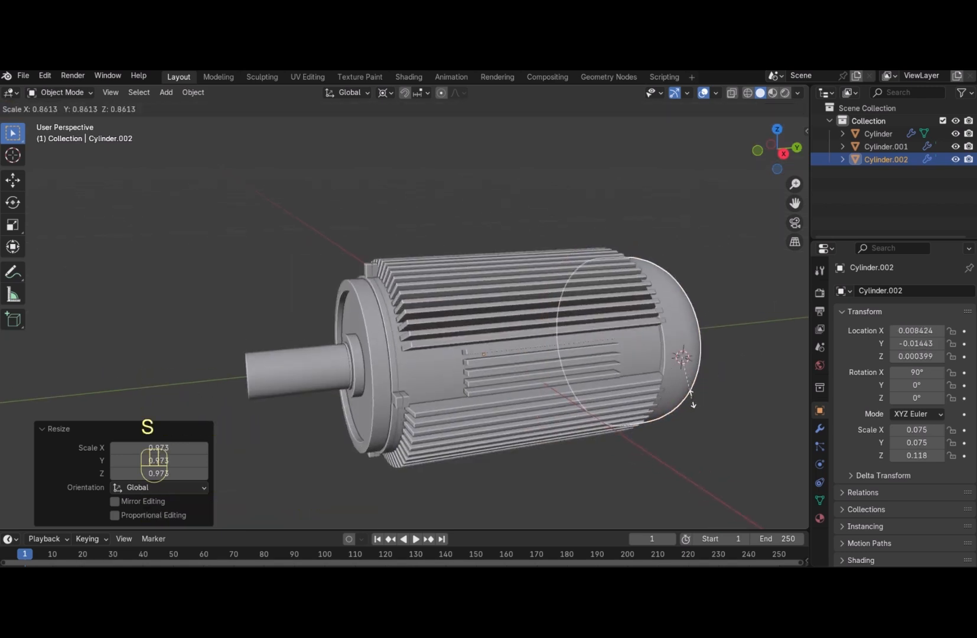
left_click(701, 403)
left_click(712, 397)
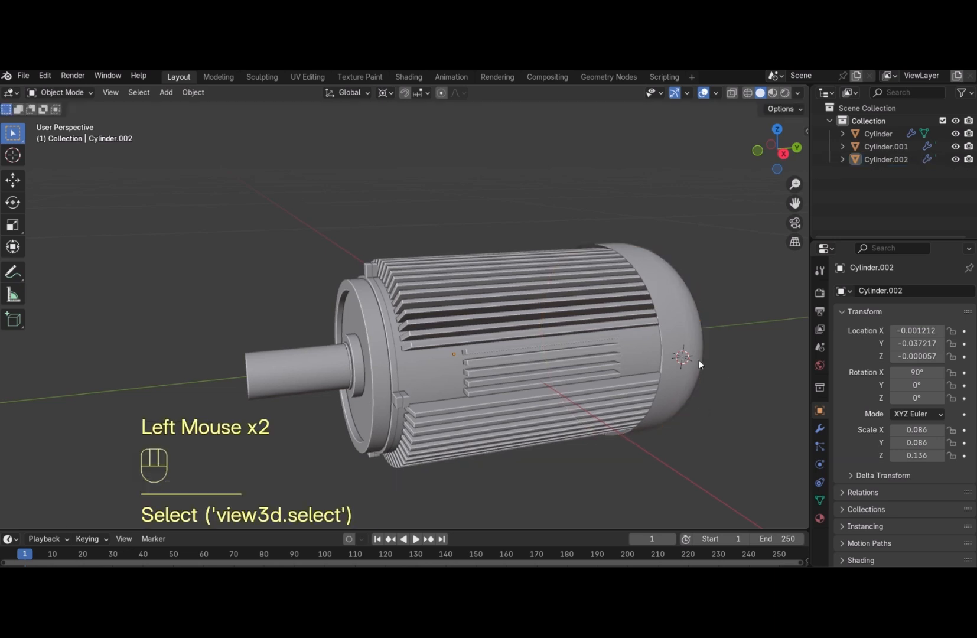
Add a Solidify modifier to the rear cap with a thickness of 0.03 m
left_click(697, 364)
left_click(820, 427)
left_click(841, 341)
left_click(865, 319)
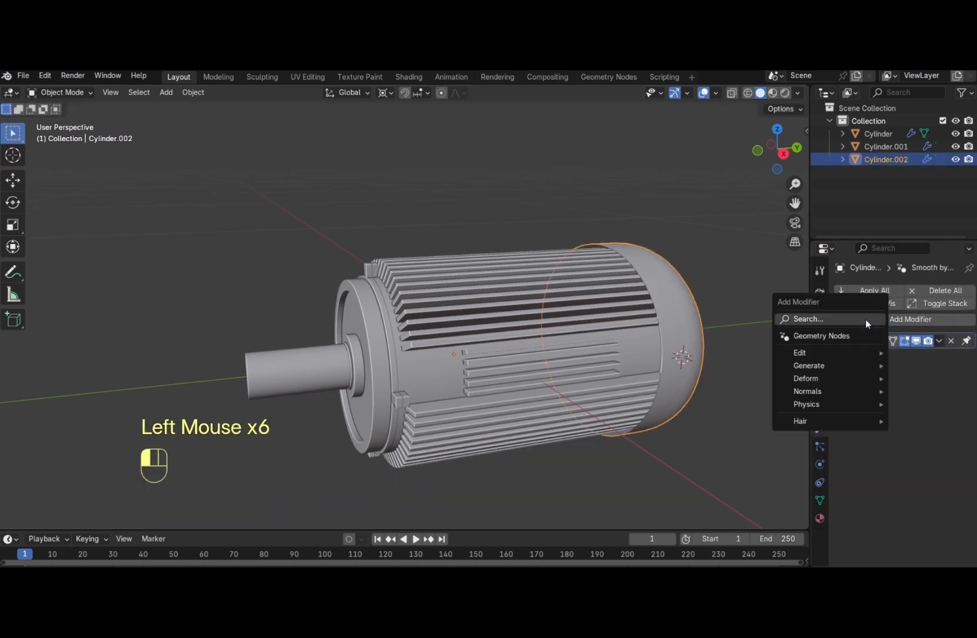
mouse_move(825, 365)
left_click(709, 302)
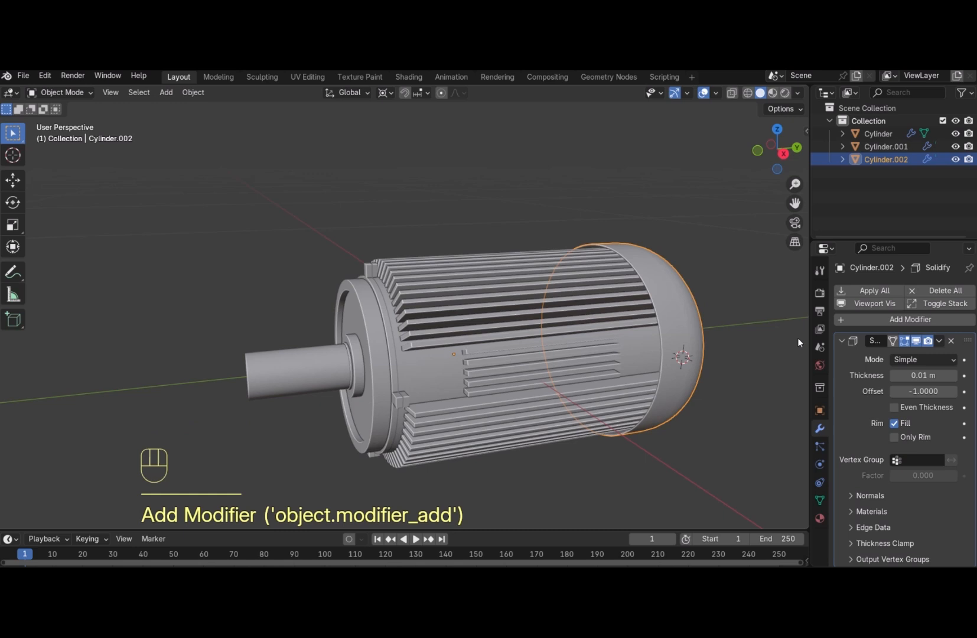
left_click(953, 375)
left_click(952, 377)
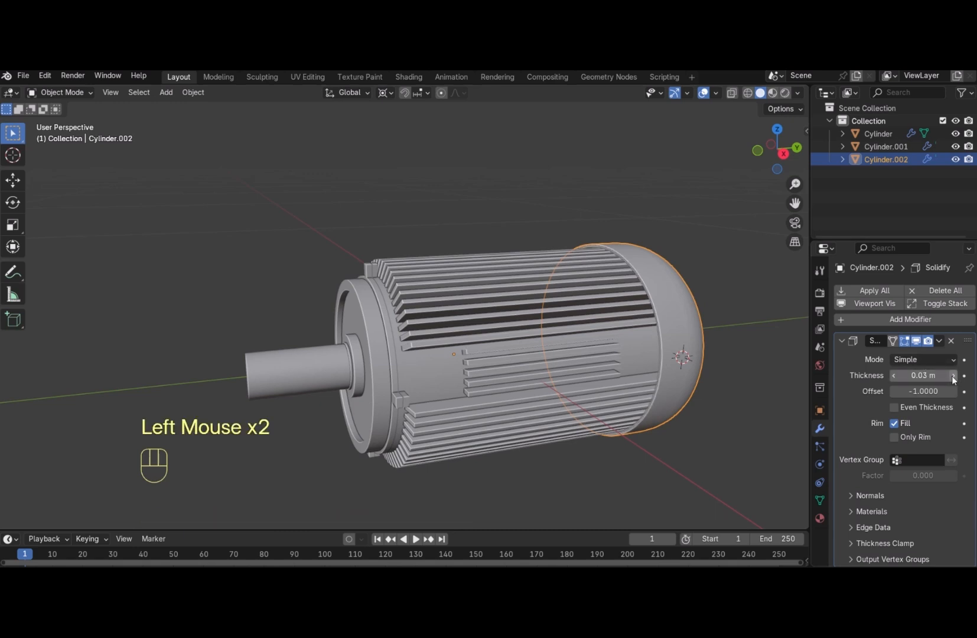
Scale the rear cap uniformly by 1.015 and set its Solidify thickness to 0.02 m
key("s")
left_click(731, 291)
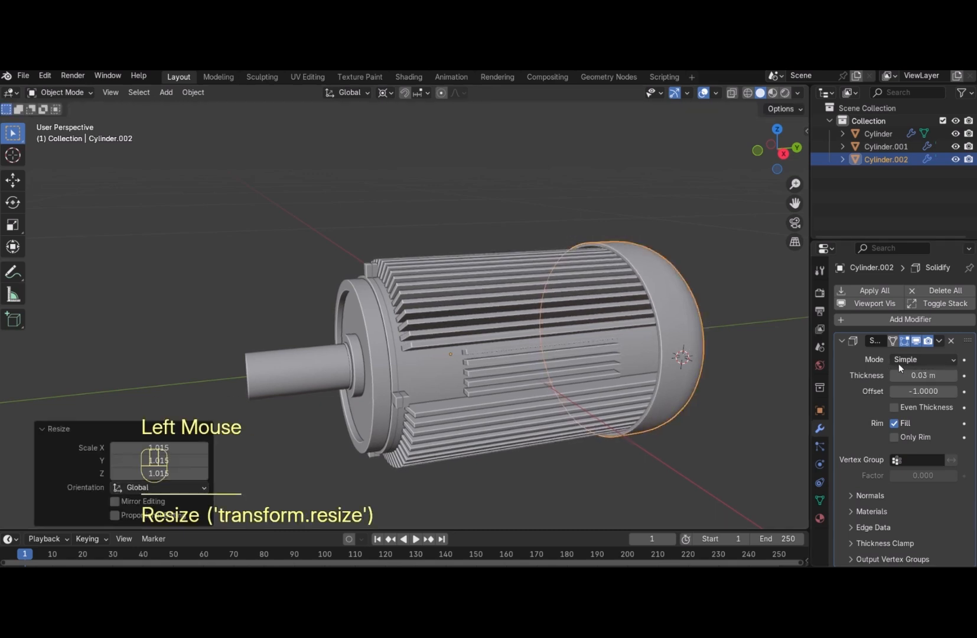
left_click(894, 375)
left_click(729, 250)
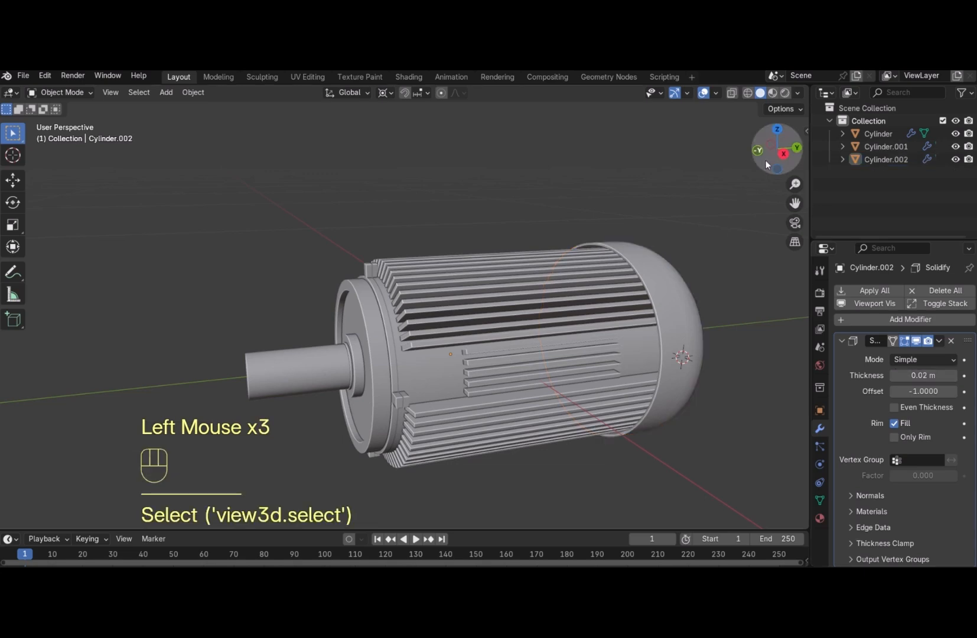
Move the rear cap slightly along the Y axis to adjust its fit on the ribbed body, checking it from the right view
left_click_drag(766, 160, 591, 162)
scroll(694, 306, "down", 2)
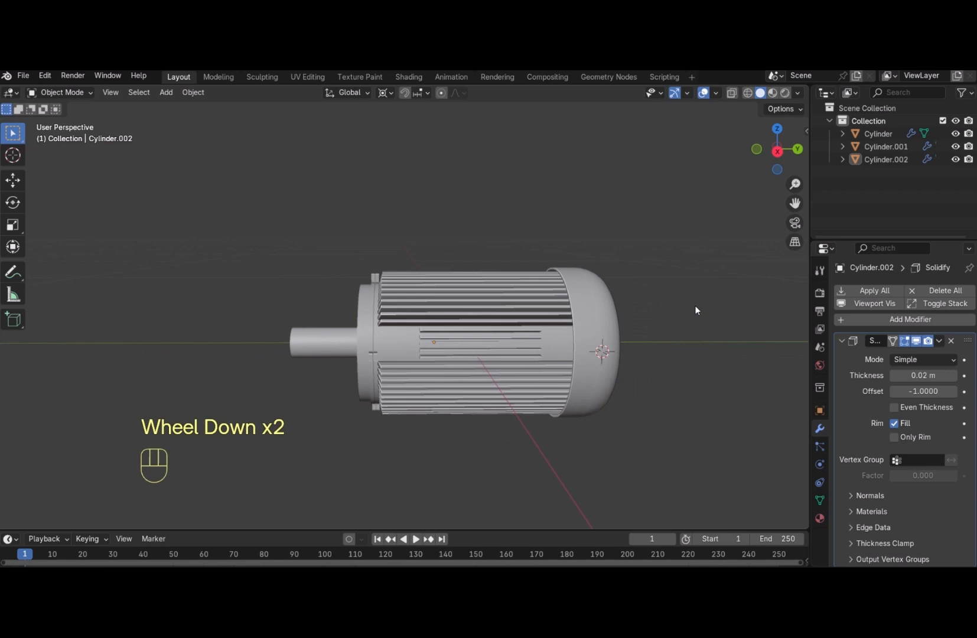
left_click(605, 340)
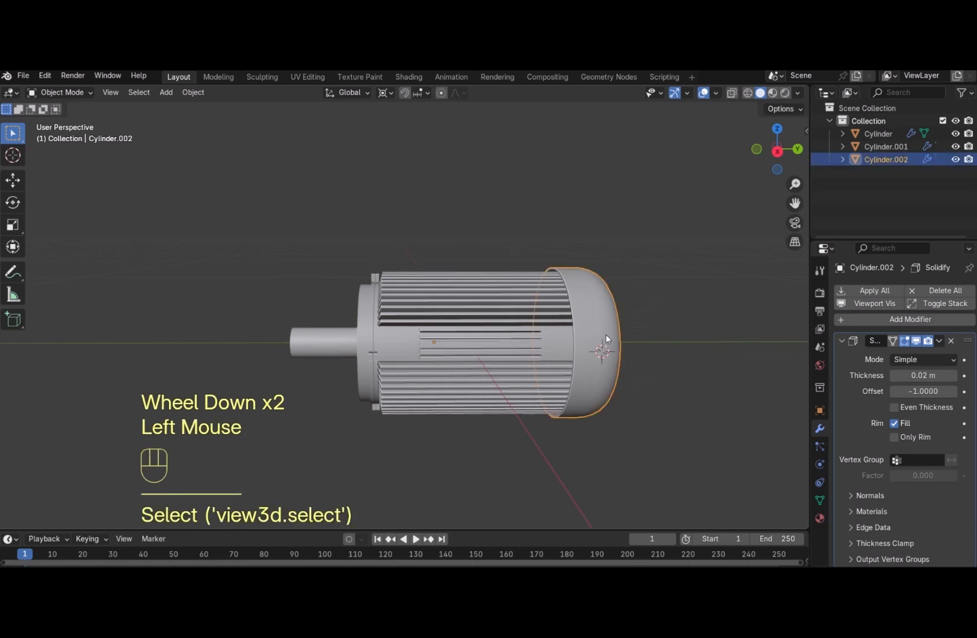
key("g")
key("y")
left_click(653, 361)
left_click(678, 285)
key("KP_3")
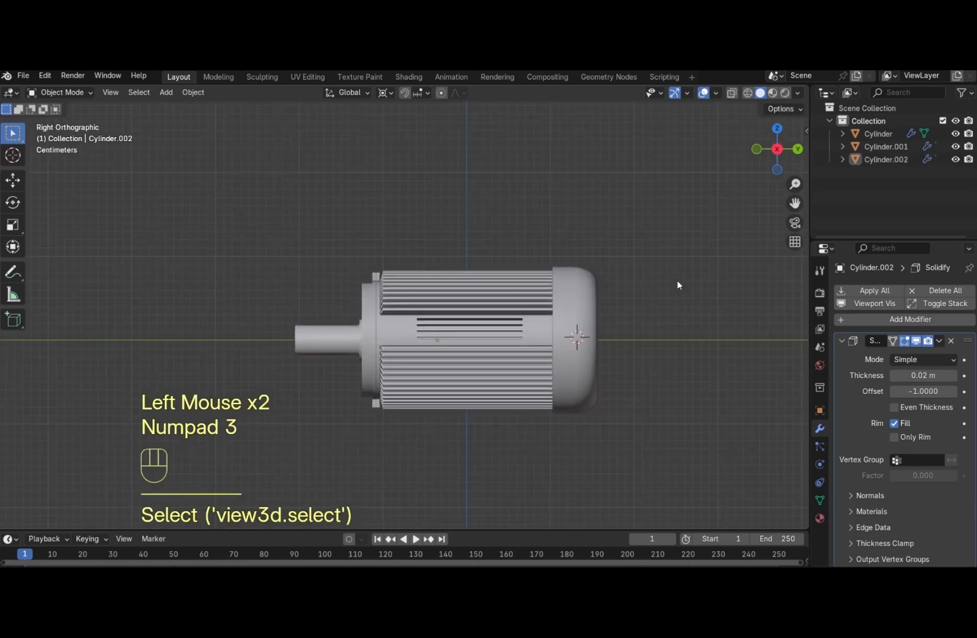
Add a cube mesh in Object Mode and scale it uniformly by 0.040 to suit the motor's size
left_click_drag(766, 156, 783, 165)
scroll(665, 346, "up", 3)
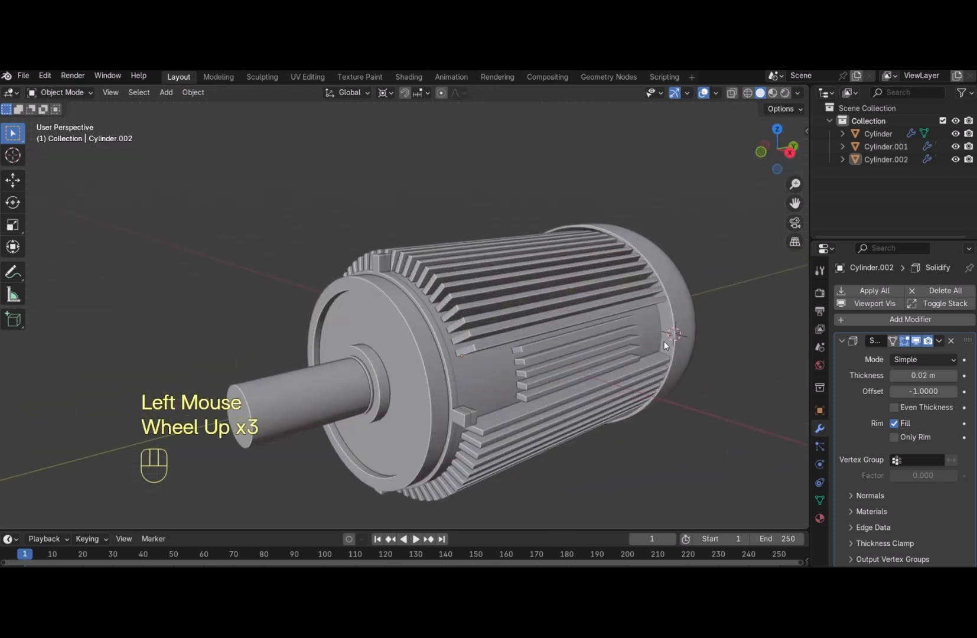
key("shift+a")
mouse_move(589, 295)
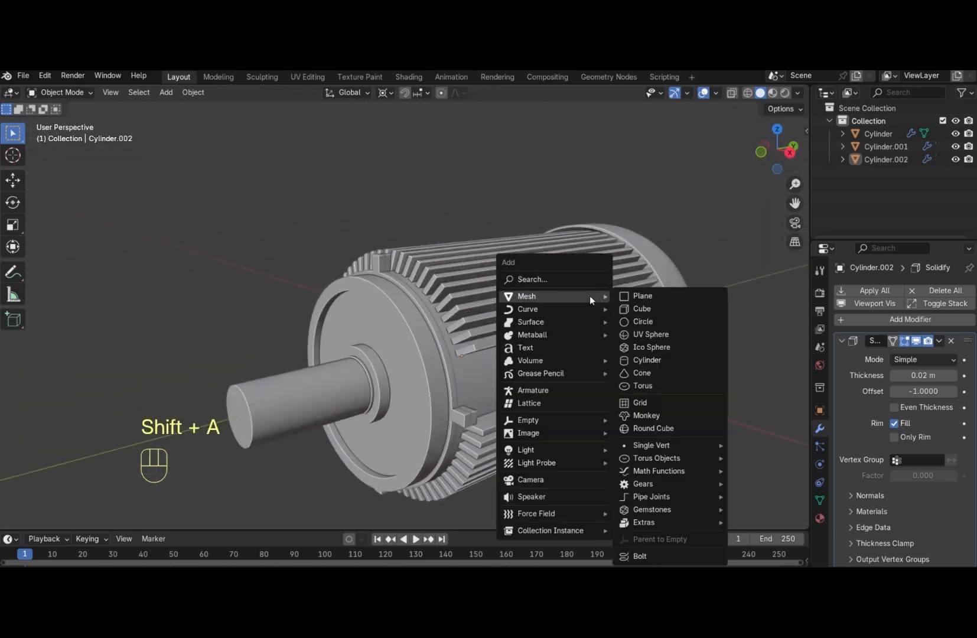
left_click(654, 307)
scroll(654, 304, "down", 5)
scroll(665, 305, "up", 1)
scroll(671, 305, "down", 4)
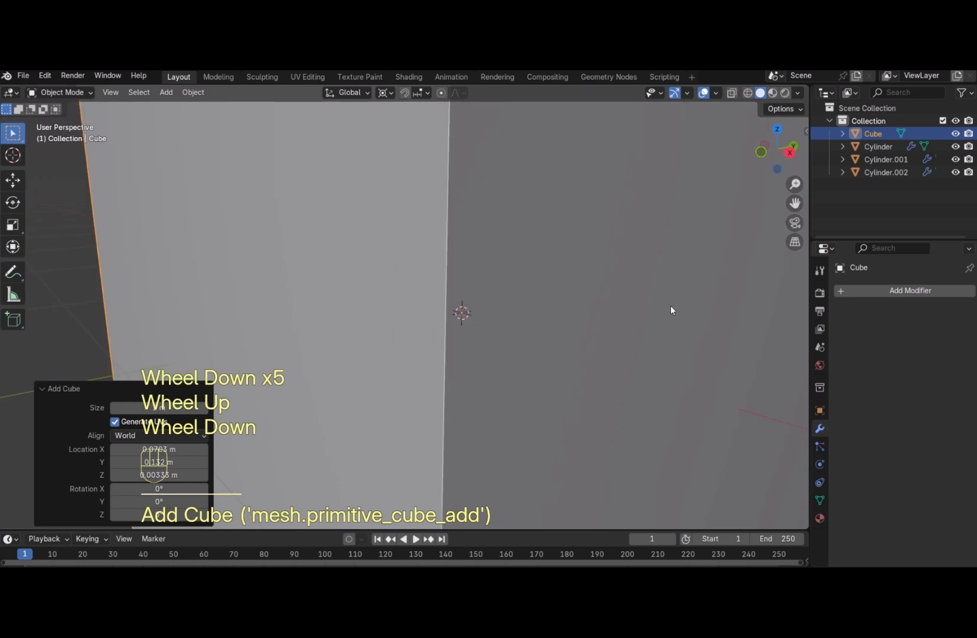
key("s")
left_click(442, 315)
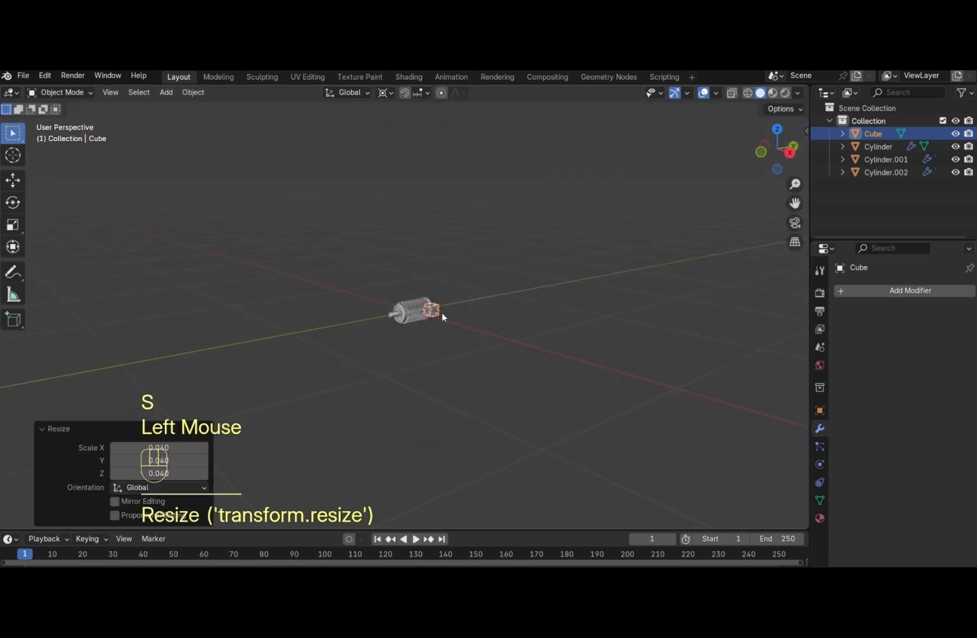
Scale the new cube uniformly by a further 0.536 beside the rear cap
scroll(442, 316, "up", 1)
scroll(442, 316, "down", 1)
scroll(442, 318, "up", 4)
scroll(442, 312, "up", 2)
key("s")
left_click(624, 311)
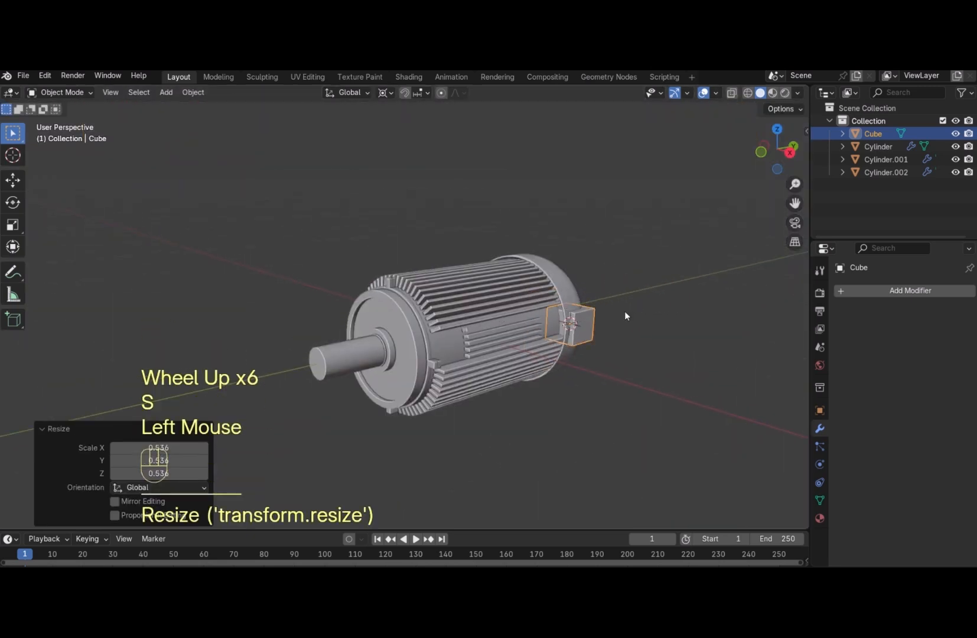
Move the cube about -0.133 m along Y onto the motor's side and scale it uniformly by 0.514
key("g")
key("y")
left_click(647, 319)
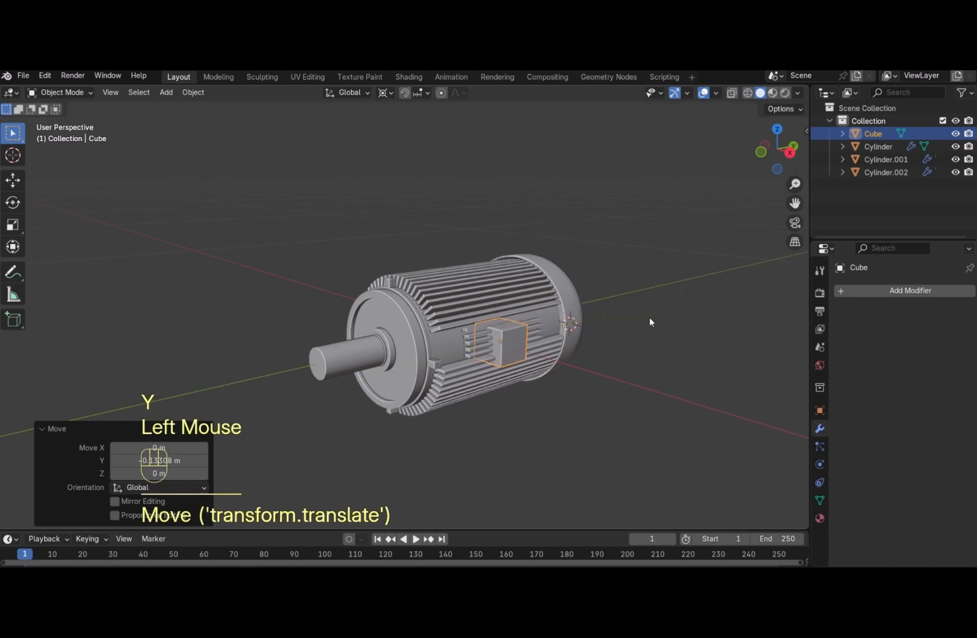
key("s")
left_click(611, 323)
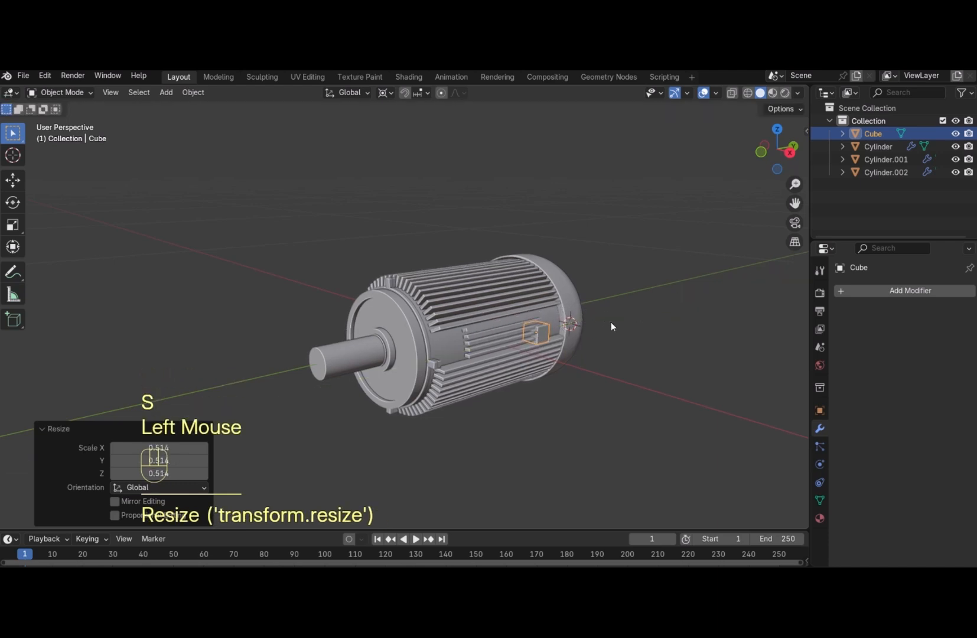
Switch the pivot so the cube scales about its own centre, scale it by 0.859 and reset the 3D cursor to the world origin
left_click(389, 94)
left_click(449, 167)
key("s")
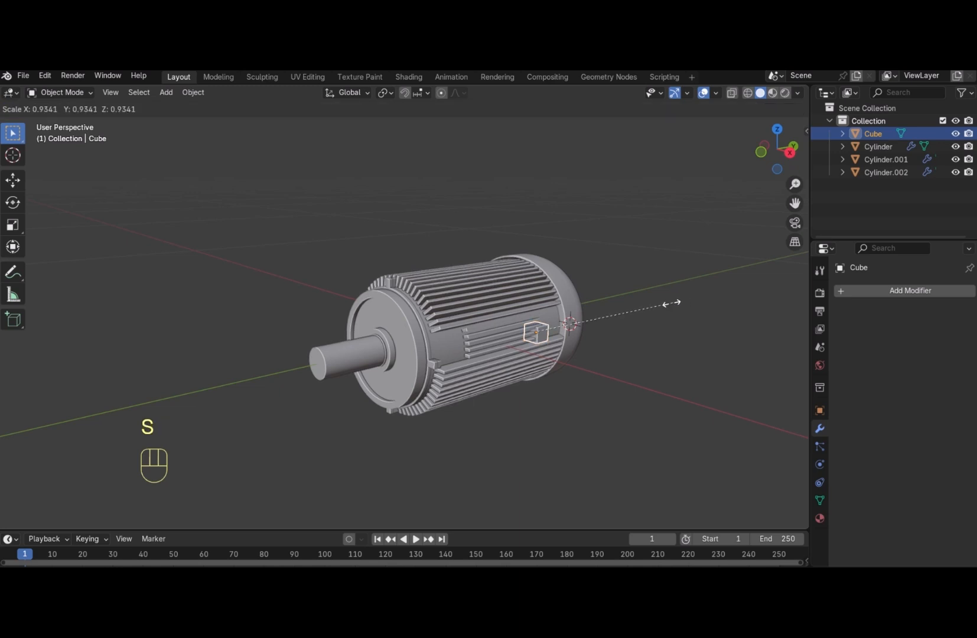
left_click(663, 308)
key("shift+c")
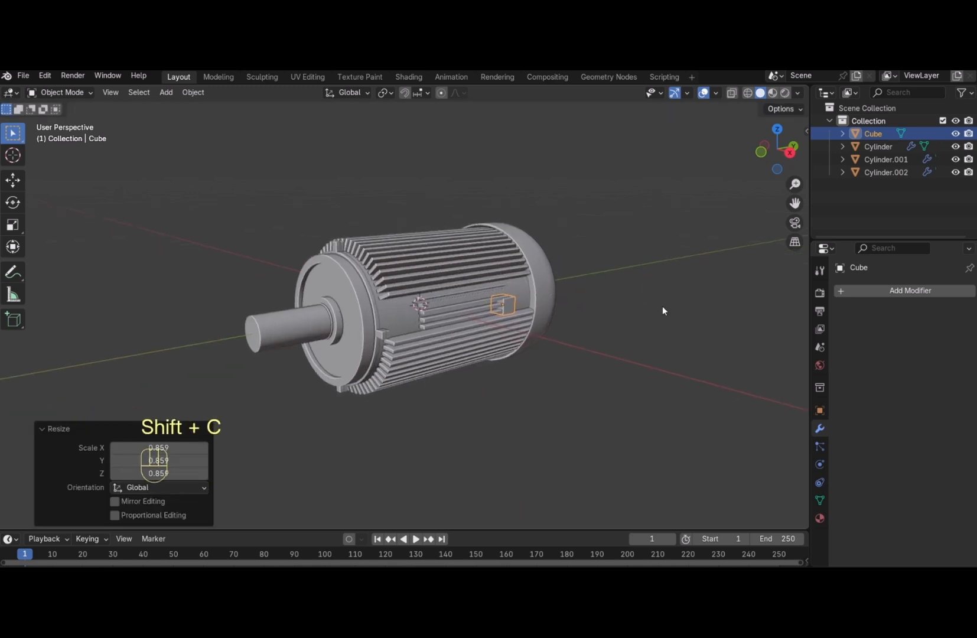
Scale the cube by 0.513 along X and move it outward along X beyond the motor's side
key("s")
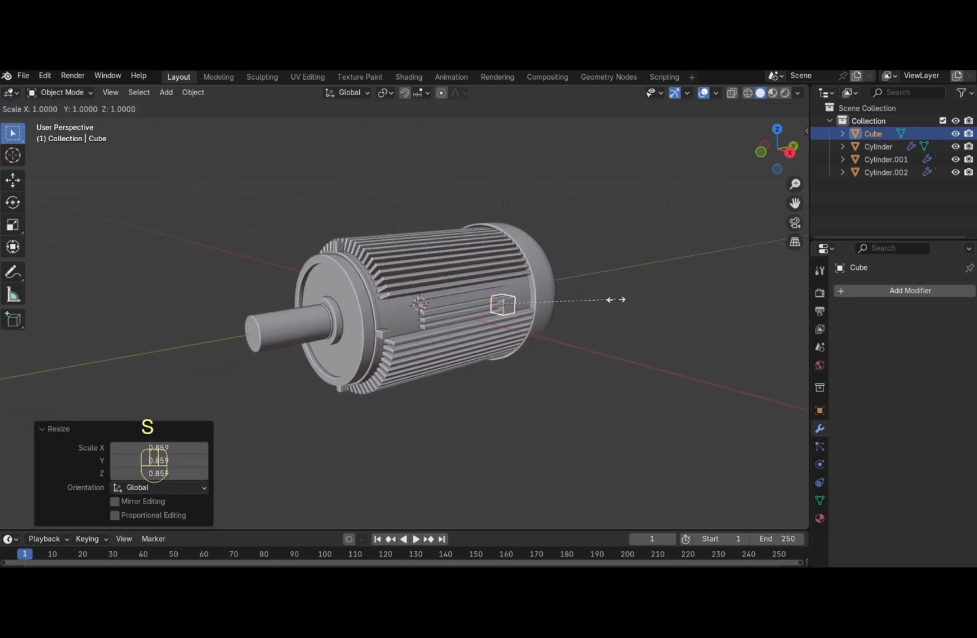
key("x")
left_click(562, 303)
key("g")
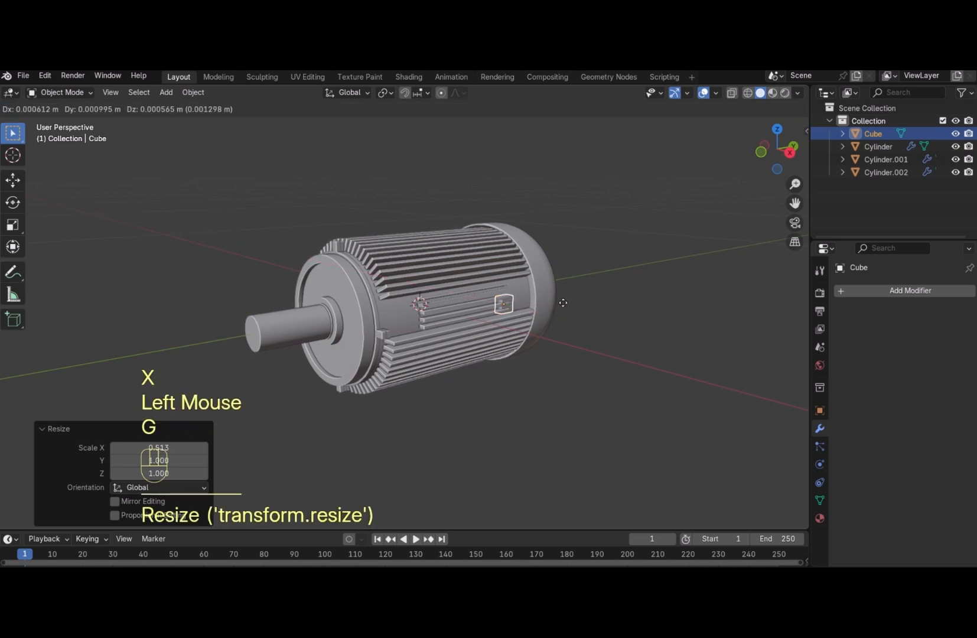
key("x")
left_click(604, 304)
Scale the cube by 1.255 along Z and raise it about 0.0099 m in the right view
key("s")
key("z")
left_click(619, 275)
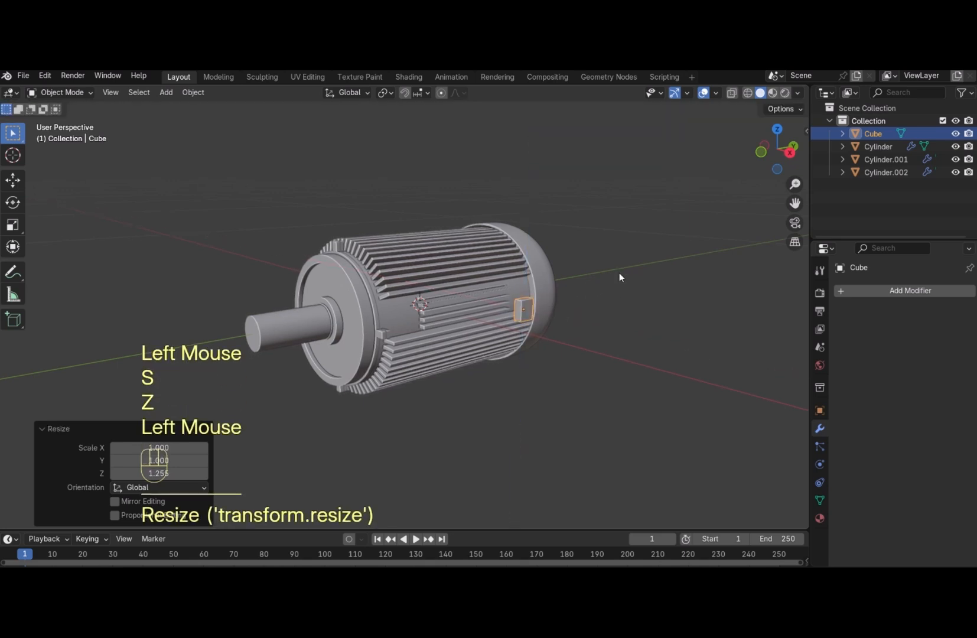
key("KP_3")
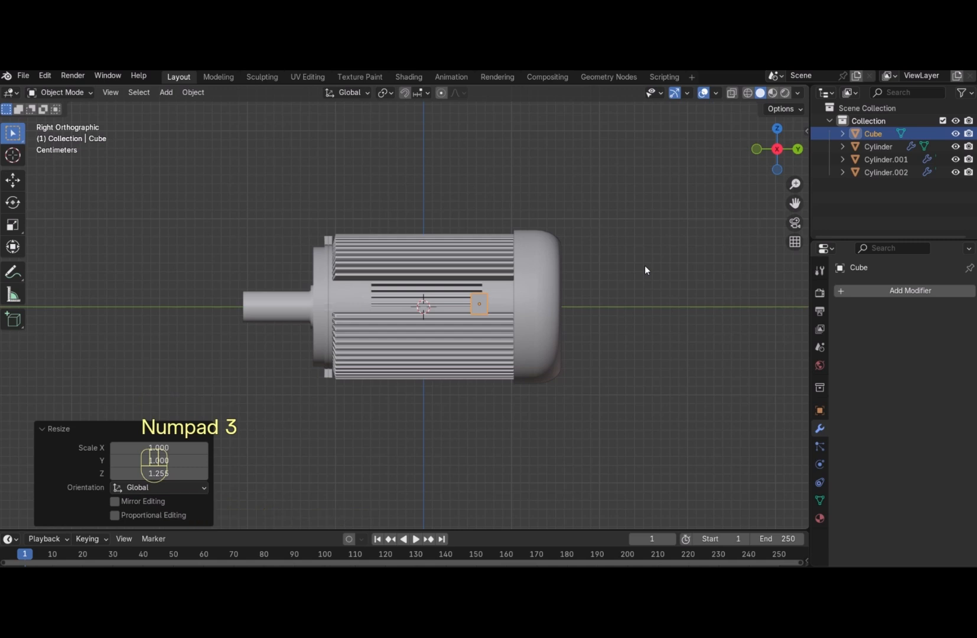
key("g")
key("z")
left_click(628, 257)
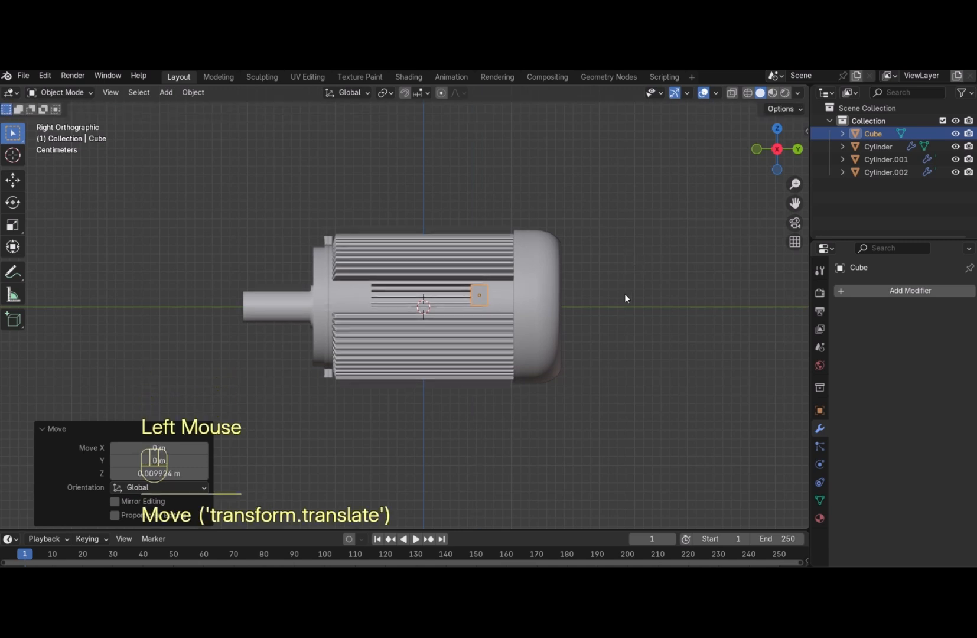
Scale the cube by 1.397 along Z and move it about -0.064 m along Y to the middle of the short side ribs
key("s")
key("z")
left_click(683, 289)
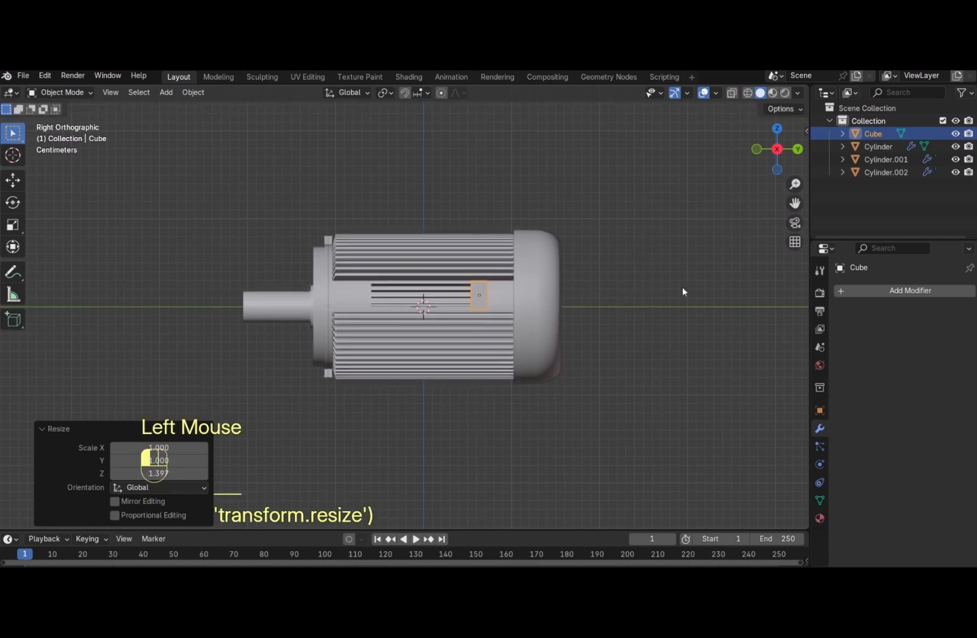
key("g")
key("y")
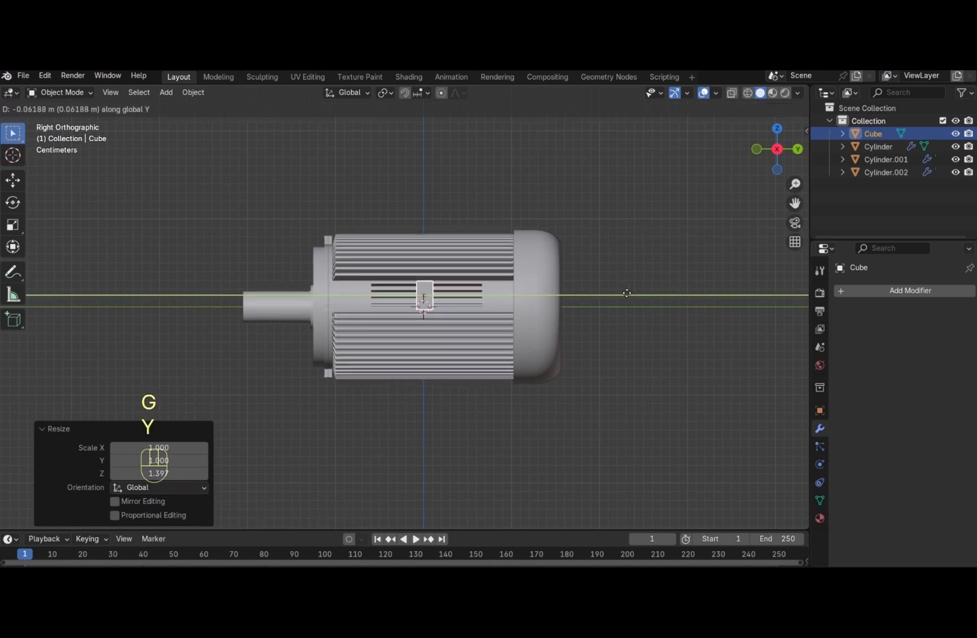
left_click(626, 292)
Stretch the cube by 4.643 along Y into a long box and shift it about 0.0035 m along Y
key("s")
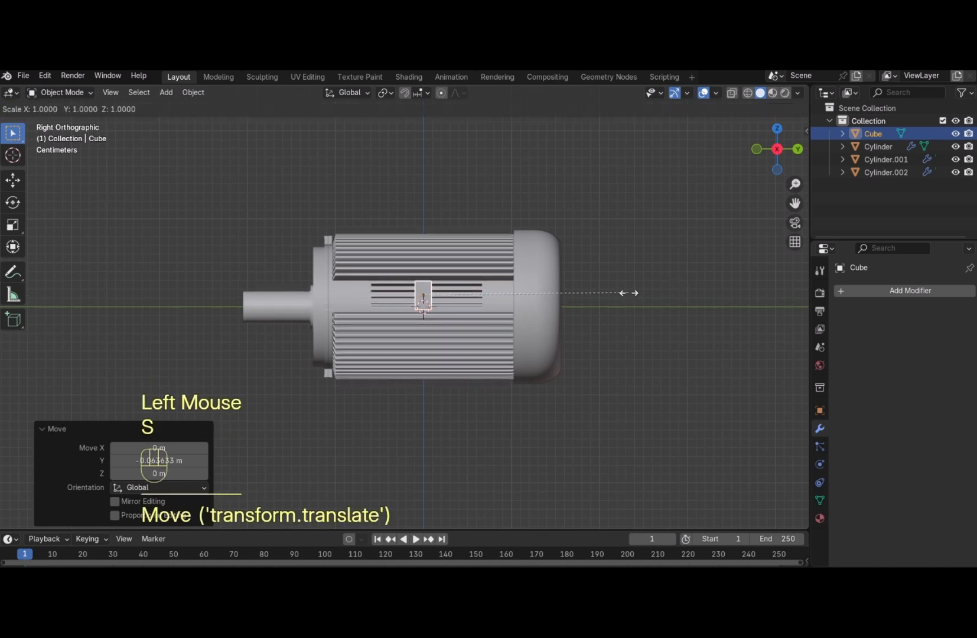
key("y")
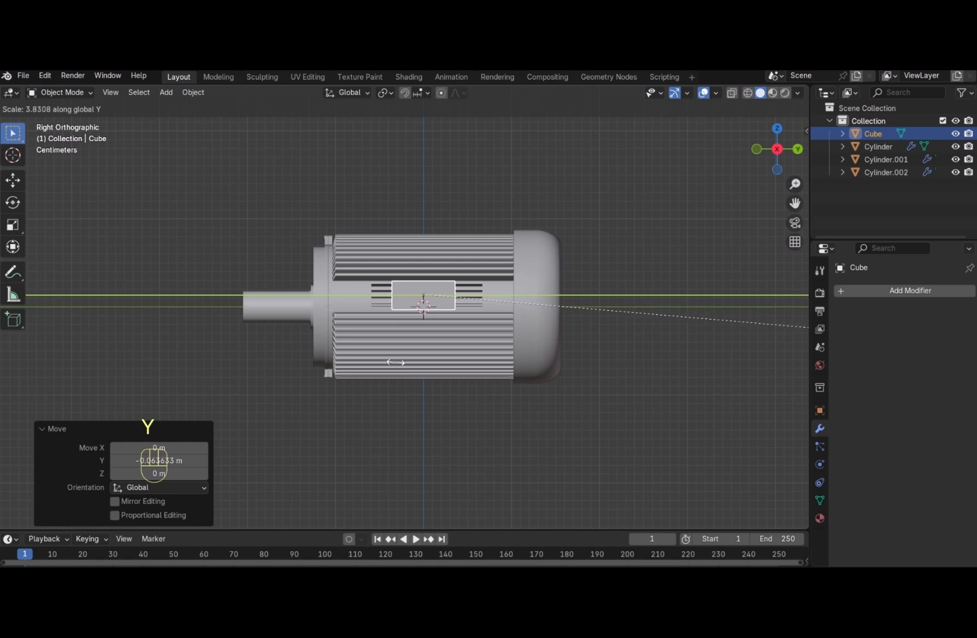
left_click(531, 373)
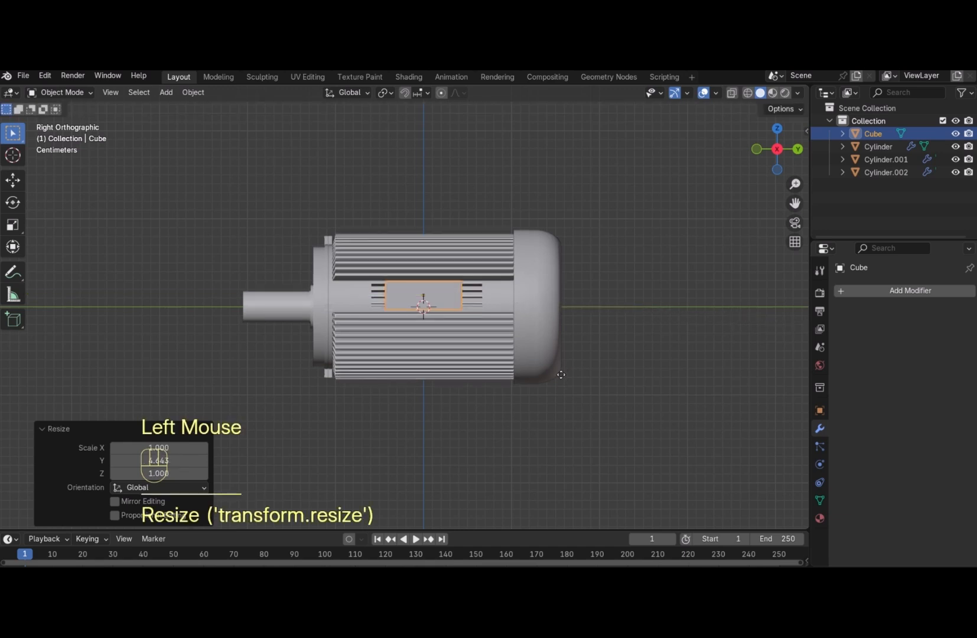
key("g")
key("y")
left_click(566, 379)
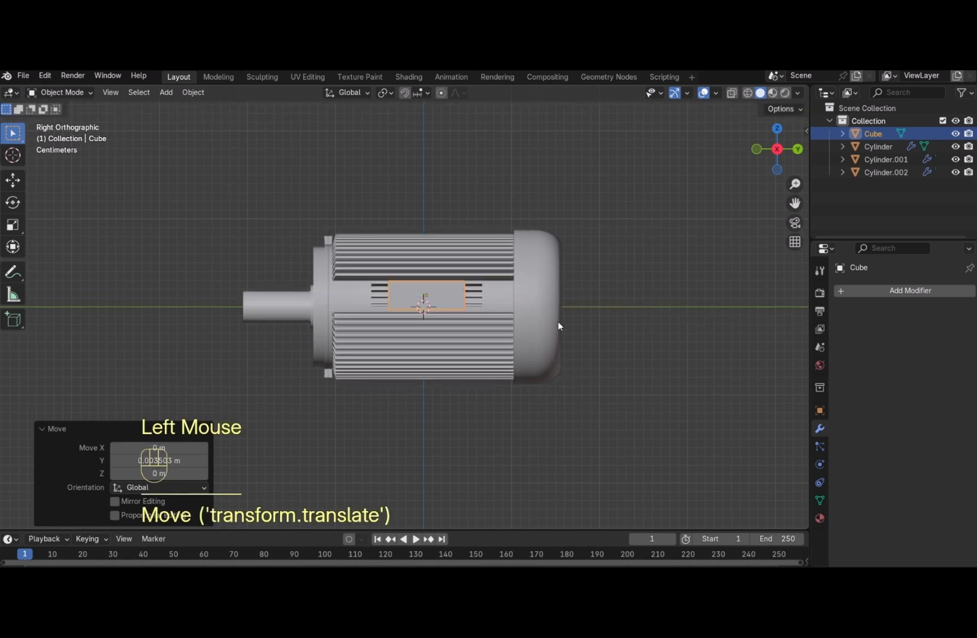
Using the wireframe front view, move the box about -0.021 m along X into the motor's side, then return to solid shading
left_click_drag(777, 149, 715, 168)
left_click(624, 195)
key("KP_1")
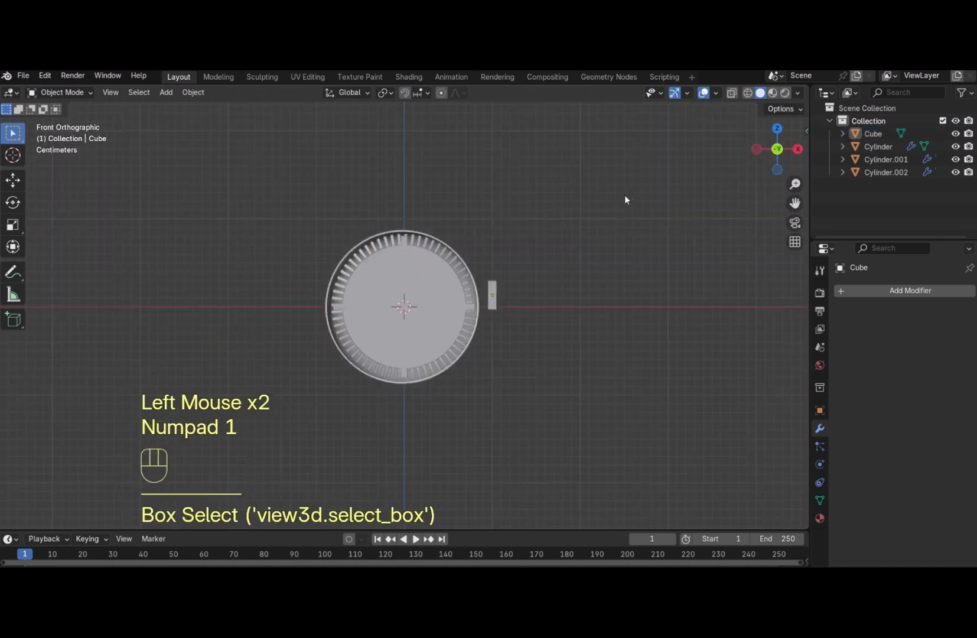
left_click(748, 92)
left_click(515, 307)
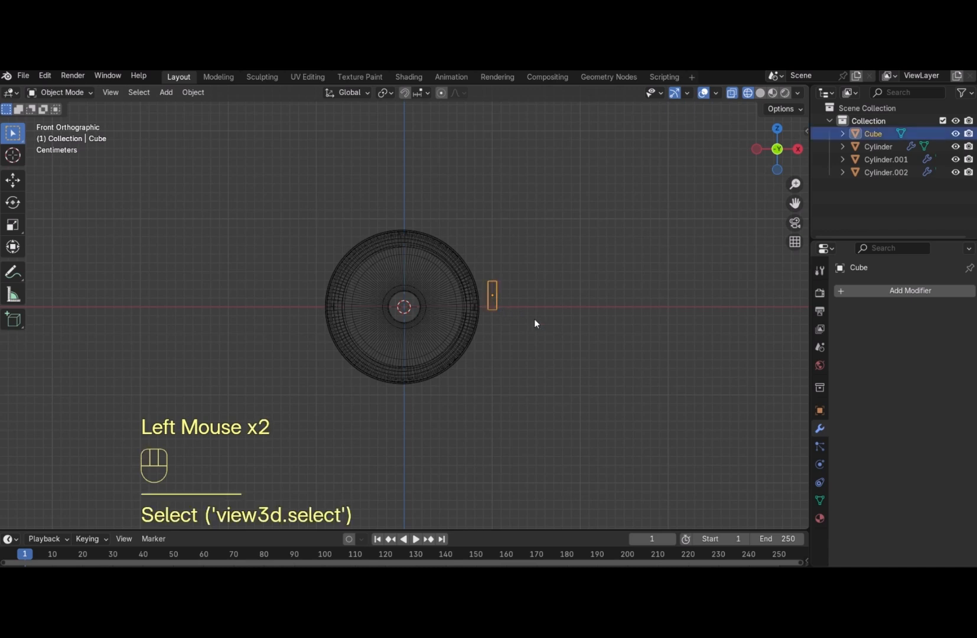
key("g")
key("x")
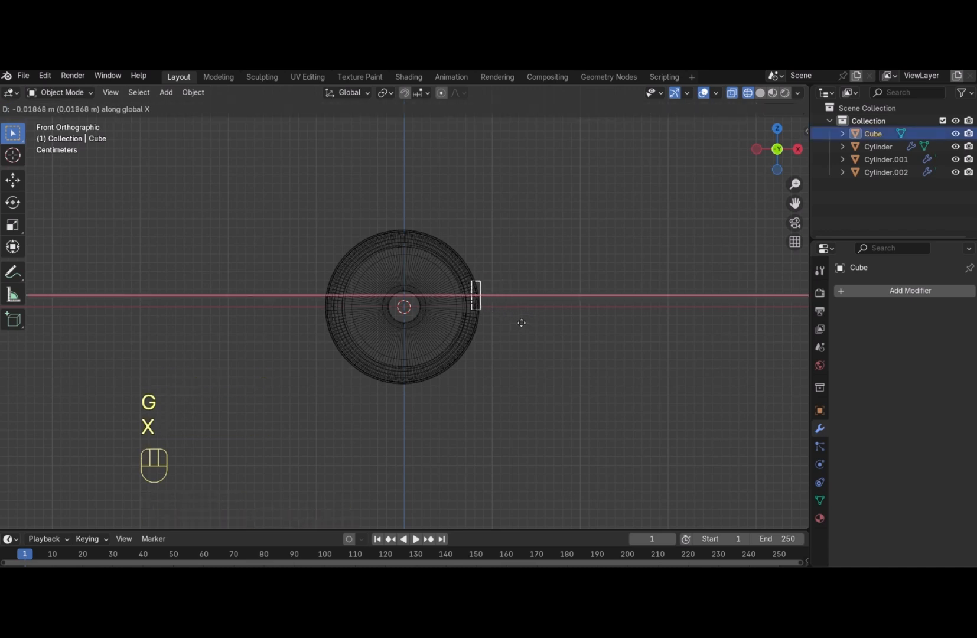
left_click(519, 322)
mouse_move(777, 148)
left_mouse_down()
mouse_move(739, 127)
mouse_move(761, 146)
left_mouse_up()
left_click(761, 93)
key("r")
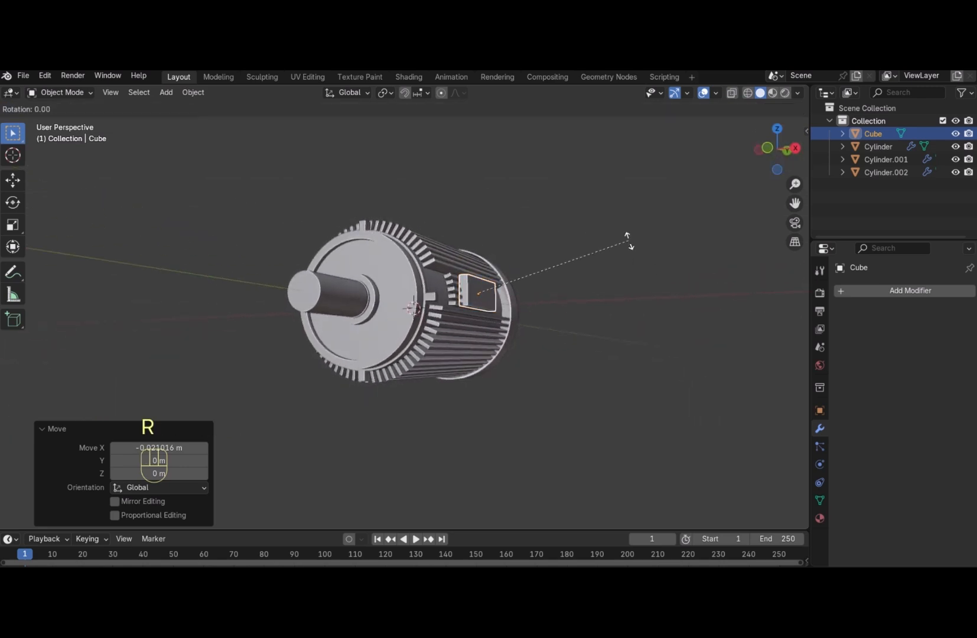
right_click(628, 229)
key("r")
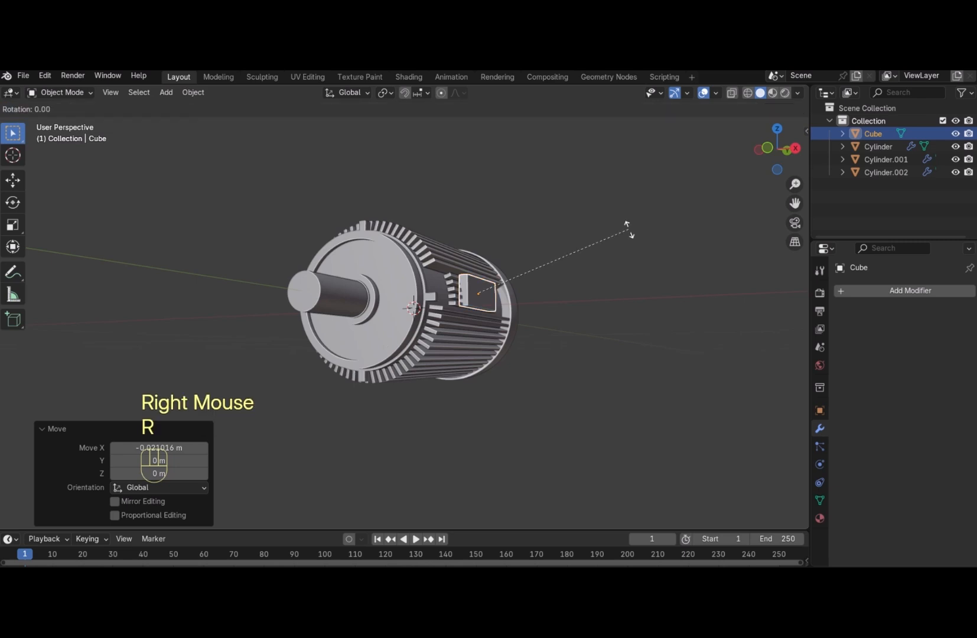
key("x")
right_click(628, 228)
Rotate the side box slightly about the Y axis and scale it by 1.067 along Z
key("r")
key("y")
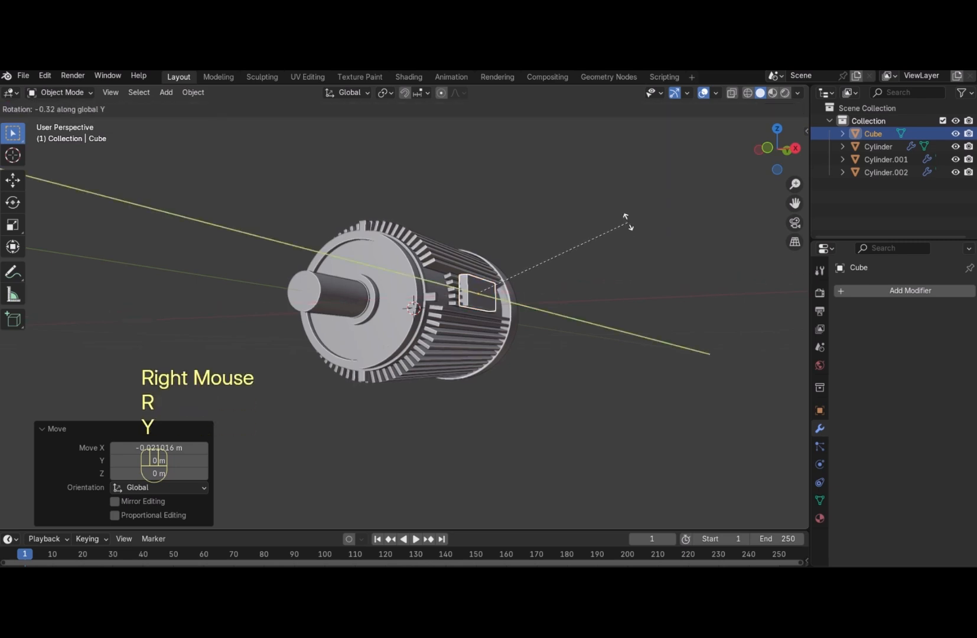
left_click(624, 203)
left_click_drag(768, 155, 611, 251)
key("s")
key("z")
left_click(621, 242)
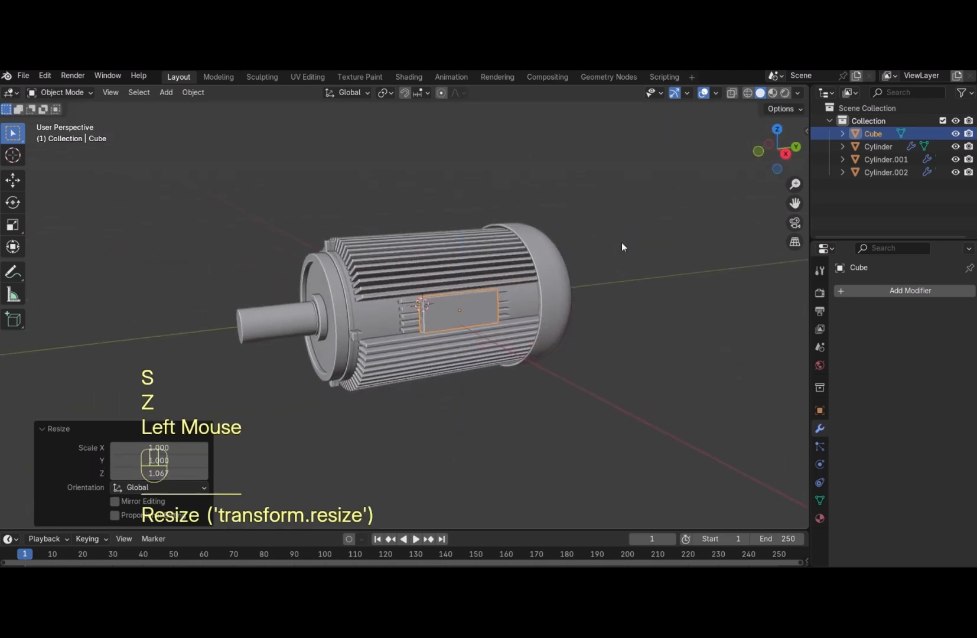
Scale the side box by 1.629 along X and shift it slightly along X
left_click_drag(778, 149, 758, 160)
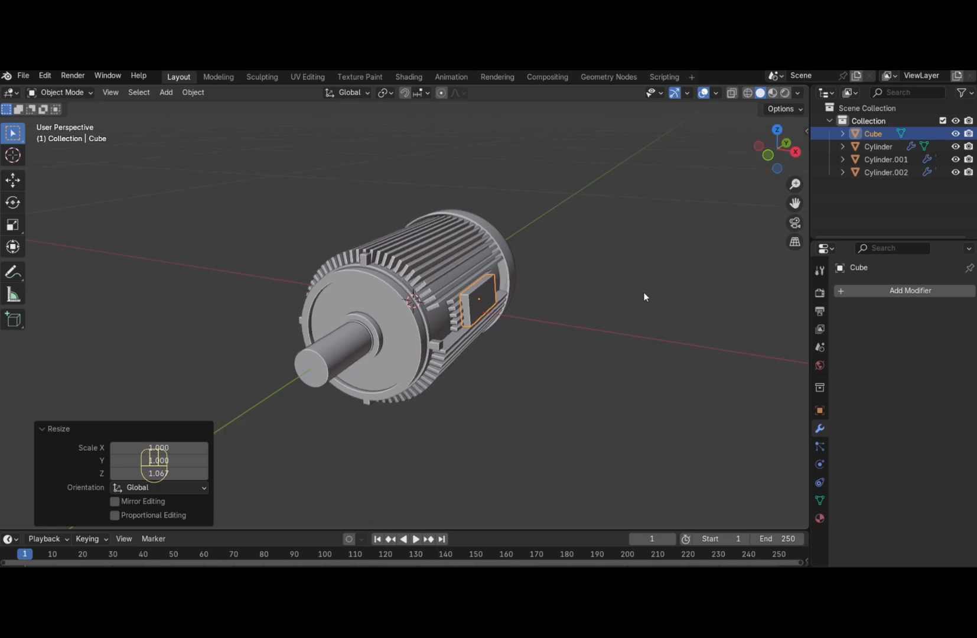
key("s")
key("x")
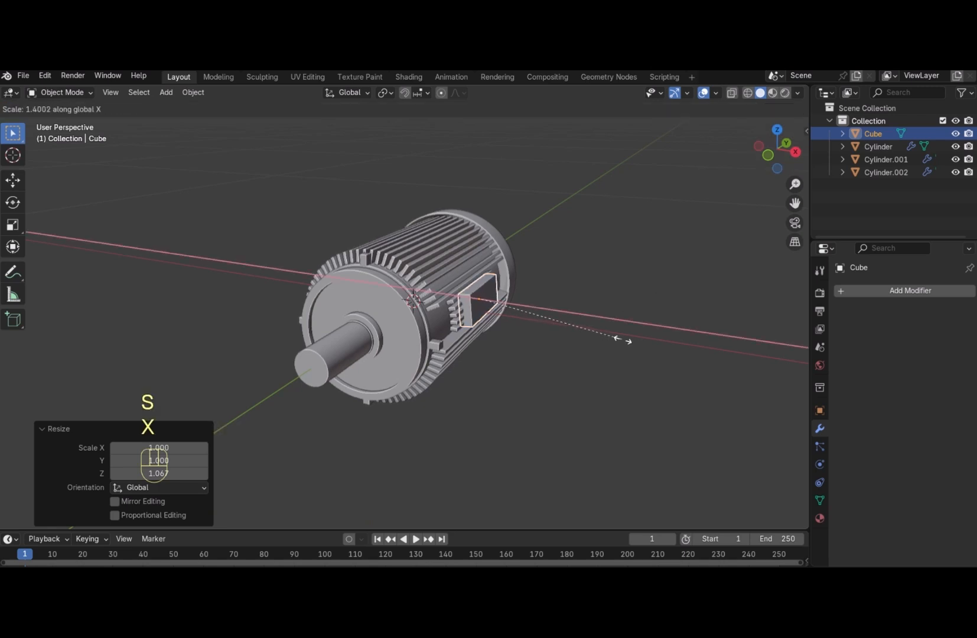
left_click(643, 348)
key("g")
key("x")
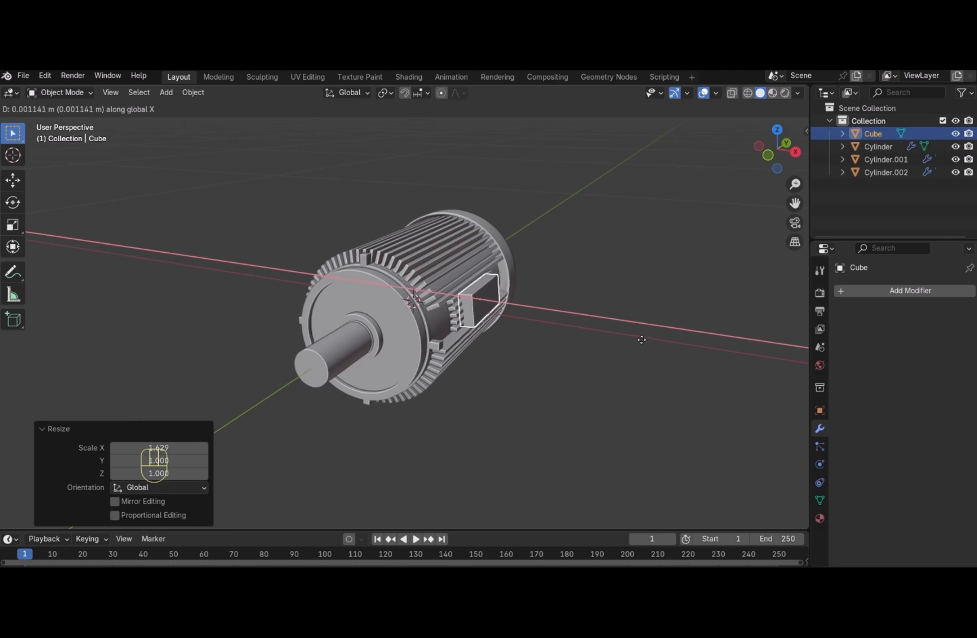
left_click(637, 297)
left_click(631, 296)
Open the side box's mesh for editing with edge selection
scroll(629, 296, "up", 3)
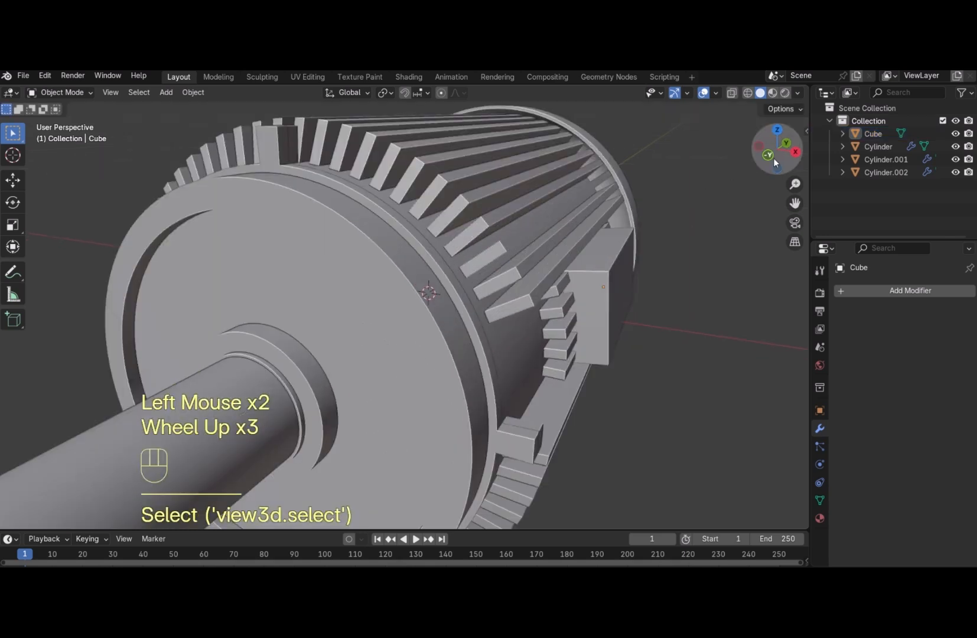
left_click_drag(773, 158, 776, 152)
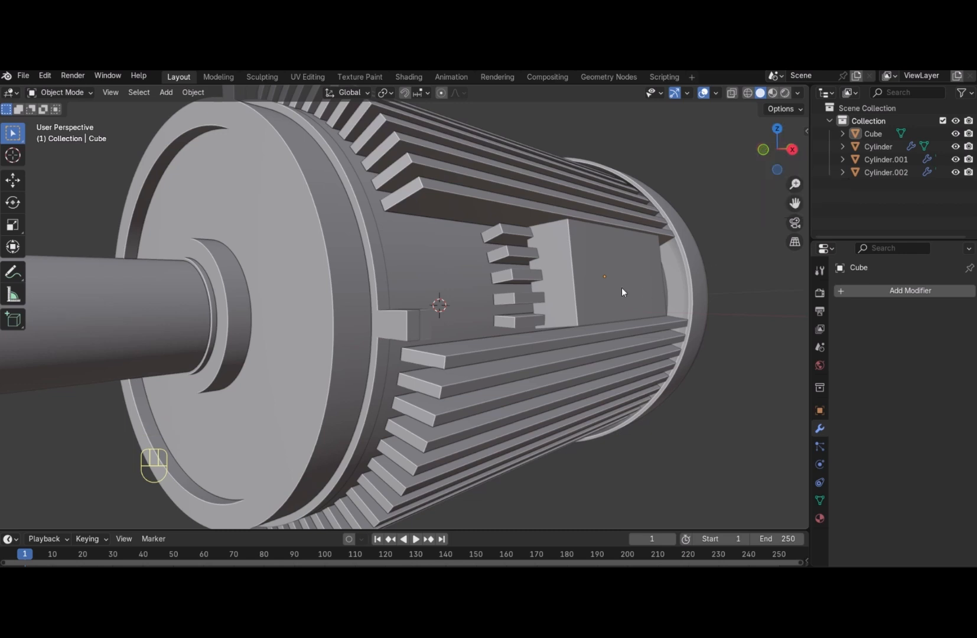
left_click(600, 271)
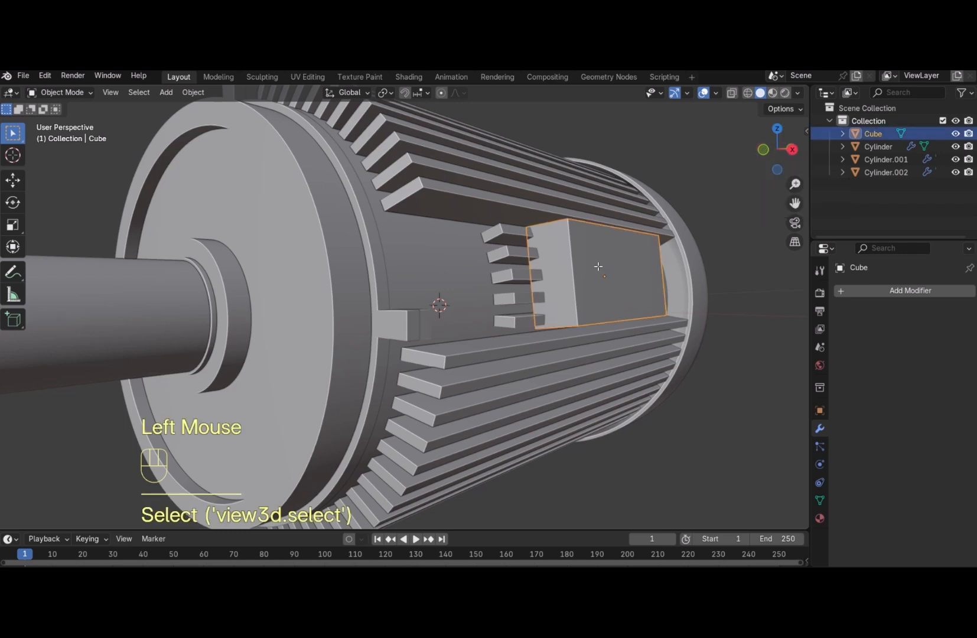
key("Tab")
key("2")
Try beveling the box's four short corner edges with 6 segments and a width of about 0.341 m, then undo it
left_click(555, 226)
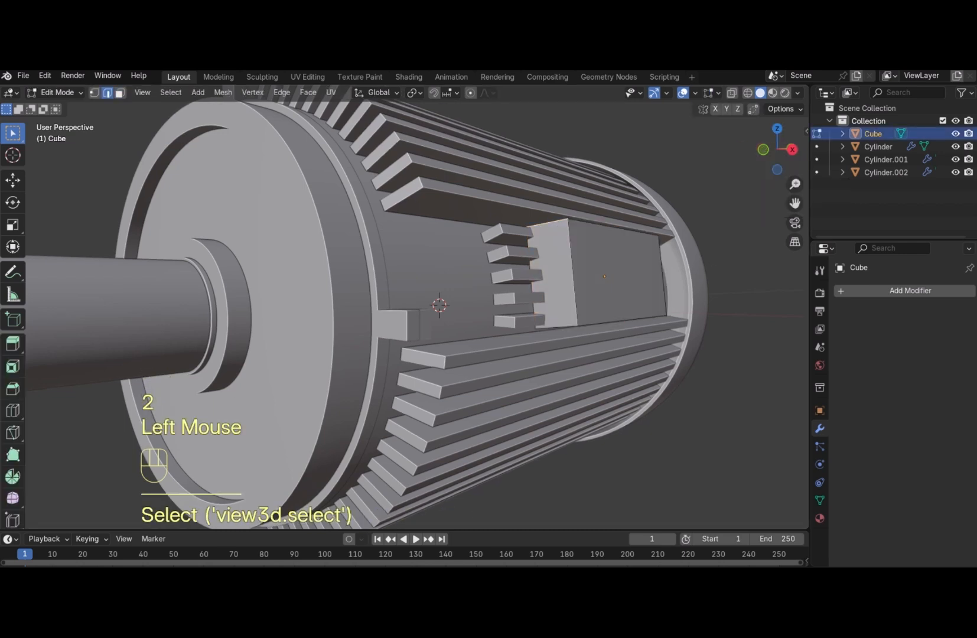
left_click(558, 327, "shift")
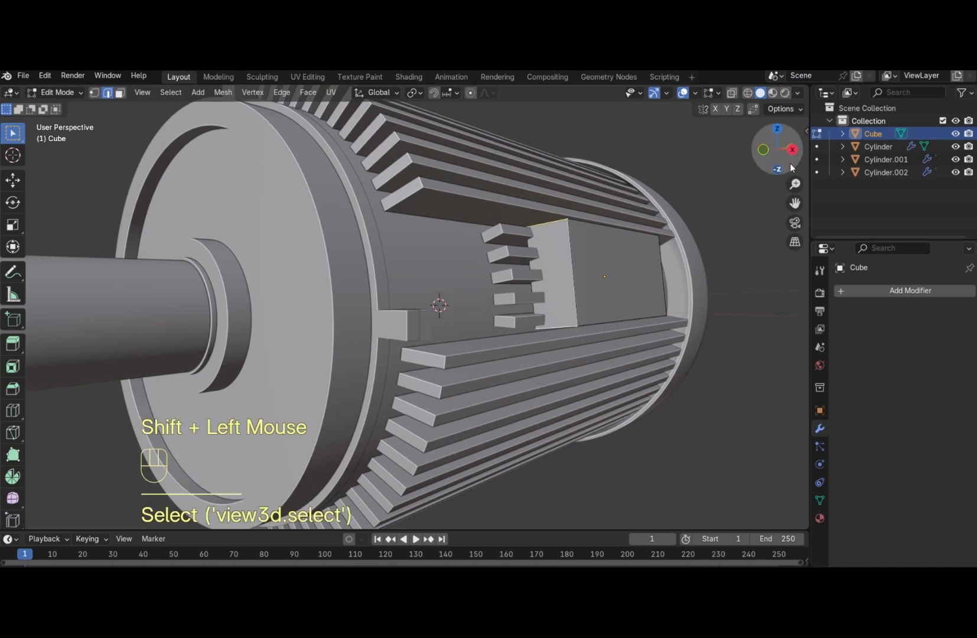
left_click_drag(780, 162, 677, 184)
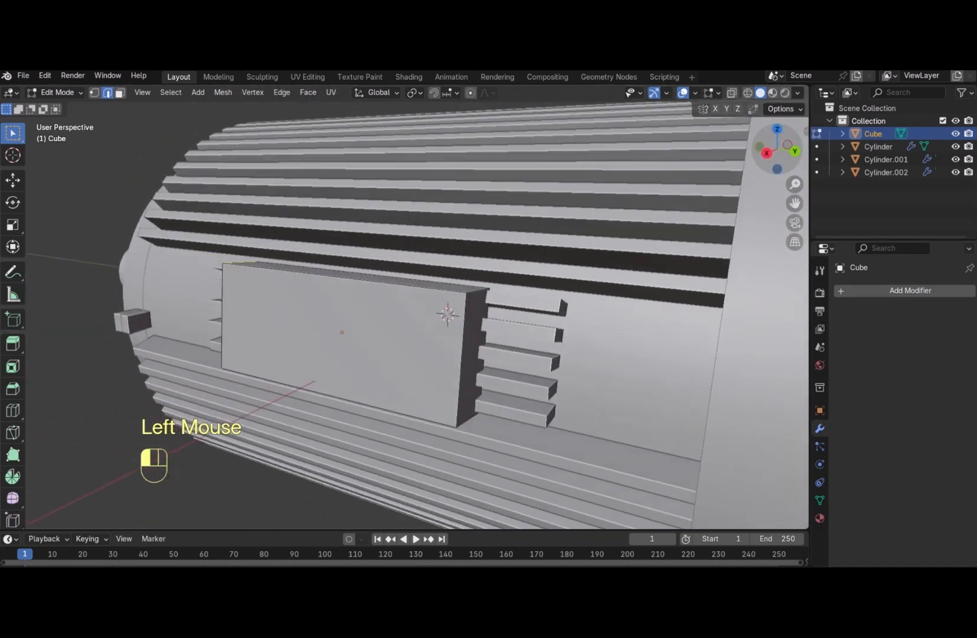
left_click(474, 292, "shift")
left_click(464, 421, "shift")
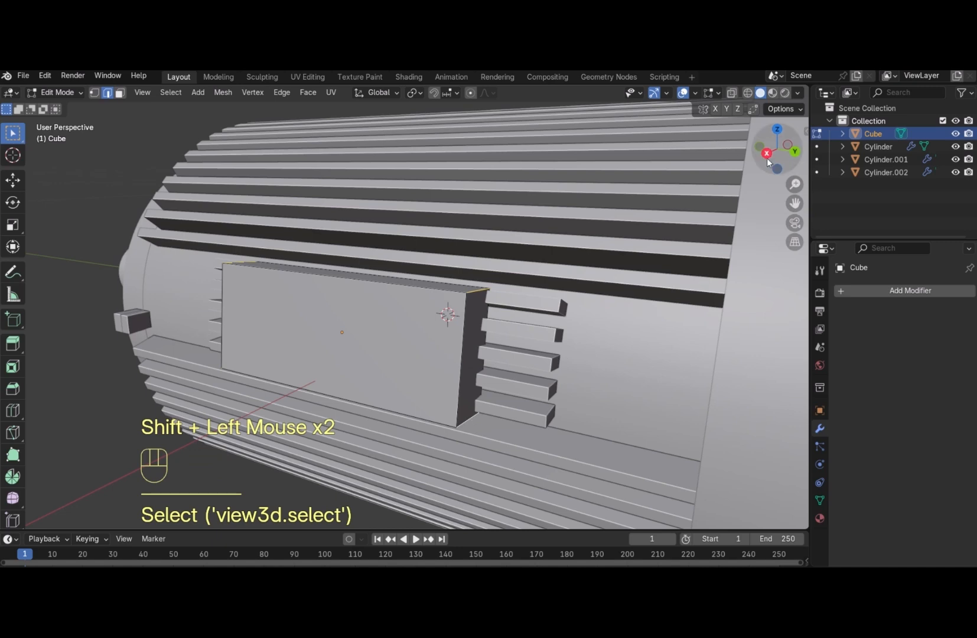
left_click_drag(779, 152, 681, 296)
key("ctrl+b")
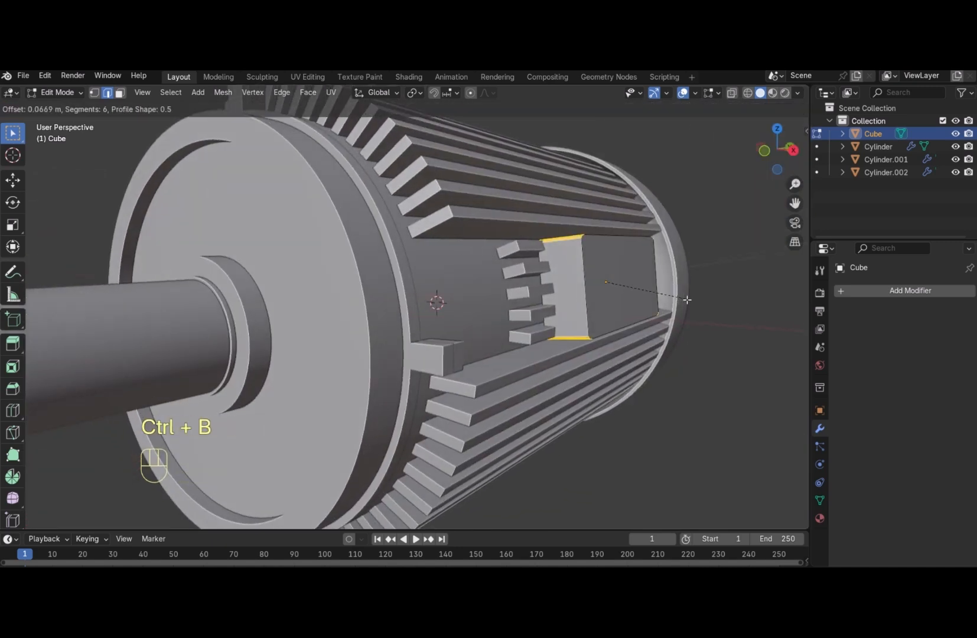
left_click(702, 309)
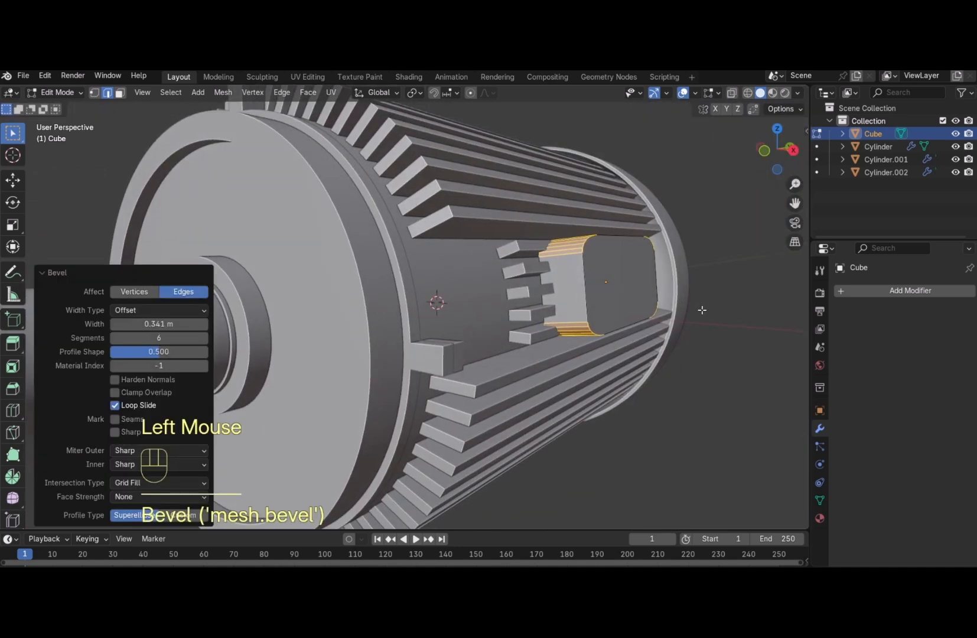
left_click(702, 310)
left_click_drag(768, 126, 789, 150)
key("ctrl+z")
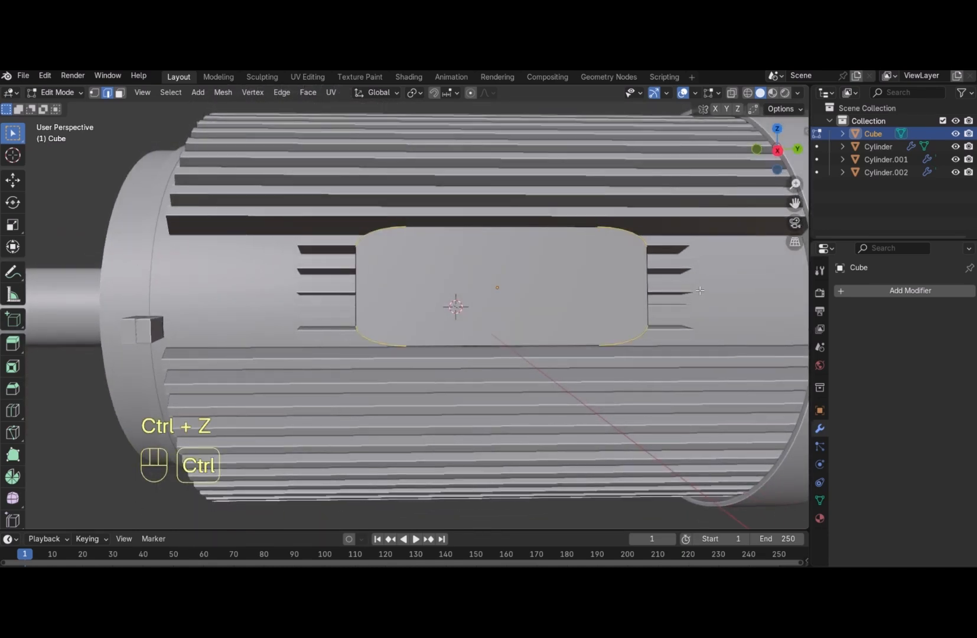
key("ctrl+z")
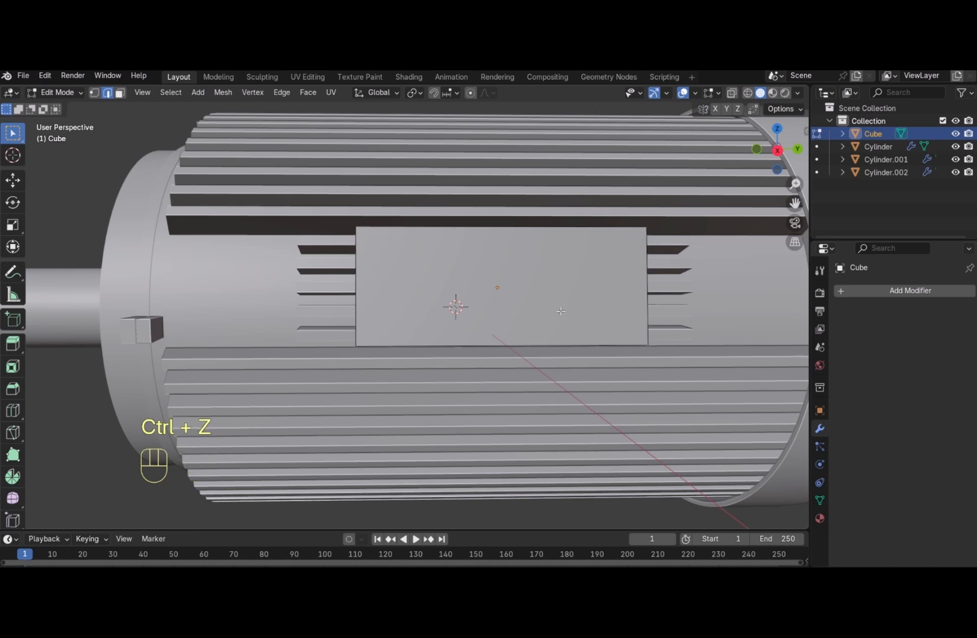
Add a centered loop cut across the box's length and bevel it with 1 segment and a width of about 0.801 m
key("ctrl+r")
double_click(505, 231)
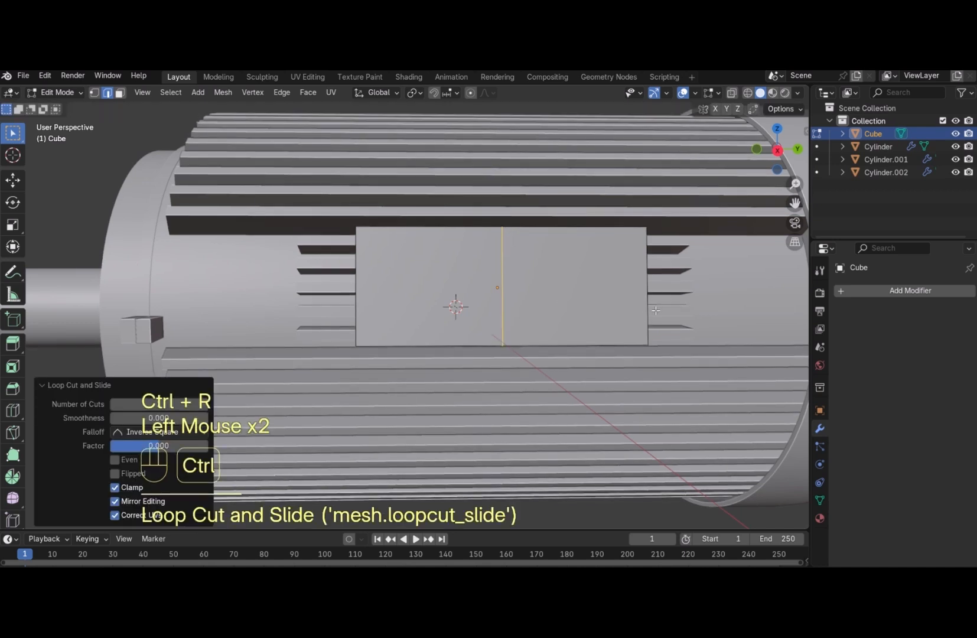
key("ctrl+b")
scroll(681, 318, "down", 4)
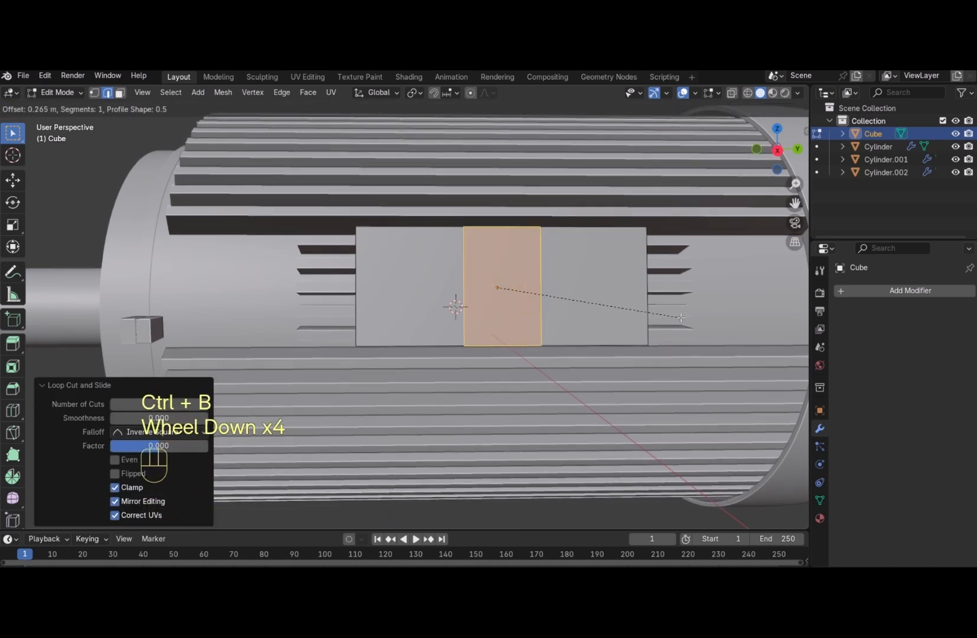
left_click(727, 326)
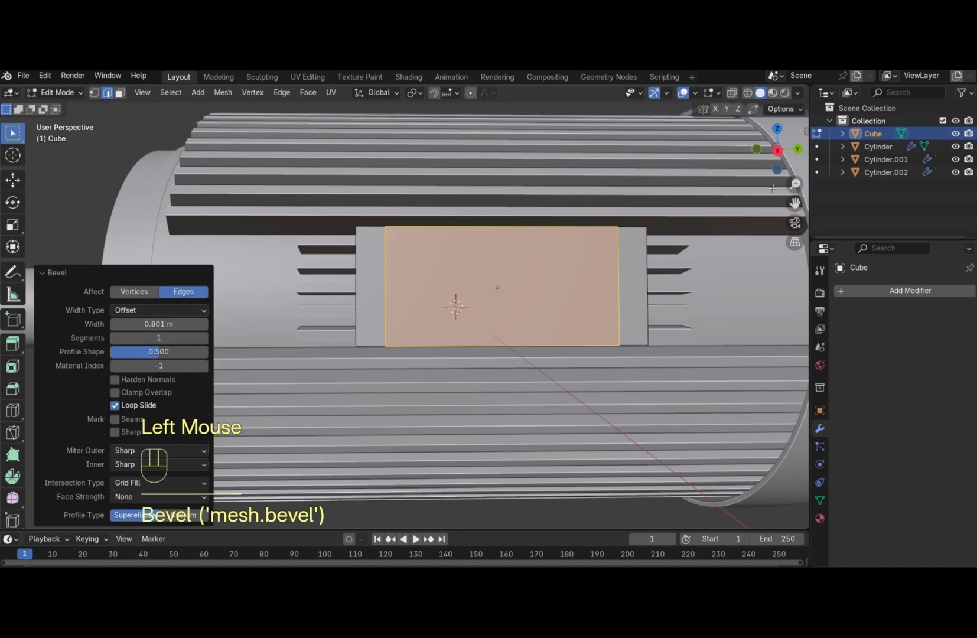
Bevel the box's four short corner edges with 25 segments and a width of about 0.411 m, then leave mesh editing
mouse_move(772, 156)
left_mouse_down()
mouse_move(797, 172)
mouse_move(757, 149)
mouse_move(747, 115)
mouse_move(778, 159)
left_mouse_up()
left_click(432, 306)
left_click(434, 416, "shift")
left_click(675, 282, "shift")
left_click(594, 251, "shift")
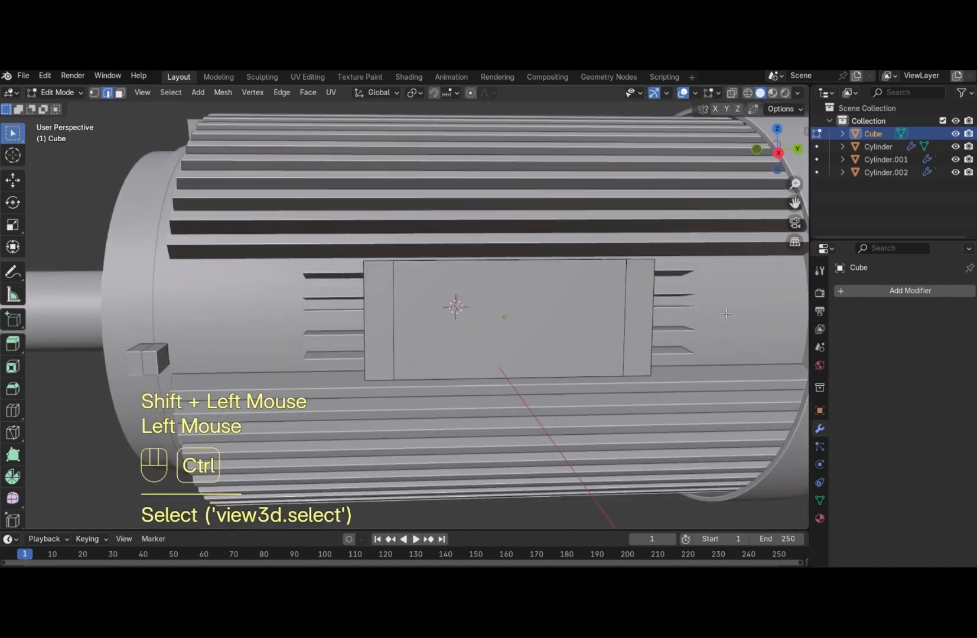
key("ctrl+b")
scroll(727, 314, "up", 5)
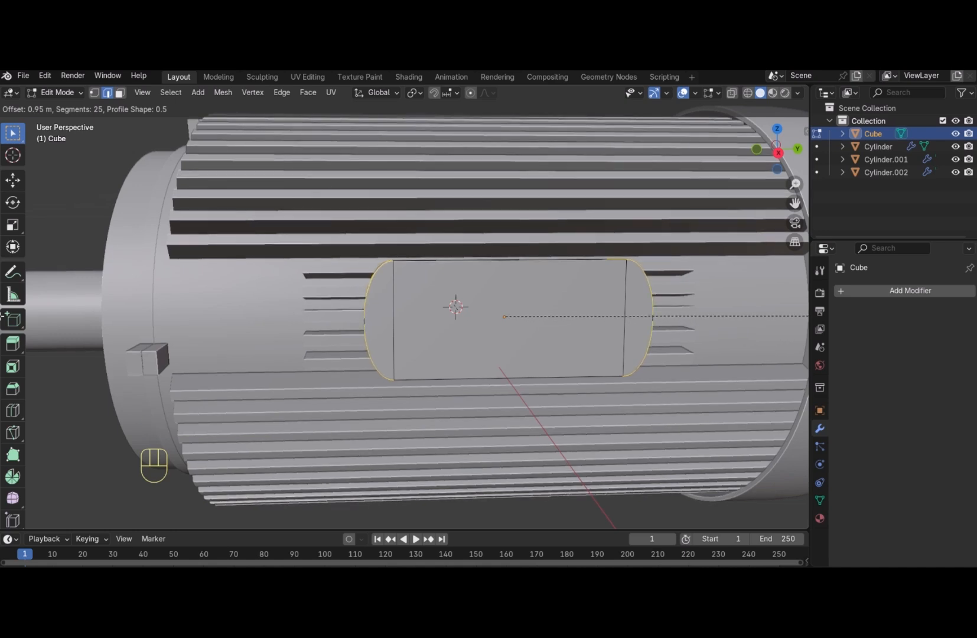
left_click(764, 347)
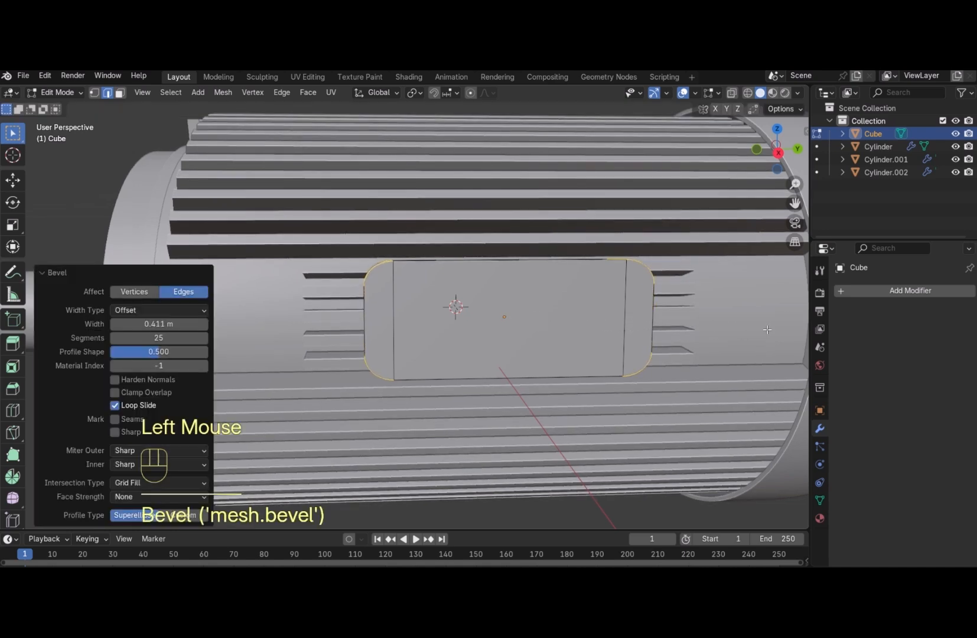
left_click_drag(774, 155, 801, 154)
left_click(735, 267)
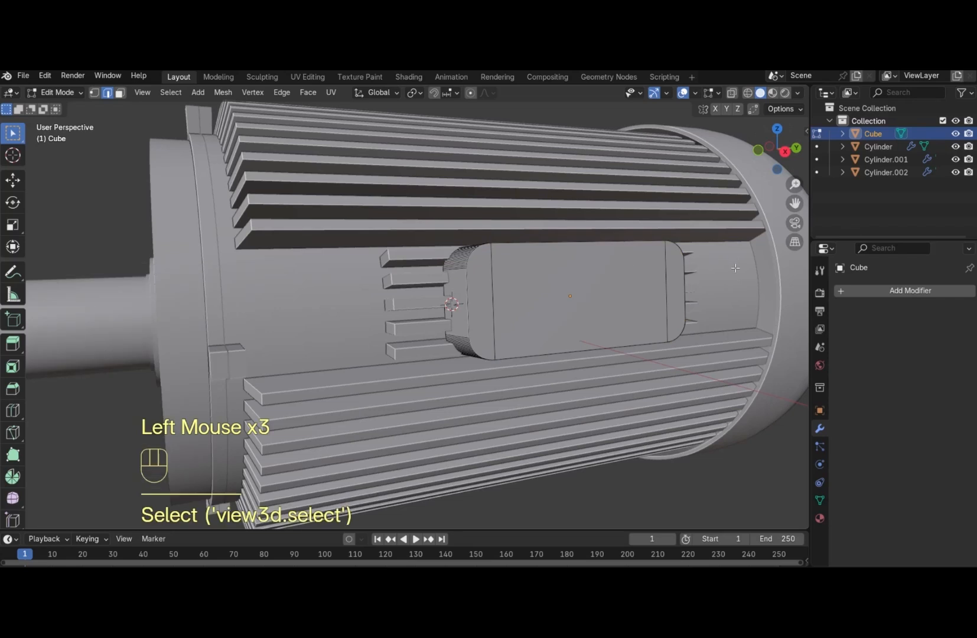
key("Tab")
Add one loop cut around the rounded box's side walls and move it slightly outward along X
scroll(735, 264, "down", 2)
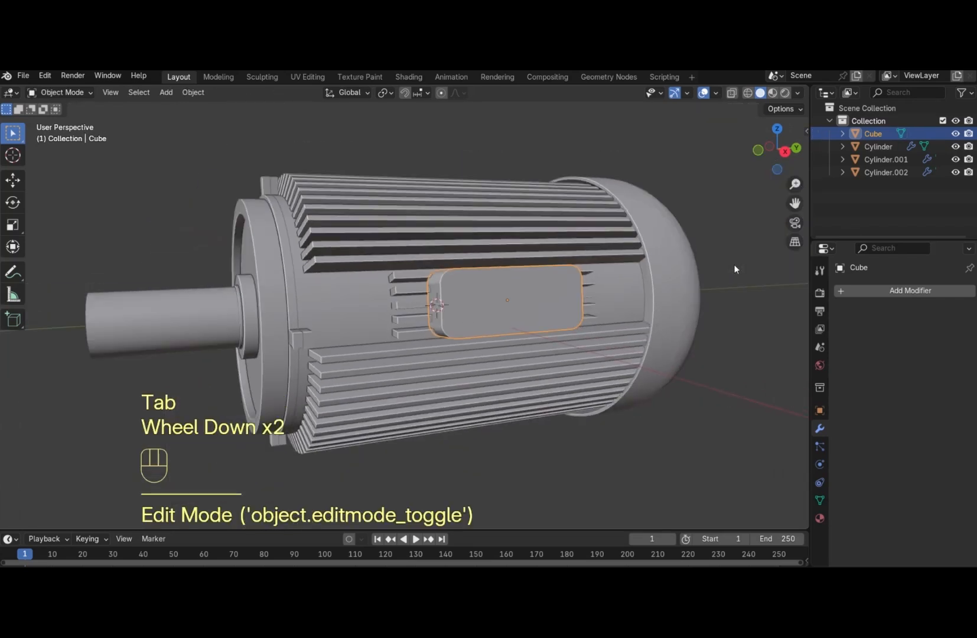
left_click_drag(772, 171, 769, 164)
key("Tab")
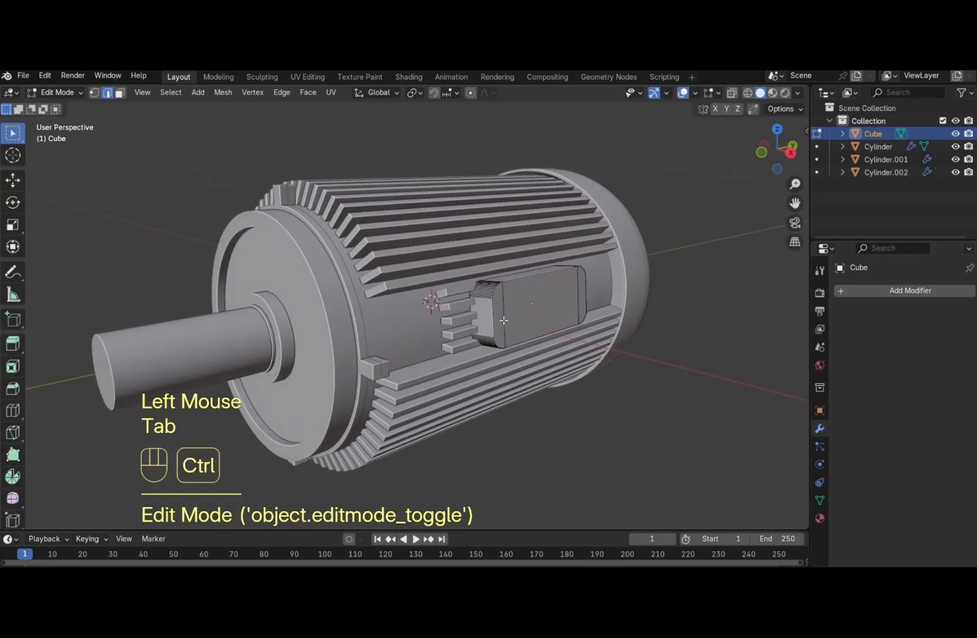
key("ctrl+r")
left_click(487, 293)
left_click(489, 293)
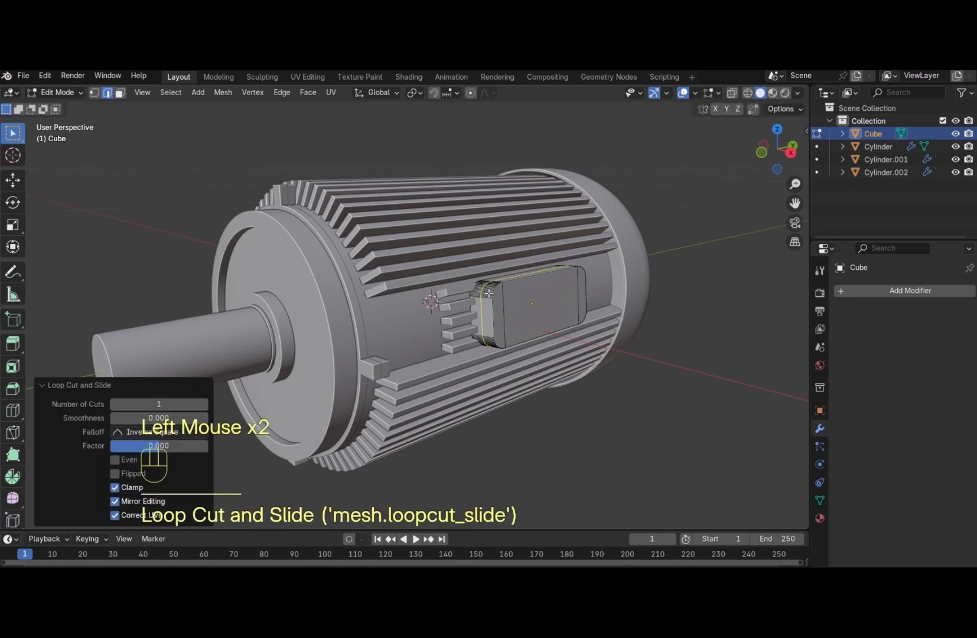
key("g")
key("x")
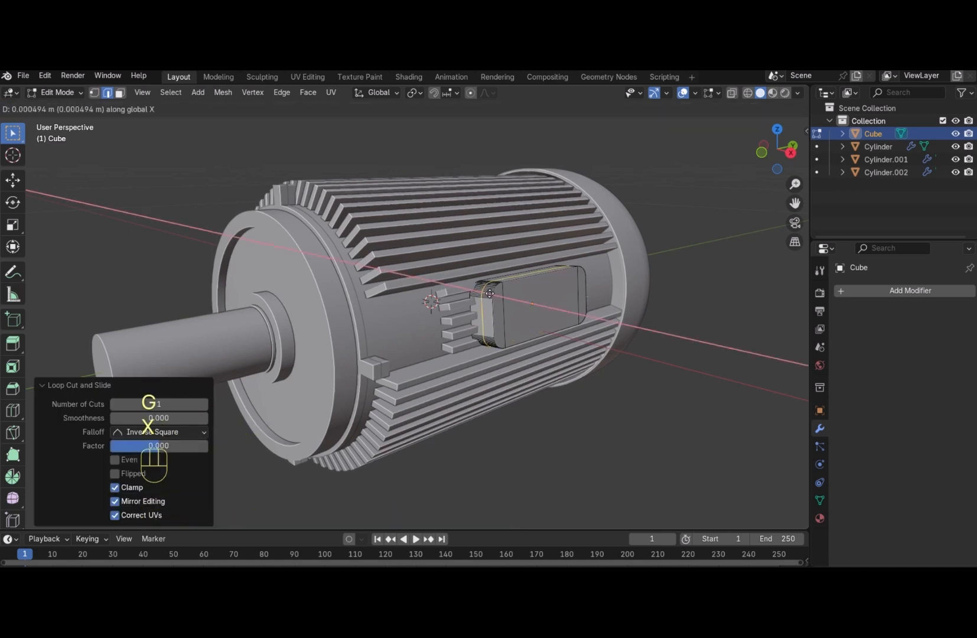
left_click(492, 295)
left_click(568, 299)
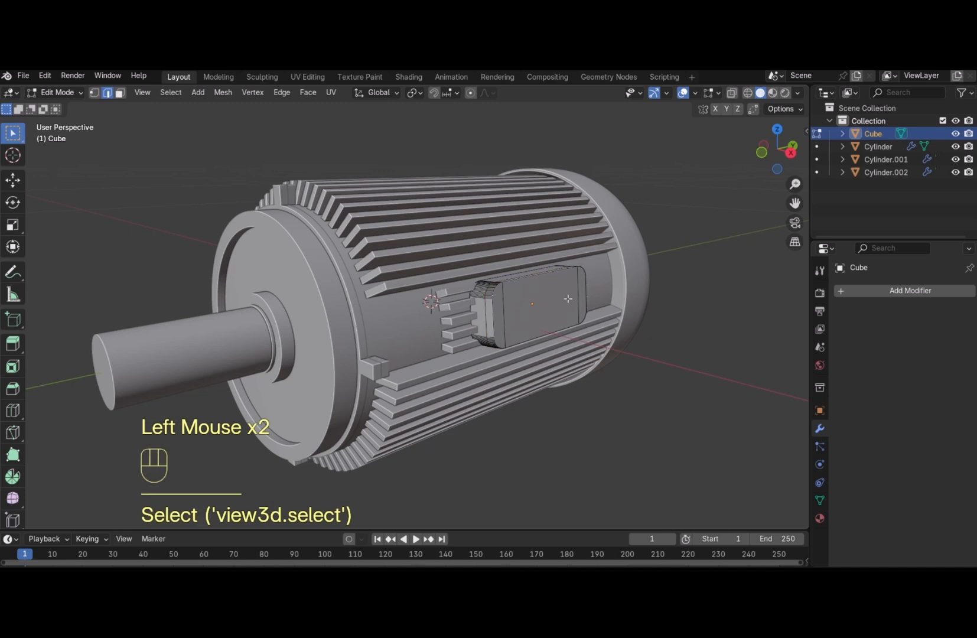
Isolate the box in local view and display it in wireframe from the front, staying in mesh editing
key("Tab")
key("Tab")
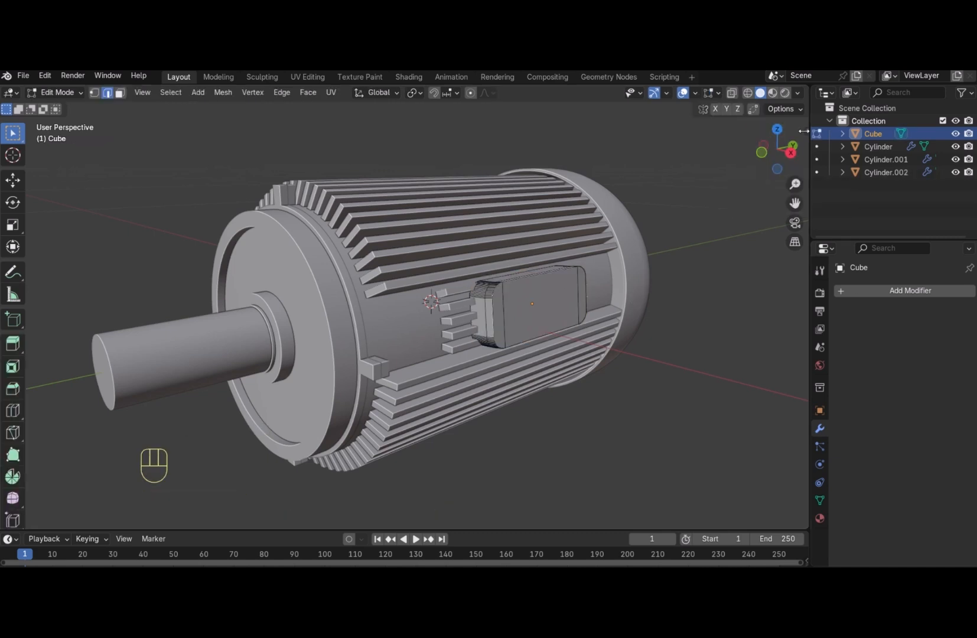
left_click_drag(781, 149, 707, 252)
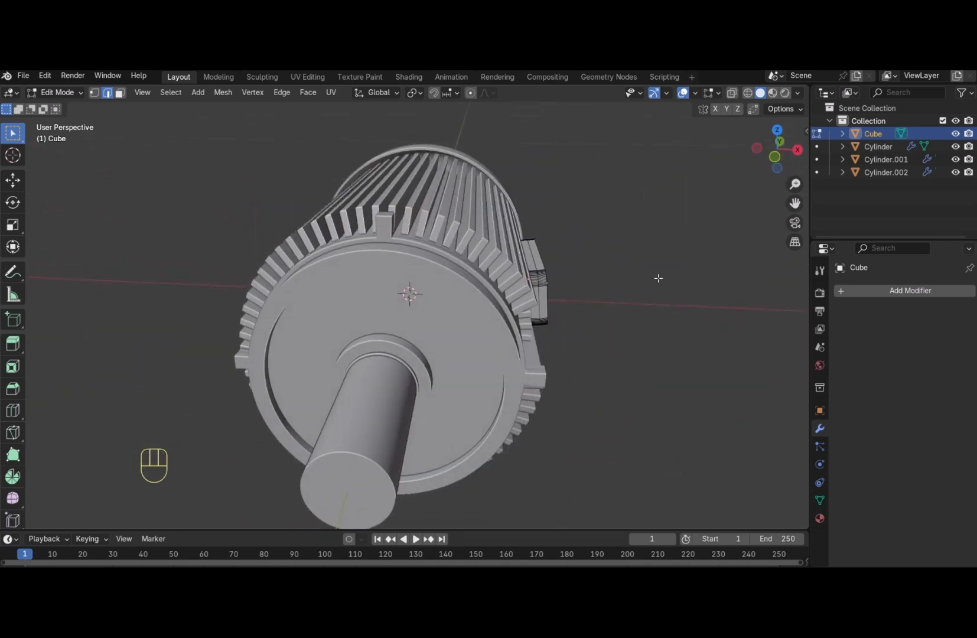
key("slash")
key("KP_1")
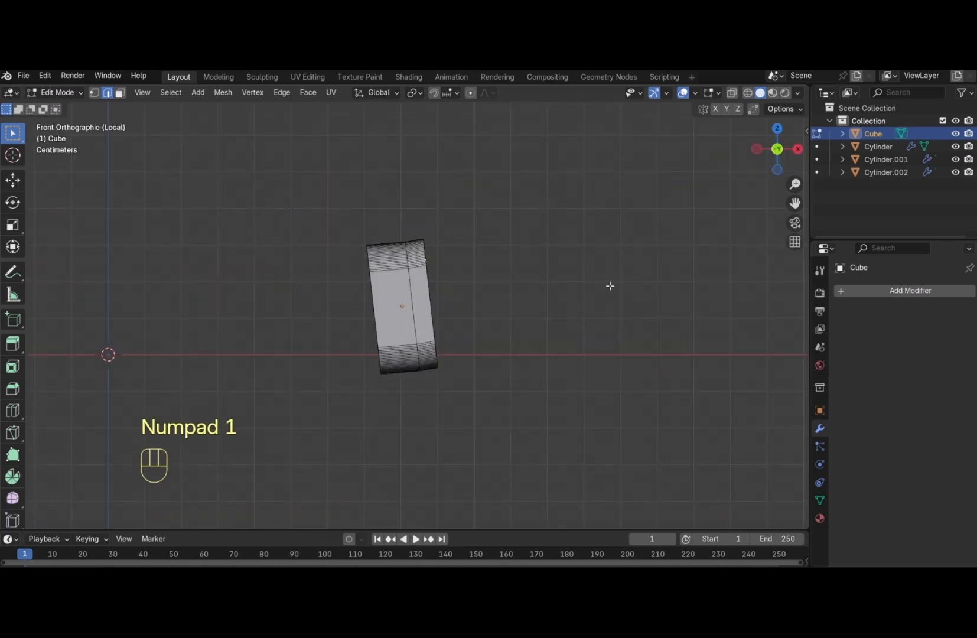
left_click(748, 93)
Separate the box's outward-facing faces beyond the side loop cut into their own lid object
left_click_drag(417, 182, 468, 272)
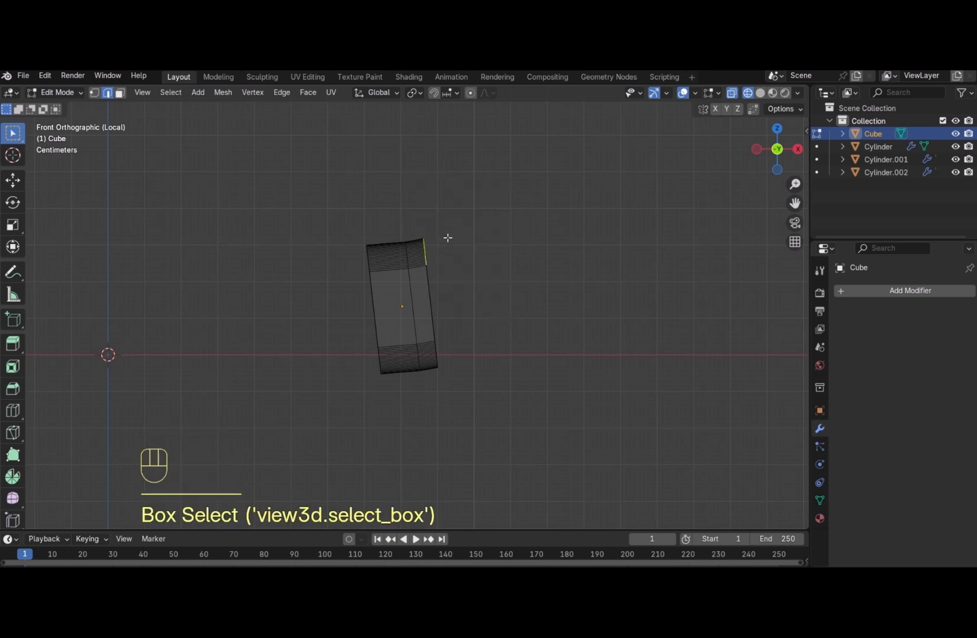
key("3")
left_click_drag(414, 206, 466, 291, "shift")
left_click_drag(423, 224, 481, 372, "shift")
left_click_drag(768, 157, 789, 159)
key("p")
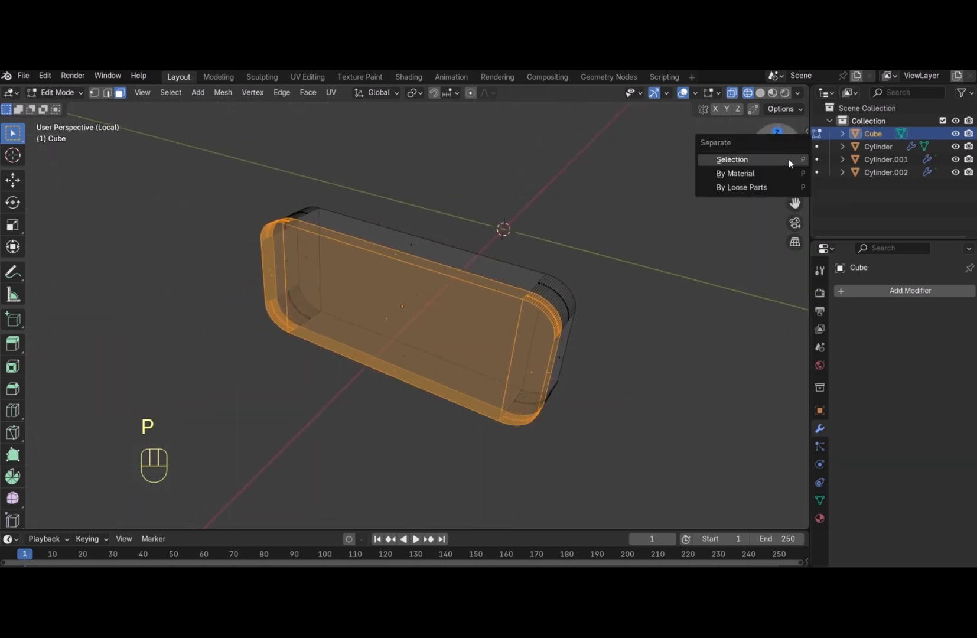
left_click(788, 159)
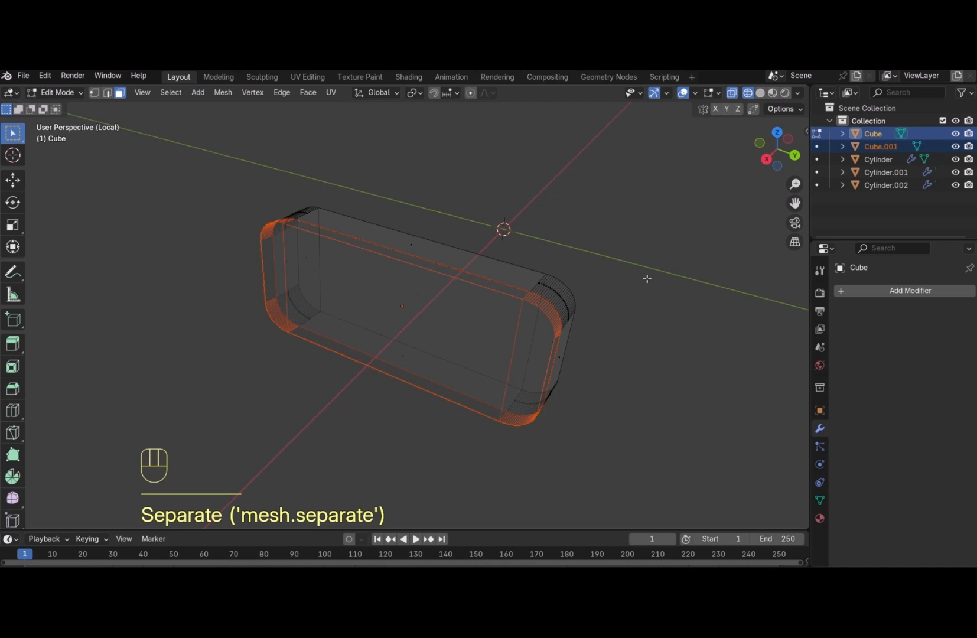
Leave mesh editing and local view, and return the whole motor to solid shading
key("Tab")
key("slash")
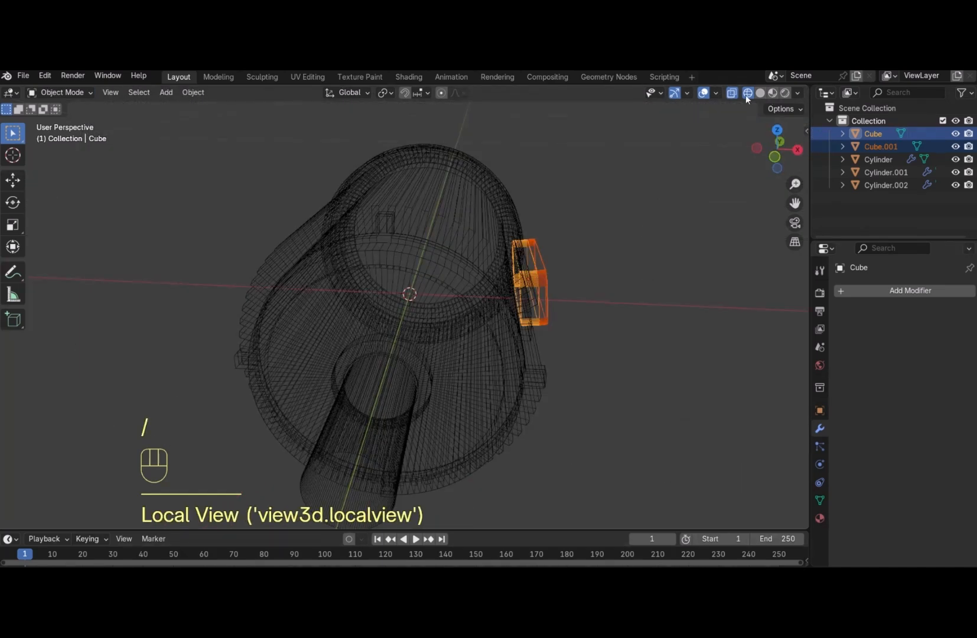
left_click(761, 93)
left_click(687, 274)
mouse_move(777, 149)
left_mouse_down()
mouse_move(688, 198)
mouse_move(628, 141)
mouse_move(655, 148)
mouse_move(655, 274)
left_mouse_up()
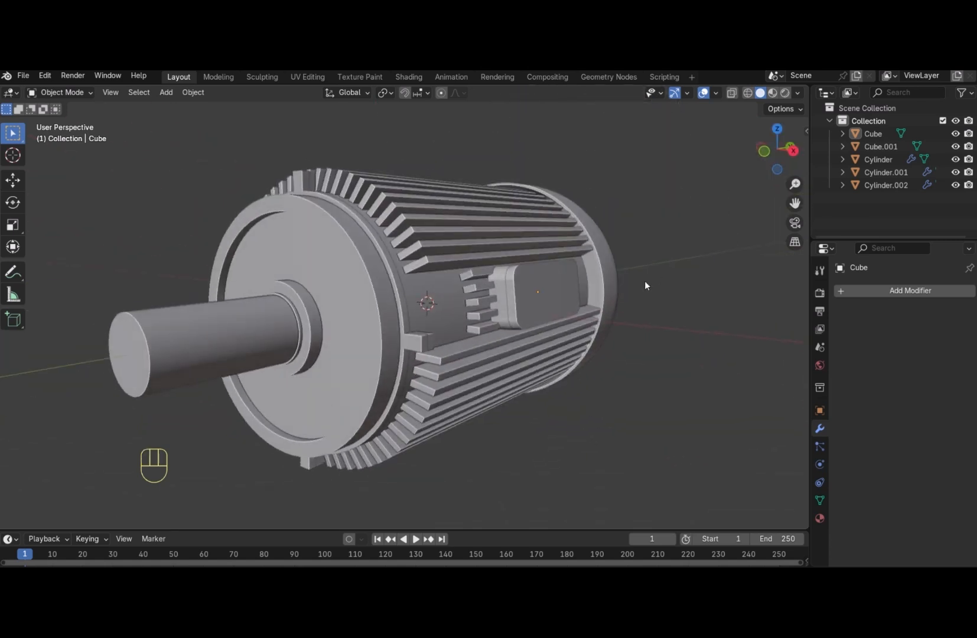
Add a cube, scale it to about 0.010, and raise it about 0.083 m along Z onto the motor body's top
key("KP_1")
left_click_drag(765, 164, 767, 189)
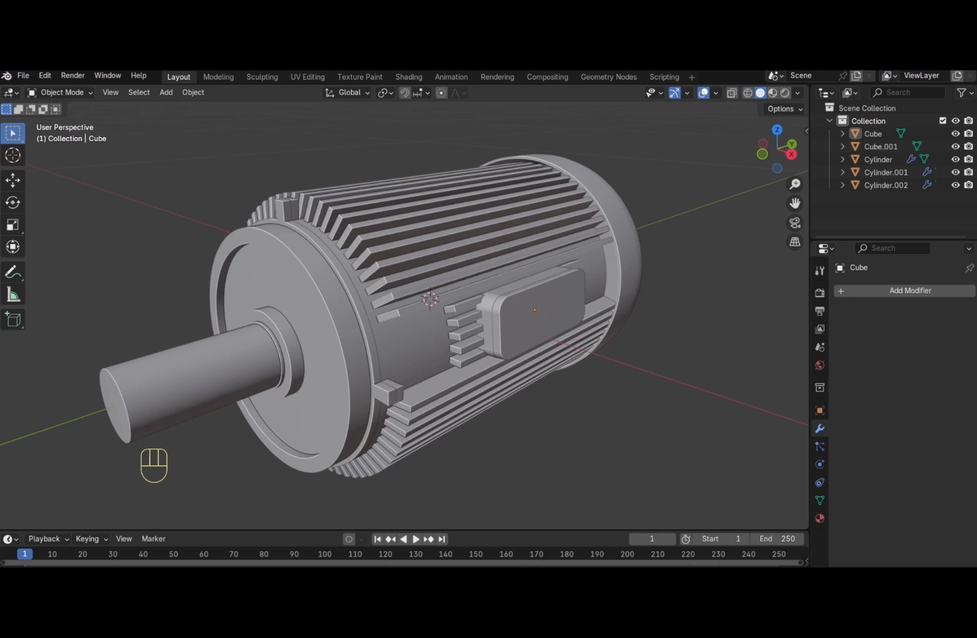
scroll(665, 258, "down", 2)
key("shift+a")
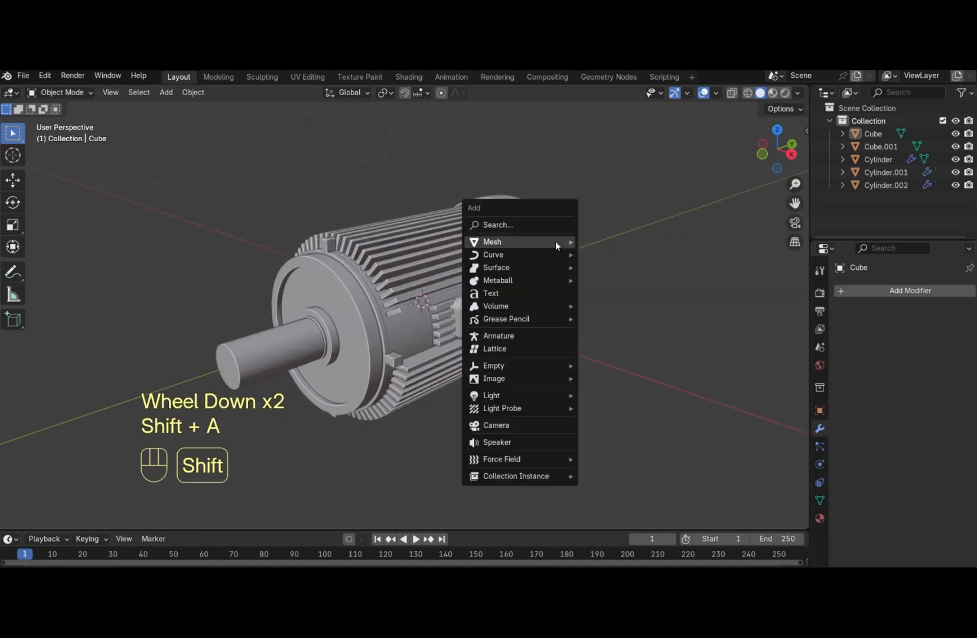
mouse_move(555, 241)
left_click(609, 253)
key("s")
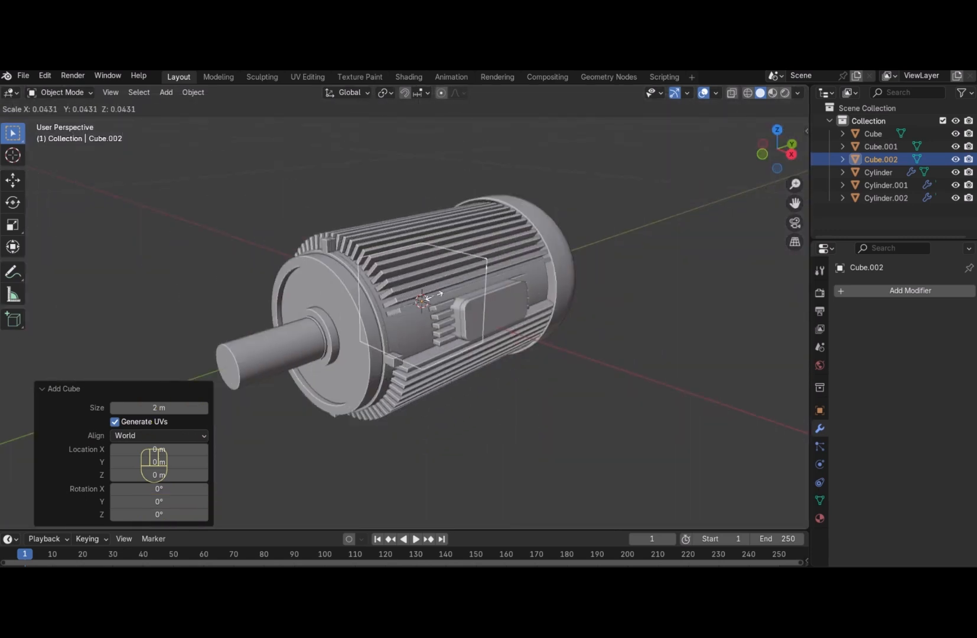
left_click(424, 302)
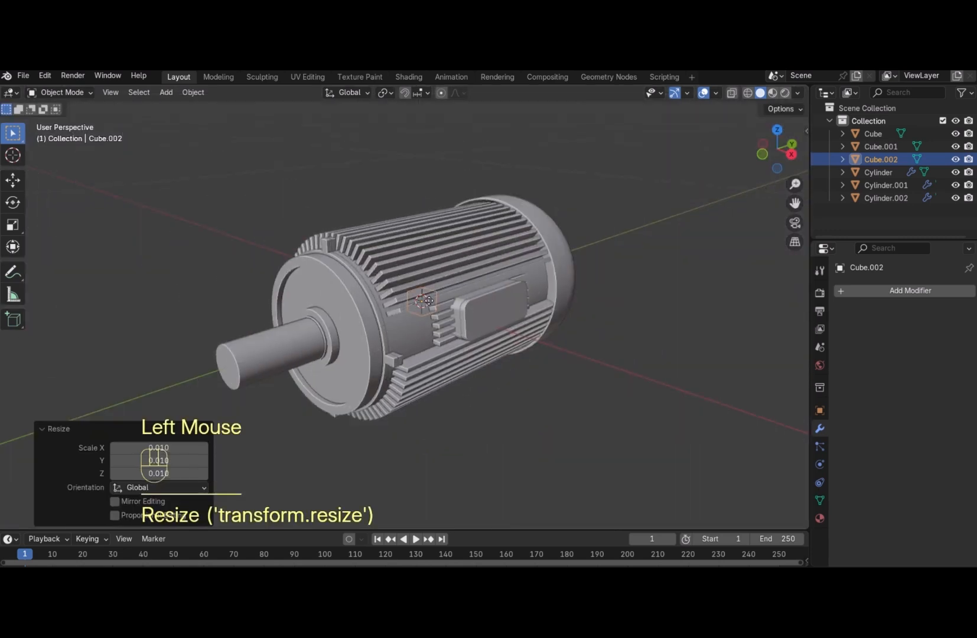
key("g")
key("z")
left_click(435, 218)
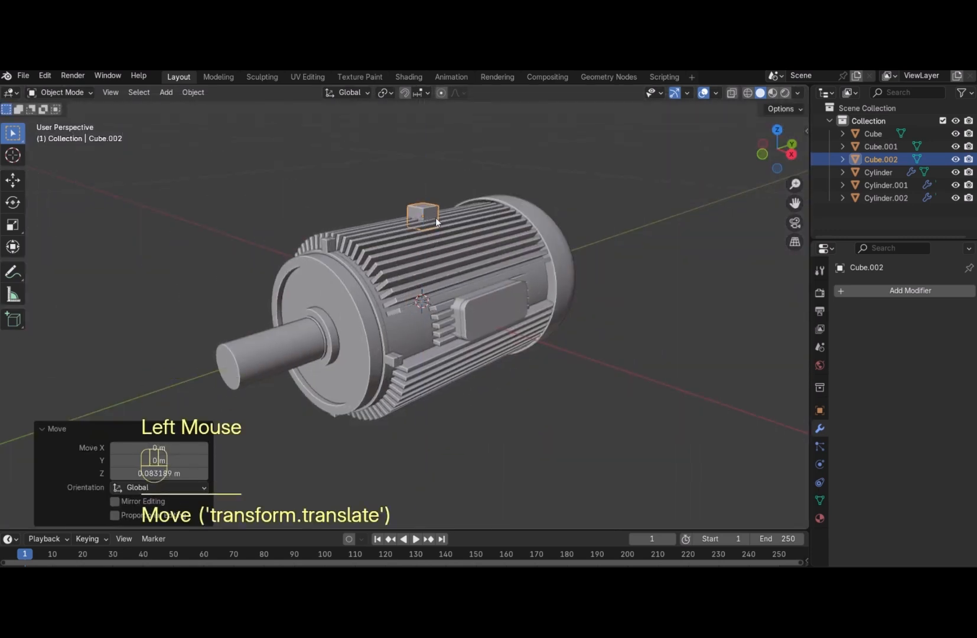
Enlarge the top block uniformly by about 1.63 and flatten it to about 0.488 along Z
key("s")
left_click(553, 265)
key("s")
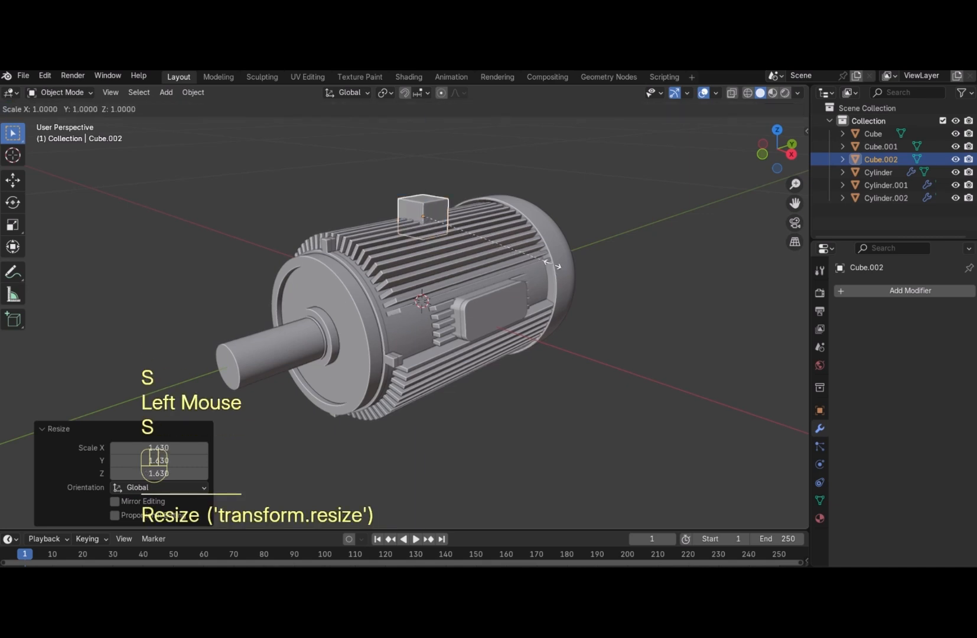
key("z")
left_click(483, 246)
Stretch the top block by about 1.483 along X and about 2.834 along Y
key("KP_1")
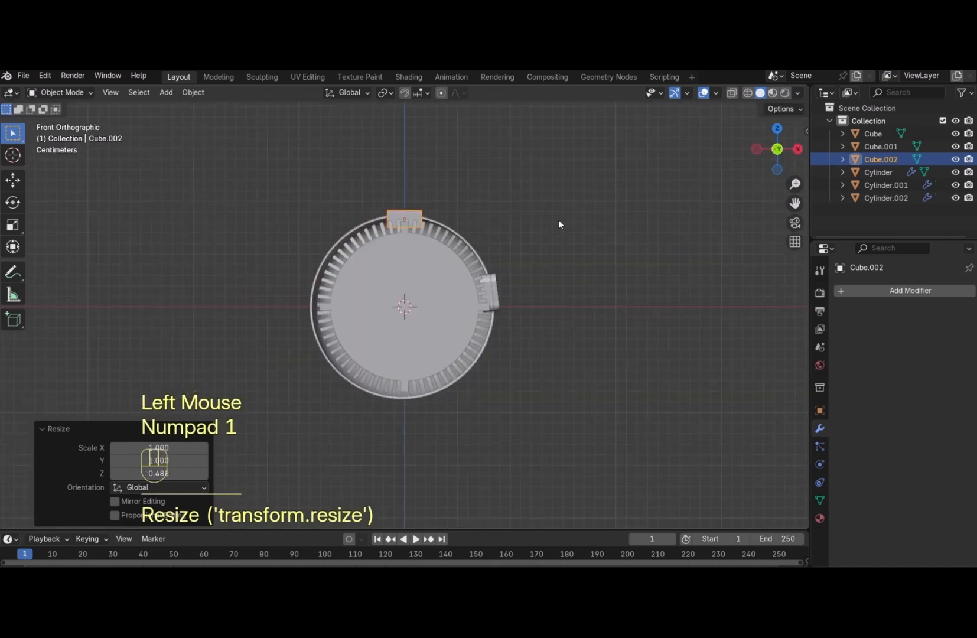
key("s")
key("x")
left_click(615, 240)
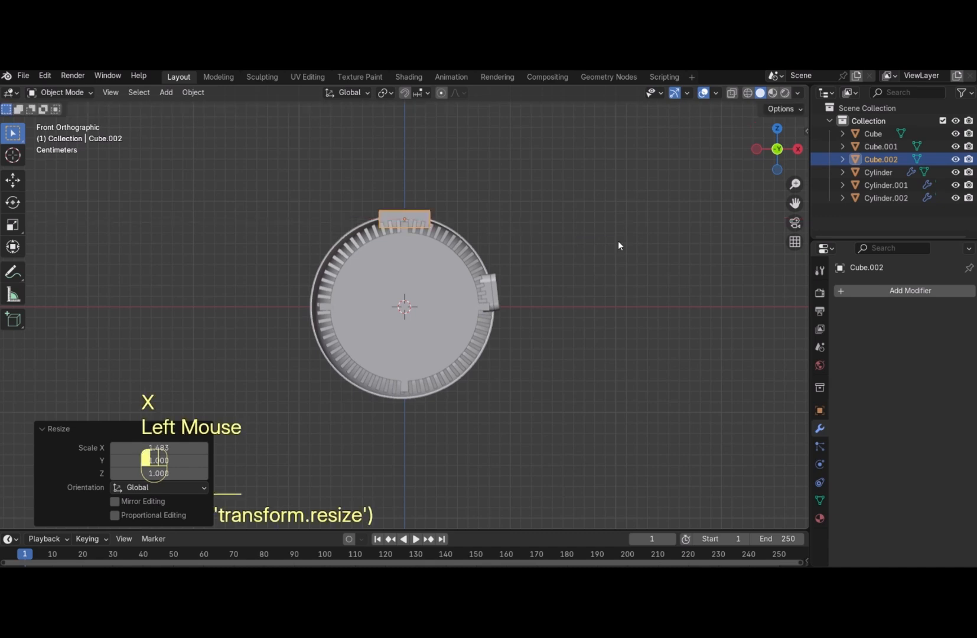
left_click_drag(763, 155, 766, 159)
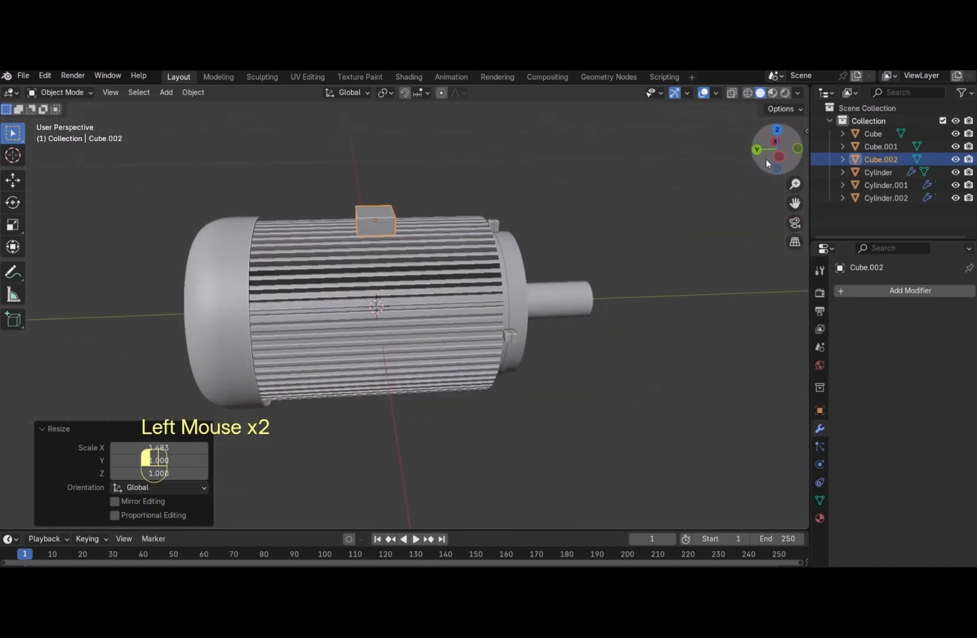
key("s")
key("t")
right_click(617, 272)
key("s")
key("y")
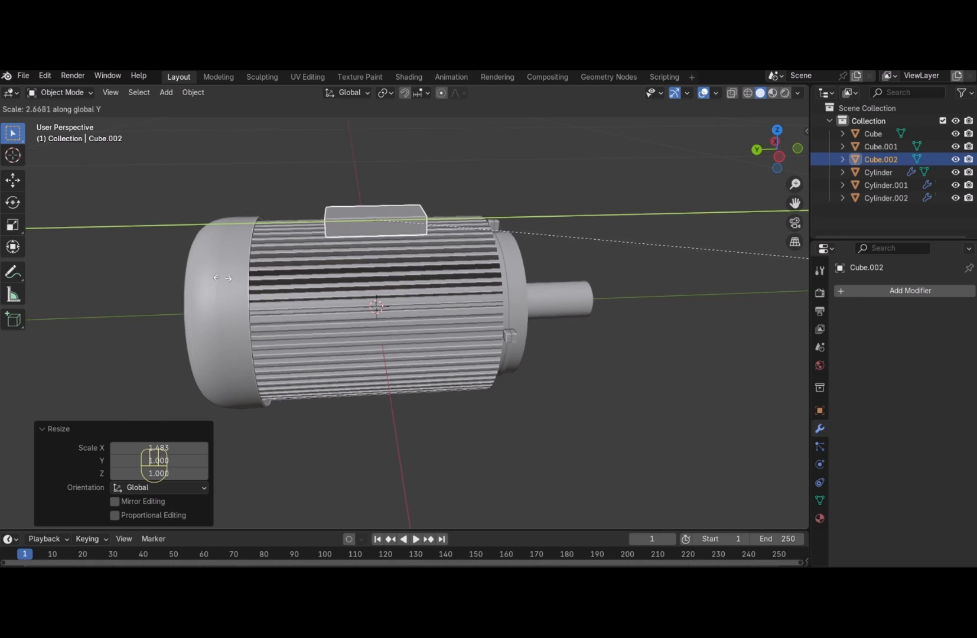
left_click(65, 271)
Widen the top block by about 1.671 along X and lower it about 0.0098 m along Z into the ribs
key("KP_7")
key("s")
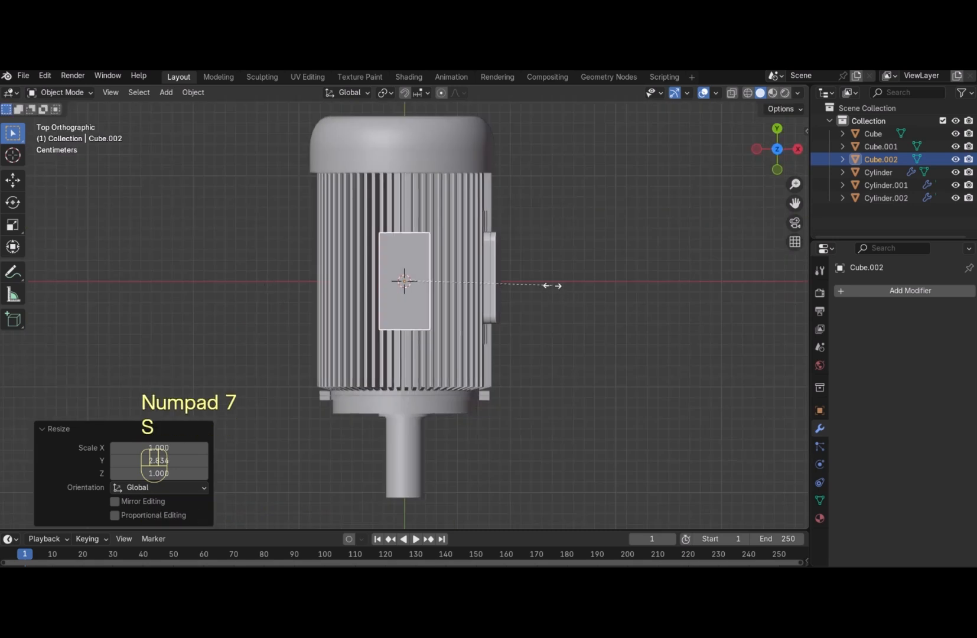
key("x")
left_click(652, 283)
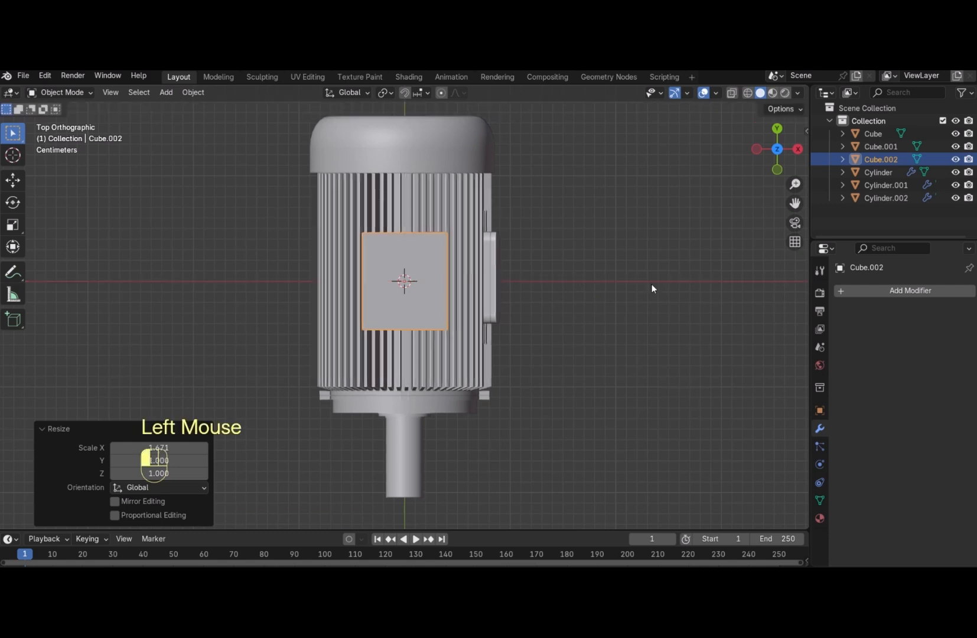
left_click_drag(758, 153, 661, 277)
key("g")
key("z")
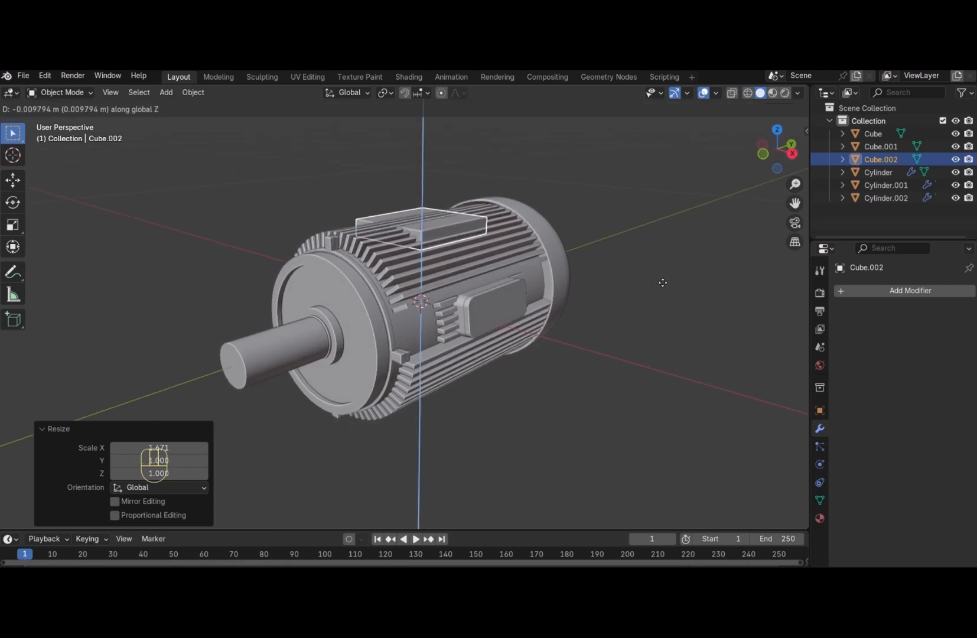
left_click(662, 283)
Raise the block's top face about 0.006 m along Z in mesh editing
mouse_move(759, 159)
left_mouse_down()
mouse_move(794, 157)
mouse_move(773, 167)
left_mouse_up()
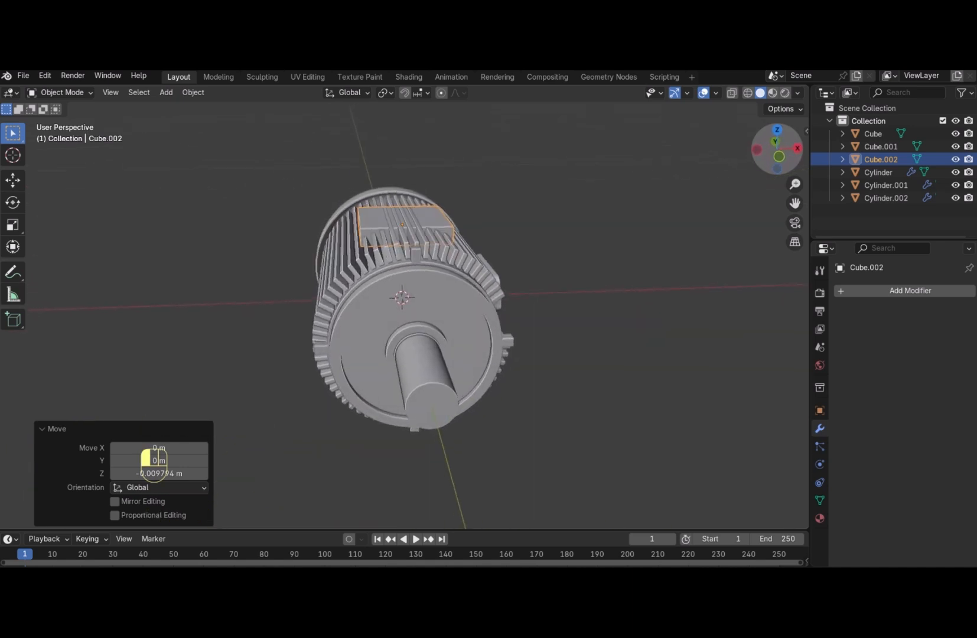
left_click(435, 218)
key("Tab")
left_click(434, 218)
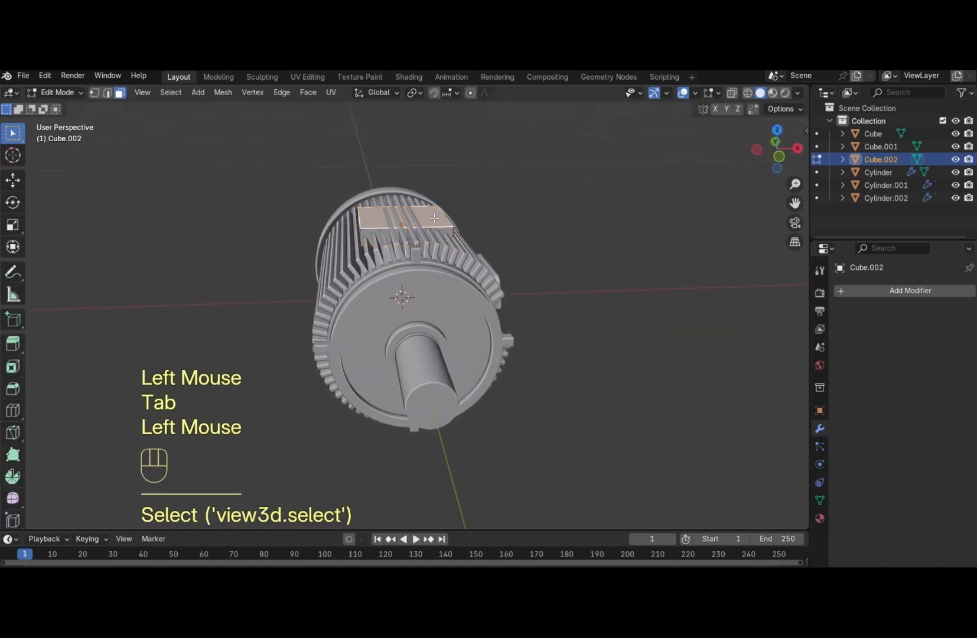
key("g")
key("z")
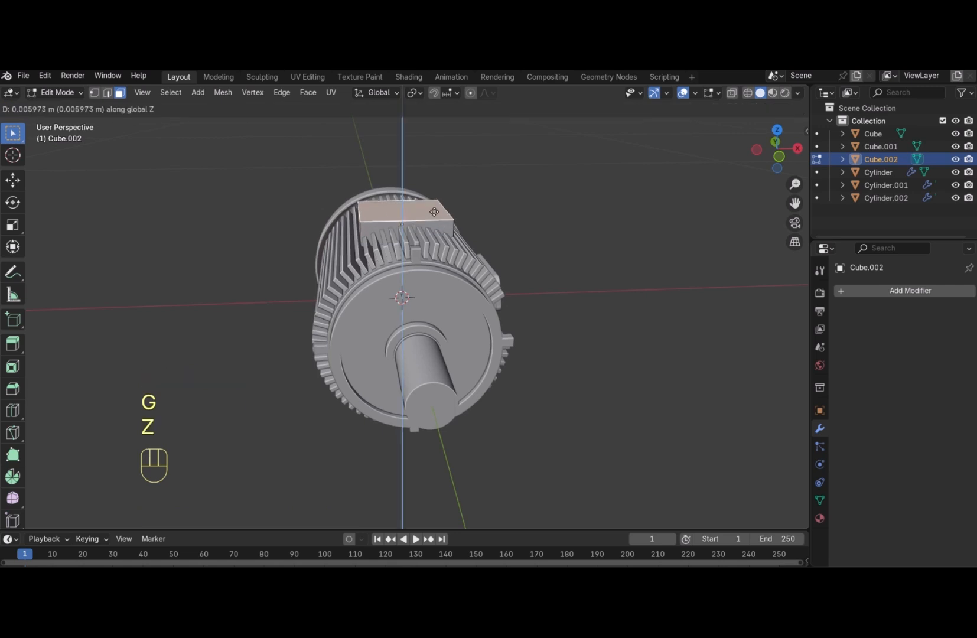
left_click(435, 211)
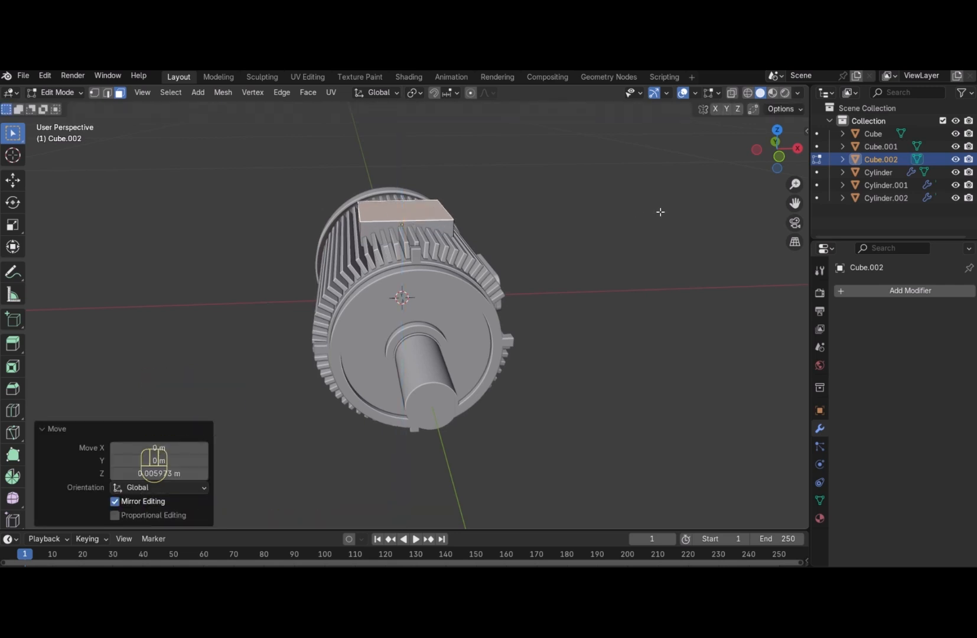
Scale the block's entire mesh to about 0.879 along X and shift it about 0.0034 m along X
left_click_drag(763, 167, 770, 167)
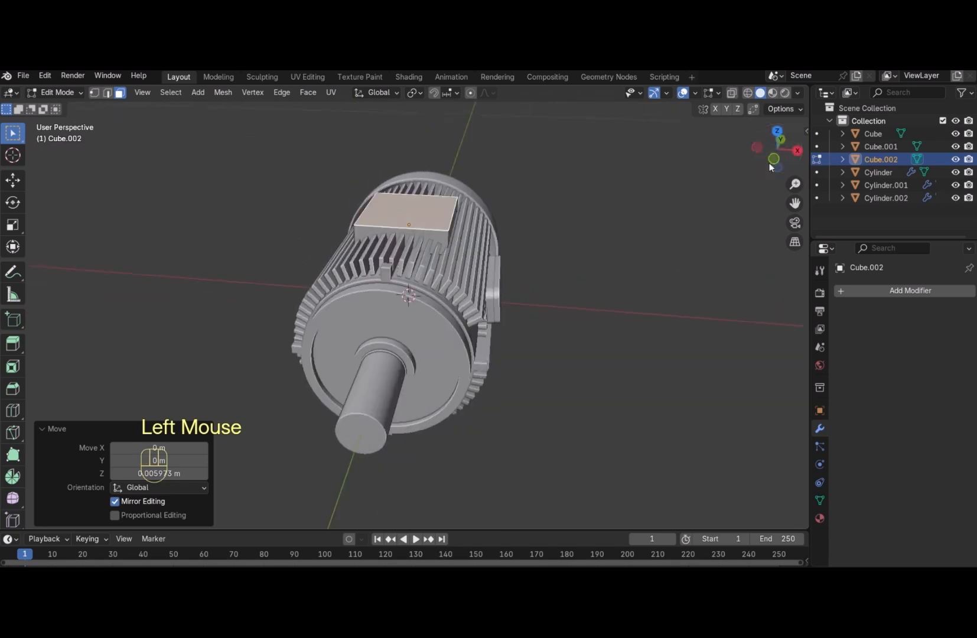
key("a")
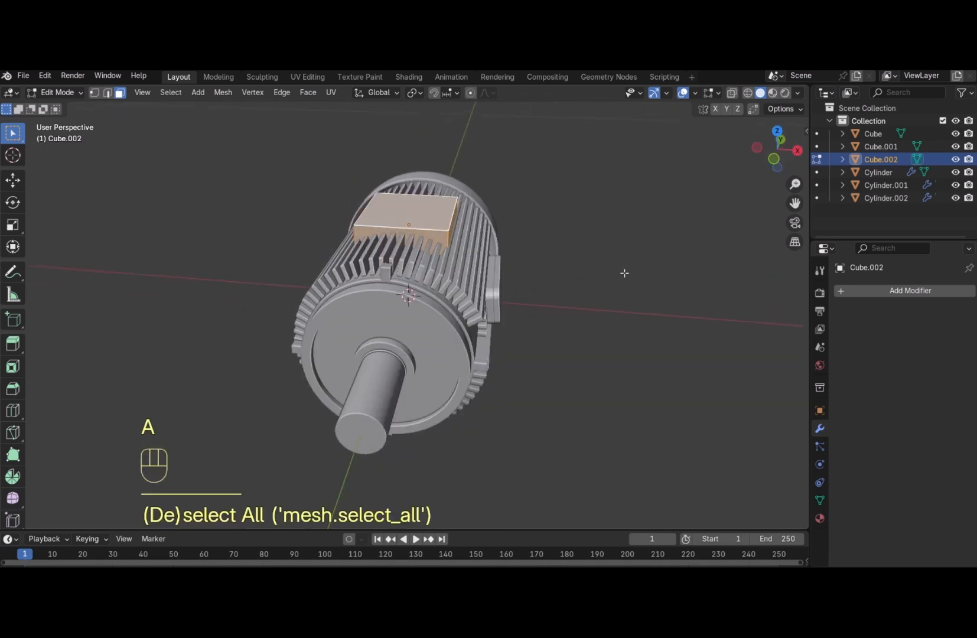
key("s")
key("x")
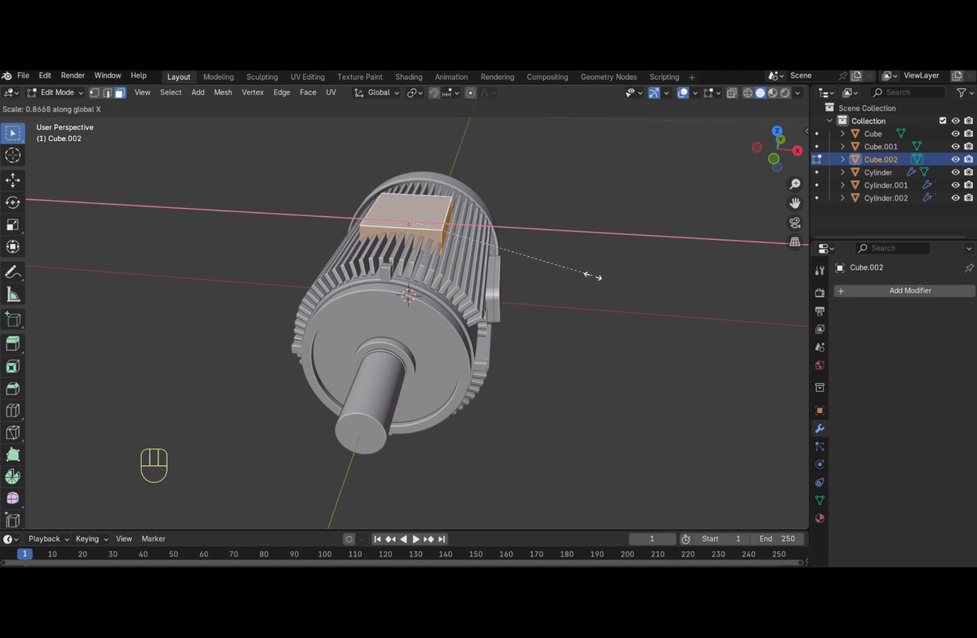
left_click(593, 275)
left_click_drag(768, 155, 777, 157)
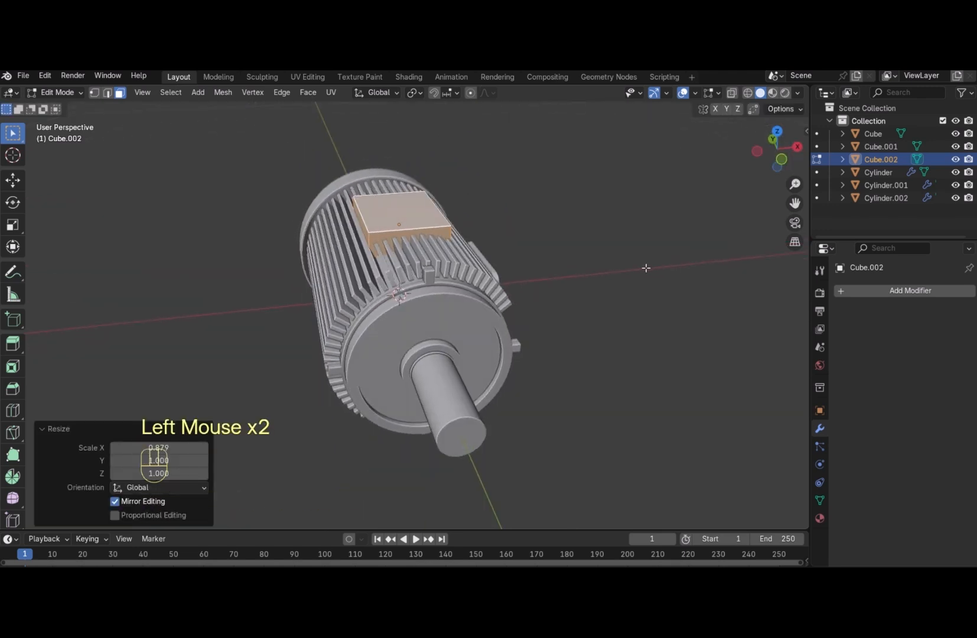
key("g")
key("x")
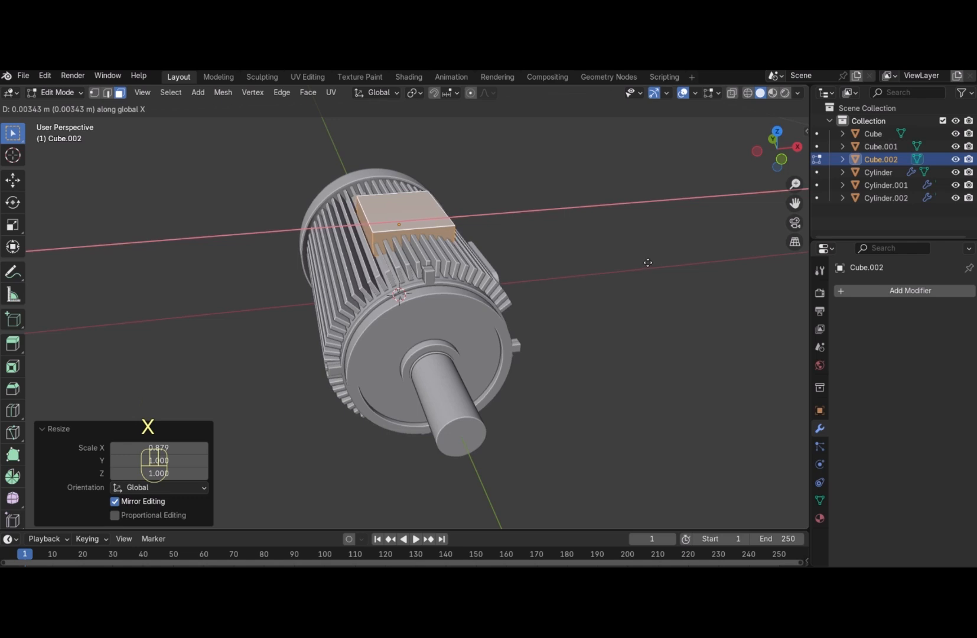
left_click(649, 262)
Narrow the block's mesh again to about 0.879 along X and nudge it about 0.0015 m along X
left_click_drag(771, 155, 763, 157)
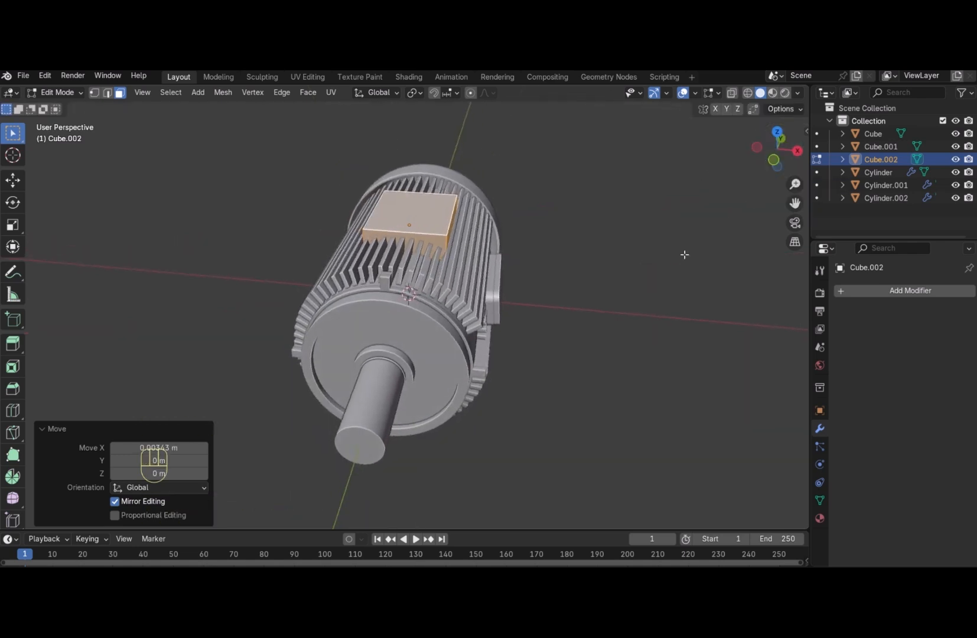
key("s")
key("x")
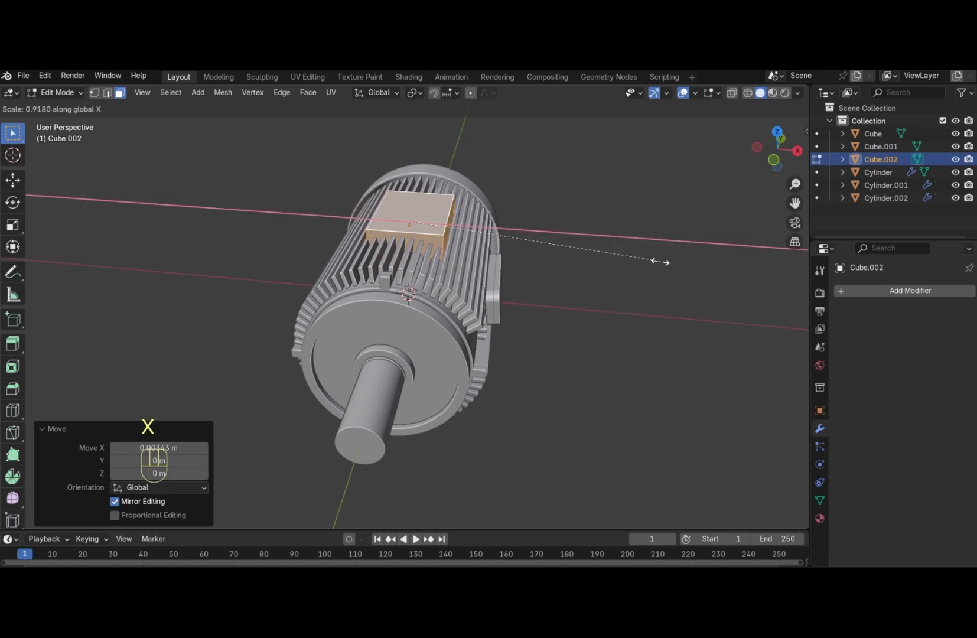
left_click(648, 265)
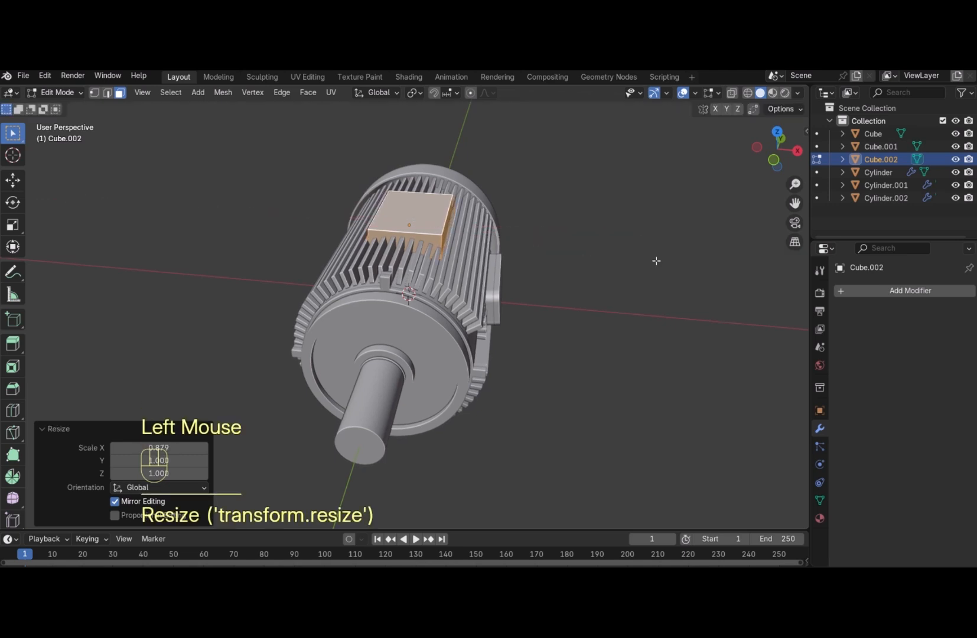
key("g")
key("x")
left_click(729, 208)
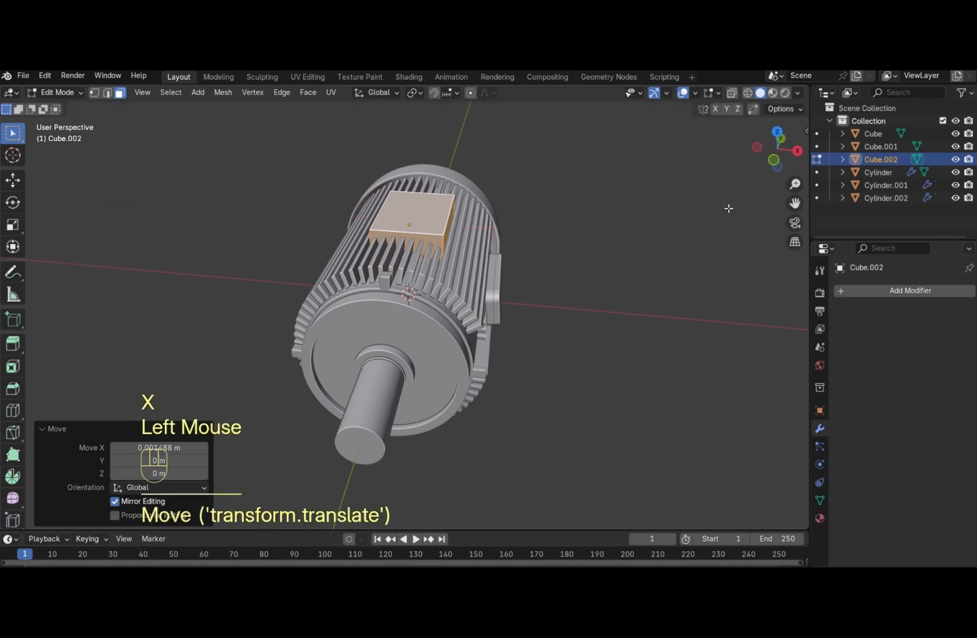
Scale the block's mesh to about 0.695 along Z and raise it about 0.0035 m along Z
left_click_drag(776, 149, 591, 218)
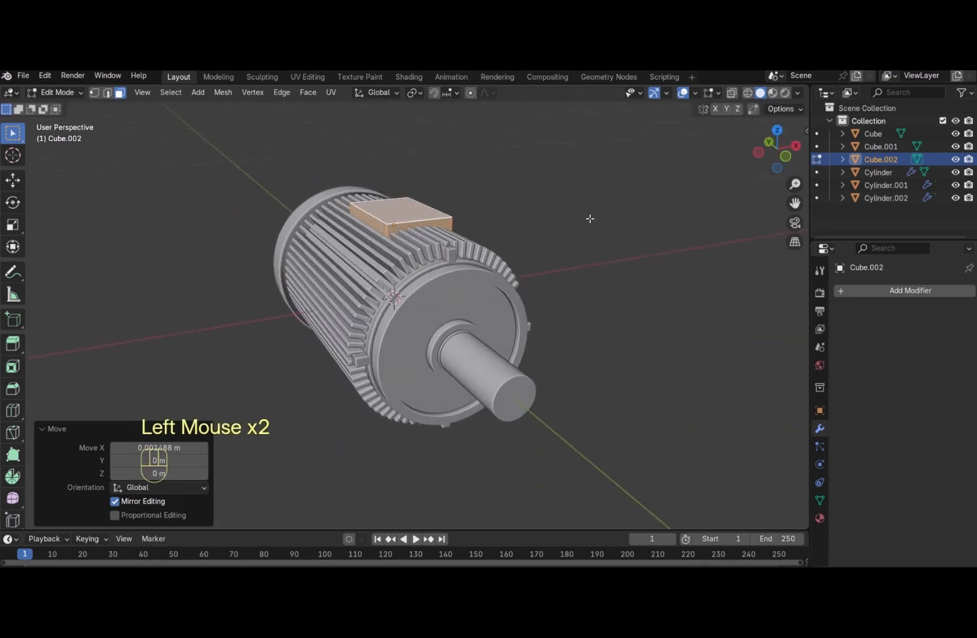
key("s")
key("z")
left_click(531, 230)
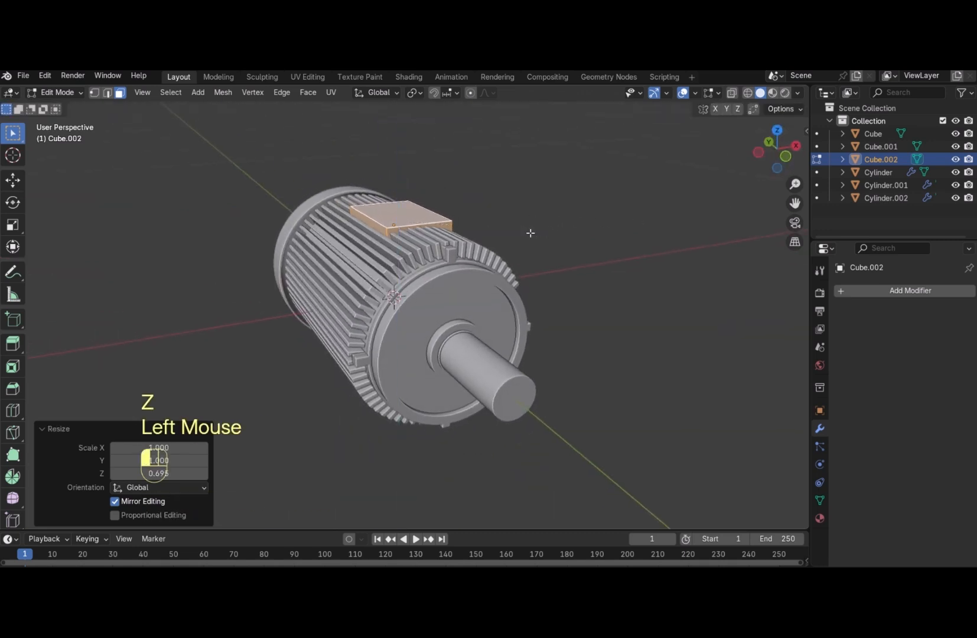
key("g")
key("z")
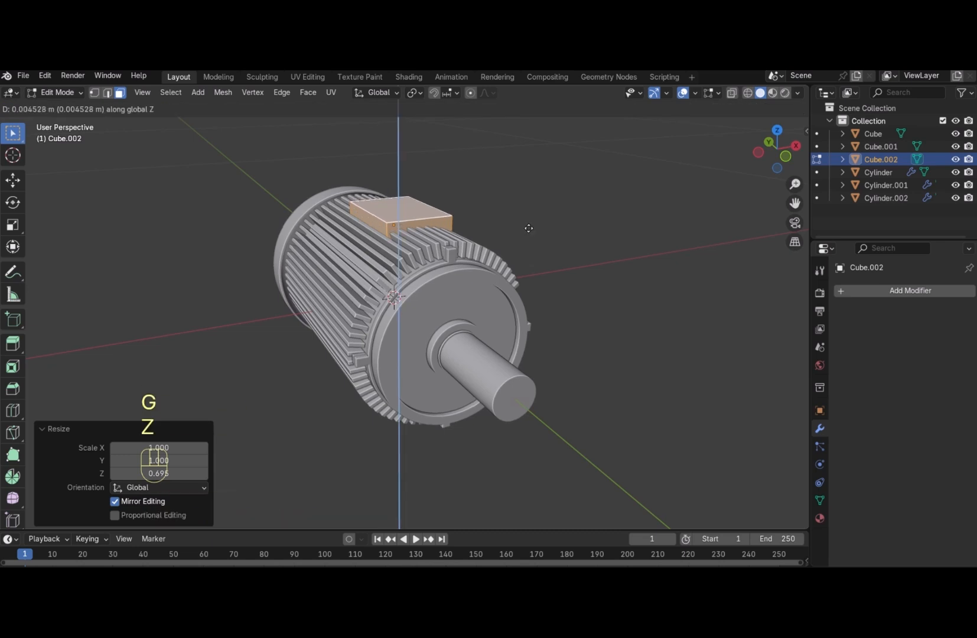
left_click(528, 229)
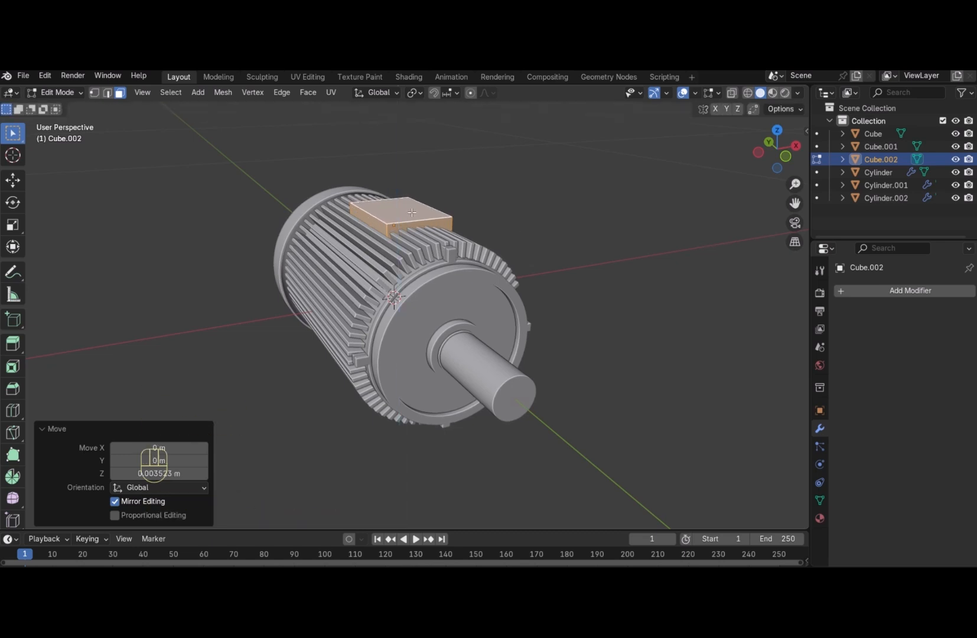
Isolate the terminal block and delete its bottom face, leaving it open underneath, then return to the full scene
key("slash")
left_click_drag(777, 149, 769, 121)
left_click(462, 289)
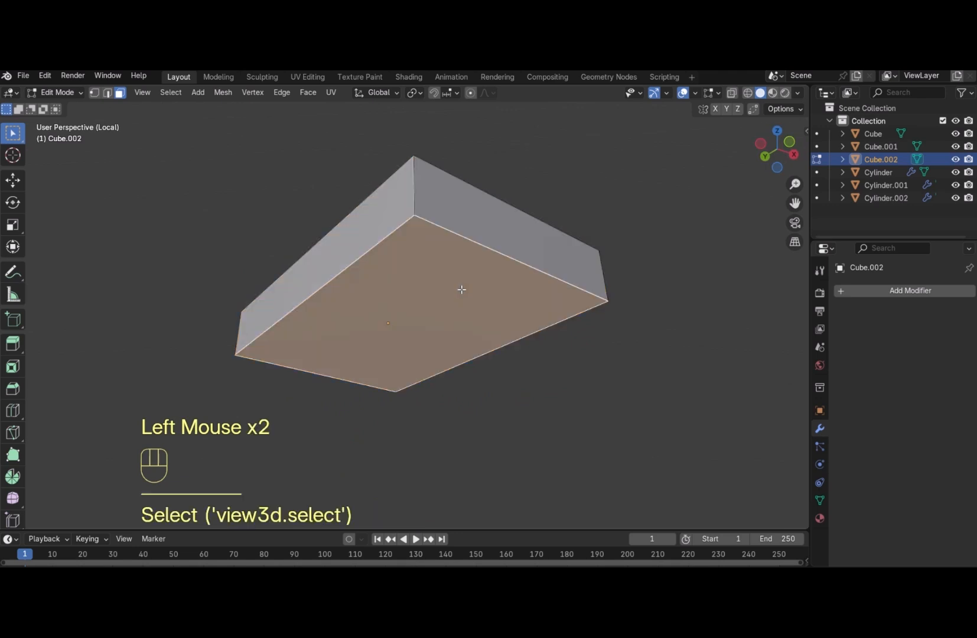
key("x")
left_click(438, 228)
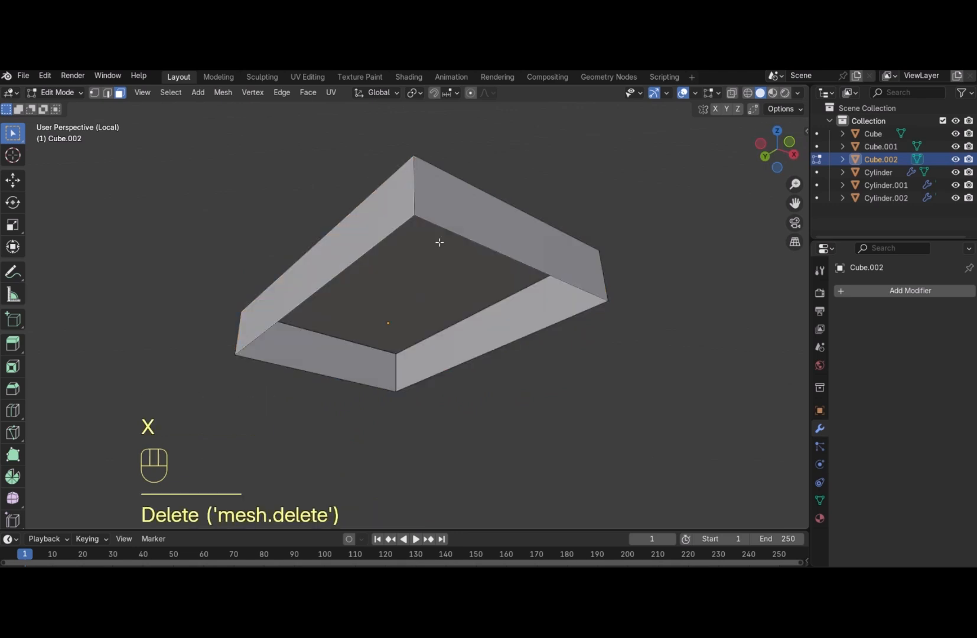
key("slash")
Inset the block's top face by about 0.19 m thickness and extrude it upward about 0.0227 m
left_click(419, 216)
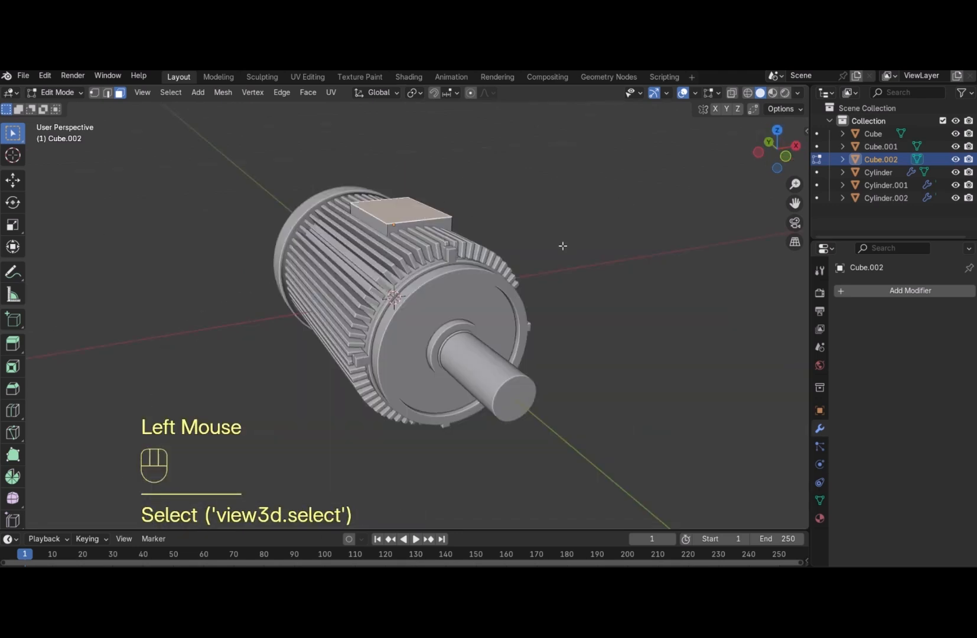
key("i")
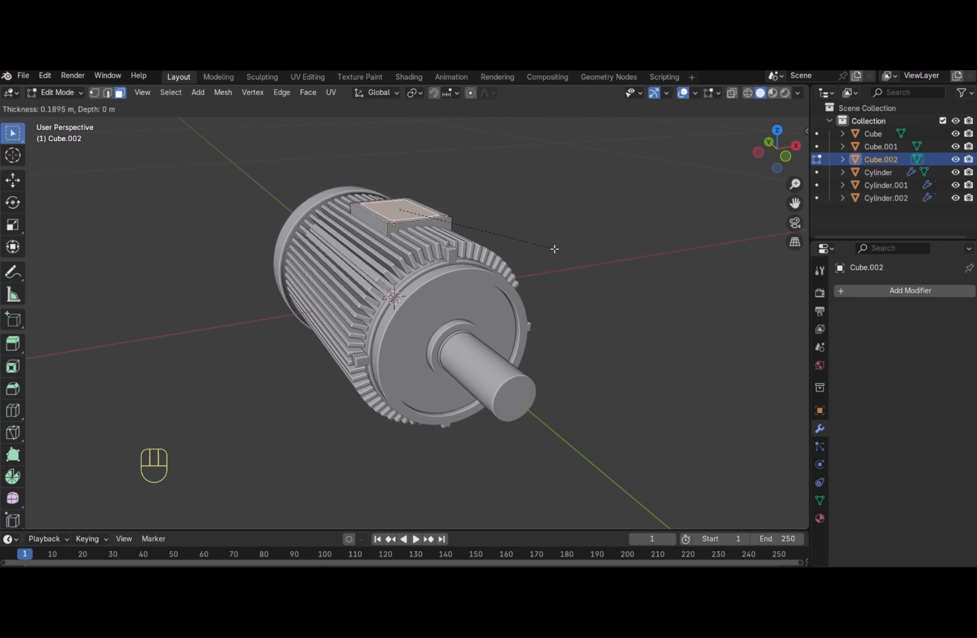
left_click(554, 248)
key("e")
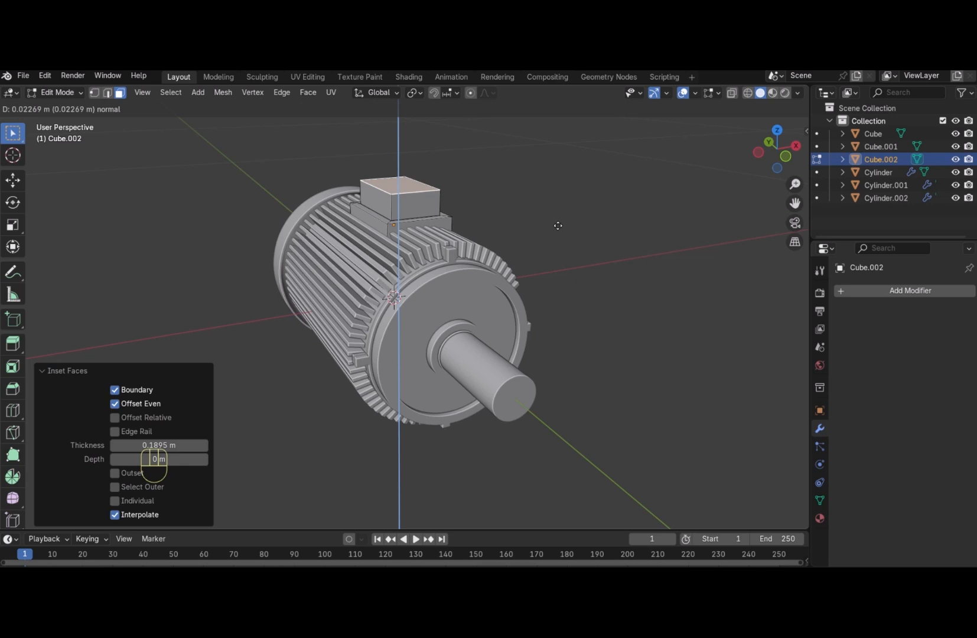
left_click(558, 226)
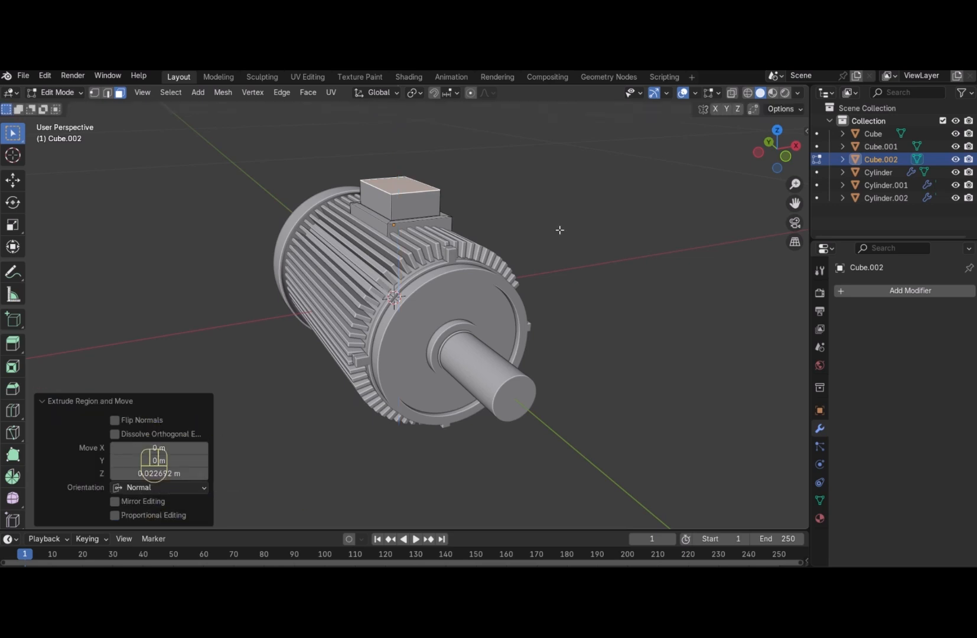
Extrude the top face in place, enlarge it to about 1.255, and extrude it about 0.0034 m as an overhanging rim
key("e")
right_click(560, 230)
key("s")
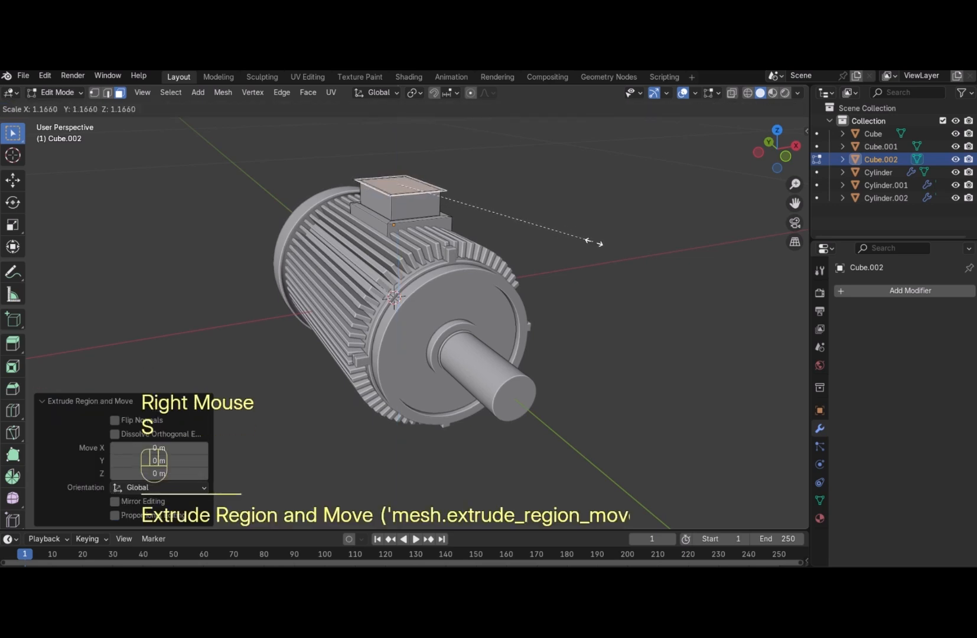
left_click(611, 247)
key("e")
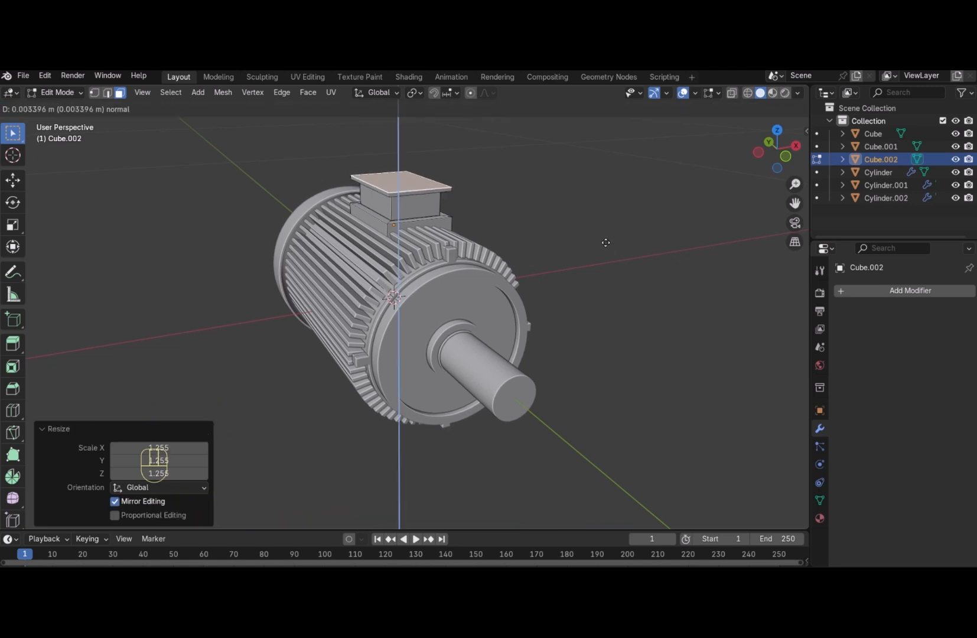
left_click(605, 242)
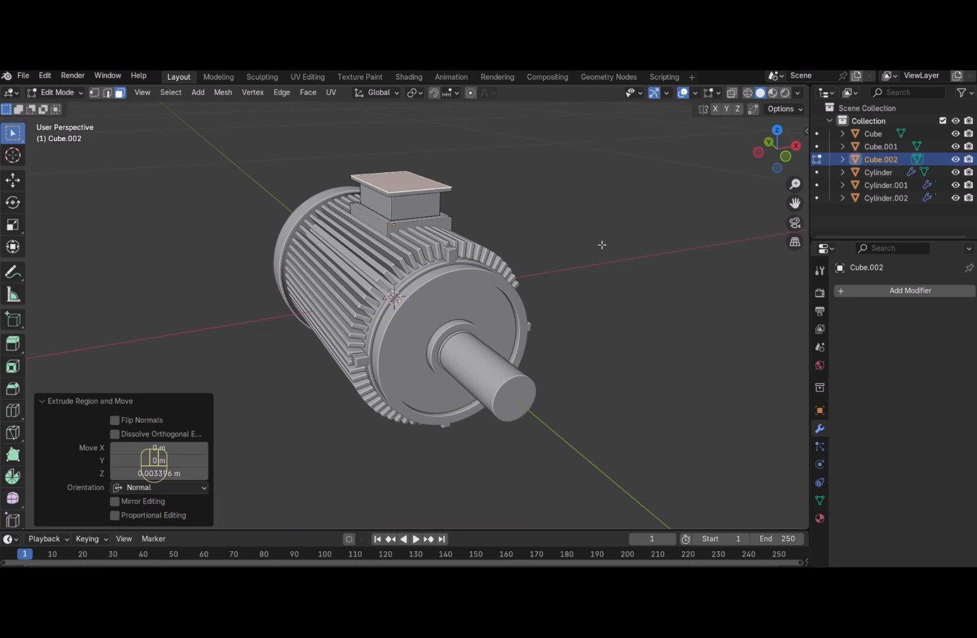
Inset the rim's top face by about 0.104 m thickness and extrude it upward about 0.0106 m
key("i")
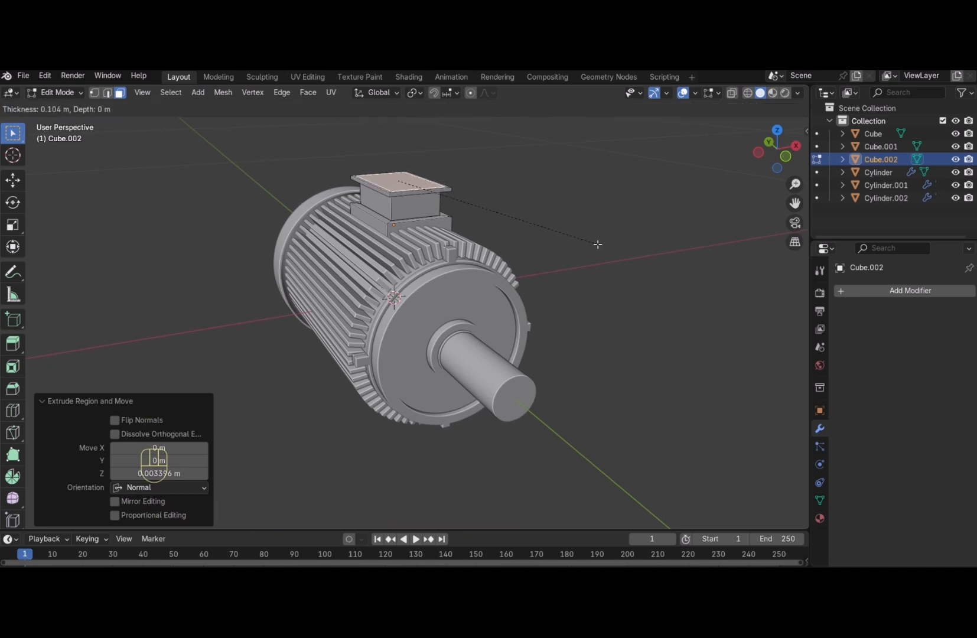
left_click(597, 244)
key("e")
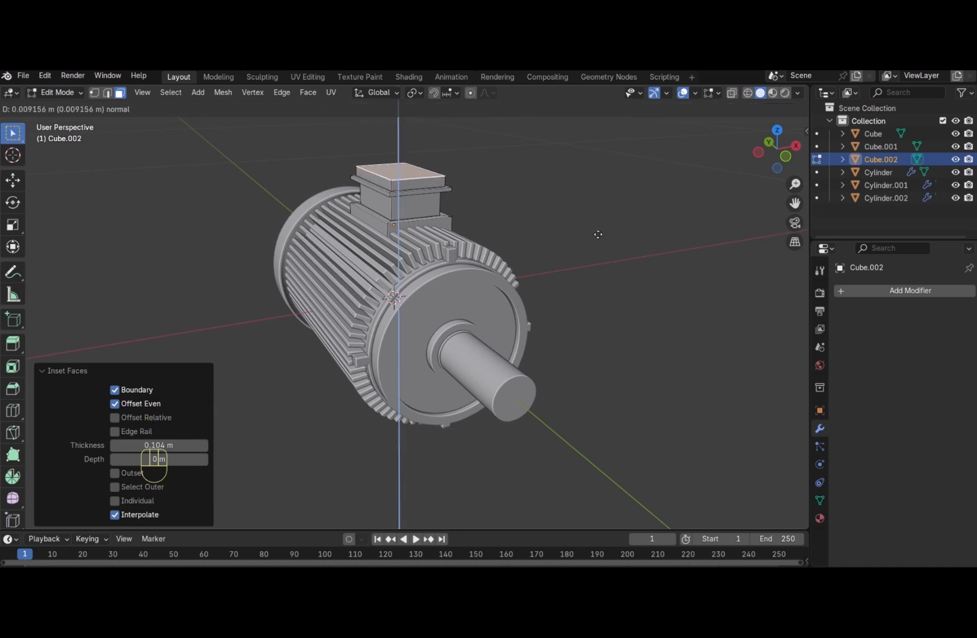
left_click(598, 233)
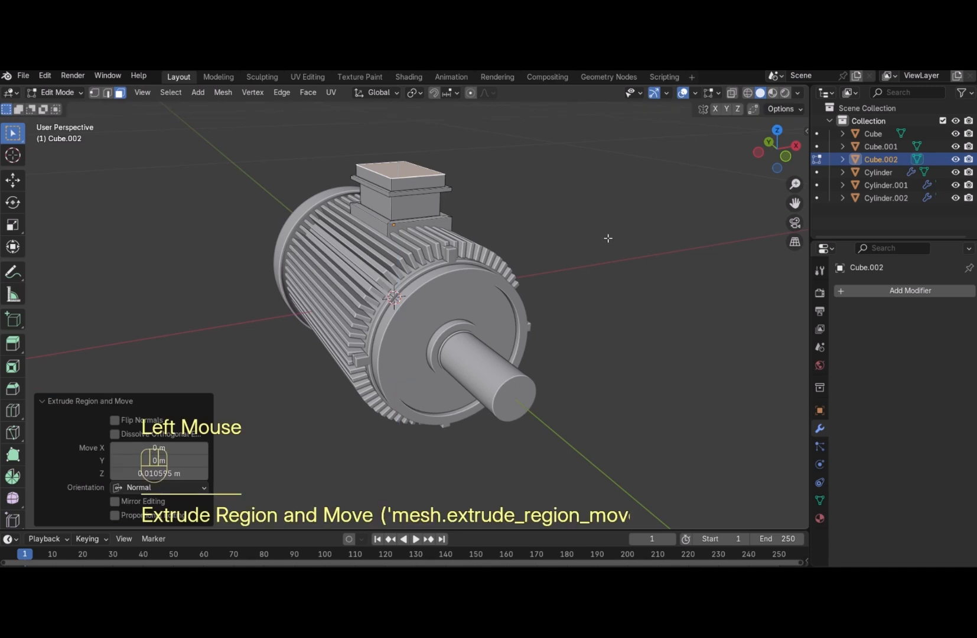
Scale the cap's top face to about 0.801 and bevel its edges about 0.0997 m with 29 segments, finishing mesh editing
key("s")
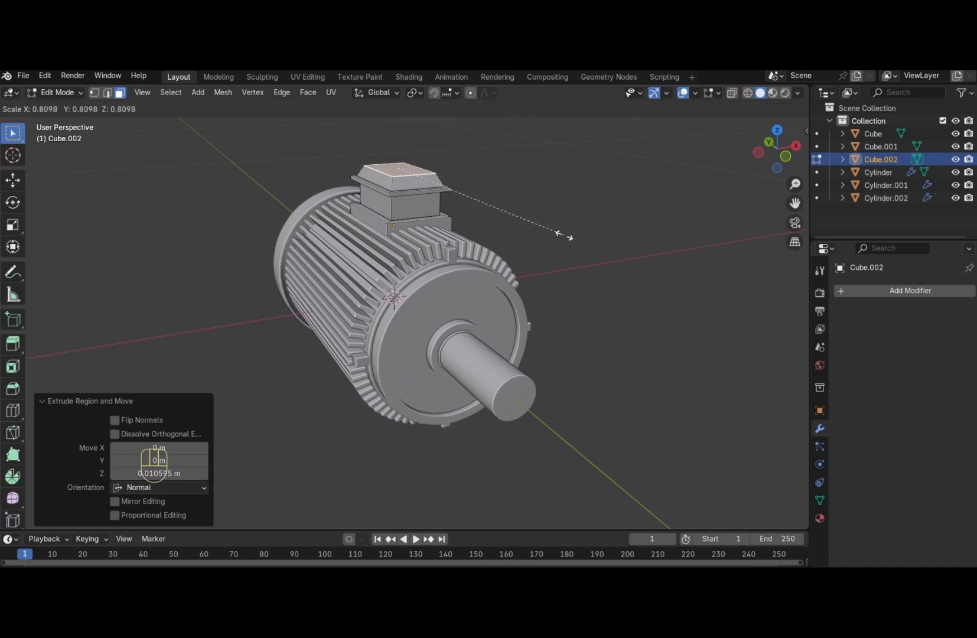
left_click(562, 235)
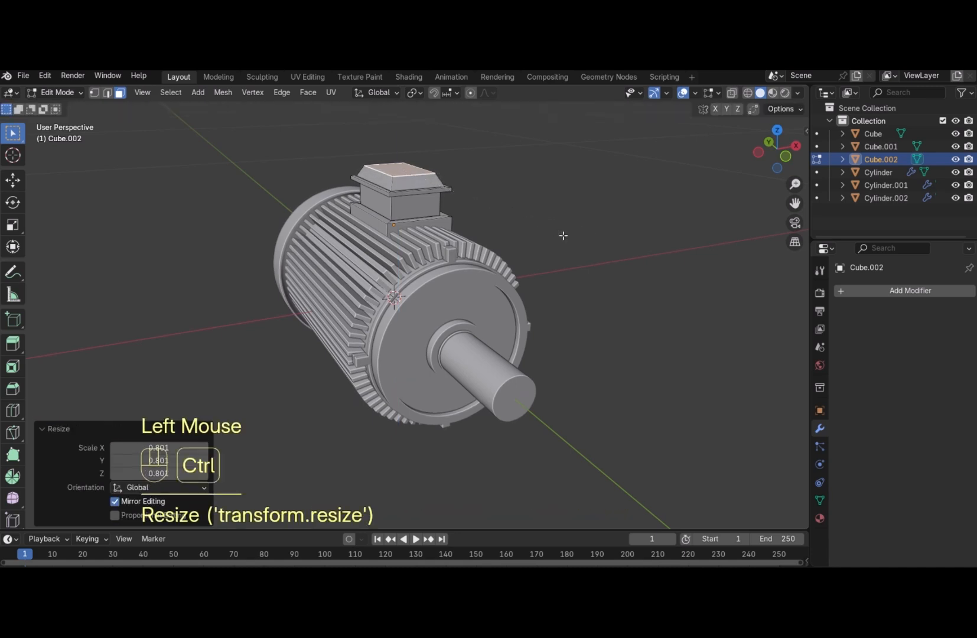
key("ctrl+b")
scroll(570, 242, "up", 4)
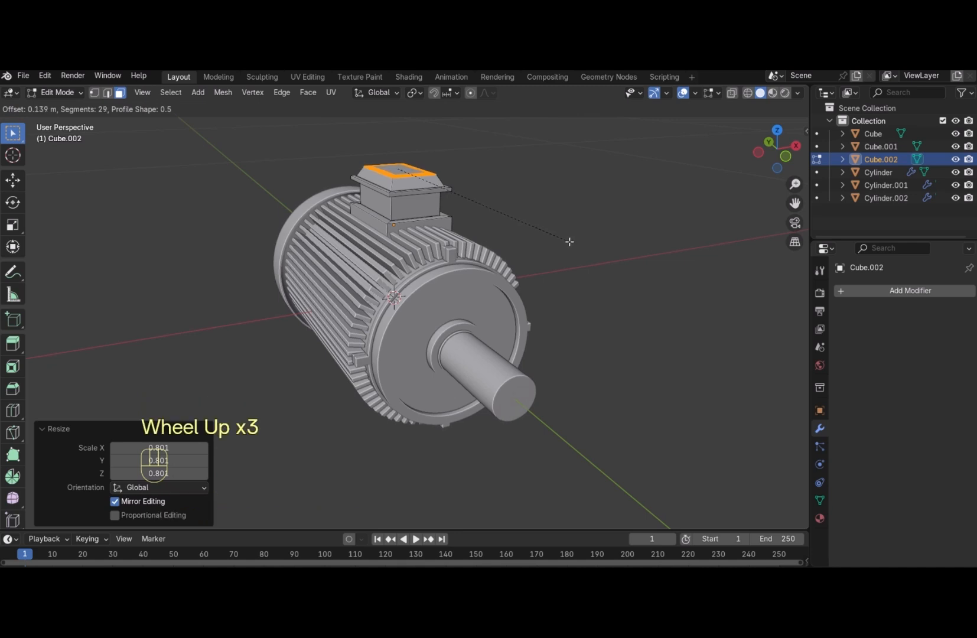
left_click(569, 235)
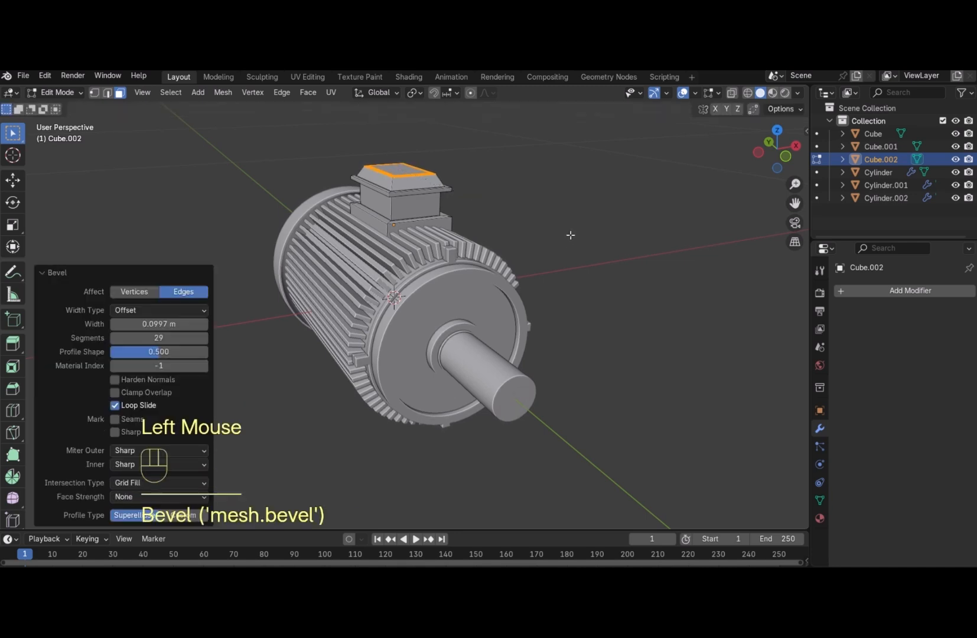
left_click(573, 235)
key("Tab")
left_click(587, 212)
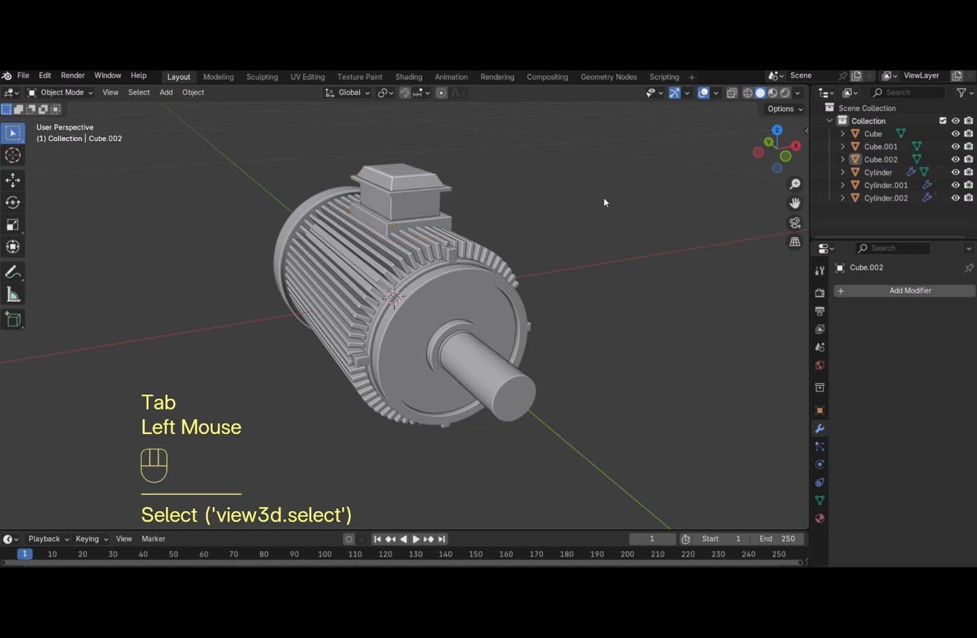
Add a 128-vertex cylinder with 1 m radius and 2 m depth at the origin and scale it to about 0.057
left_click_drag(759, 155, 593, 284)
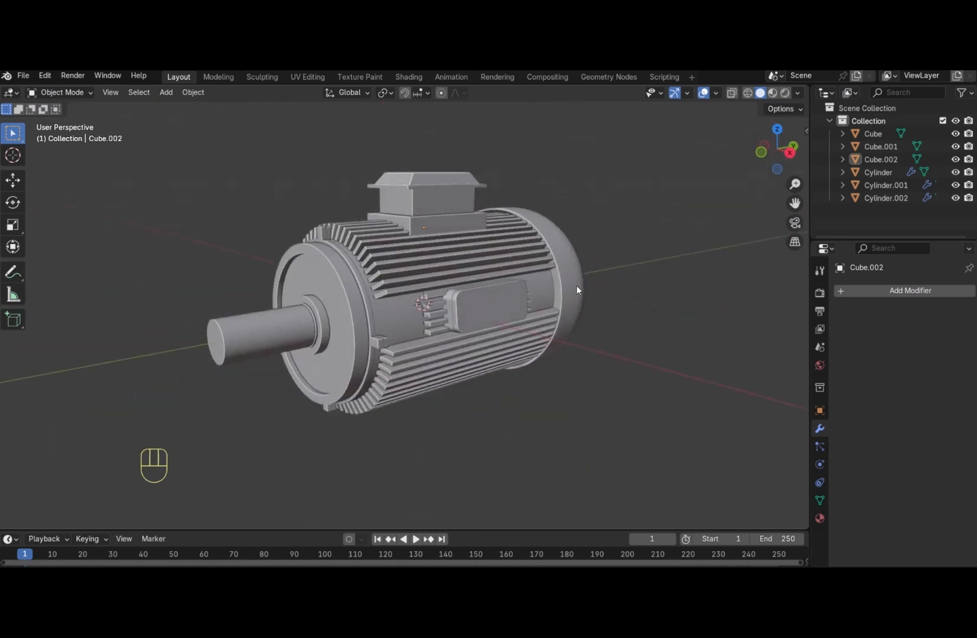
key("shift+a")
mouse_move(527, 279)
left_click(605, 345)
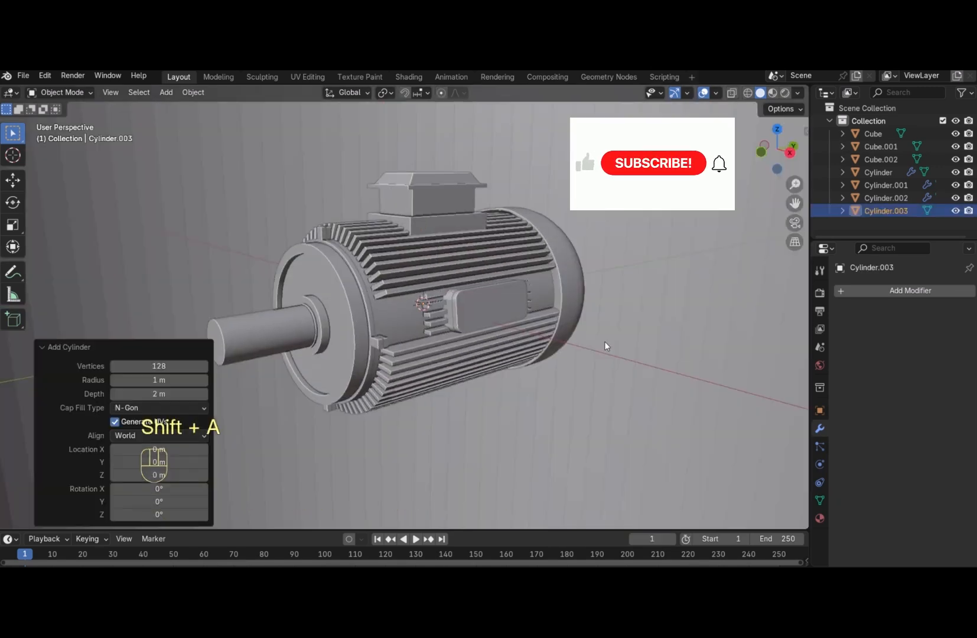
key("a")
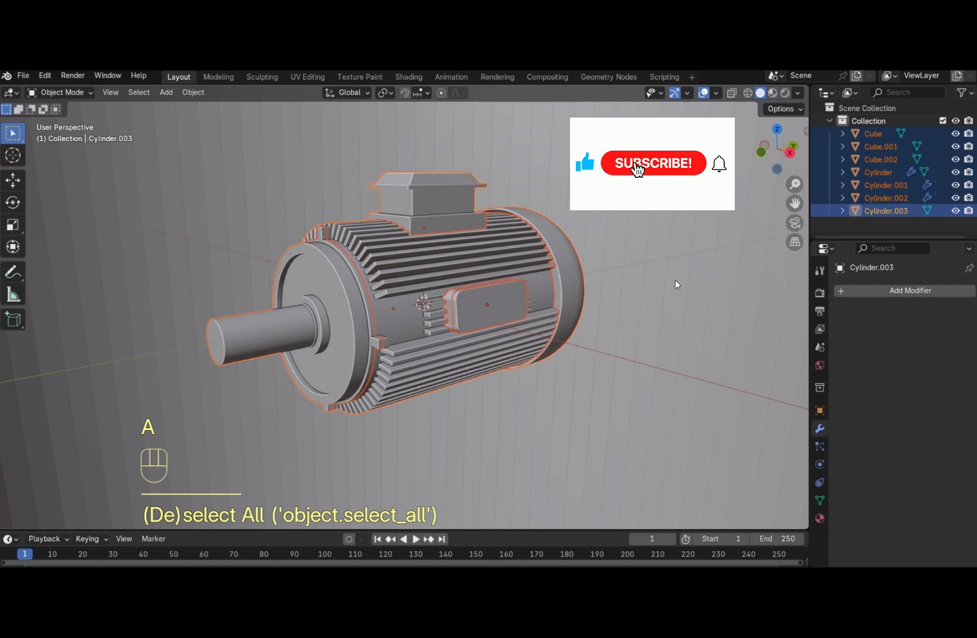
key("ctrl+z")
left_click(677, 267)
scroll(677, 268, "up", 1)
scroll(677, 269, "down", 7)
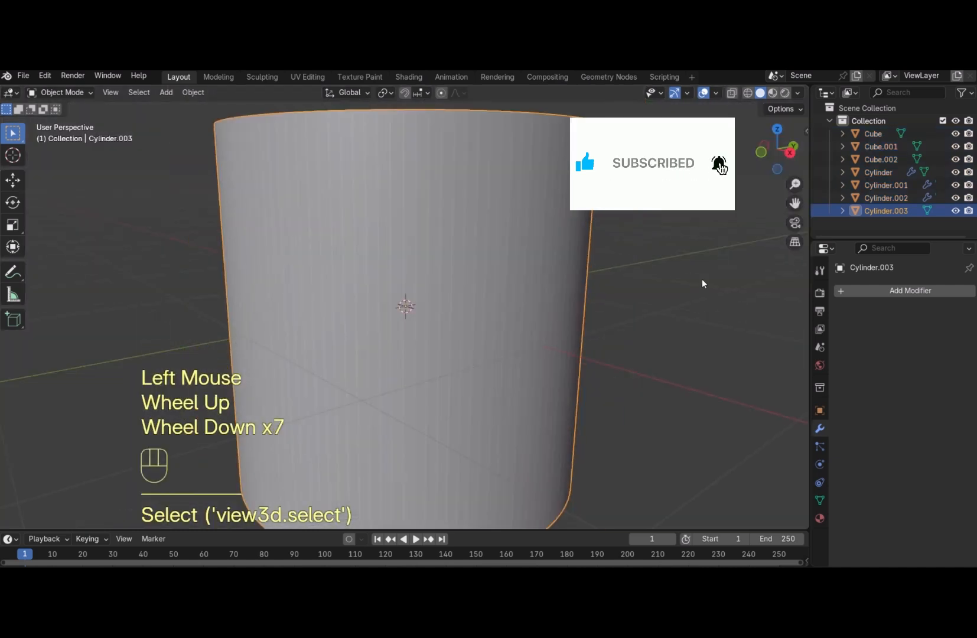
key("s")
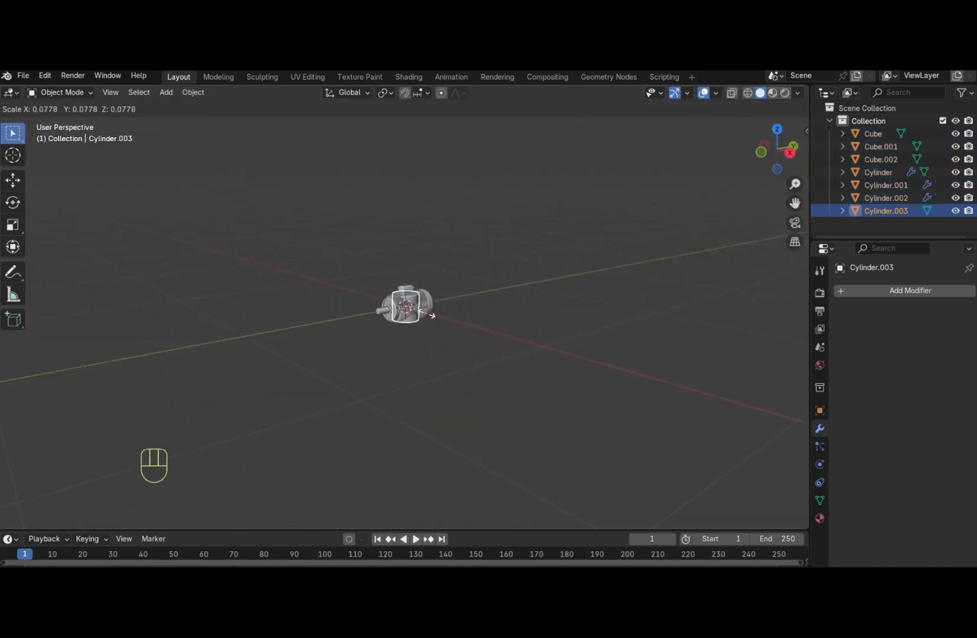
left_click(423, 312)
scroll(423, 311, "up", 3)
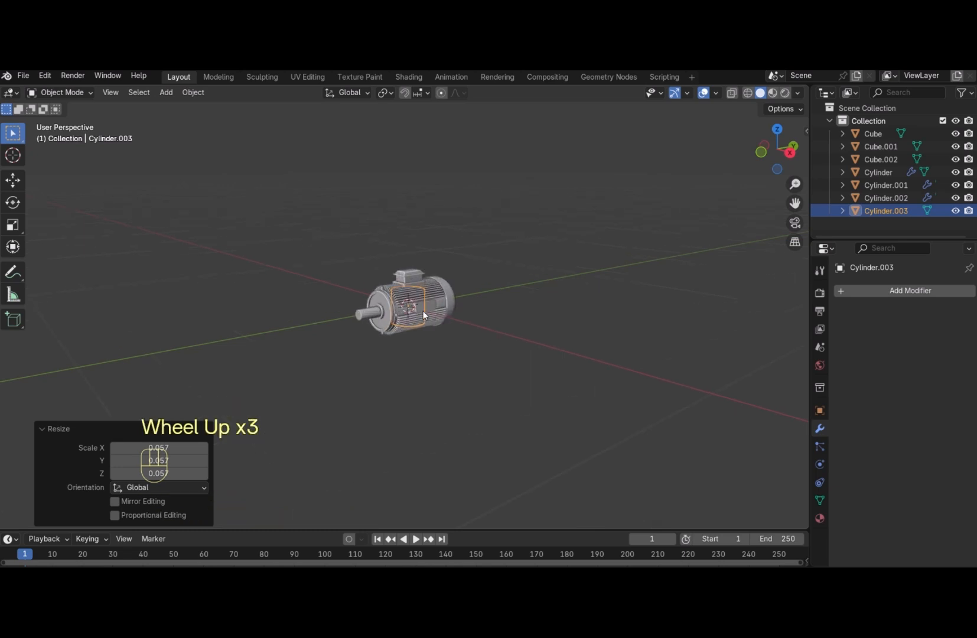
Rotate the new cylinder 90° about X and scale it to about 0.305
type("rx90")
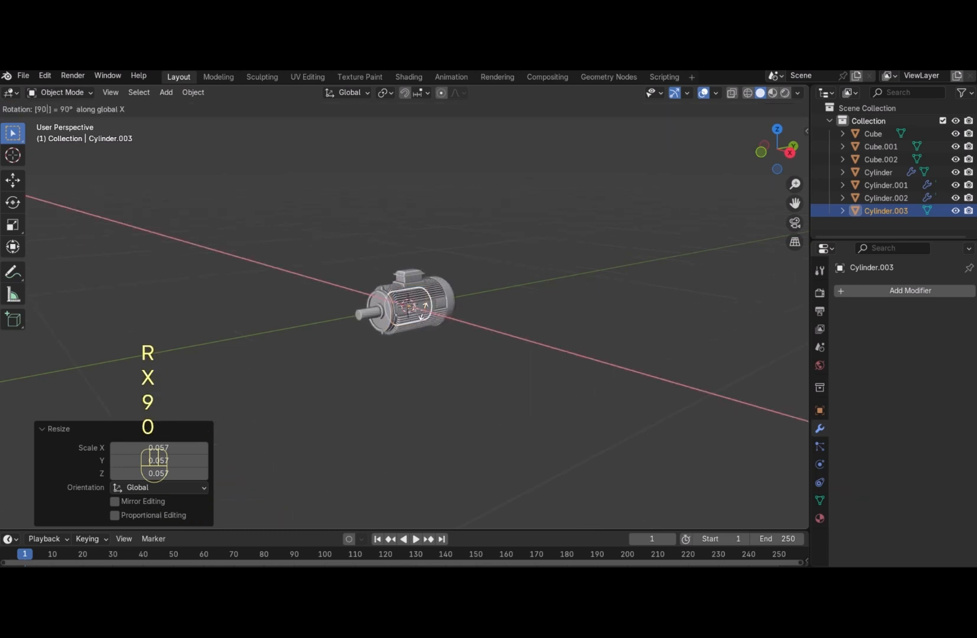
key("Return")
key("s")
left_click(442, 331)
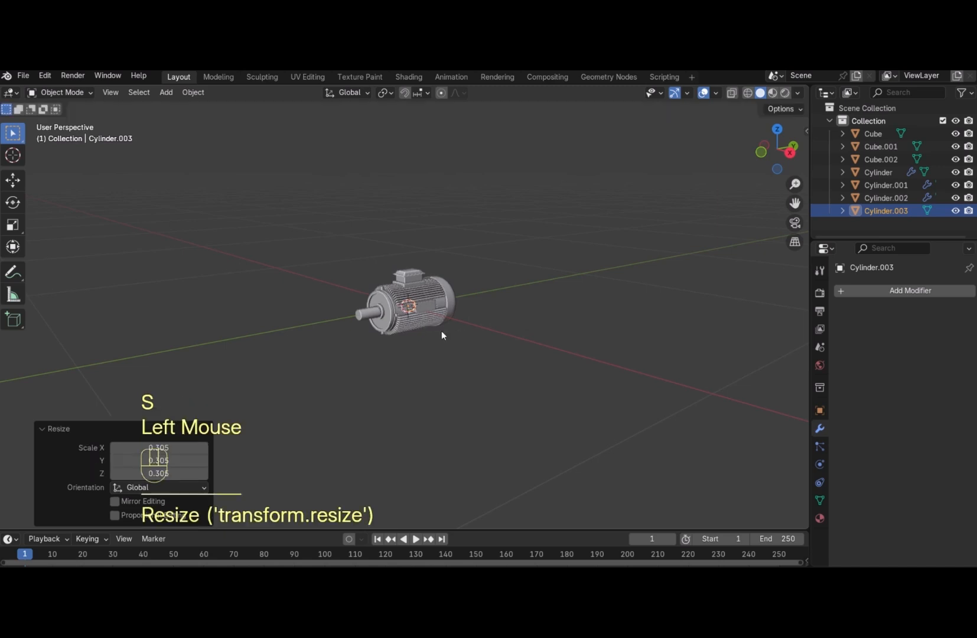
Move the cylinder about -0.264 m along Y, in front of the motor shaft
key("g")
key("y")
left_click(383, 374)
scroll(387, 374, "up", 4)
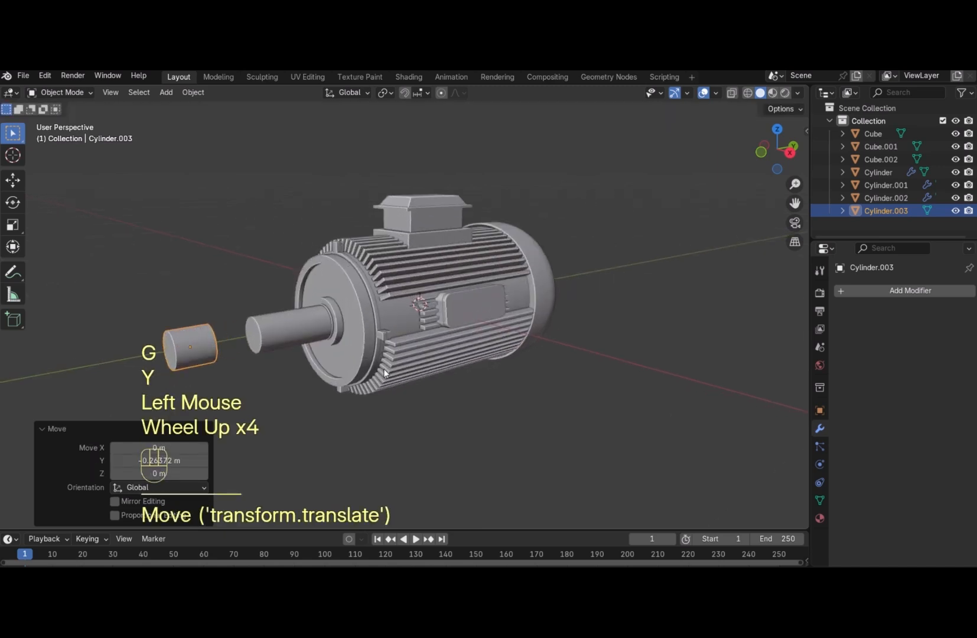
Scale the cylinder to about 0.241 and stretch it to about 5.134 along Y into a thin rod
key("s")
left_click(292, 367)
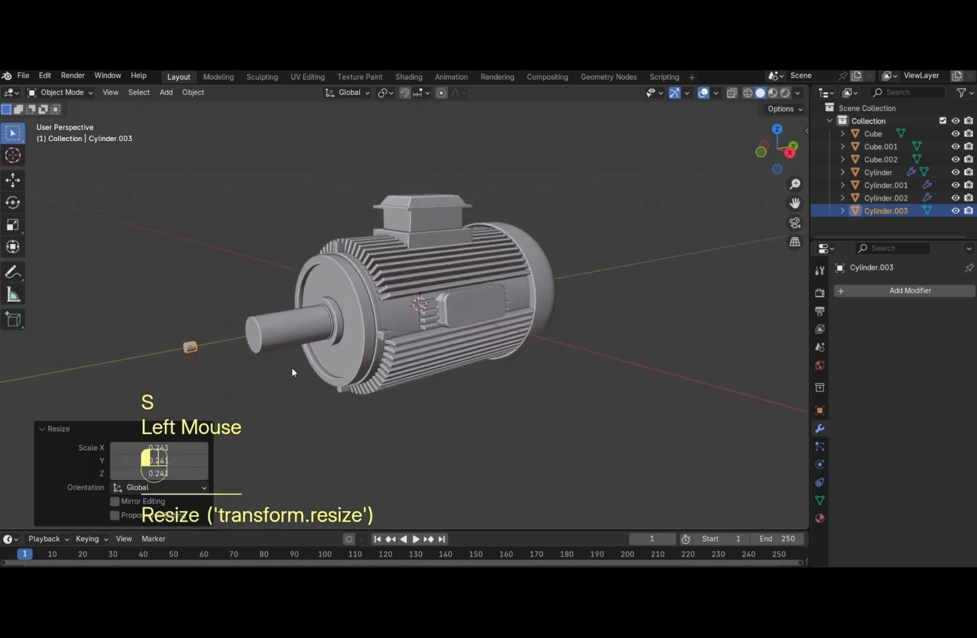
key("s")
key("y")
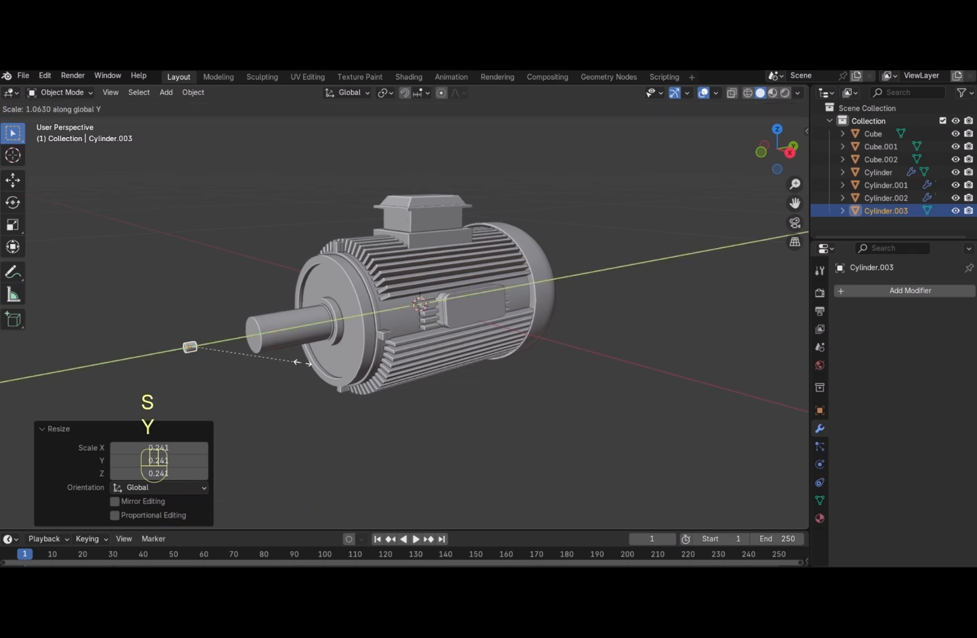
left_click(723, 285)
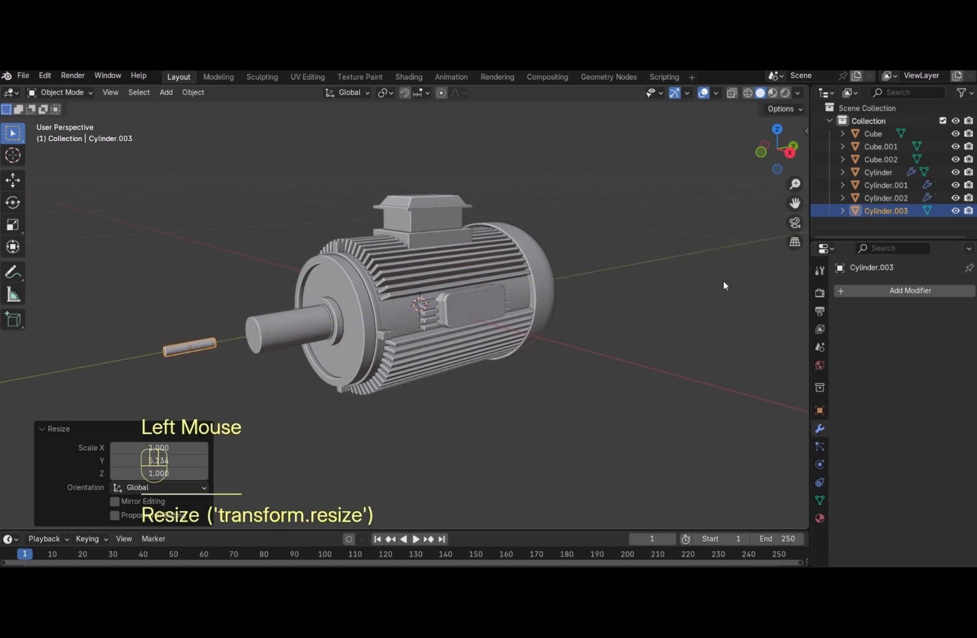
Move the thin rod about 0.088 m along X and 0.062 m along Y, toward the motor's front cover
key("g")
key("x")
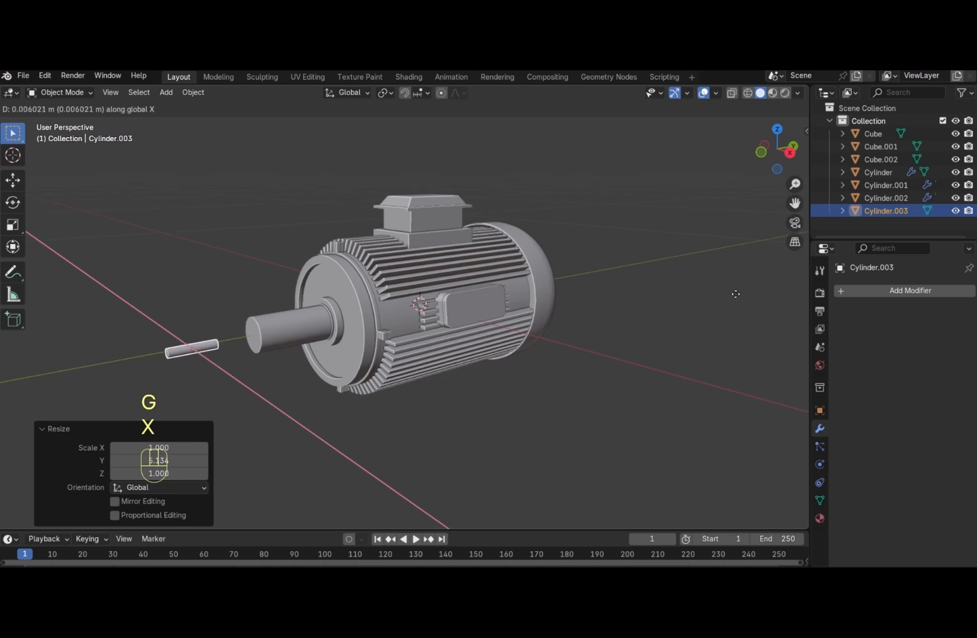
left_click(774, 305)
key("g")
key("y")
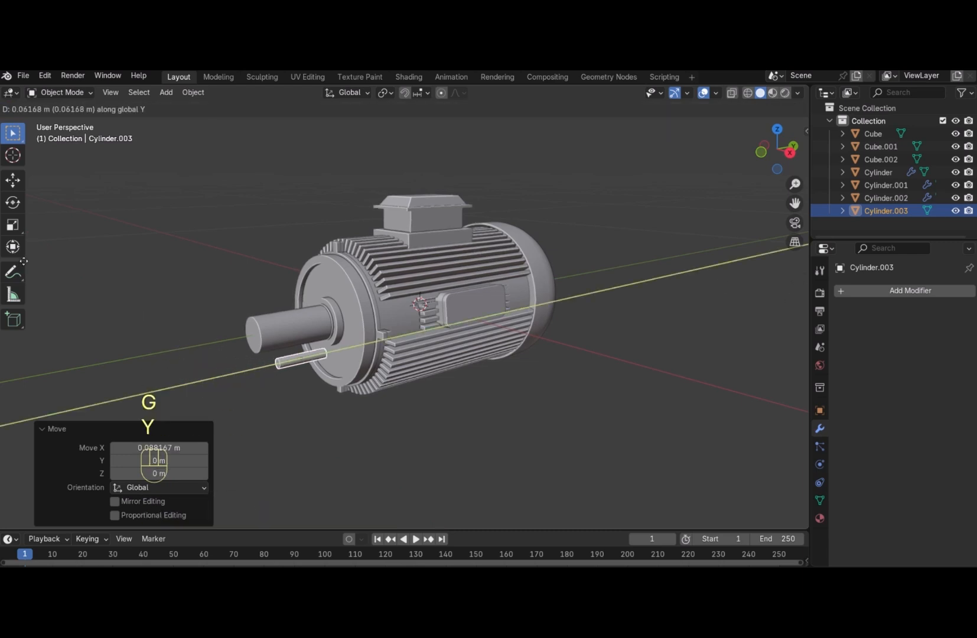
left_click(23, 263)
Adjust the thin rod's position along X beside the shaft
key("g")
key("x")
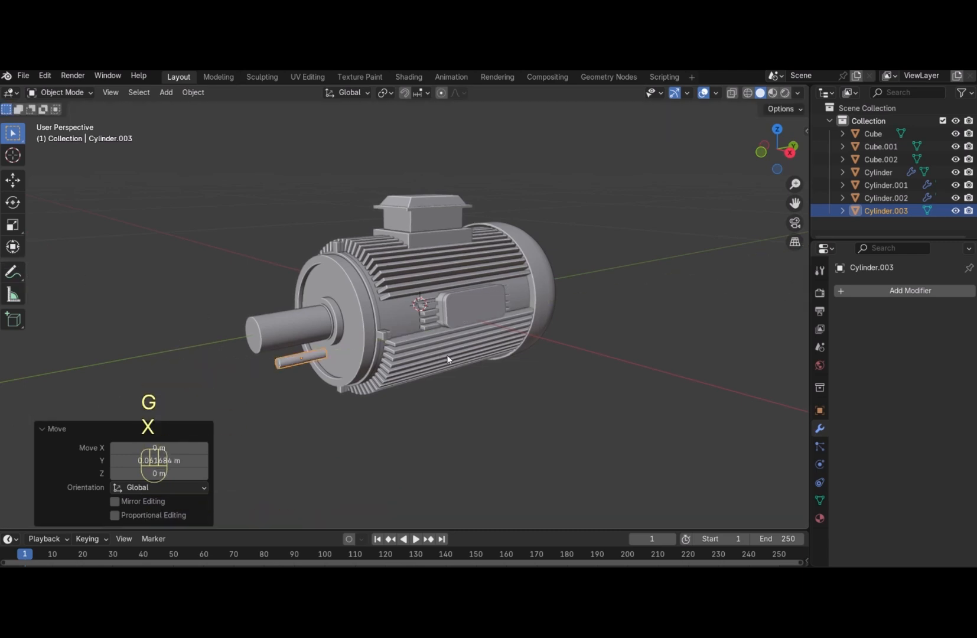
Move the thin cylinder about -0.067 m along X onto the shaft's side and enlarge it uniformly by about 1.14 and 1.07
key("g")
key("x")
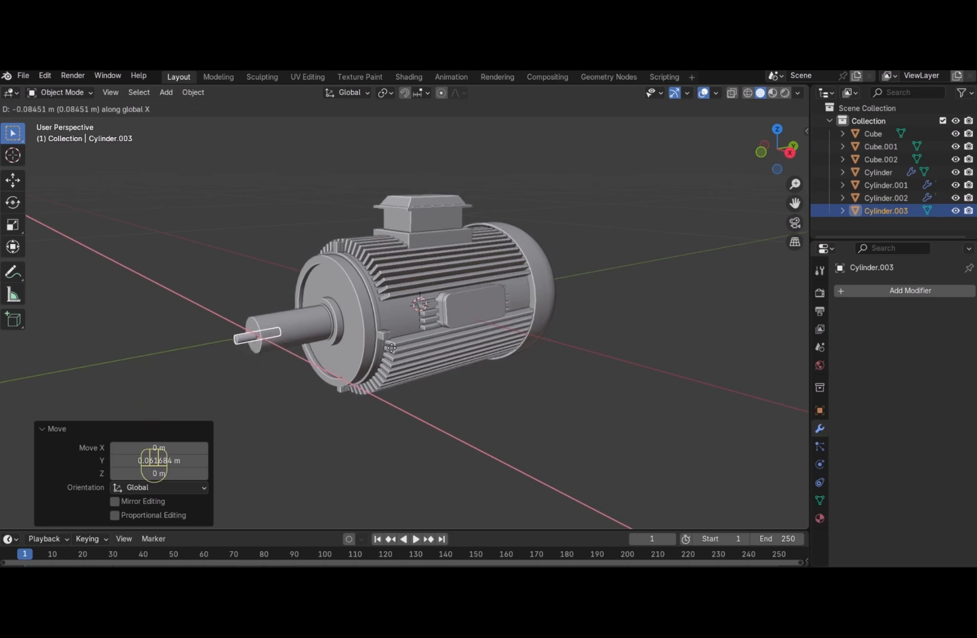
left_click(400, 353)
key("s")
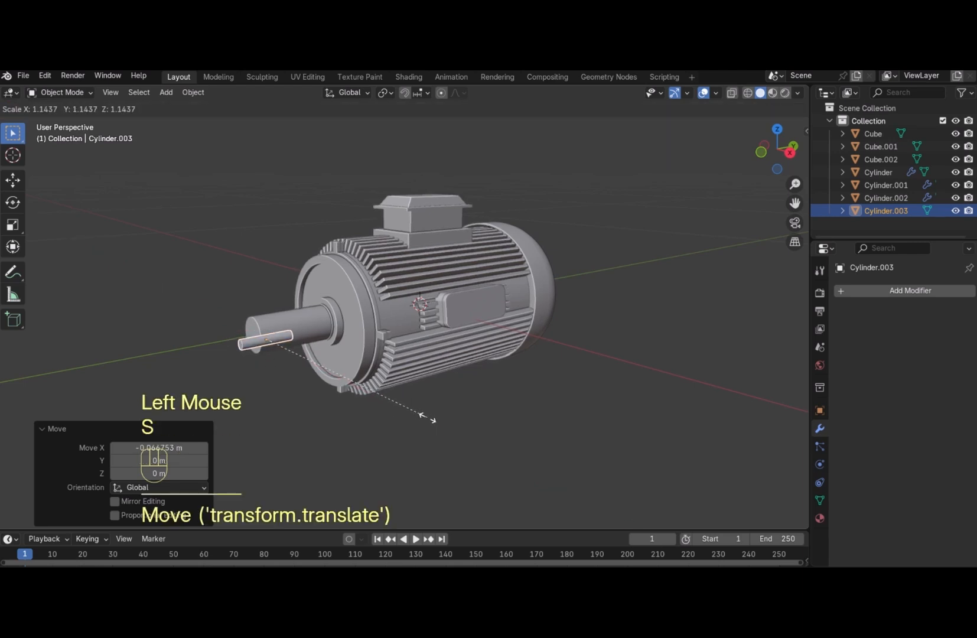
left_click(428, 417)
key("s")
left_click(435, 428)
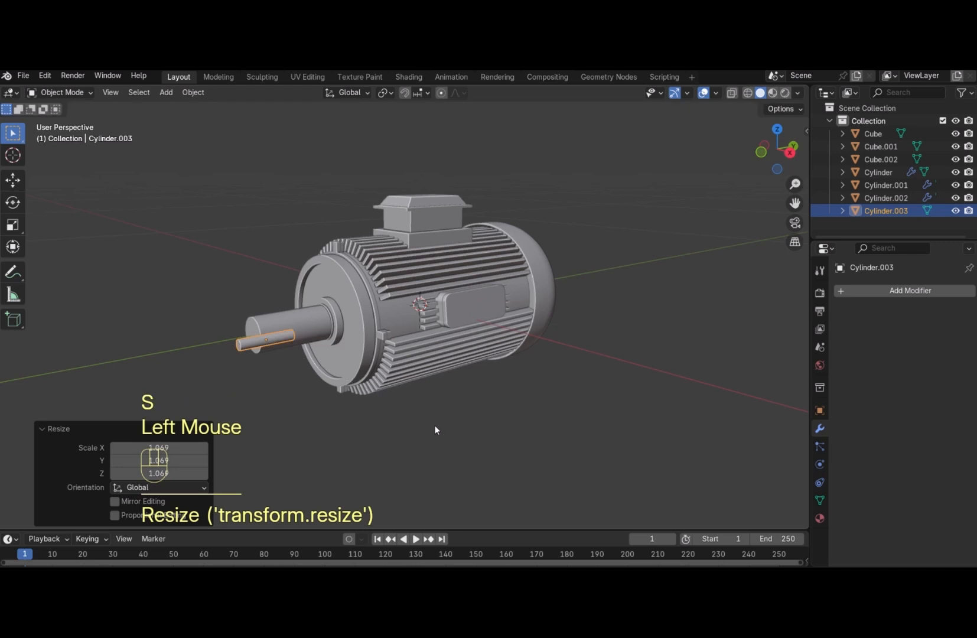
In front wireframe view, scale the thin cylinder up by about 1.6 and move it about -0.0035 m along X
key("KP_1")
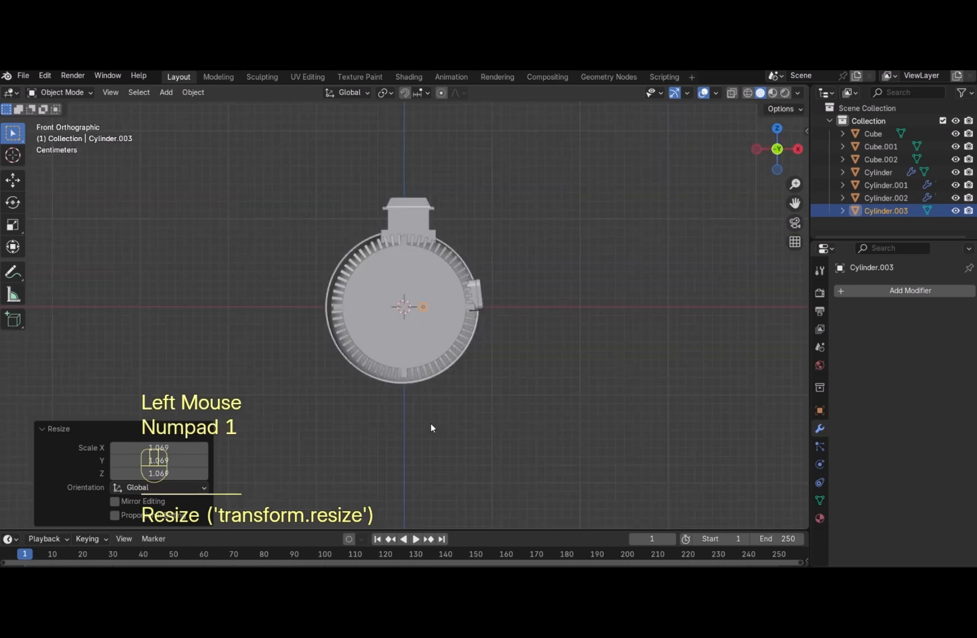
left_click(748, 93)
key("s")
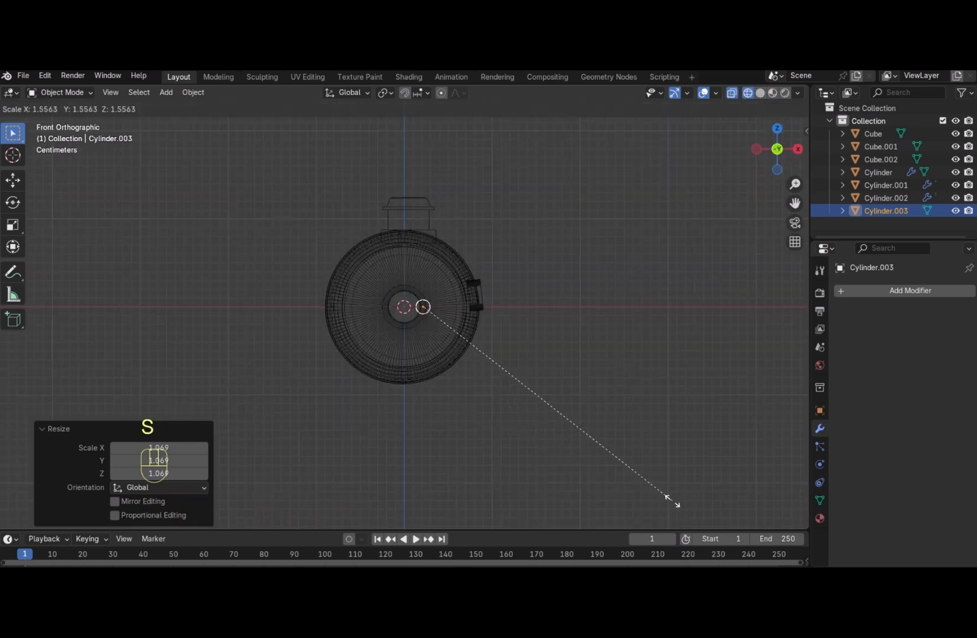
left_click(680, 510)
key("g")
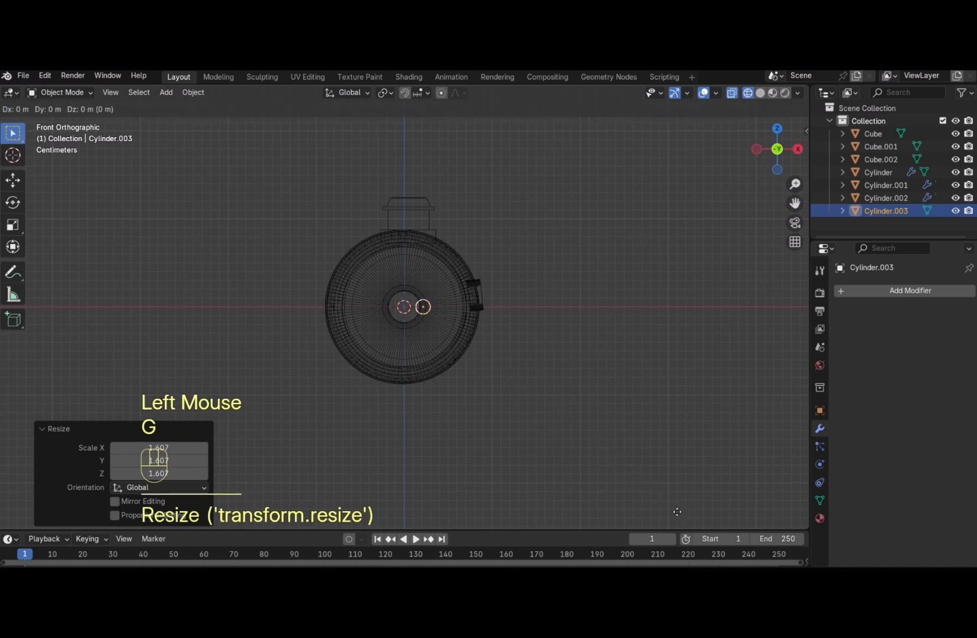
key("x")
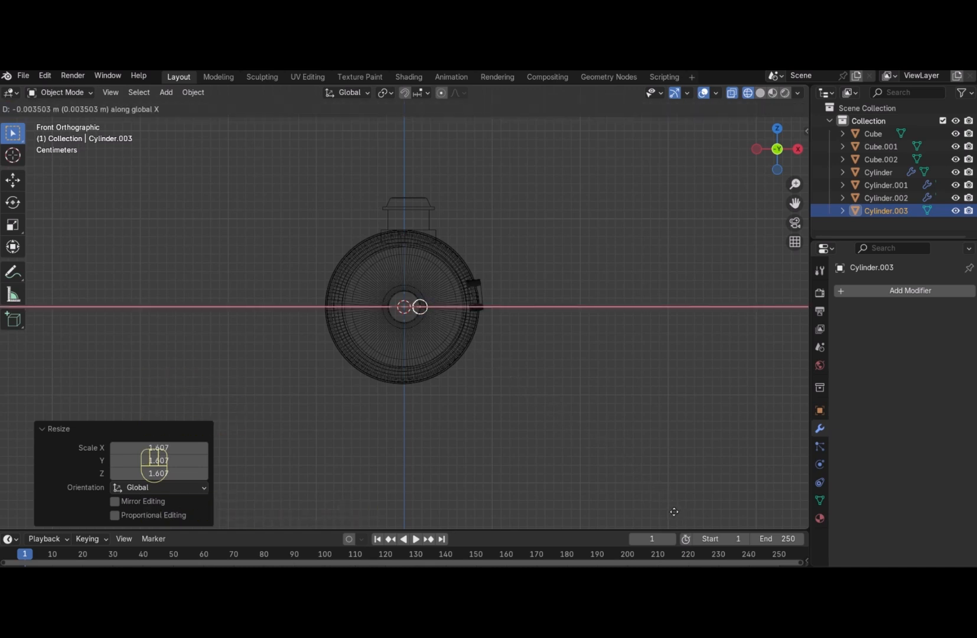
left_click(674, 512)
Return to solid shading in an angled view and scale the thin cylinder down uniformly to about 0.56
mouse_move(774, 153)
left_mouse_down()
mouse_move(743, 125)
mouse_move(739, 160)
mouse_move(712, 151)
left_mouse_up()
left_click(761, 92)
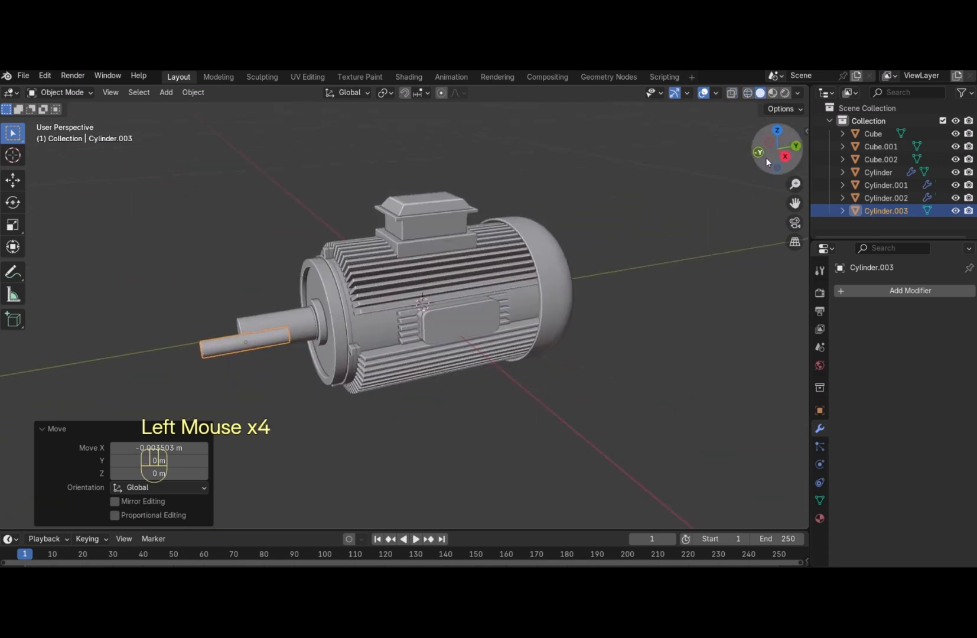
left_click_drag(773, 155, 801, 165)
key("s")
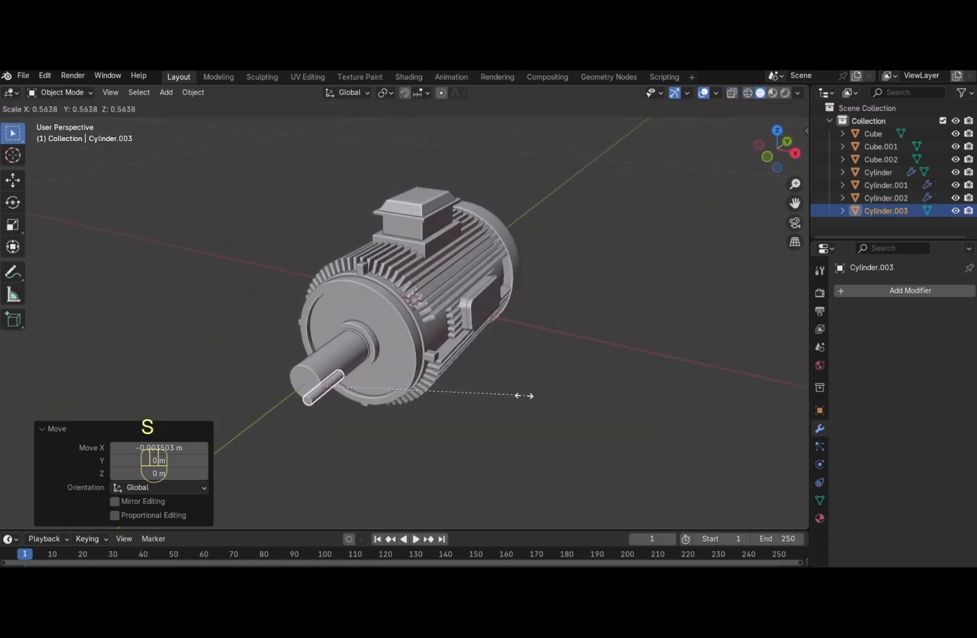
left_click(515, 401)
Stretch the thin cylinder along Y by about 1.32 and move it about 0.023 m along Y up the shaft
key("s")
key("y")
left_click(577, 390)
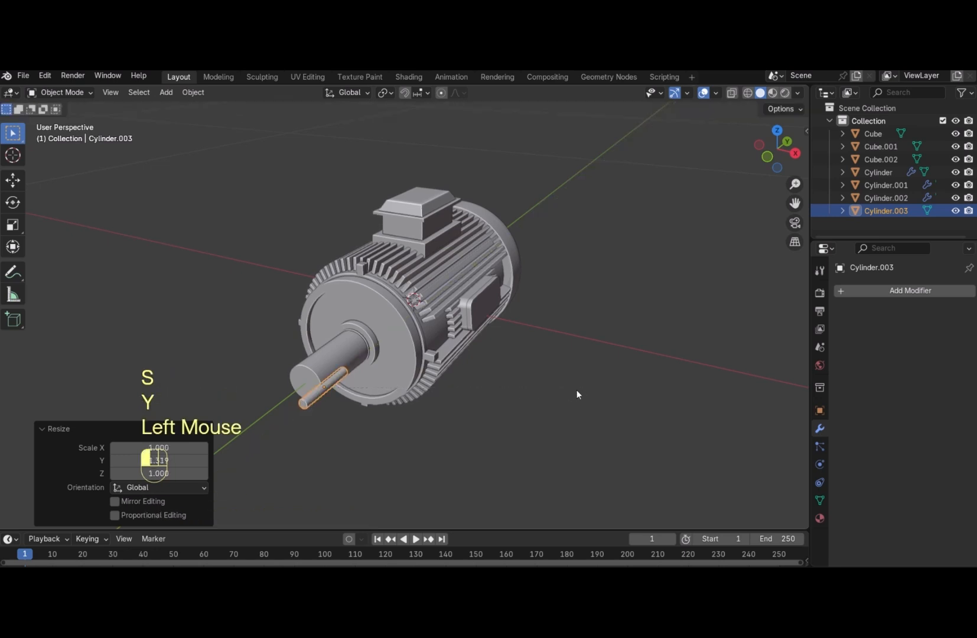
key("g")
key("y")
left_click(584, 371)
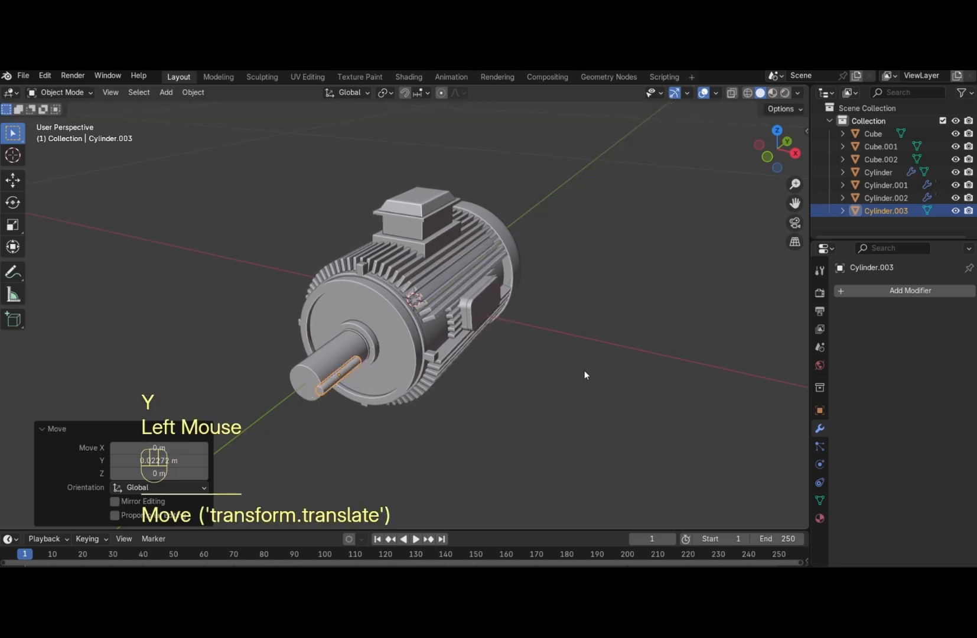
Stretch the thin cylinder along Z by about 1.31 in front wireframe view, then restore solid shading
key("KP_1")
key("z")
key("4")
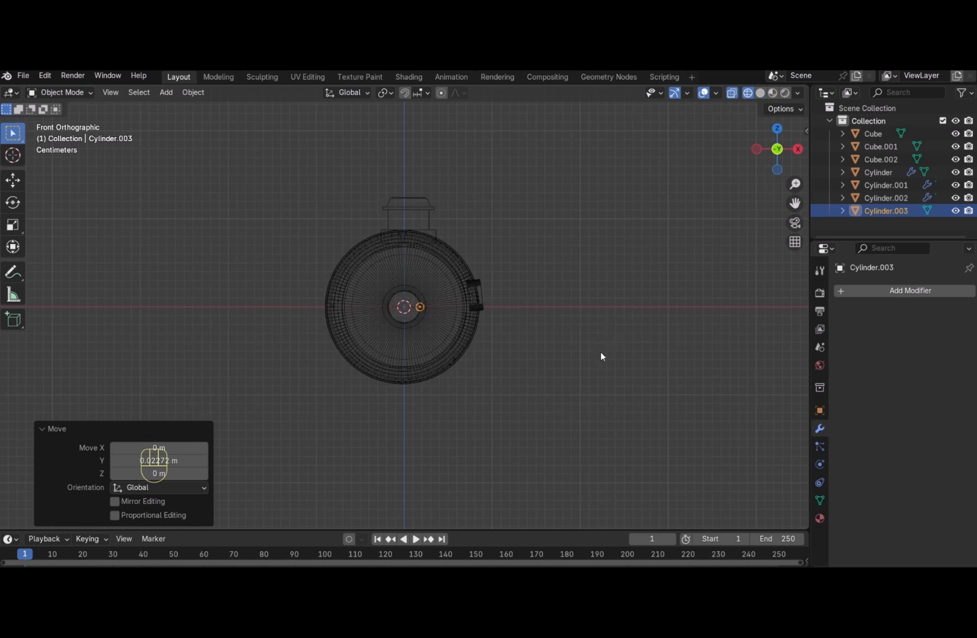
key("s")
key("z")
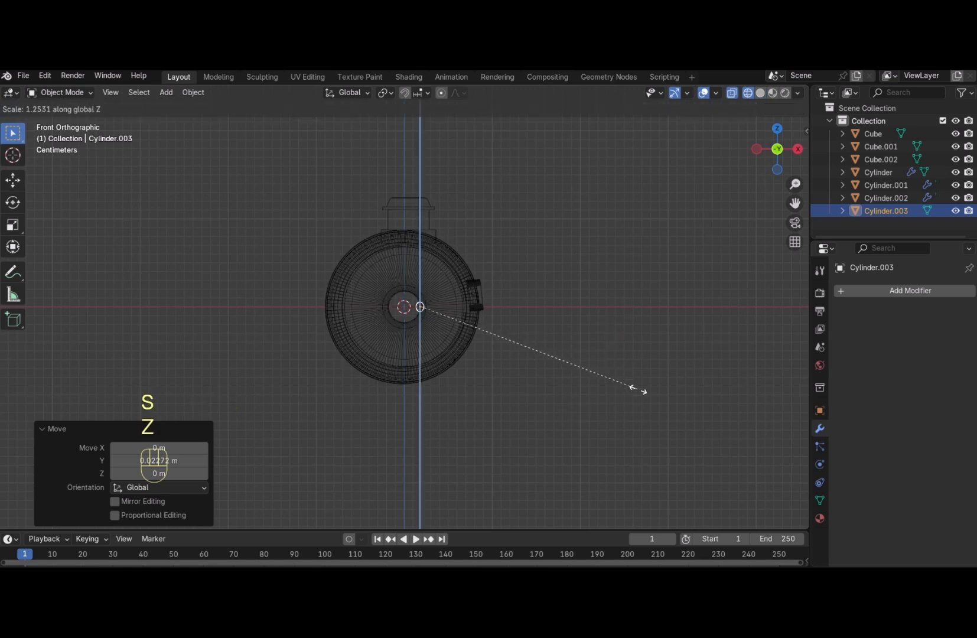
left_click(646, 398)
mouse_move(778, 149)
left_mouse_down()
mouse_move(749, 166)
mouse_move(790, 155)
mouse_move(776, 158)
left_mouse_up()
left_click(761, 93)
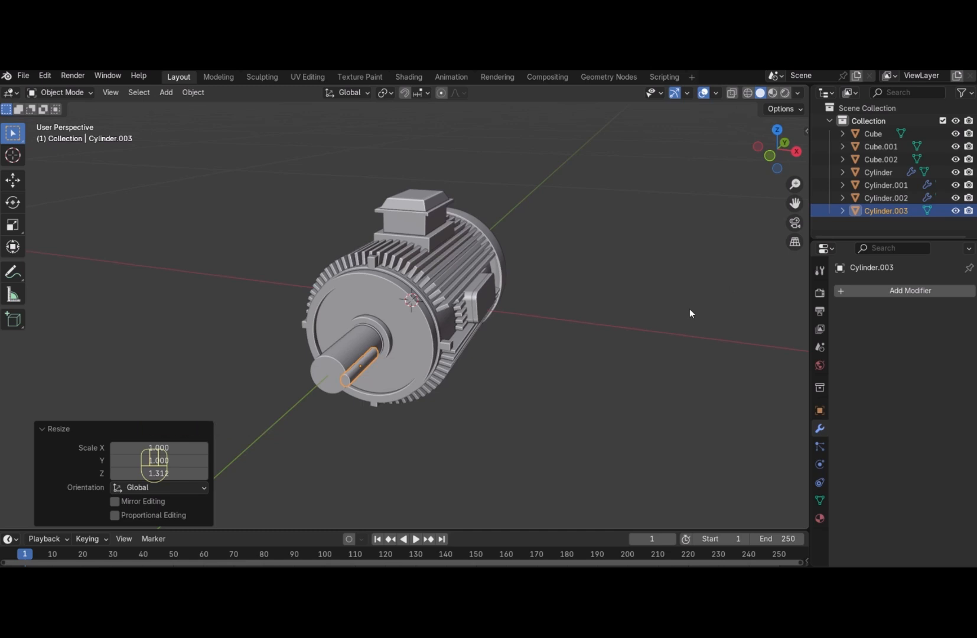
Move the thin cylinder about -0.0015 m along X deeper into the shaft and adjust its Z scale slightly
key("g")
key("x")
left_click(688, 309)
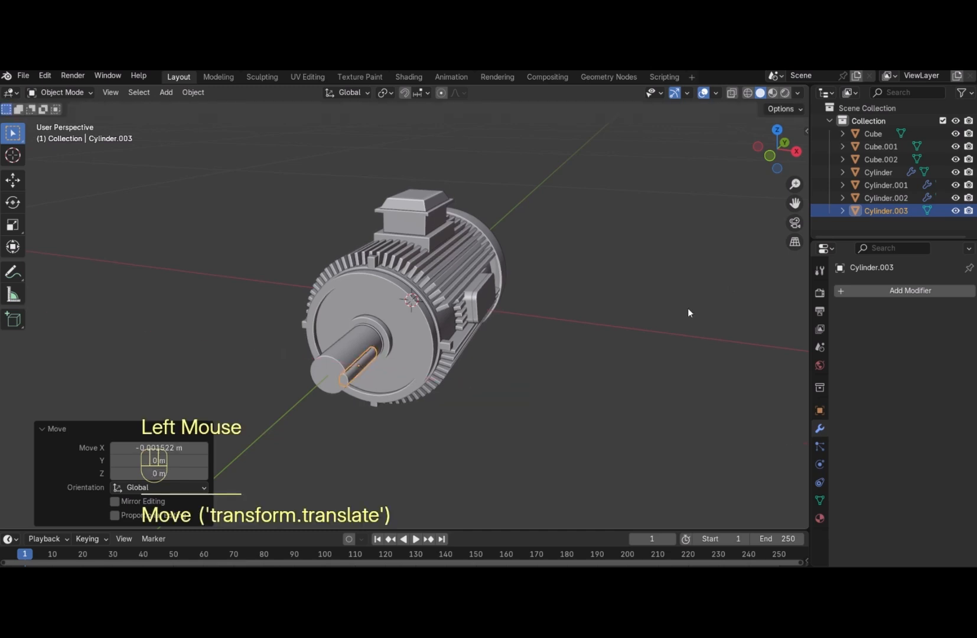
key("s")
key("z")
left_click(715, 310)
left_click(684, 259)
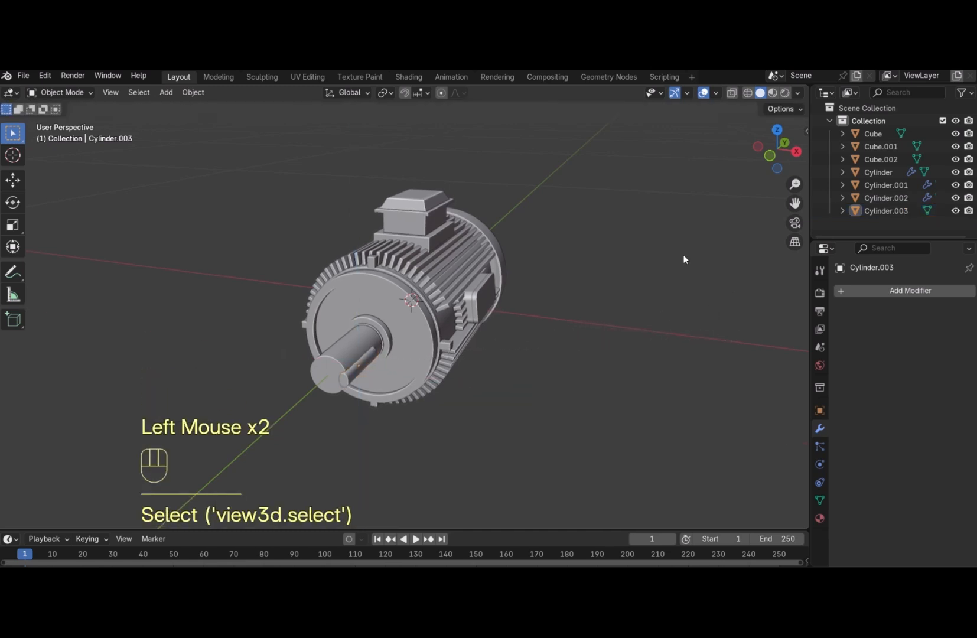
Apply Shade Auto Smooth to the thin cylinder embedded in the shaft
mouse_move(781, 156)
left_mouse_down()
mouse_move(754, 147)
mouse_move(764, 137)
mouse_move(783, 163)
left_mouse_up()
scroll(137, 406, "up", 3)
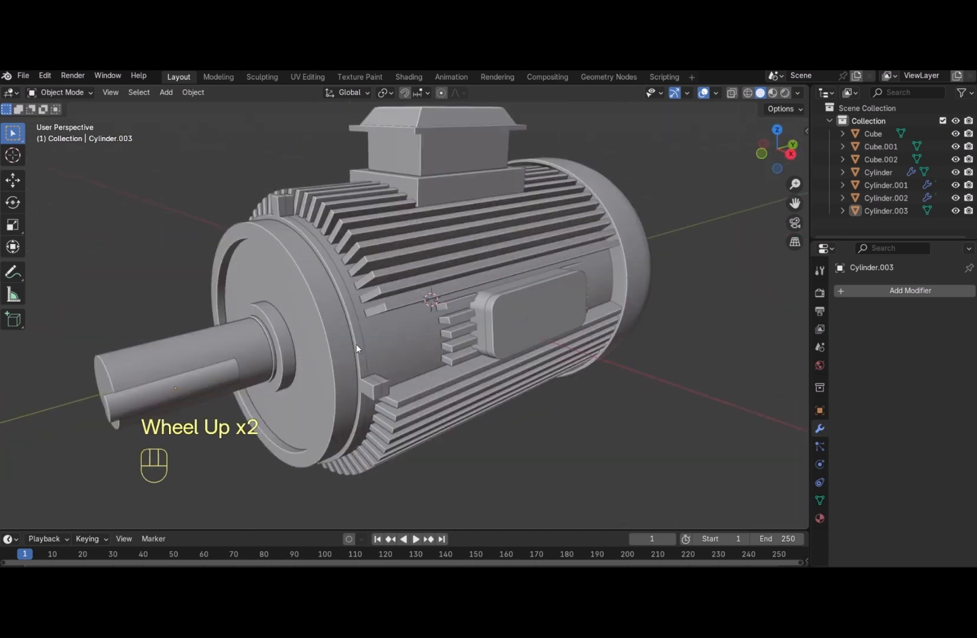
left_click(137, 406)
right_click(99, 411)
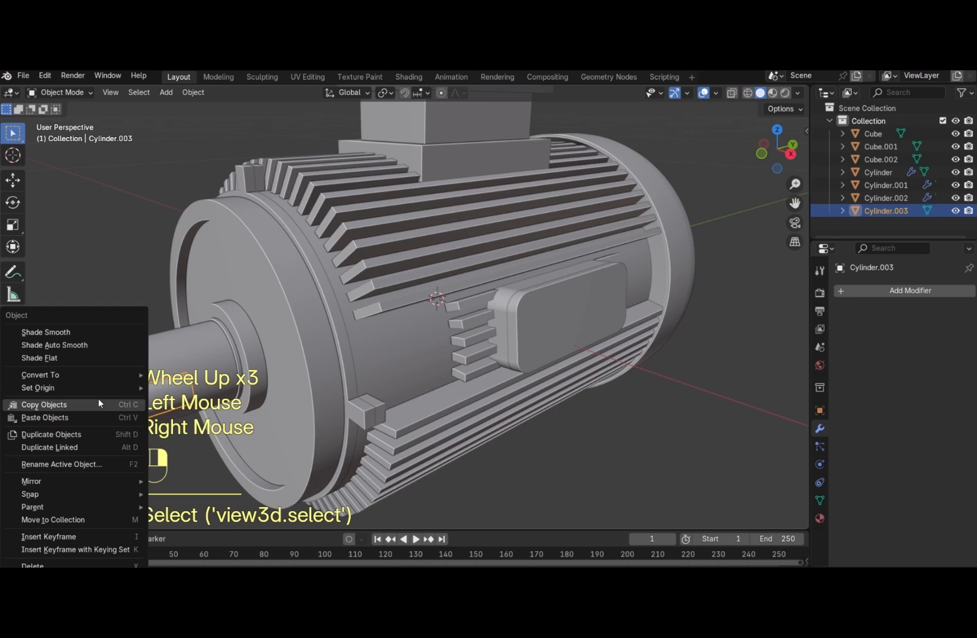
left_click(89, 344)
Add a Boolean Difference modifier to the shaft and end cover object, with the thin cylinder Cylinder.003 as the cutter
left_click(358, 324)
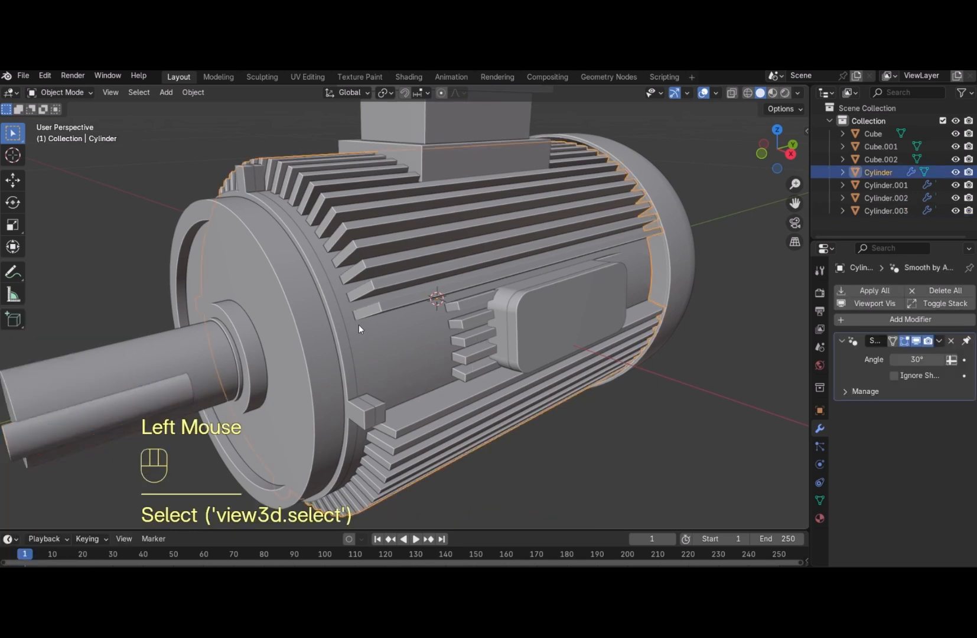
left_click(164, 361)
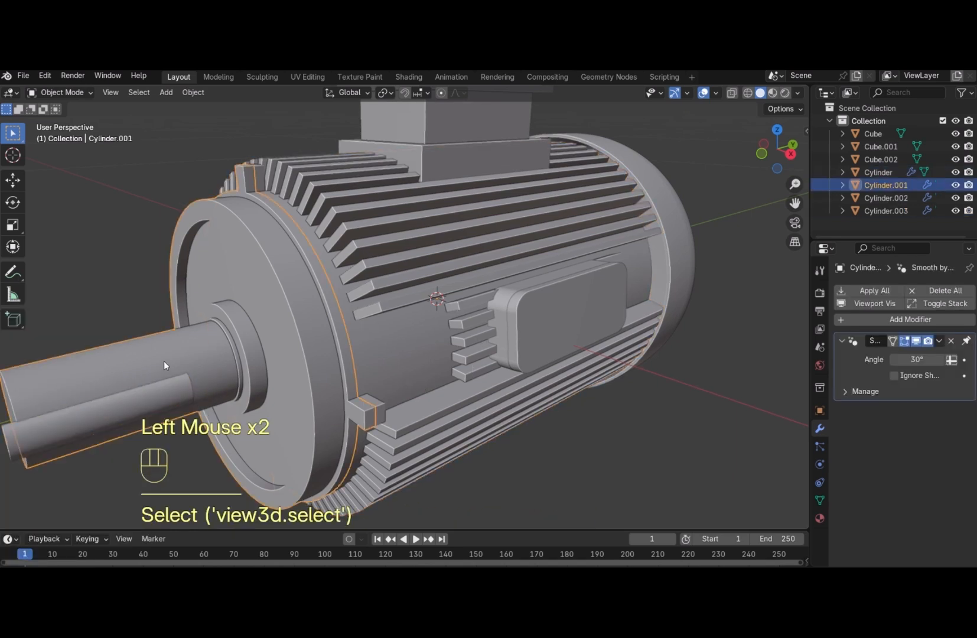
left_click(875, 318)
mouse_move(869, 319)
left_click(709, 343)
scroll(654, 357, "down", 4)
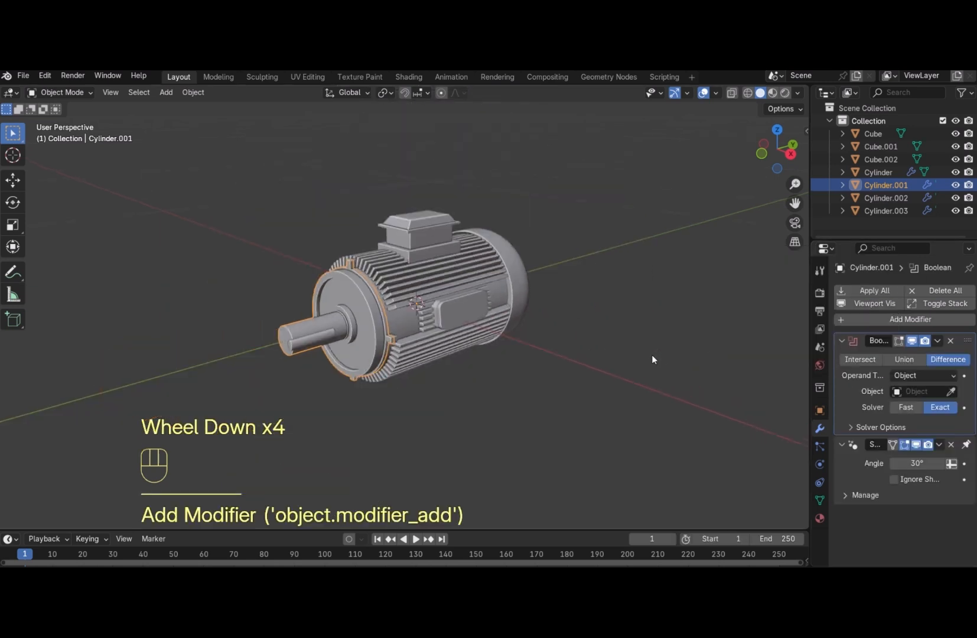
left_click(950, 392)
left_click(320, 337)
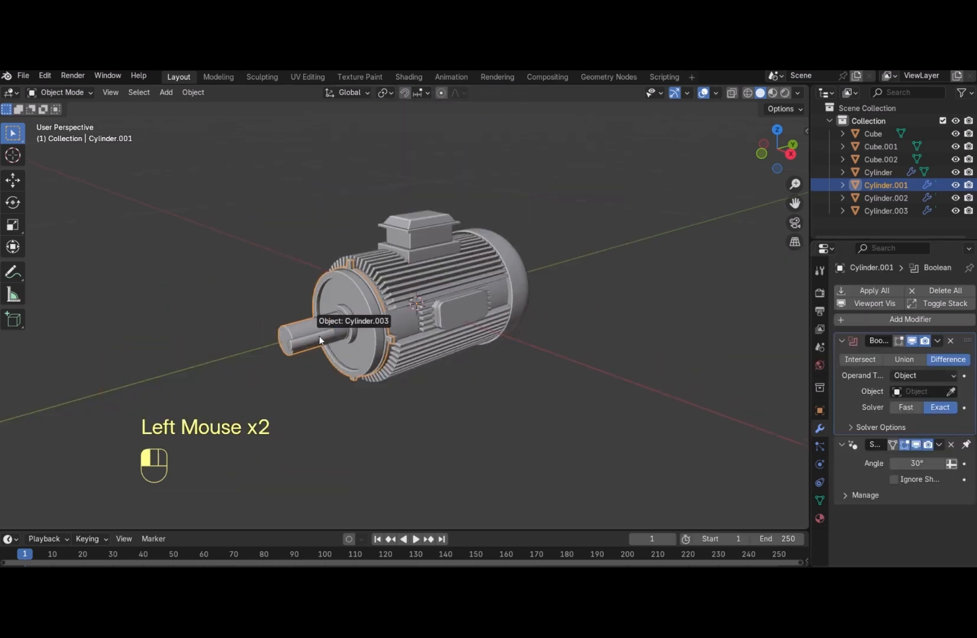
left_click(320, 337)
Hide the cutter cylinder and apply the Boolean modifier on the shaft and end cover object
left_click(319, 340)
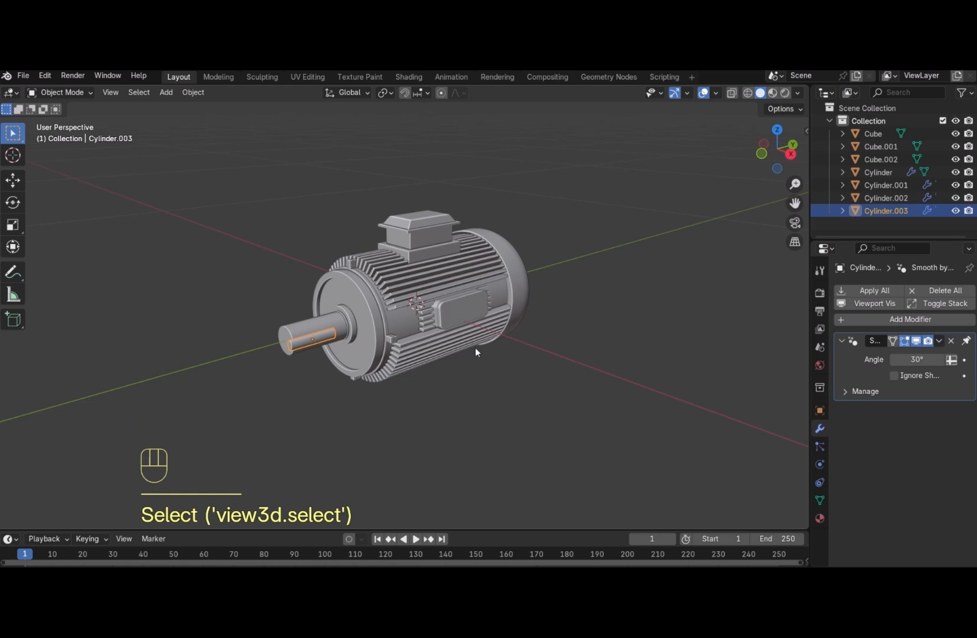
key("h")
mouse_move(775, 152)
left_mouse_down()
mouse_move(795, 135)
mouse_move(778, 142)
left_mouse_up()
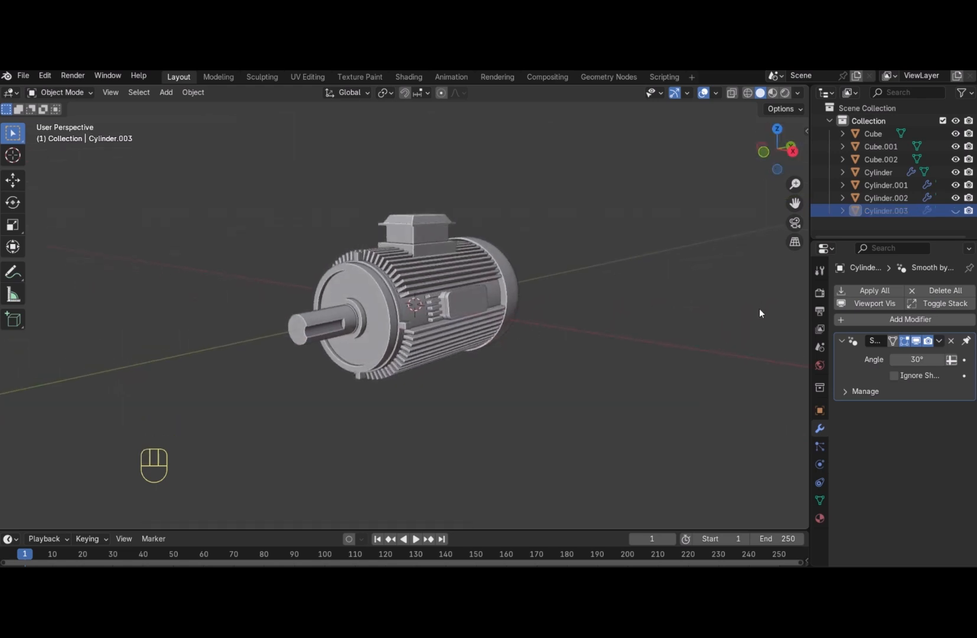
left_click(371, 325)
left_click(938, 342)
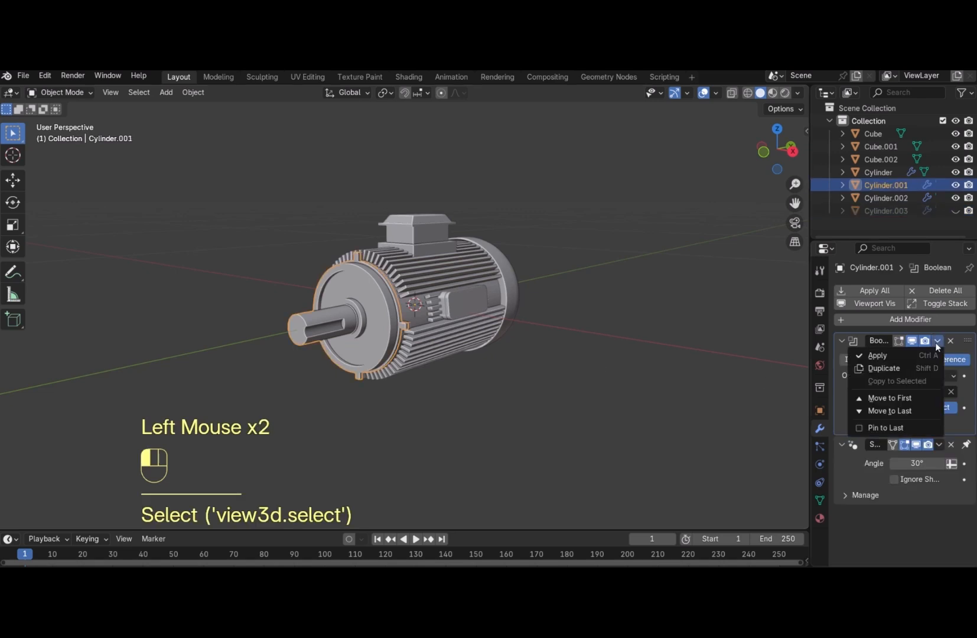
left_click(880, 355)
Unhide the cutter cylinder Cylinder.003 and delete it from the scene
left_click(955, 211)
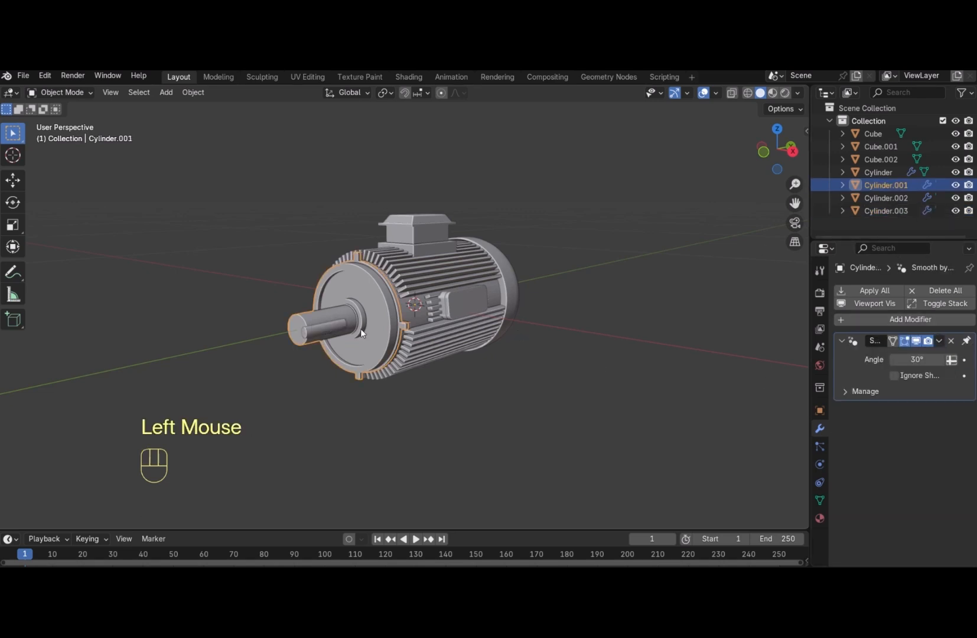
double_click(314, 328)
key("x")
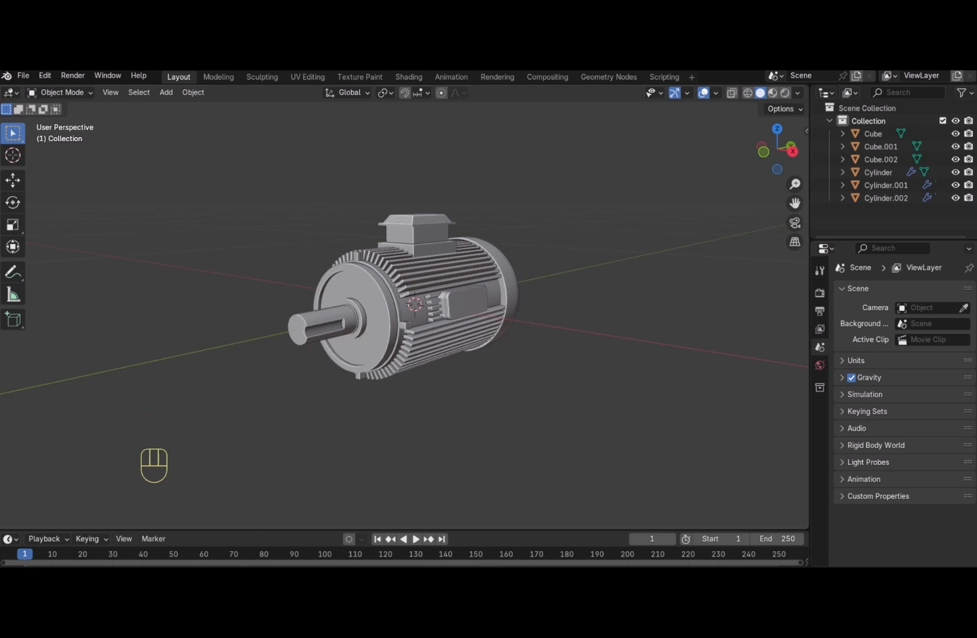
Examine the slot cut in the shaft and the mesh of the shaft and end cover object
mouse_move(757, 155)
left_mouse_down()
mouse_move(786, 155)
mouse_move(744, 157)
mouse_move(765, 155)
left_mouse_up()
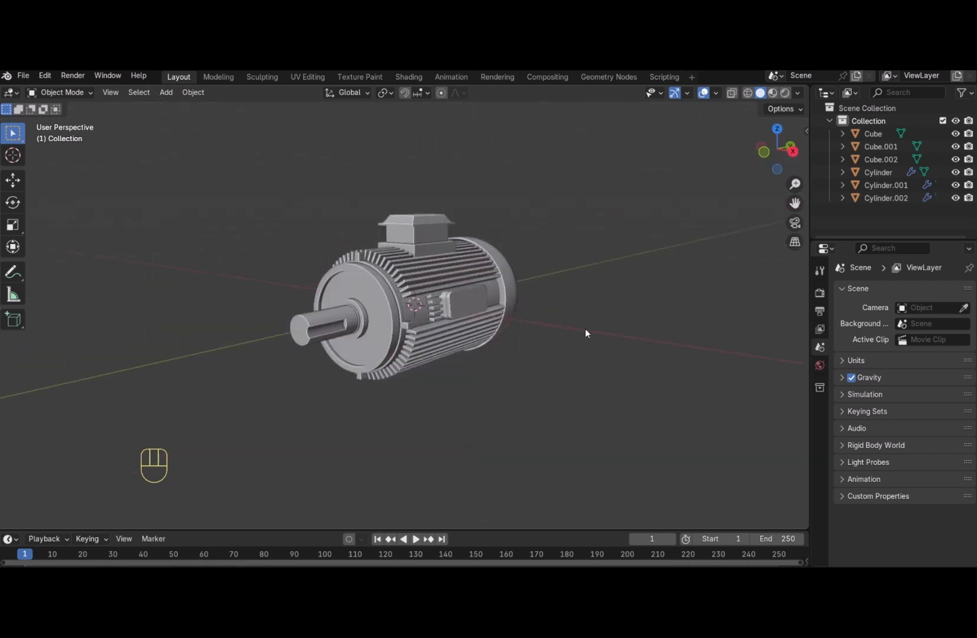
scroll(587, 334, "up", 1)
scroll(588, 334, "down", 1)
scroll(585, 334, "up", 3)
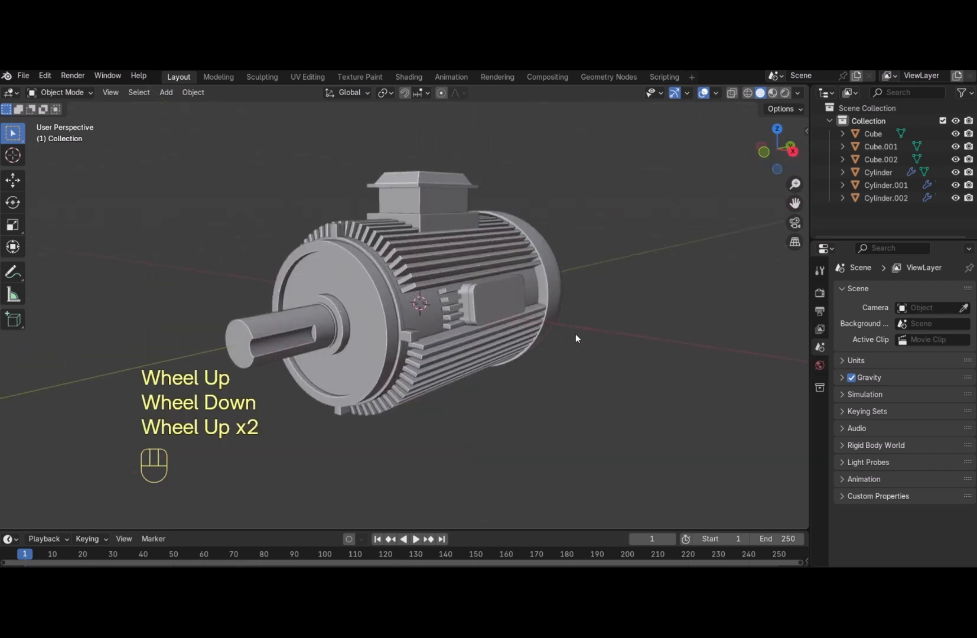
left_click(355, 334)
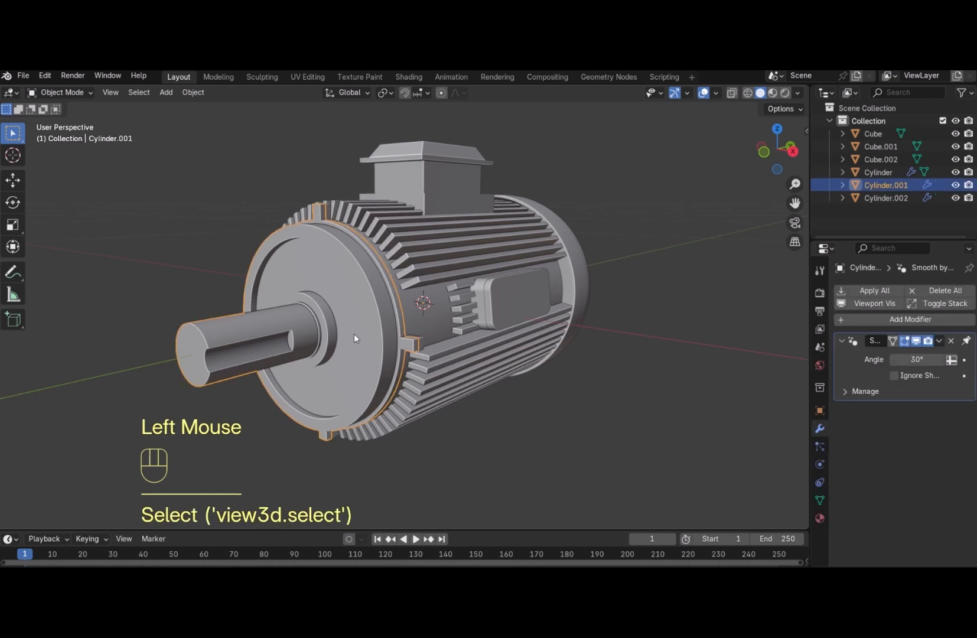
key("Tab")
key("Tab")
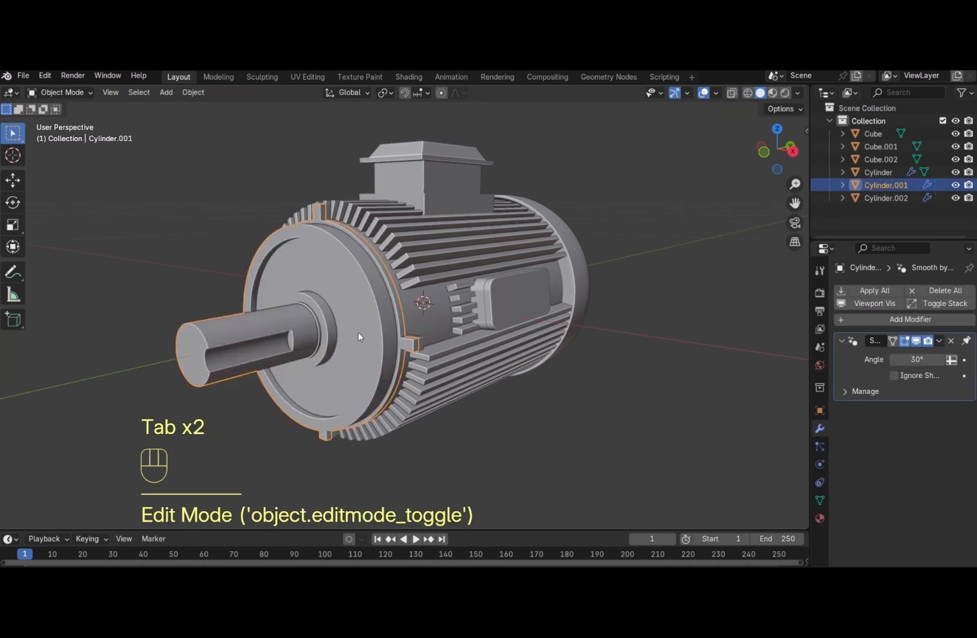
key("Tab")
key("Tab")
scroll(502, 309, "down", 3)
scroll(529, 307, "up", 4)
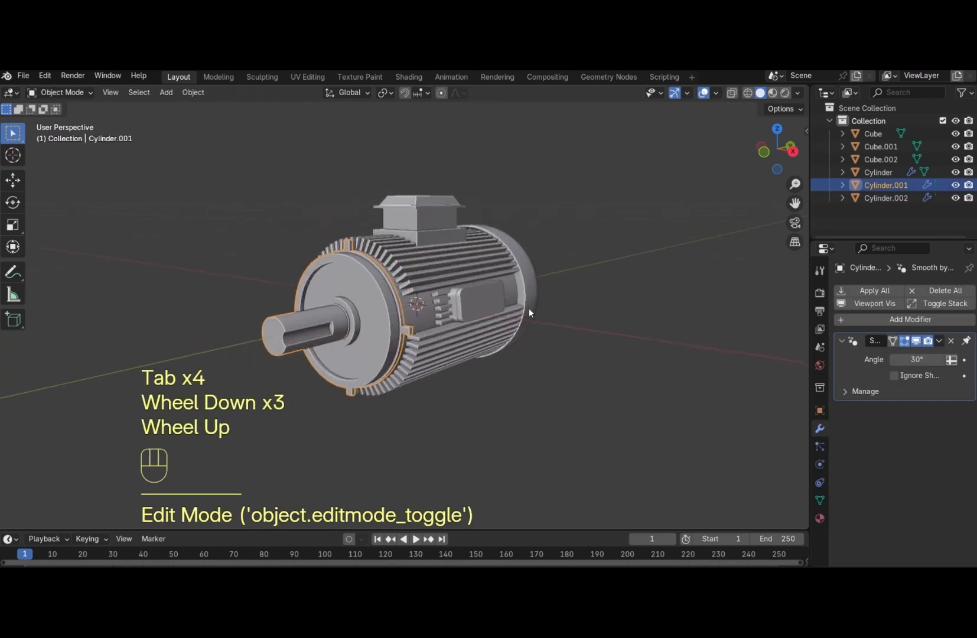
left_click(665, 246)
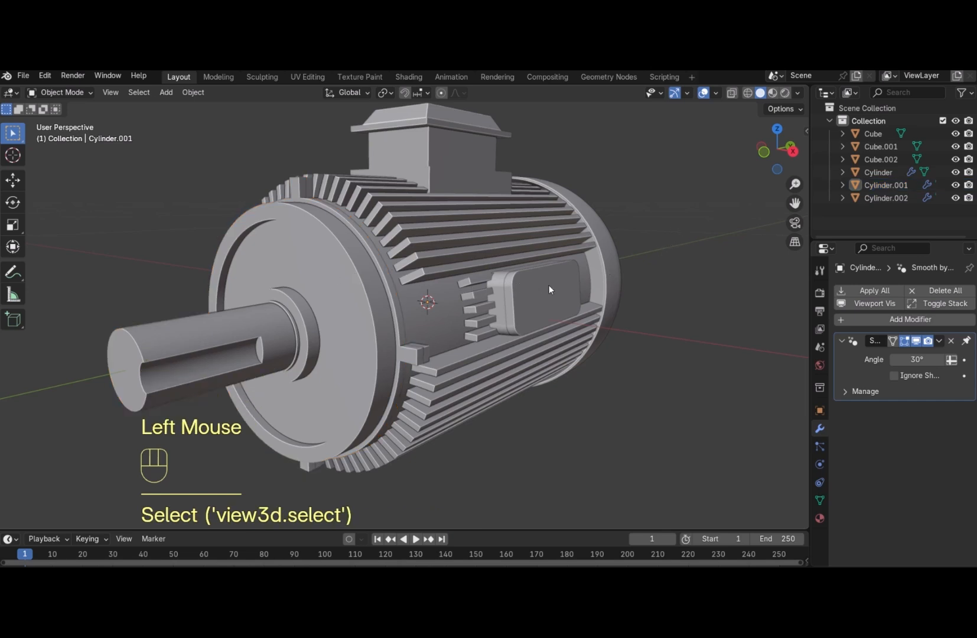
Add a 128-vertex cylinder, scale it down to about 0.113, and apply Shade Auto Smooth
key("shift+a")
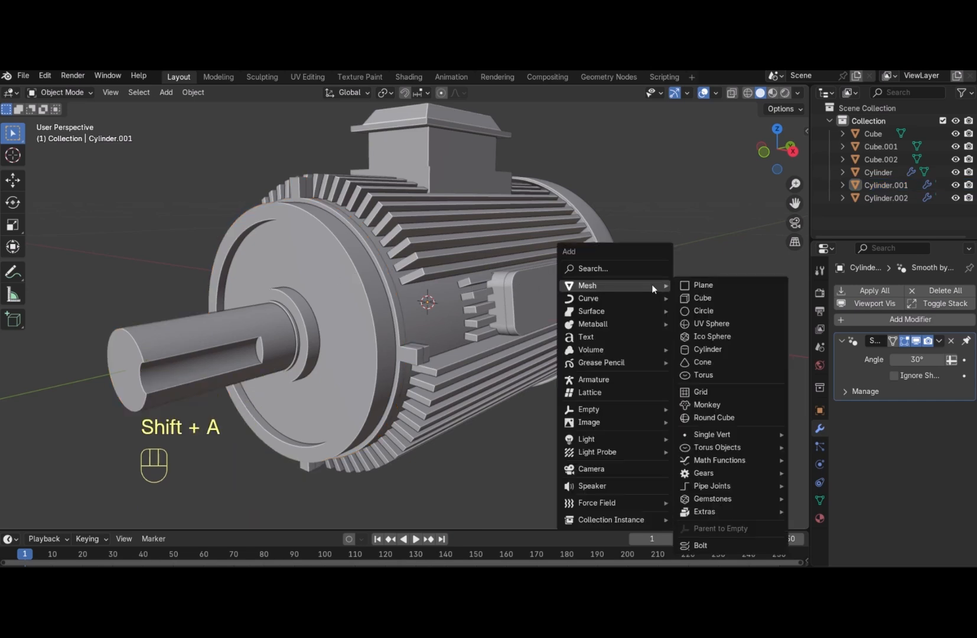
left_click(705, 350)
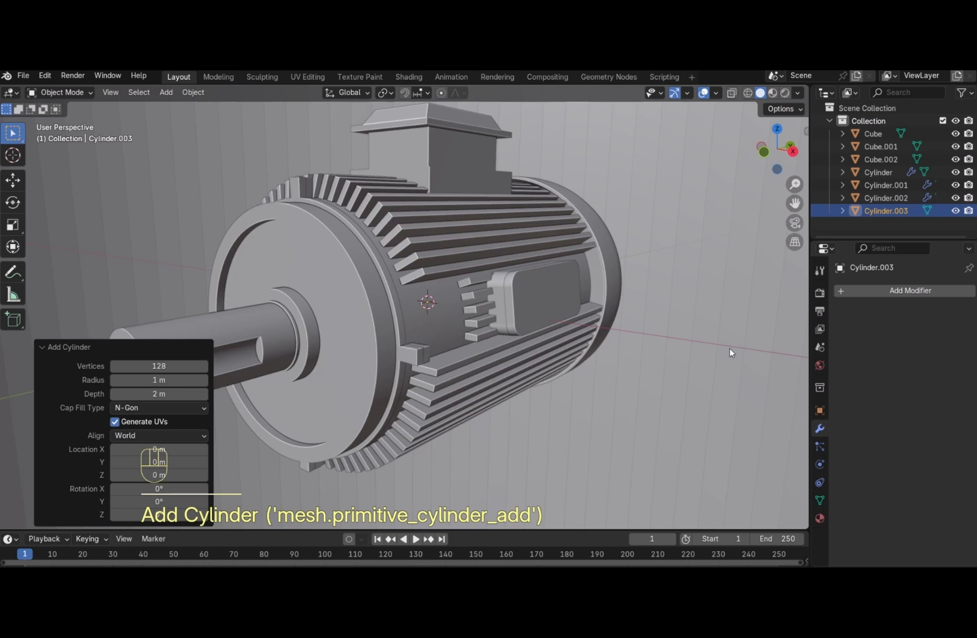
key("s")
left_click(494, 237)
right_click(494, 237)
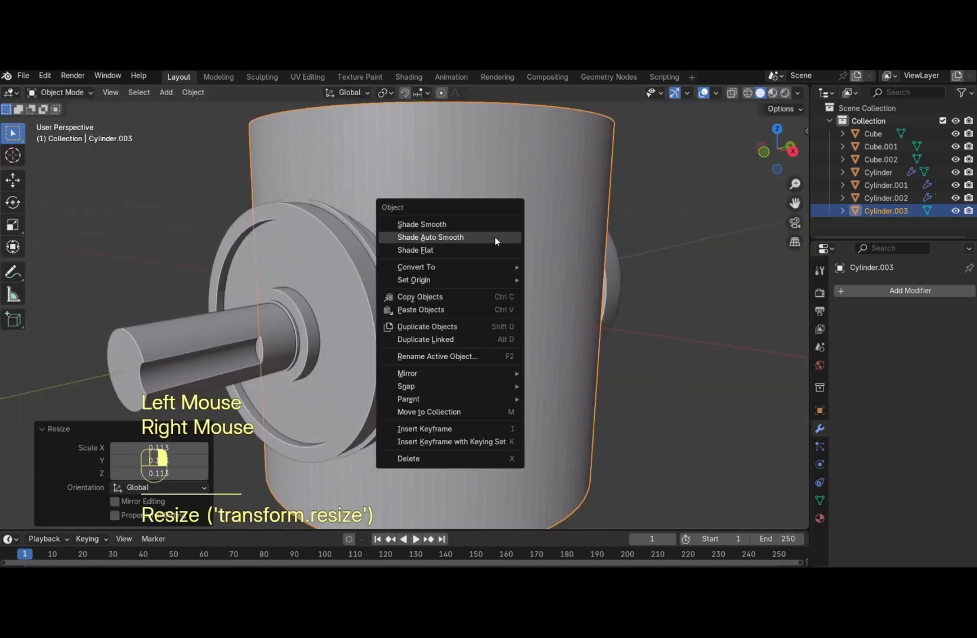
left_click(494, 237)
Rotate the new cylinder 90° about the Y axis
key("r")
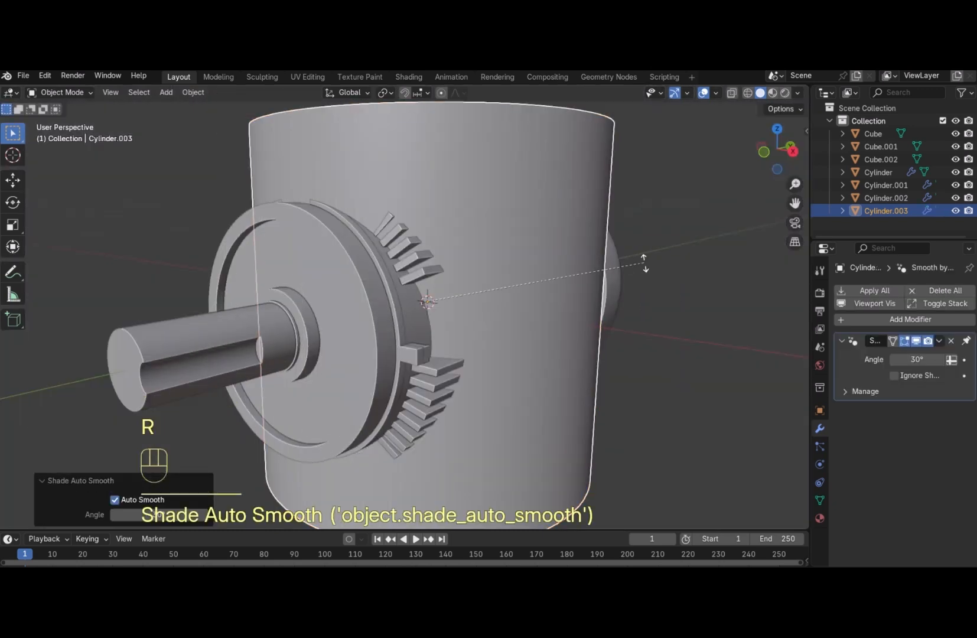
key("y")
key("9")
key("0")
key("Return")
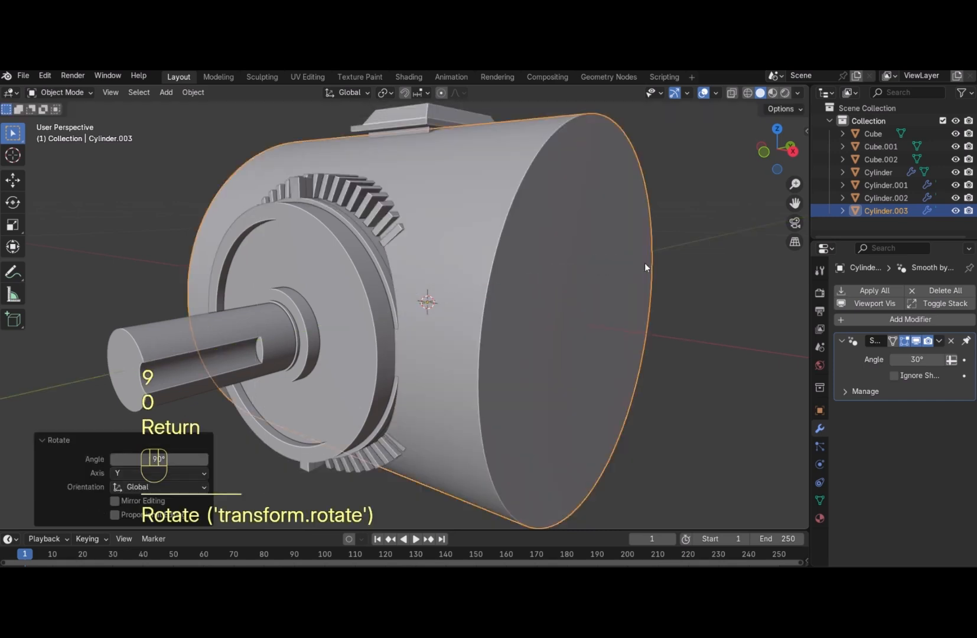
Shrink the cylinder to about 0.027 of its size and move it about 0.095 m along X, just outside the motor's side plate
key("s")
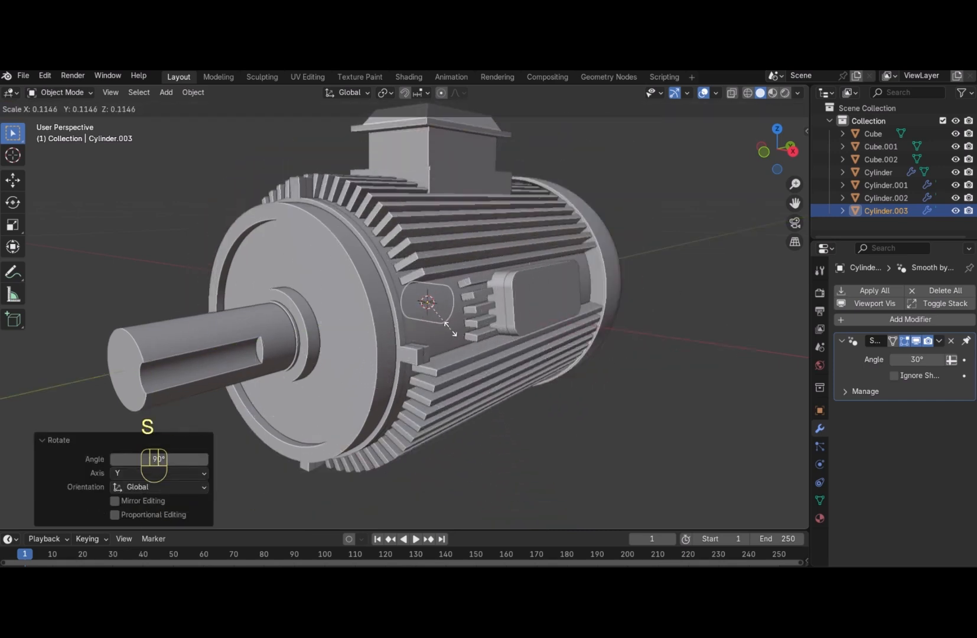
left_click(421, 307)
key("g")
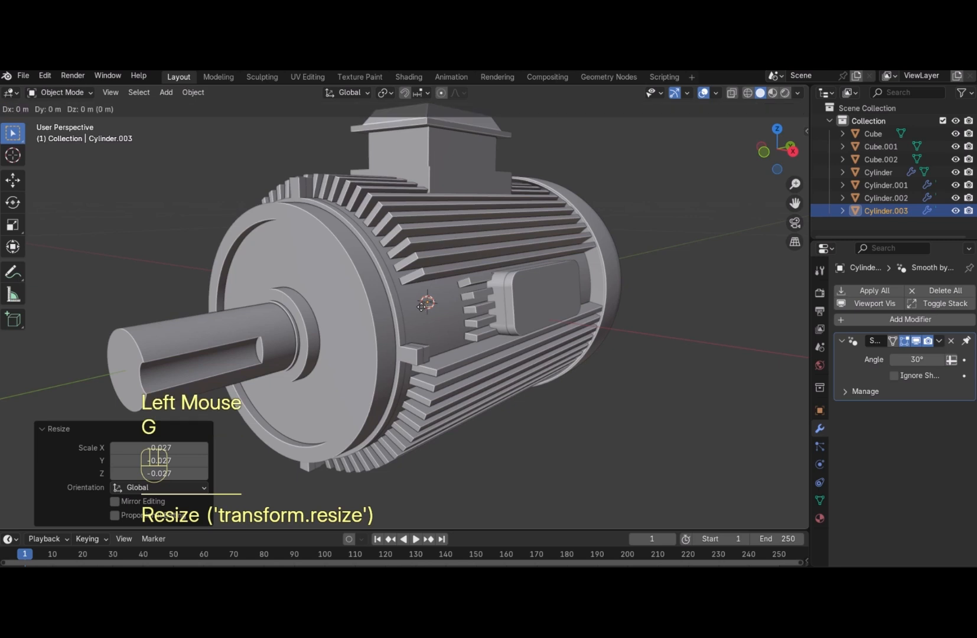
key("x")
left_click(538, 319)
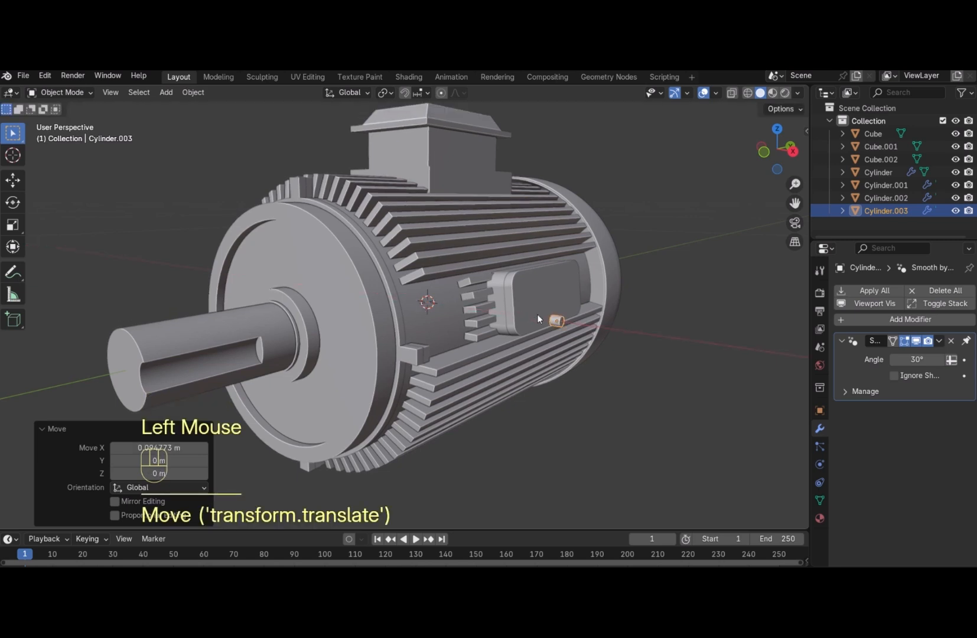
Isolate the side plate Cube.001 and the small cylinder in local view
mouse_move(777, 149)
left_mouse_down()
mouse_move(795, 148)
mouse_move(768, 151)
left_mouse_up()
key("KP_1")
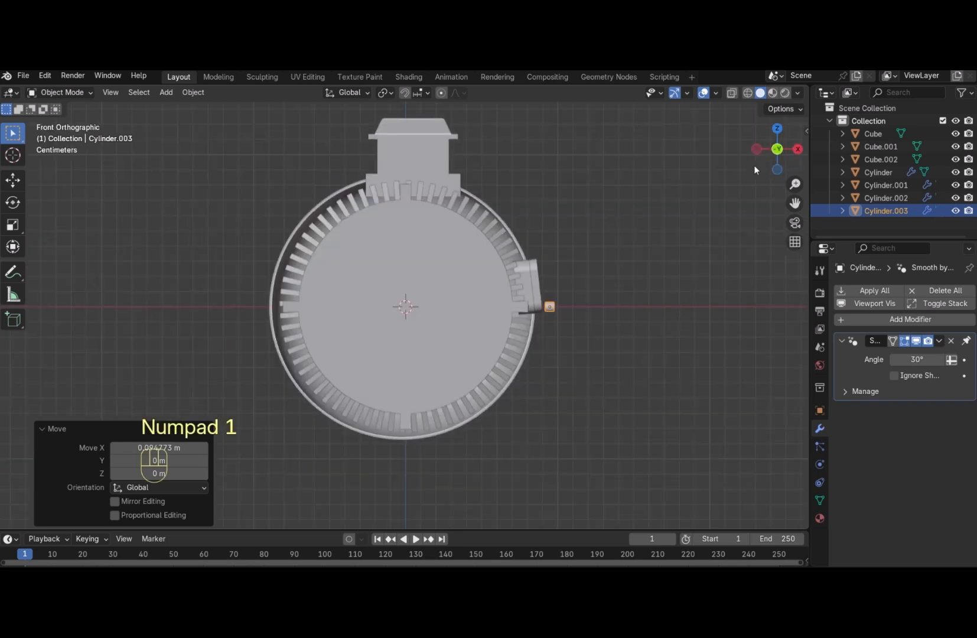
left_click(538, 287)
left_click(554, 305, "shift")
key("KP_Divide")
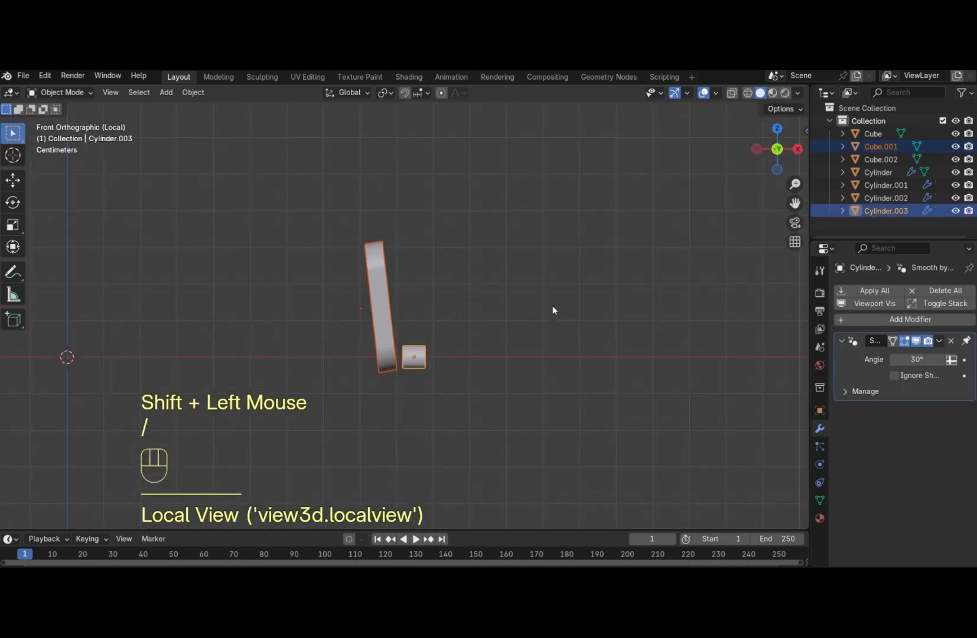
Scale the small cylinder down by a factor of about 0.48
left_click(413, 361)
left_click_drag(765, 162, 764, 158)
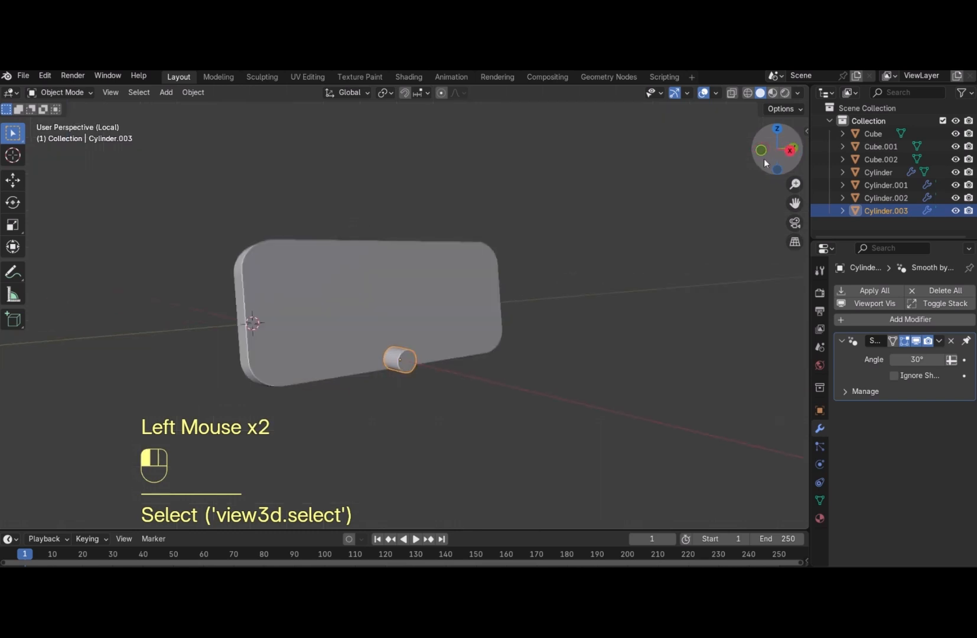
key("s")
left_click(544, 371)
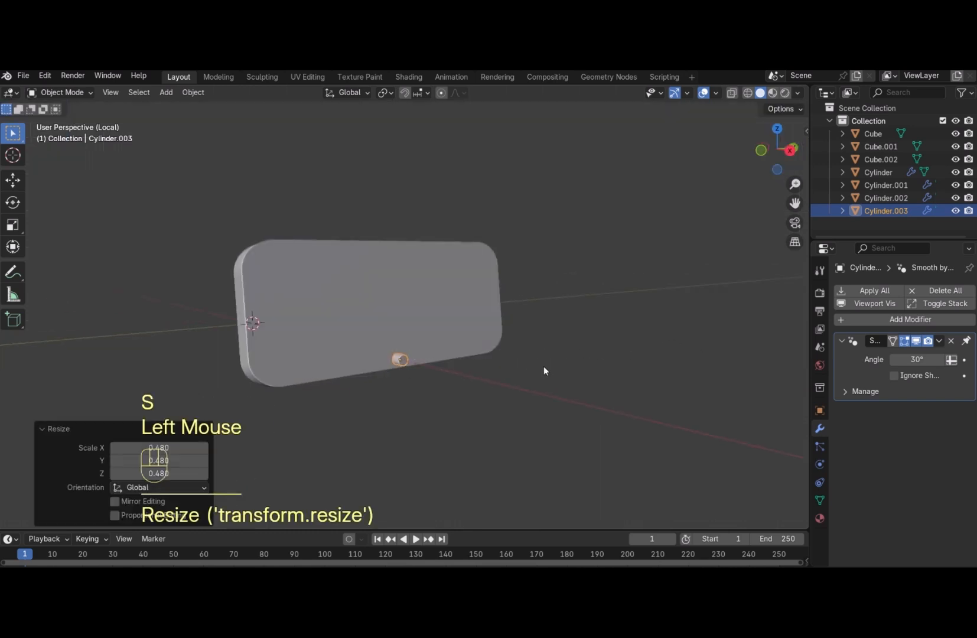
Move the small cylinder about -0.033 m along Y toward the plate's rounded end in the right orthographic view
key("KP_3")
key("g")
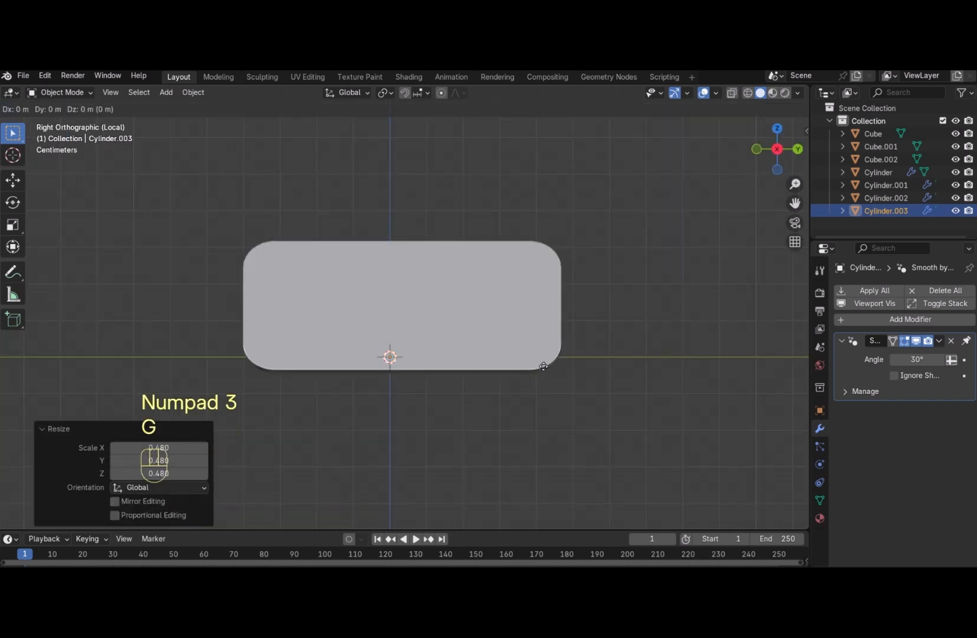
key("y")
left_click(268, 357)
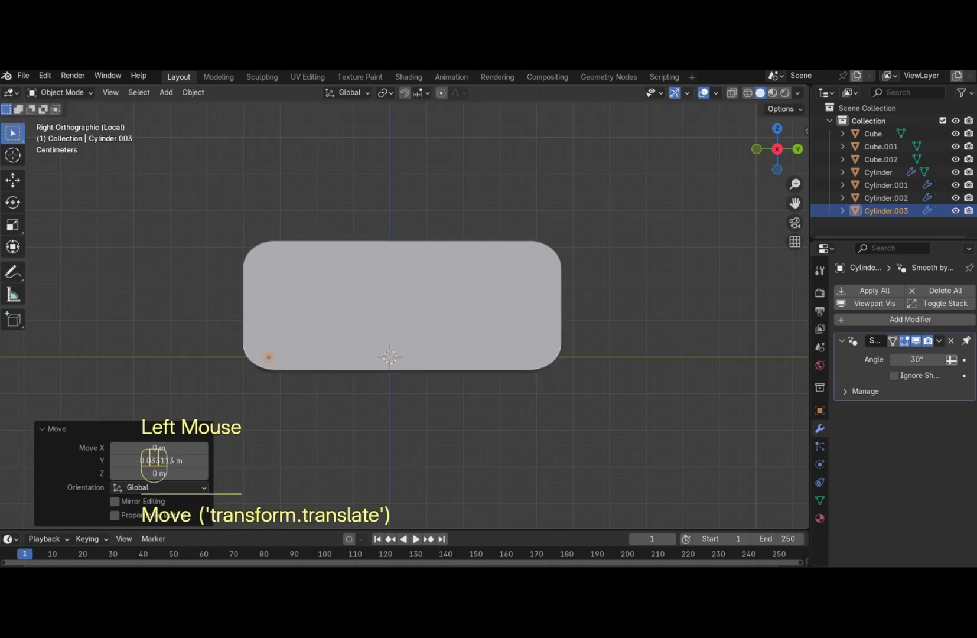
Fine-tune the cylinder's position at the plate's lower corner, moving it about -0.0021 m along Y and 0.0028 m along Z
left_click(748, 93)
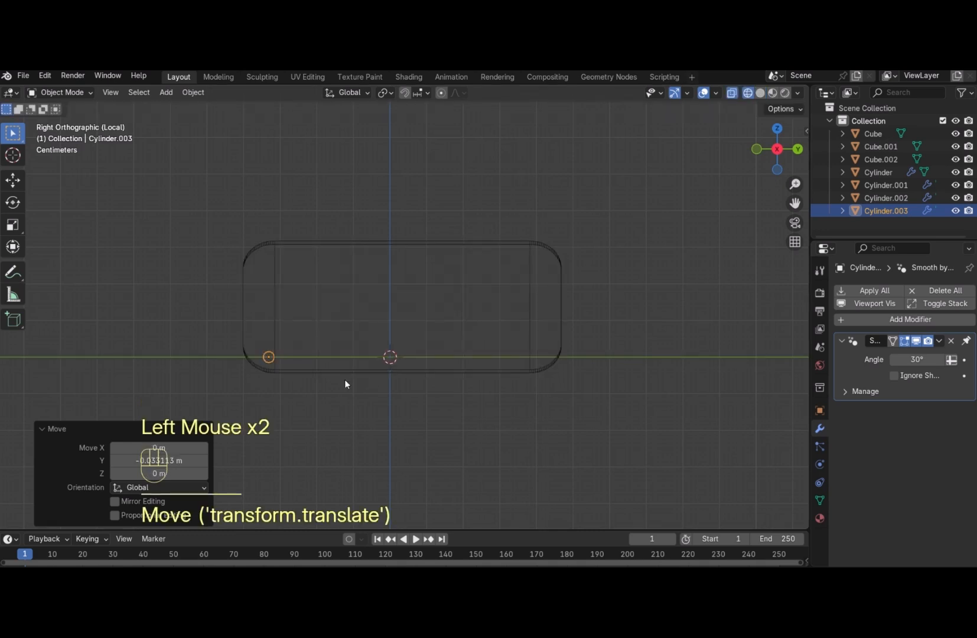
key("g")
key("y")
left_click(680, 322)
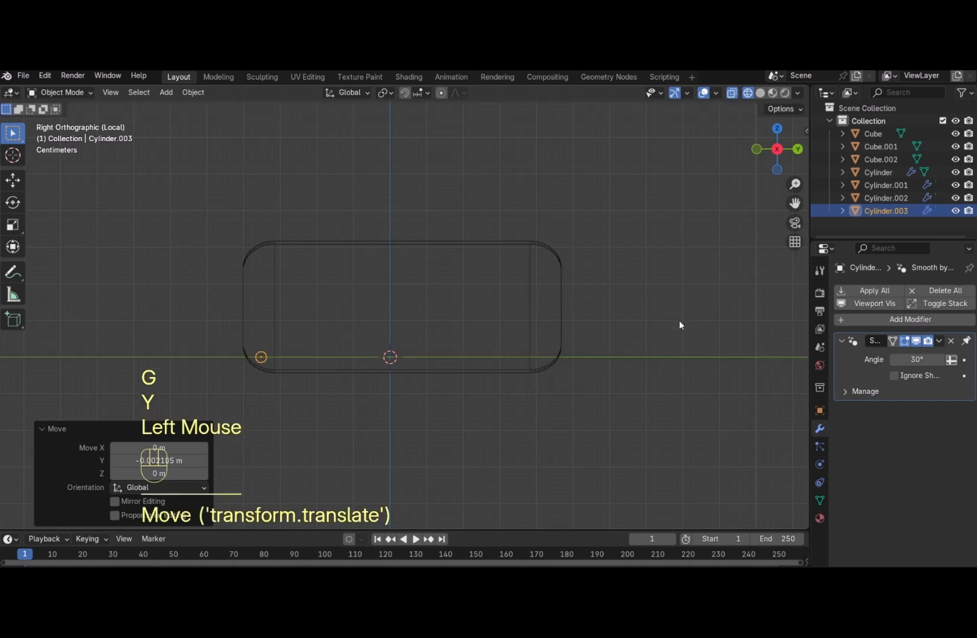
key("g")
key("z")
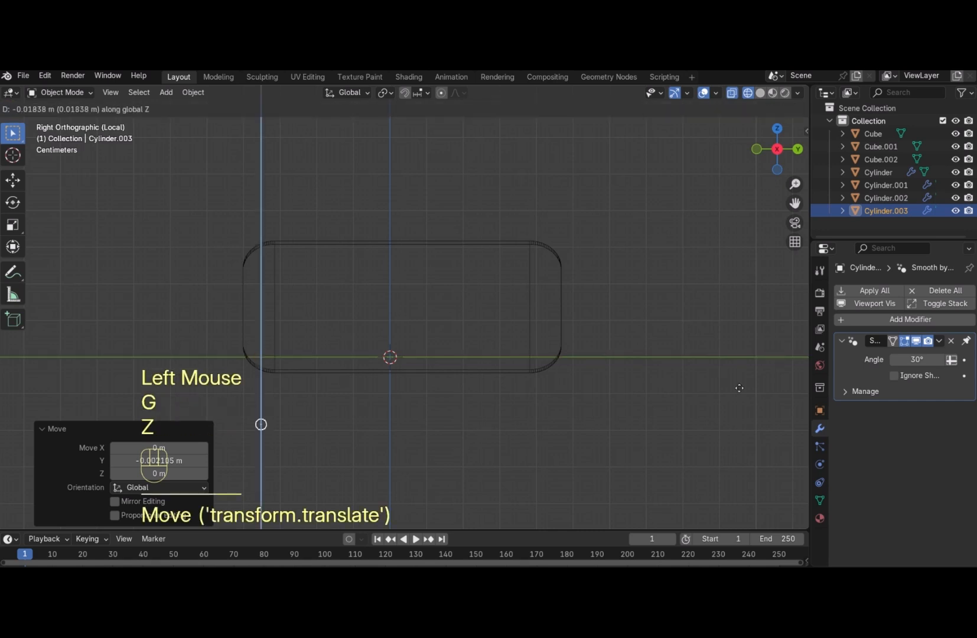
left_click(715, 310)
mouse_move(764, 165)
left_mouse_down()
mouse_move(785, 150)
mouse_move(763, 162)
mouse_move(759, 152)
mouse_move(777, 154)
left_mouse_up()
left_click(761, 93)
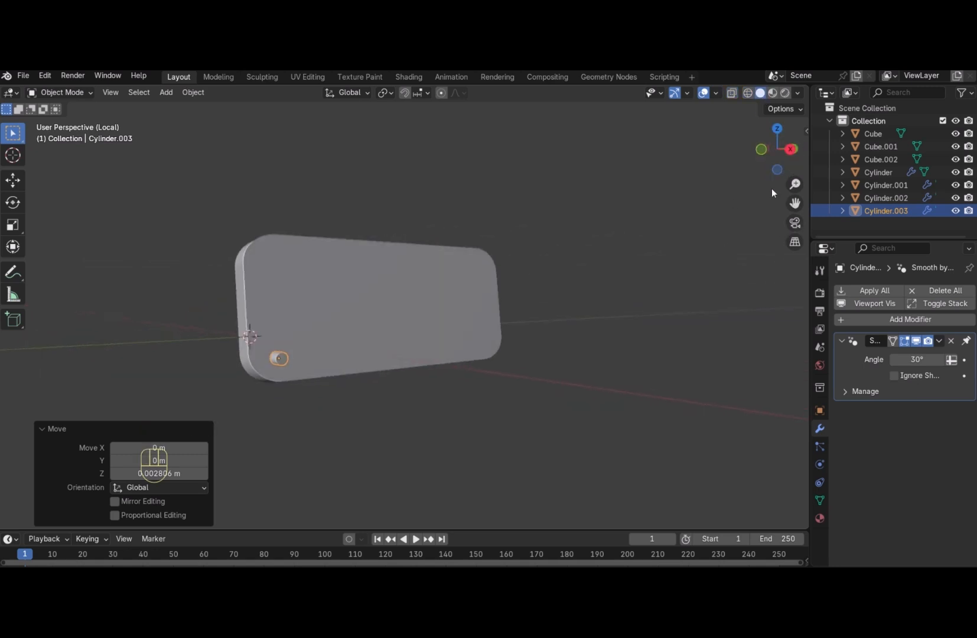
Make a linked duplicate of the corner cylinder about 0.022 m higher along Z, at the plate's upper corner
key("KP_3")
key("z")
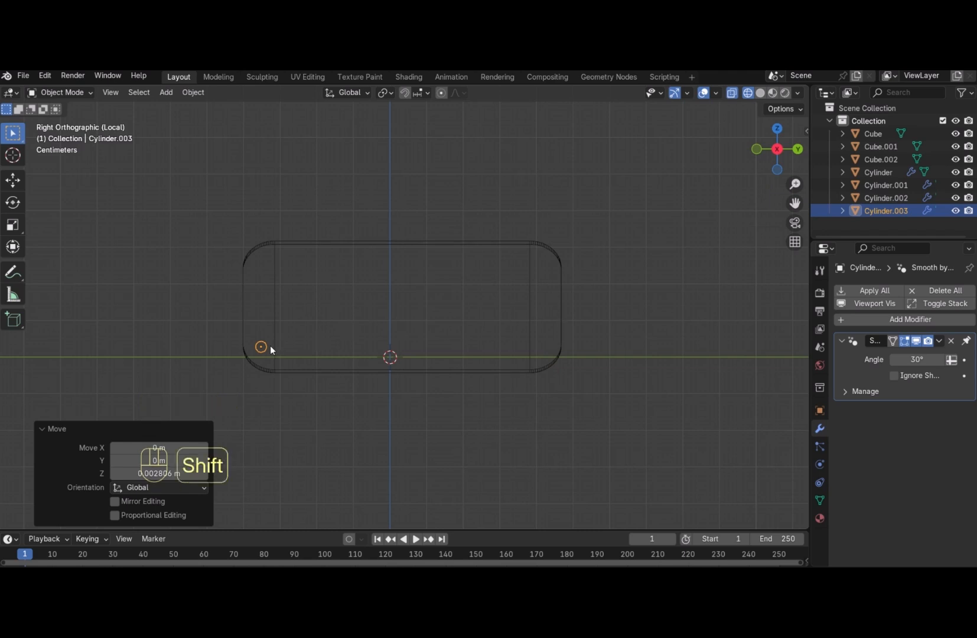
key("alt+d")
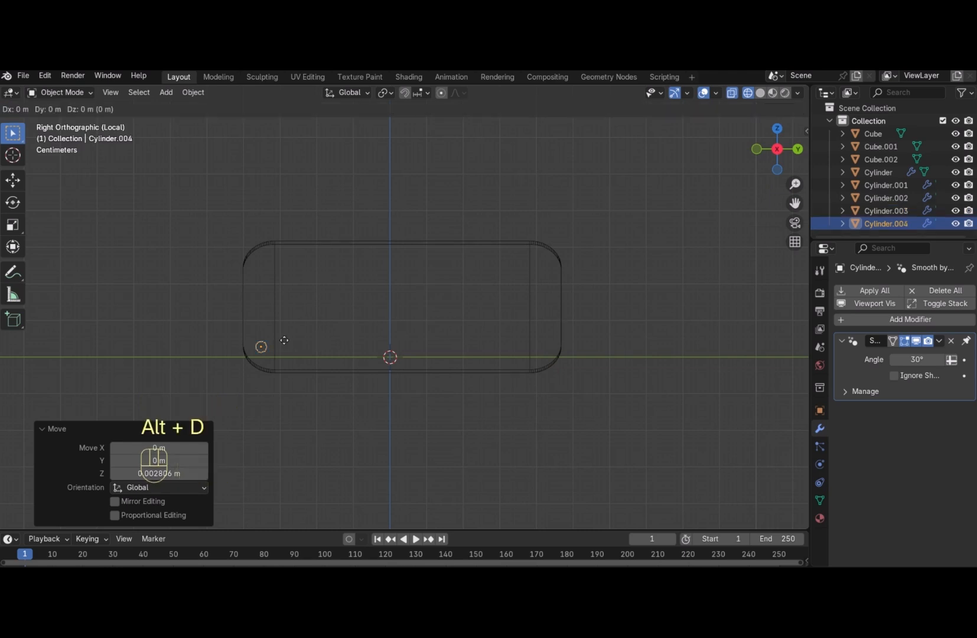
key("g")
key("z")
left_click(283, 258)
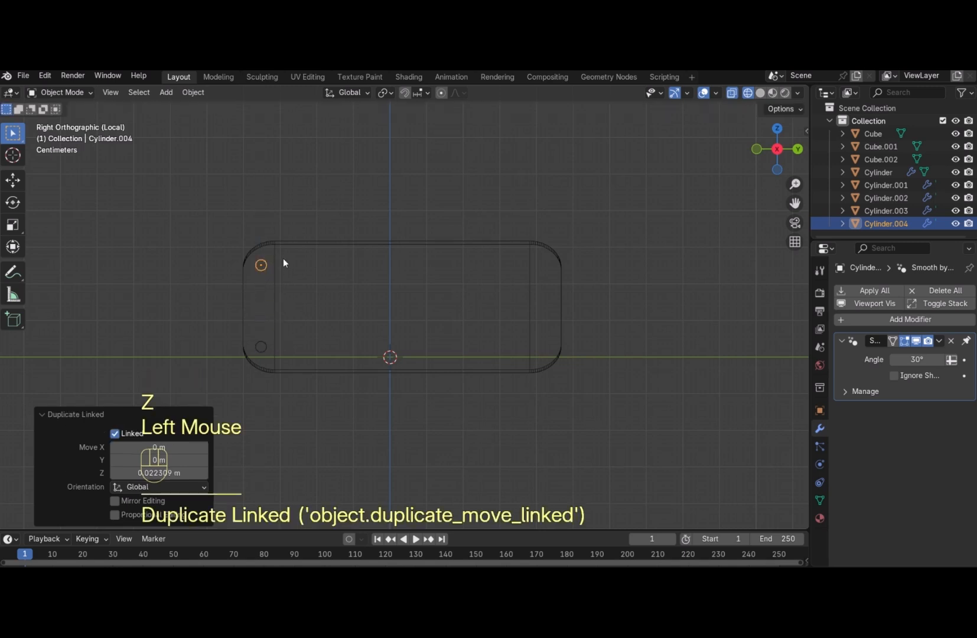
Make a linked duplicate of the upper cylinder about 0.077 m along Y, at the plate's opposite upper corner
key("alt+d")
key("g")
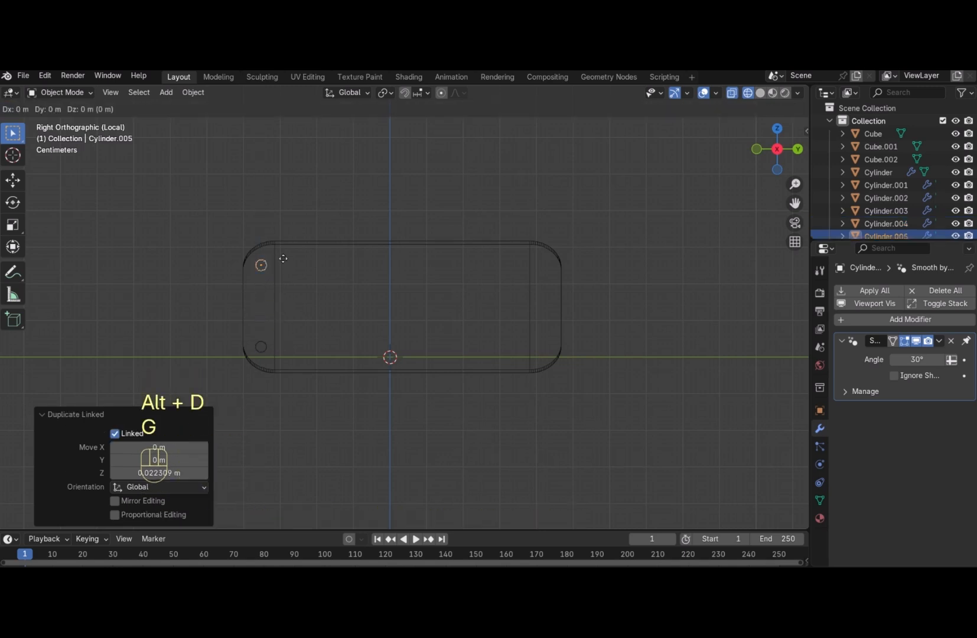
key("y")
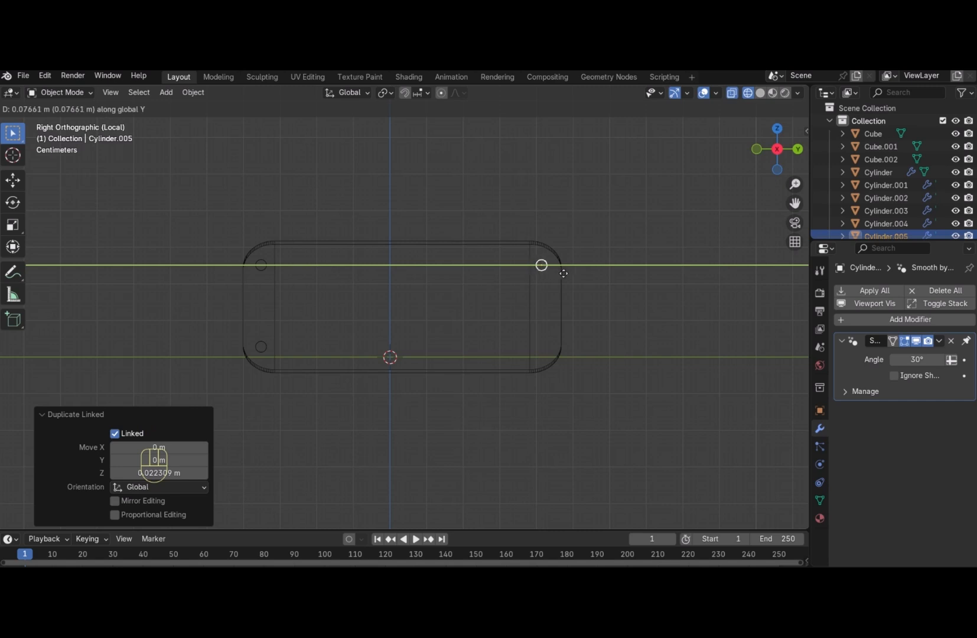
left_click(562, 275)
Make a linked duplicate of that cylinder about -0.024 m along Z, at the remaining lower corner
key("alt+d")
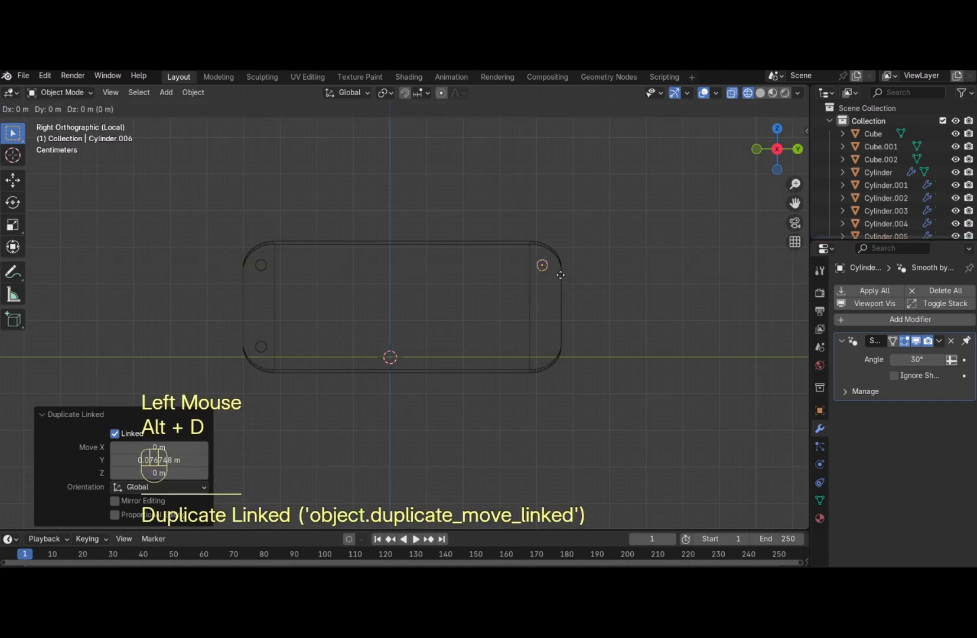
key("g")
key("z")
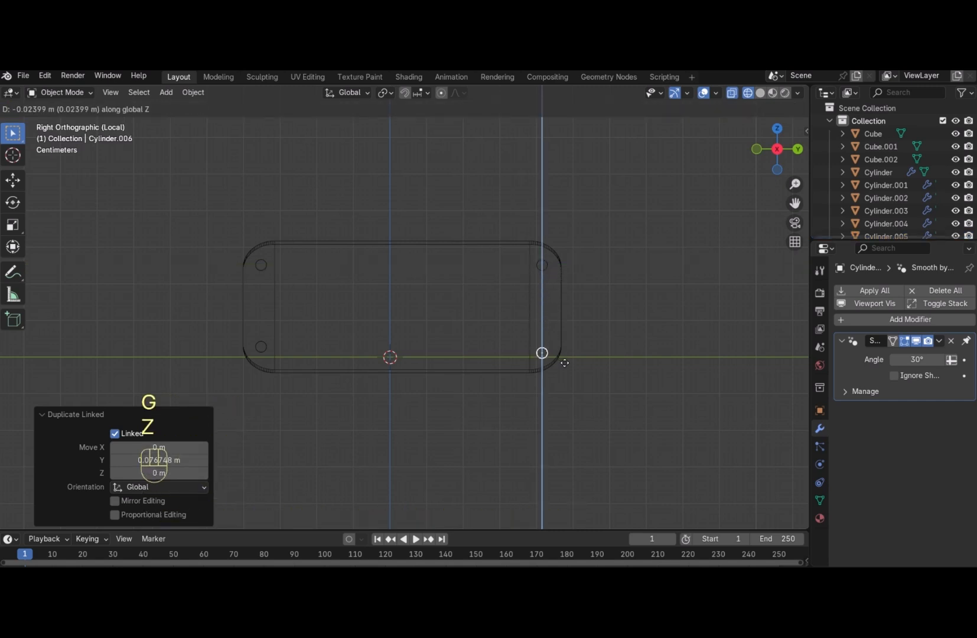
left_click(565, 361)
left_click_drag(764, 168, 684, 214)
key("r")
key("y")
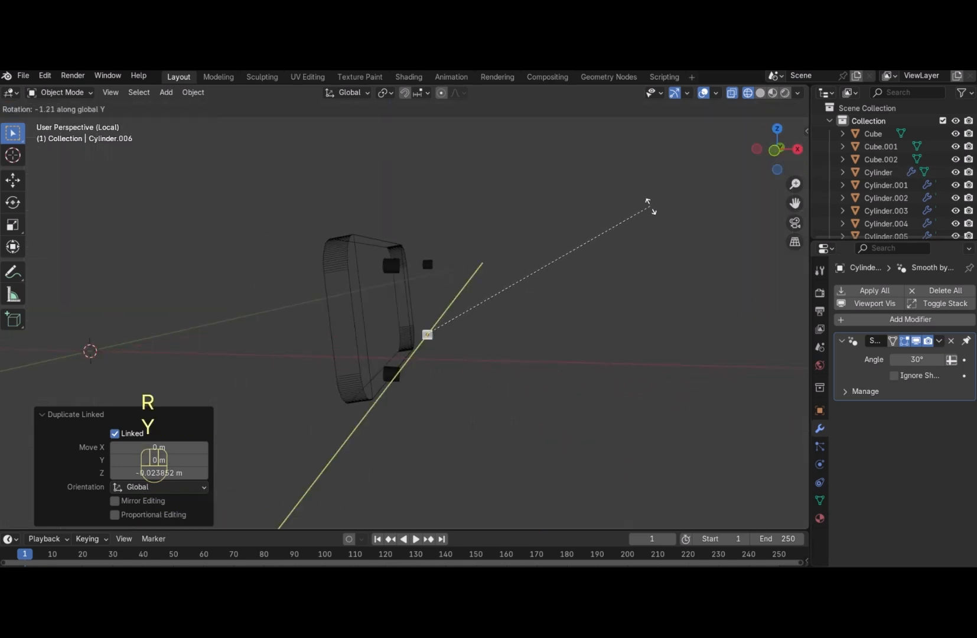
right_click(628, 171)
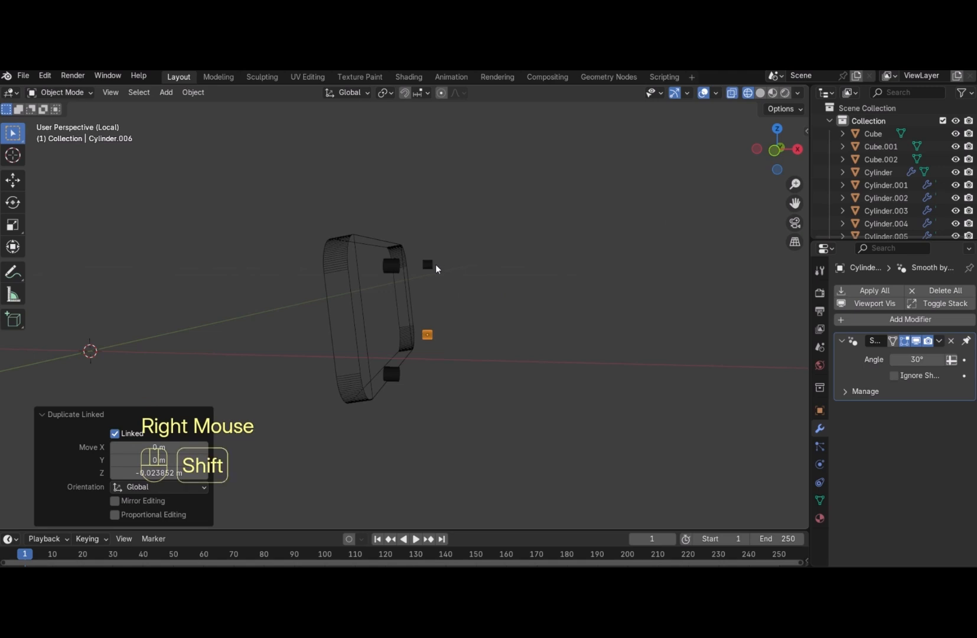
Select all four corner cylinders and lengthen them along X by a factor of about 1.876
left_click(428, 264, "shift")
left_click(391, 265, "shift")
left_click(392, 374, "shift")
left_click(761, 93)
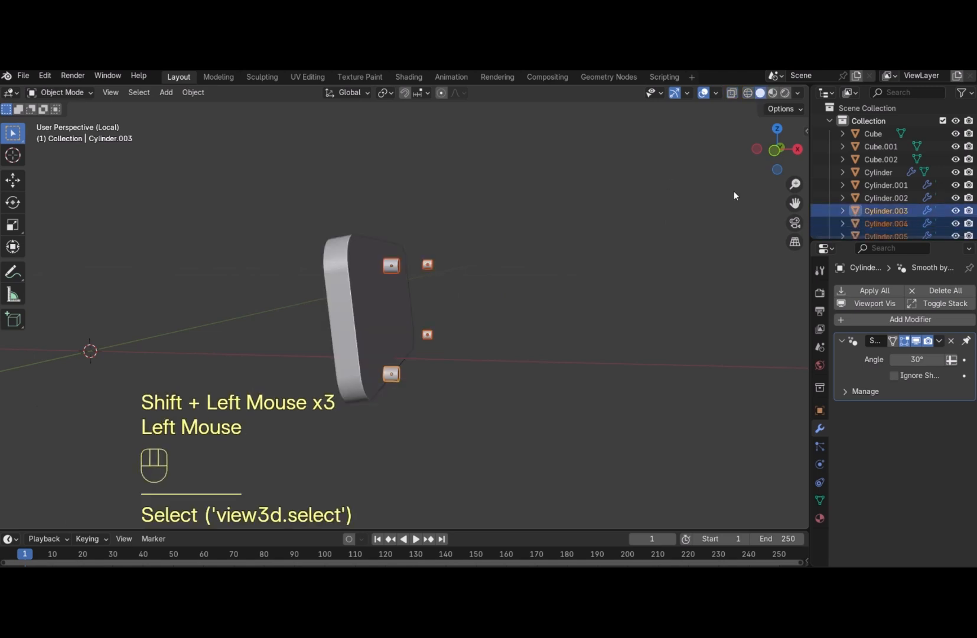
key("KP_1")
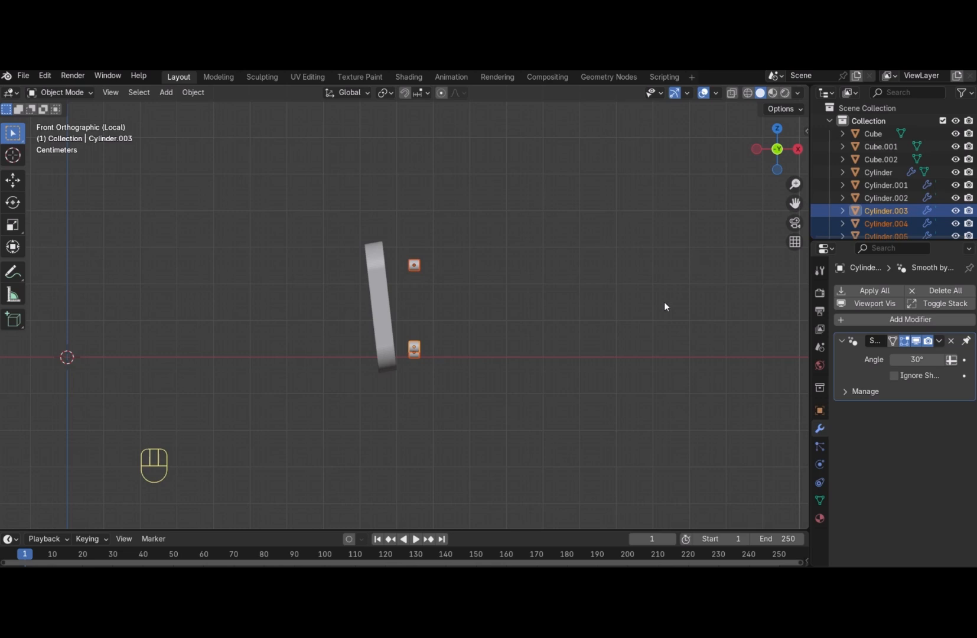
key("s")
key("x")
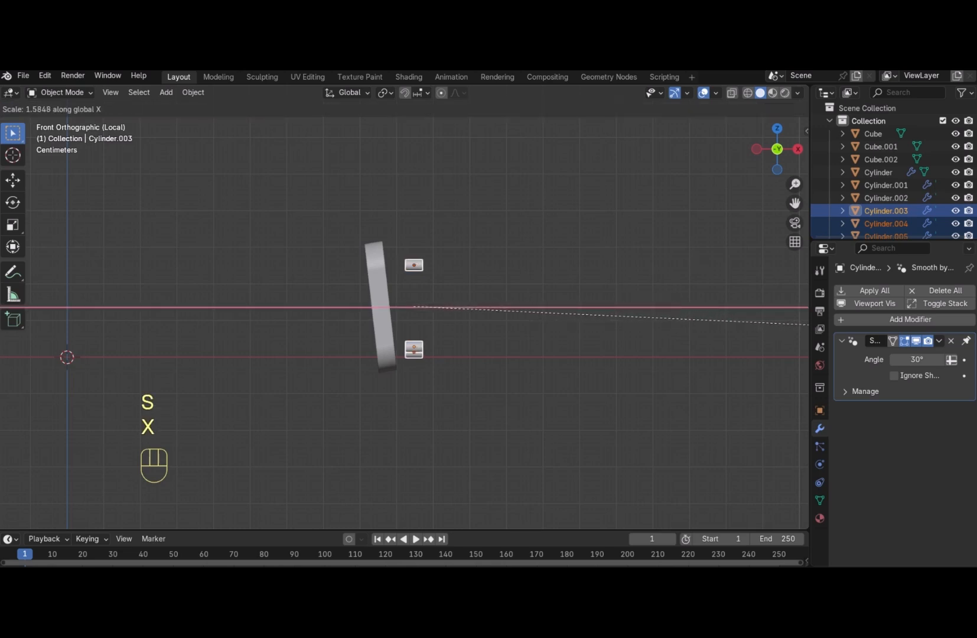
left_click(68, 338)
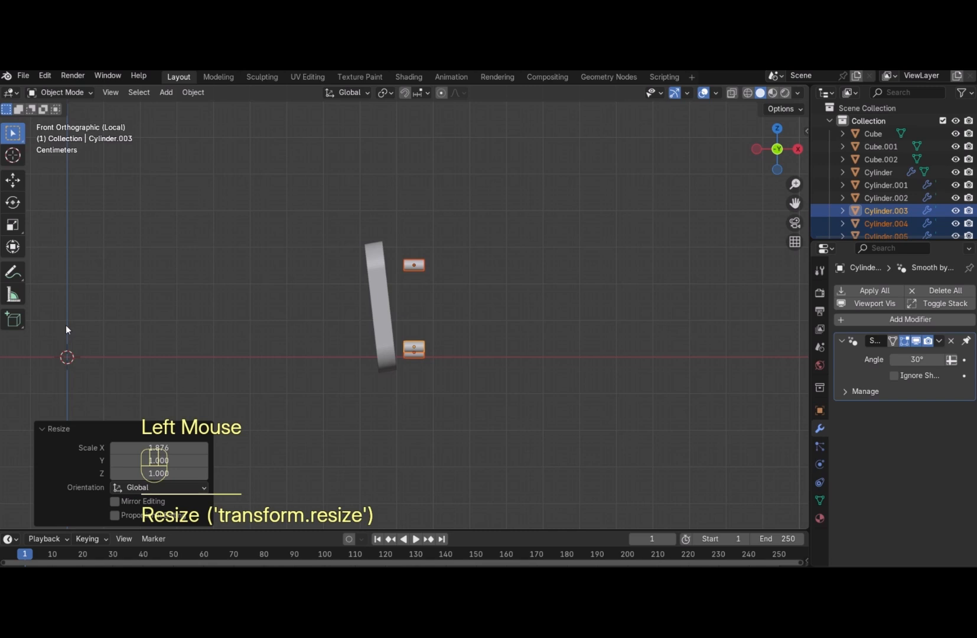
Move the four cylinders about -0.0042 m along X, closer to the plate
key("g")
key("x")
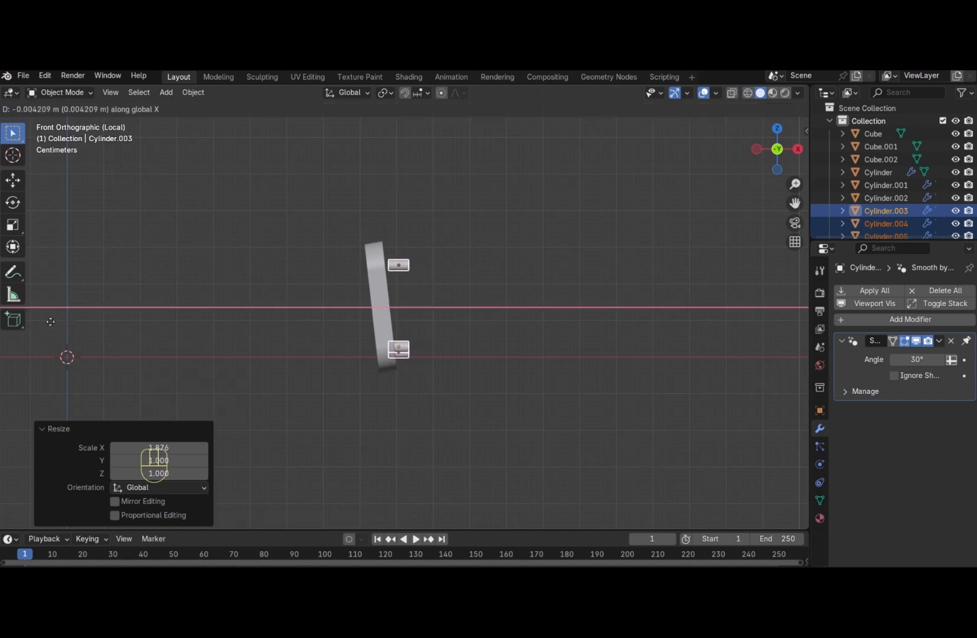
left_click(50, 321)
Rotate the four corner cylinders -7.71° around Y and move them about -0.0018 m along X into the slanted plate
key("r")
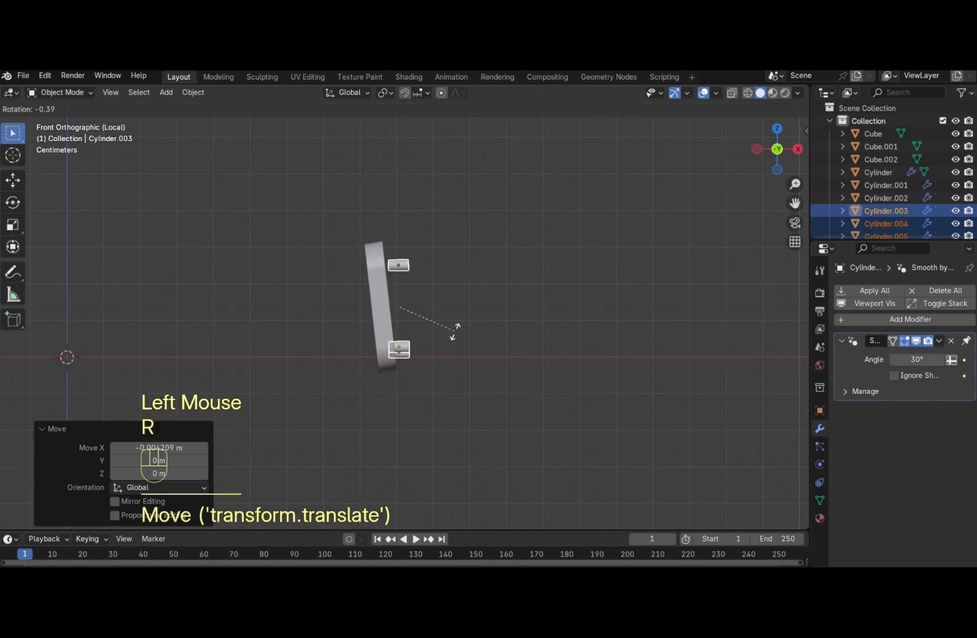
key("y")
left_click(458, 323)
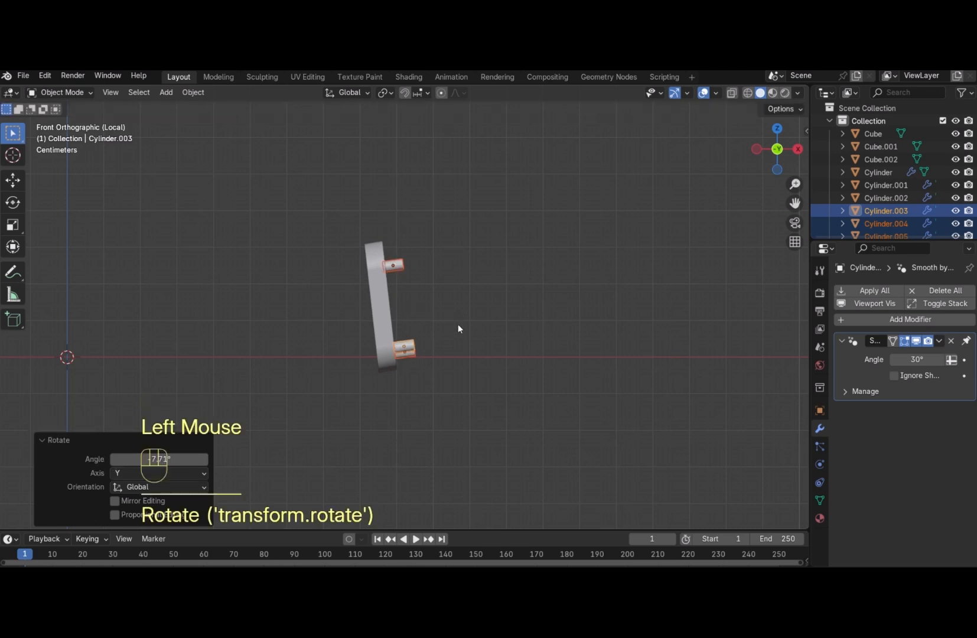
key("g")
key("x")
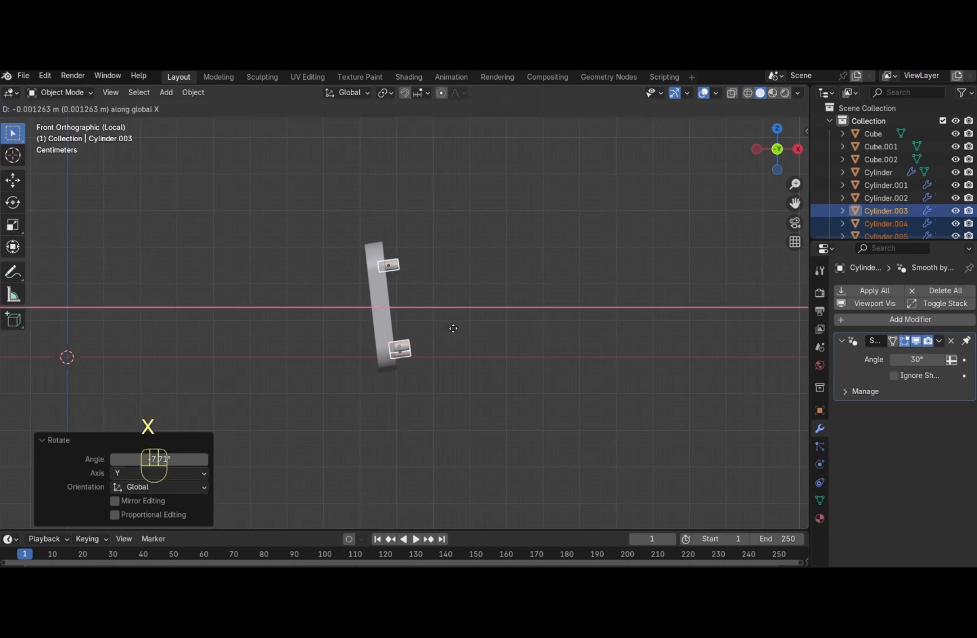
left_click(452, 329)
Fine-tune the four cylinders' rotation around Y to match the plate's slope, and deselect them
key("r")
key("y")
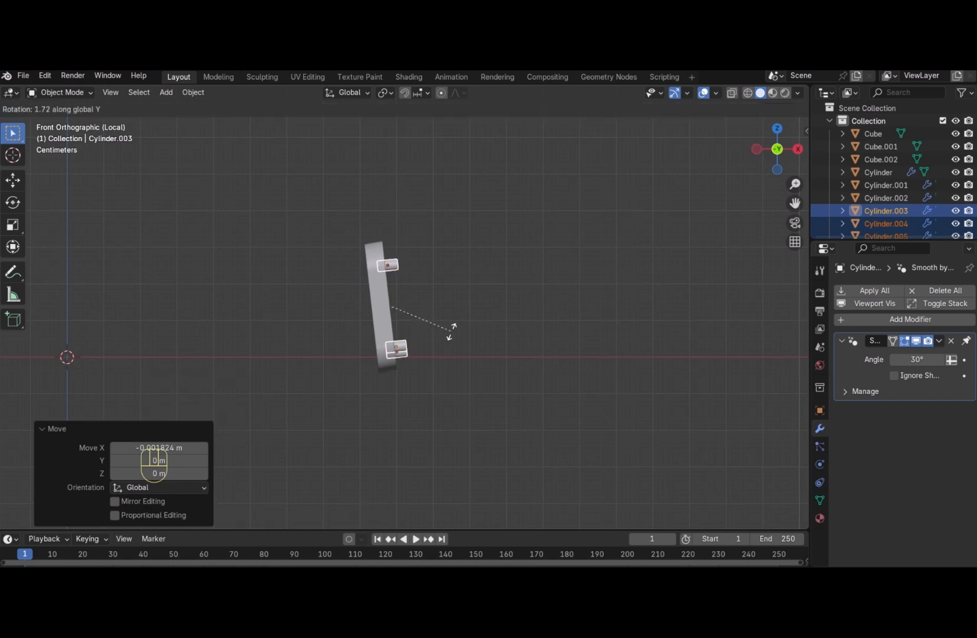
left_click(452, 331)
left_click_drag(764, 163, 718, 273)
left_click(661, 295)
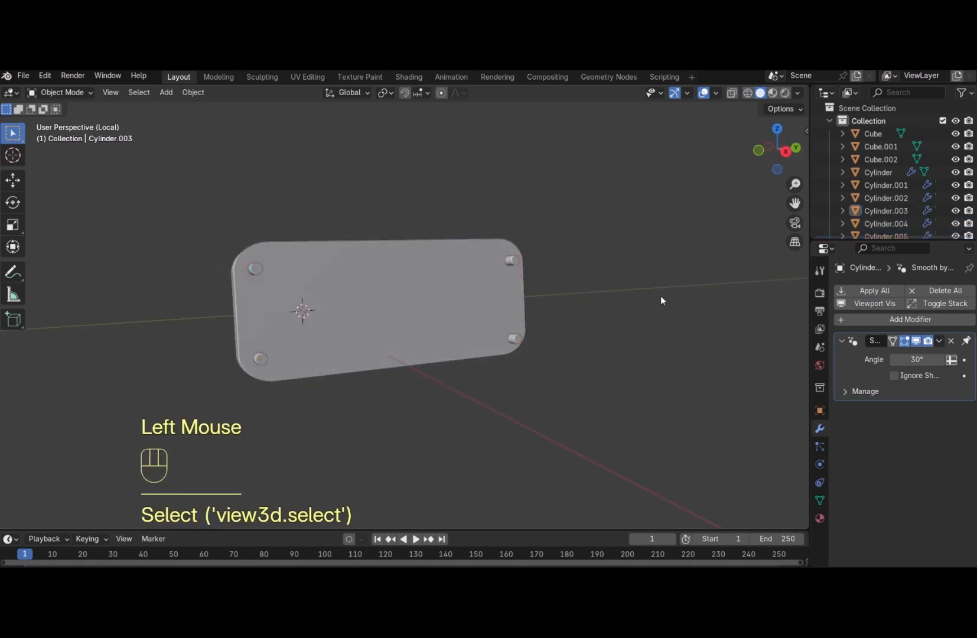
Select the four corner cylinders and join them into a single object
left_click(513, 261)
left_click(512, 340, "shift")
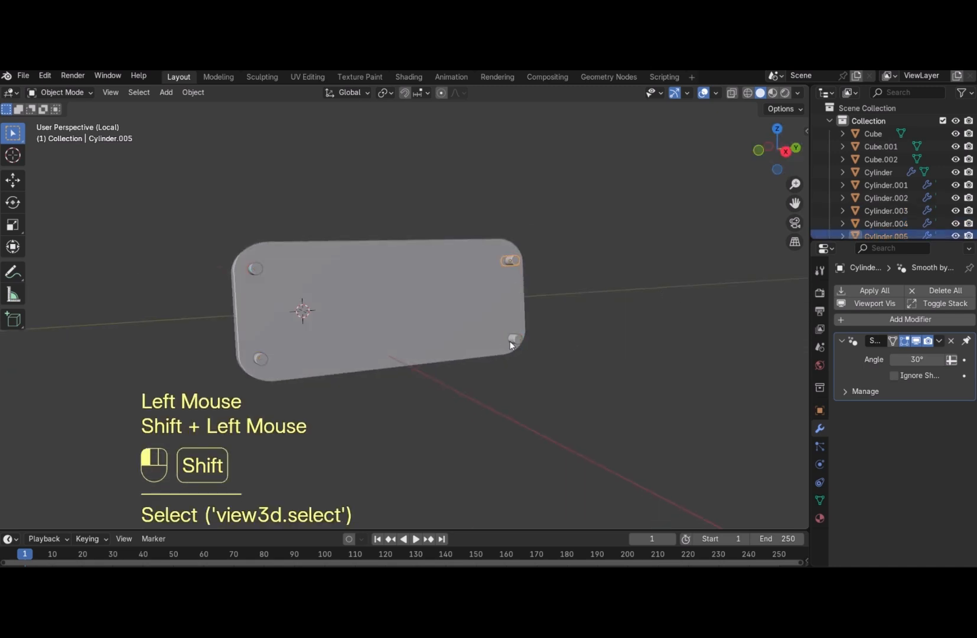
left_click(255, 269, "shift")
left_click(260, 358, "shift")
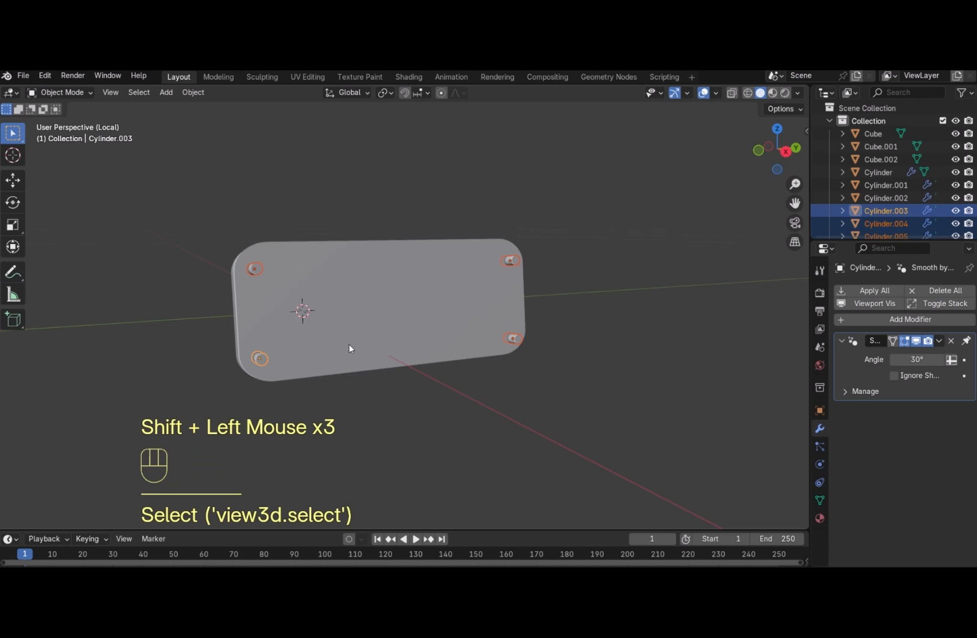
key("ctrl+j")
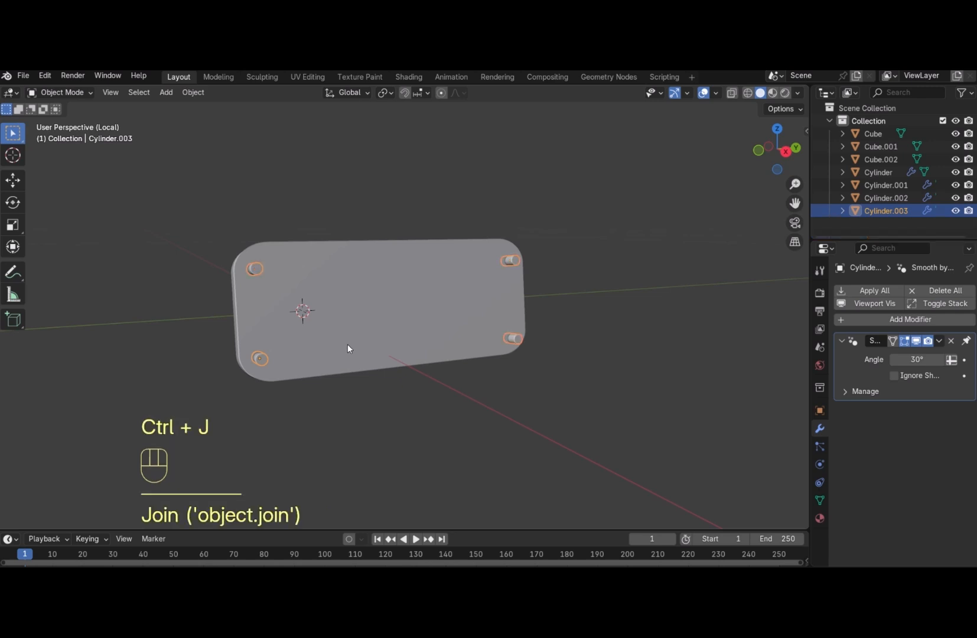
Add a Difference Boolean modifier to the side plate with the joined cylinders as its cutter object, and hide the cutters
left_click(486, 299)
left_click(887, 293)
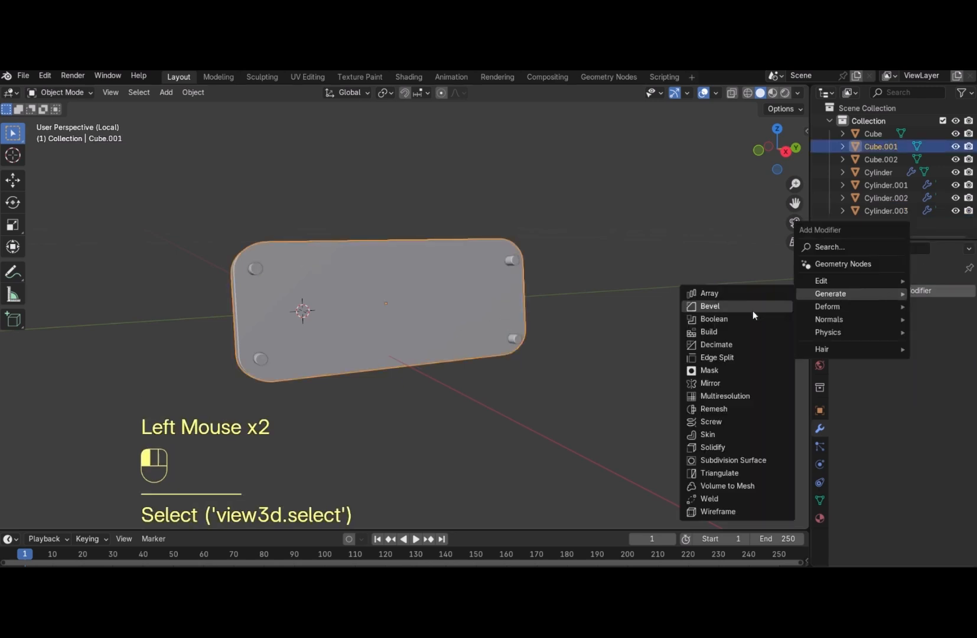
left_click(737, 318)
left_click(951, 391)
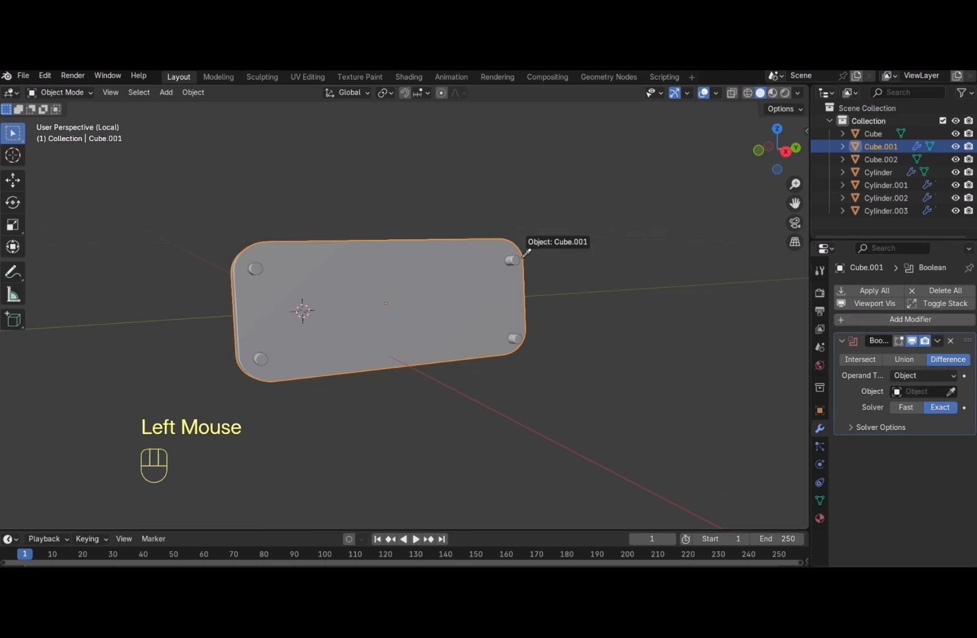
left_click(514, 258)
left_click(514, 259)
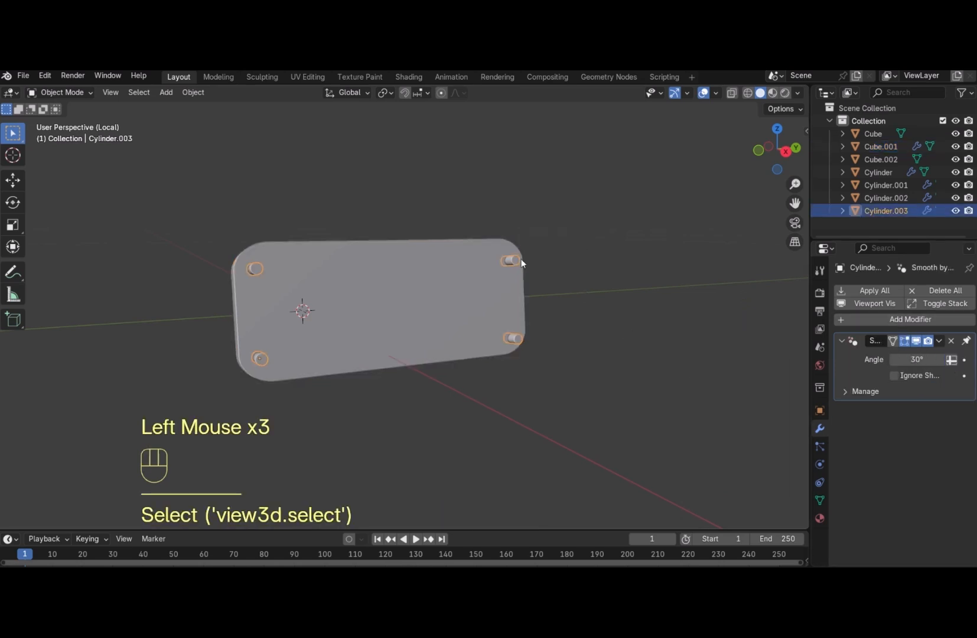
key("h")
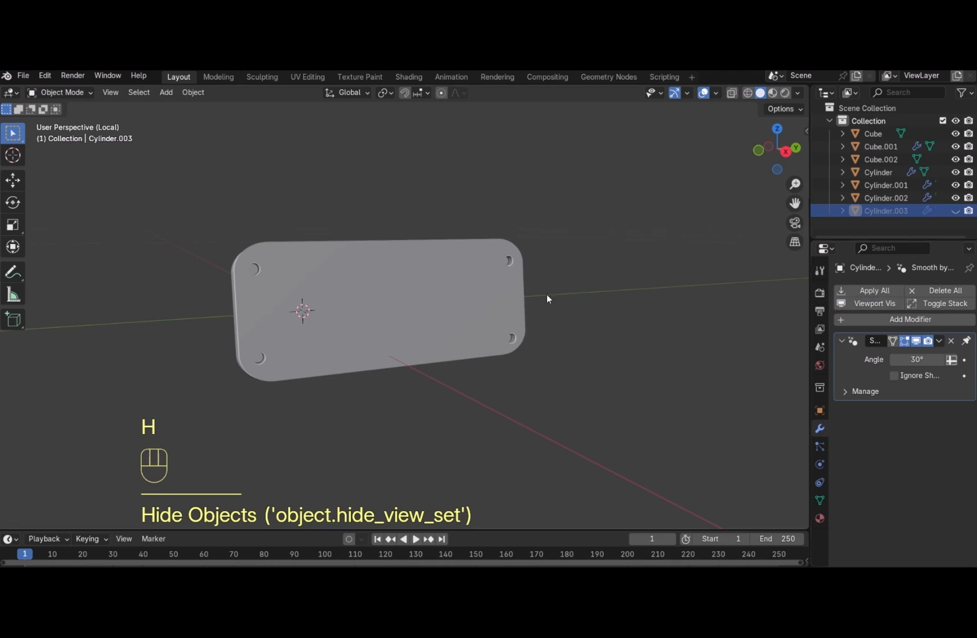
Apply the Boolean modifier on the side plate to make the four corner holes permanent
left_click(517, 295)
left_click(937, 341)
left_click(906, 352)
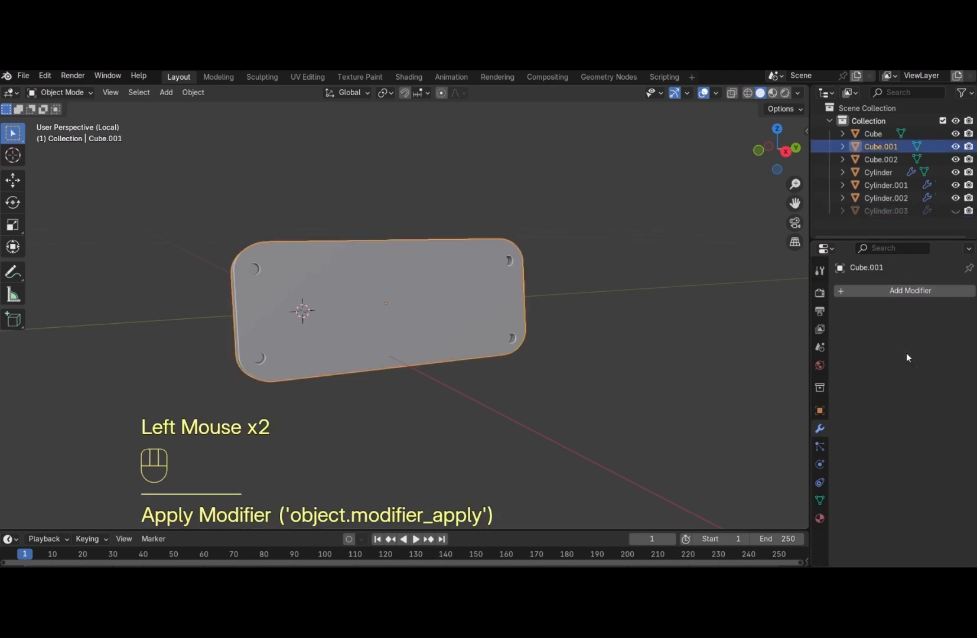
Unhide the joined cutter cylinders, delete them, and exit local view to show the whole motor
left_click(956, 211)
left_click(512, 261)
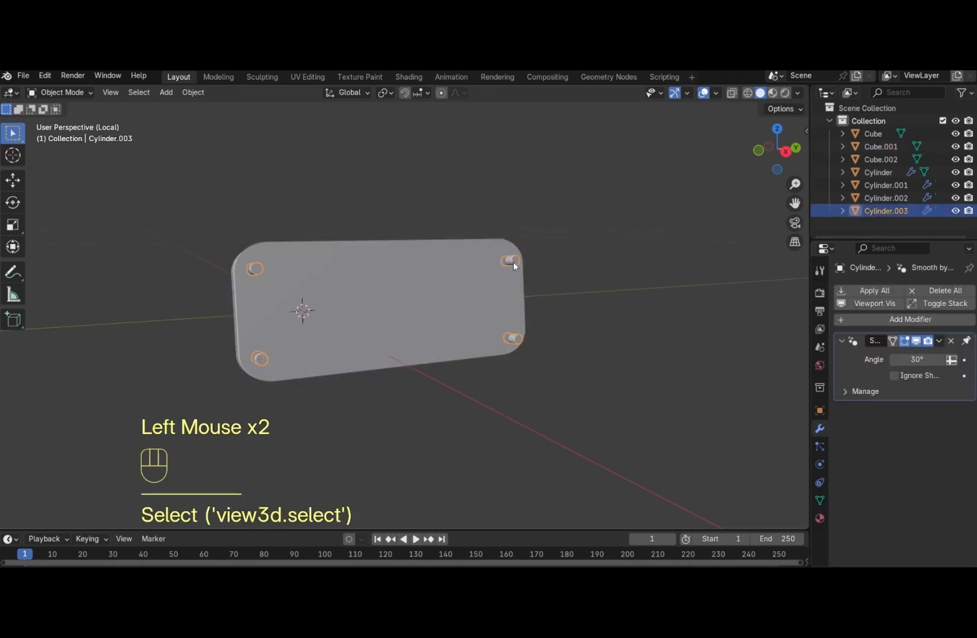
key("x")
key("slash")
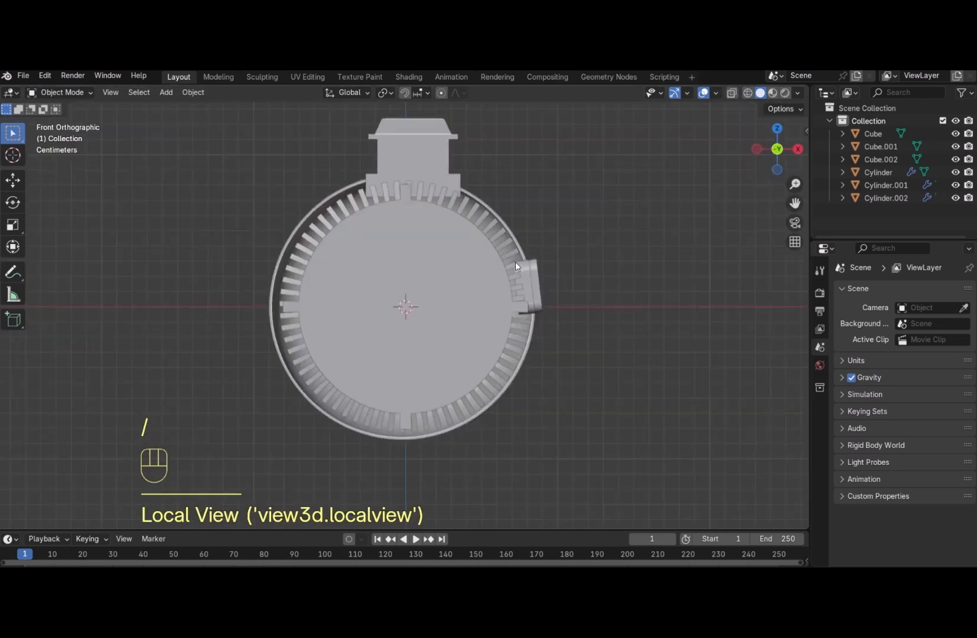
Apply Shade Auto Smooth with a 30° angle to the terminal box on top of the motor
mouse_move(785, 153)
left_mouse_down()
mouse_move(768, 149)
mouse_move(784, 163)
mouse_move(777, 148)
mouse_move(788, 134)
left_mouse_up()
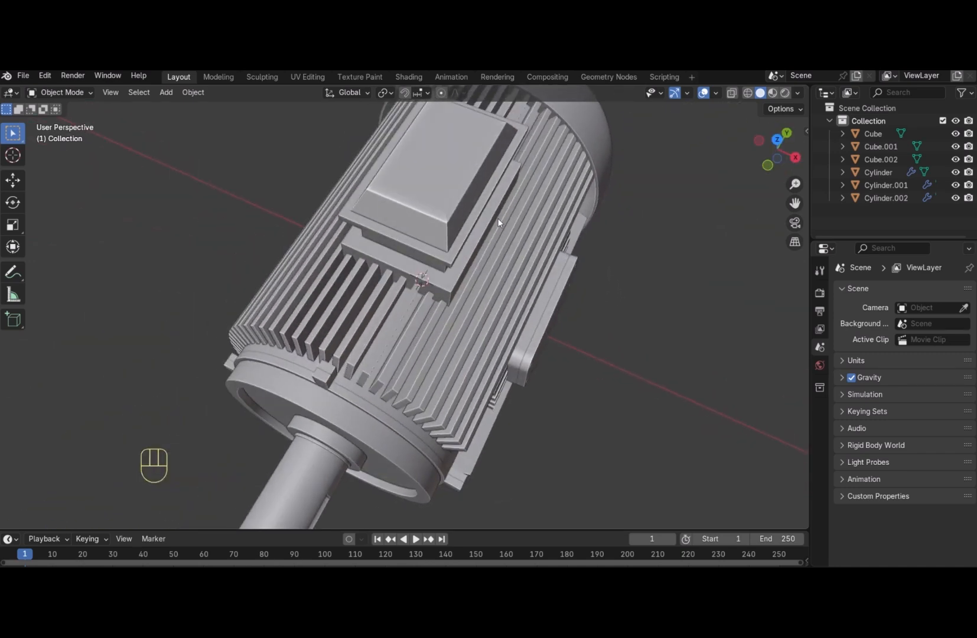
left_click(459, 196)
right_click(459, 197)
left_click(459, 196)
right_click(459, 196)
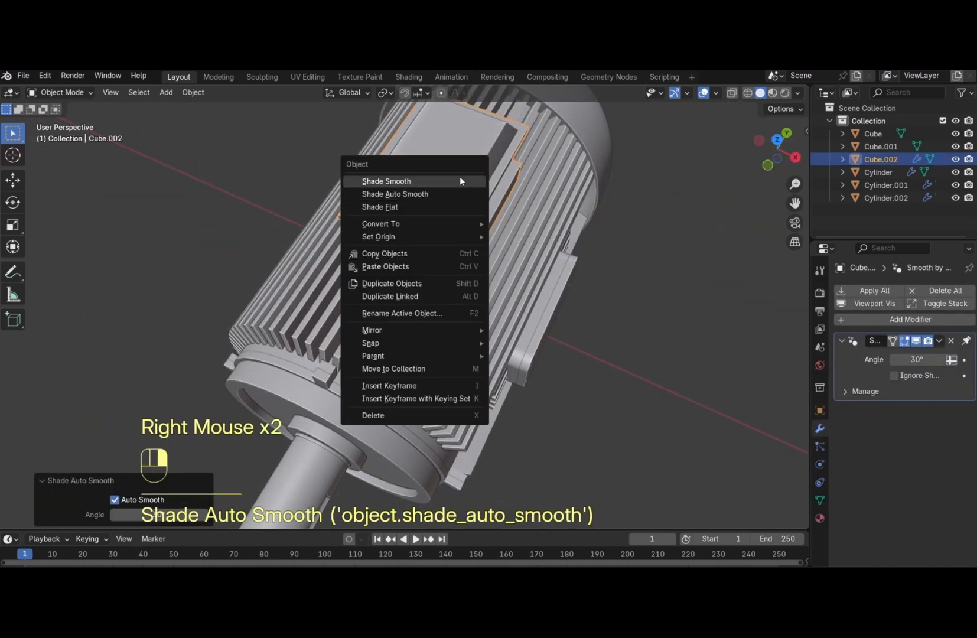
left_click(459, 176)
right_click(459, 176)
left_click_drag(775, 149, 251, 277)
right_click(398, 141)
left_click(396, 154)
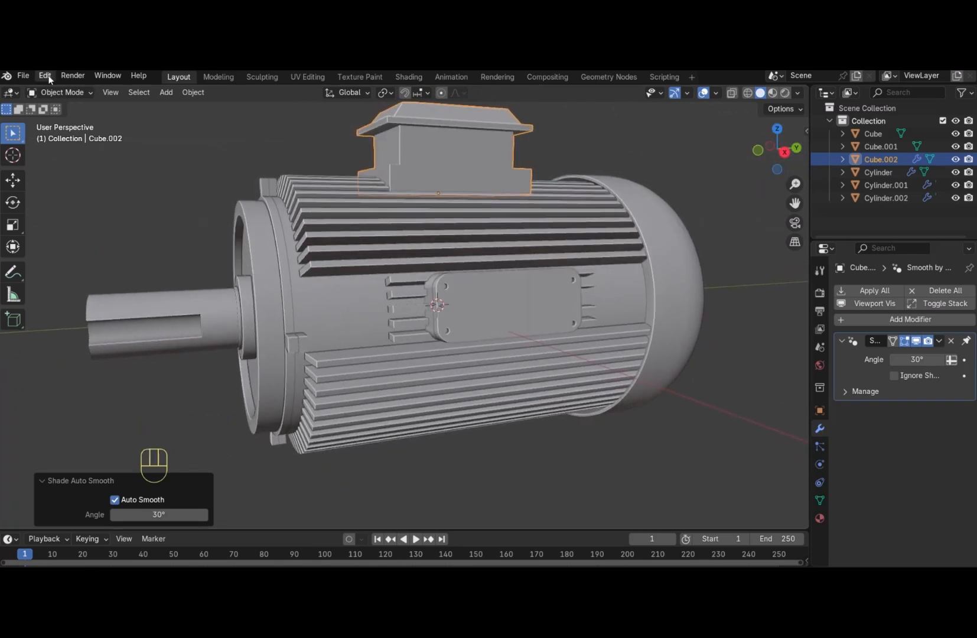
key("shift+a")
mouse_move(288, 233)
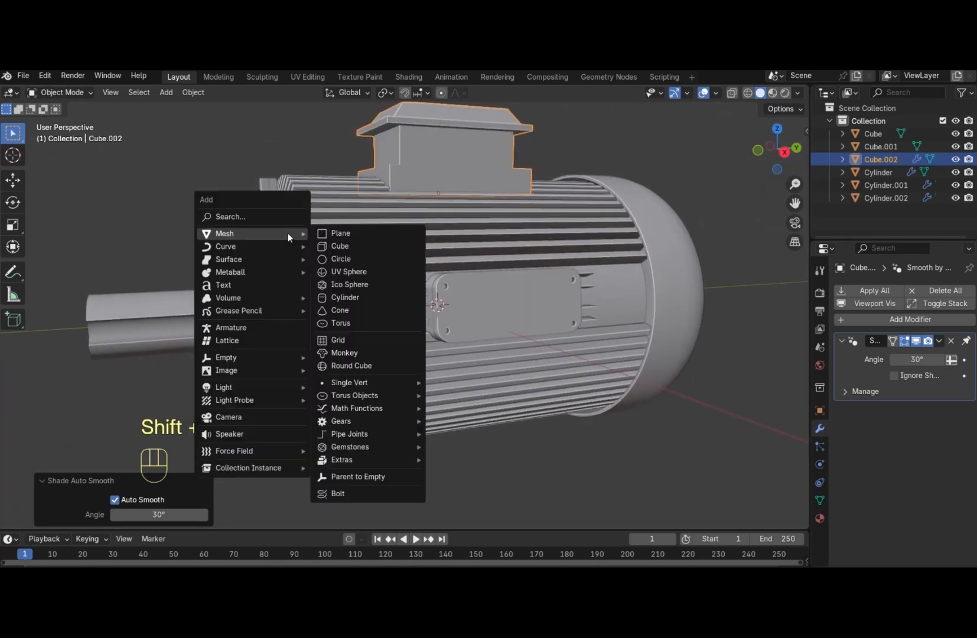
left_click(364, 494)
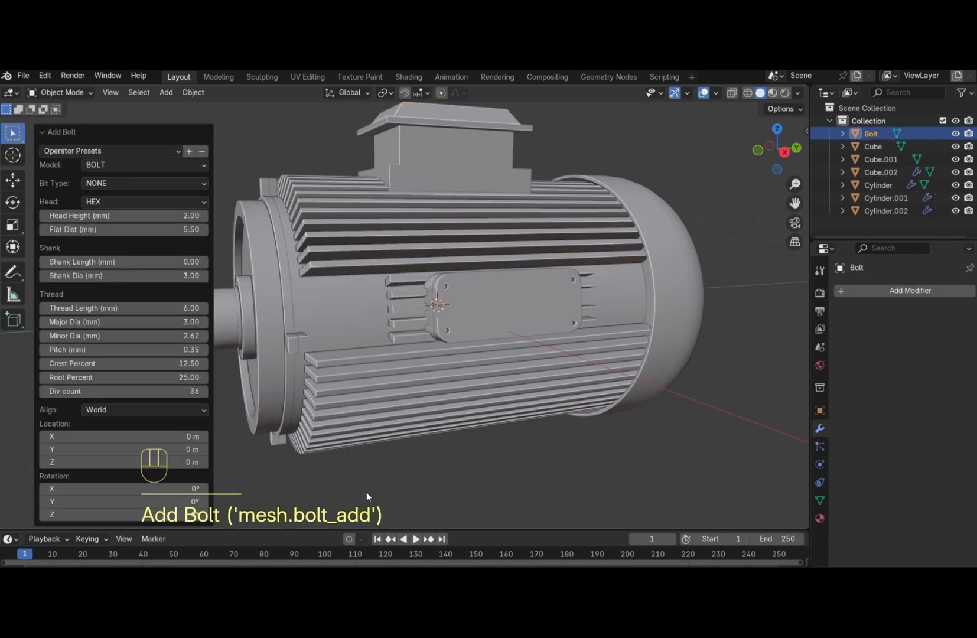
key("g")
key("x")
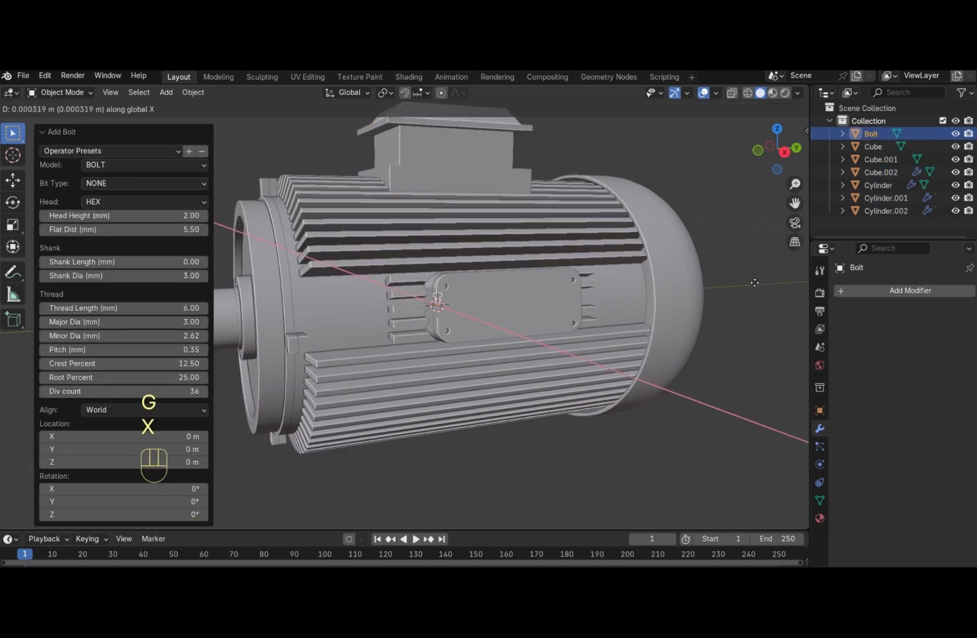
left_click(15, 345)
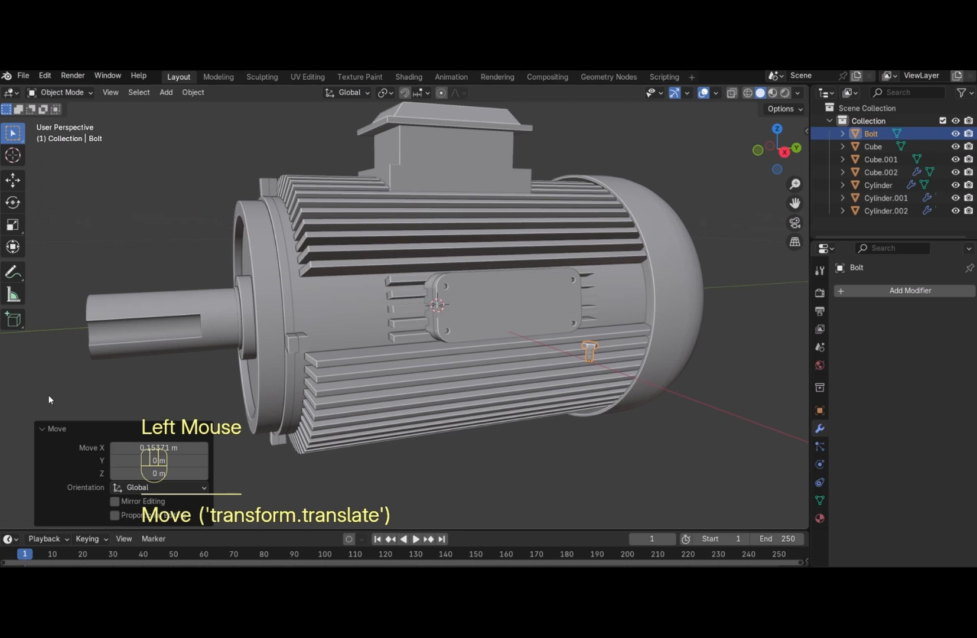
left_click(595, 348)
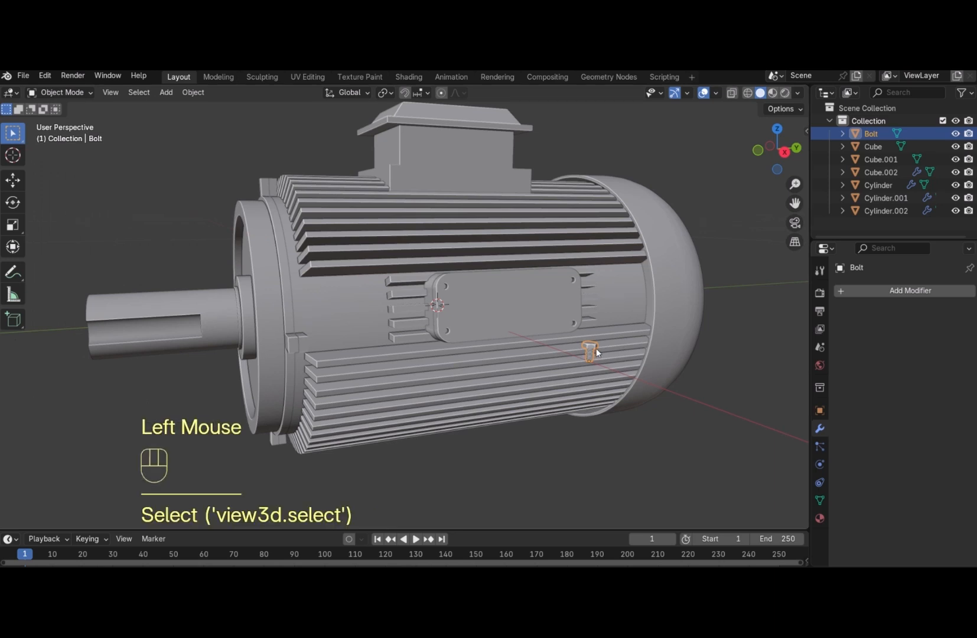
key("z")
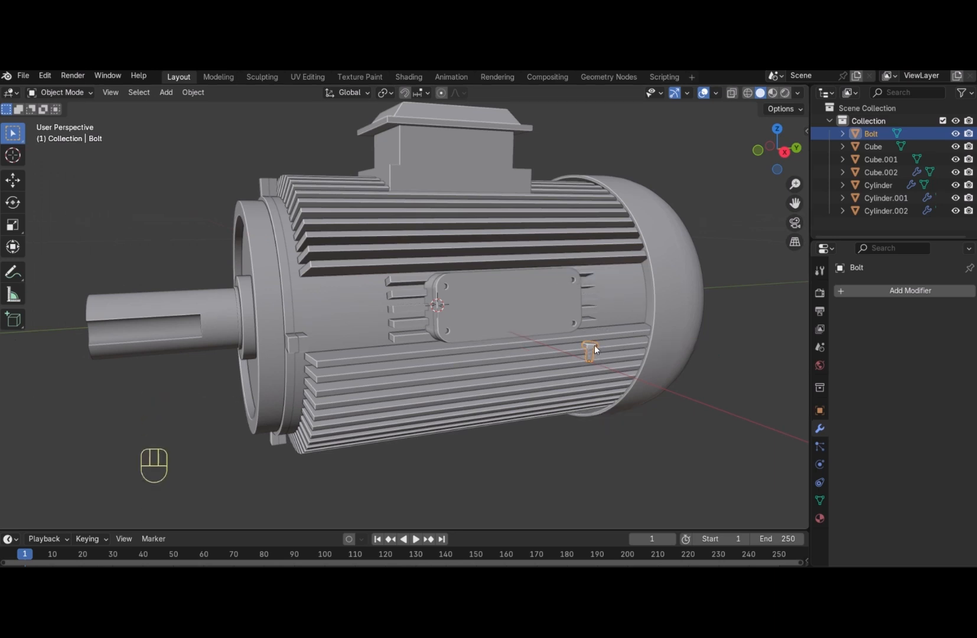
key("x")
left_click(595, 345)
Add a bolt mesh at the world origin, keeping the BOLT model type
key("shift+a")
mouse_move(595, 343)
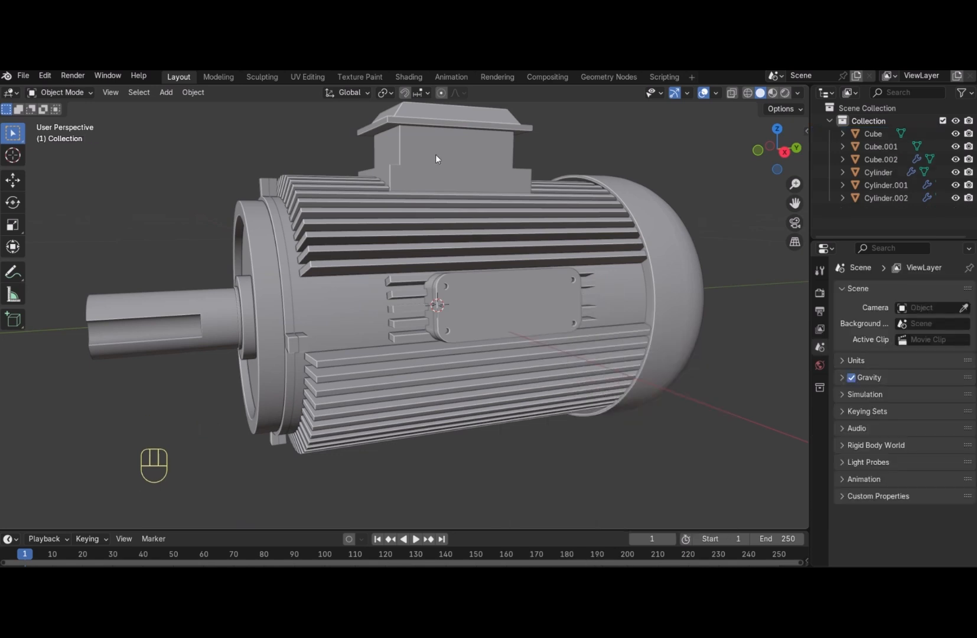
key("shift+a")
mouse_move(438, 158)
left_click(490, 416)
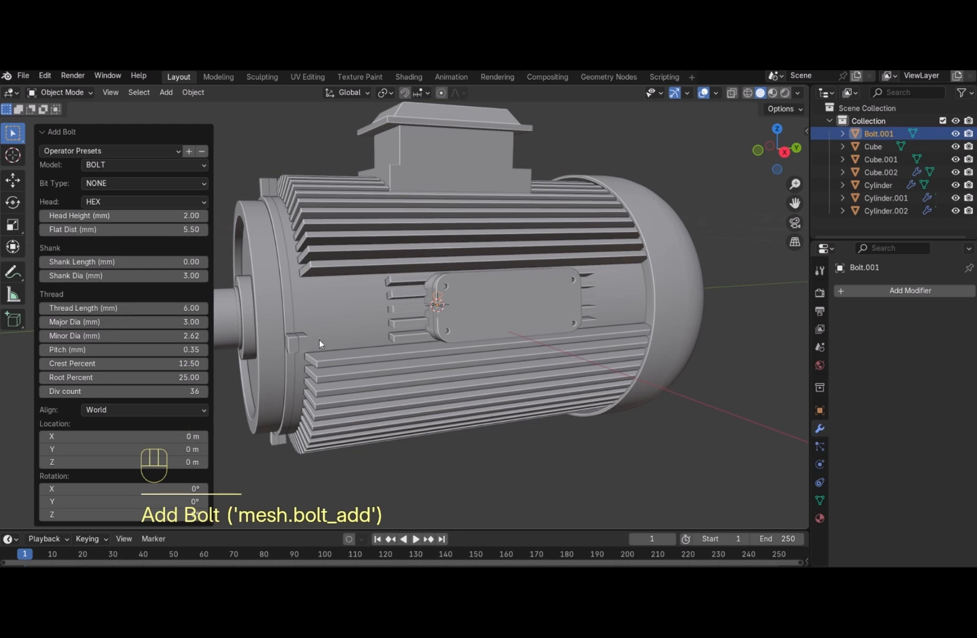
left_click(176, 165)
left_click(204, 169)
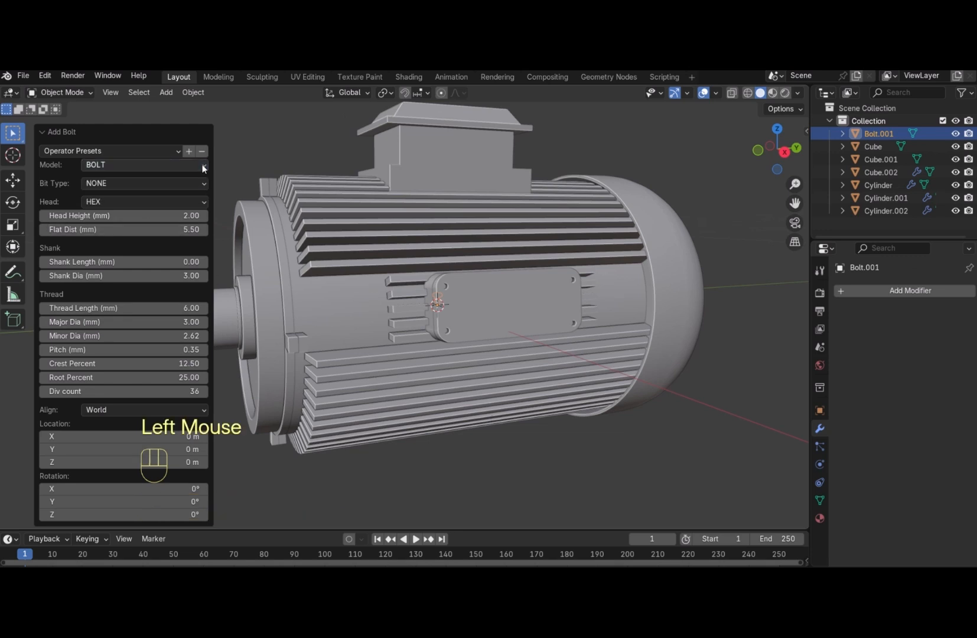
Try the 12 Point, Cap and Dome head types on the new bolt, and settle on the Pan head
left_click(168, 201)
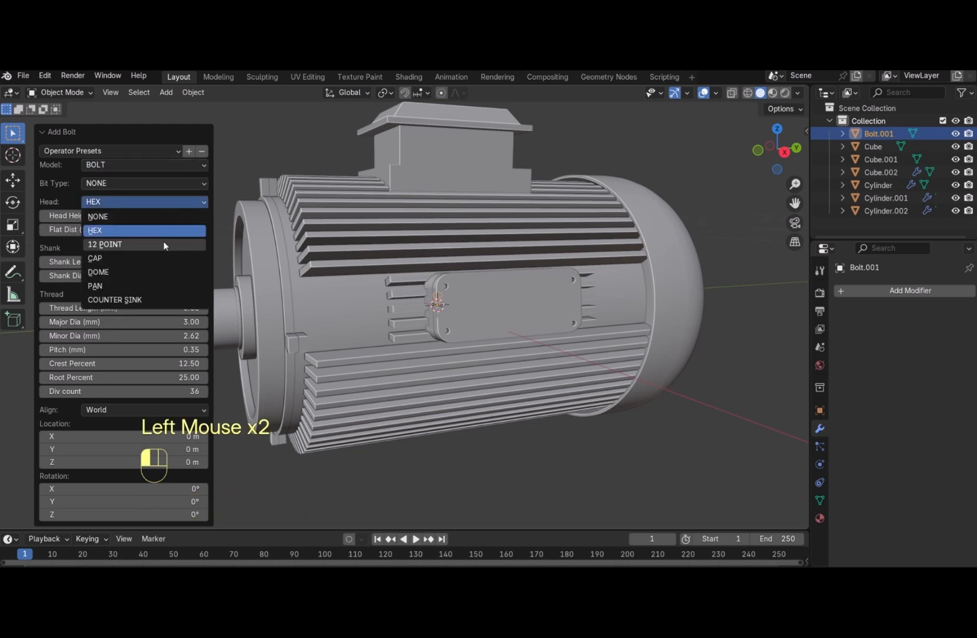
left_click(163, 242)
left_click(176, 195)
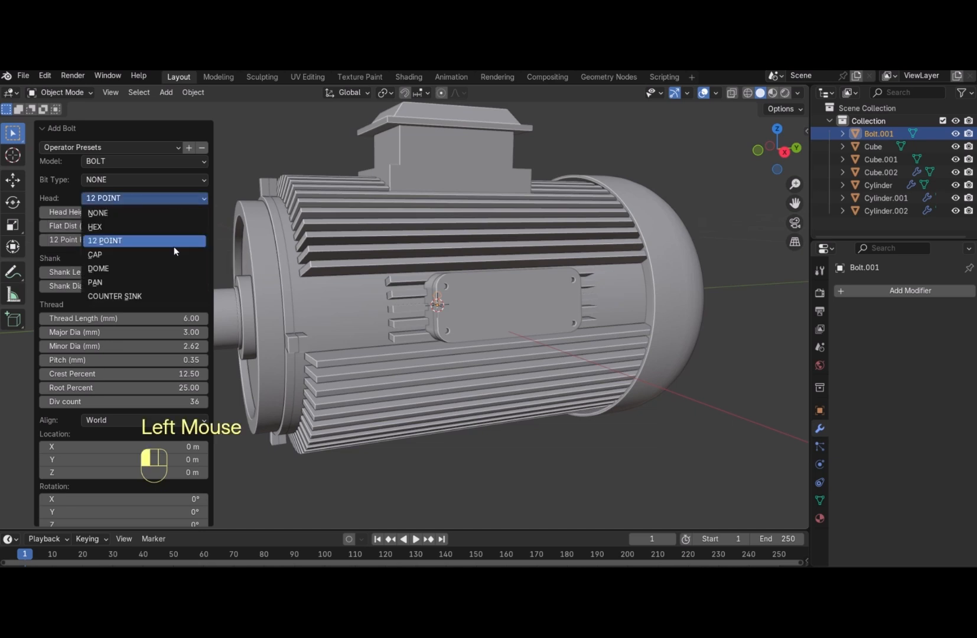
left_click(172, 256)
left_click(178, 198)
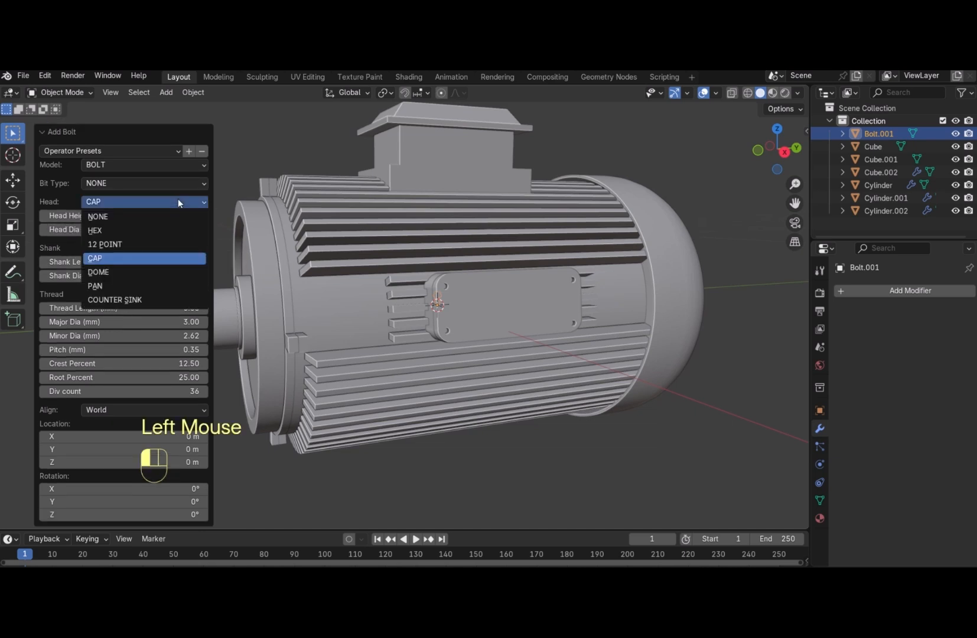
left_click(164, 275)
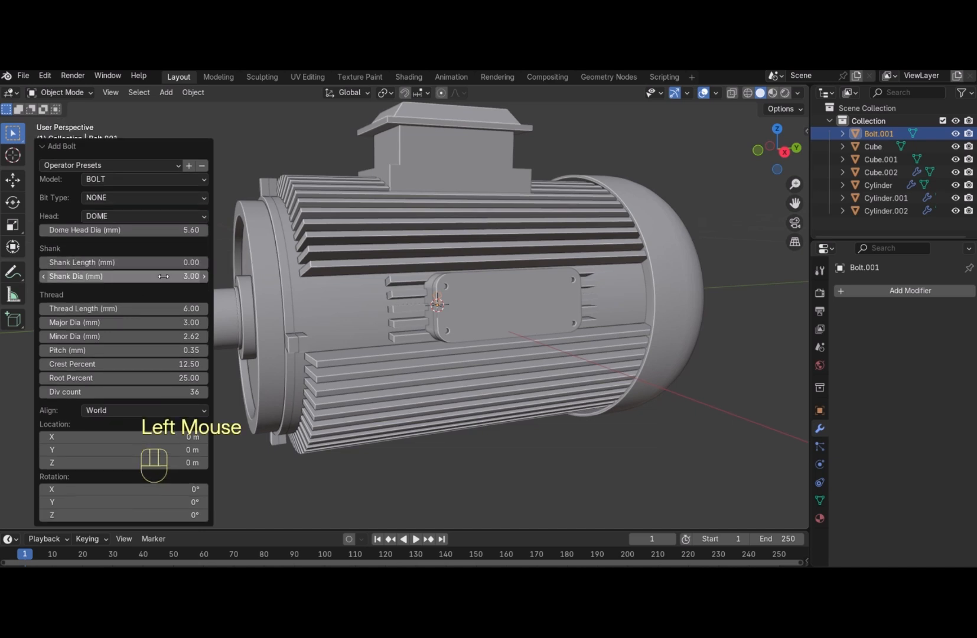
left_click(159, 217)
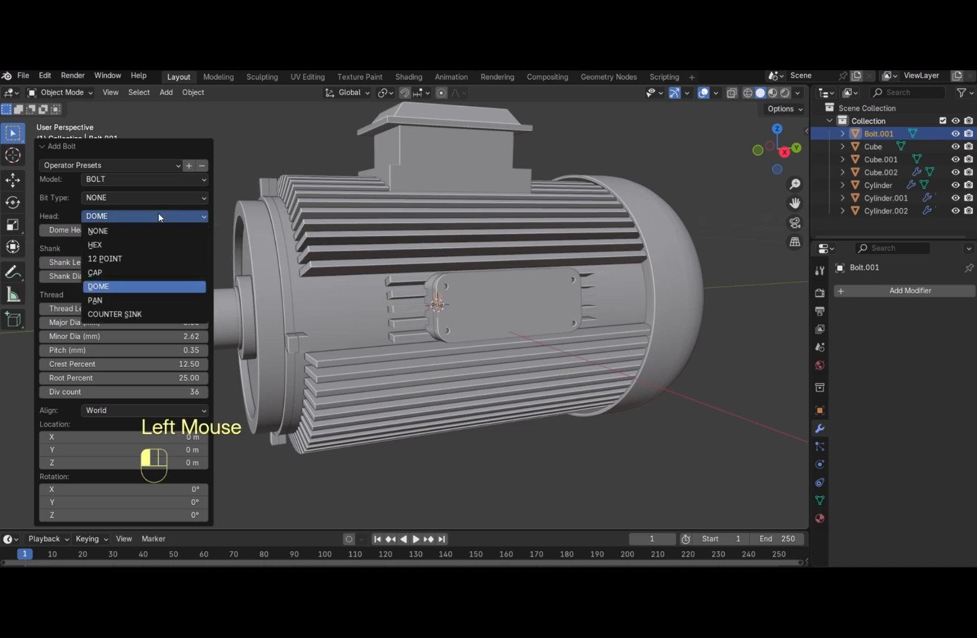
left_click(143, 300)
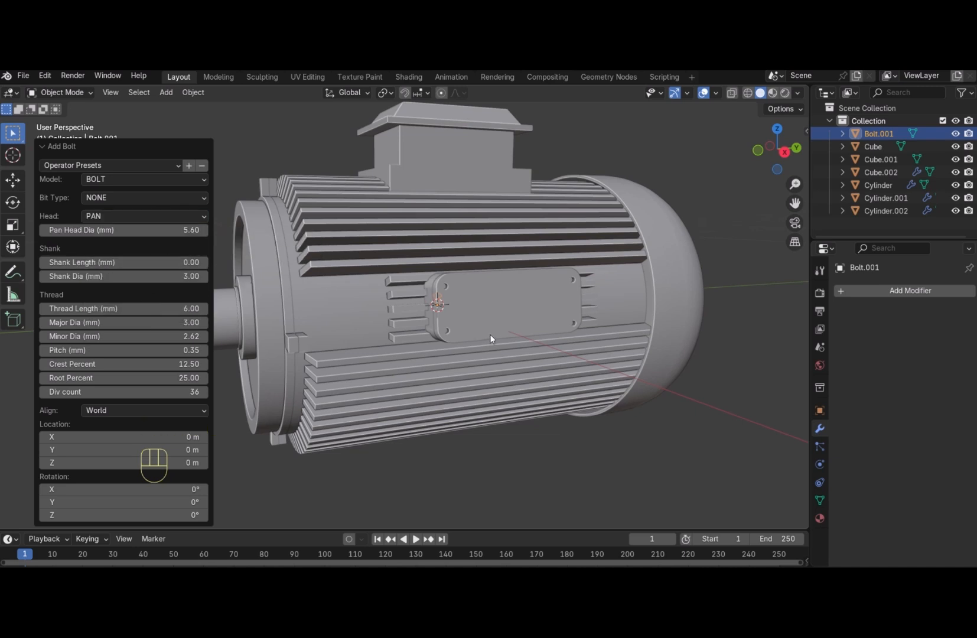
Move the pan-head bolt about 0.158 m along X, out of the motor body in front of the side plate
key("g")
key("x")
left_click(589, 390)
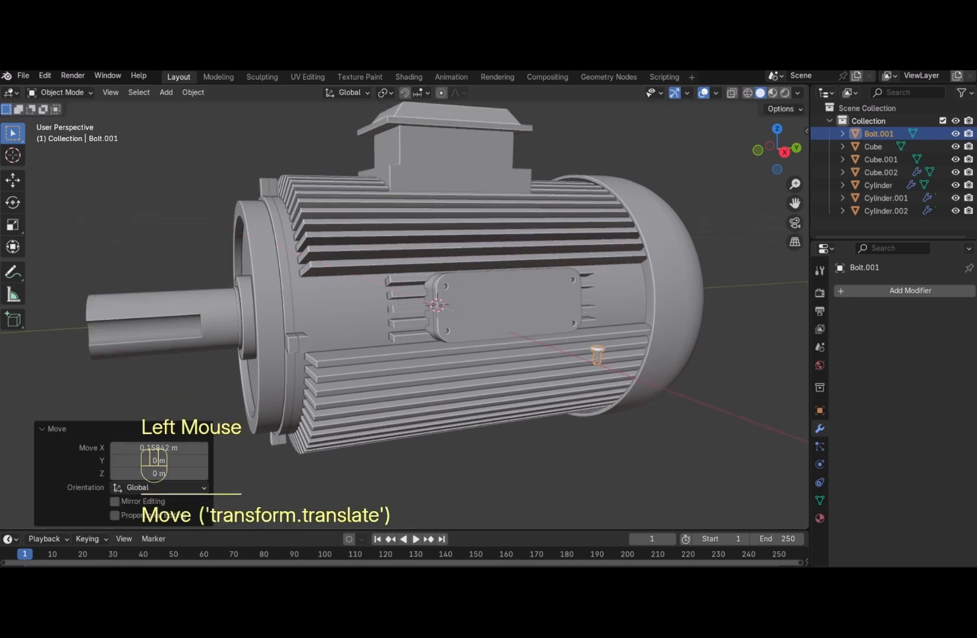
middle_click_drag(589, 390, 608, 384)
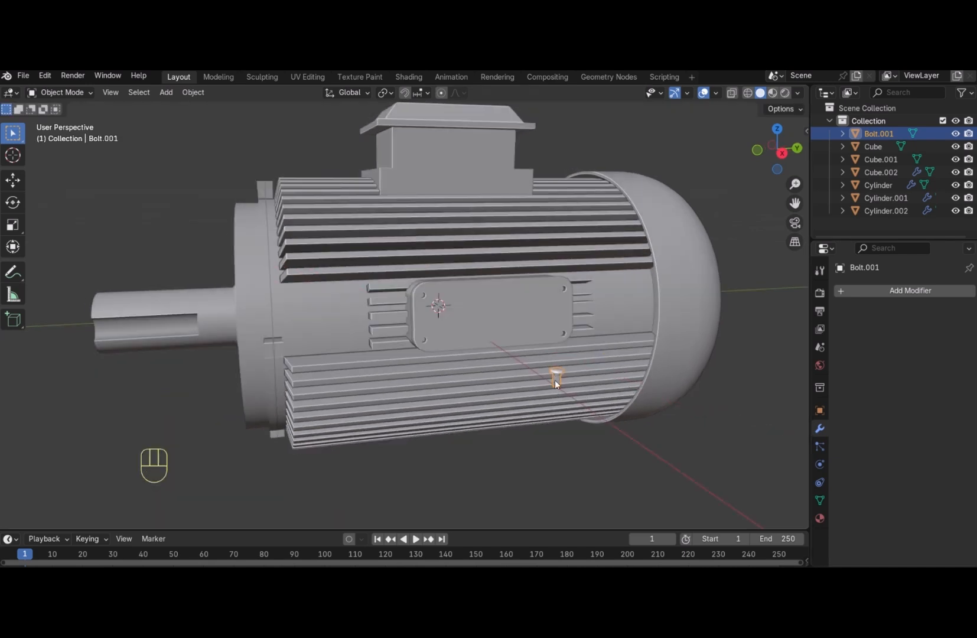
Reopen the bolt's settings and change its head type from Pan to Counter Sink
right_click(556, 372)
left_click(510, 314)
left_click(133, 340)
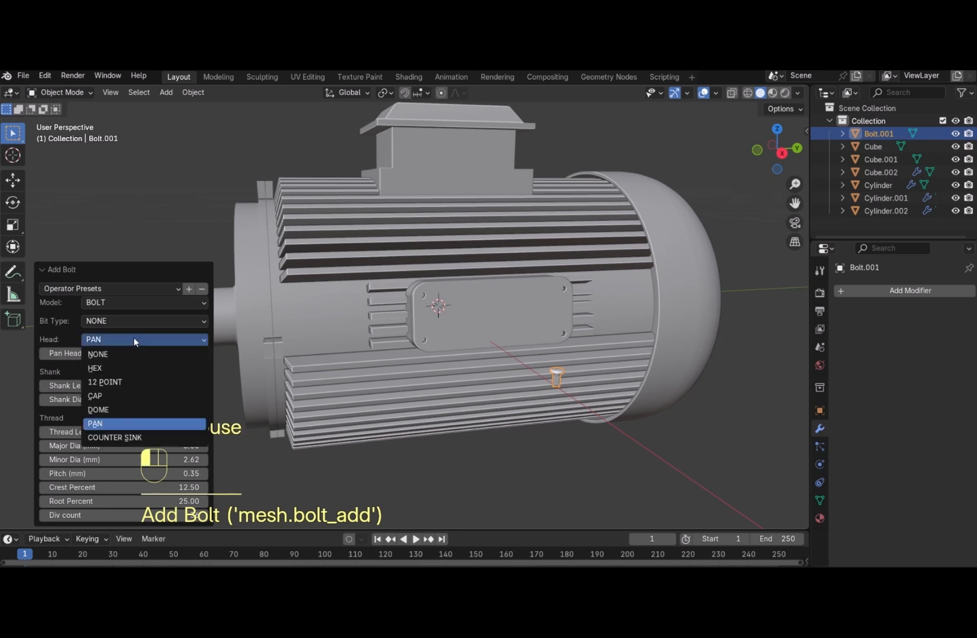
left_click(129, 438)
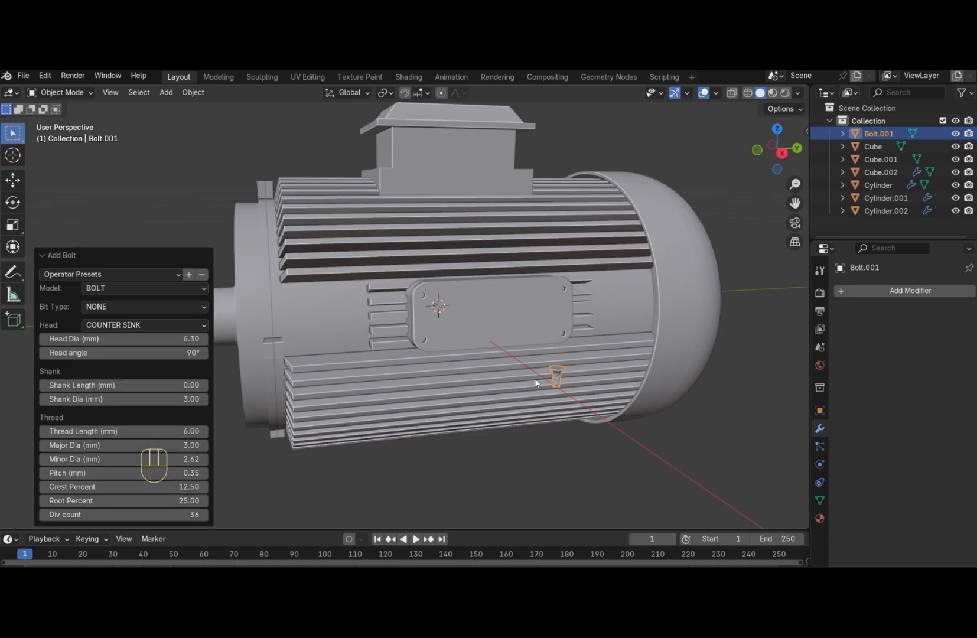
Rotate the bolt 90° about the global Y axis so its shank lies along X with the head facing outward
left_click_drag(772, 151, 667, 304)
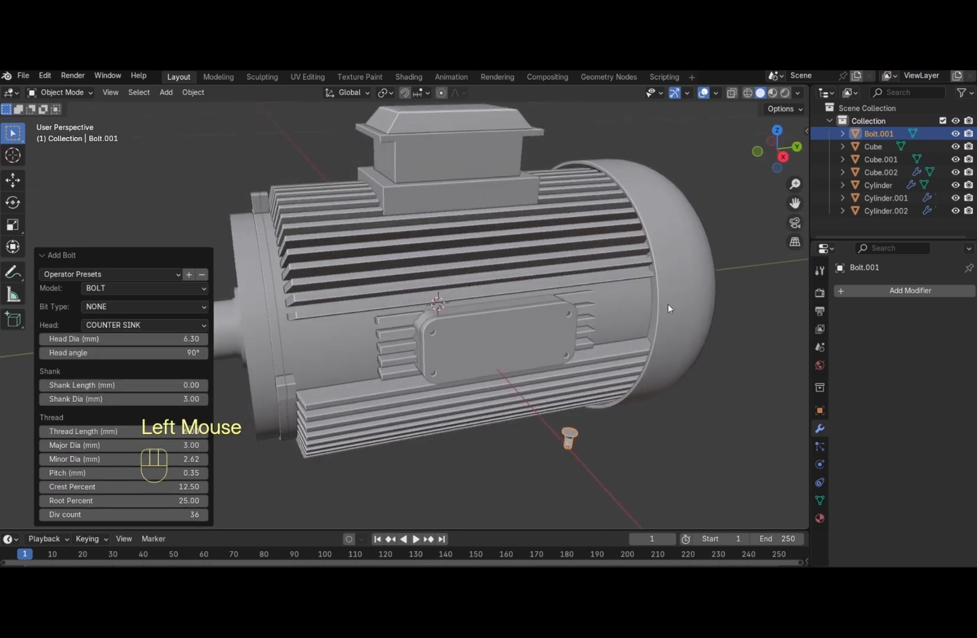
type("r")
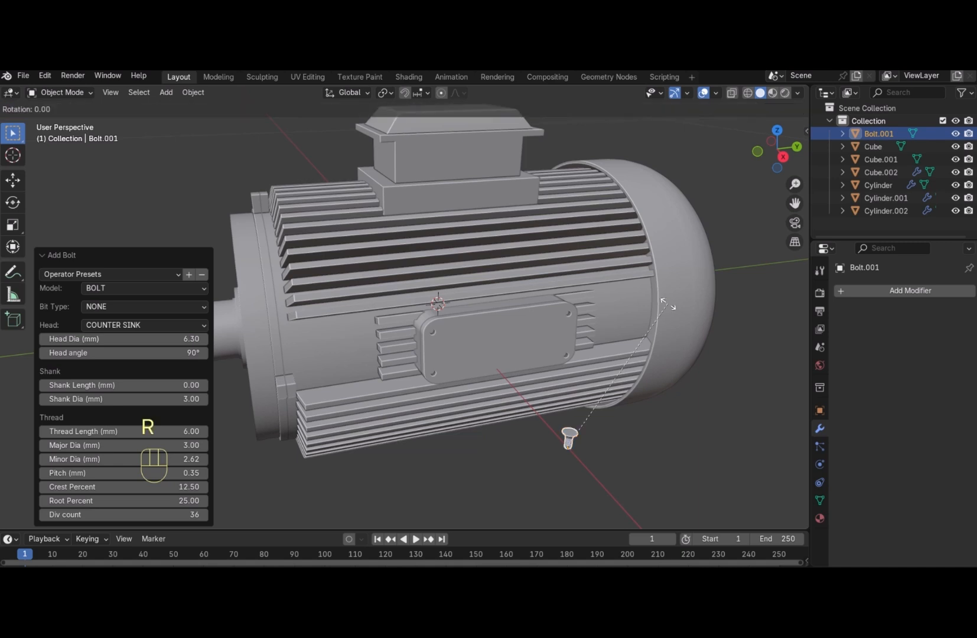
type("y90")
key("Return")
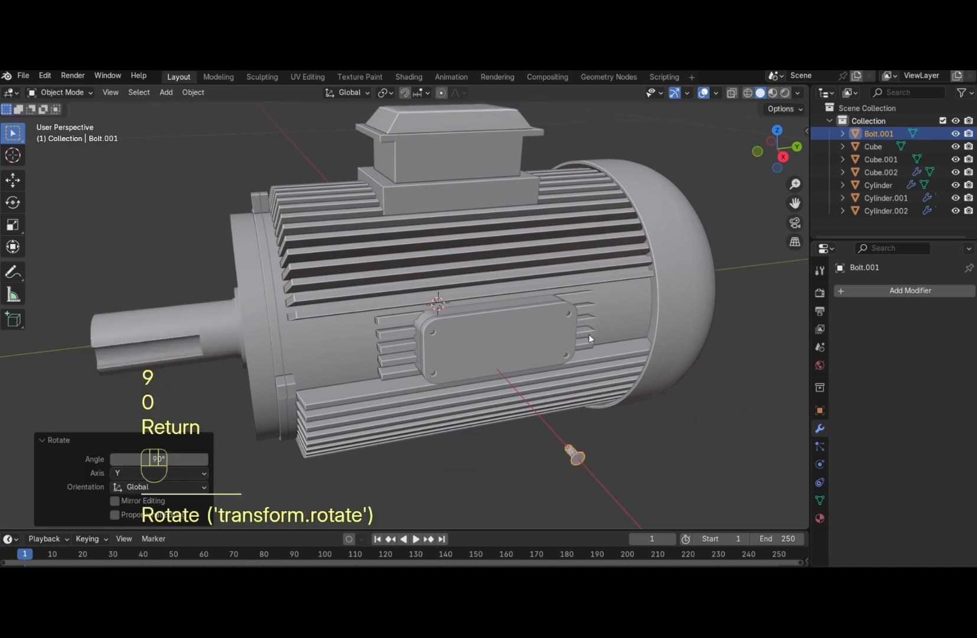
Isolate the bolt in local view and try the Pan, Dome, Cap, 12 Point and Hex head types on it
key("slash")
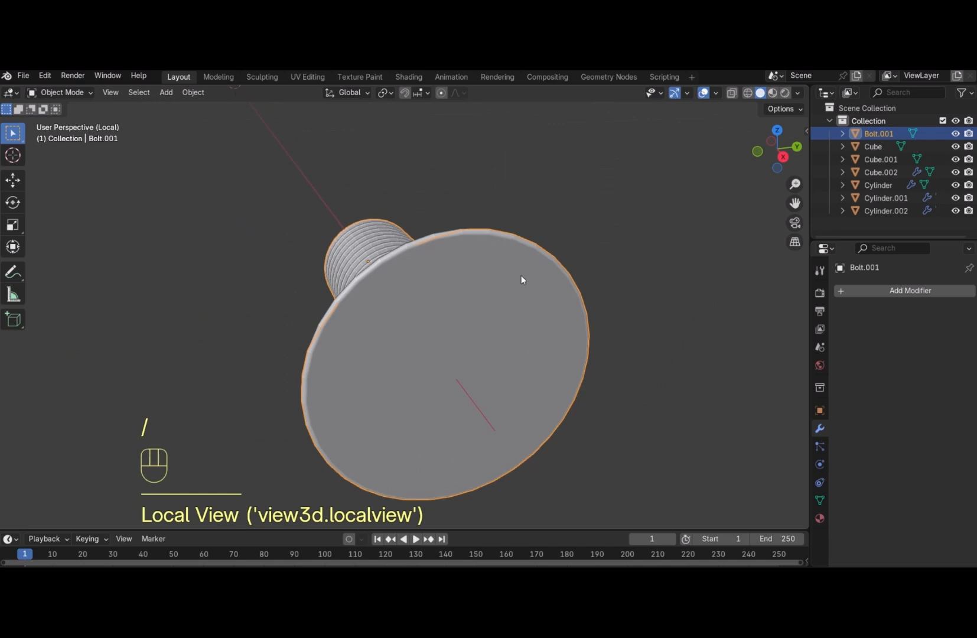
right_click(473, 274)
left_click(474, 273)
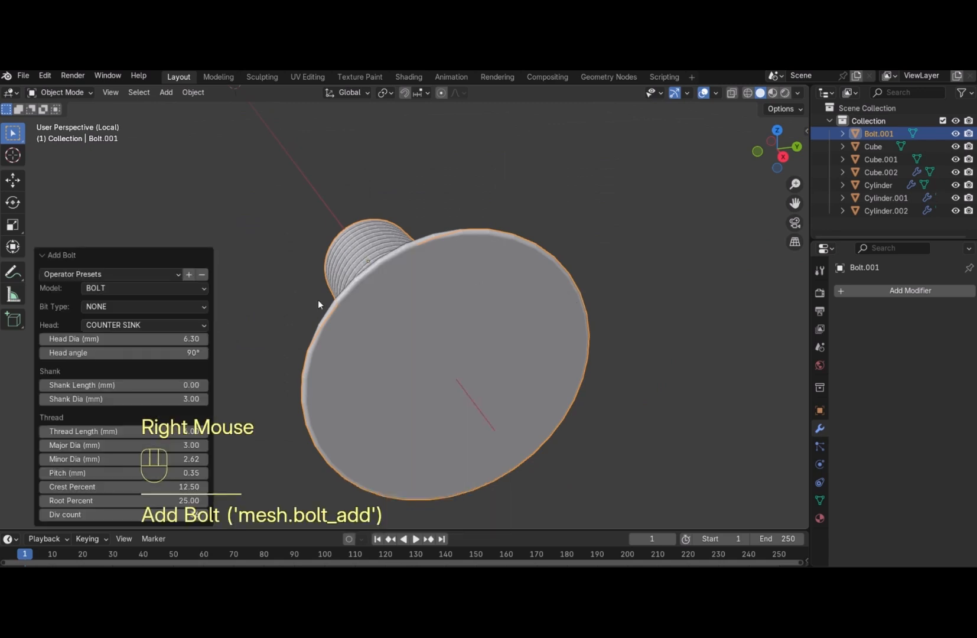
left_click(152, 327)
left_click(133, 408)
left_click(143, 339)
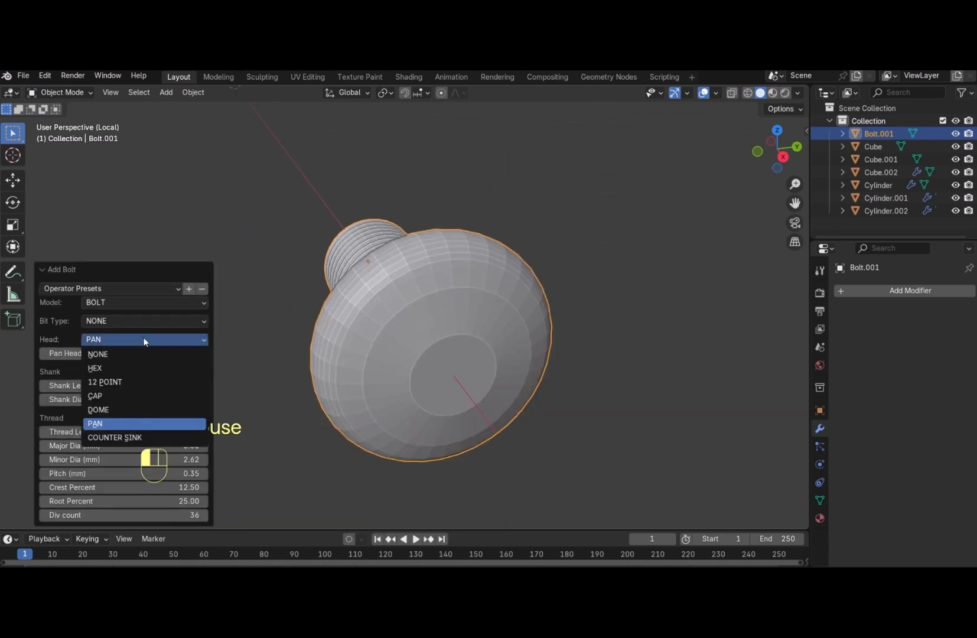
left_click(128, 408)
left_click(139, 339)
left_click(139, 396)
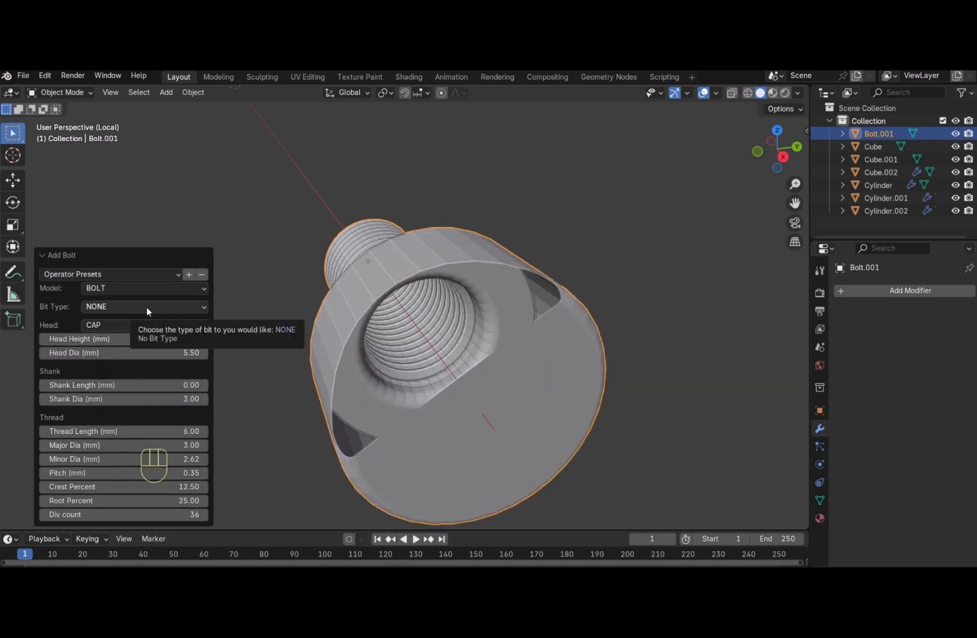
left_click(140, 324)
left_click(143, 366)
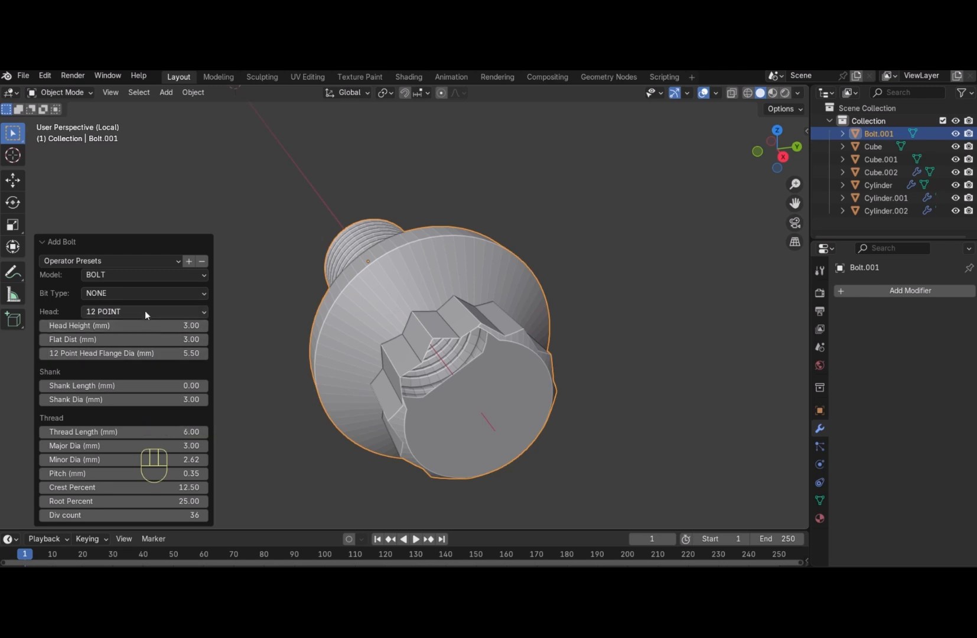
left_click(146, 310)
left_click(146, 337)
Compare the bolt without a head and with the Hex, Cap and 12 Point head types
left_click(150, 305)
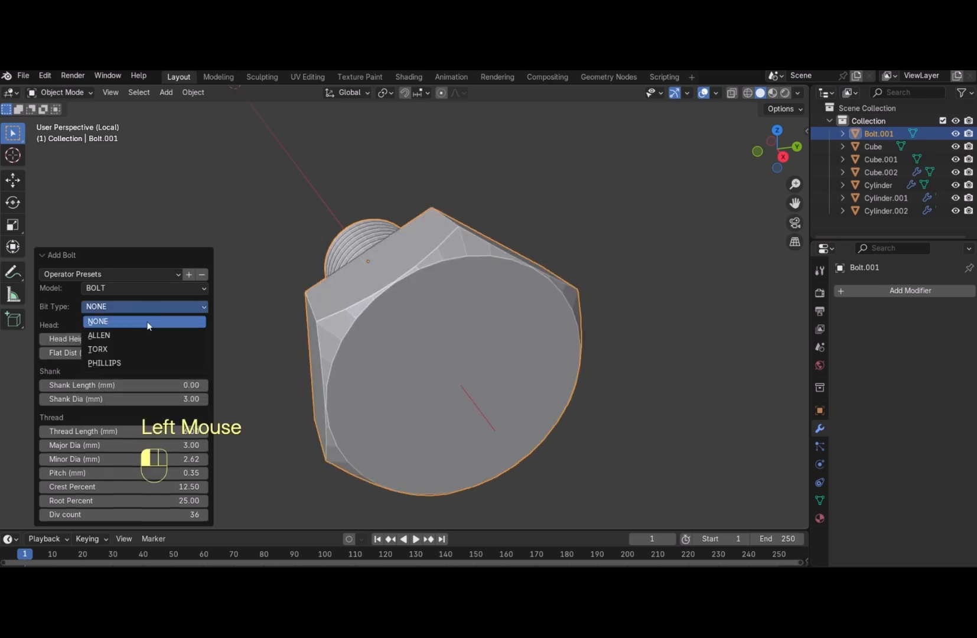
left_click(68, 324)
left_click(114, 323)
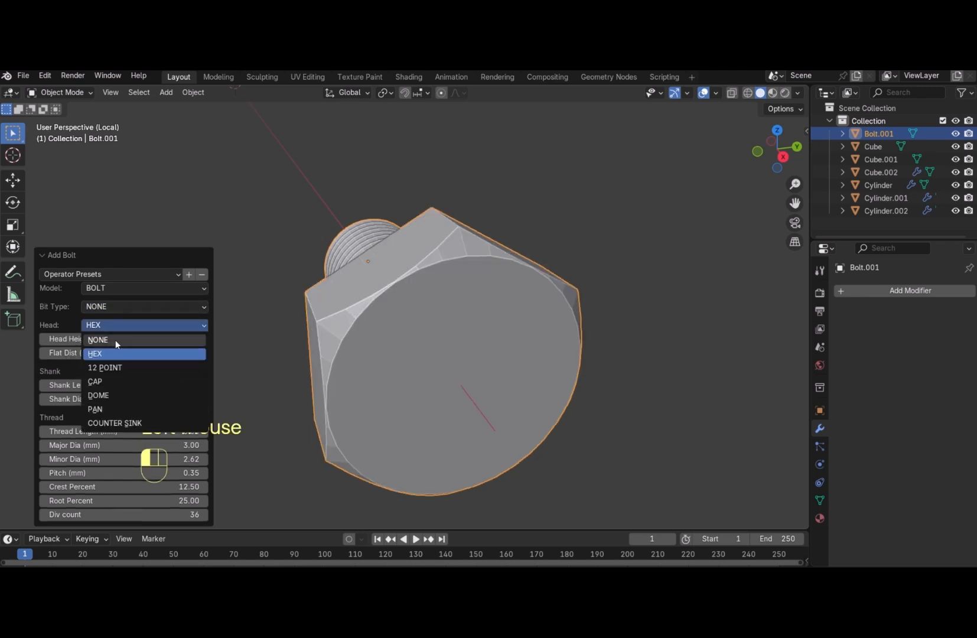
left_click(116, 340)
left_click(116, 351)
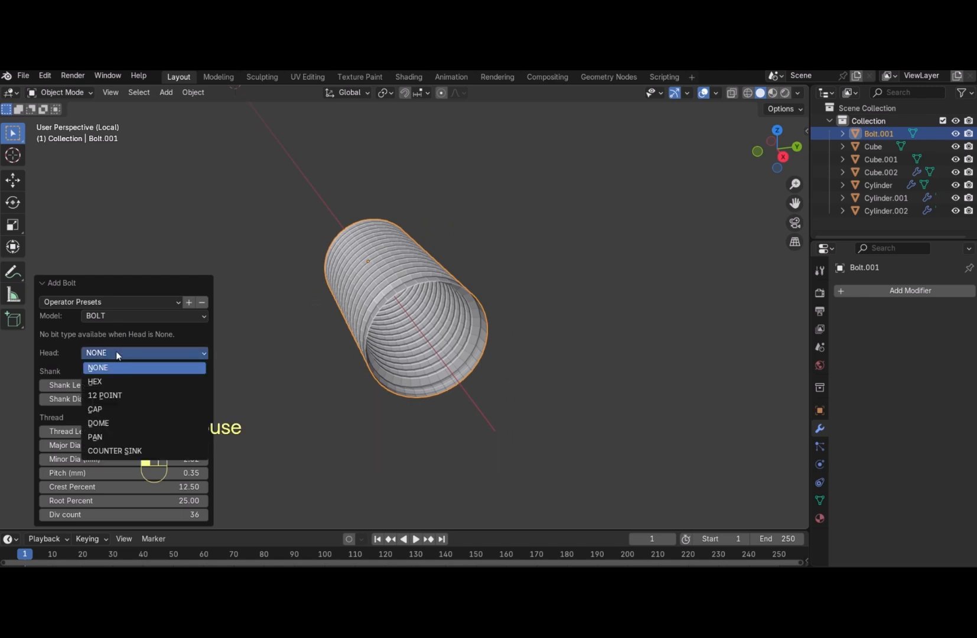
left_click(118, 381)
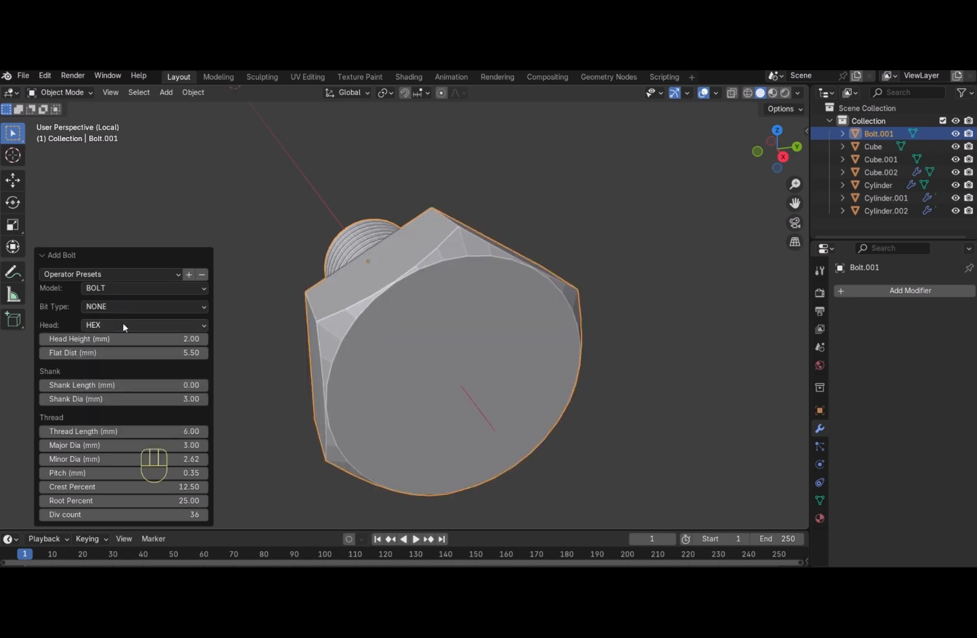
left_click(130, 325)
left_click(122, 382)
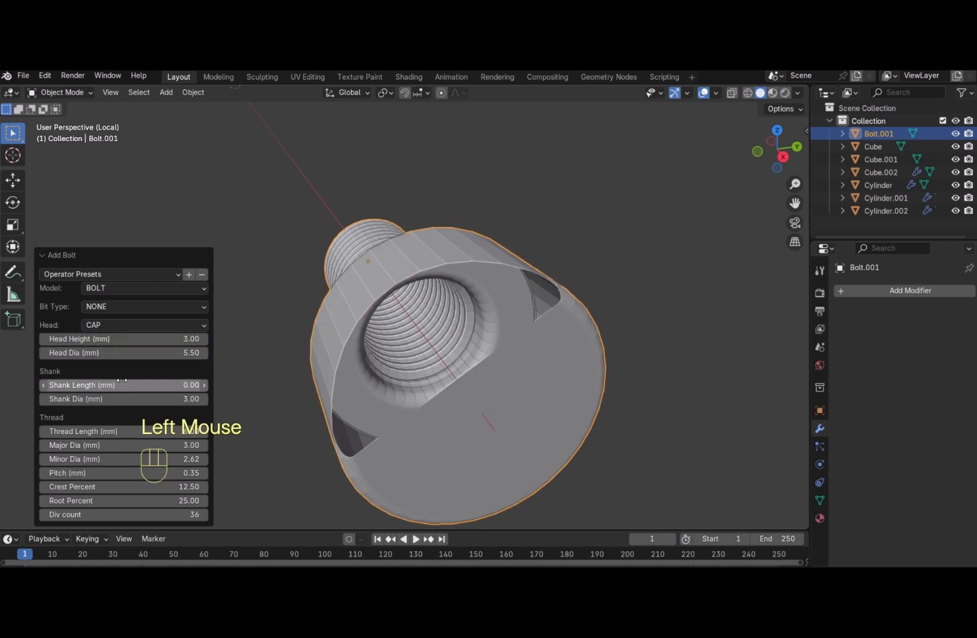
left_click(141, 325)
left_click(130, 367)
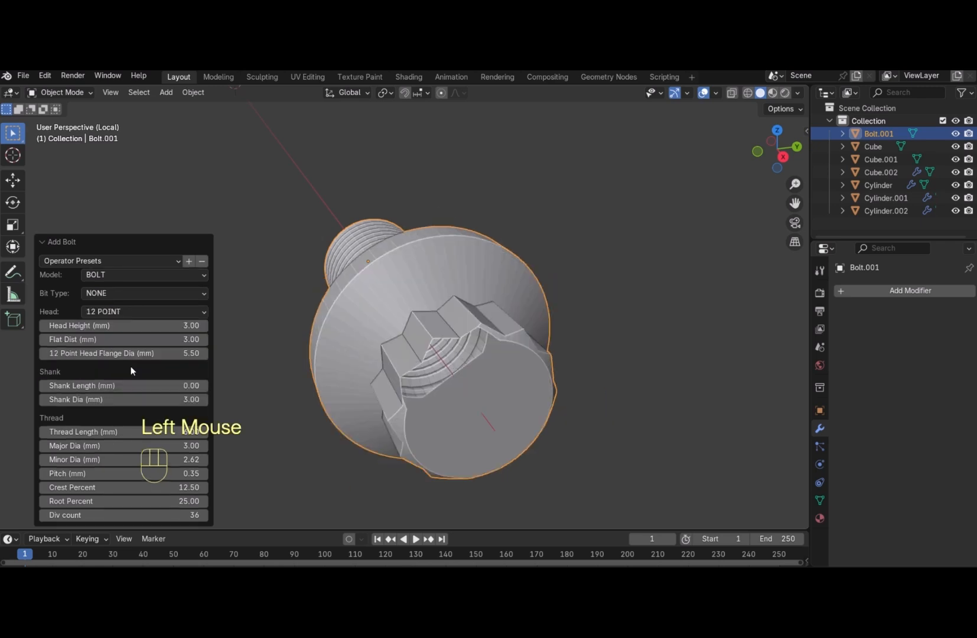
left_click(152, 313)
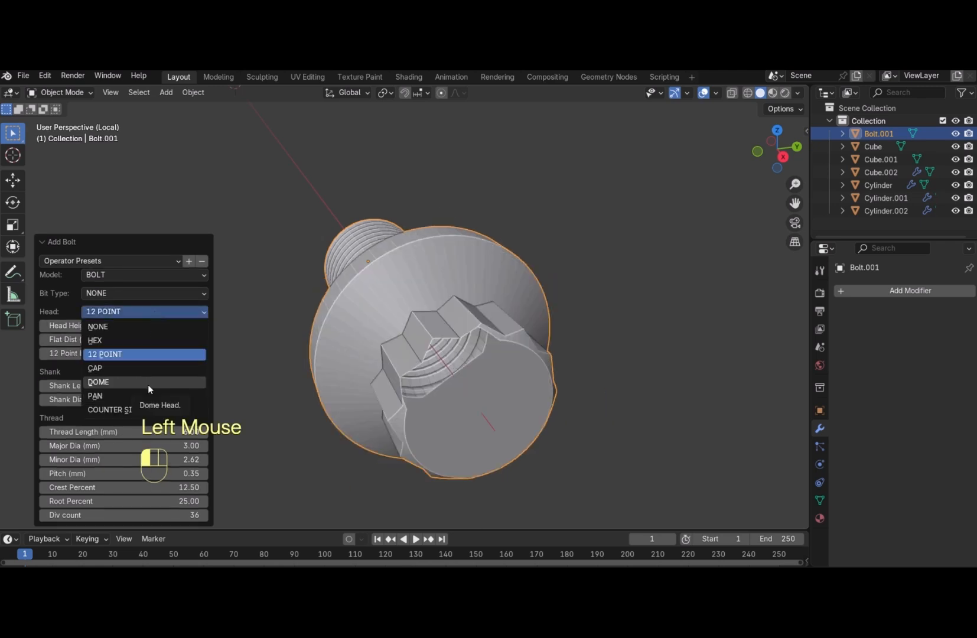
left_click(155, 354)
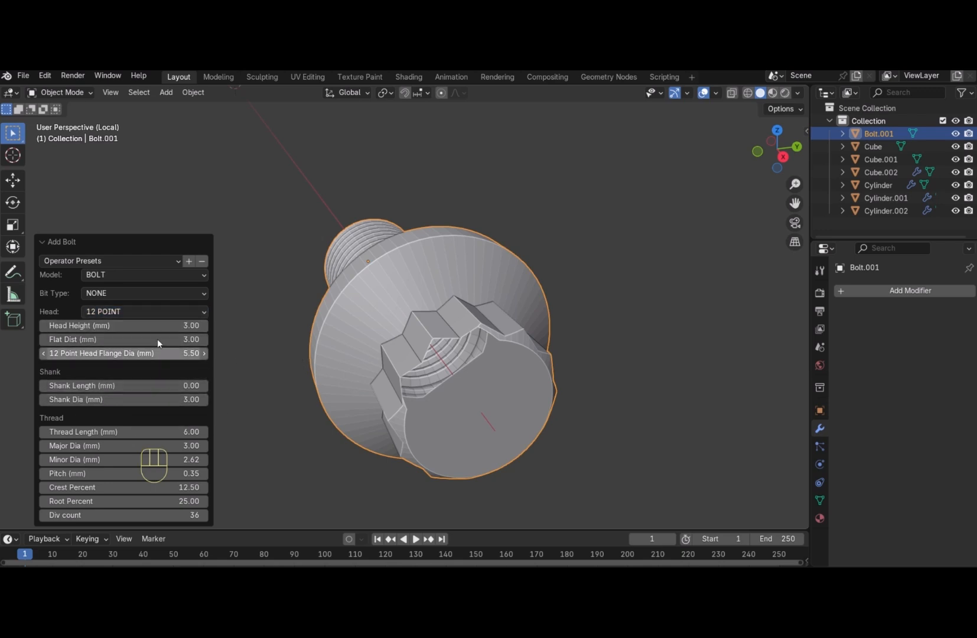
Set the bolt's bit type to Allen, compare the Dome, Pan and Counter Sink heads with it, and settle on Pan
left_click(148, 293)
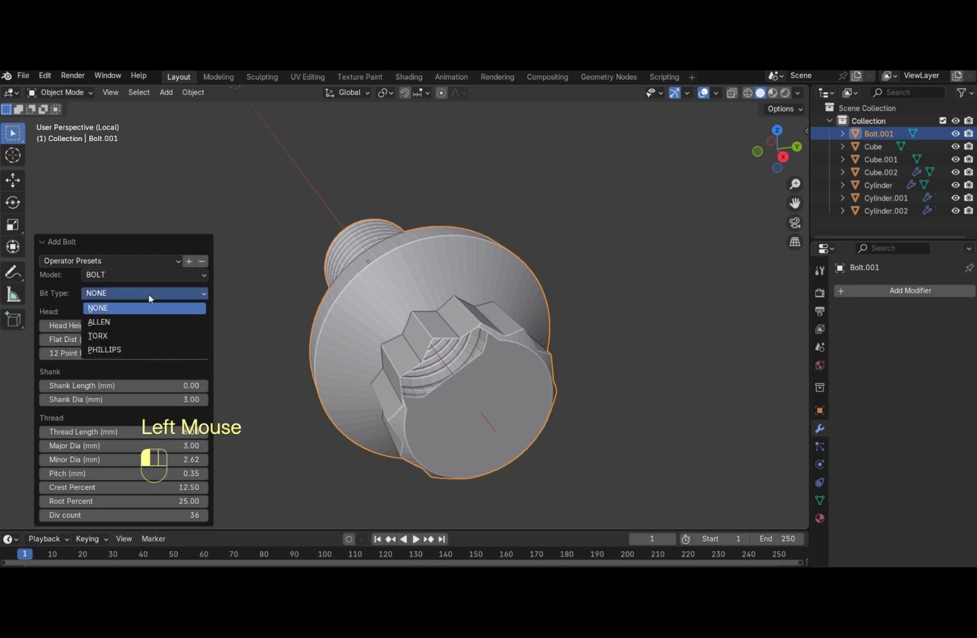
left_click(142, 321)
left_click(136, 313)
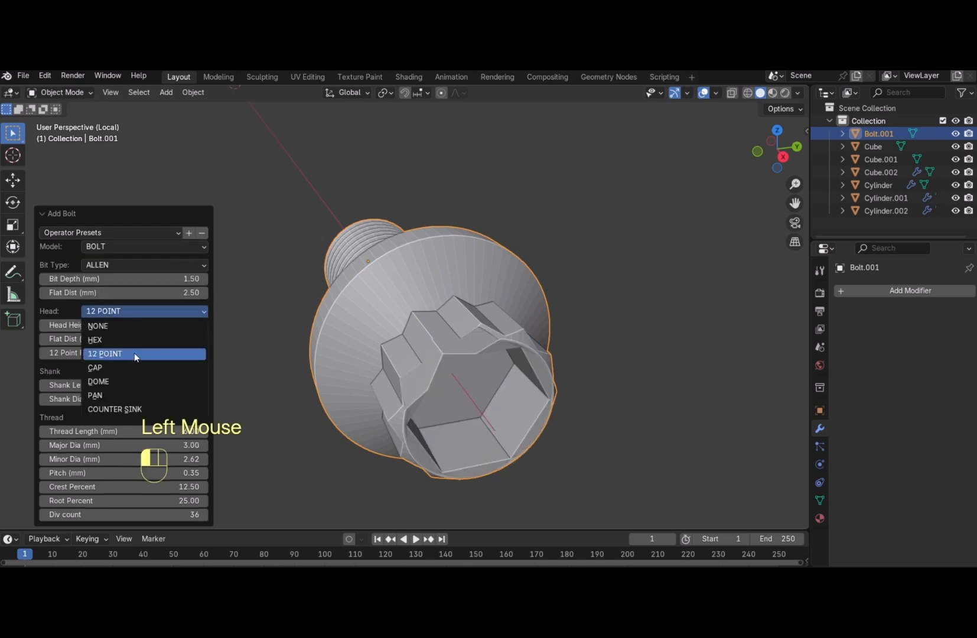
left_click(124, 381)
left_click(128, 339)
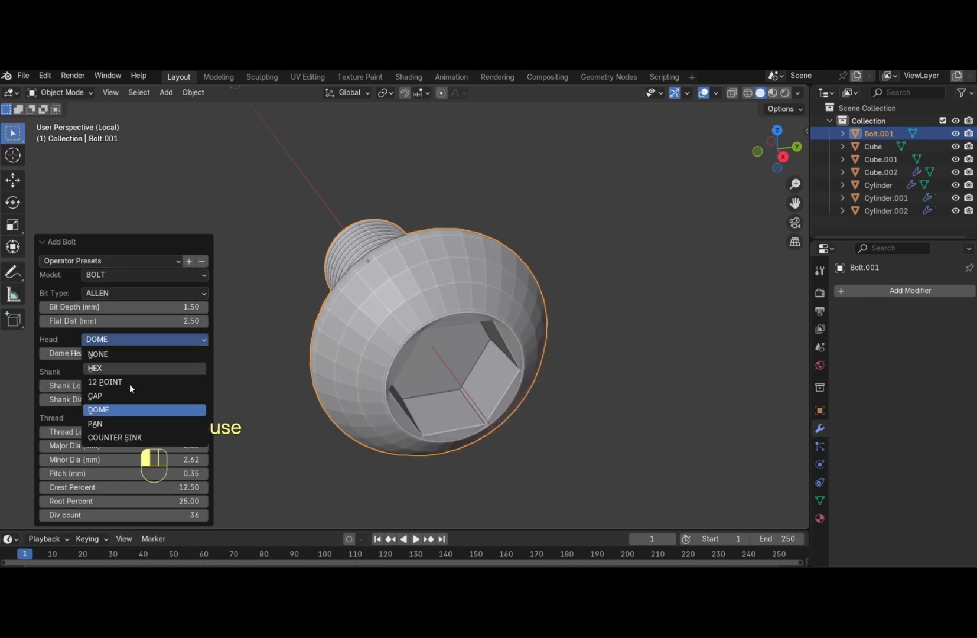
left_click(123, 422)
left_click(127, 339)
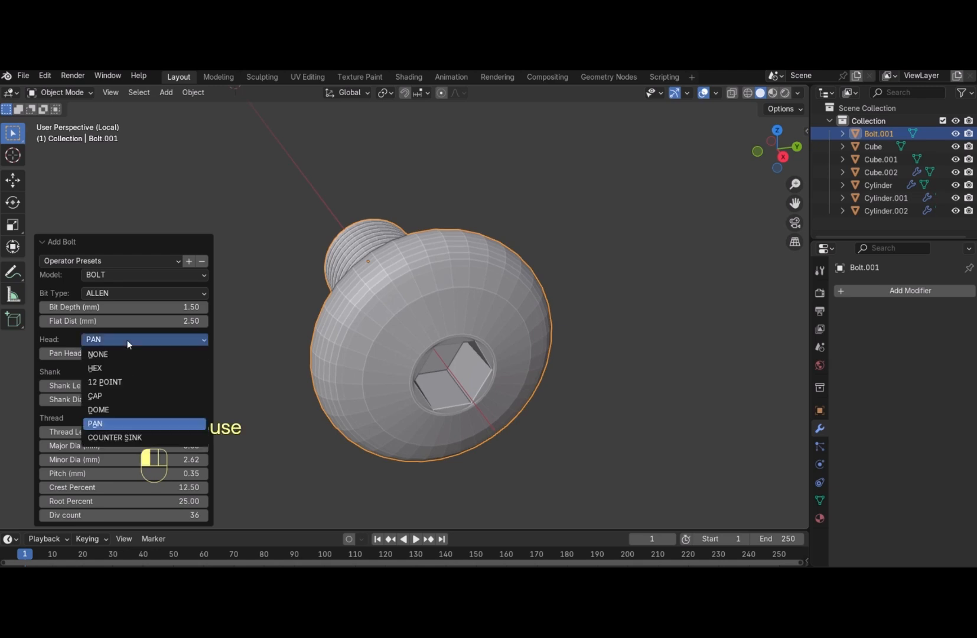
left_click(130, 437)
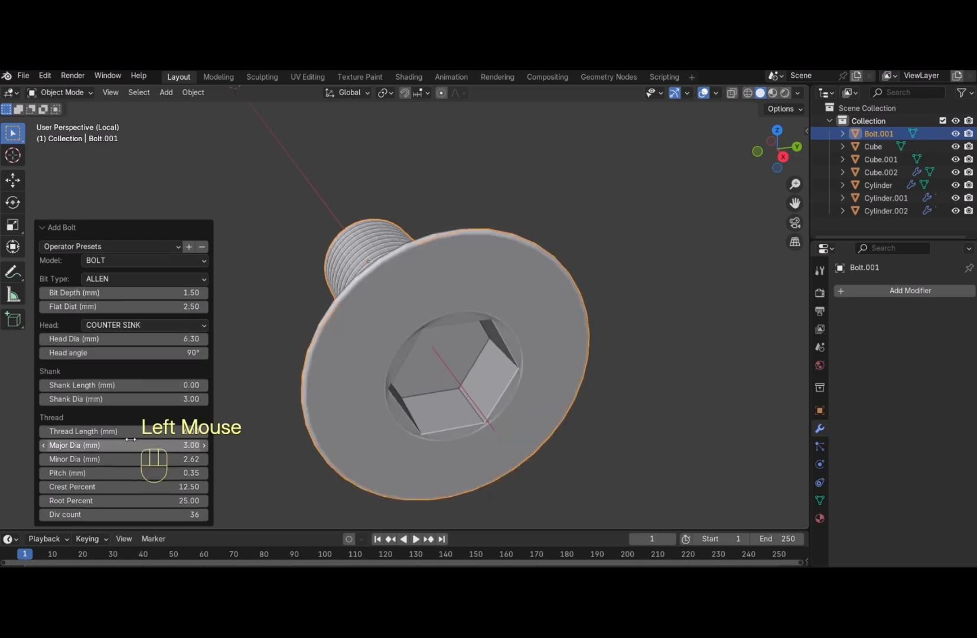
left_click(148, 325)
left_click(141, 390)
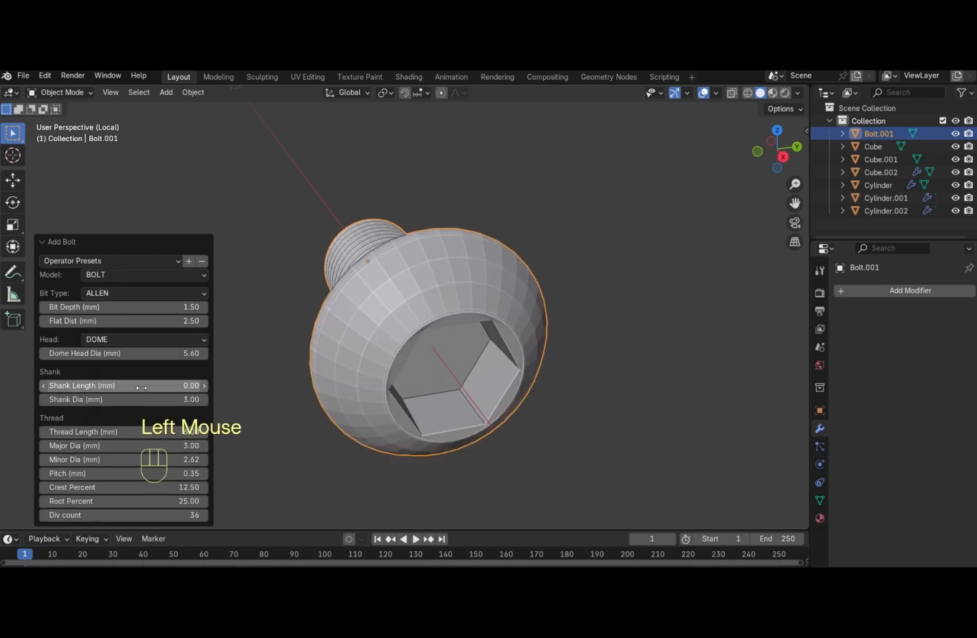
left_click(144, 339)
left_click(127, 421)
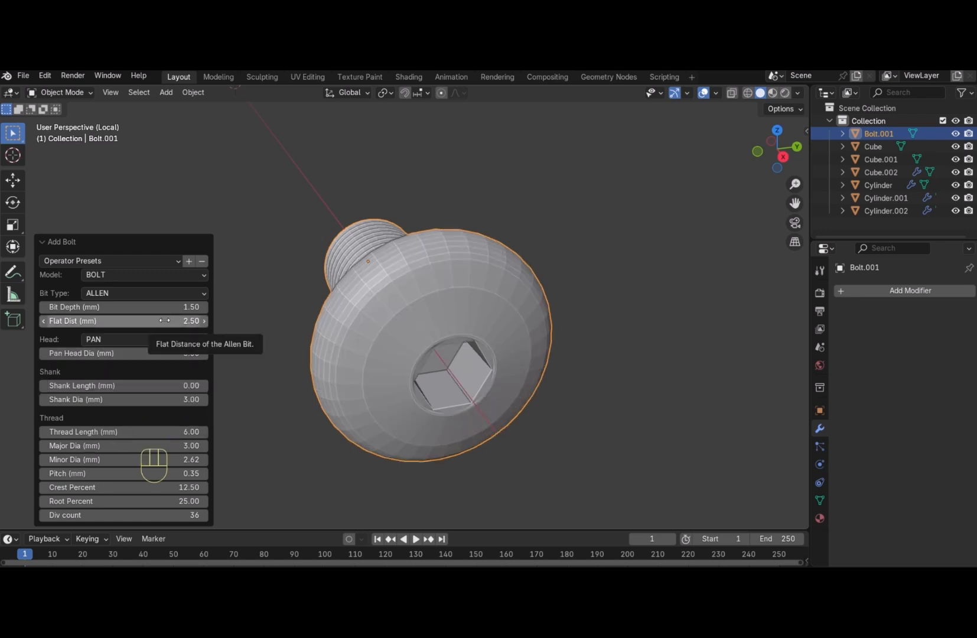
Try the Torx and Phillips bit types on the pan-head bolt and go back to Allen
left_click(141, 275)
left_click(140, 287)
left_click(142, 292)
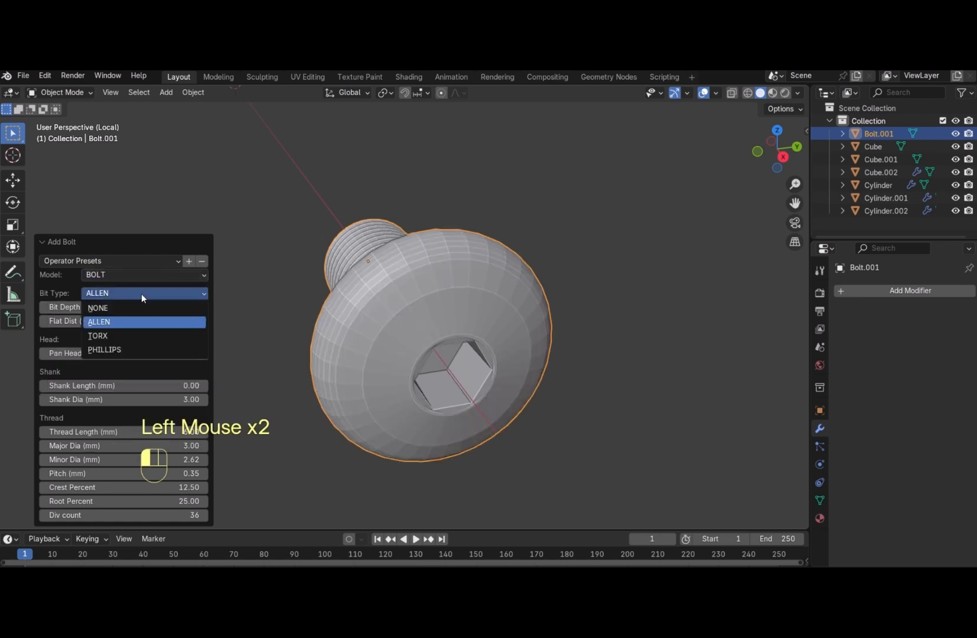
left_click(129, 334)
left_click(136, 293)
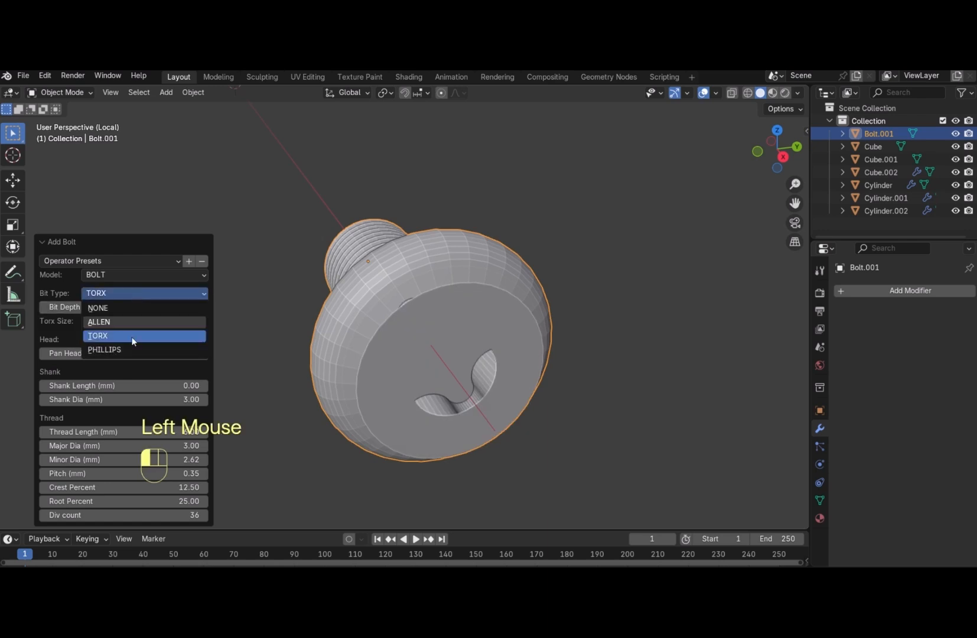
left_click(130, 349)
left_click(136, 293)
left_click(133, 320)
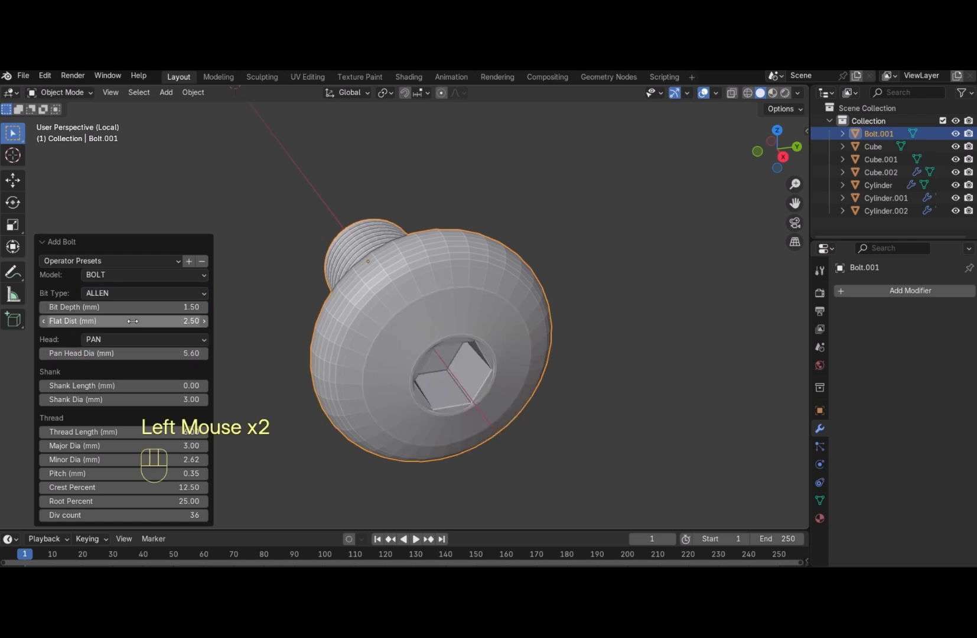
Leave the bolt's local view and scale the bolt down uniformly to about 0.756
left_click(498, 214)
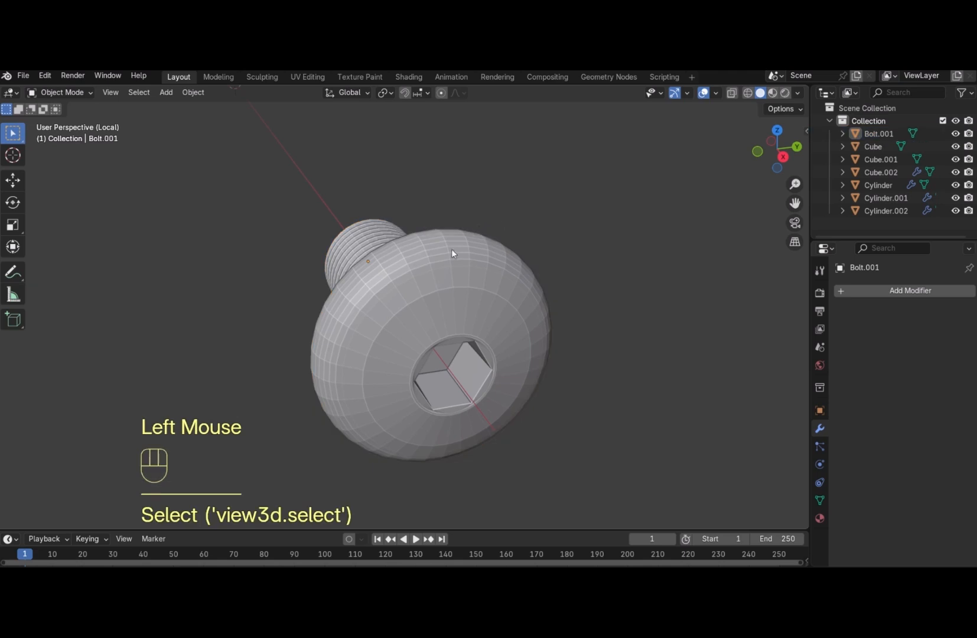
left_click(429, 273)
key("slash")
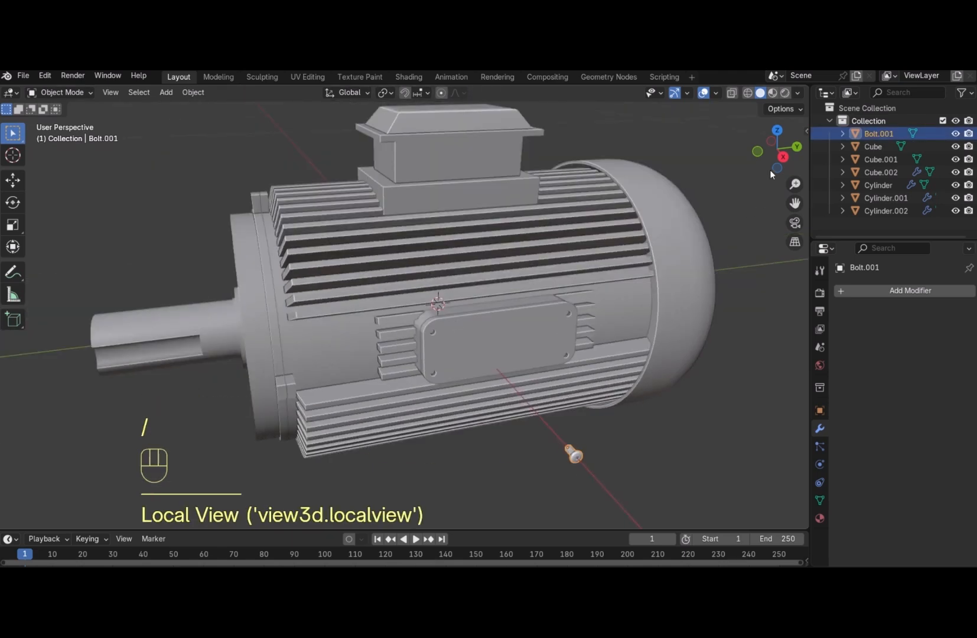
left_click_drag(770, 169, 752, 312)
key("s")
left_click(726, 328)
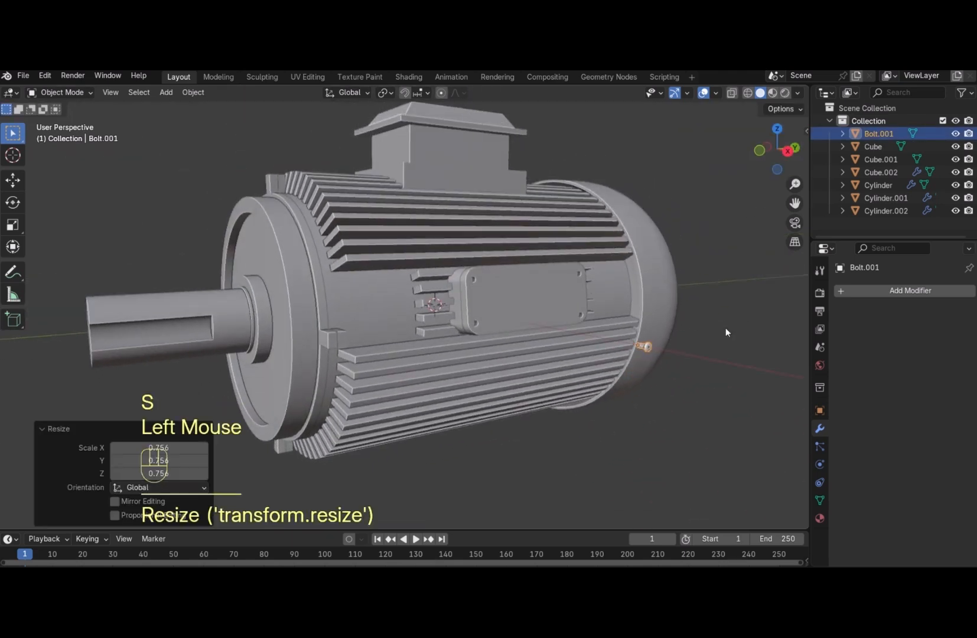
Move the bolt about -0.064 m along X, back toward the side plate
key("g")
key("x")
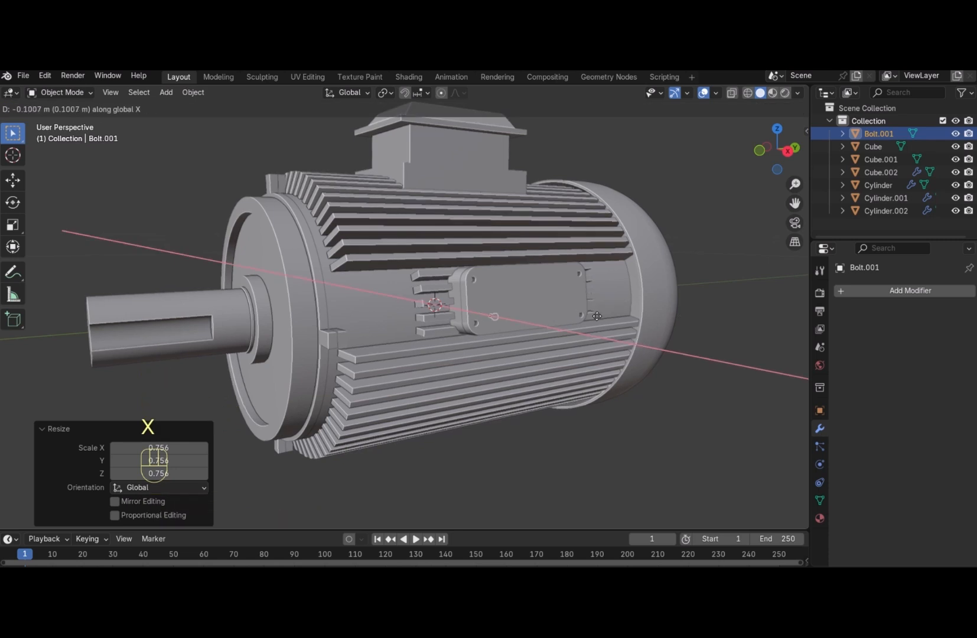
left_click(637, 332)
Isolate the bolt and the side plate in the right orthographic view, with only the bolt selected
key("KP_3")
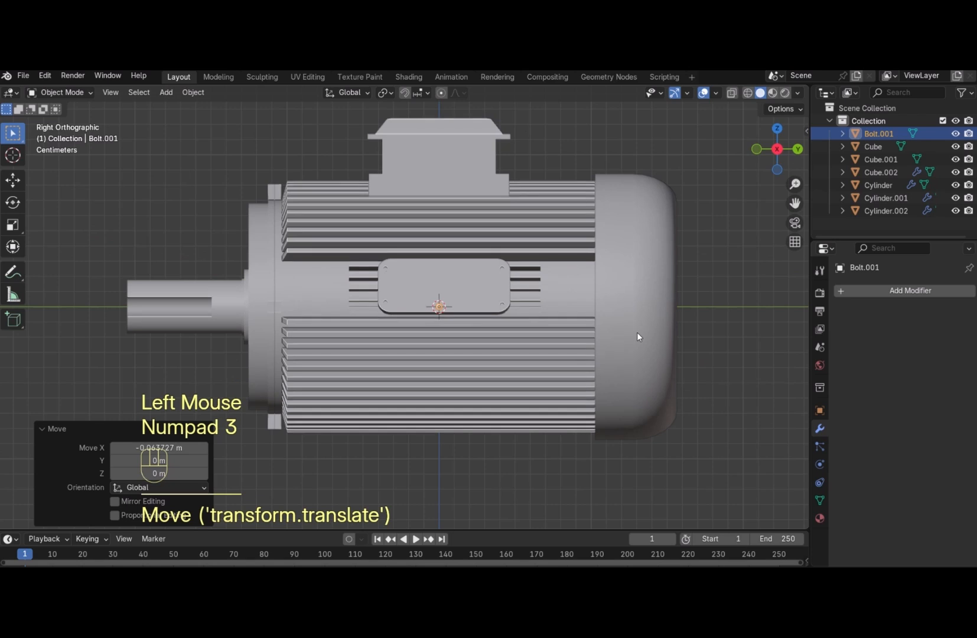
left_click(471, 281, "shift")
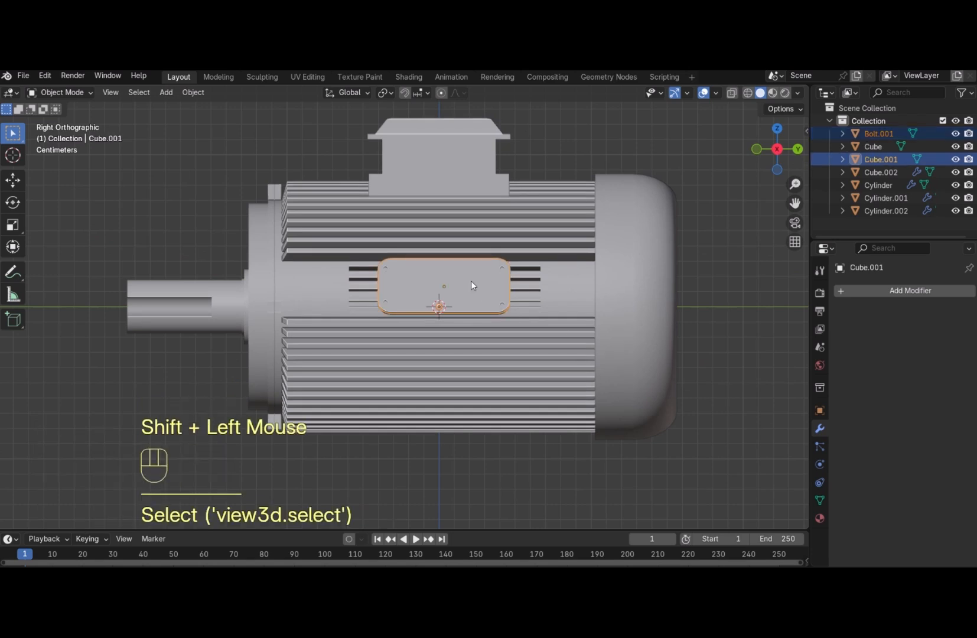
key("KP_Divide")
left_click(392, 354)
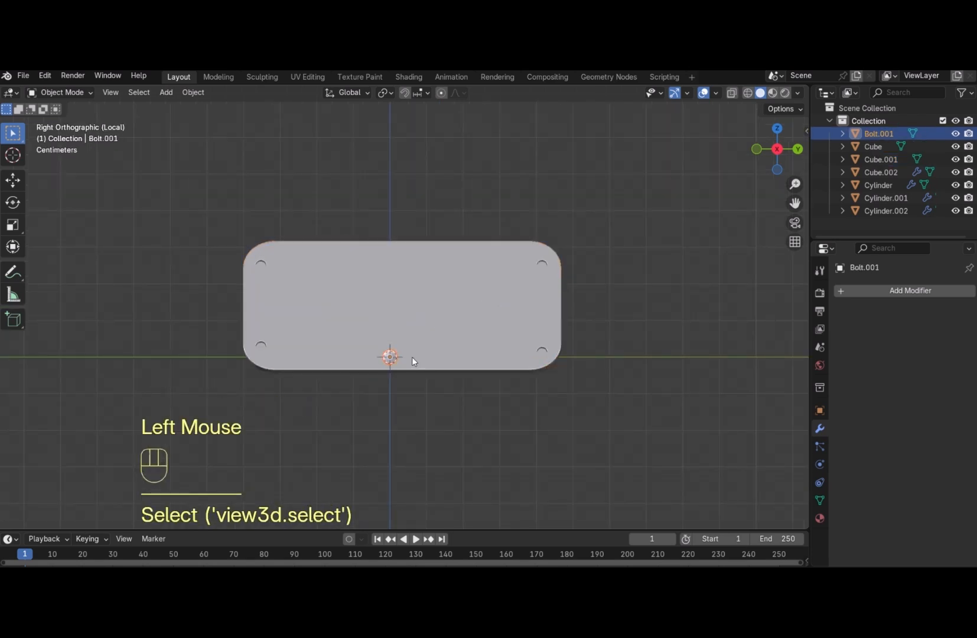
In wireframe shading, move the bolt about -0.0345 m along Y toward the plate's lower-left hole and scale it uniformly to about 0.66
left_click(747, 92)
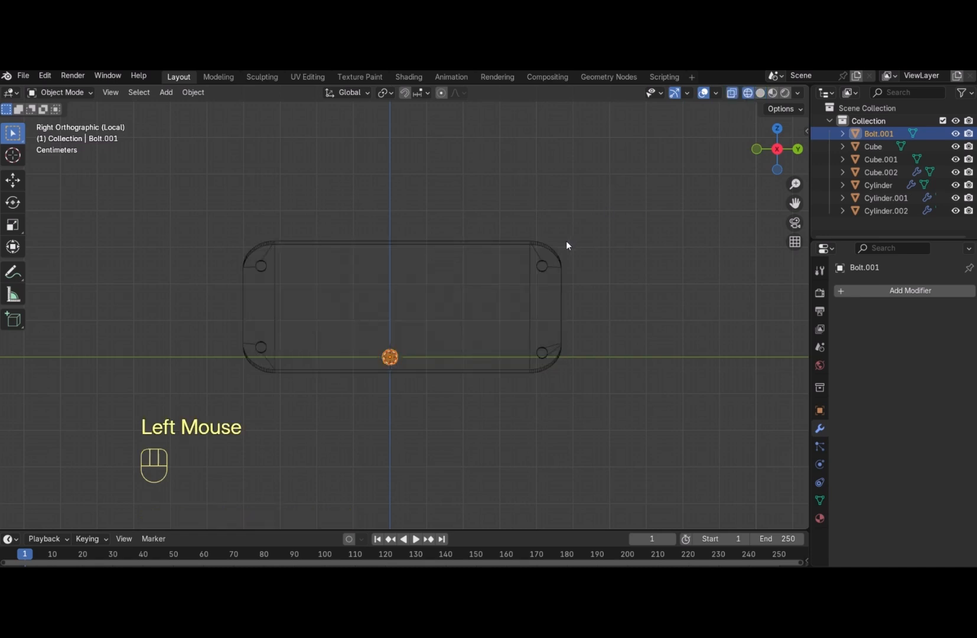
key("g")
key("y")
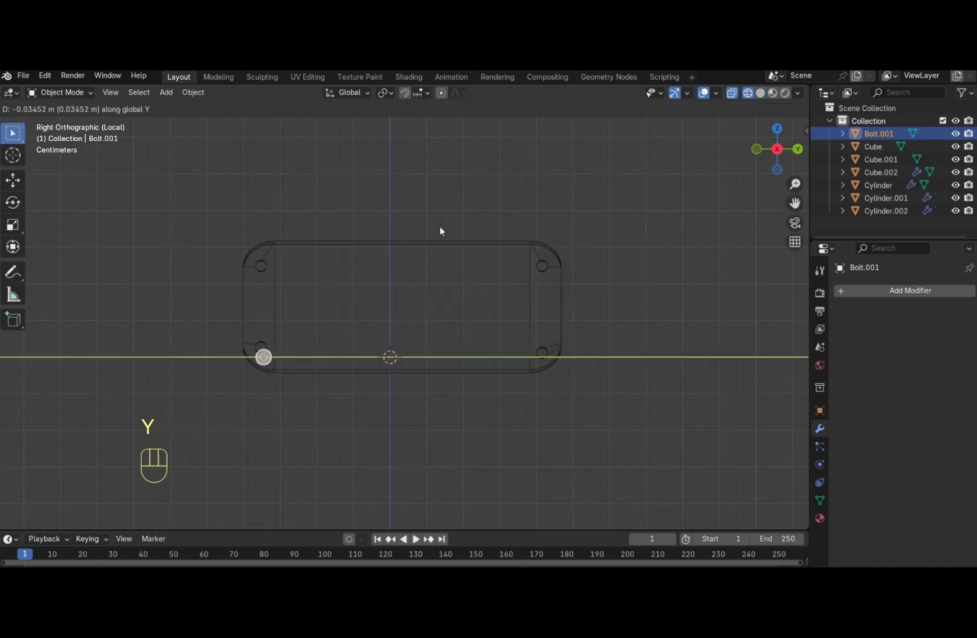
left_click(440, 231)
key("s")
left_click(467, 349)
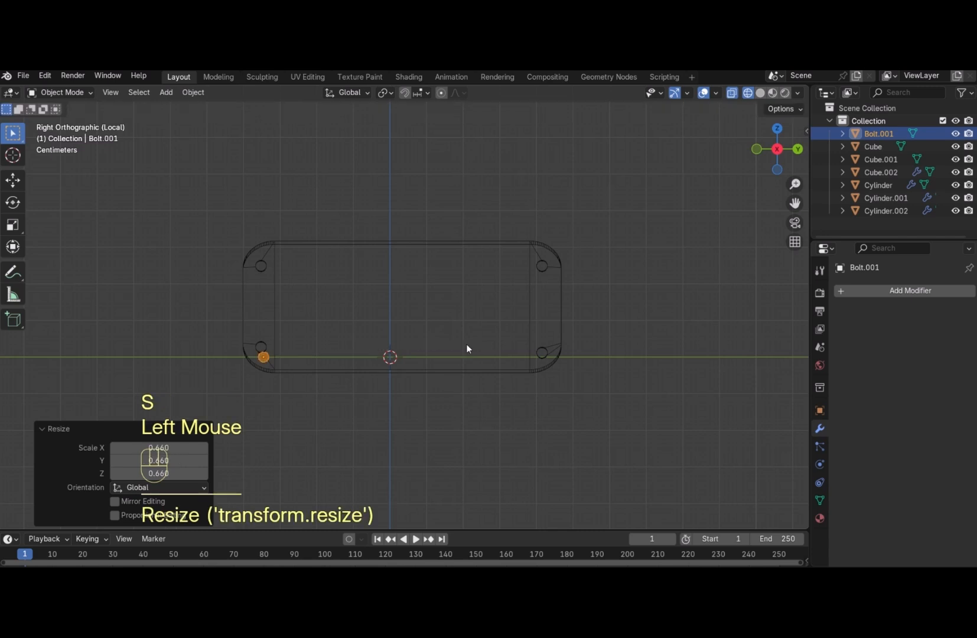
Nudge the bolt about -0.0007 m along Y so it lines up vertically with the lower-left hole
key("g")
key("y")
key("Left")
key("Left")
key("Left")
key("Left")
key("Left")
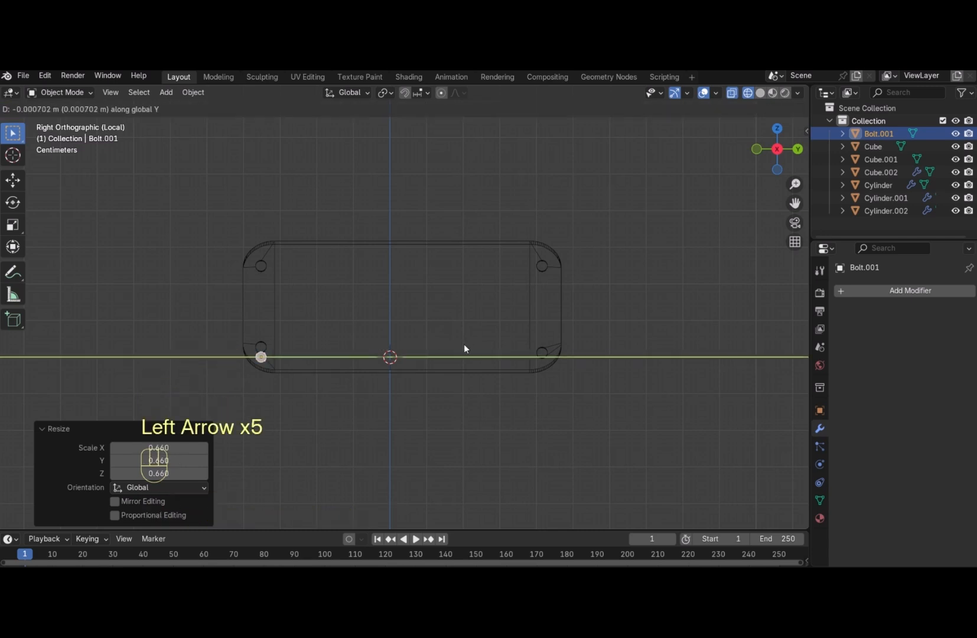
key("Return")
Raise the bolt about 0.0025 m along Z into the lower-left hole's centre and scale it uniformly to about 0.873
key("g")
key("z")
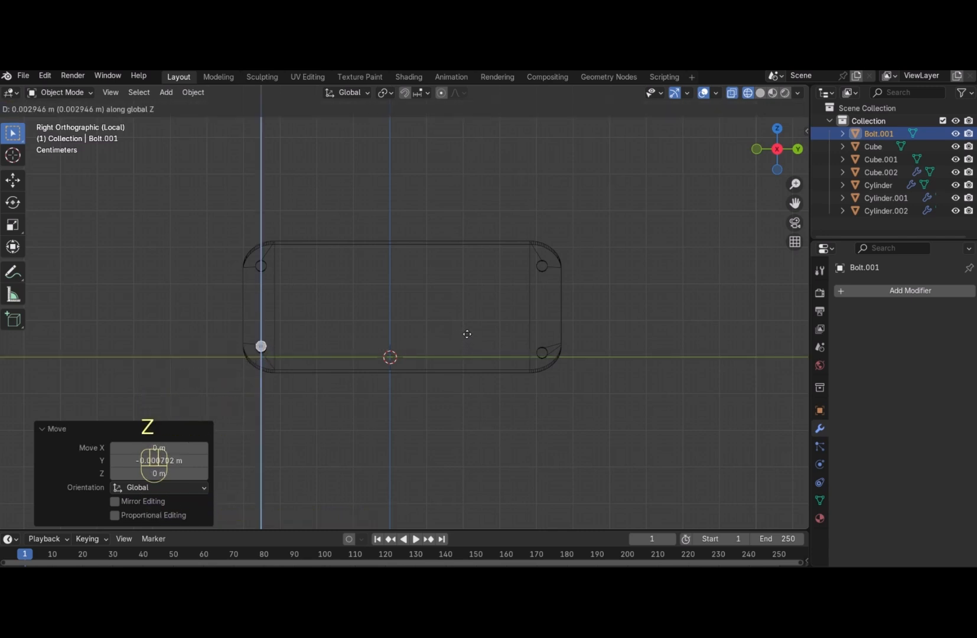
left_click(467, 335)
key("s")
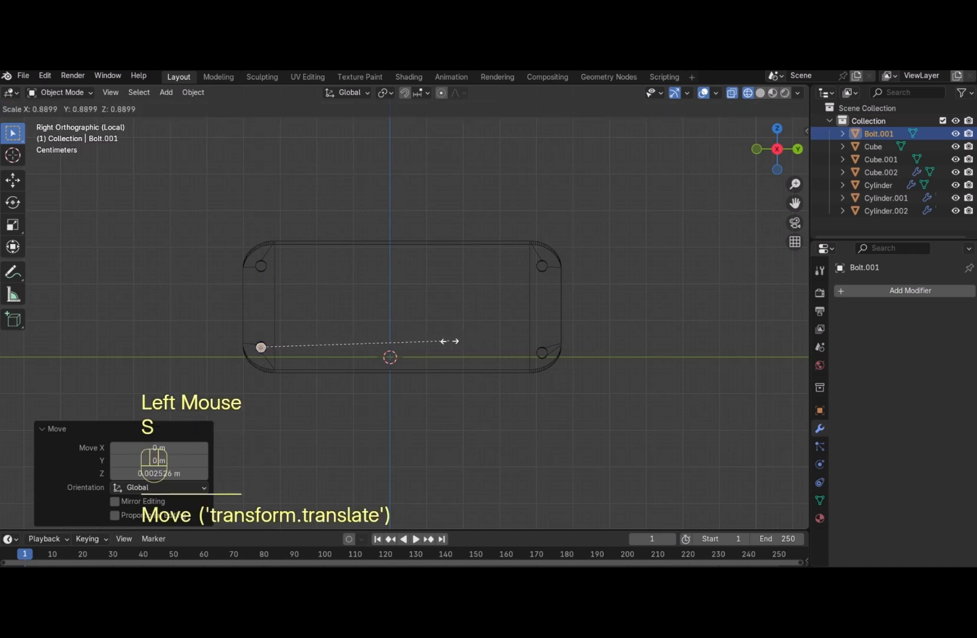
left_click(446, 341)
left_click_drag(769, 169, 738, 171)
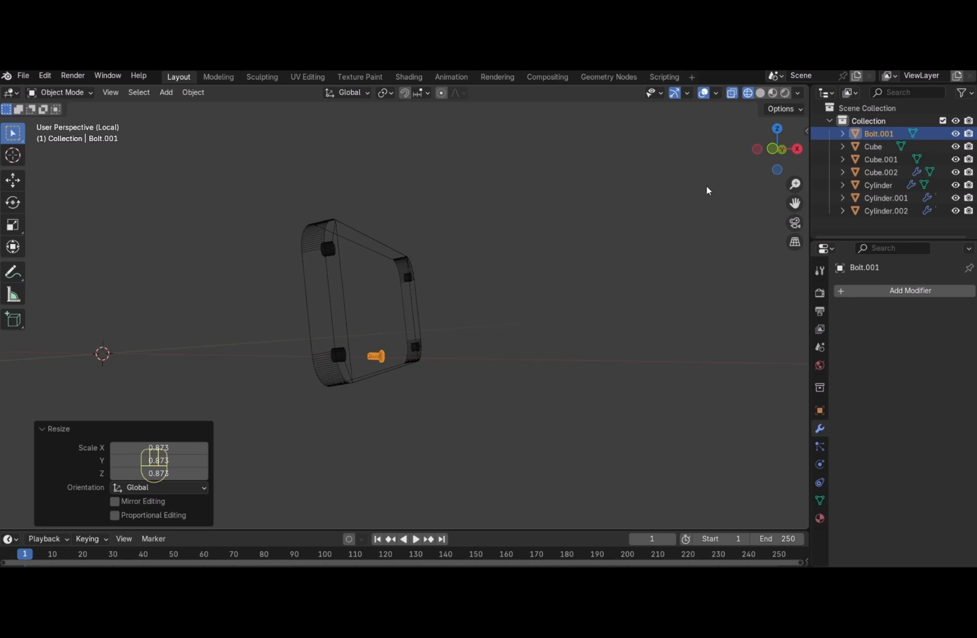
In the right orthographic view, duplicate the bolt about 0.0224 m up along Z onto the plate's upper-left hole
key("KP_3")
key("shift+d")
key("g")
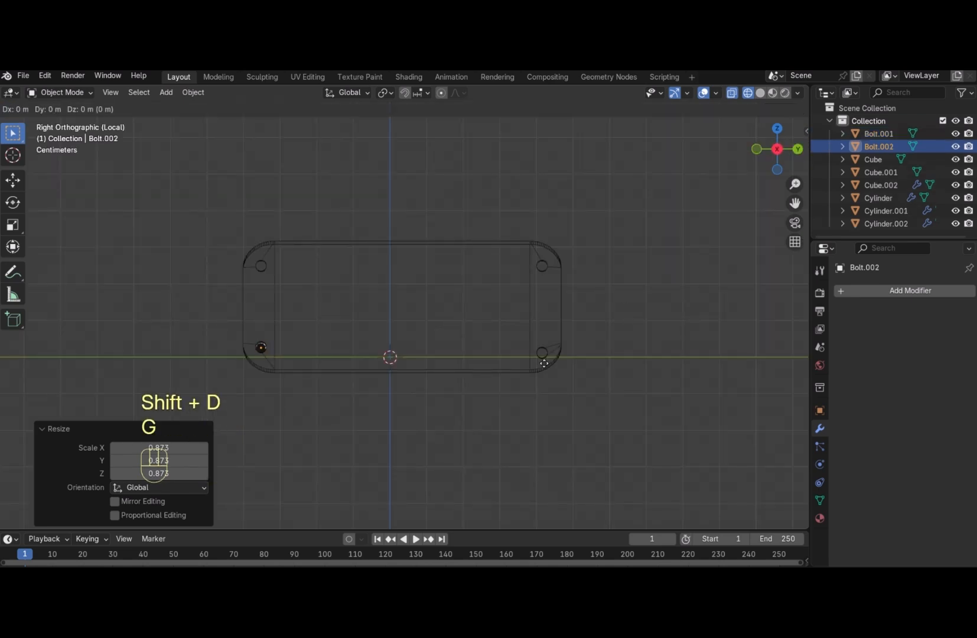
key("z")
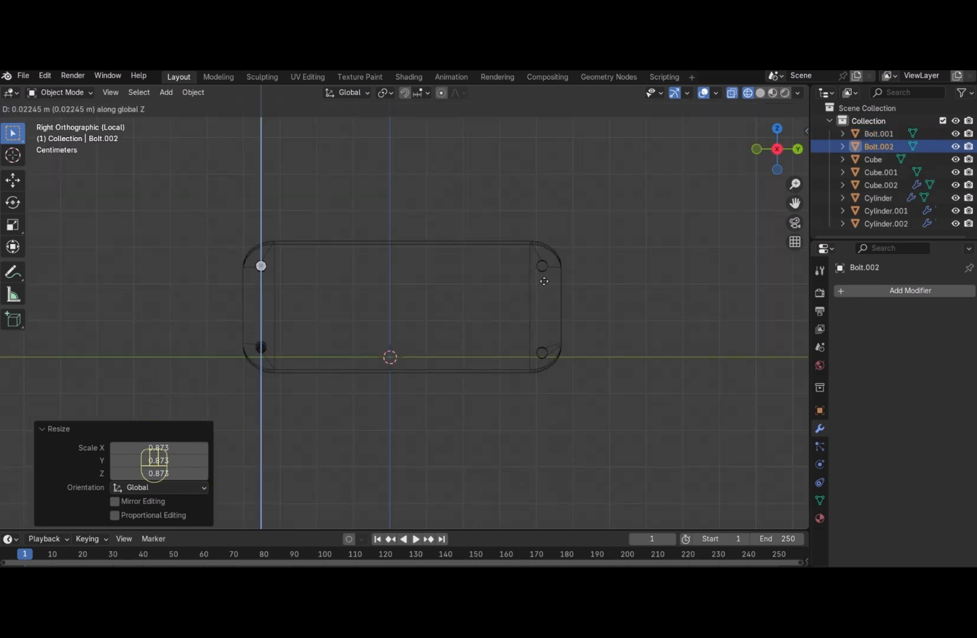
left_click(545, 282)
Duplicate the upper-left bolt about 0.077 m along Y onto the plate's upper-right hole
key("shift+d")
key("g")
key("y")
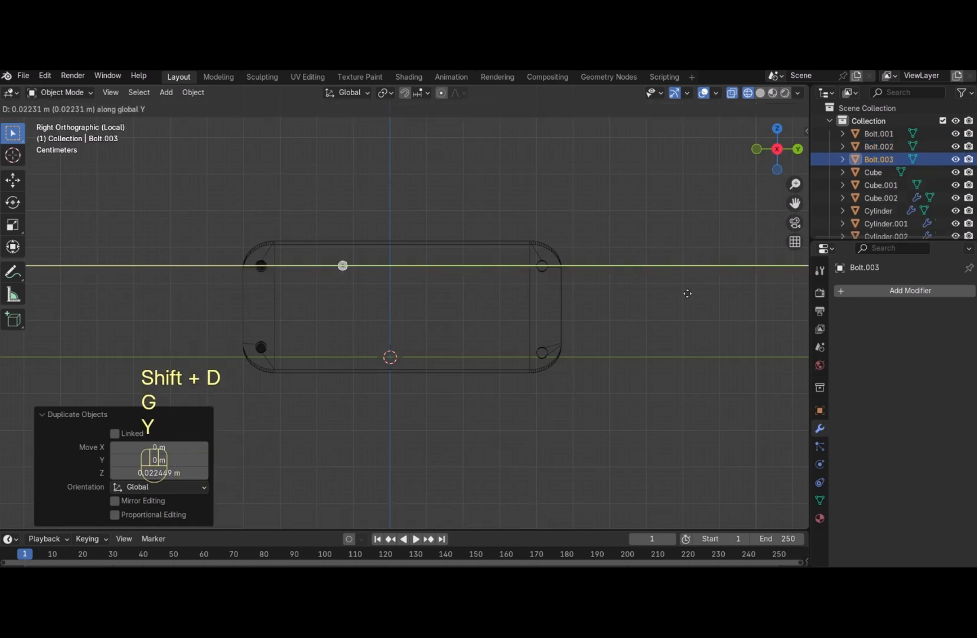
left_click(15, 296)
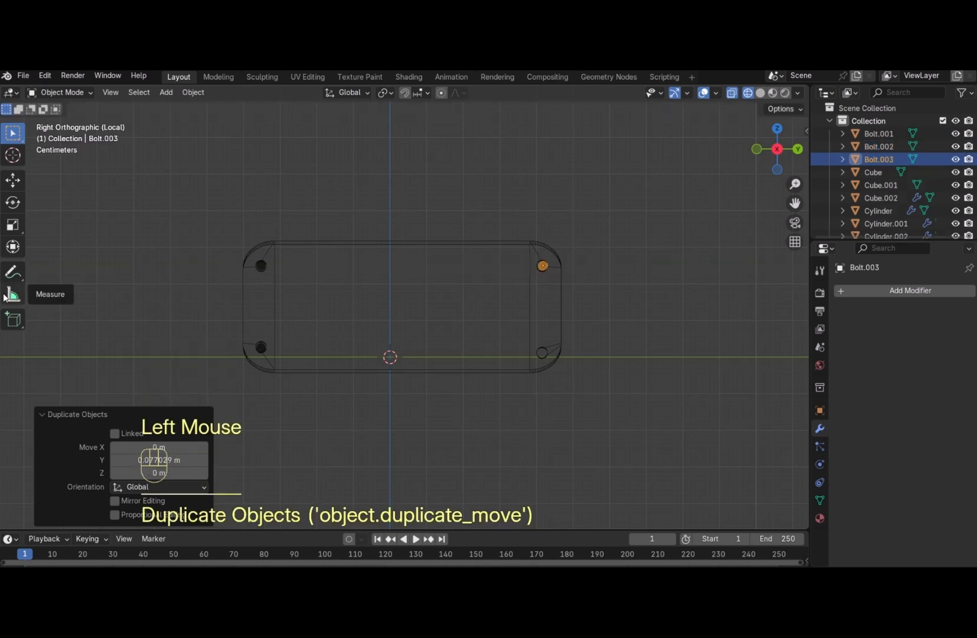
Nudge the upper-right bolt about -0.0004 m along Y to centre it in its hole
key("g")
key("y")
key("Left")
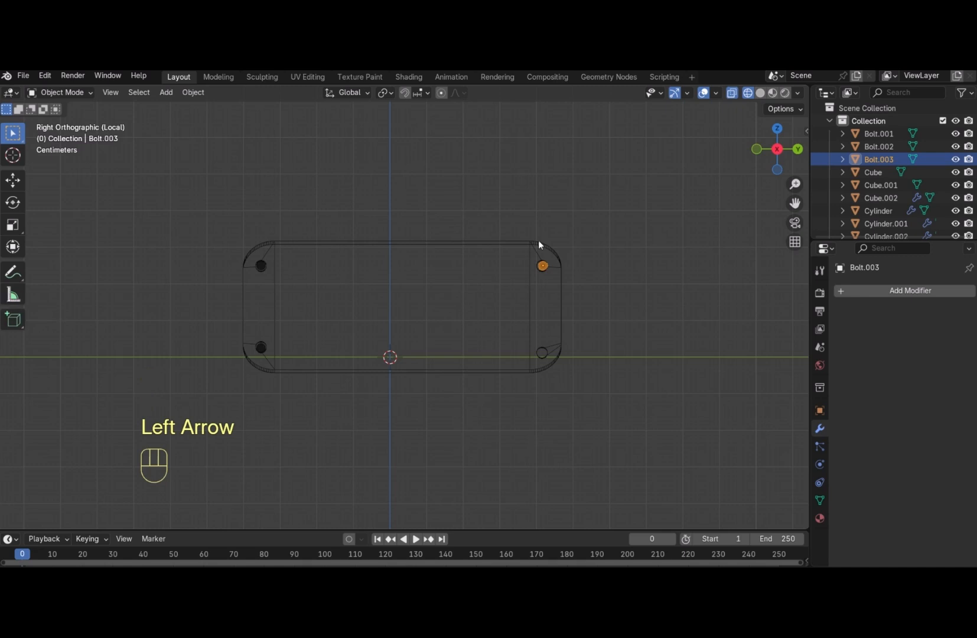
key("g")
key("y")
key("Left")
key("Left")
key("Left")
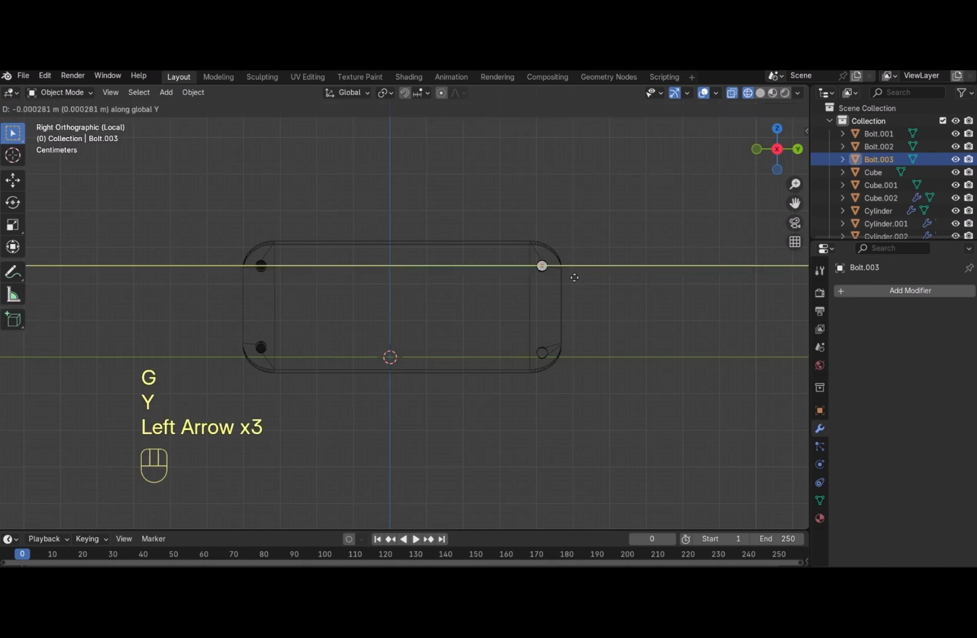
key("Return")
Duplicate the upper-right bolt about 0.024 m down along Z onto the plate's lower-right hole
key("shift+d")
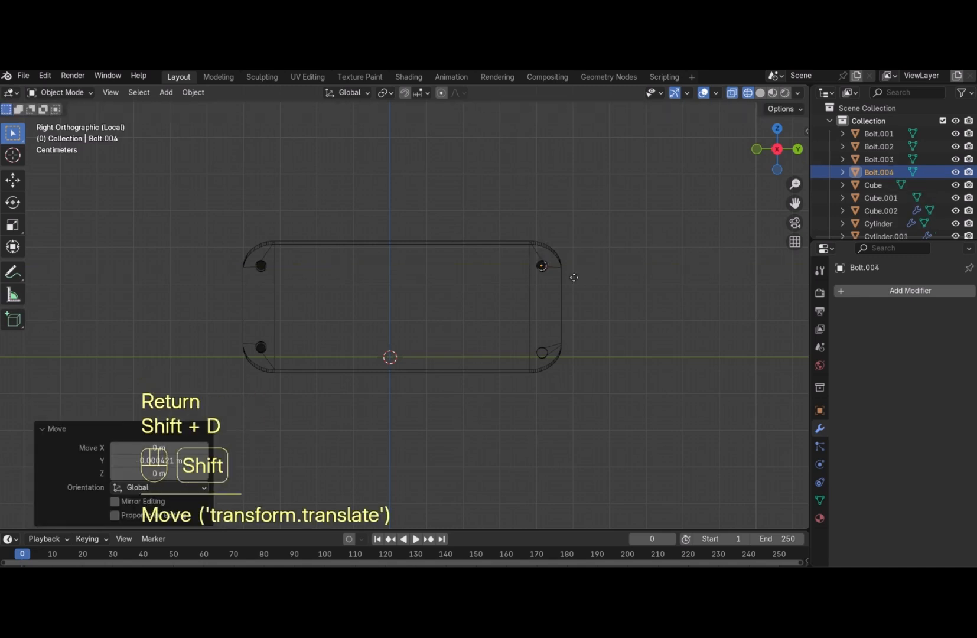
key("g")
key("z")
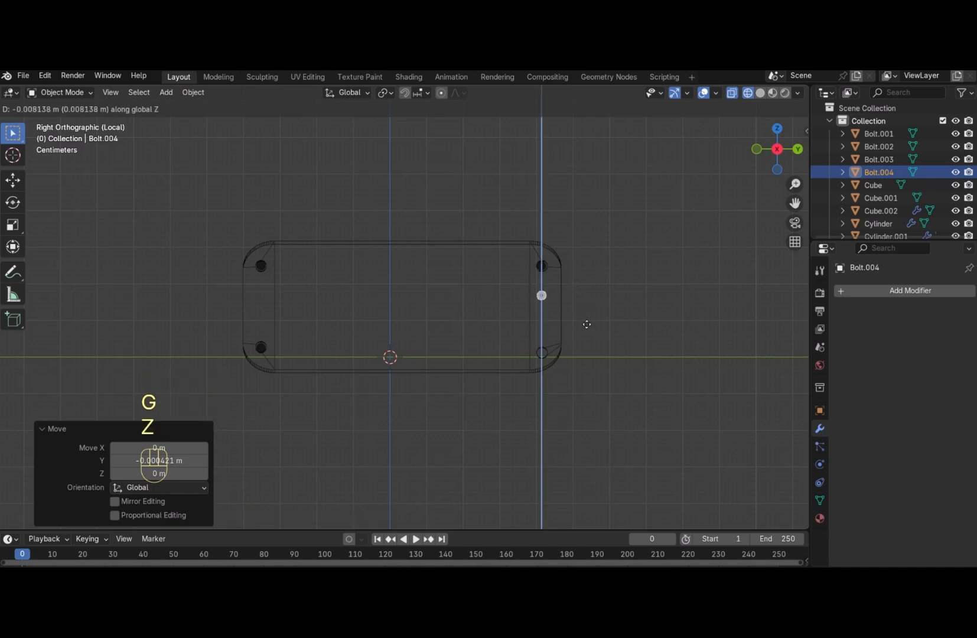
left_click(591, 365)
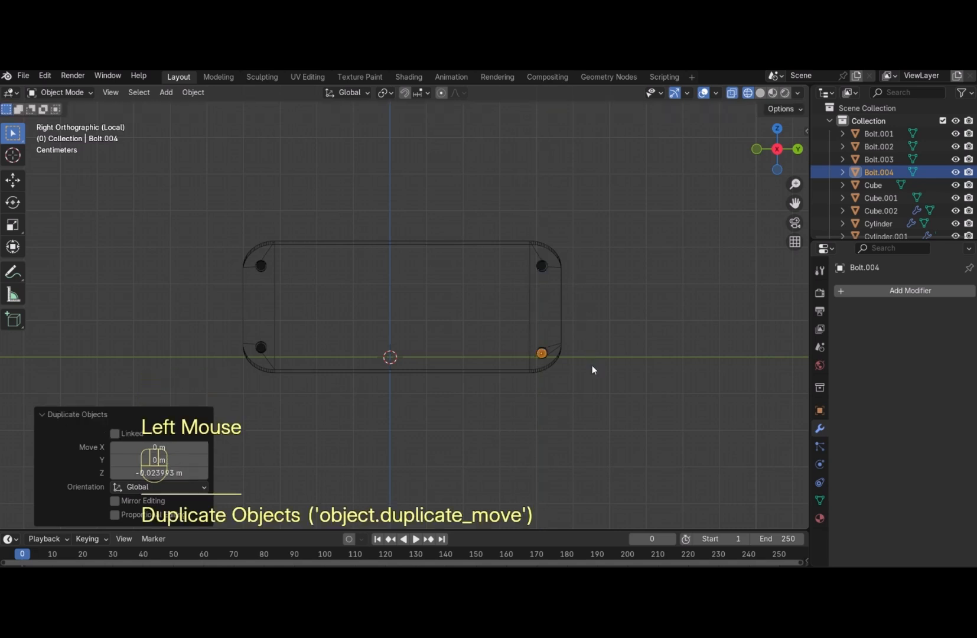
Select all four bolts and, in the front orthographic view, move them about -0.0045 m along X toward the plate
left_click(542, 265, "shift")
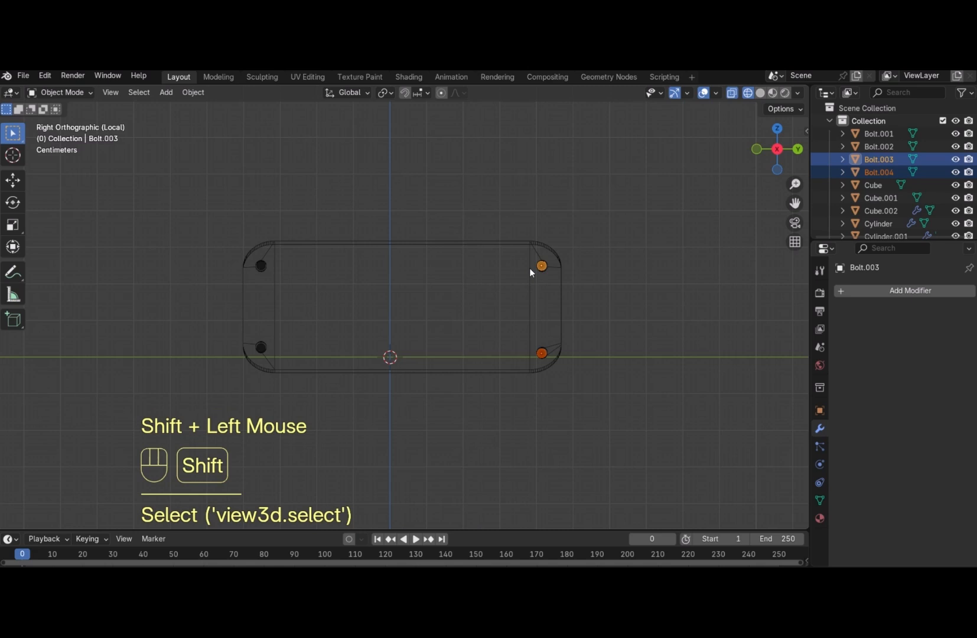
left_click(261, 266, "shift")
left_click(261, 347, "shift")
left_click(773, 152)
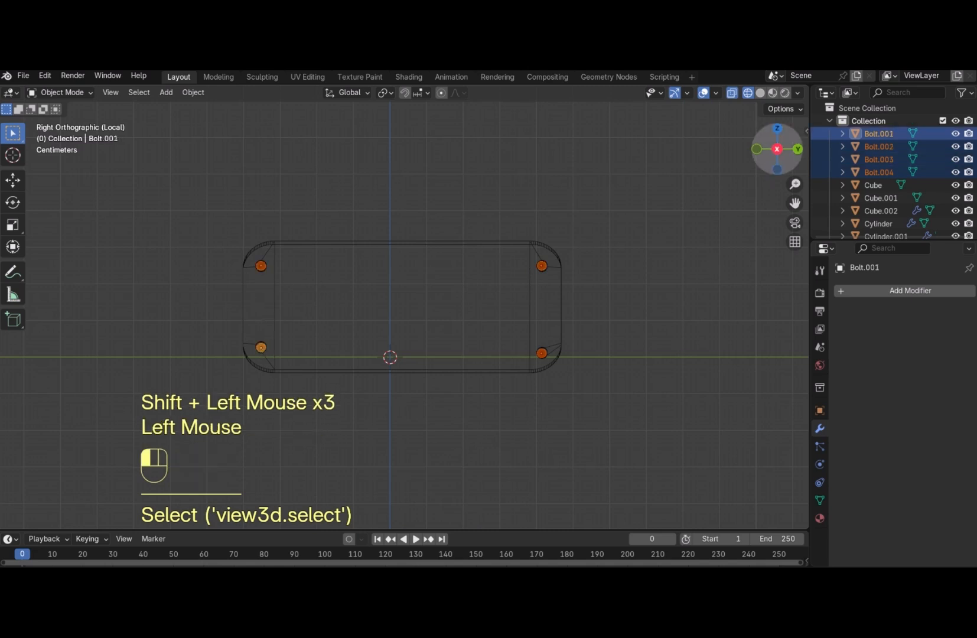
left_click_drag(773, 152, 630, 278)
key("KP_1")
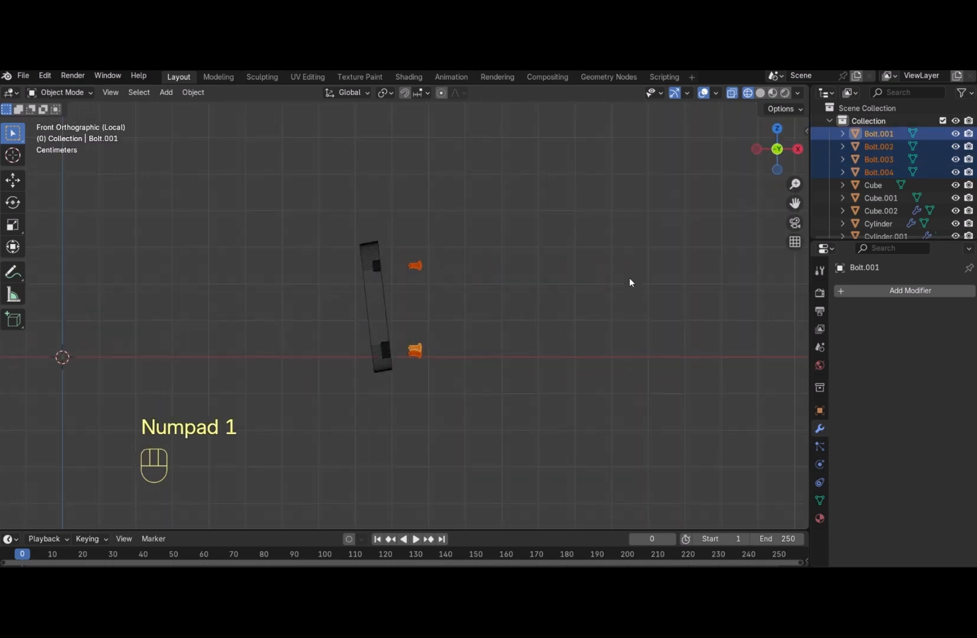
key("g")
key("x")
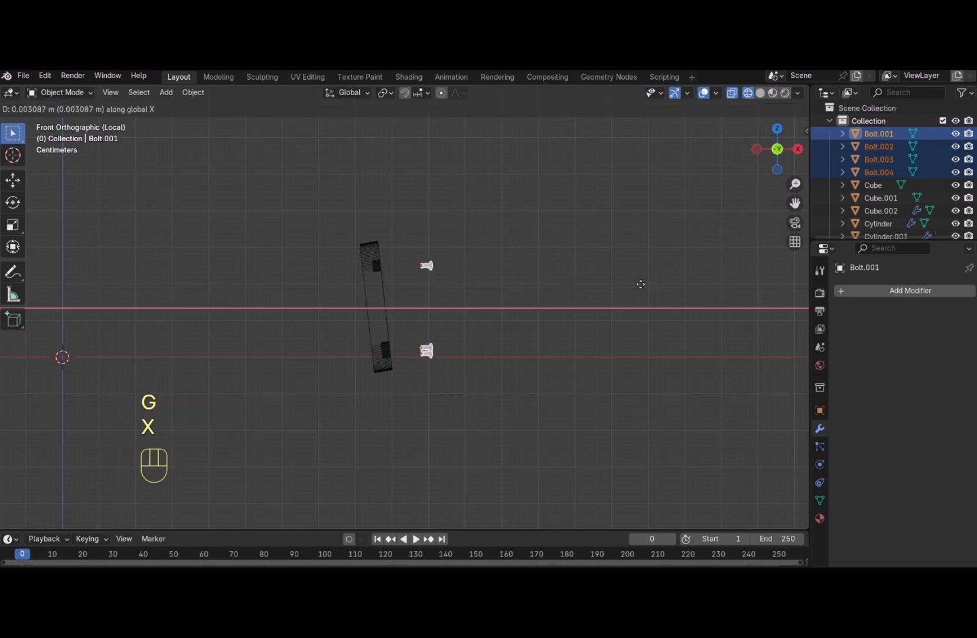
left_click(610, 292)
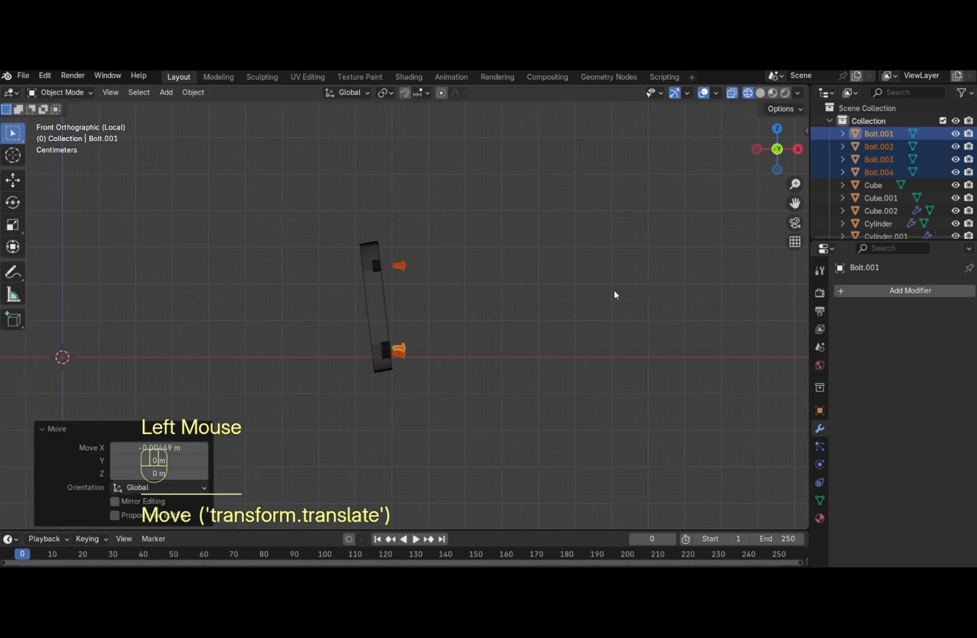
Rotate the four bolts about -6.4° around Y to match the plate's tilt and move them about -0.0049 m along X into the holes
key("r")
key("y")
left_click(622, 263)
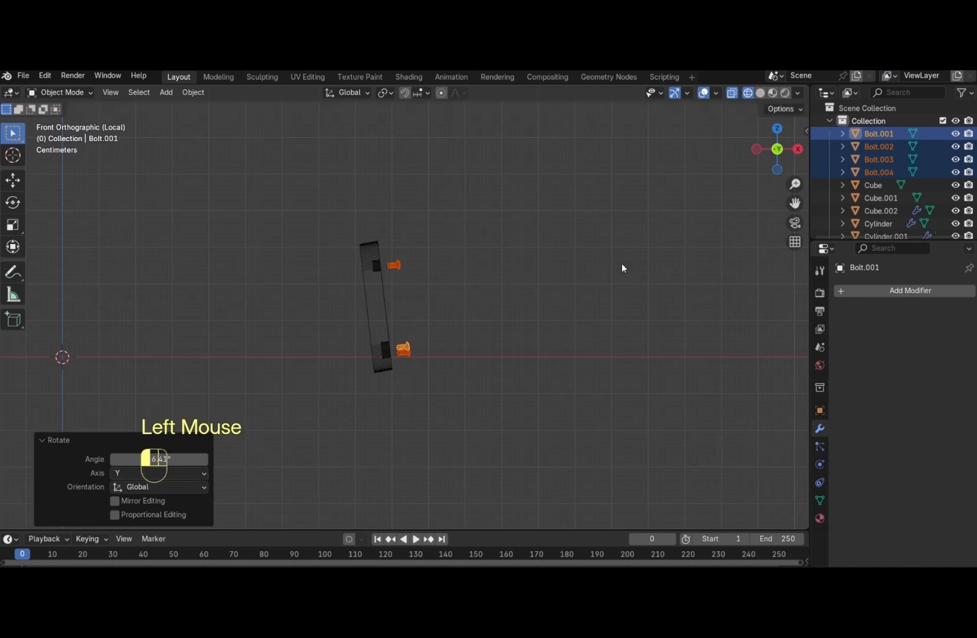
key("g")
key("x")
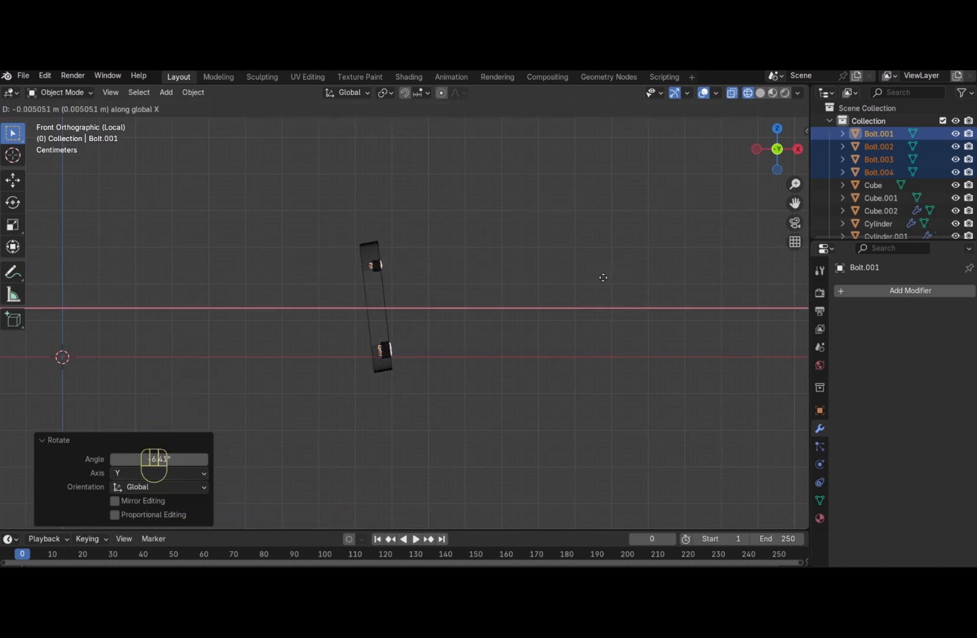
left_click(604, 278)
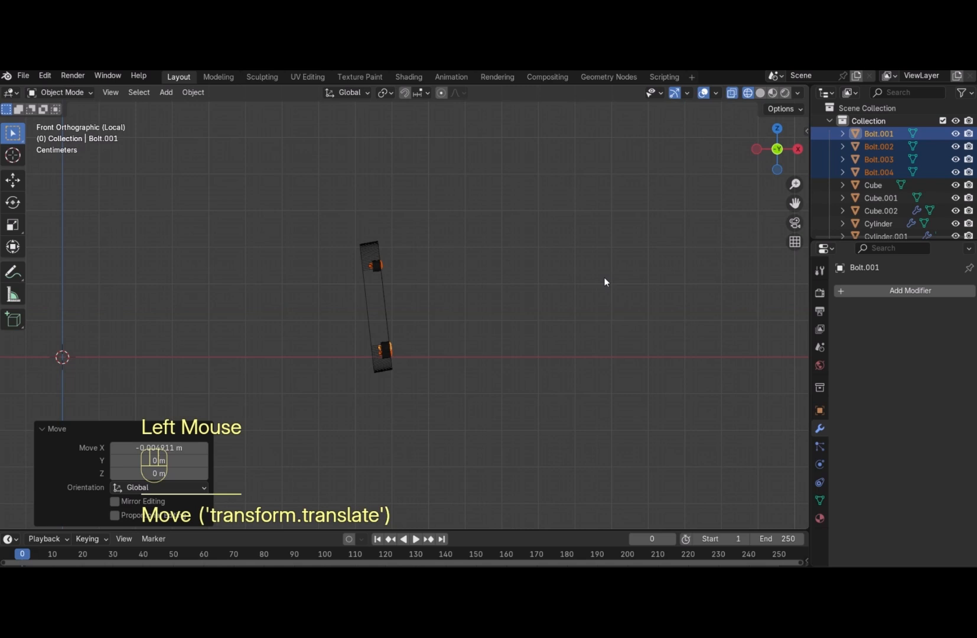
Return to solid shading, leave local view to show the whole motor, and deselect the bolts
left_click(760, 92)
mouse_move(777, 149)
left_mouse_down()
mouse_move(765, 148)
mouse_move(766, 181)
mouse_move(766, 160)
left_mouse_up()
key("slash")
left_click(686, 189)
scroll(708, 260, "up", 2)
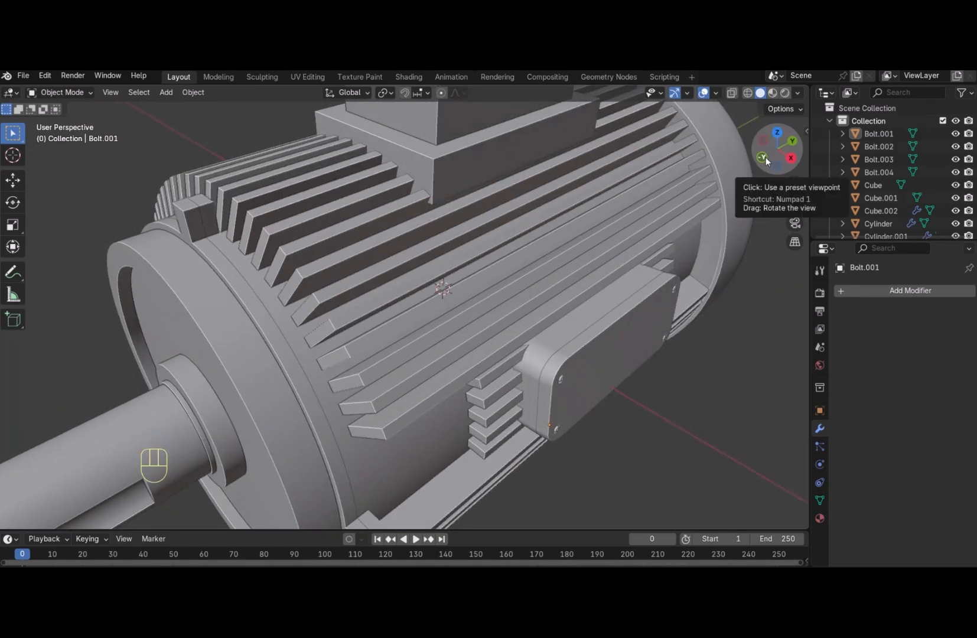
scroll(704, 175, "down", 3)
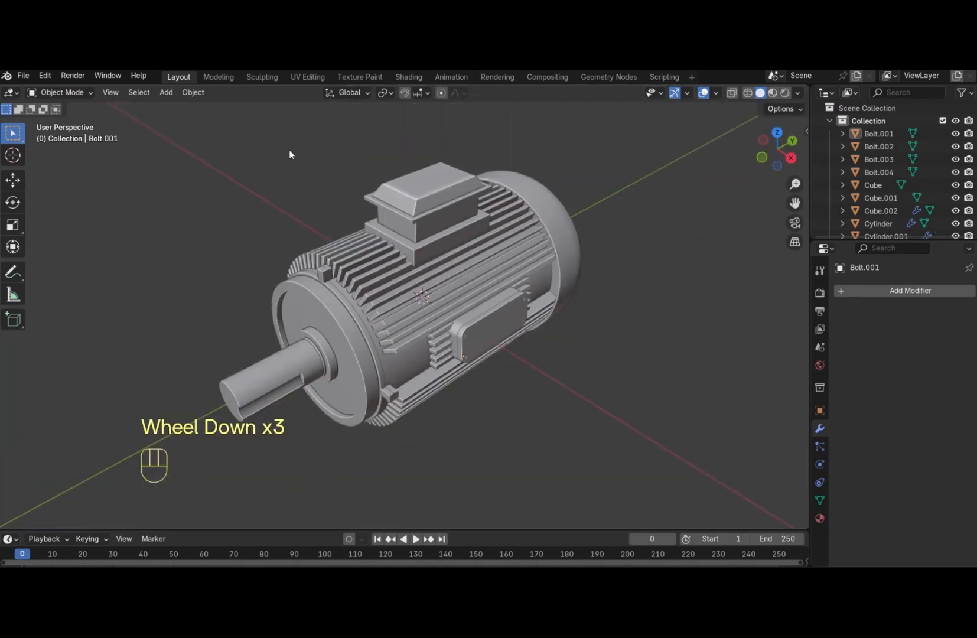
Add a new bolt mesh with the pan head and Allen bit, and isolate it in local view
left_click_drag(780, 146, 776, 157)
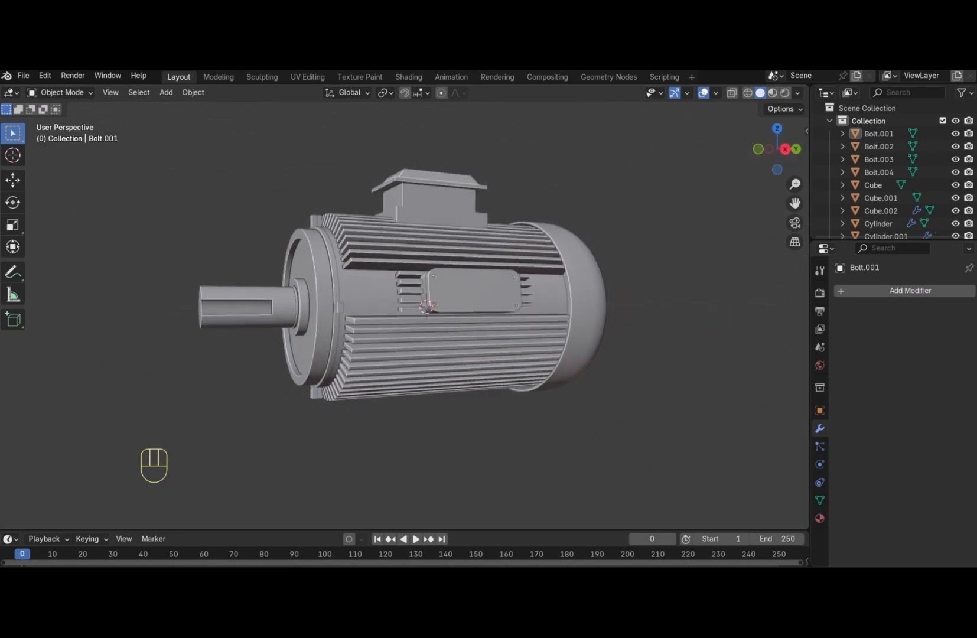
left_click_drag(779, 149, 765, 161)
key("shift+a")
mouse_move(548, 207)
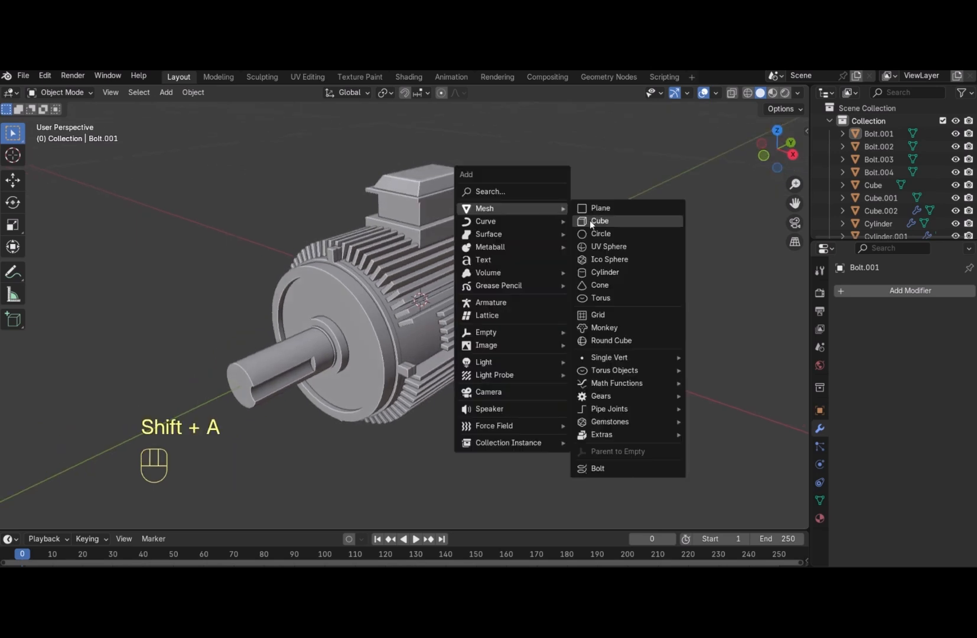
left_click(611, 467)
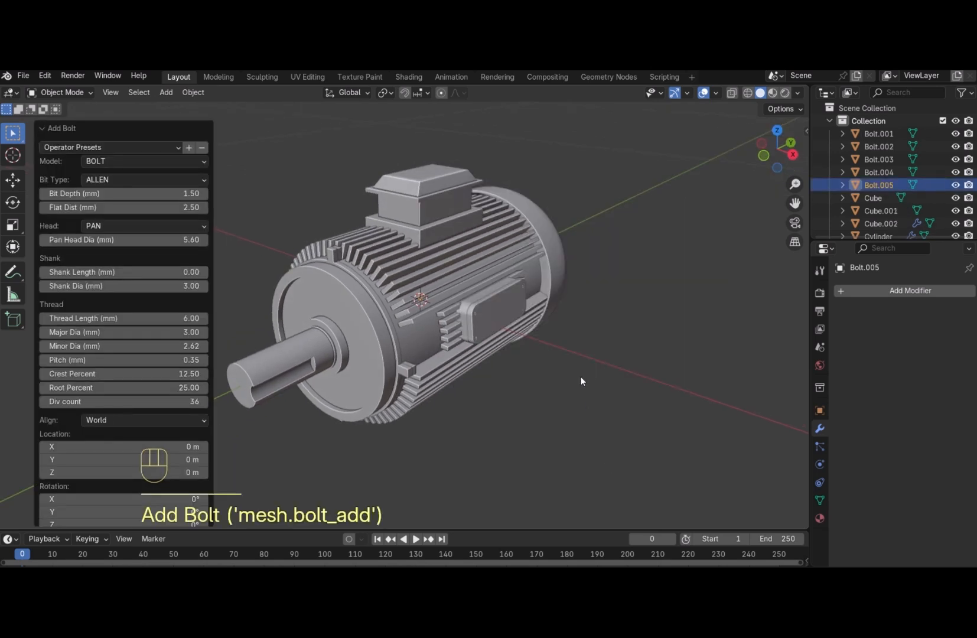
key("slash")
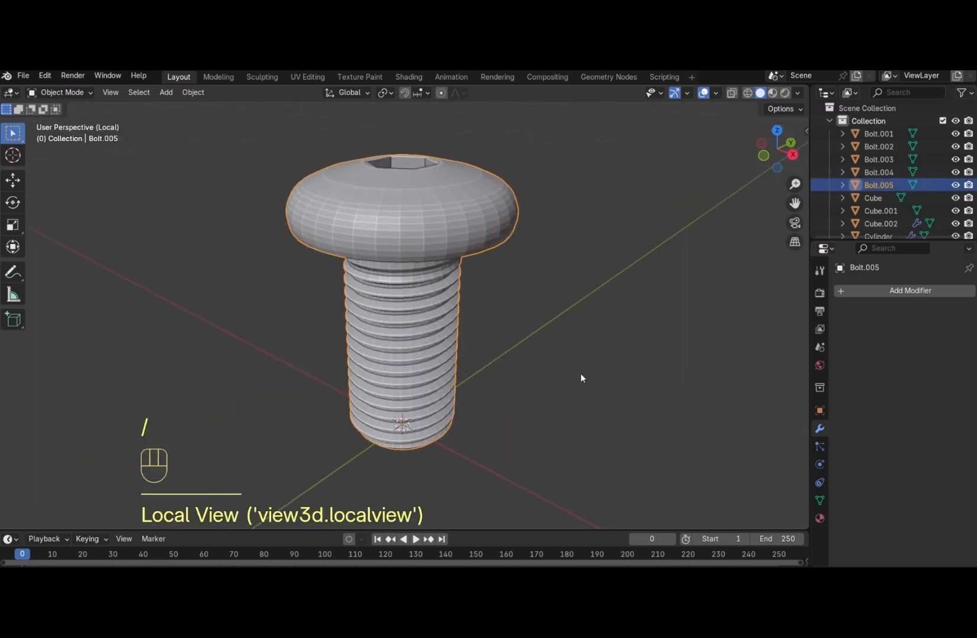
Test the Torx and Phillips bit types on the newly added bolt, ending with Allen selected
right_click(450, 211)
left_click(450, 212)
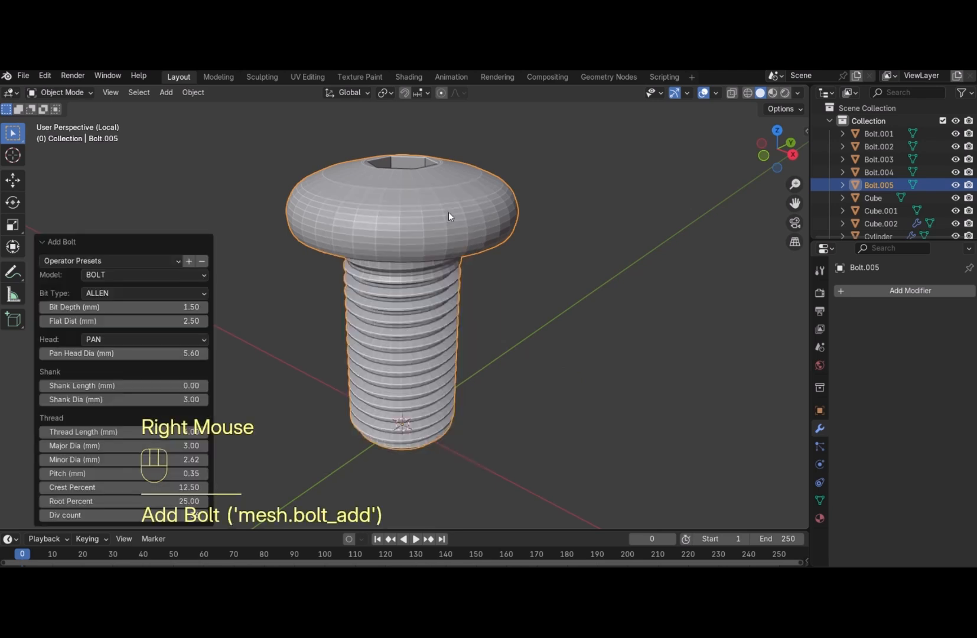
left_click(160, 277)
left_click(157, 292)
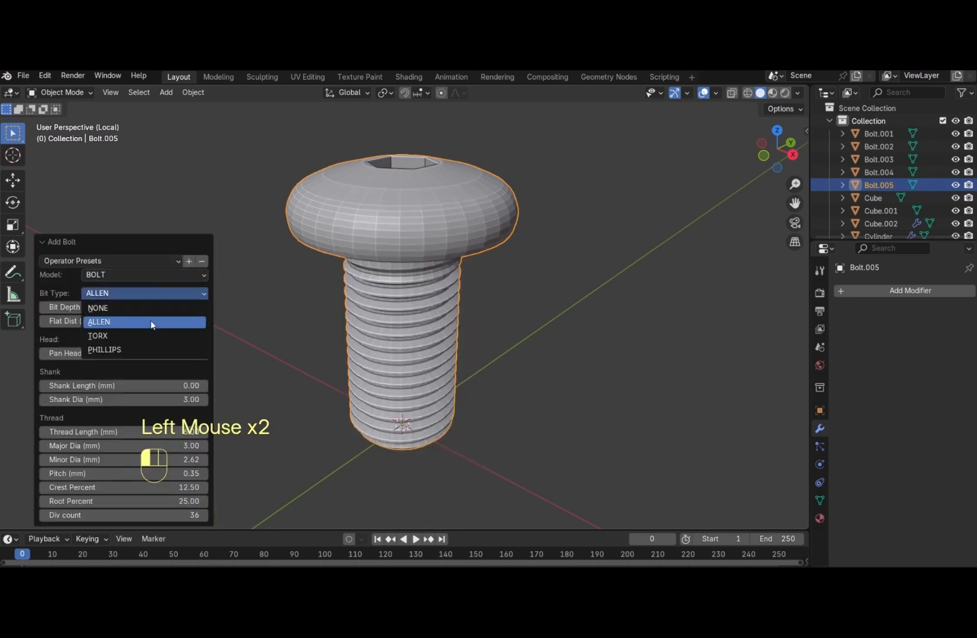
left_click(148, 336)
left_click(147, 294)
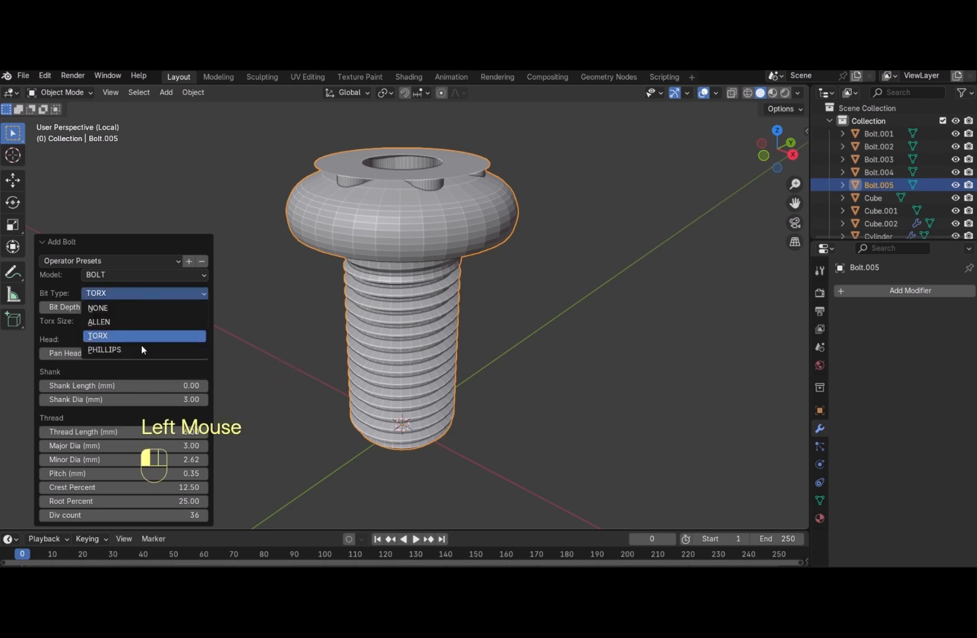
left_click(143, 349)
left_click(139, 294)
left_click(132, 322)
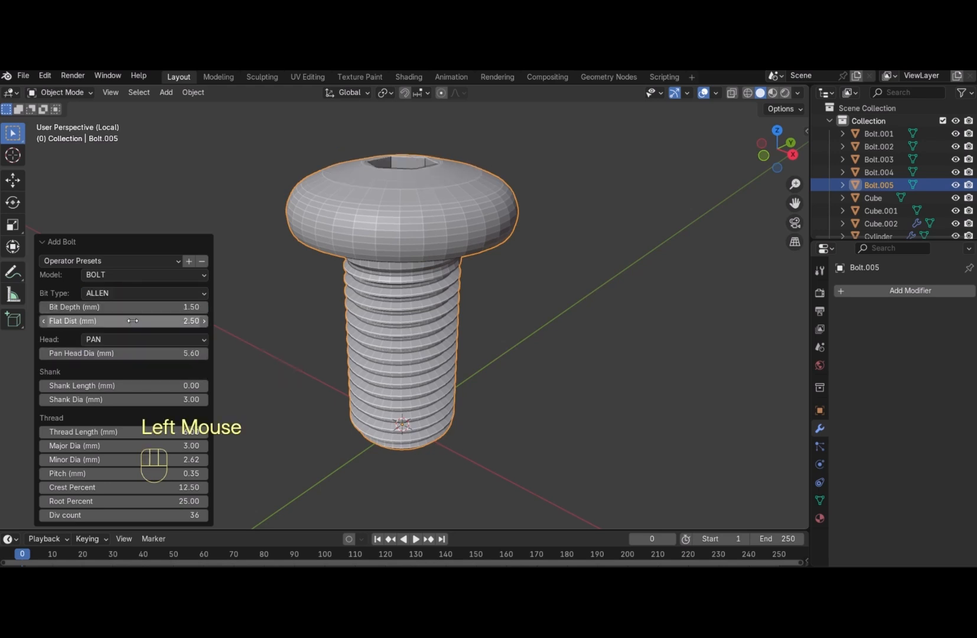
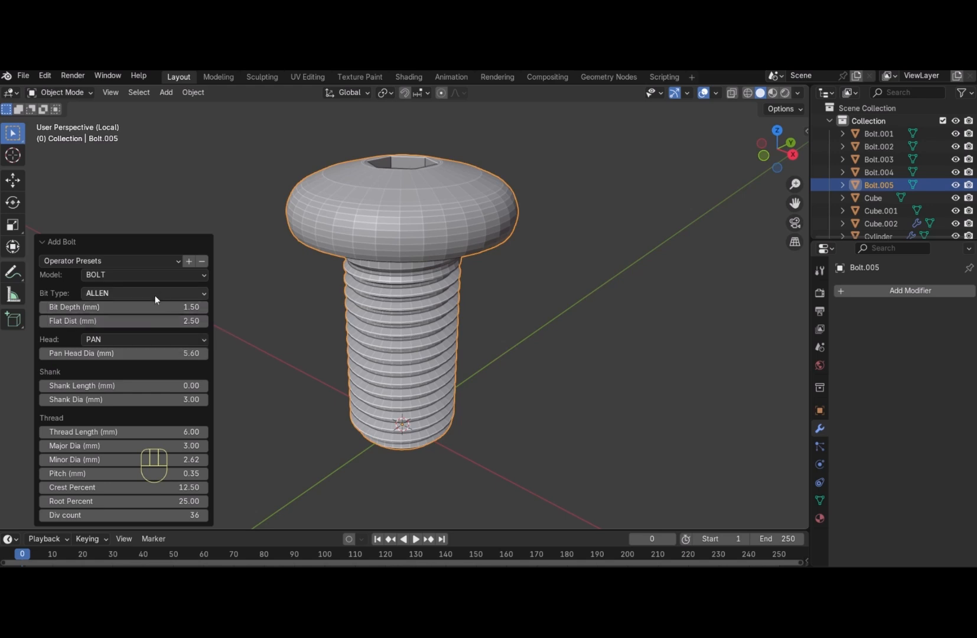
Change the bolt's head type to Dome, deselect it and leave local view to show the whole motor
left_click(136, 341)
left_click(129, 409)
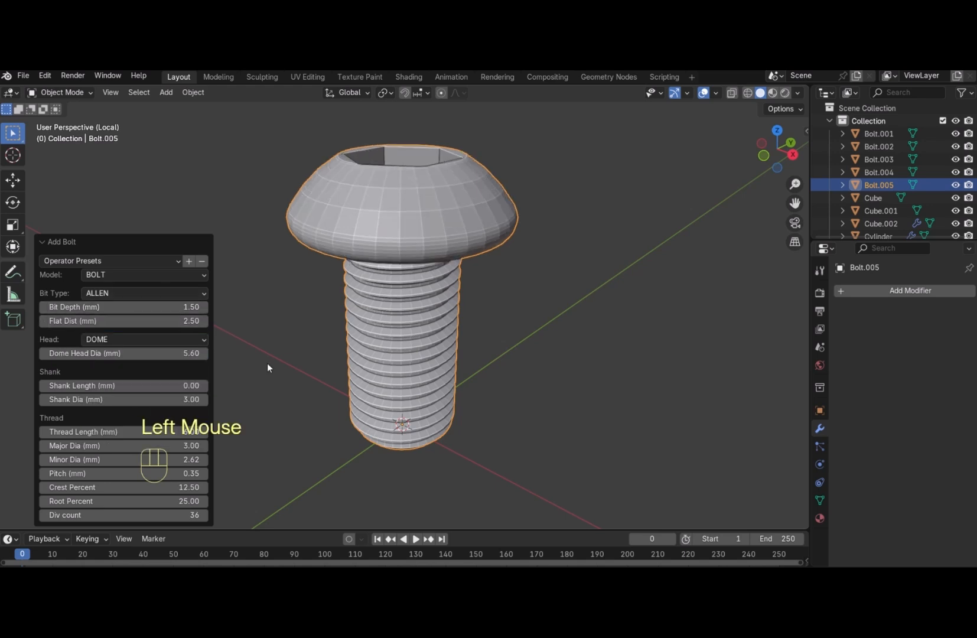
left_click(534, 294)
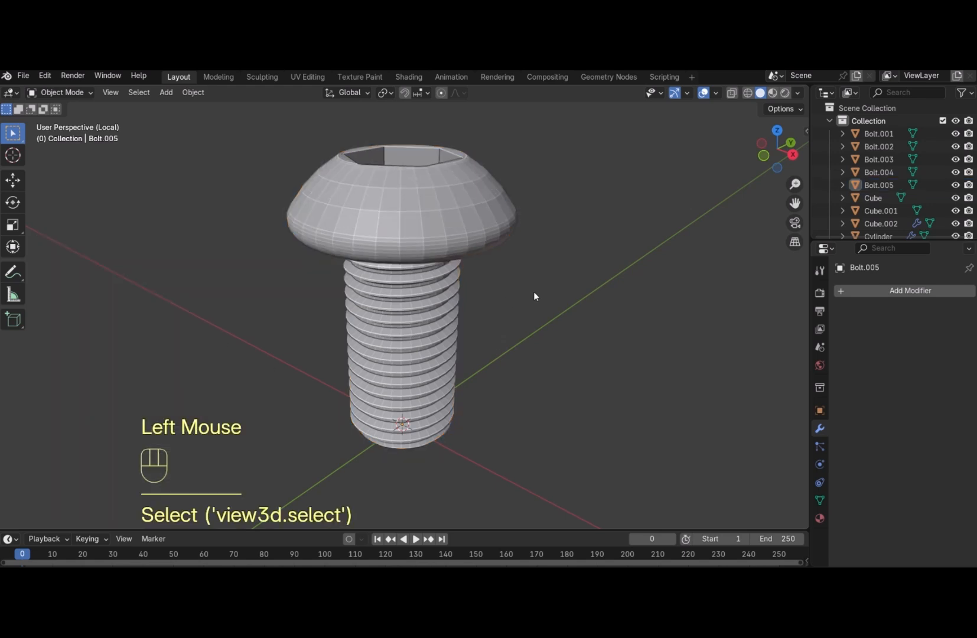
key("KP_Divide")
Restore the selection of the new bolt and raise it about 0.1174 m along Z toward the terminal box
key("g")
key("z")
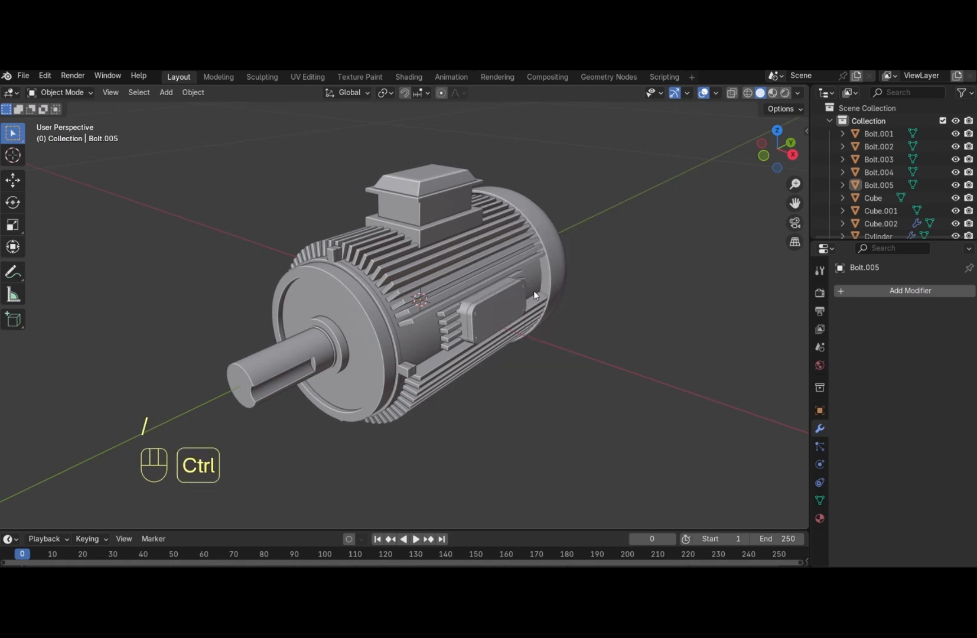
key("ctrl+z")
key("ctrl+z")
key("g")
key("z")
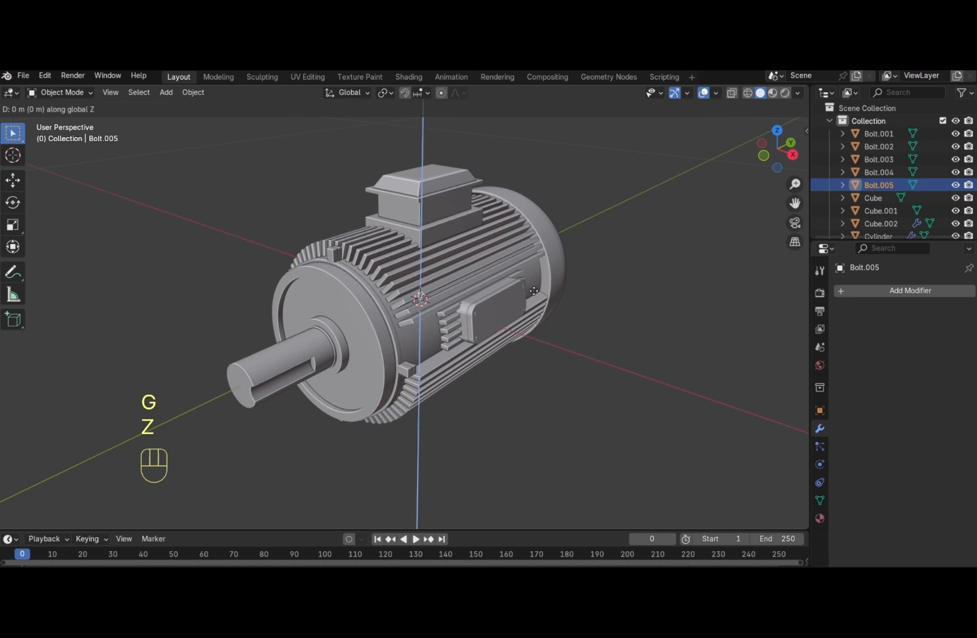
left_click(534, 175)
Isolate the bolt together with the terminal box in a top local view with wireframe shading
key("KP_7")
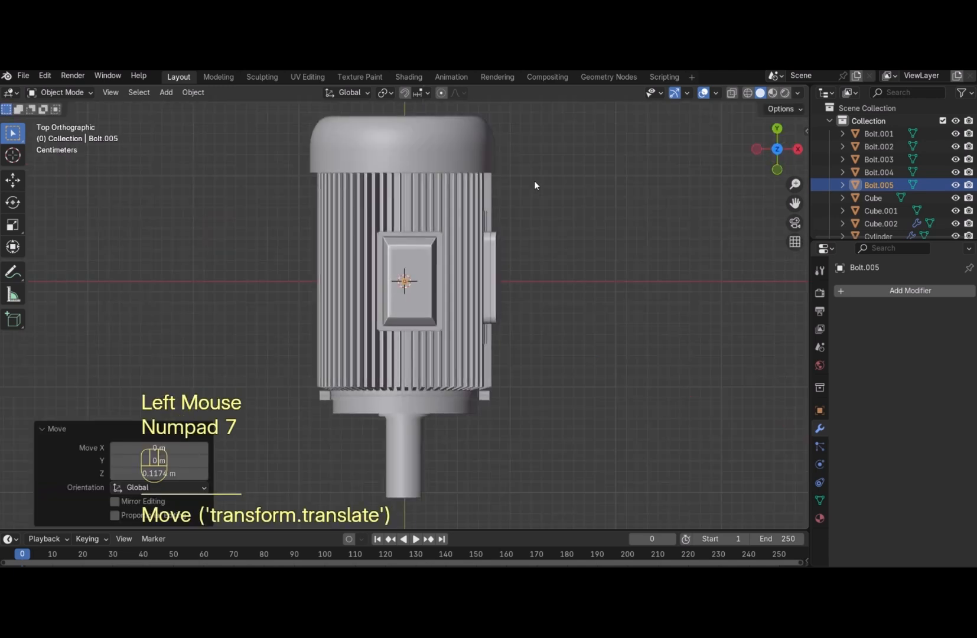
left_click(424, 303, "shift")
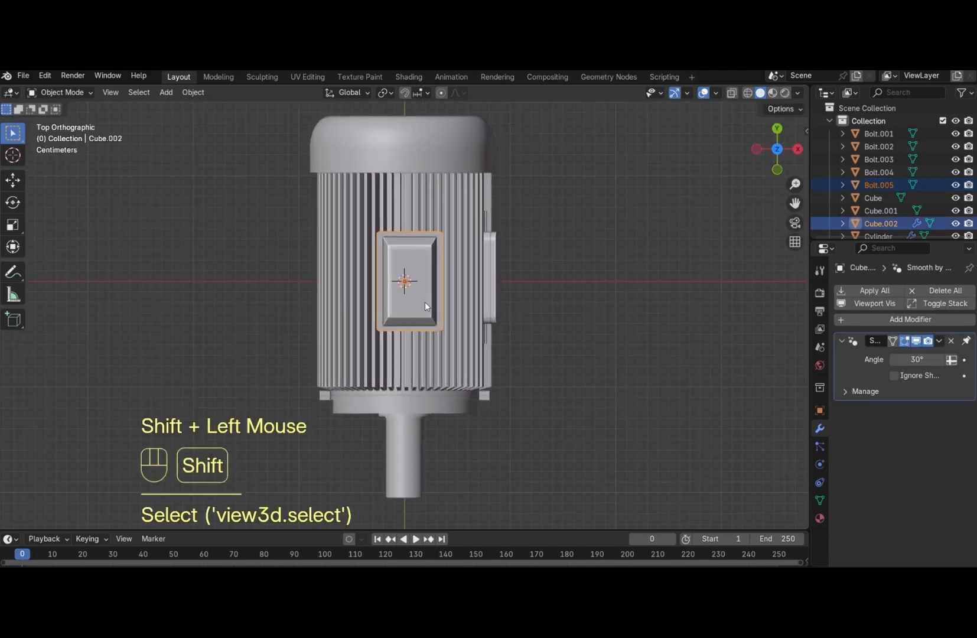
key("KP_Divide")
left_click(746, 93)
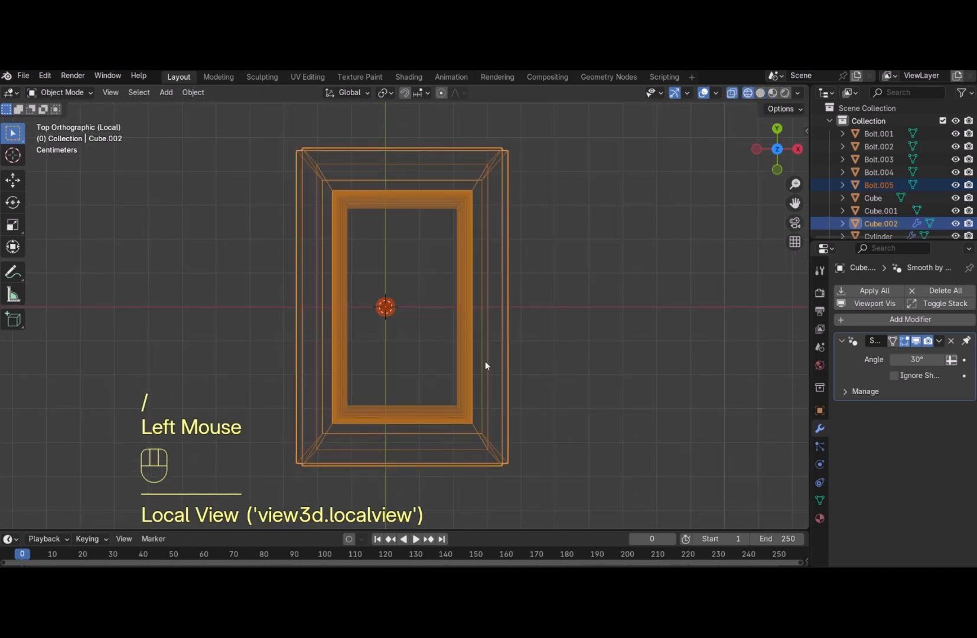
Scale the dome-head bolt uniformly to about 0.435 and raise it about 0.0042 m along Z into the box's lid
double_click(397, 305)
key("s")
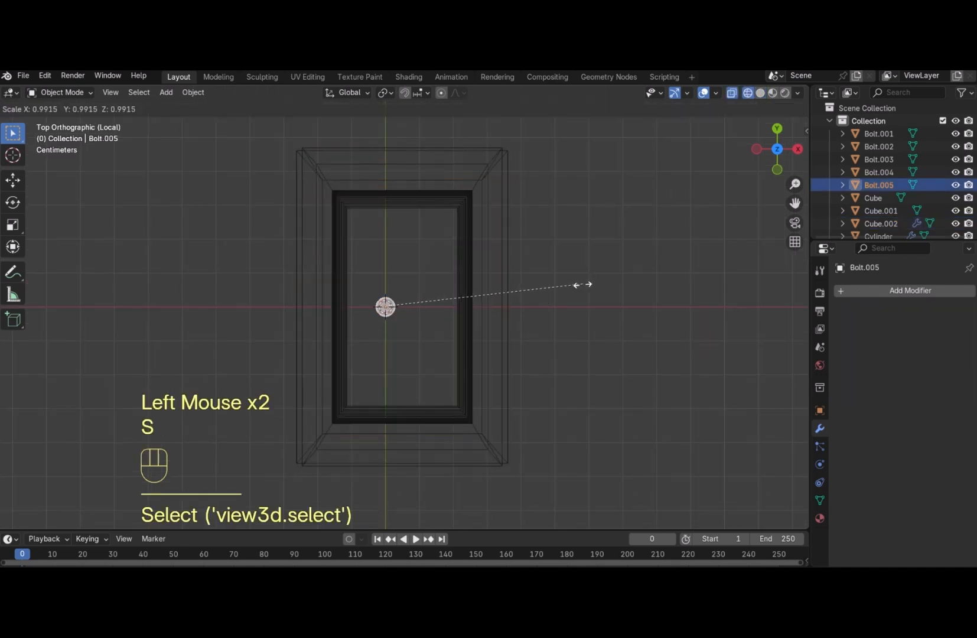
left_click(474, 312)
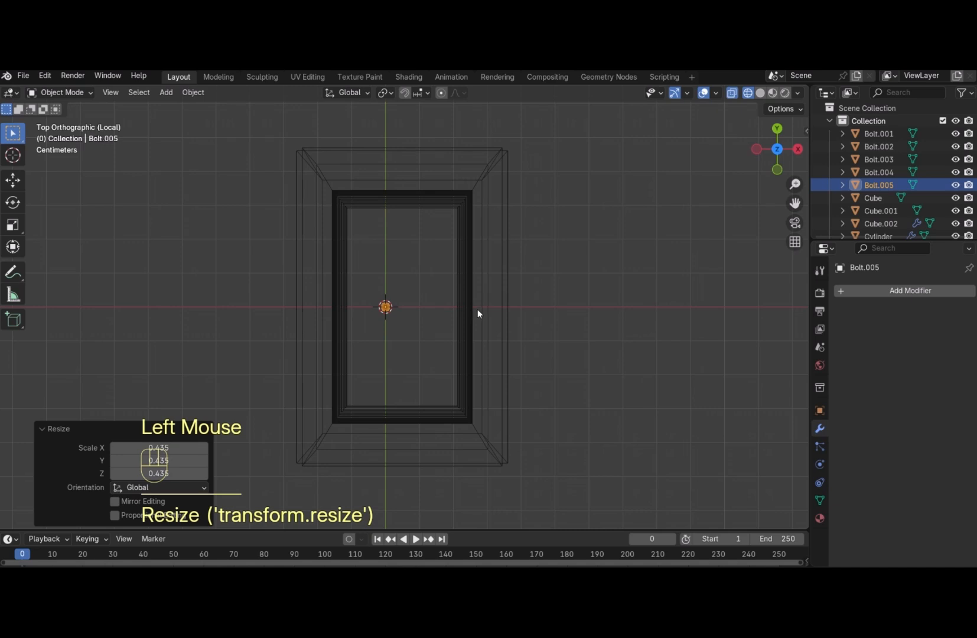
key("KP_1")
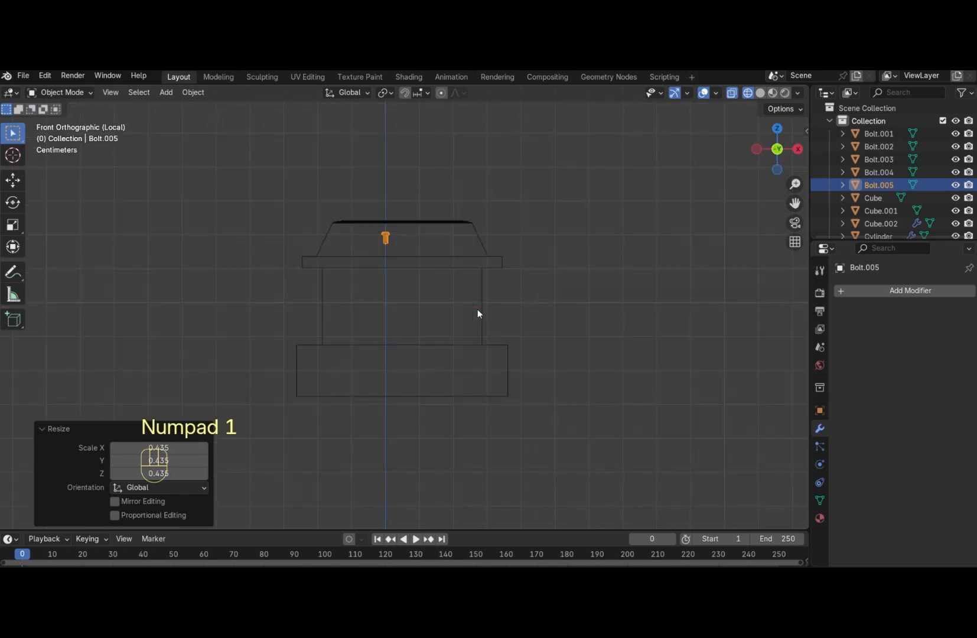
key("g")
key("z")
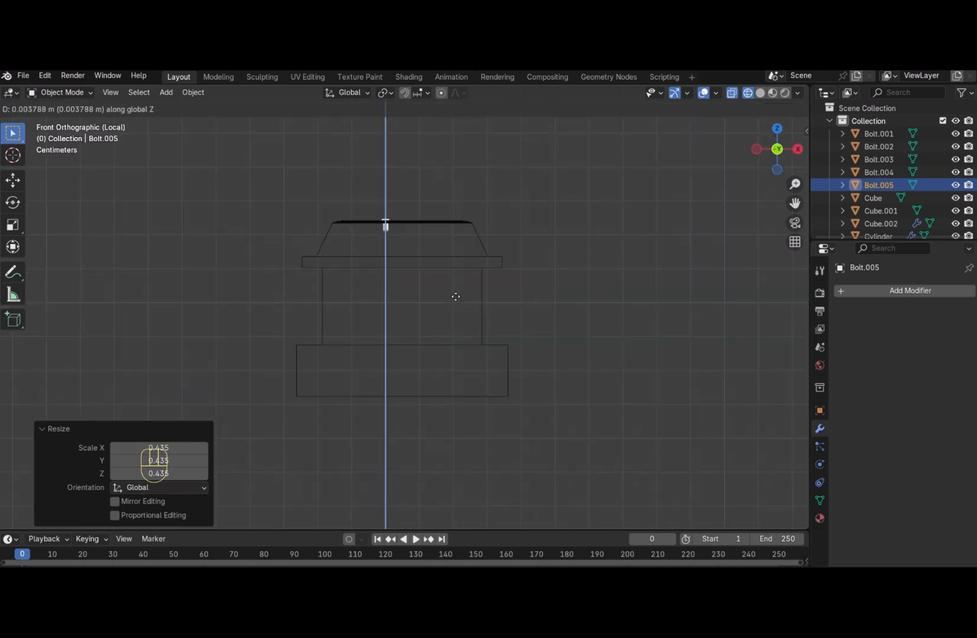
left_click(461, 295)
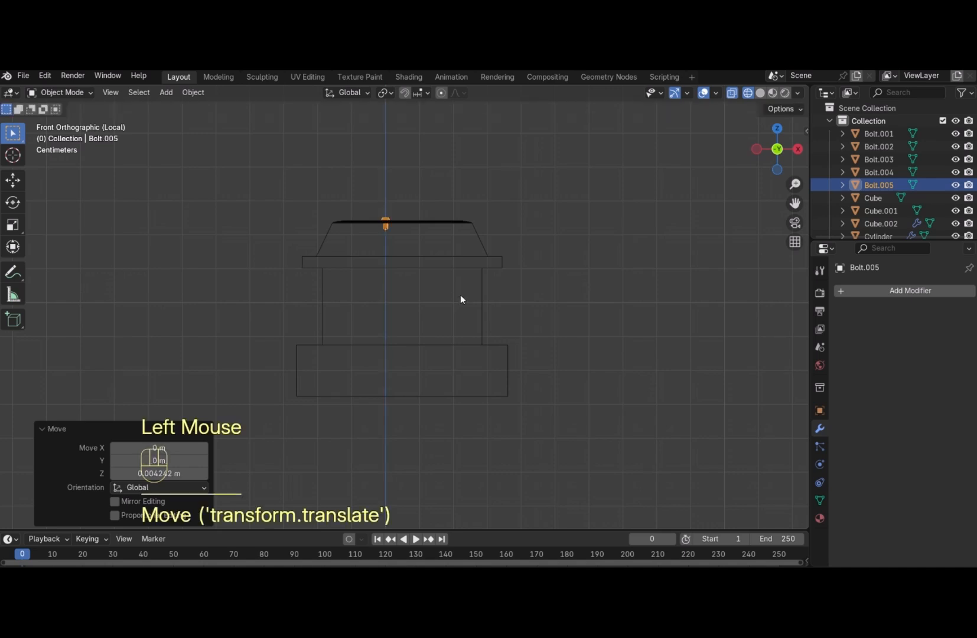
Move the bolt about 0.0252 m along Y and -0.0091 m along X to a corner of the lid's flat face
key("KP_7")
key("g")
key("y")
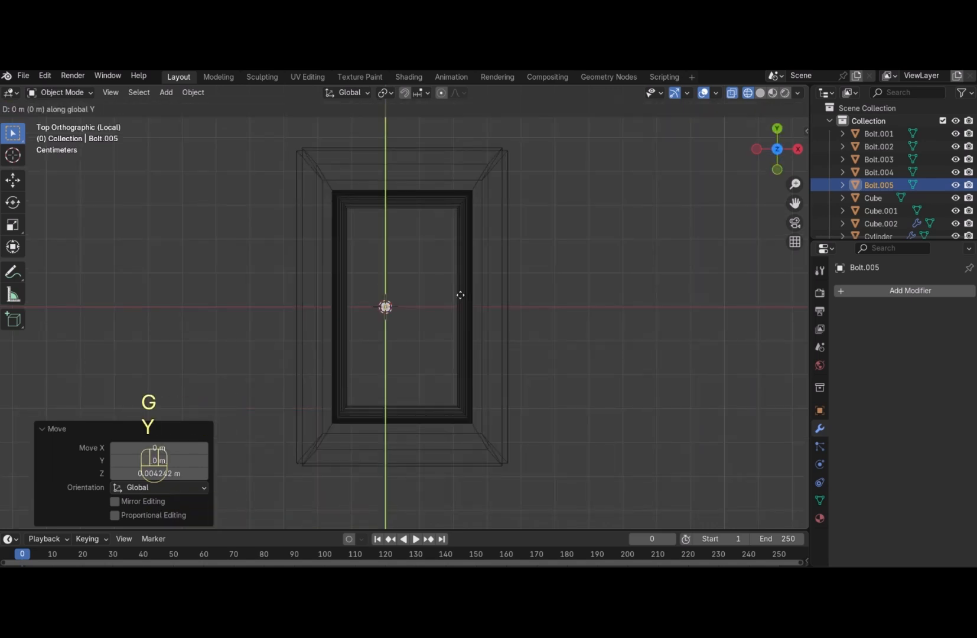
left_click(478, 213)
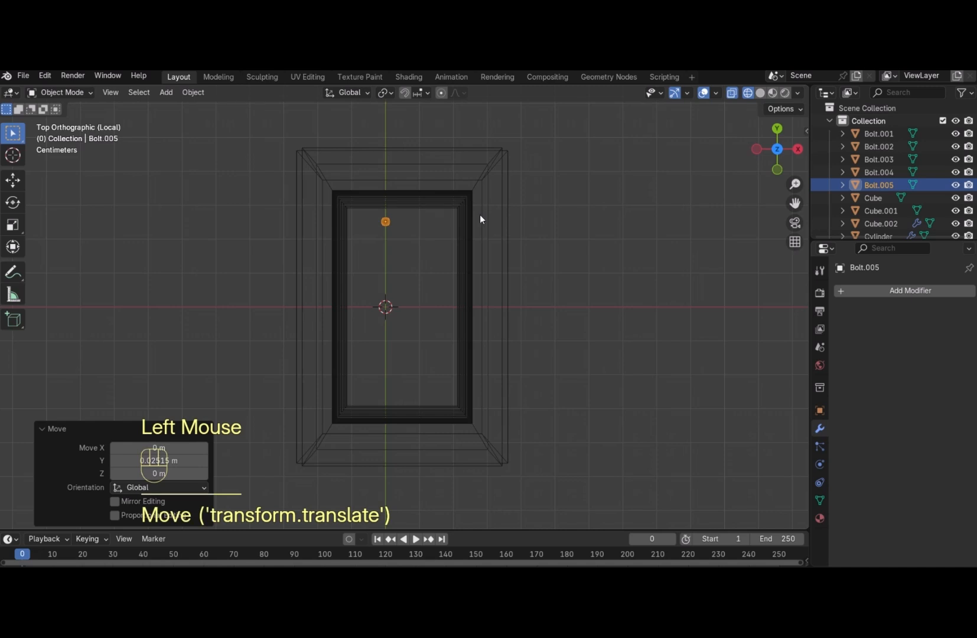
key("g")
key("x")
left_click(451, 219)
Duplicate the bolt and move the copy along negative Y to the opposite corner on the same side of the lid
key("shift+d")
key("g")
key("y")
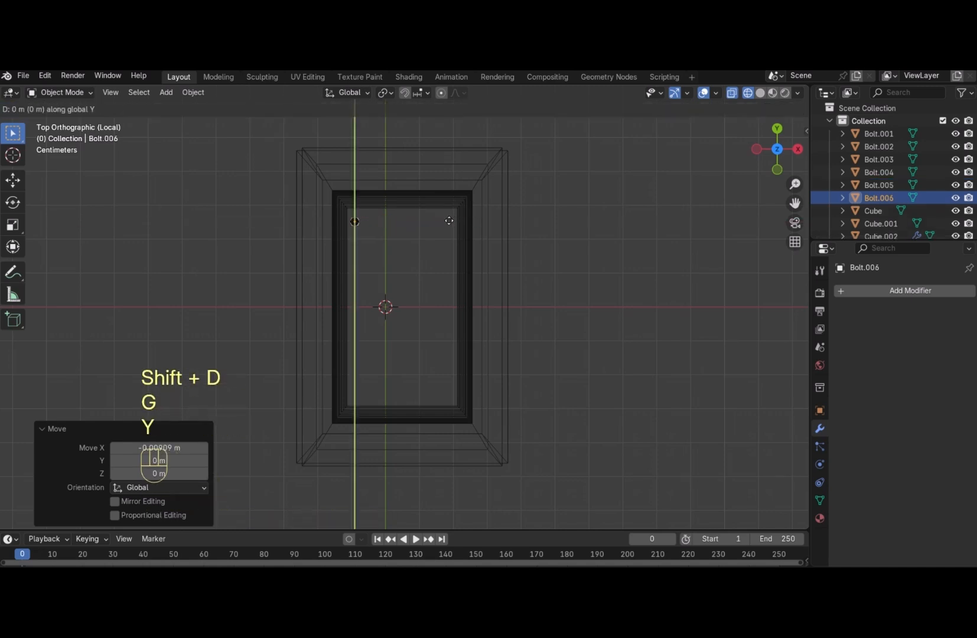
left_click(461, 391)
Duplicate both lid bolts and move the copies about 0.028 m along X to the lid's other two corners
left_click(356, 222, "shift")
key("shift+d")
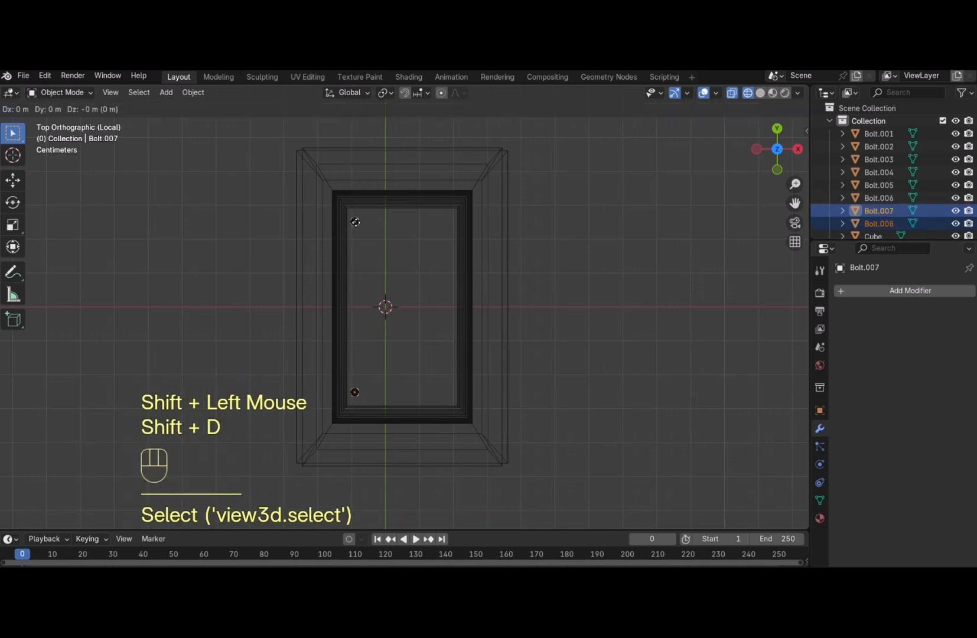
key("g")
key("x")
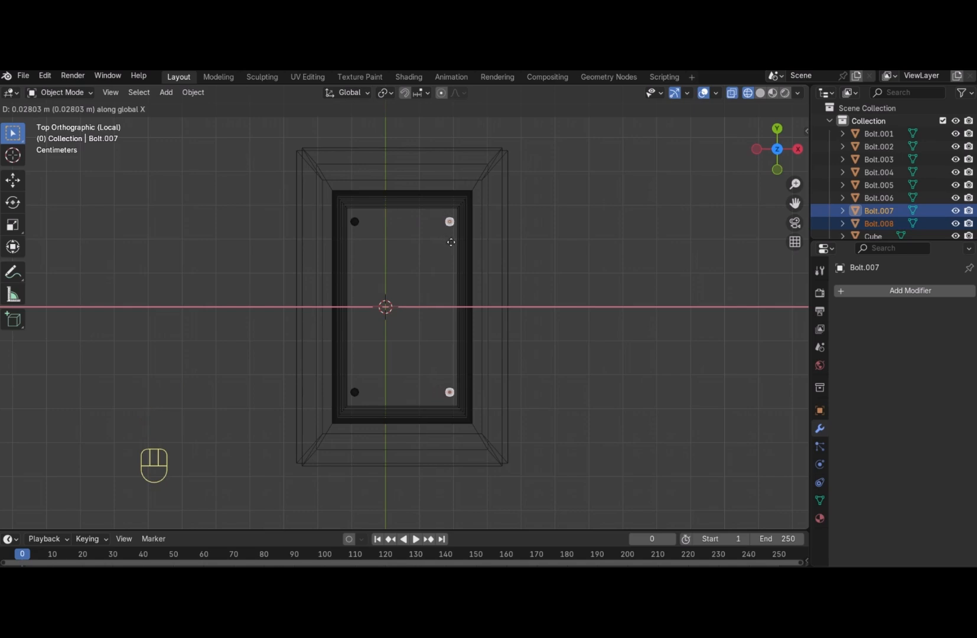
left_click(451, 242)
Select all four lid bolts and nudge them about -0.00015 m along Z in the front view
key("KP_1")
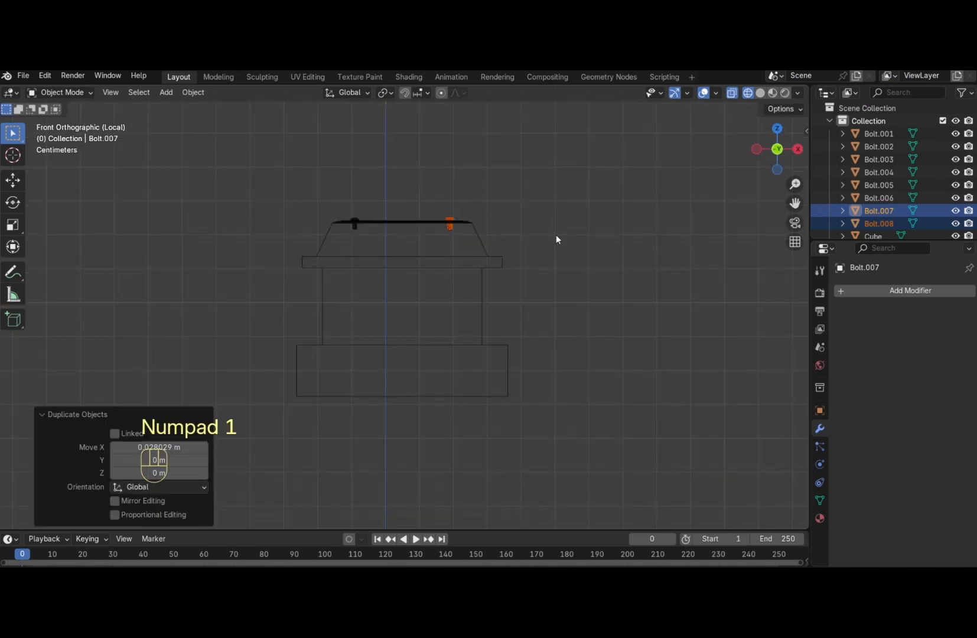
left_click_drag(777, 149, 766, 160)
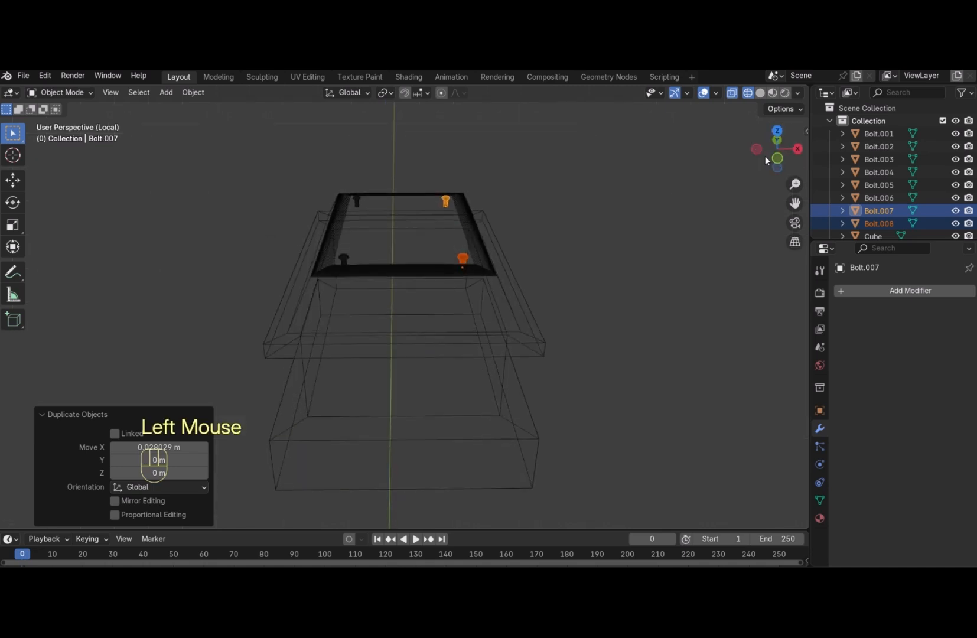
left_click(357, 200, "shift")
left_click(346, 257, "shift")
key("KP_1")
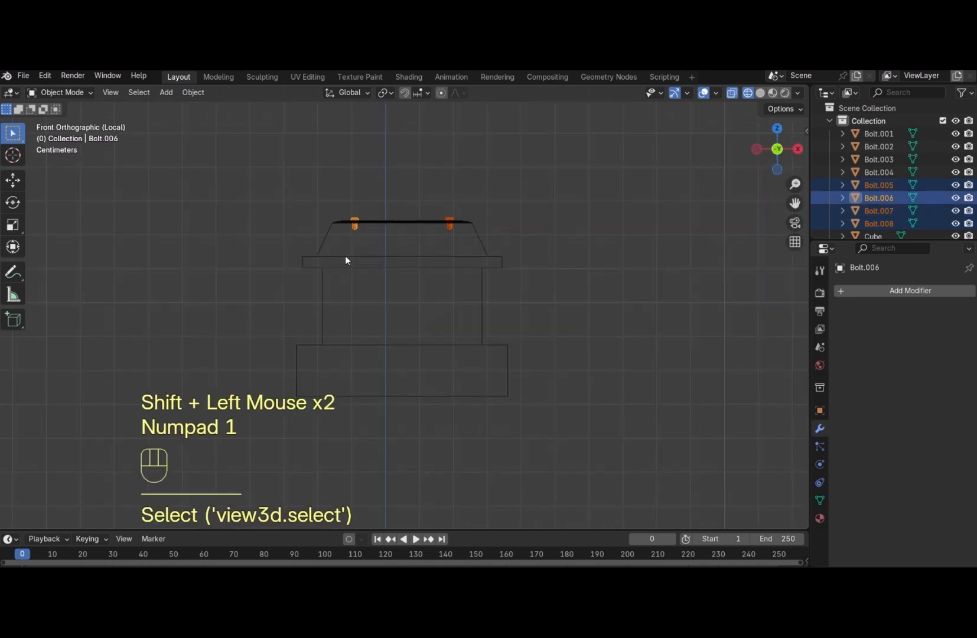
key("g")
key("z")
key("Down")
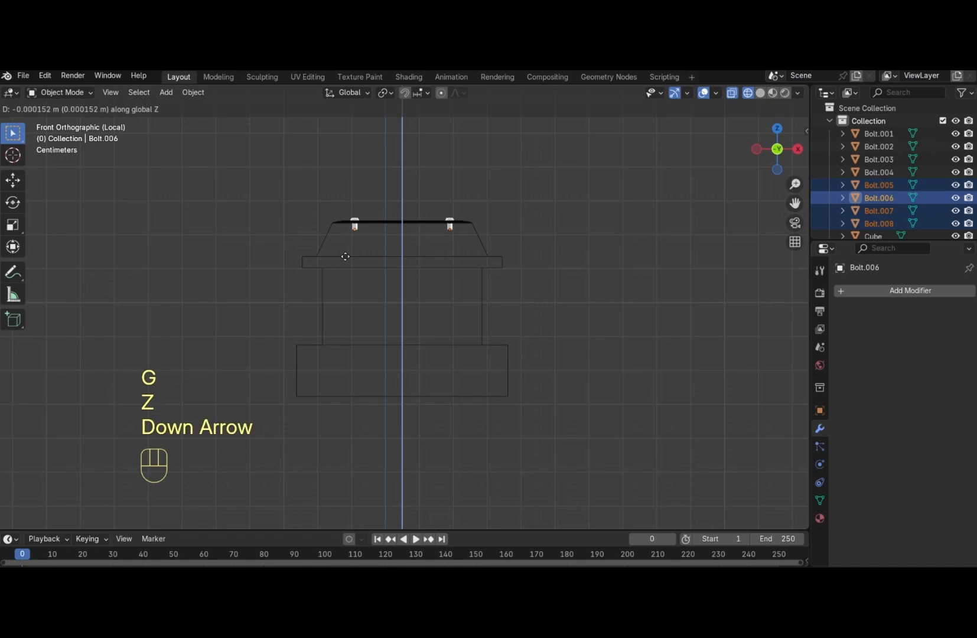
key("Return")
Leave local view, return to solid shading with the motor seen from the side, and deselect the bolts
key("slash")
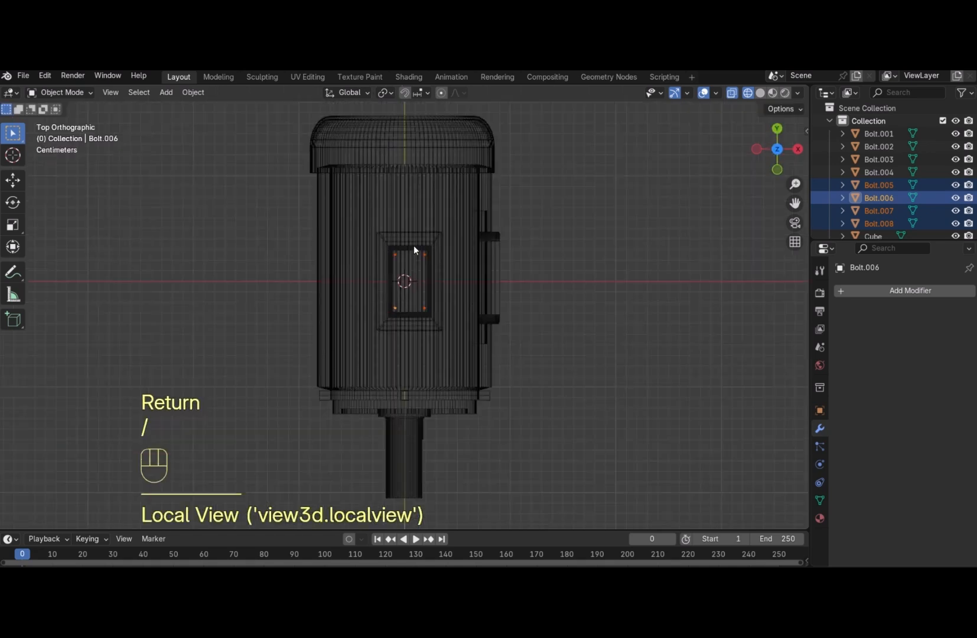
left_click(760, 93)
mouse_move(778, 145)
left_mouse_down()
mouse_move(793, 170)
mouse_move(805, 148)
mouse_move(971, 147)
mouse_move(778, 148)
mouse_move(883, 163)
mouse_move(816, 173)
mouse_move(806, 159)
left_mouse_up()
left_click(697, 237)
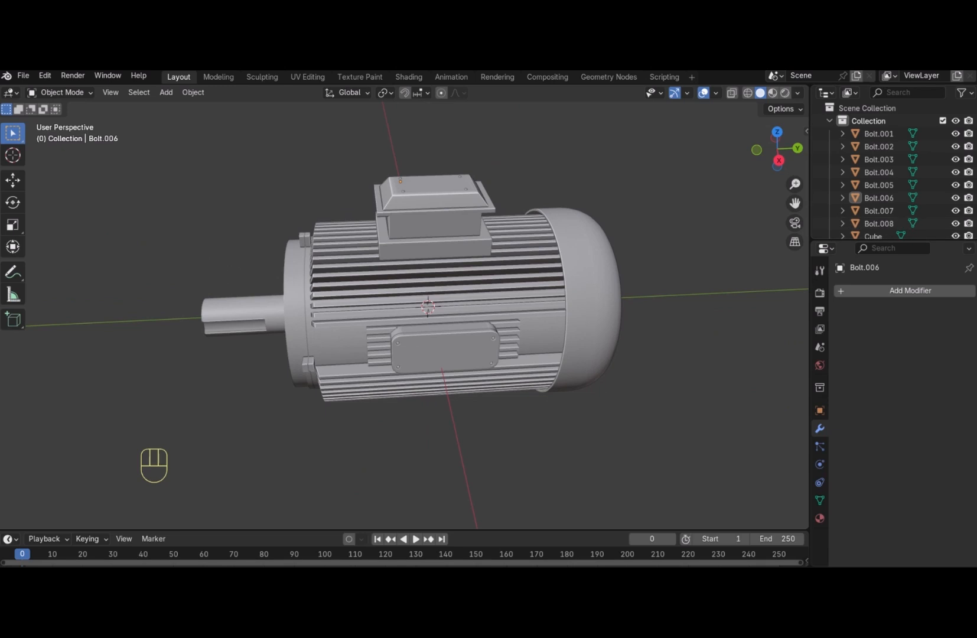
left_click(631, 227)
Add another bolt mesh, isolate it in local view and open its parameters with Change Bolt
key("shift+a")
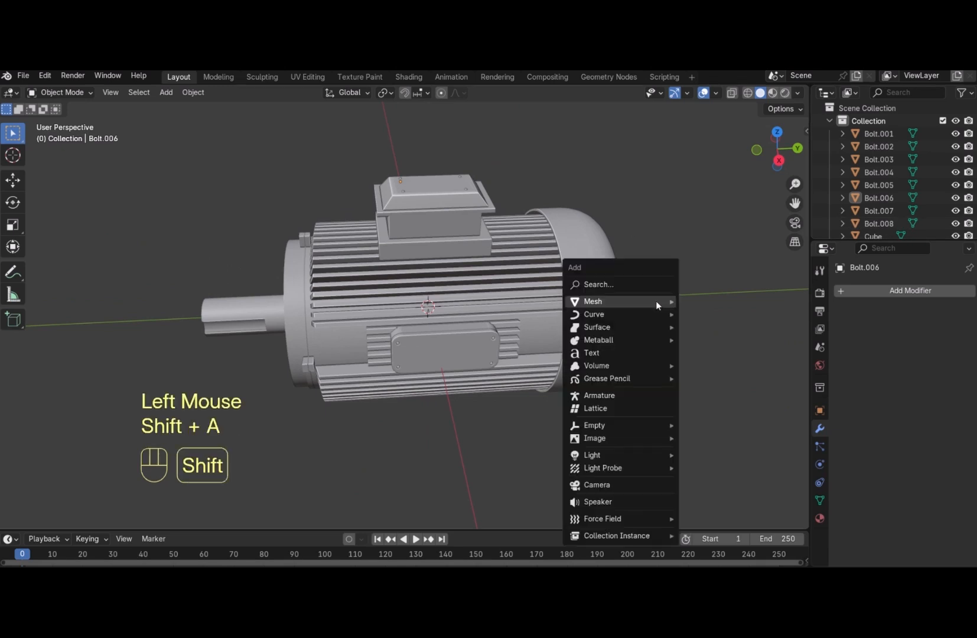
mouse_move(656, 301)
left_click(709, 562)
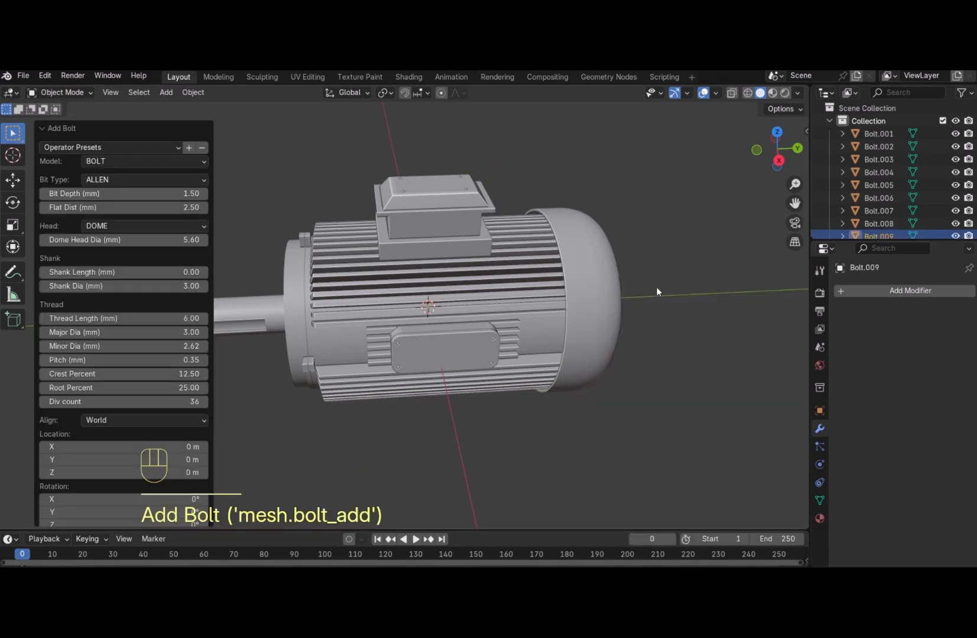
key("KP_Divide")
right_click(407, 221)
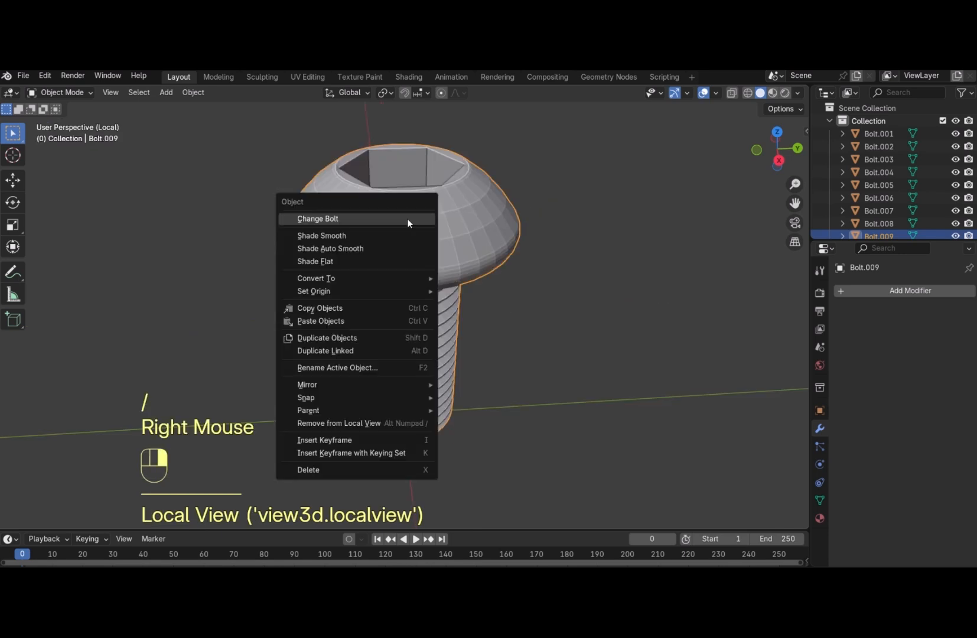
left_click(407, 220)
Try the Torx and Phillips bit types on the new bolt
left_click(139, 293)
left_click(141, 333)
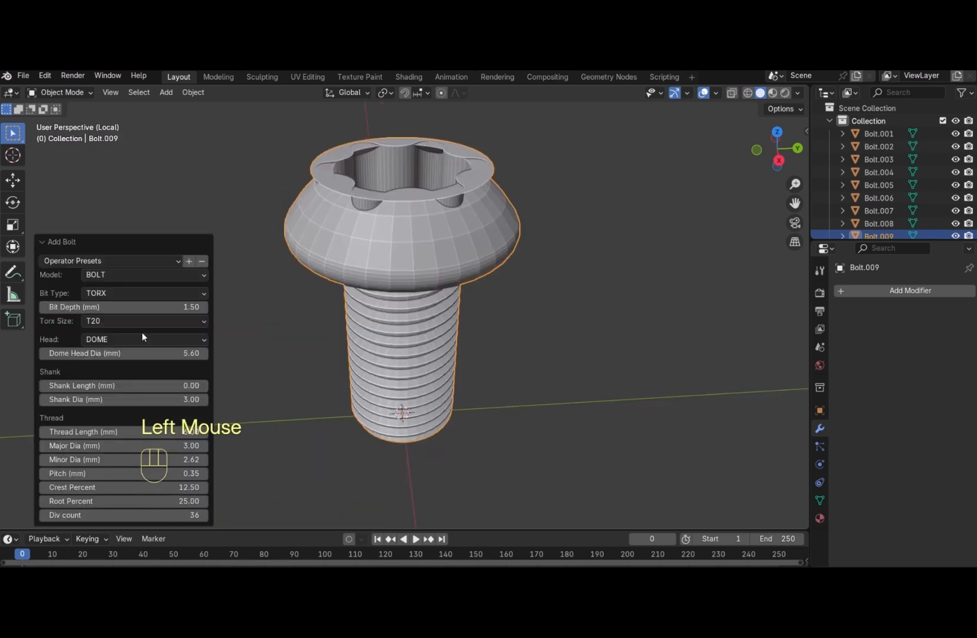
left_click(150, 292)
left_click(146, 349)
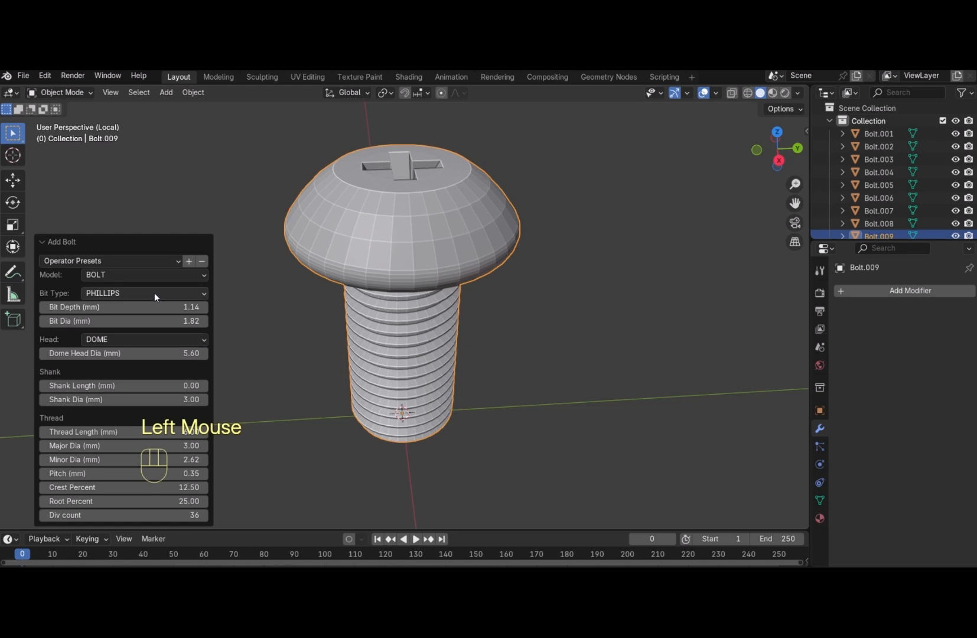
Set the new bolt's head type to Hex and its bit type to None
left_click(134, 340)
left_click(133, 364)
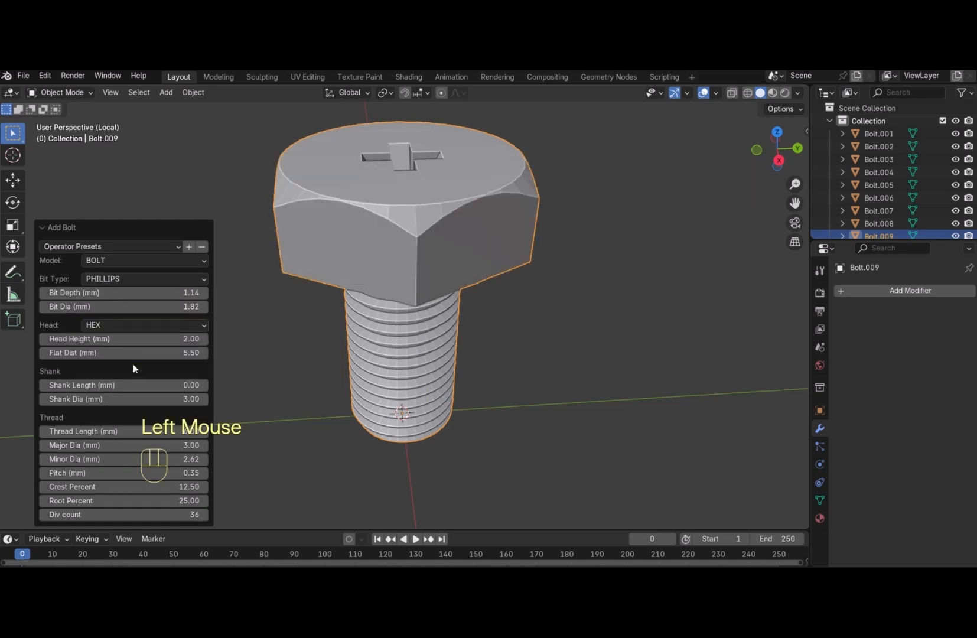
left_click(144, 325)
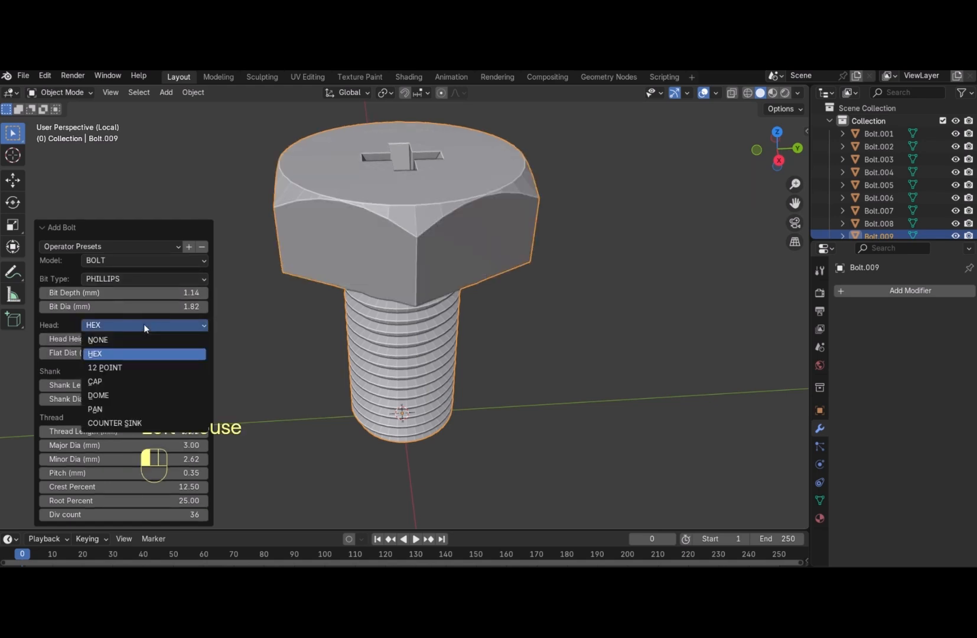
left_click(141, 278)
left_click(139, 294)
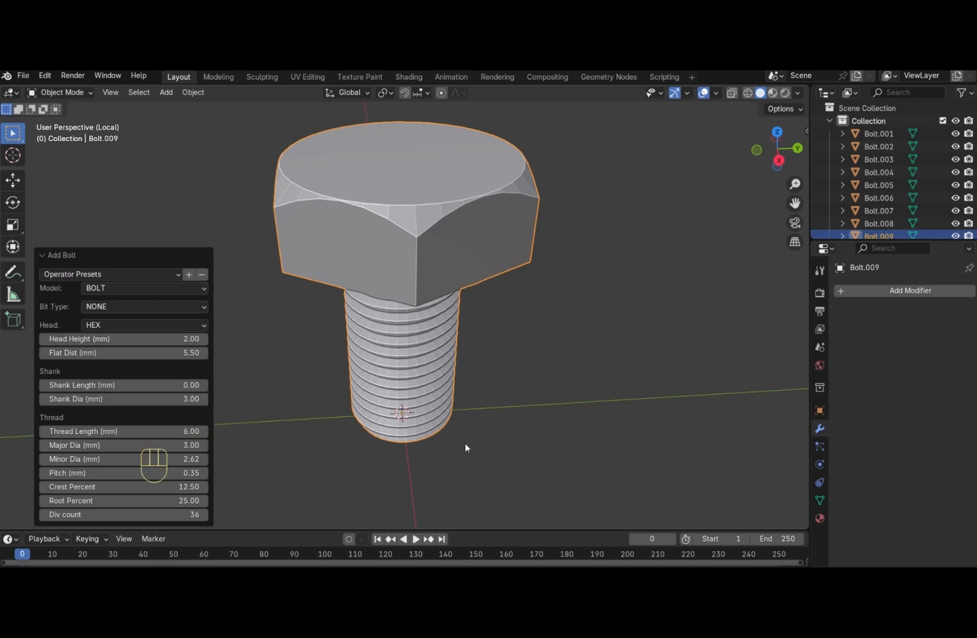
Return to the whole motor and move the hex bolt about 0.1524 m along Y and 0.092 m along X
key("slash")
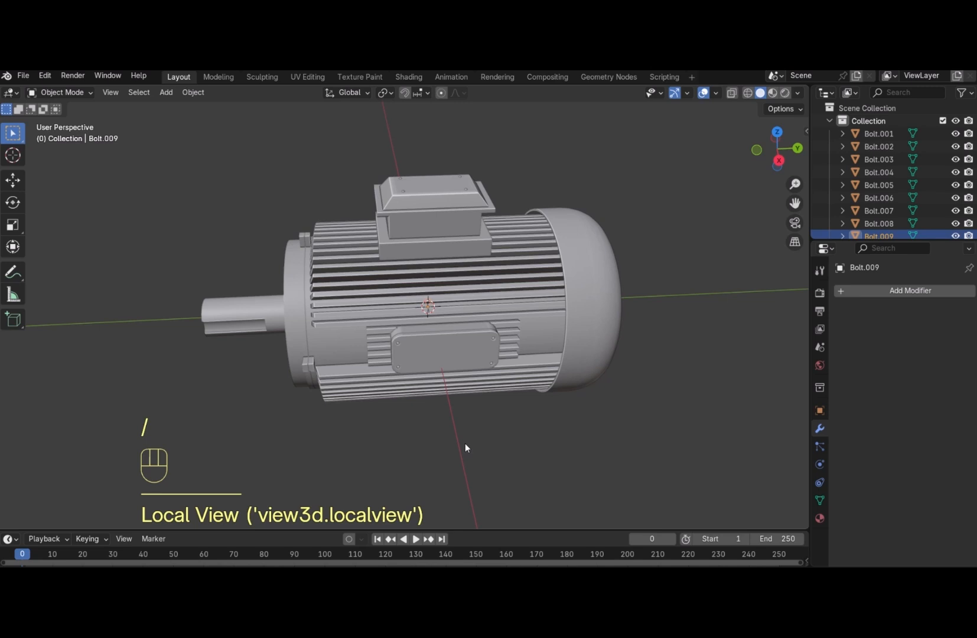
key("g")
key("y")
left_click(623, 432)
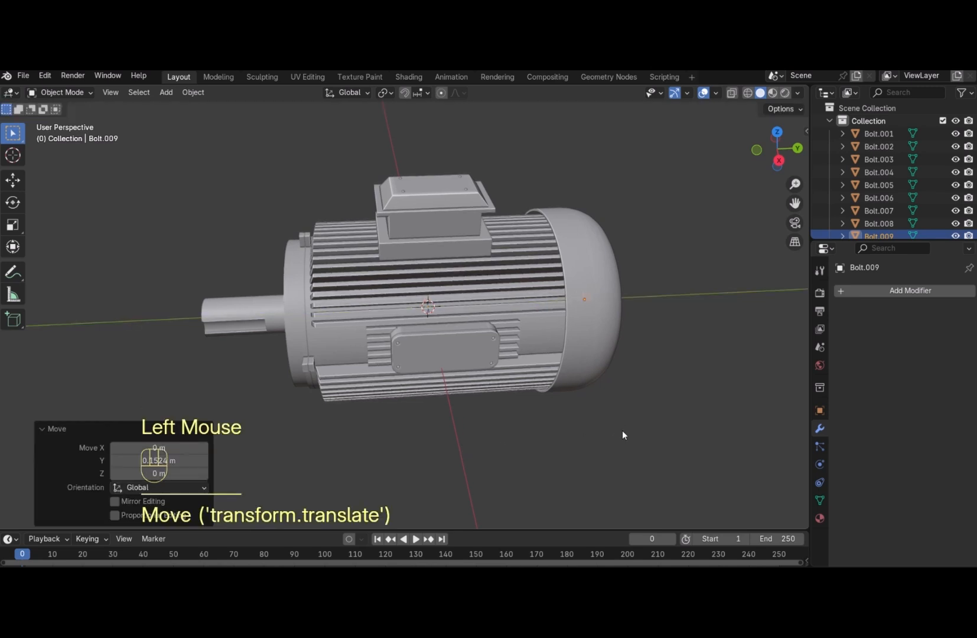
key("g")
key("x")
left_click(630, 492)
Move the hex bolt about -0.0447 m along Y and rotate it 90° about the Y axis
key("g")
key("y")
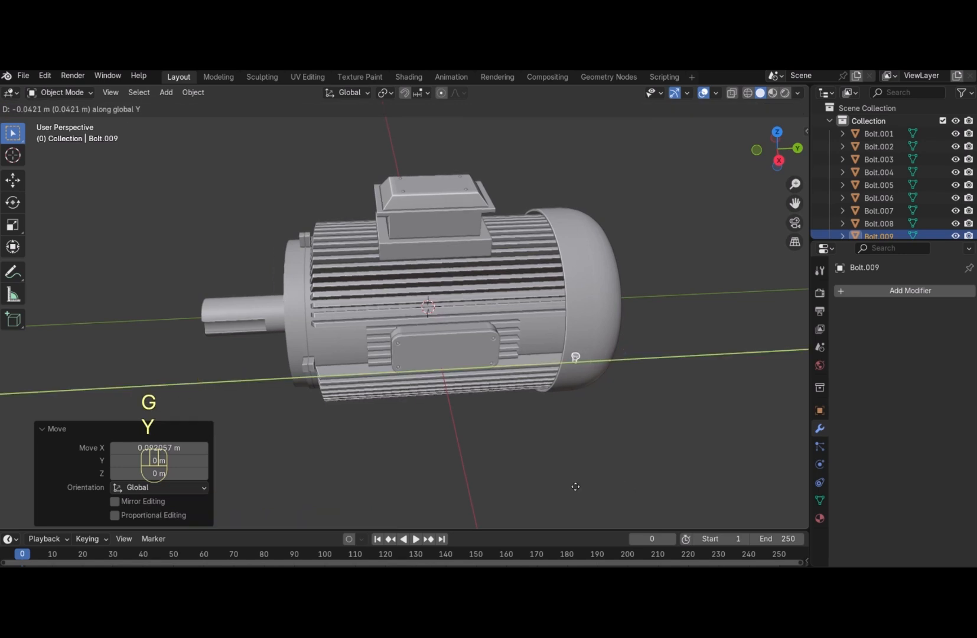
left_click(575, 487)
type("ry90")
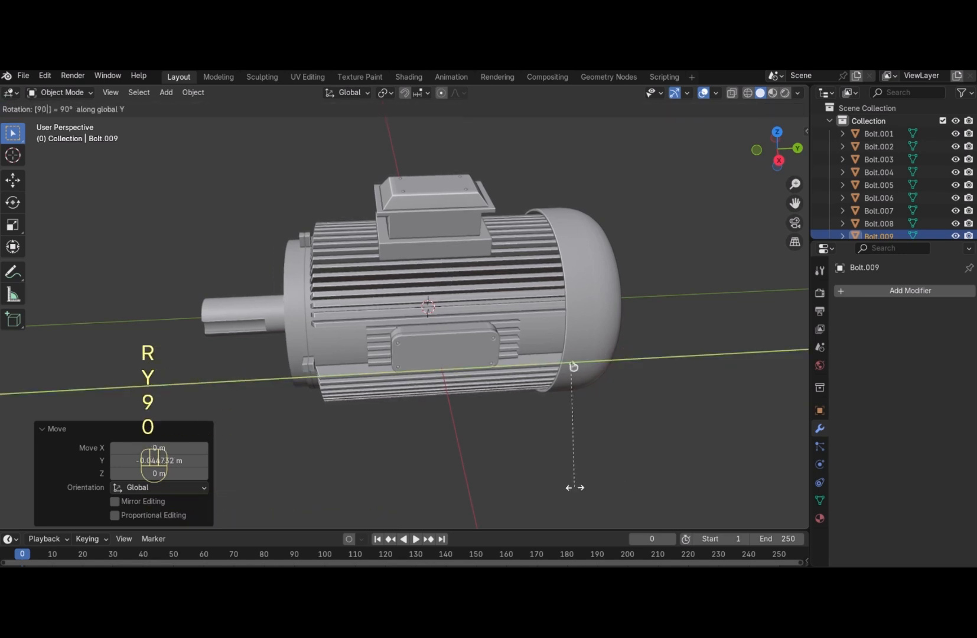
key("Return")
Enlarge the hex bolt uniformly in two passes, the second by a factor of about 1.289
key("s")
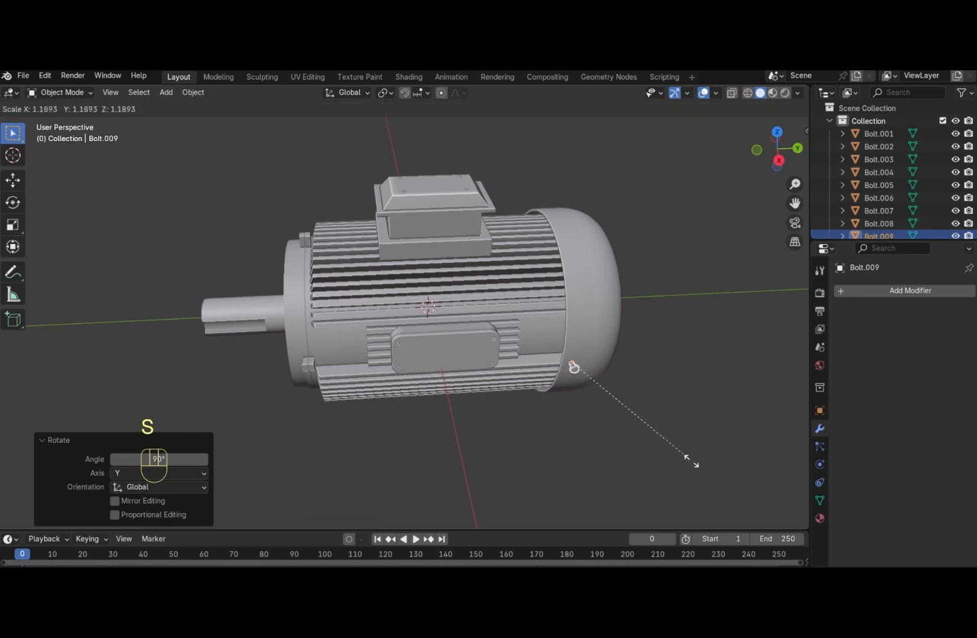
left_click(700, 463)
key("s")
left_click(739, 486)
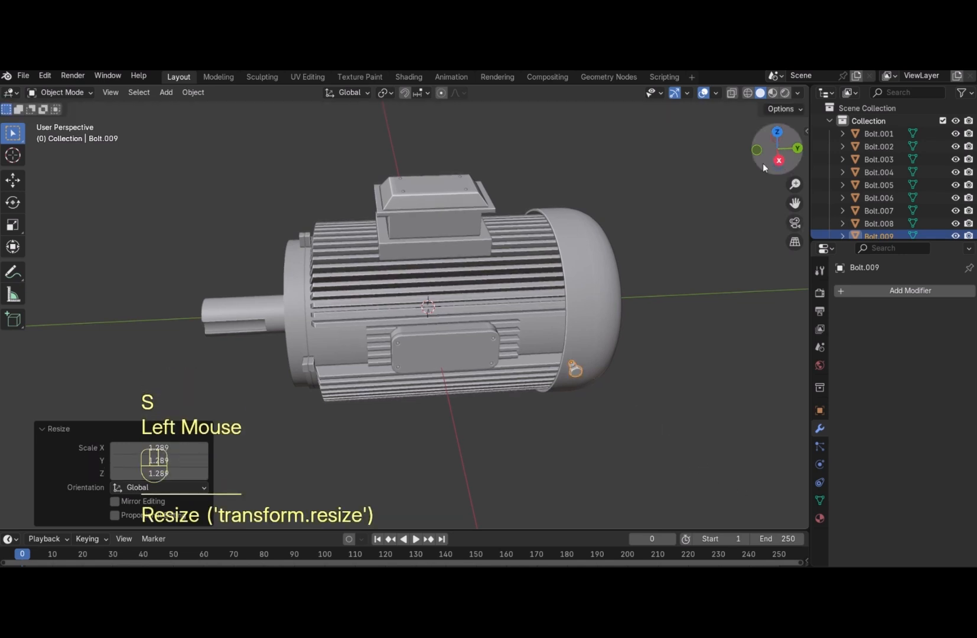
Align the hex bolt with the rear cover's rim by moving it about 0.0049 m along Y and 0.0005 m along Z
left_click_drag(763, 163, 726, 300)
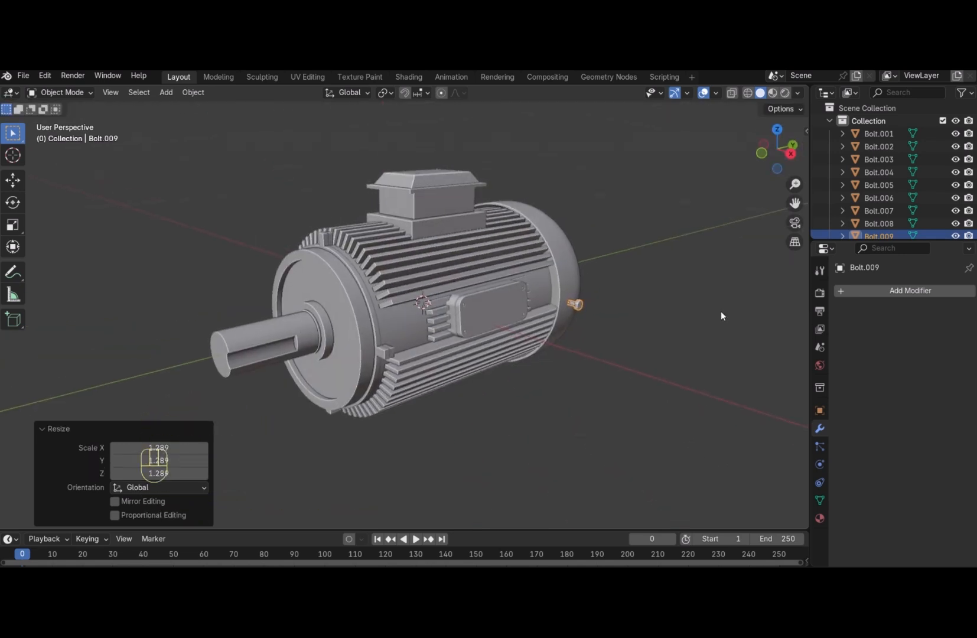
key("KP_3")
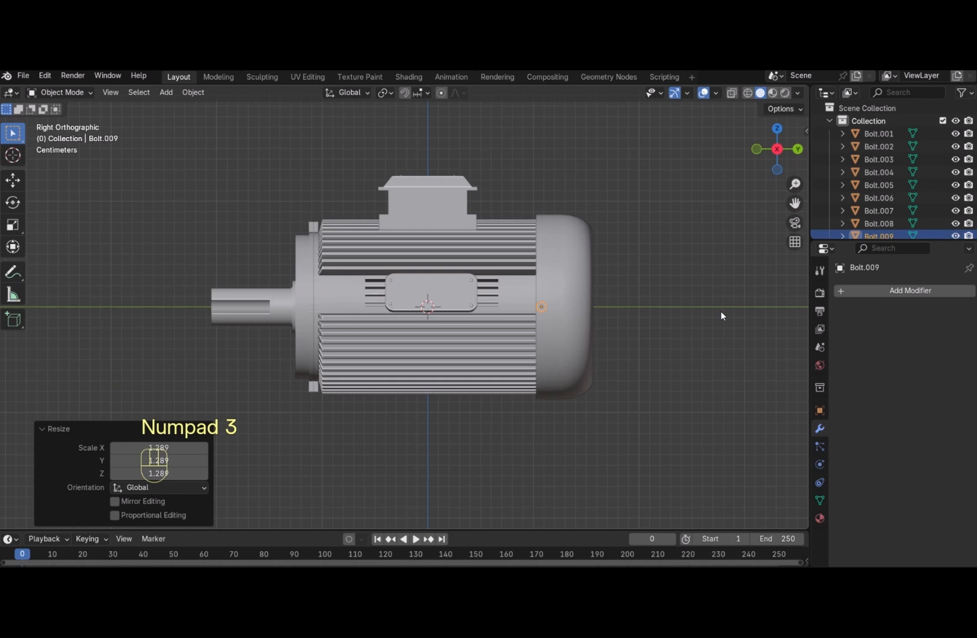
left_click(748, 93)
key("g")
key("y")
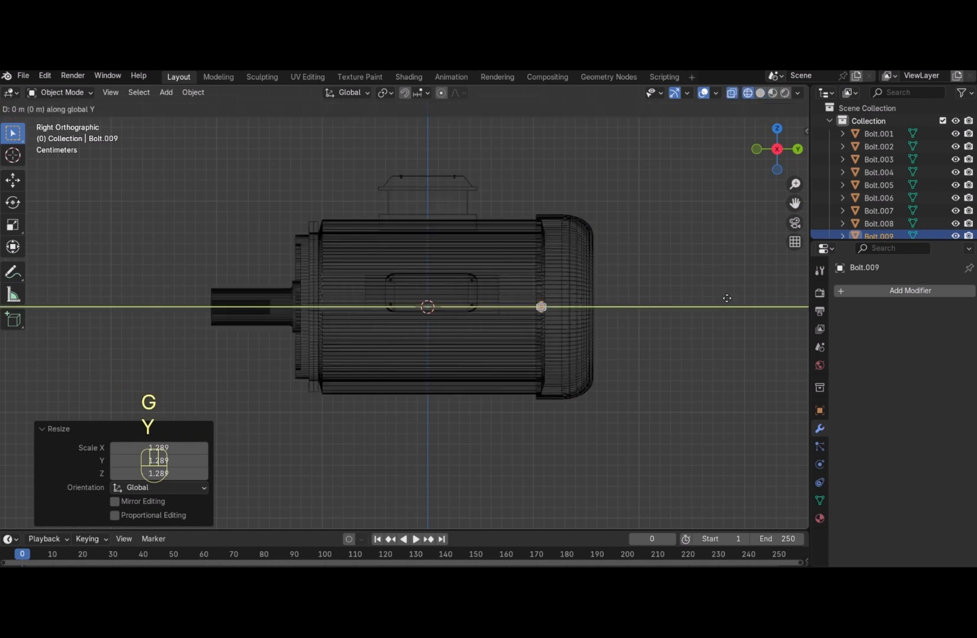
left_click(733, 303)
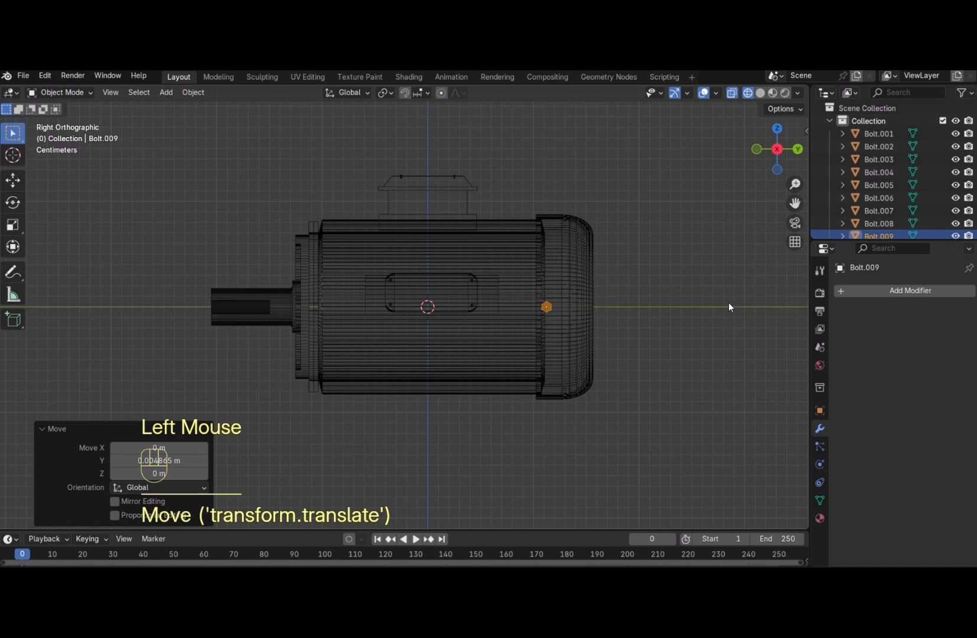
key("g")
key("z")
key("Up")
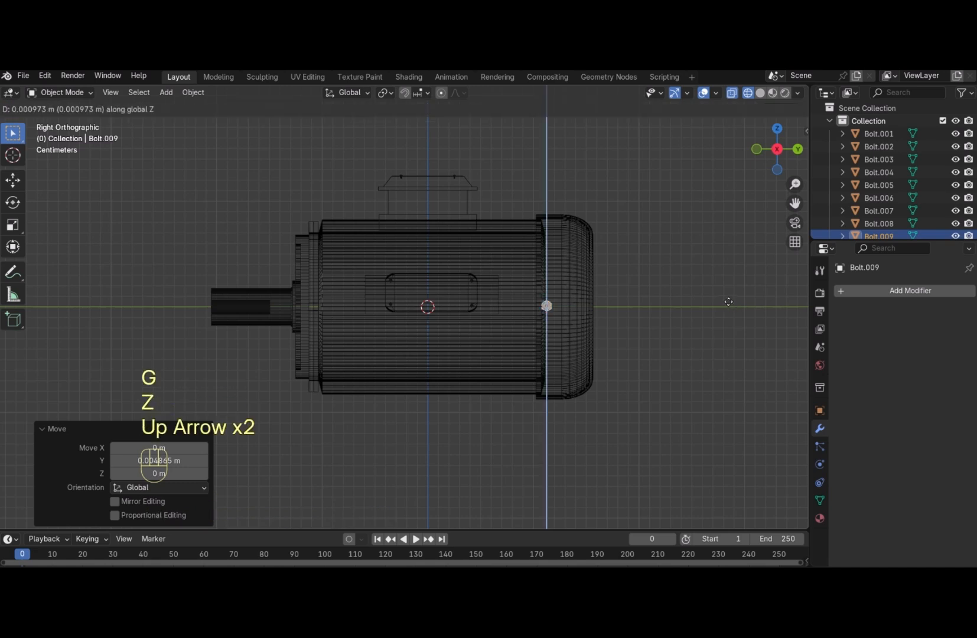
key("Down")
key("Return")
Sink the hex bolt into the rear cover's side by moving it about -0.016 m along X
left_click_drag(775, 150, 768, 164)
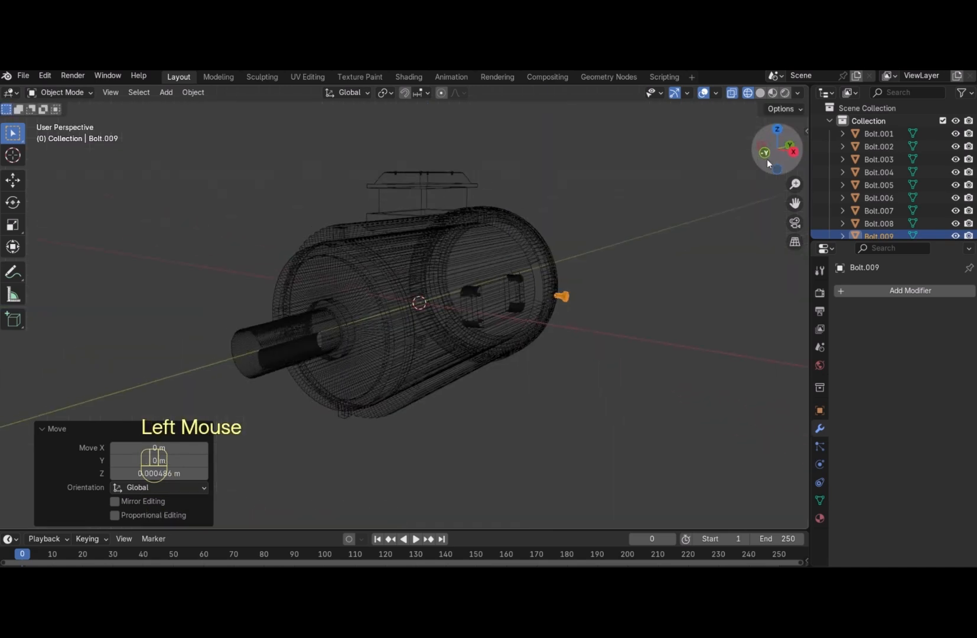
key("KP_1")
key("g")
key("x")
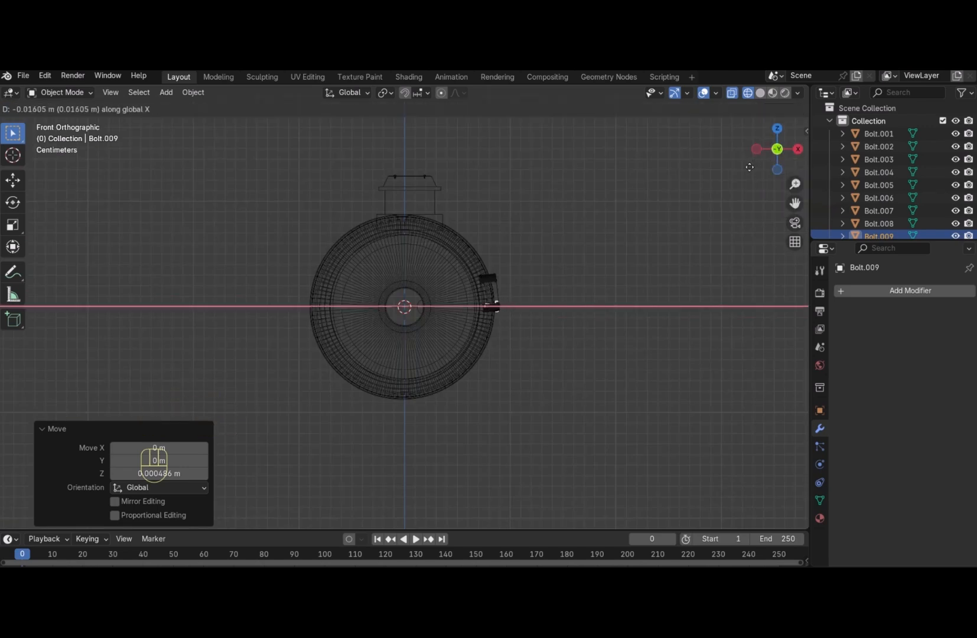
left_click(750, 168)
left_click(761, 93)
mouse_move(774, 149)
left_mouse_down()
mouse_move(789, 145)
mouse_move(749, 215)
left_mouse_up()
left_click(749, 231)
left_click(583, 312)
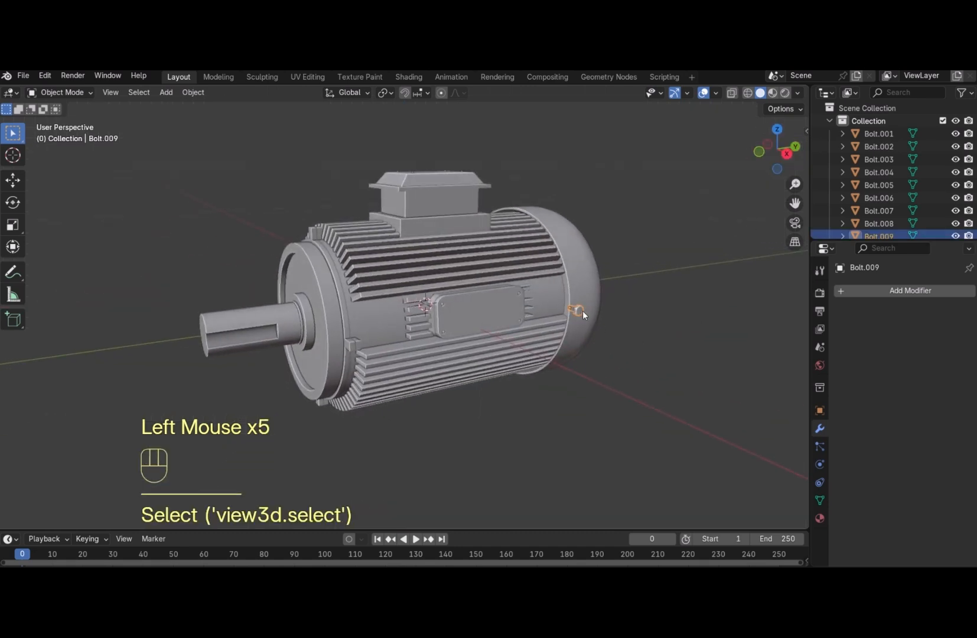
Duplicate the hex bolt and move the copy about -0.182 m along X to the motor's opposite side
key("KP_1")
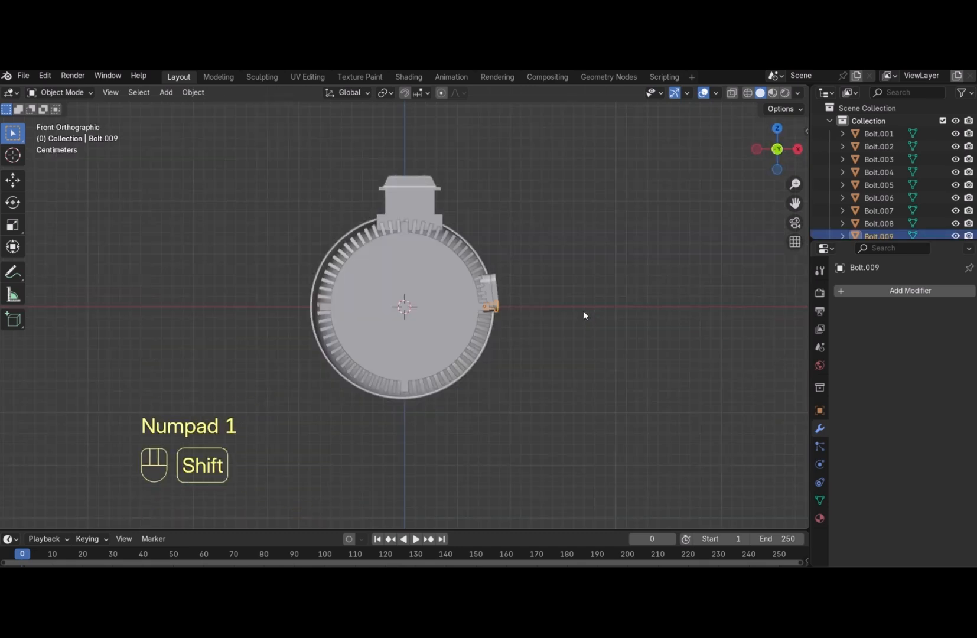
key("shift+d")
key("g")
key("x")
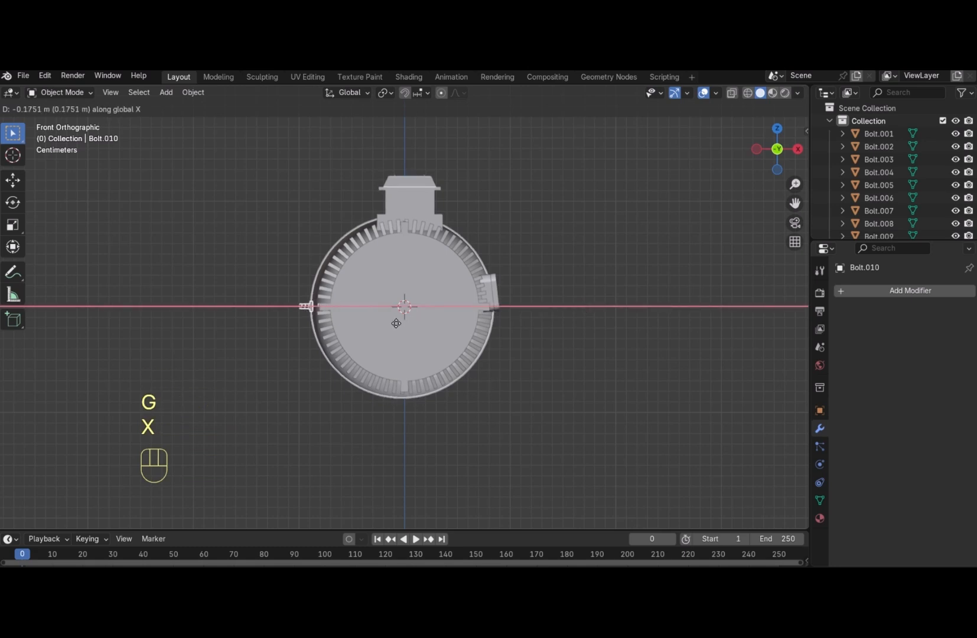
left_click(393, 325)
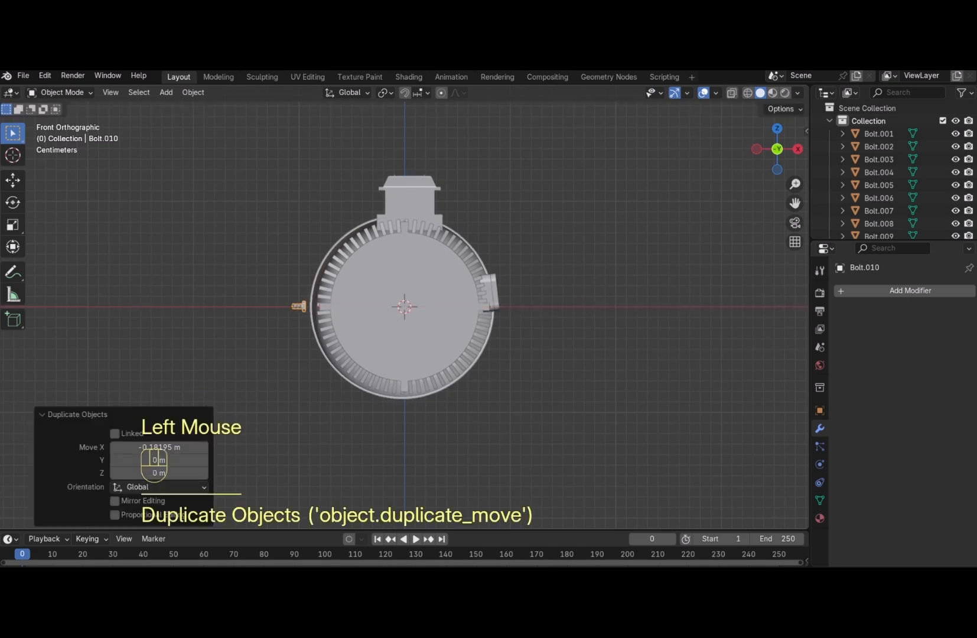
Rotate the copied bolt 180° in the front view and move it about 0.0268 m along X into the cover
type("r180")
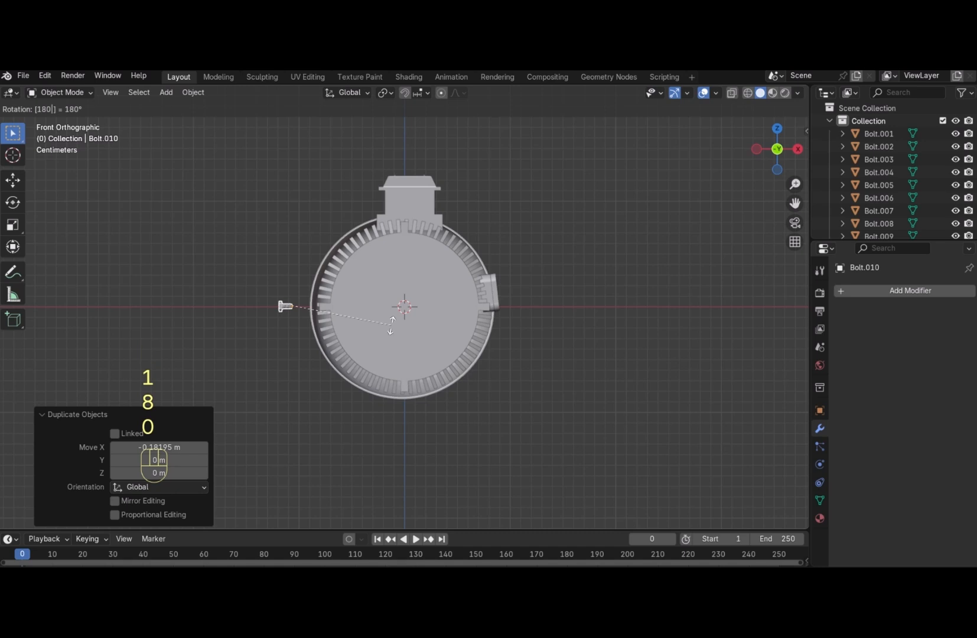
key("Return")
key("g")
key("x")
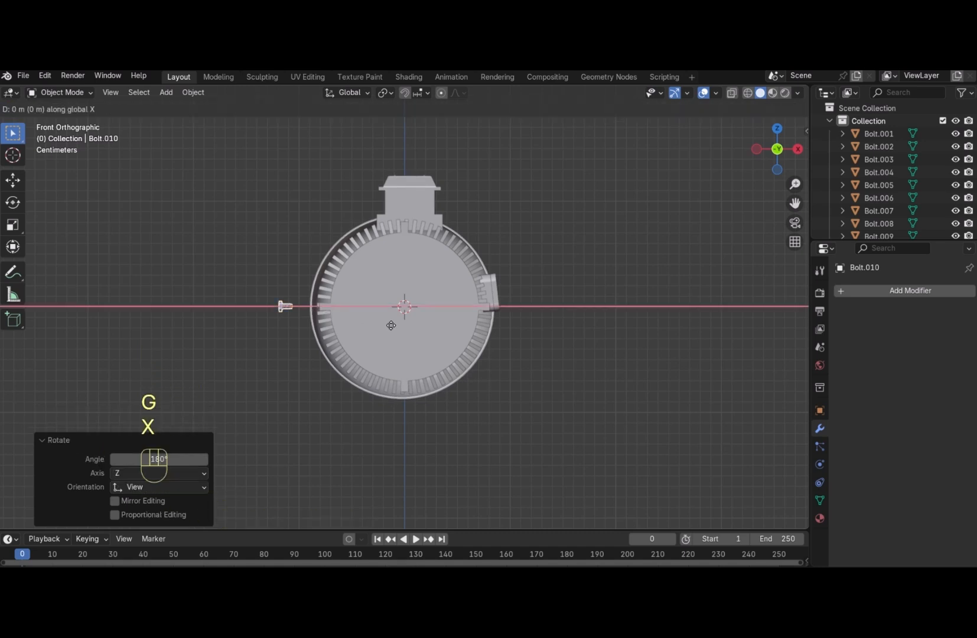
left_click(420, 335)
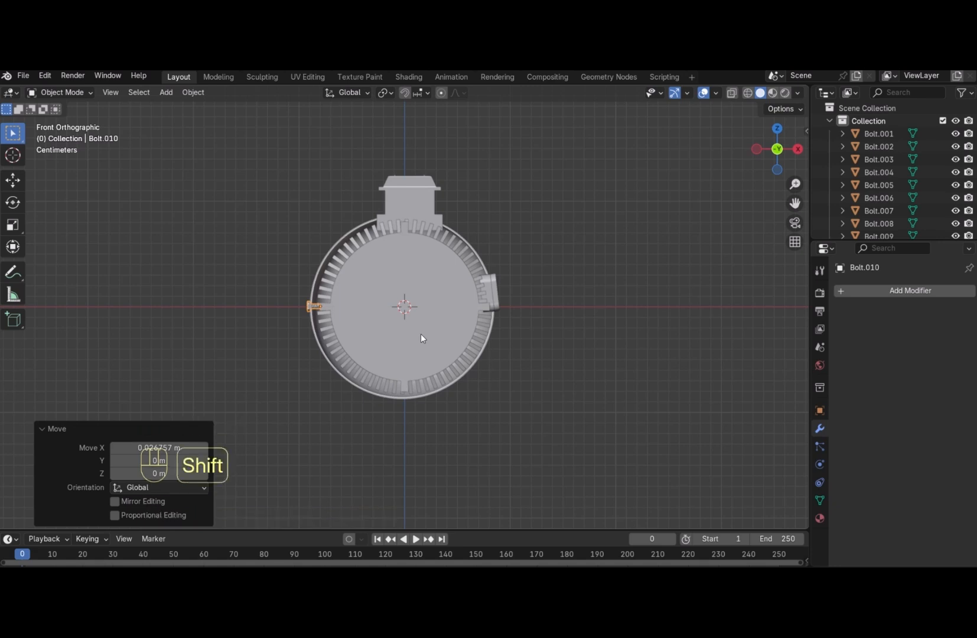
Duplicate the opposite-side bolt about 0.11 m down along Z and rotate the copy 90° in the front view
key("shift+d")
key("g")
key("z")
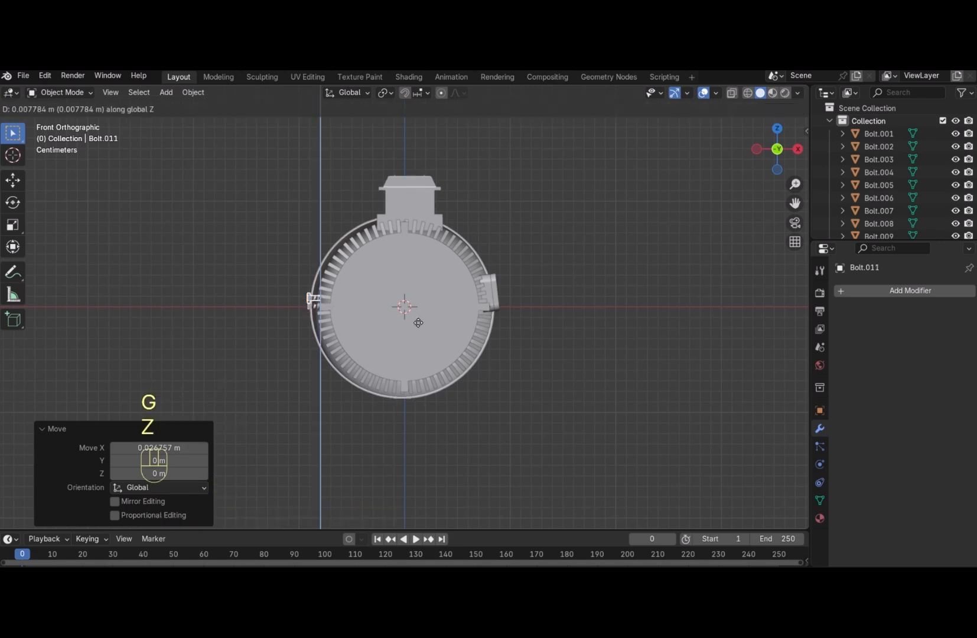
left_click(452, 455)
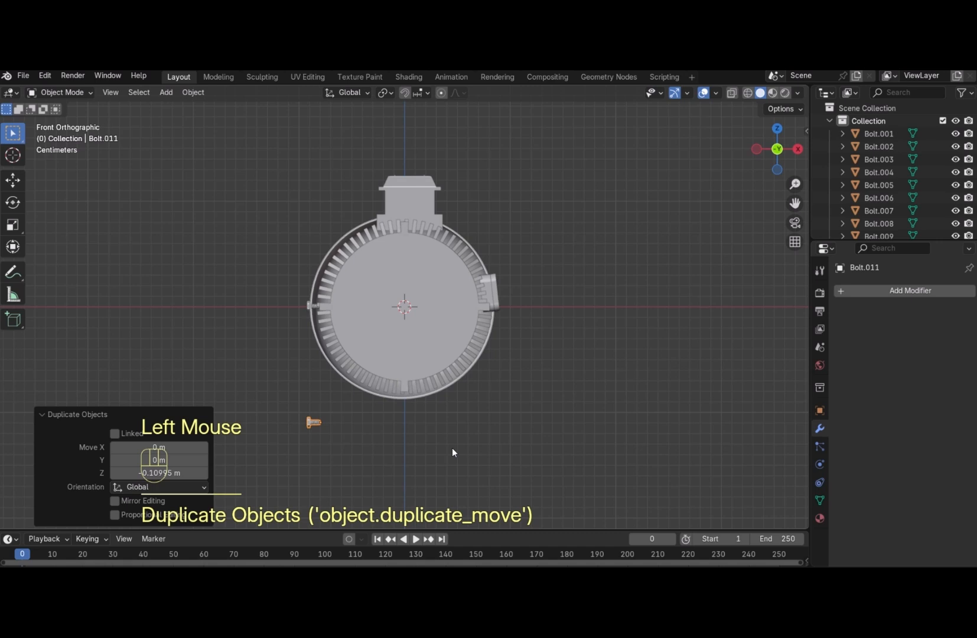
key("r")
key("9")
key("0")
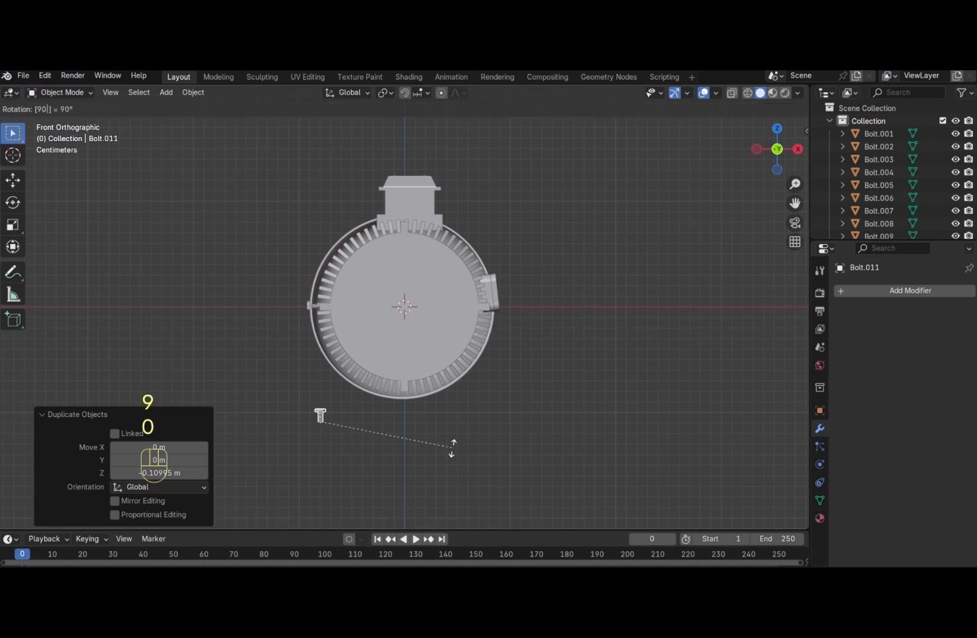
key("Return")
Place the upright bolt at the top of the rear cover by moving it about 0.0798 m along X and 0.189 m along Z
key("g")
key("x")
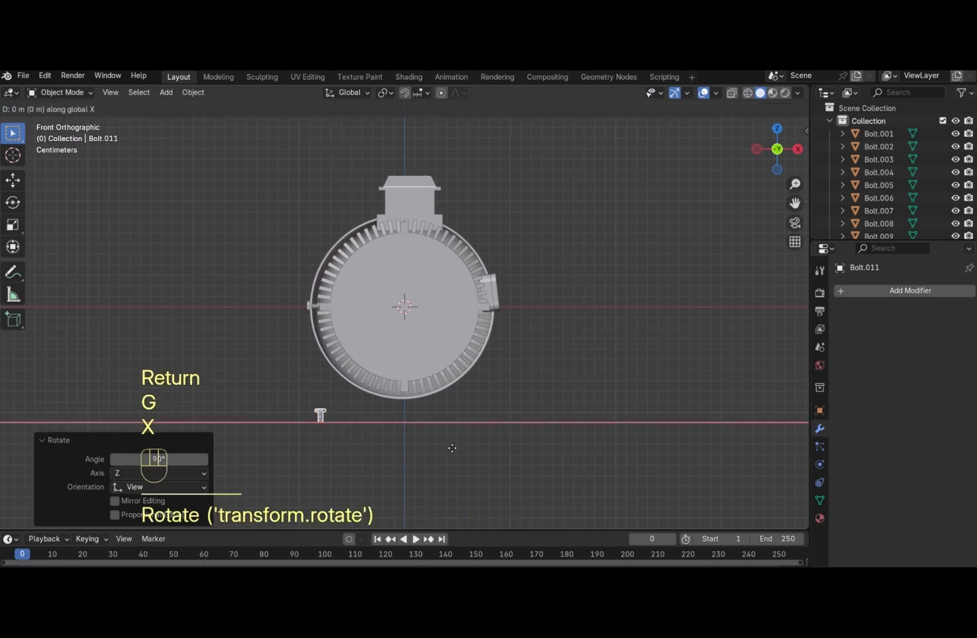
left_click(537, 460)
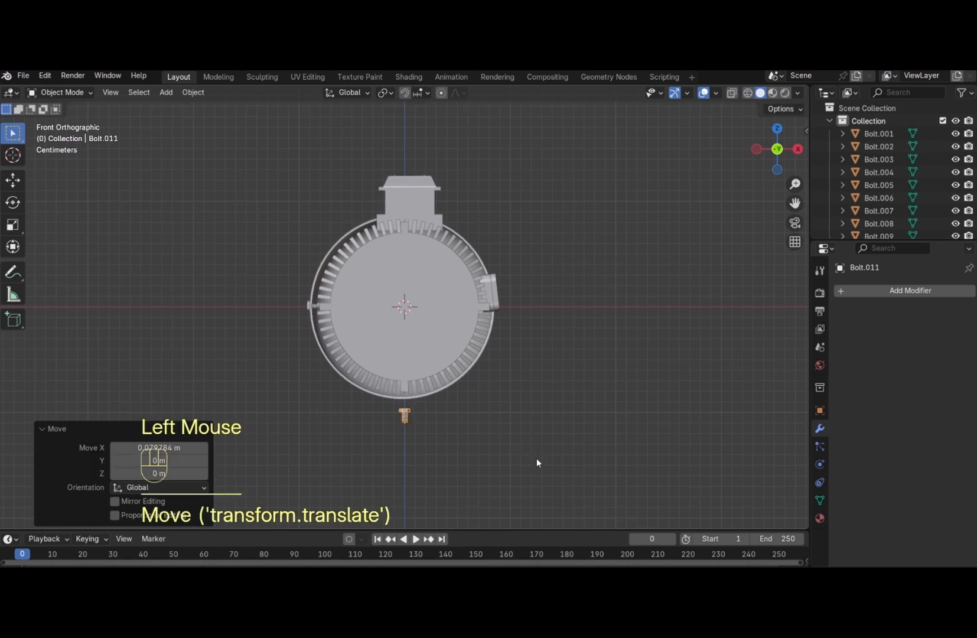
key("g")
key("z")
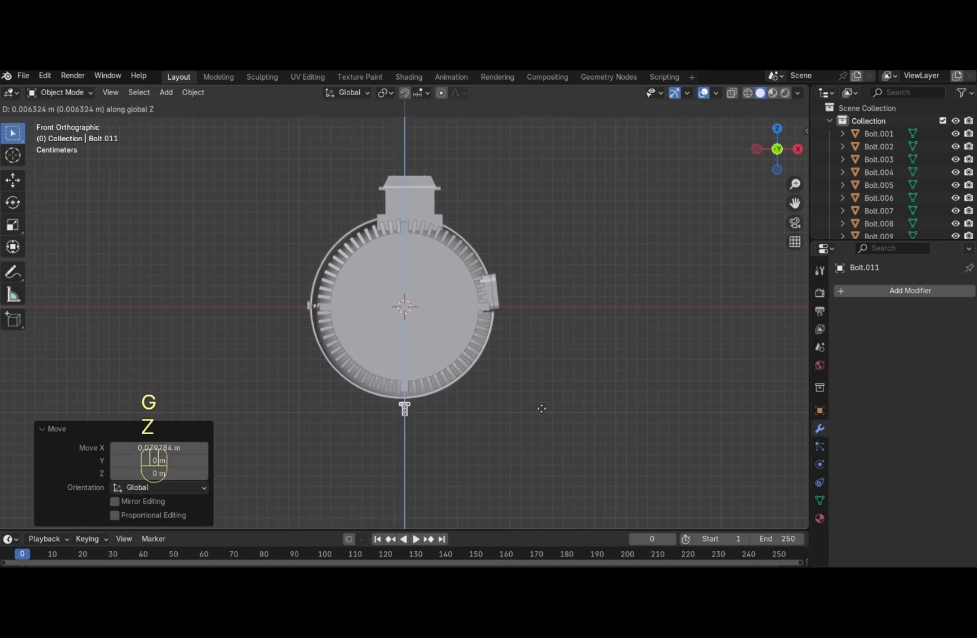
left_click(546, 258)
left_click(748, 92)
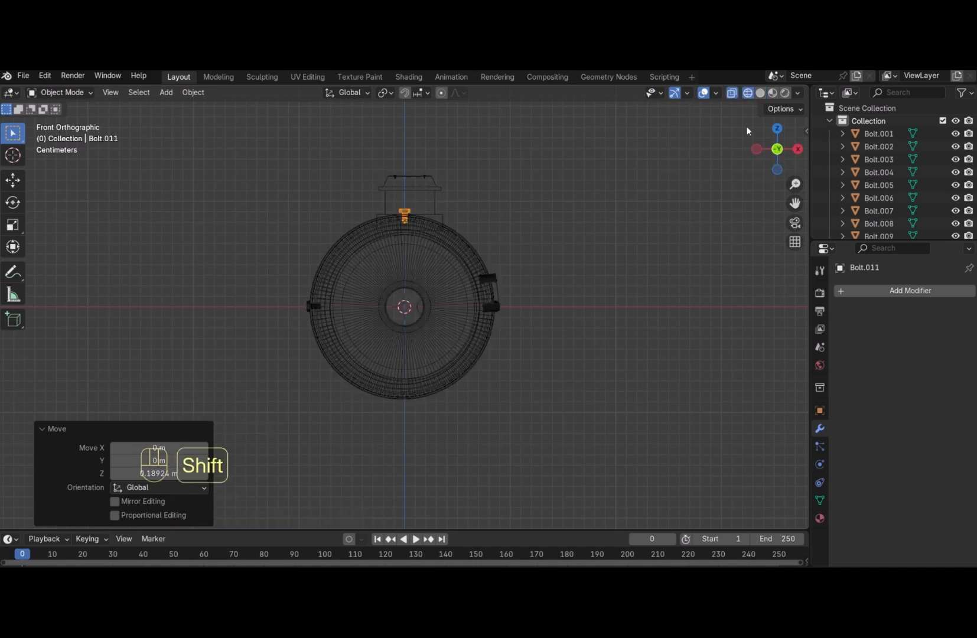
Duplicate the top bolt about -0.166 m along Z to the cover's underside and rotate the copy 180°
key("shift+d")
key("g")
key("z")
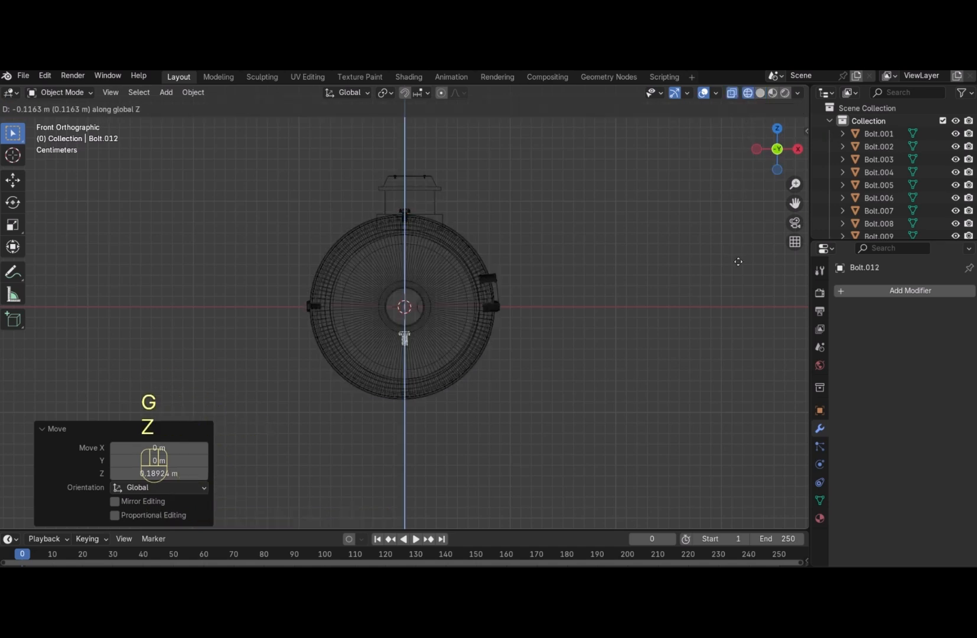
left_click(735, 301)
key("r")
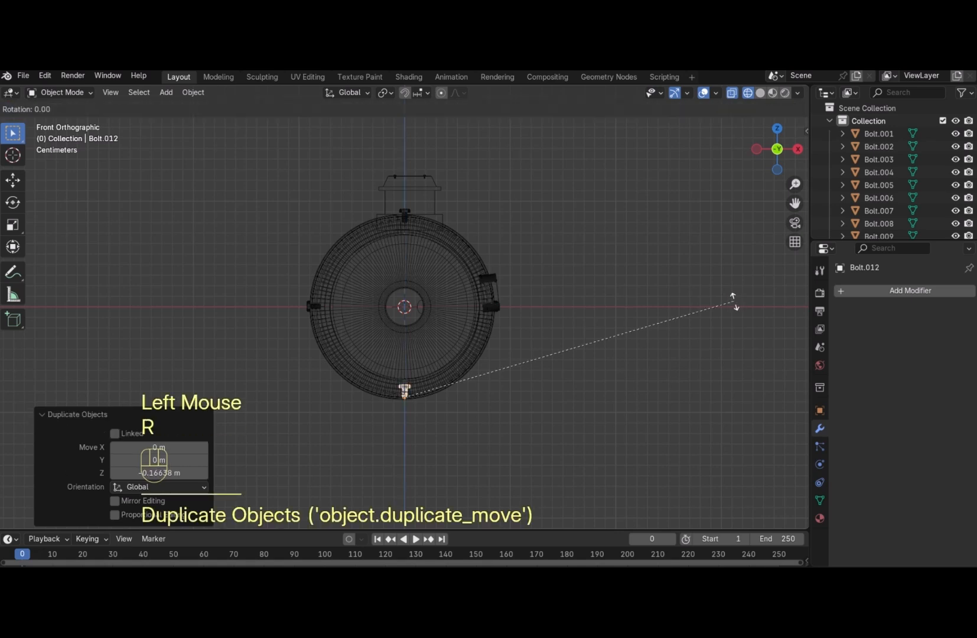
key("1")
key("8")
key("Return")
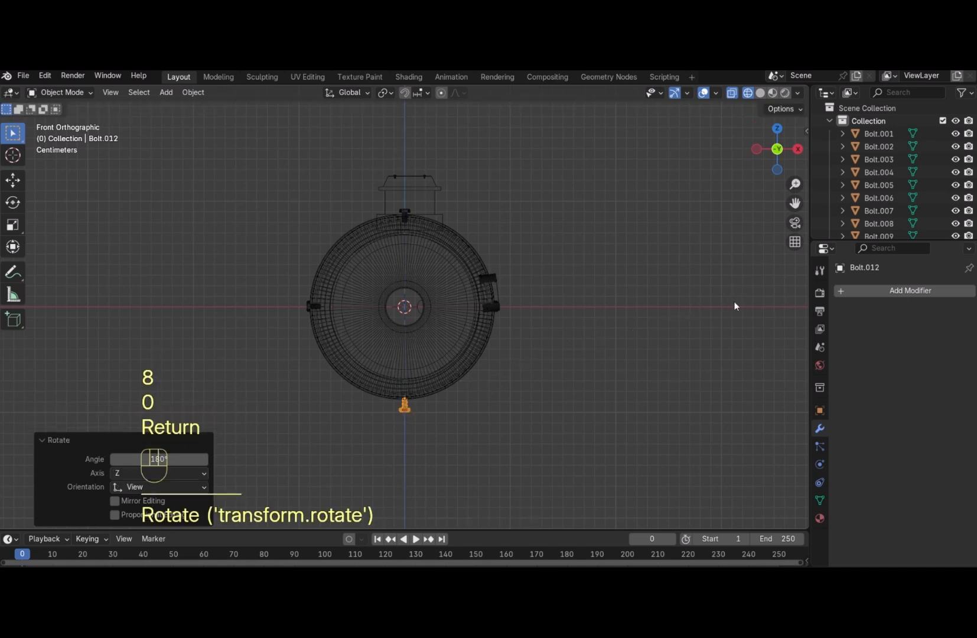
Seat the bottom bolt in the rear cover by moving it up about 0.008 m along Z
key("g")
key("z")
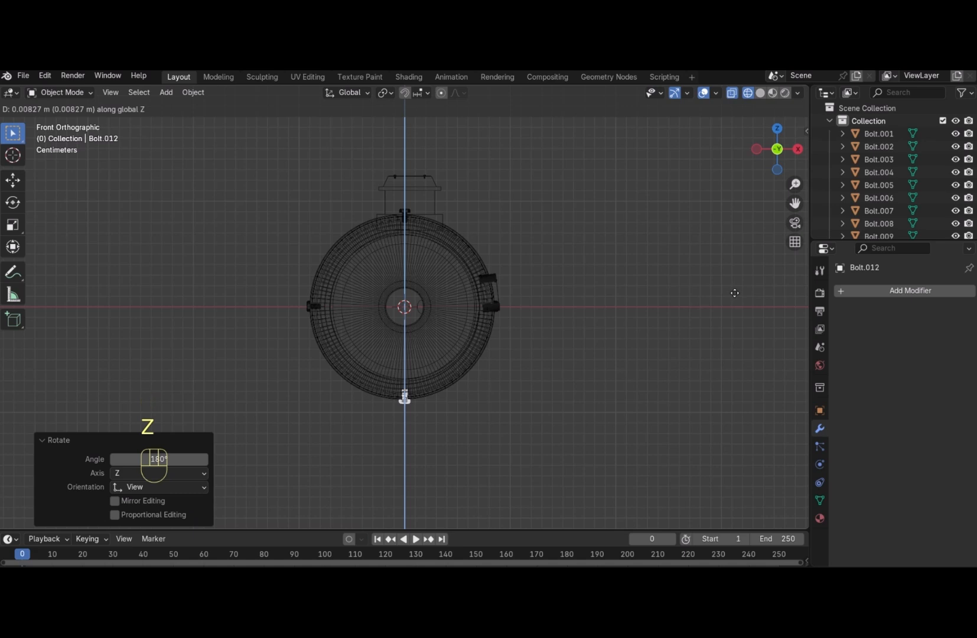
left_click(735, 295)
left_click_drag(777, 148, 762, 141)
left_click(761, 93)
left_click(725, 315)
Lower the top bolt about 0.0027 m along Z into the rear cover and deselect it
left_click(514, 202)
key("g")
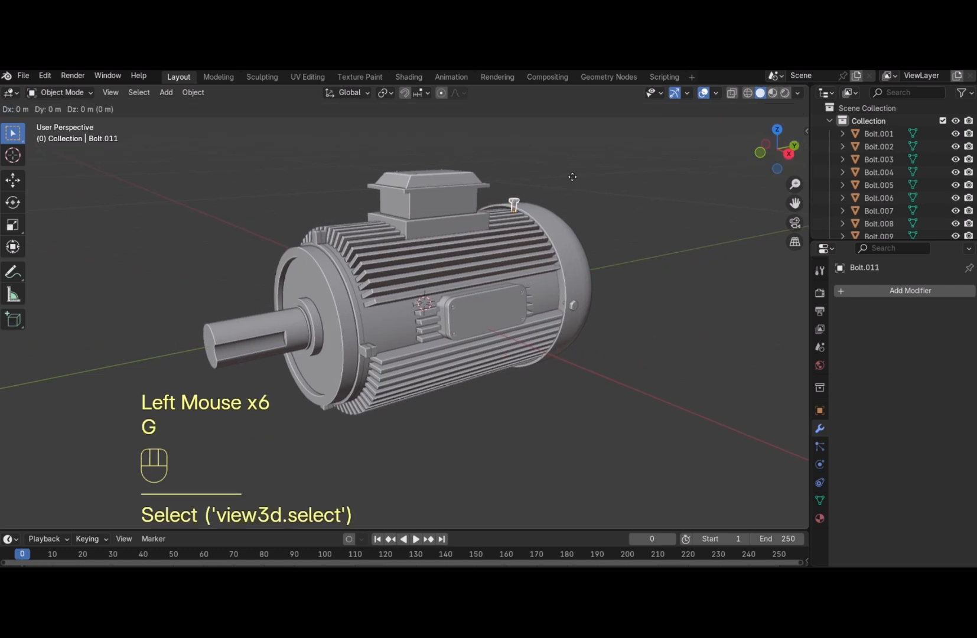
key("z")
key("Down")
key("Down")
key("Up")
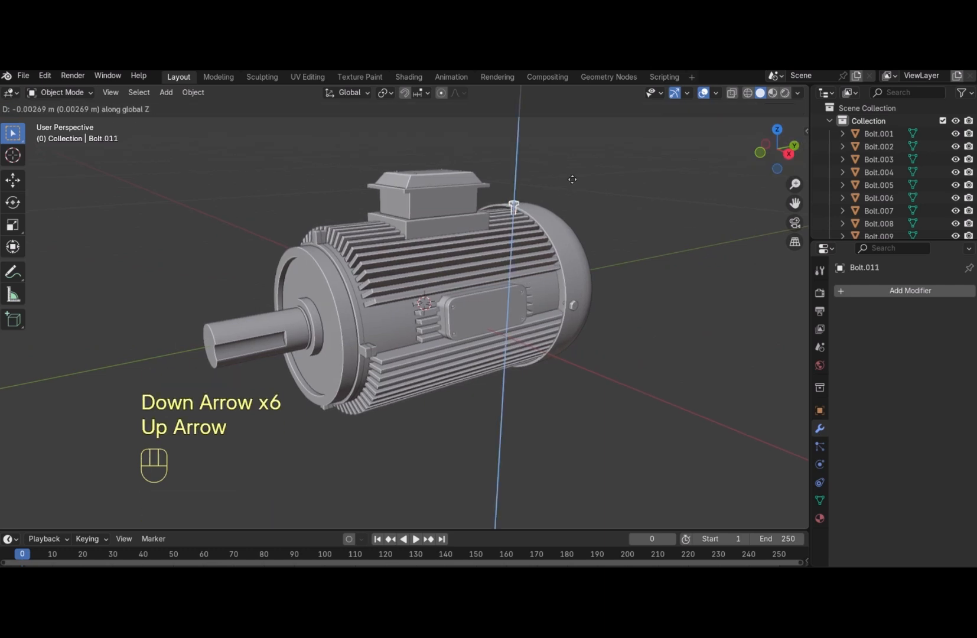
key("Return")
left_click(538, 185)
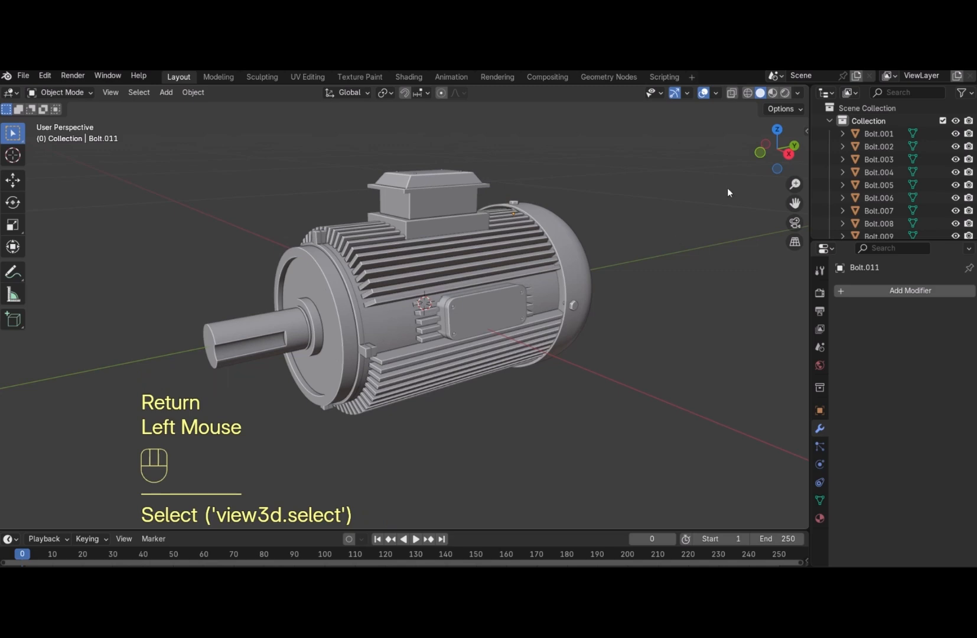
double_click(789, 154)
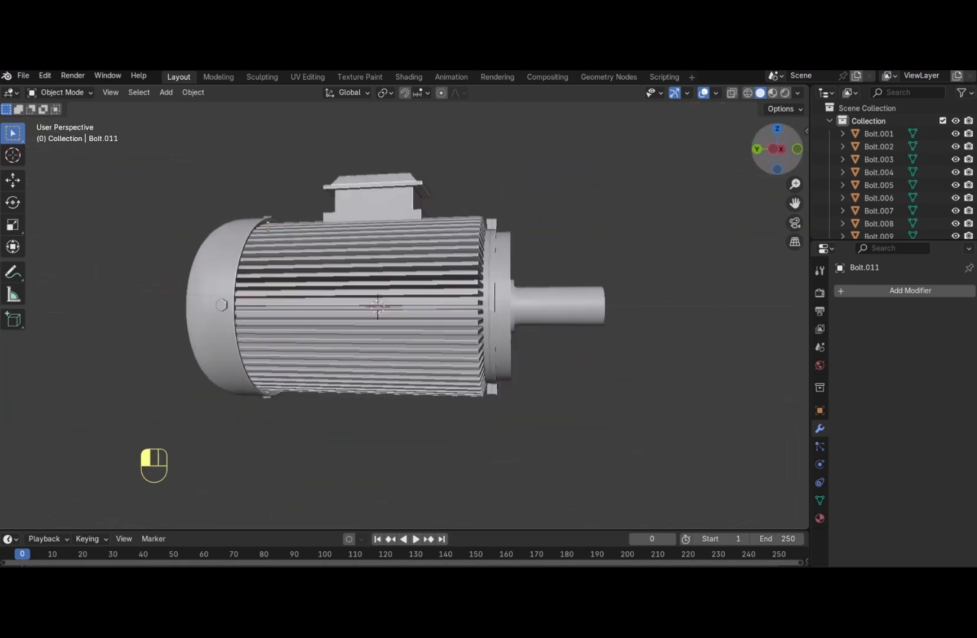
mouse_move(777, 149)
left_mouse_down()
mouse_move(818, 131)
mouse_move(730, 175)
mouse_move(641, 155)
mouse_move(768, 157)
left_mouse_up()
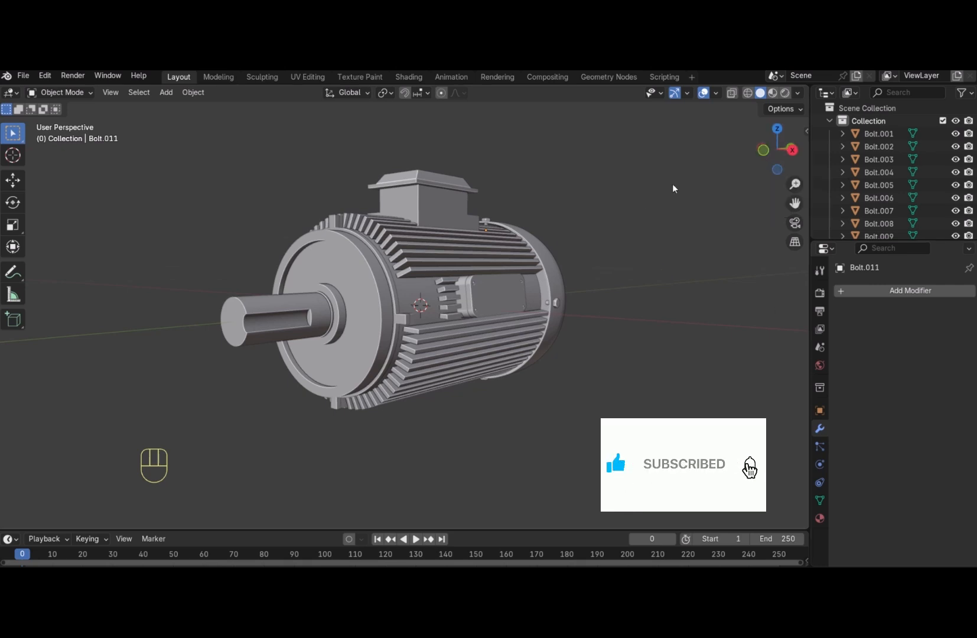
left_click_drag(778, 150, 550, 382)
key("KP_1")
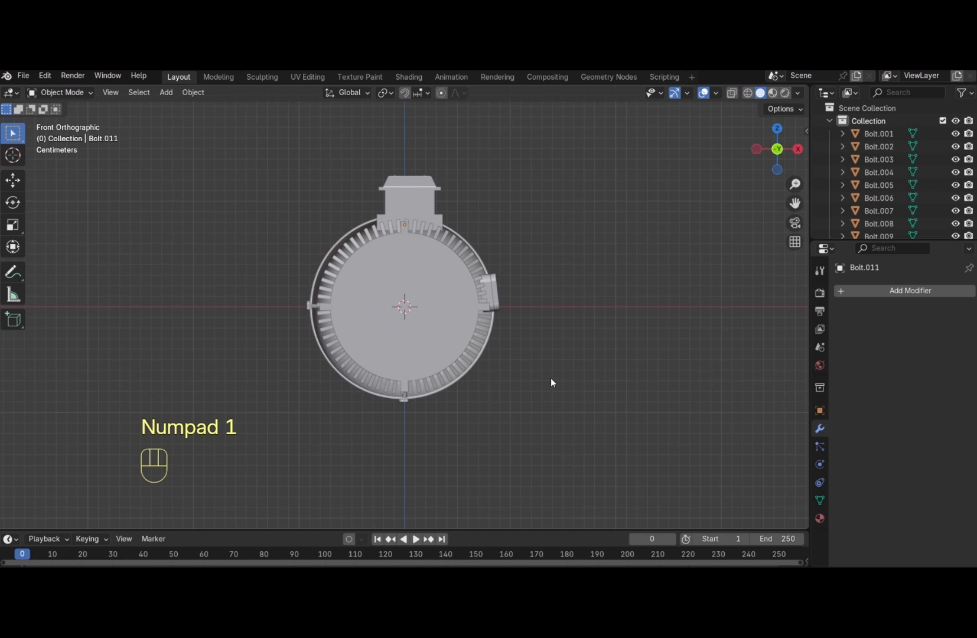
Add a cube at the motor's centre and scale it uniformly to about 0.008
key("shift+a")
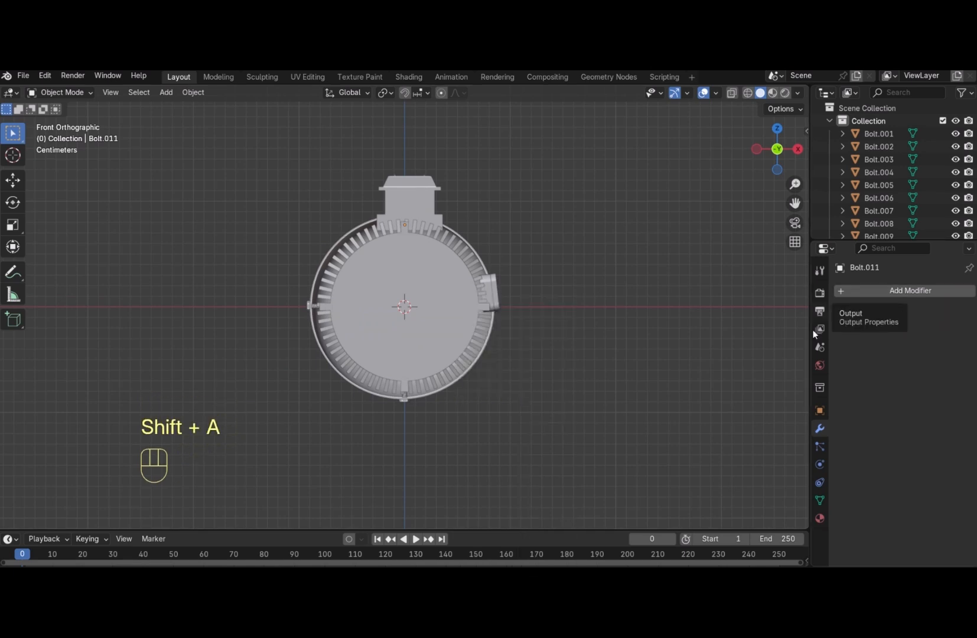
key("shift+a")
mouse_move(532, 332)
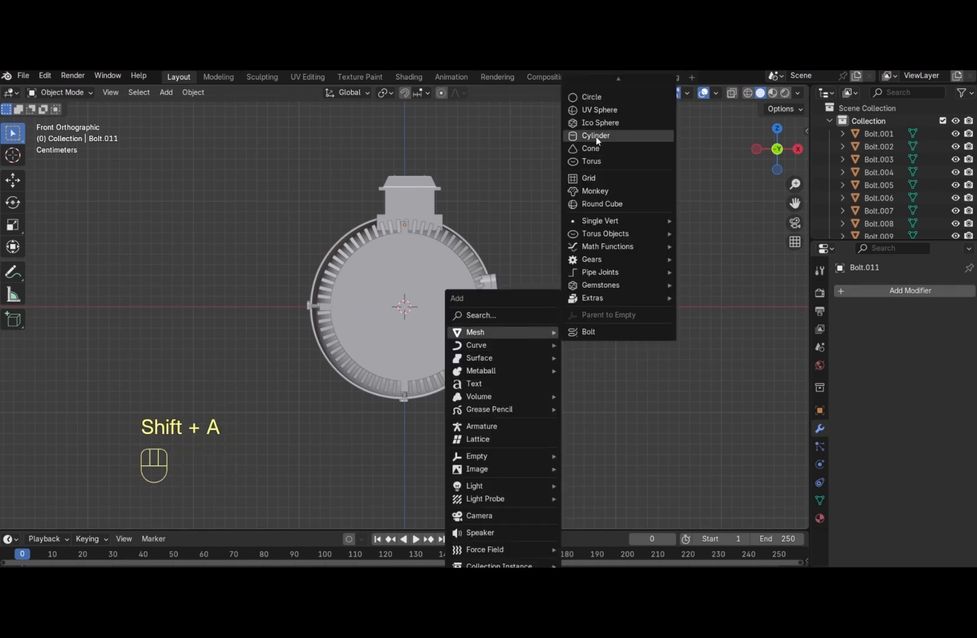
left_click(615, 96)
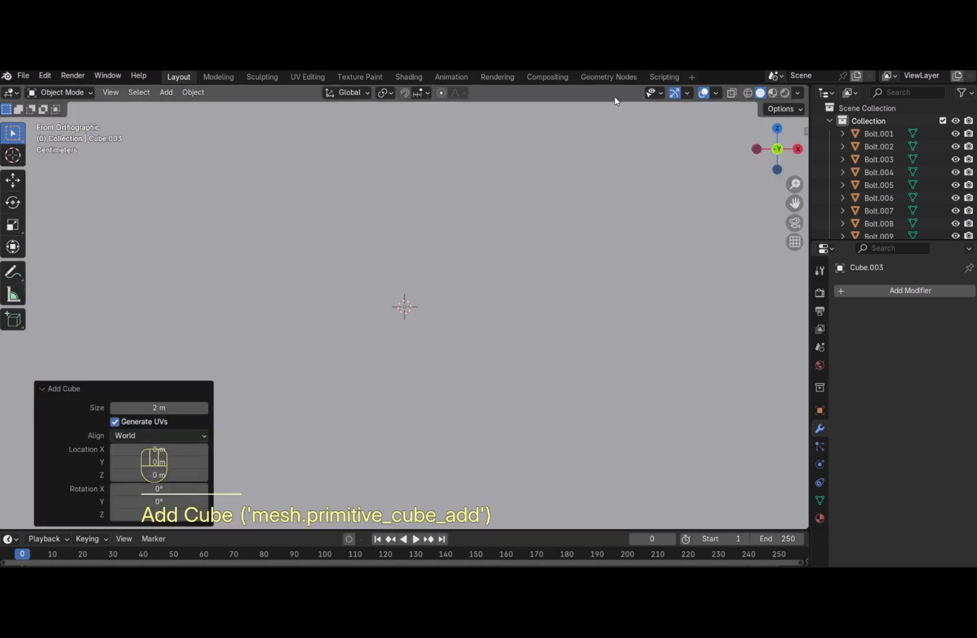
key("s")
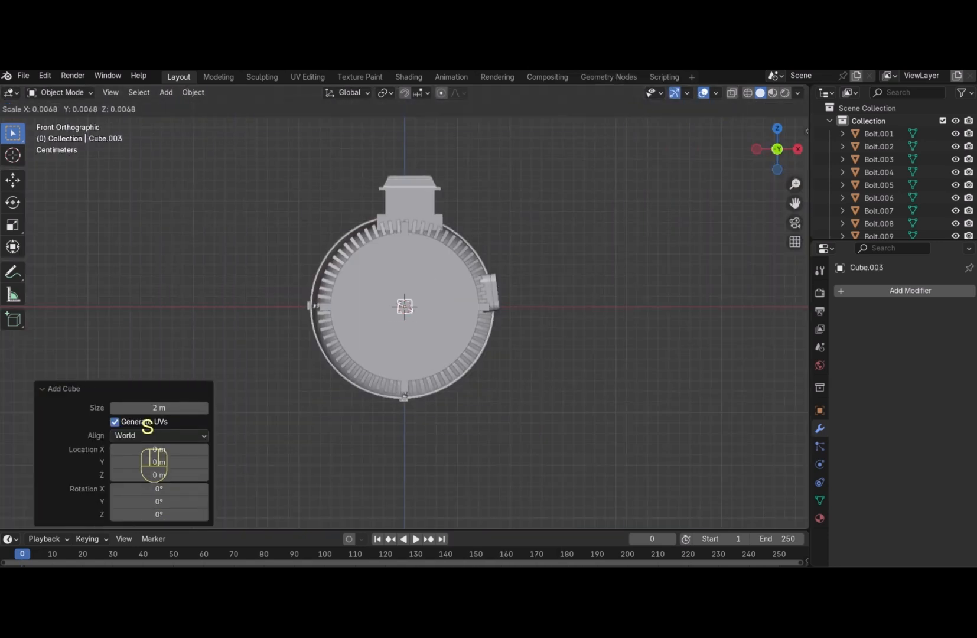
left_click(496, 303)
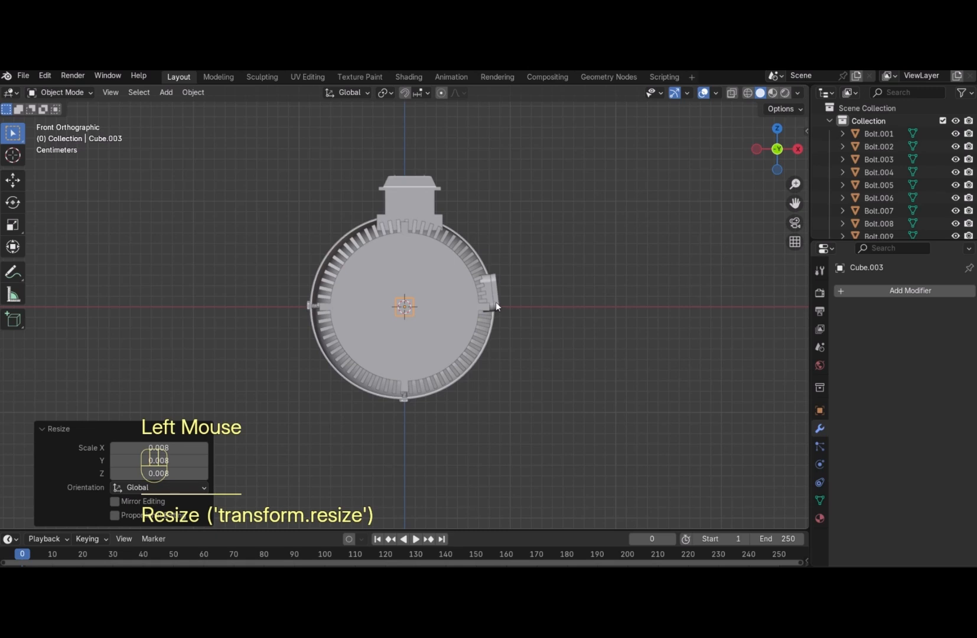
Move the cube below the motor, about -0.109 m along Z, and scale it to about 0.562 along X
key("g")
key("z")
left_click(485, 418)
key("s")
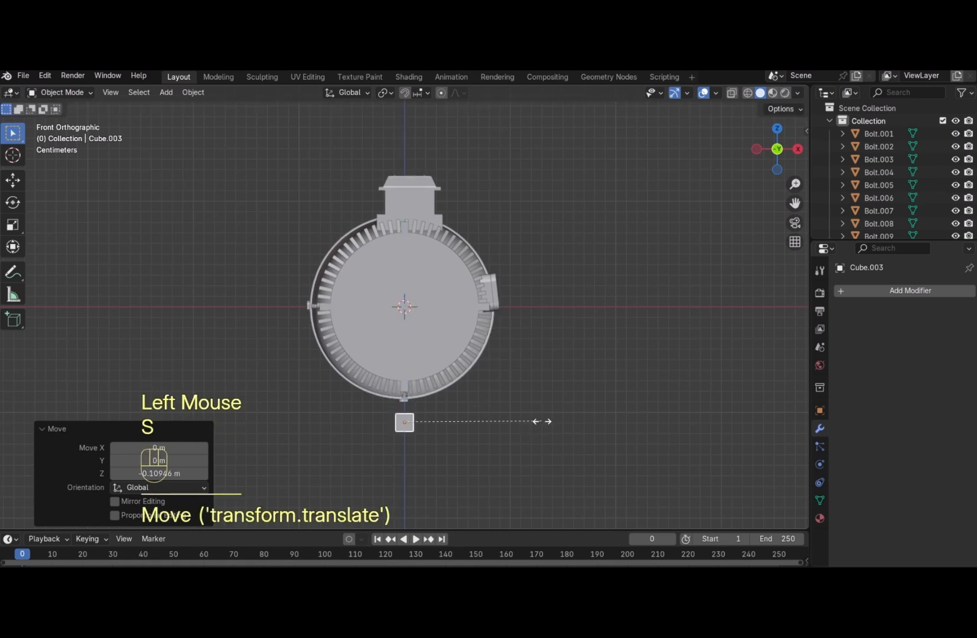
key("x")
left_click(483, 425)
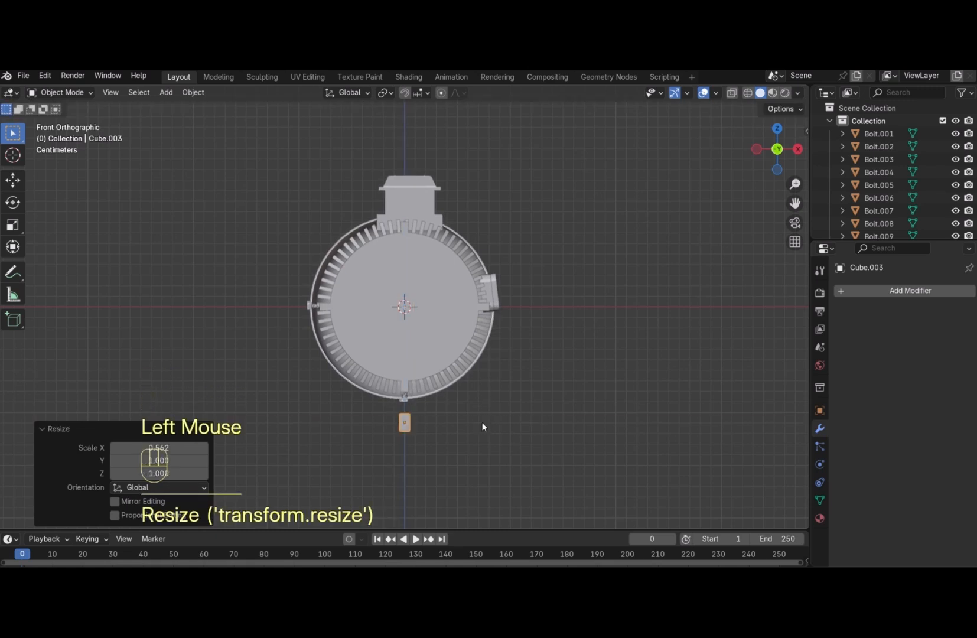
Shift the block about 0.074 m along X and scale it by about 2.2 along X
key("g")
key("x")
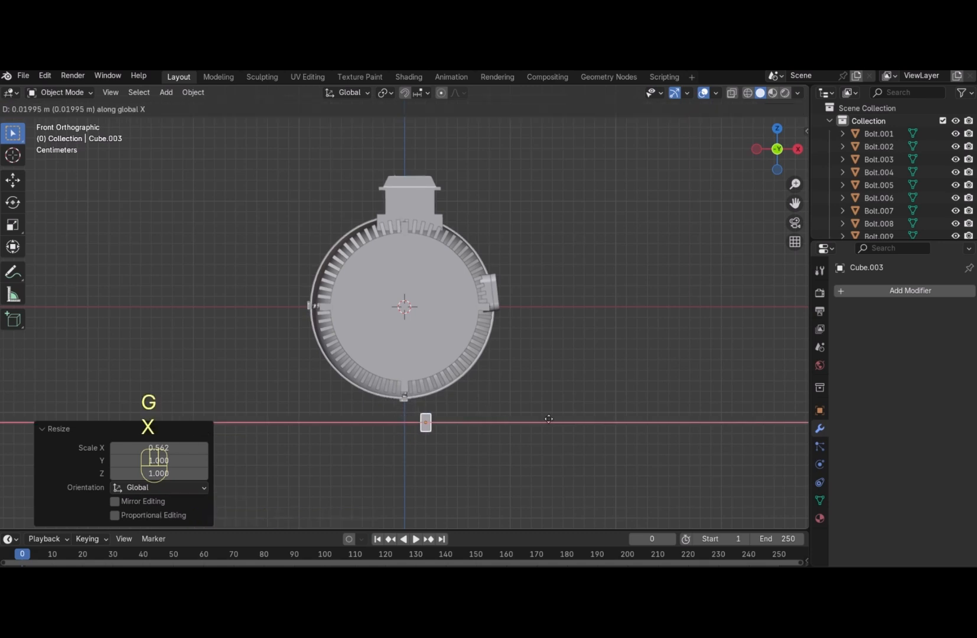
left_click(563, 420)
key("s")
key("x")
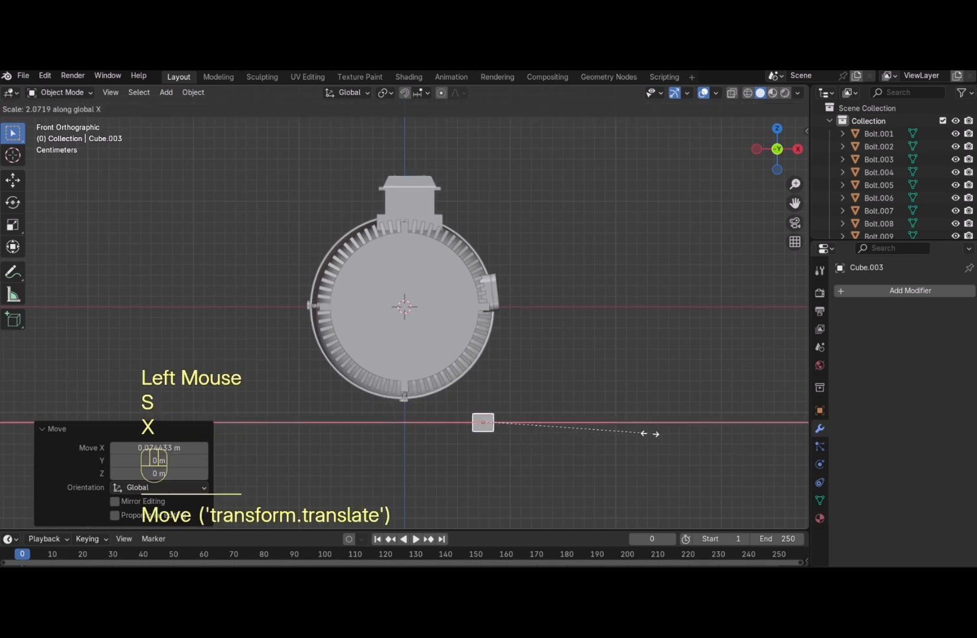
left_click(670, 419)
Lengthen the block beneath the motor by scaling it about 8.67 along Y
left_click_drag(776, 152, 781, 181)
key("KP_3")
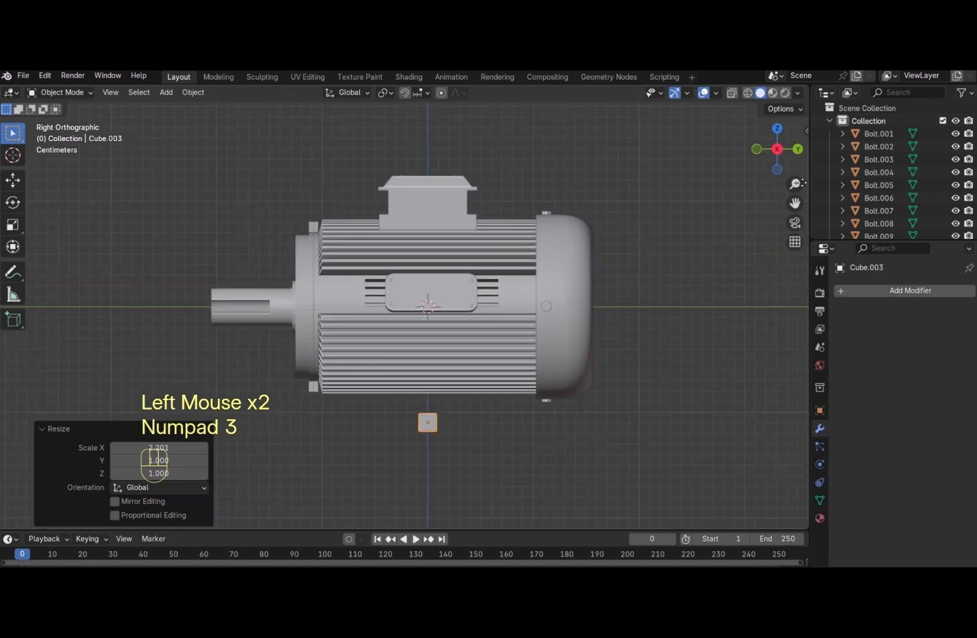
key("s")
key("y")
key("s")
key("y")
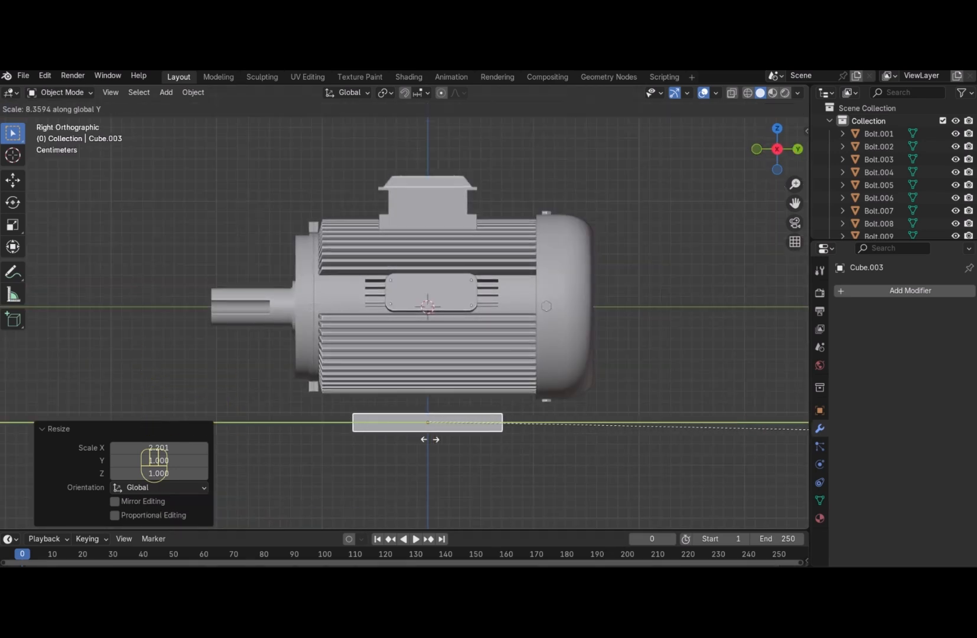
left_click(459, 443)
Move the block up about 0.0175 m along Z and about -0.0224 m along X beneath the motor
key("g")
key("z")
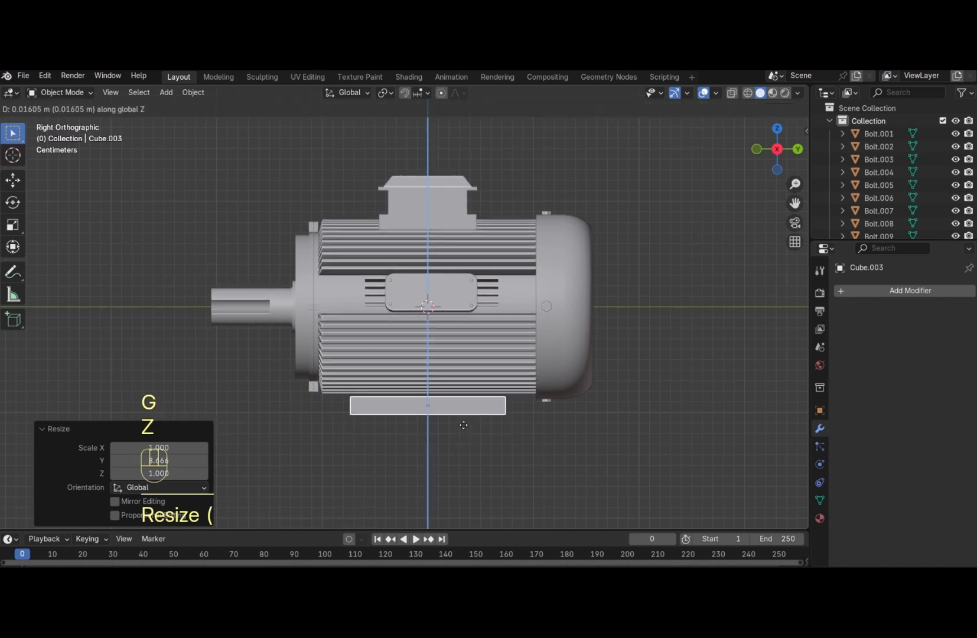
left_click(464, 423)
key("KP_1")
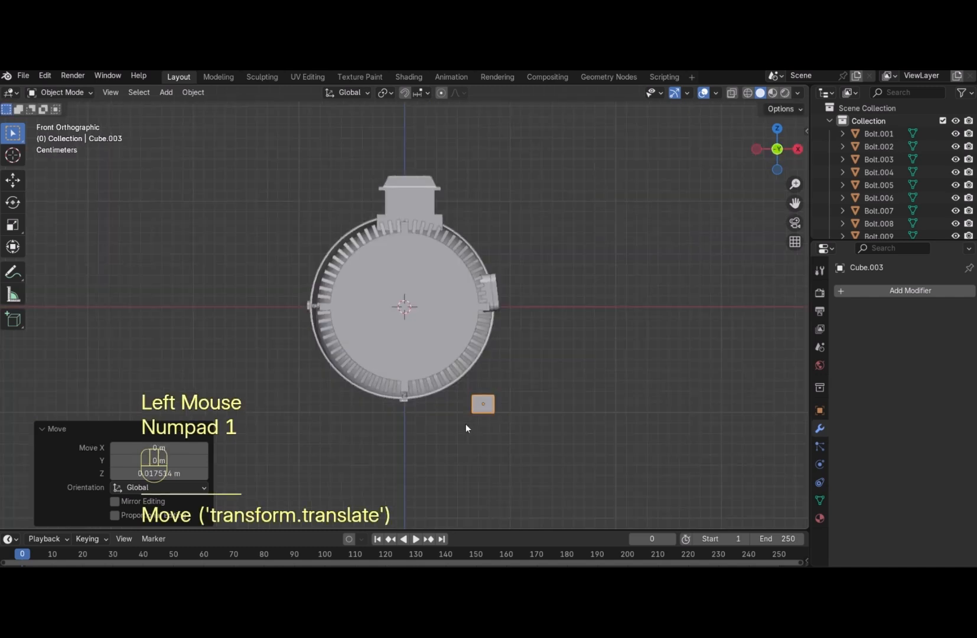
key("g")
key("x")
left_click(549, 407)
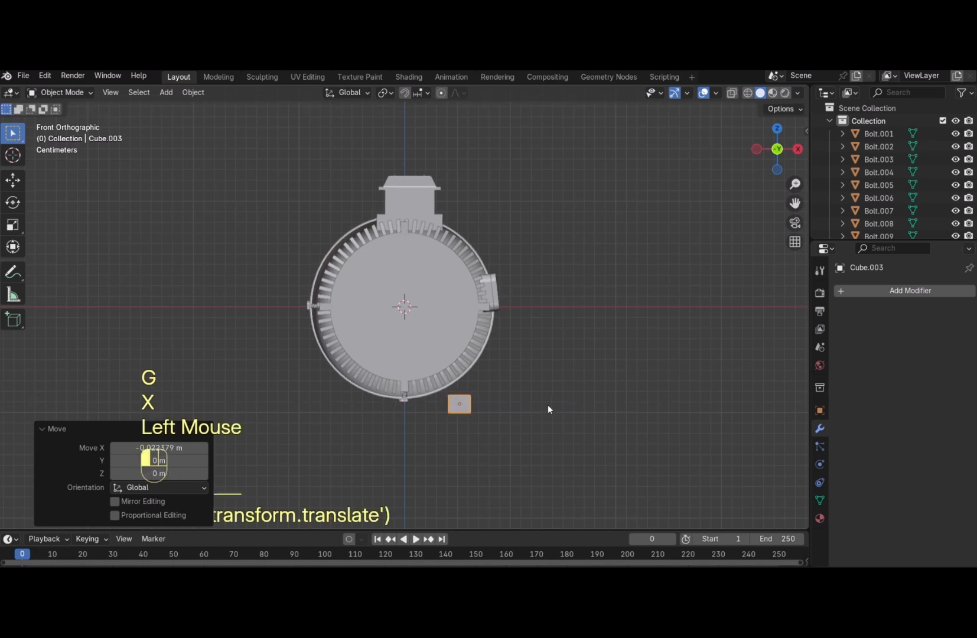
Flatten the foot block to about 0.585 along Z and widen it by about 1.88 along X
key("s")
key("z")
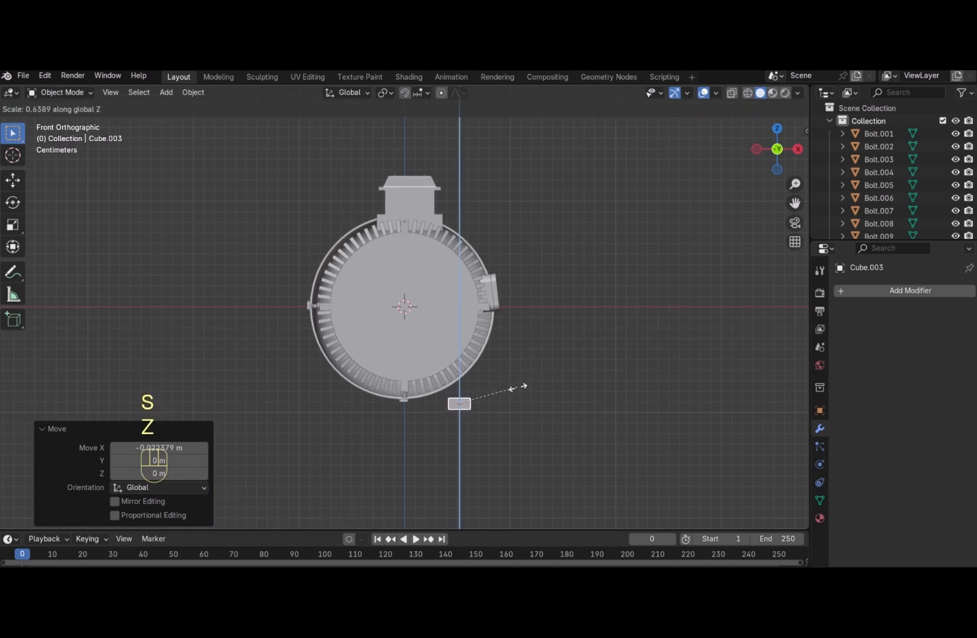
left_click(513, 387)
left_click_drag(777, 150, 606, 424)
key("KP_1")
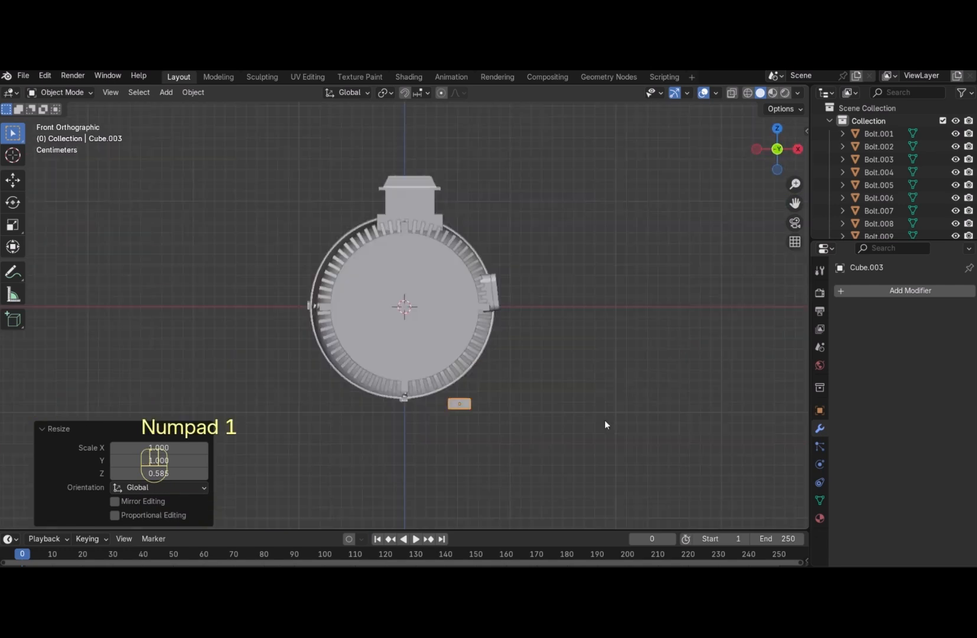
key("s")
key("x")
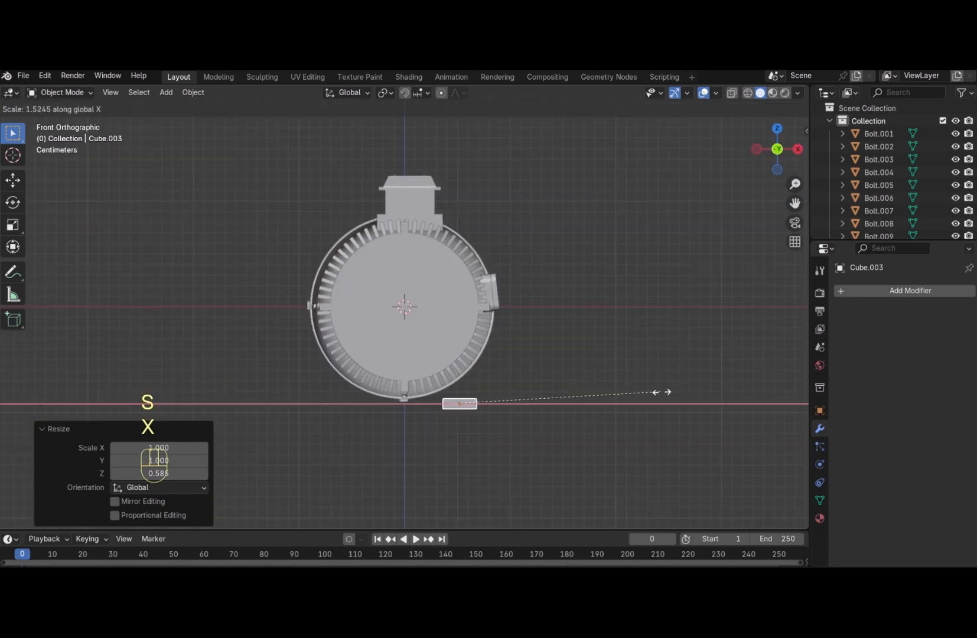
left_click(709, 396)
Cut a lengthwise edge loop into the foot block, slid toward its inner side with a factor of about -0.285
left_click_drag(777, 149, 610, 353)
scroll(610, 352, "up", 2)
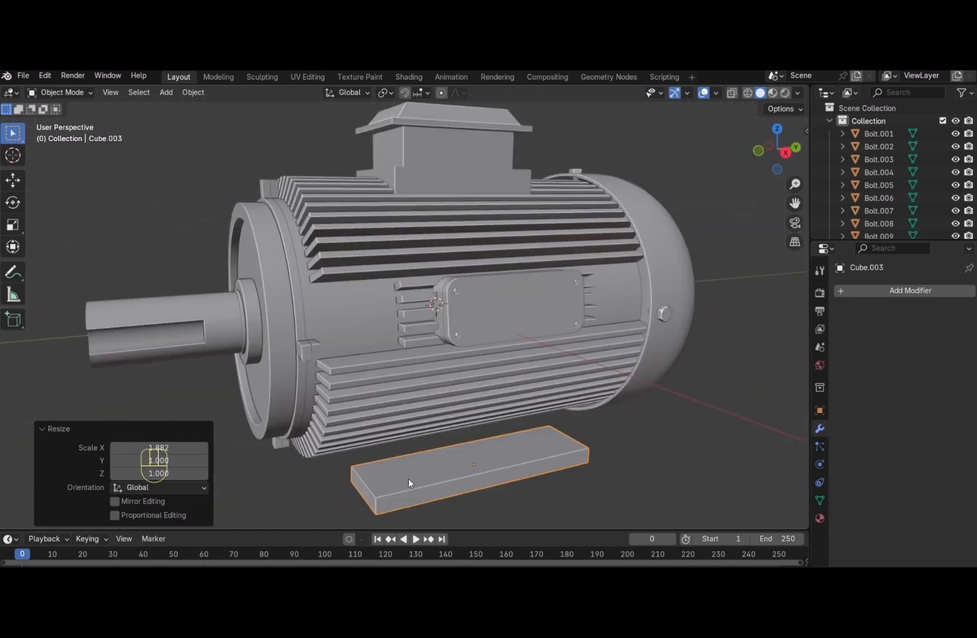
key("Tab")
key("ctrl+r")
left_click(362, 493)
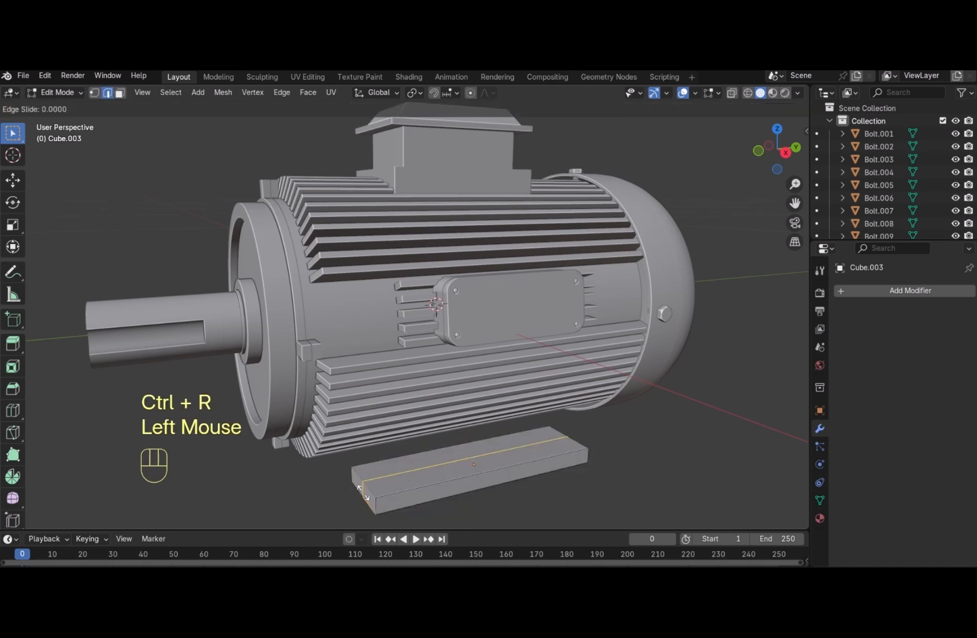
left_click(358, 483)
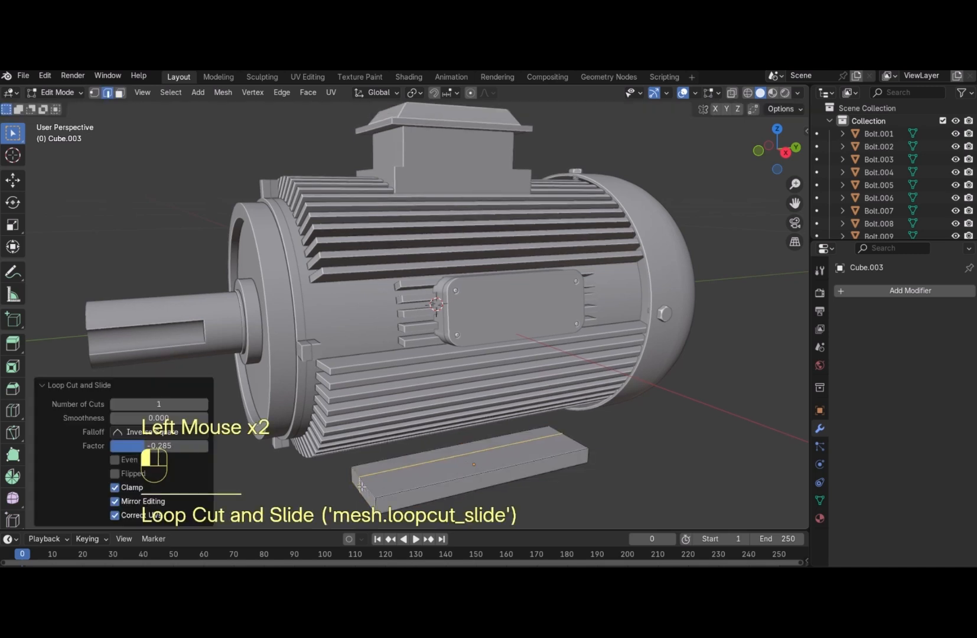
Extrude the narrow inner top face of the foot block up about 0.022 m into the motor's cooling fins
key("3")
left_click(419, 457)
key("e")
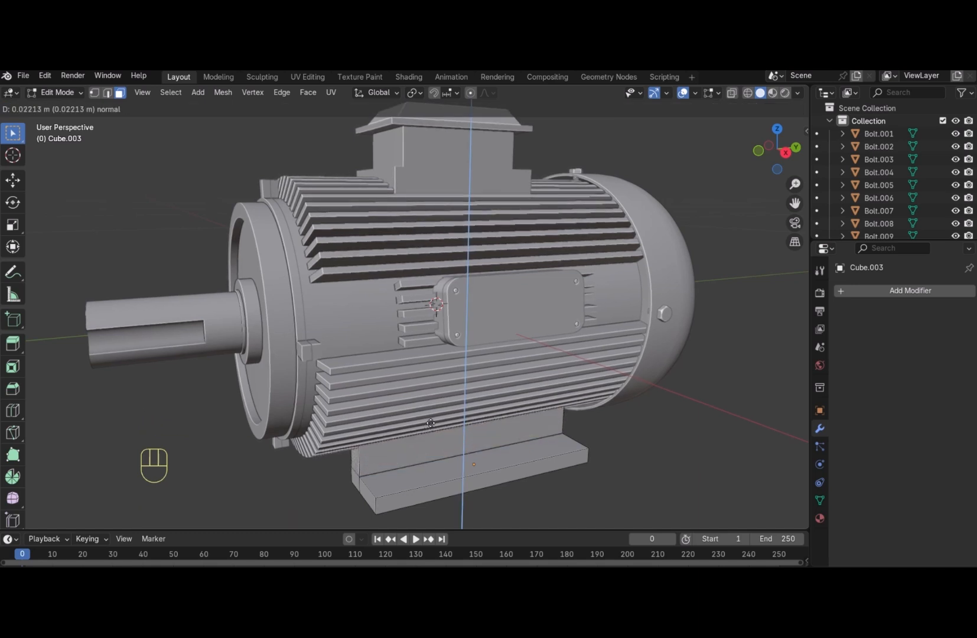
left_click(432, 422)
double_click(406, 464)
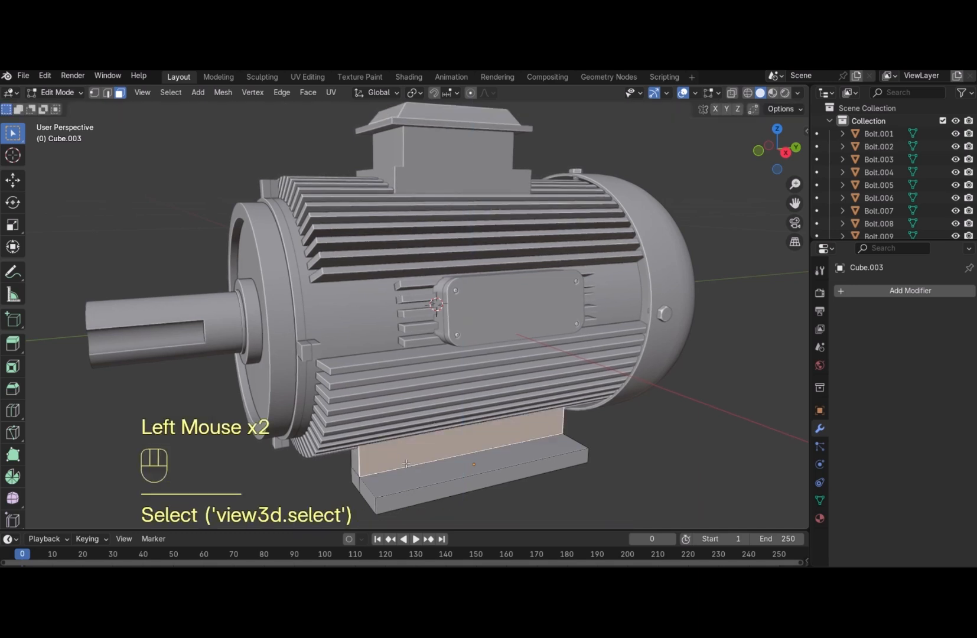
key("2")
left_click(408, 465)
key("ctrl+b")
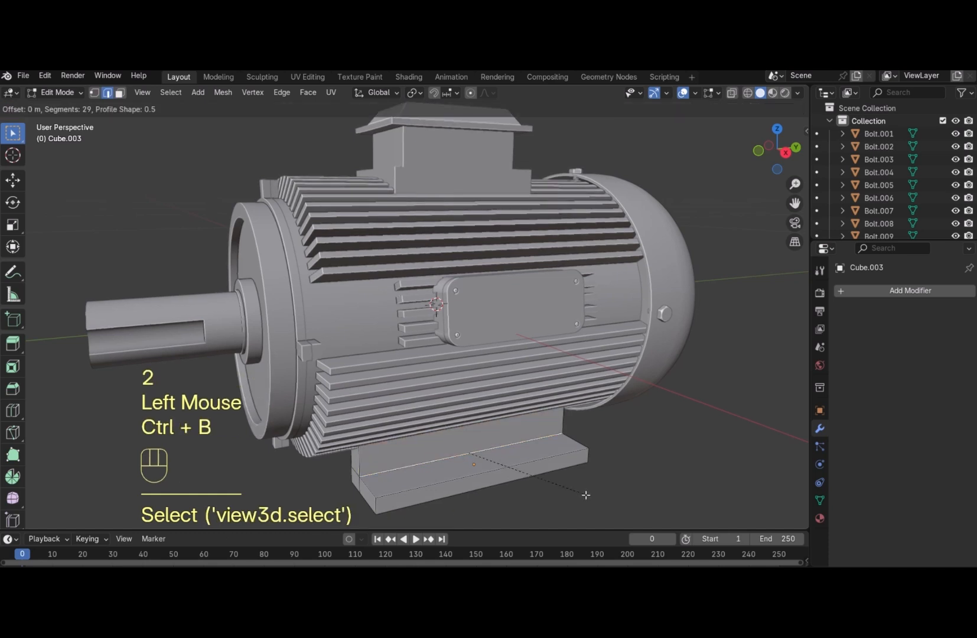
right_click(604, 503)
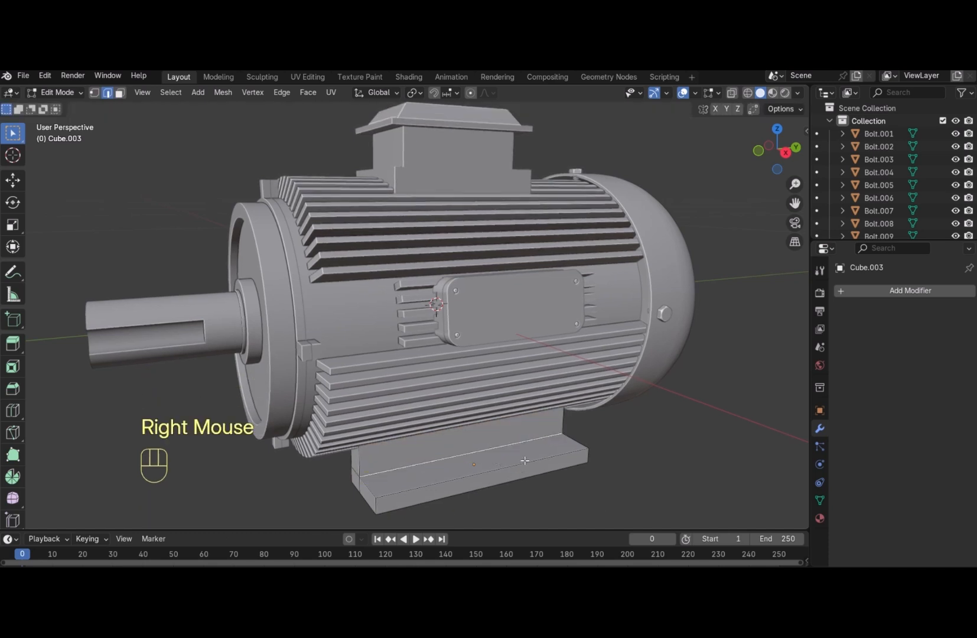
Dissolve the leftover horizontal edges on the front and rear end faces of the motor foot
left_click_drag(777, 149, 671, 291)
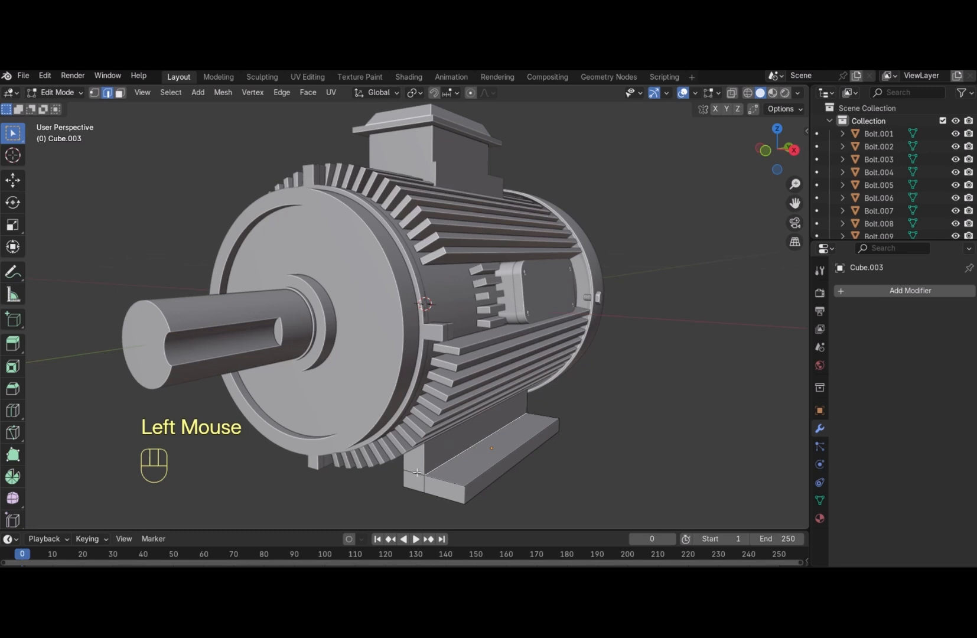
left_click(417, 473)
key("x")
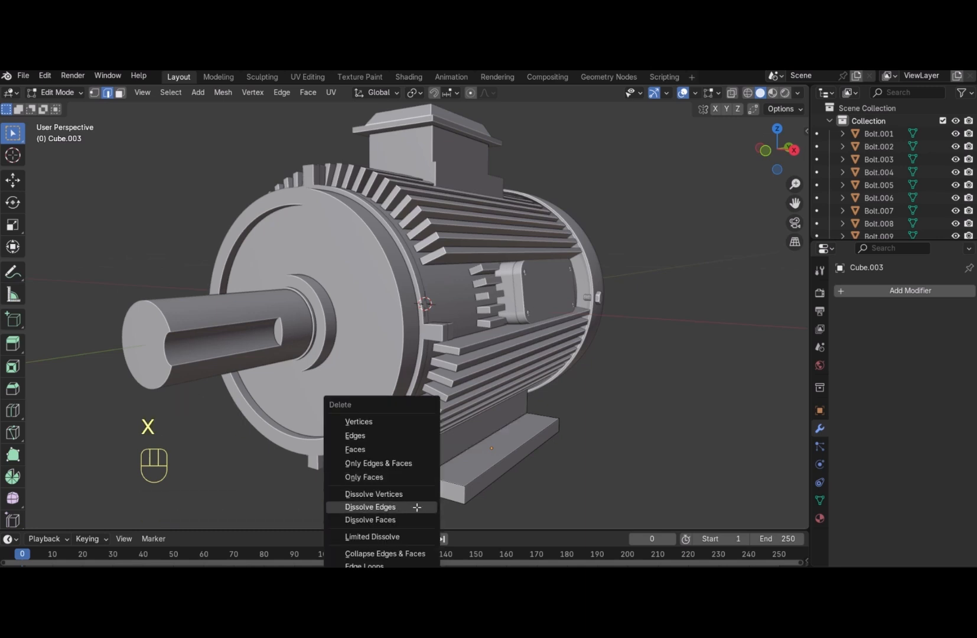
left_click(408, 507)
left_click_drag(775, 148, 756, 160)
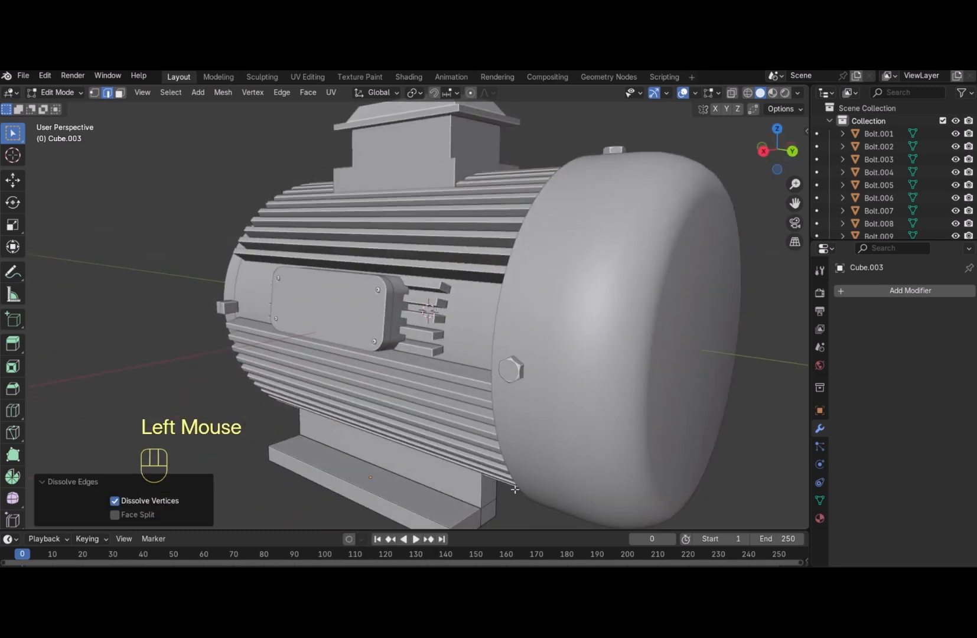
left_click(490, 507)
key("x")
left_click(489, 505)
Round the foot's inner corner edge with a multi-segment bevel, offset about 1.09 m, and return to Object Mode with the foot deselected
left_click(462, 501)
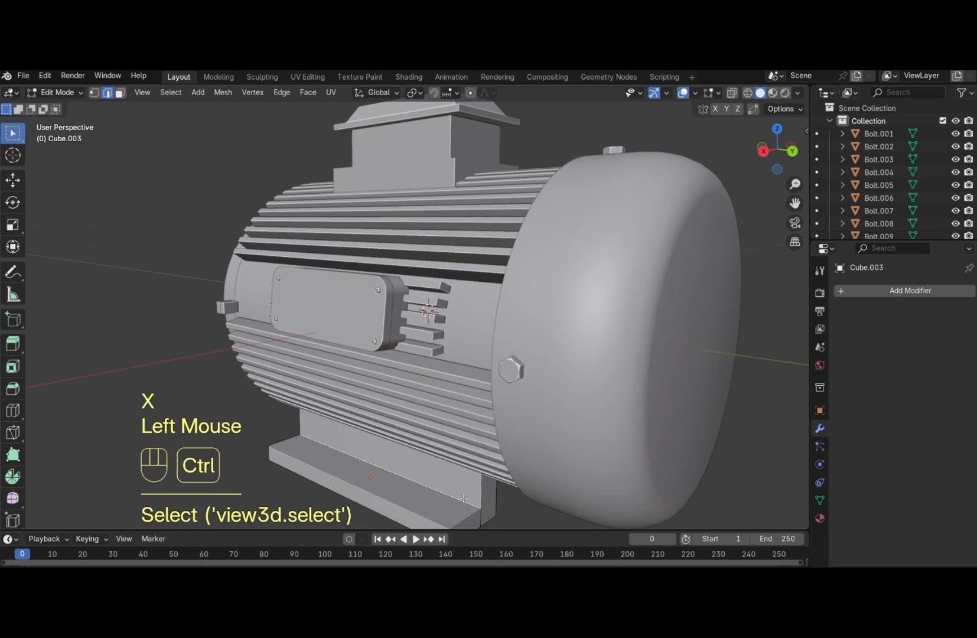
key("ctrl+b")
scroll(514, 502, "down", 1)
scroll(514, 502, "up", 1)
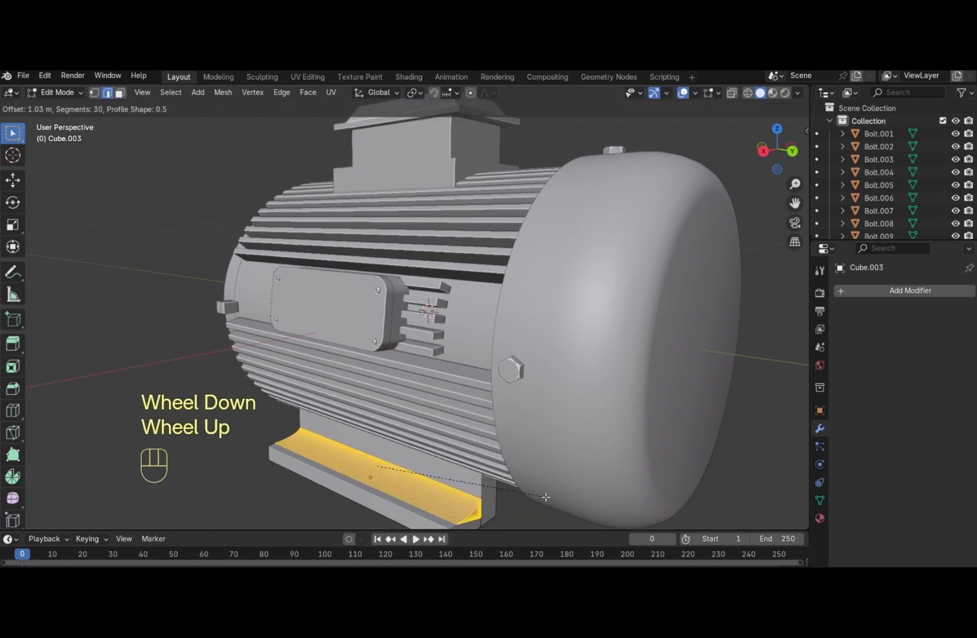
scroll(526, 501, "down", 6)
scroll(540, 499, "up", 1)
scroll(544, 498, "down", 1)
scroll(546, 497, "up", 1)
scroll(546, 497, "down", 5)
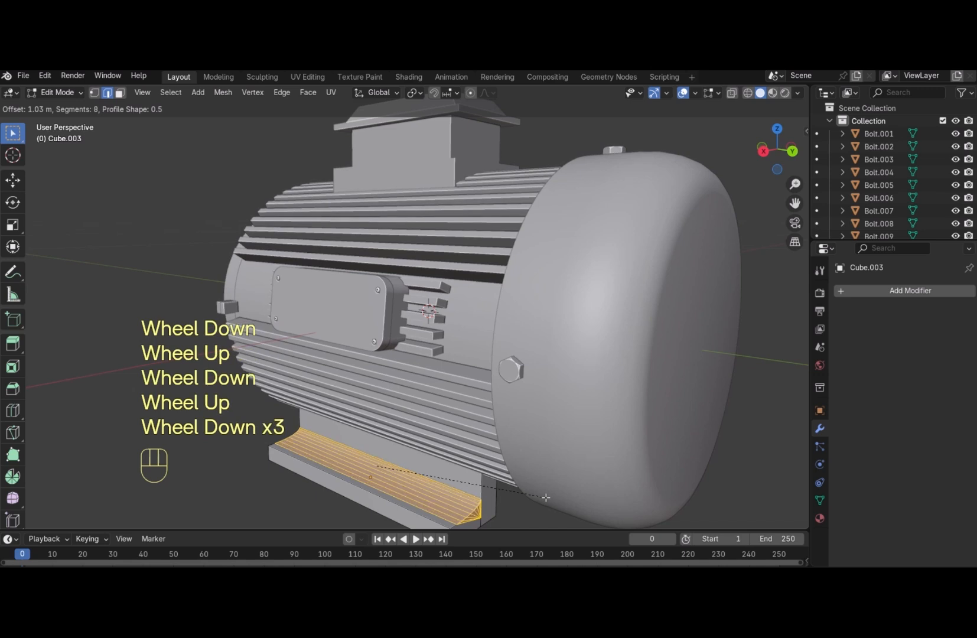
scroll(538, 512, "up", 10)
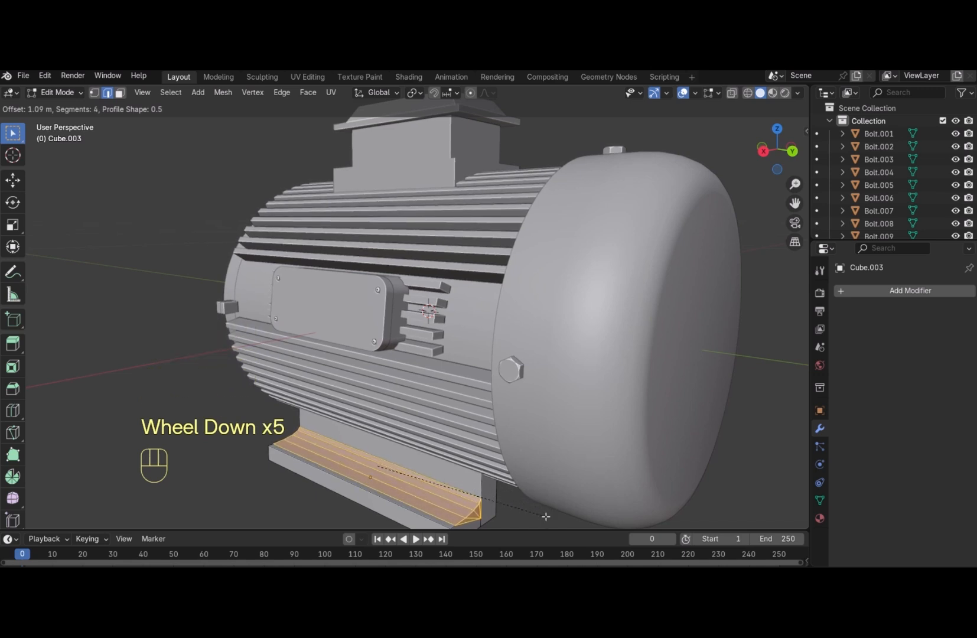
left_click(546, 516)
left_click(547, 515)
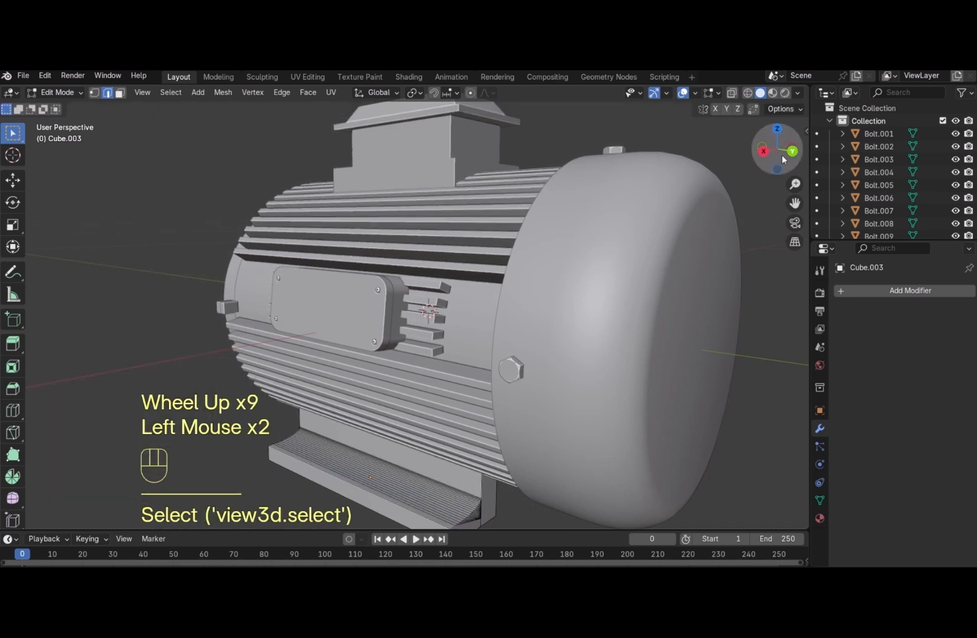
left_click_drag(776, 149, 754, 152)
key("Tab")
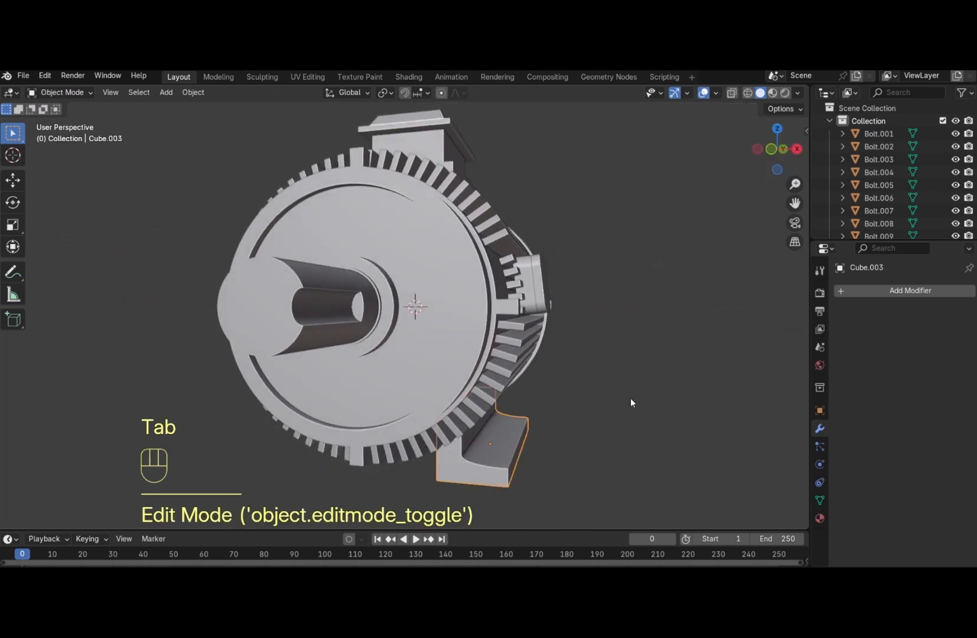
left_click(611, 399)
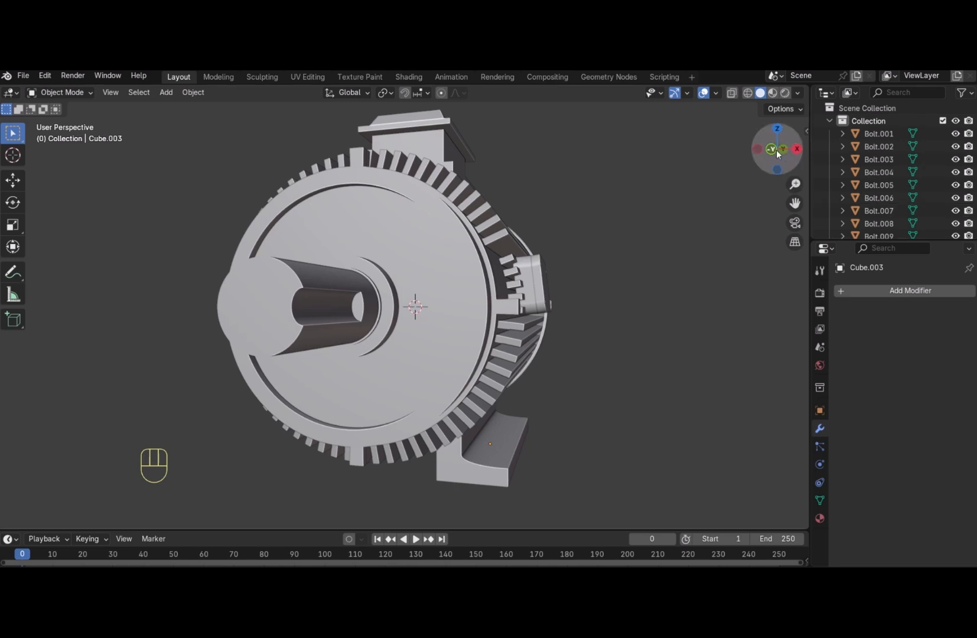
left_click_drag(776, 147, 719, 260)
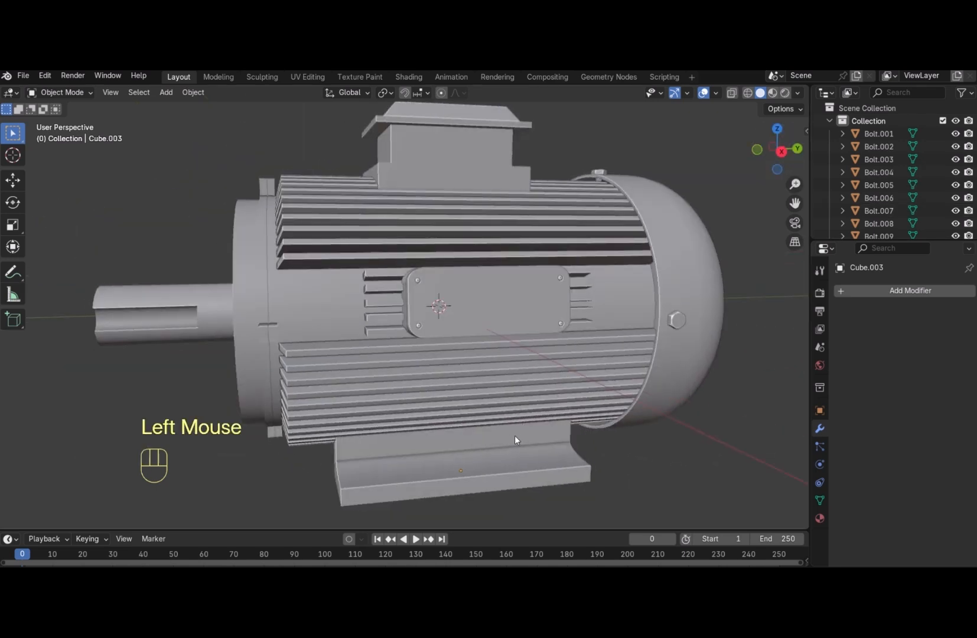
Add a 128-vertex cylinder at the origin, scale it to about 0.18, and shade it auto smooth
key("shift+a")
mouse_move(503, 332)
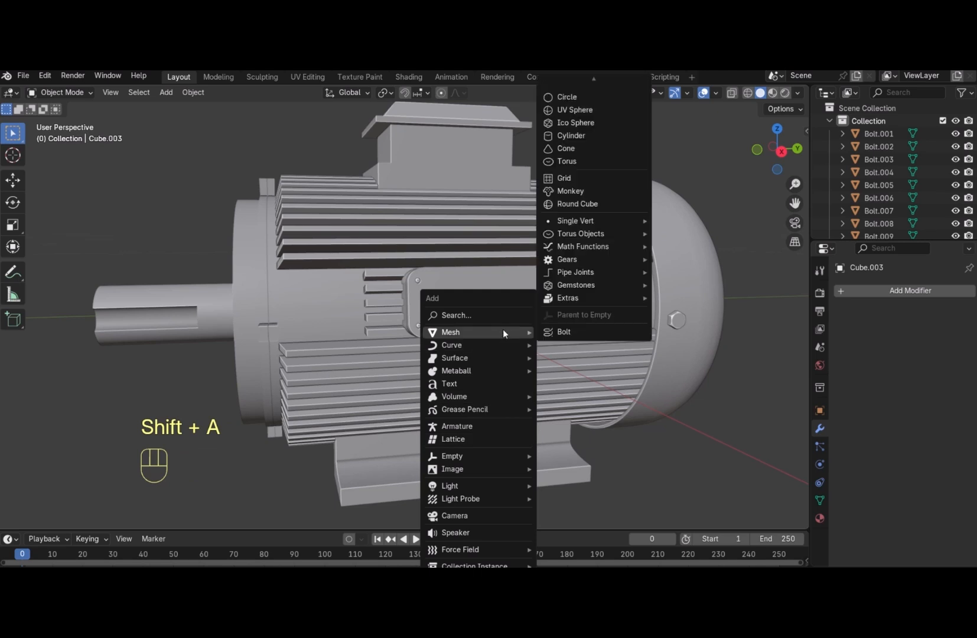
left_click(591, 136)
key("s")
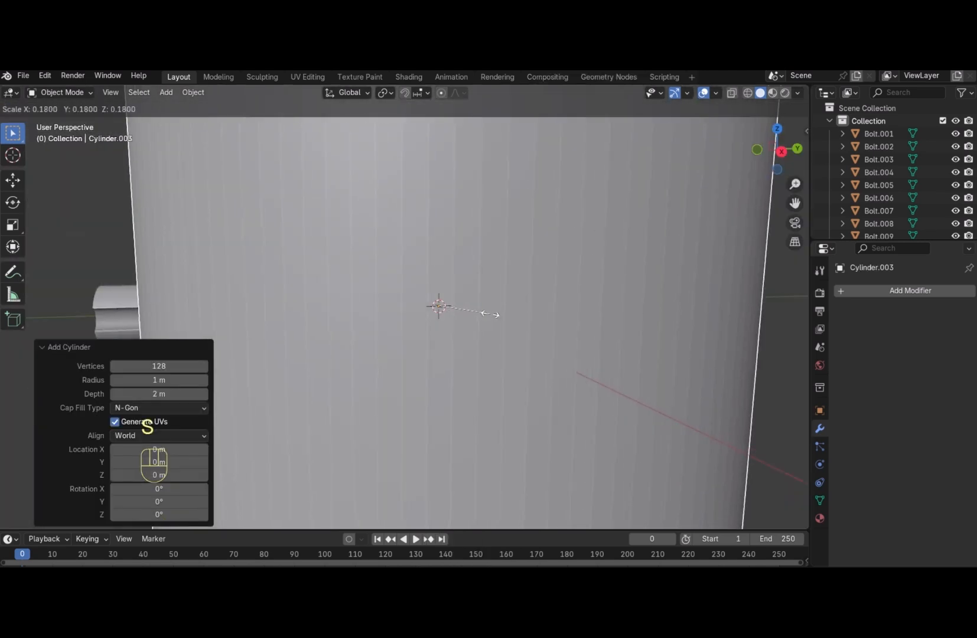
left_click(491, 314)
right_click(490, 314)
left_click(472, 325)
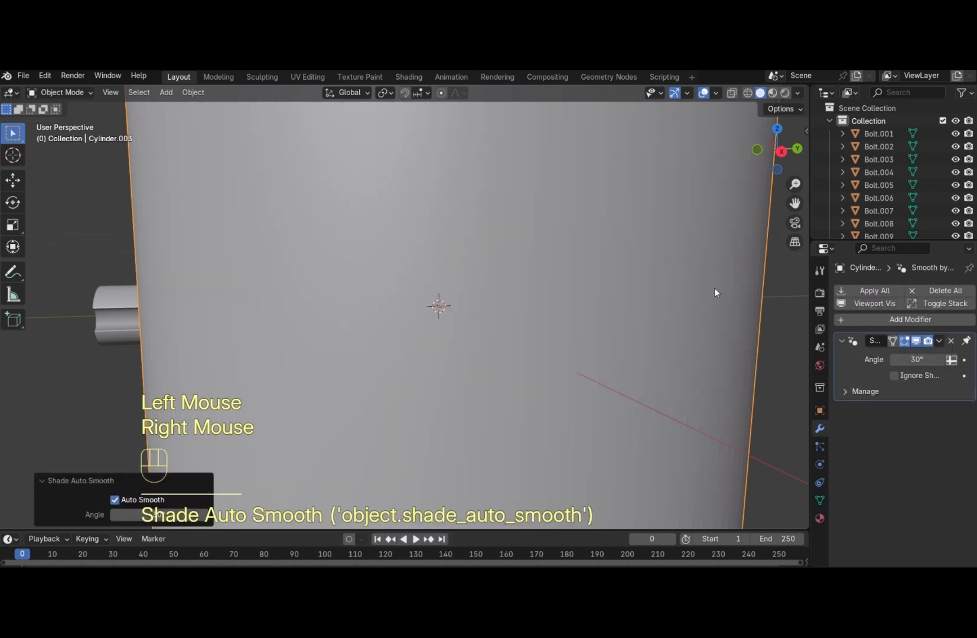
Scale the new cylinder down to about 0.07 and stretch it along Z by a factor of about 4.64
key("s")
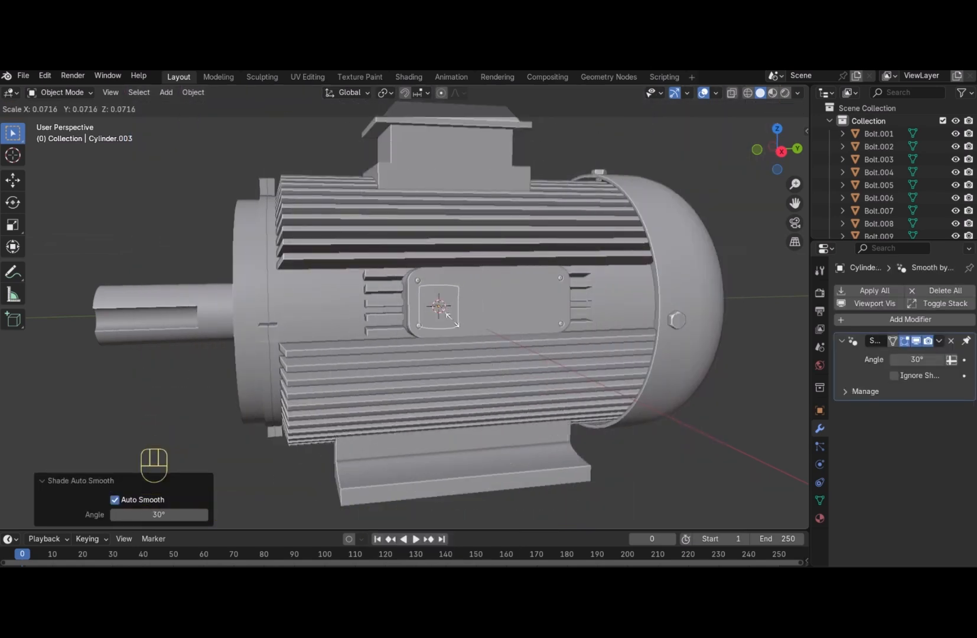
left_click(450, 318)
key("s")
key("z")
left_click(480, 355)
Move the cylinder about 0.143 m along X, out beside the motor, and shrink it to a thin rod
key("g")
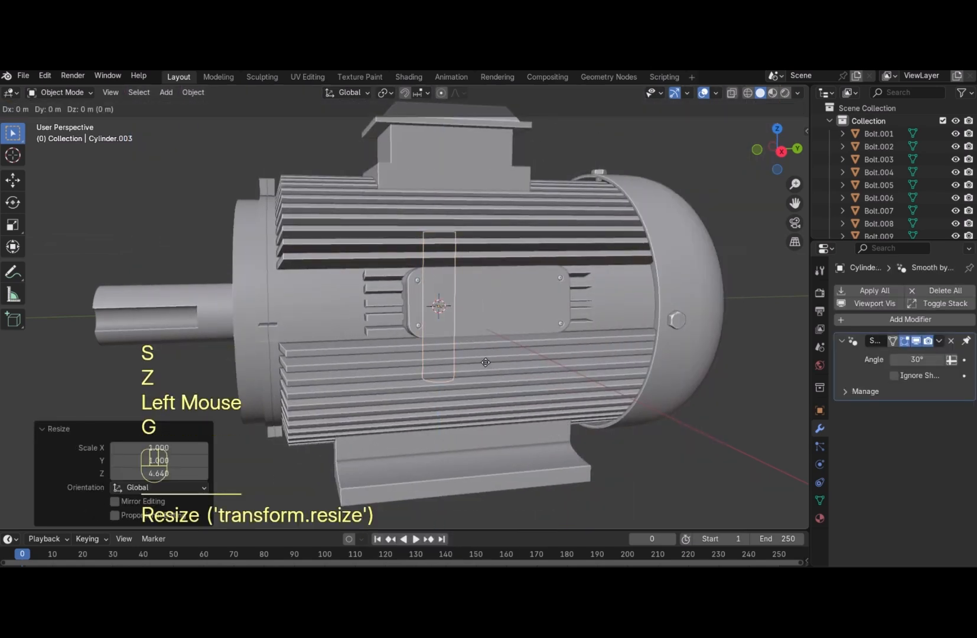
key("x")
left_click(609, 387)
key("s")
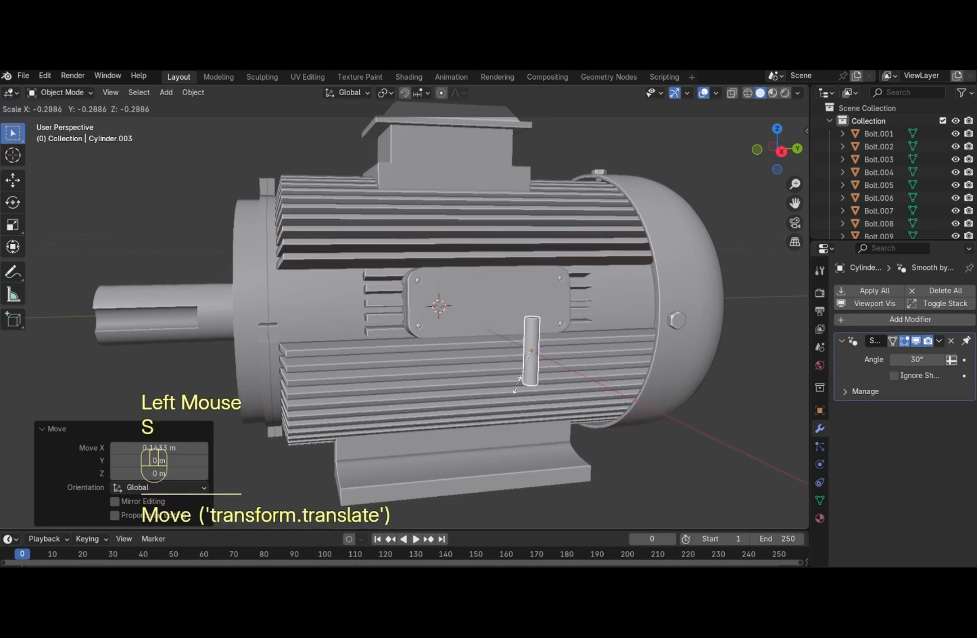
left_click(549, 366)
Isolate the rod and the motor foot in local view and move the rod about -0.087 m along X, over the foot
left_click(547, 461, "shift")
key("slash")
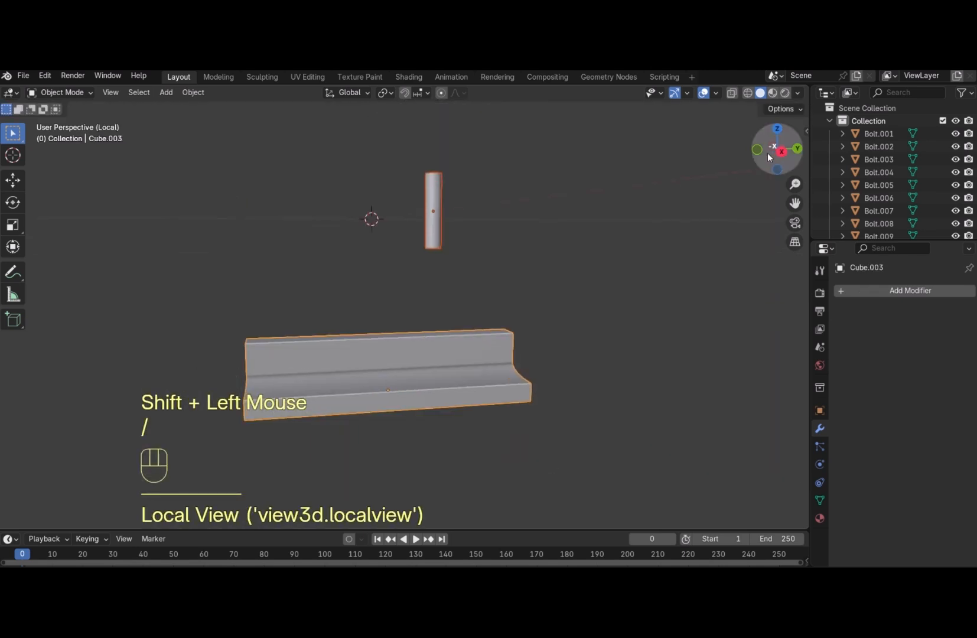
left_click_drag(768, 152, 766, 162)
left_click(522, 221)
key("KP_7")
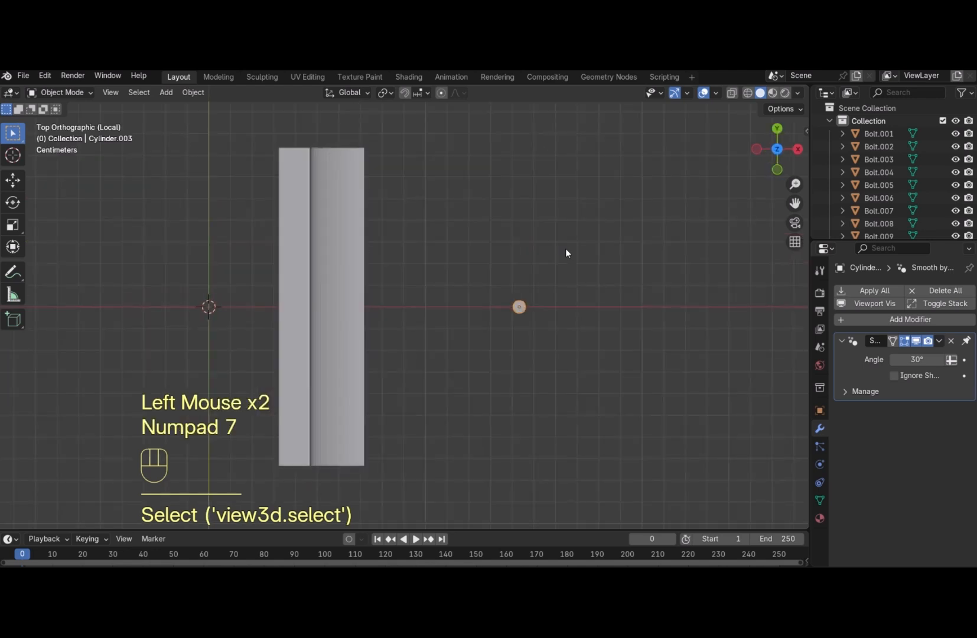
key("g")
key("x")
left_click(350, 180)
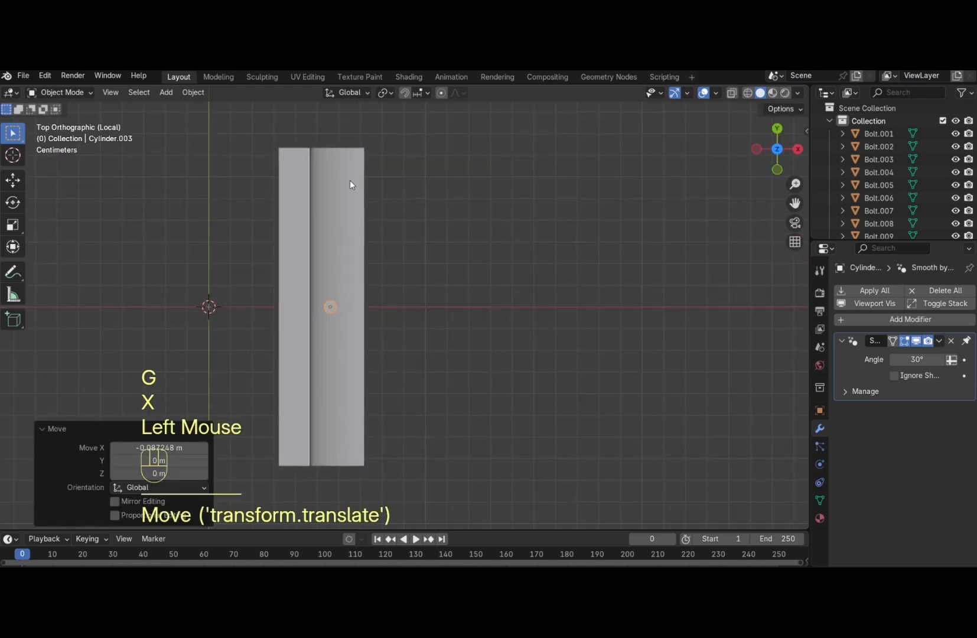
Shade the motor foot auto smooth
left_click(350, 180)
right_click(350, 180)
left_click(349, 182)
Scale the rod up by about 1.43 and move it about 0.006 m along X over the foot's flange
left_click(330, 311)
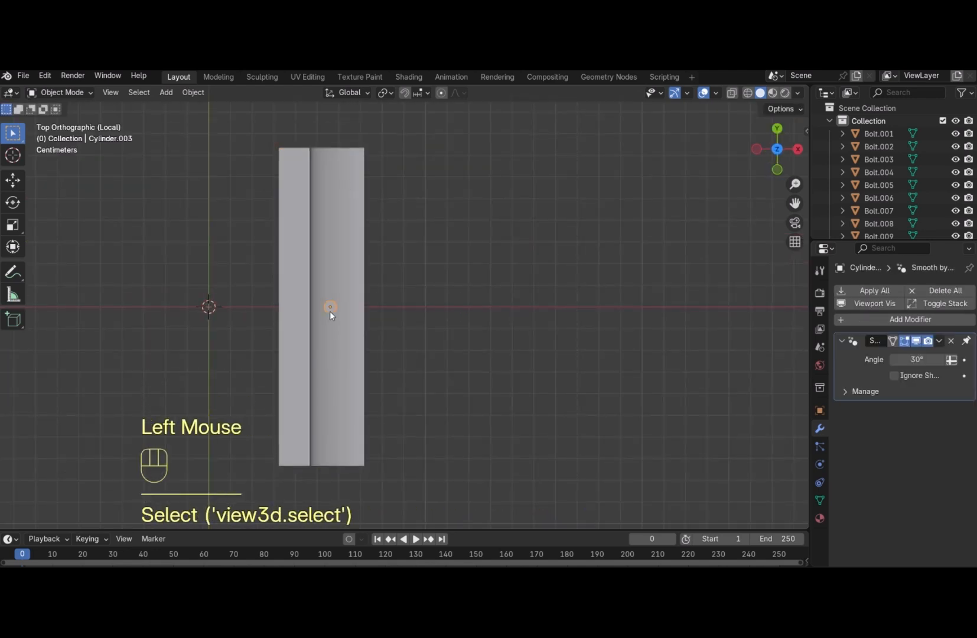
key("s")
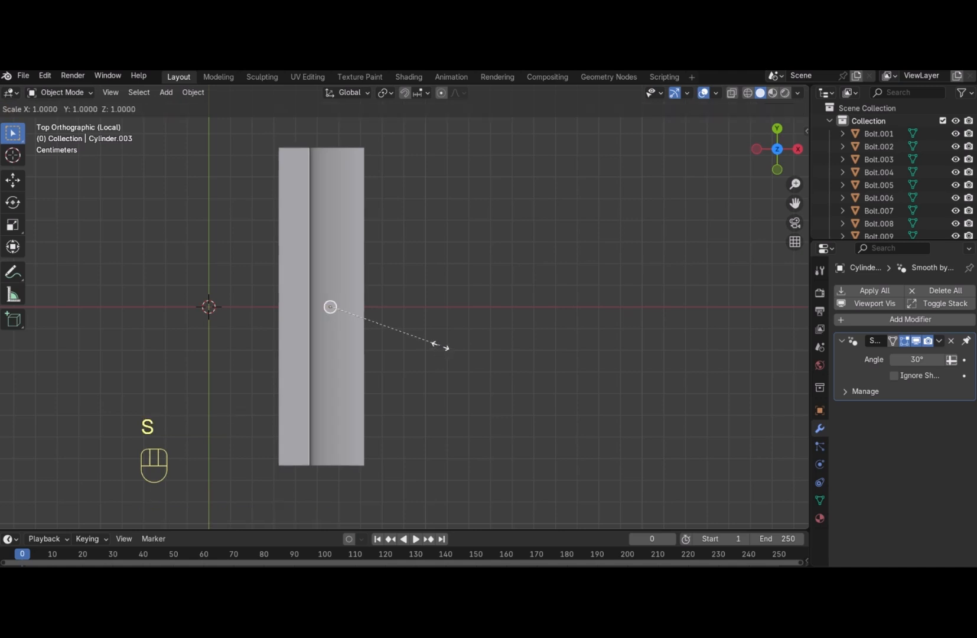
left_click(484, 370)
key("g")
key("x")
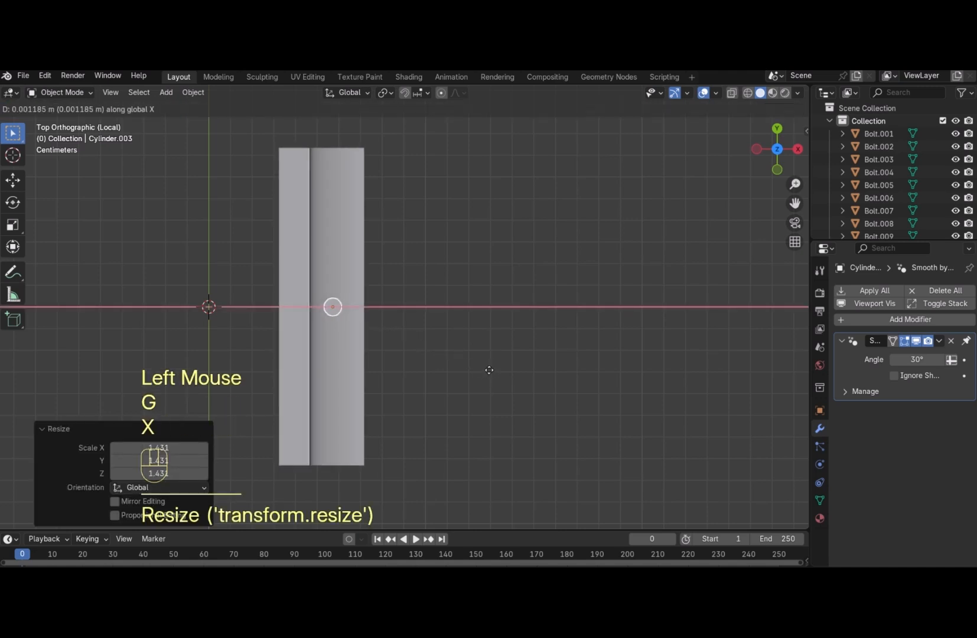
left_click(497, 371)
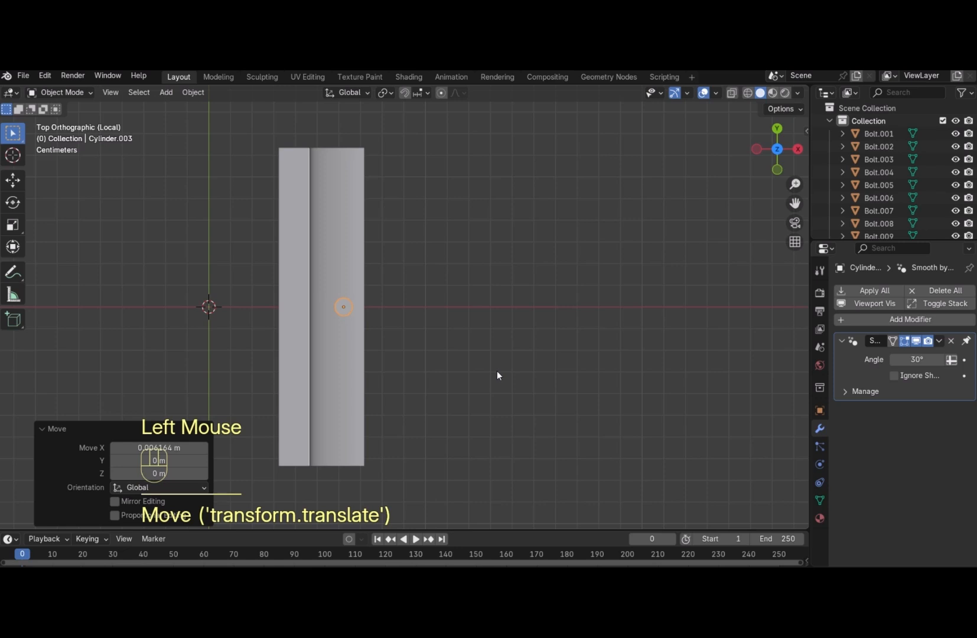
Move the rod about 0.054 m along Y near one end of the foot and duplicate it about -0.11 m along Y
key("g")
key("y")
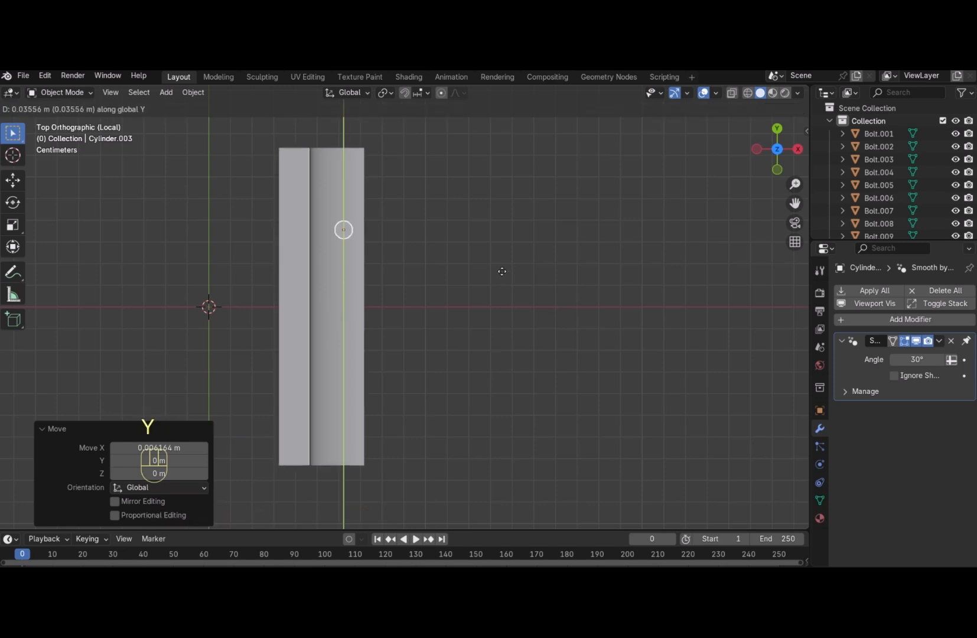
left_click(506, 258)
key("shift+d")
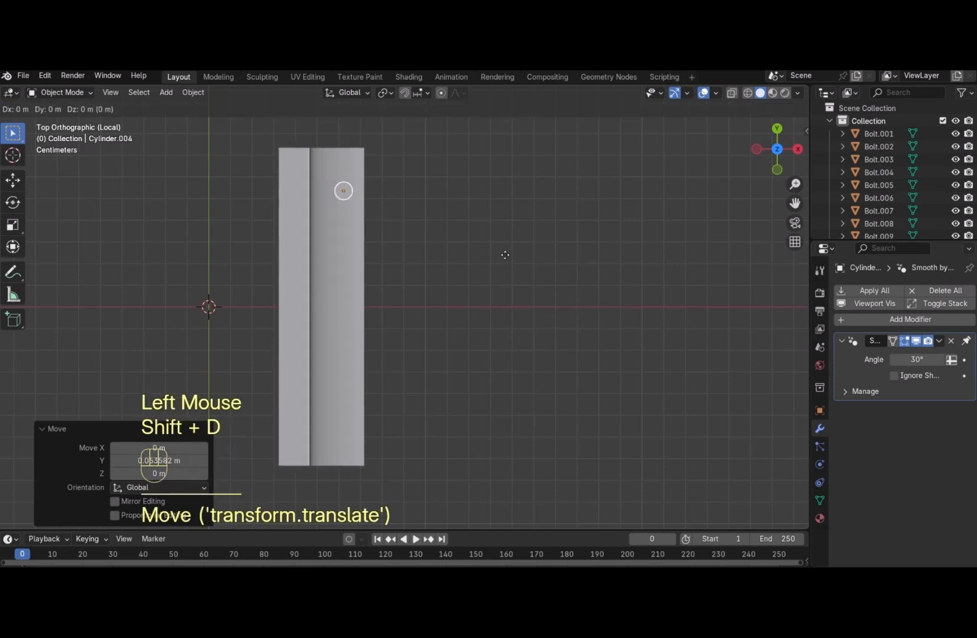
key("g")
key("y")
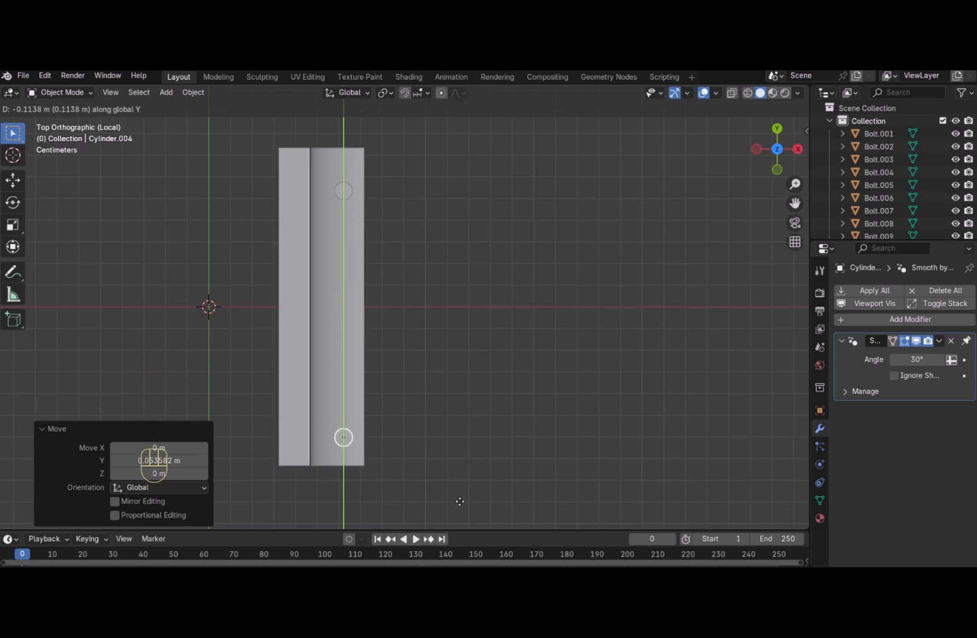
left_click(459, 494)
Lower both rods about 0.087 m along Z through the foot's flange and join them into one object
key("KP_1")
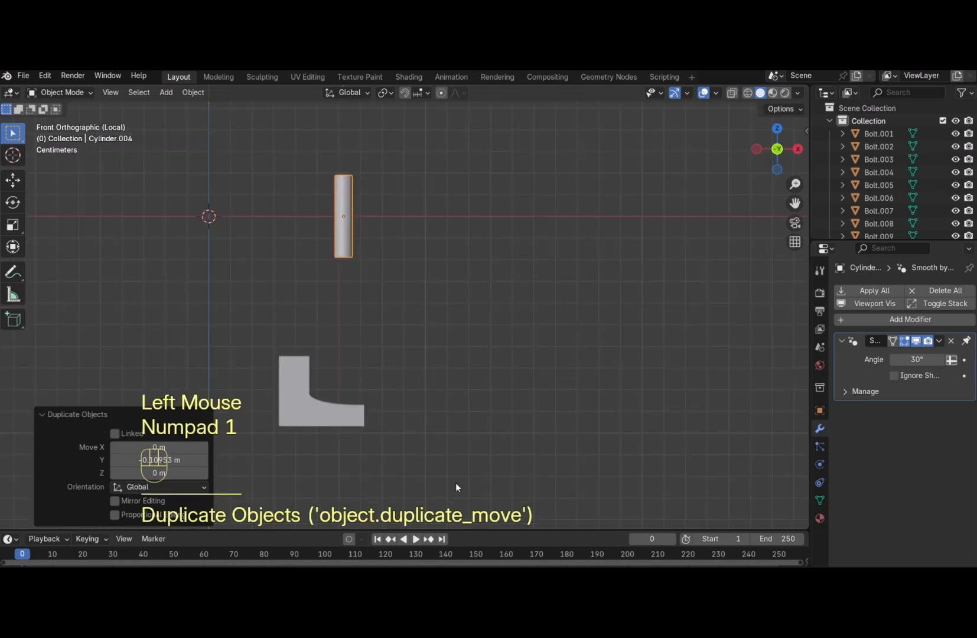
key("KP_3")
left_click(517, 212, "shift")
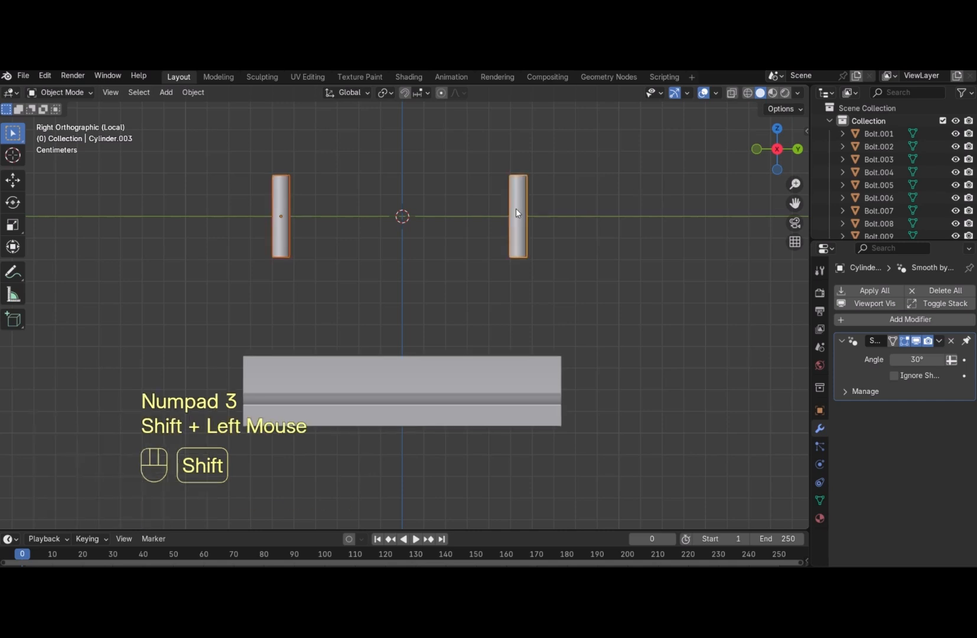
key("g")
key("z")
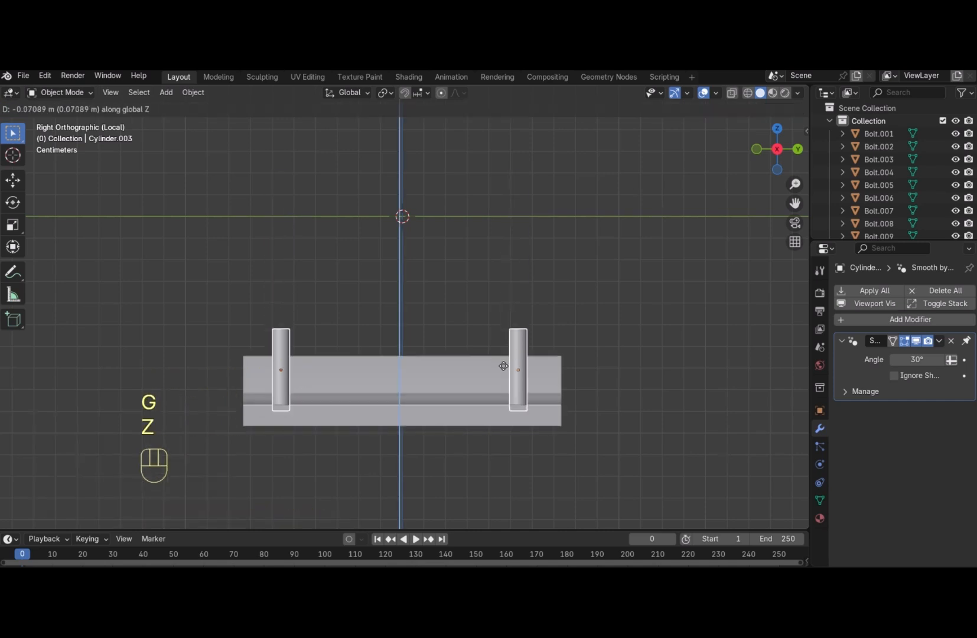
left_click(505, 397)
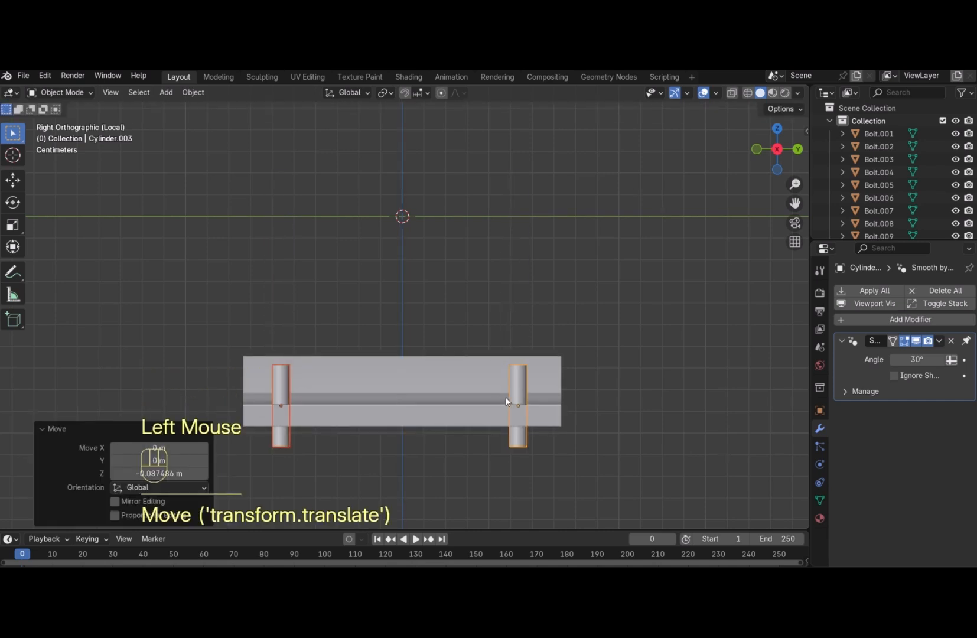
key("ctrl+j")
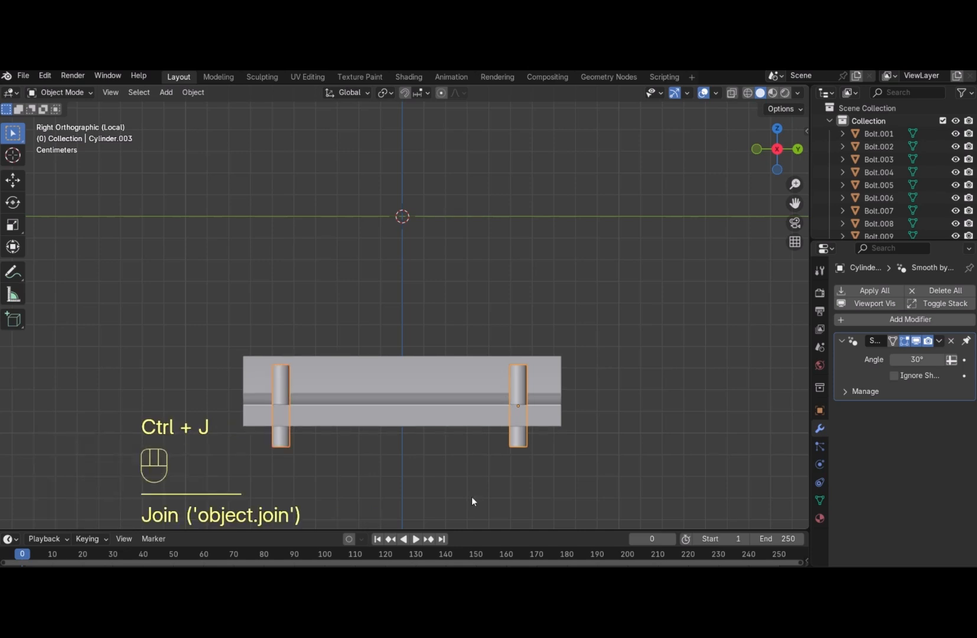
Add a Boolean Difference modifier to the foot with the joined rods as the cutting object
left_click(476, 375)
left_click(898, 319)
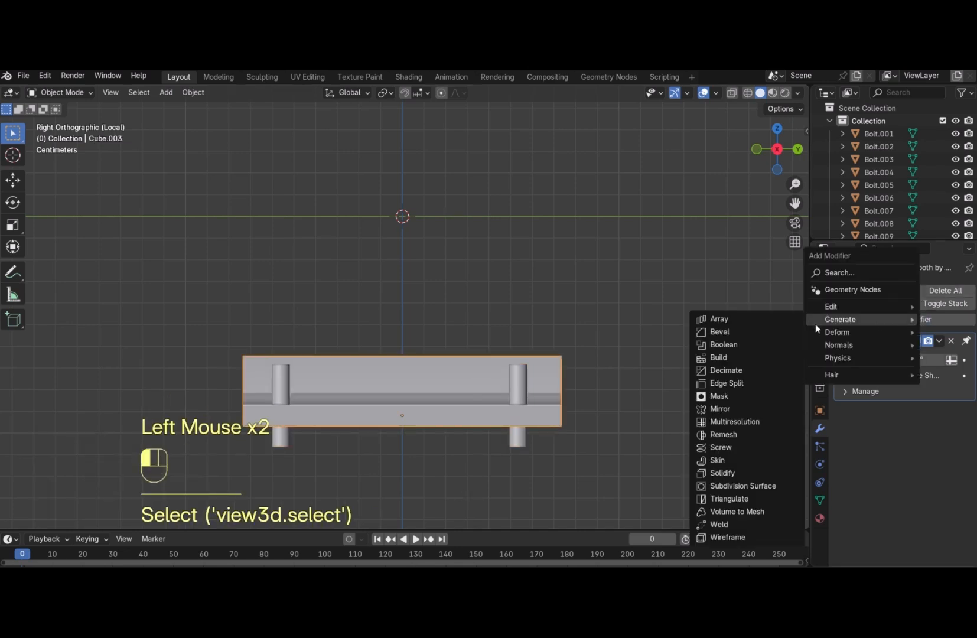
left_click(753, 342)
left_click(520, 384)
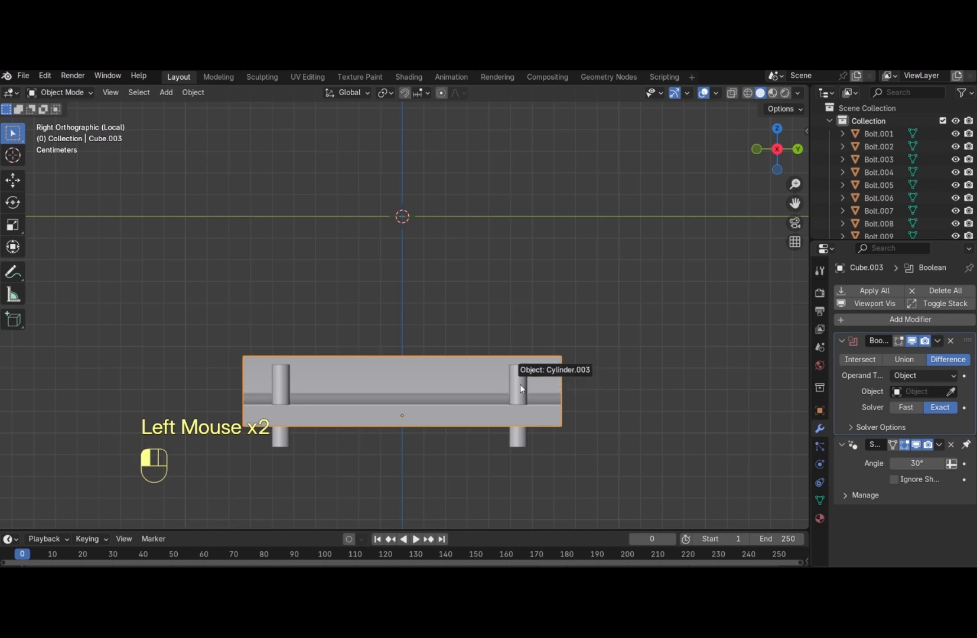
Hide the joined cutting rods and leave local view to bring back the whole motor
left_click(519, 387)
key("h")
left_click_drag(604, 341, 476, 355)
key("slash")
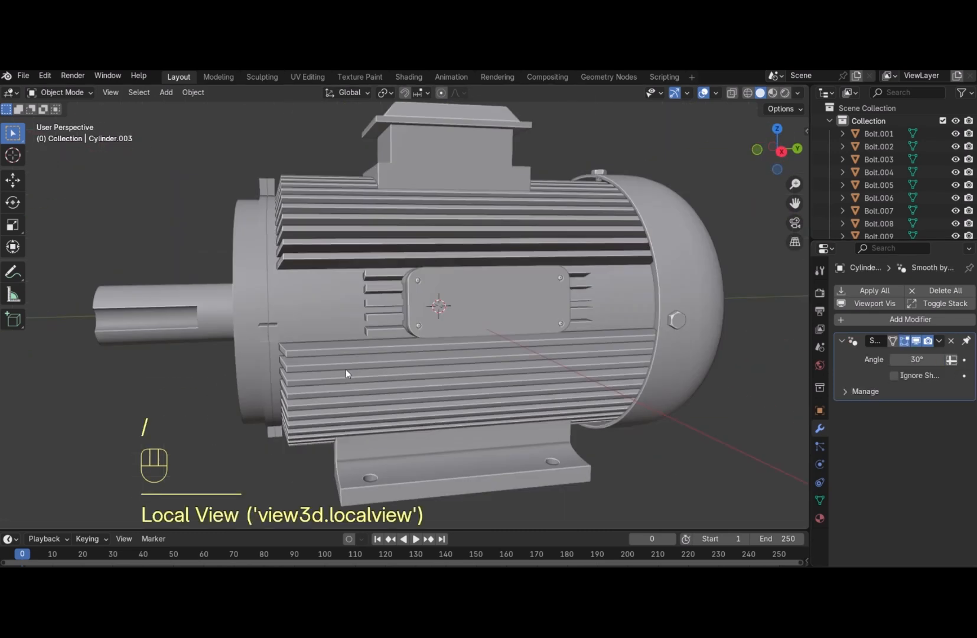
Apply the Boolean modifier on the motor foot to make the two bolt holes permanent
left_click_drag(778, 148, 759, 152)
left_click(519, 437)
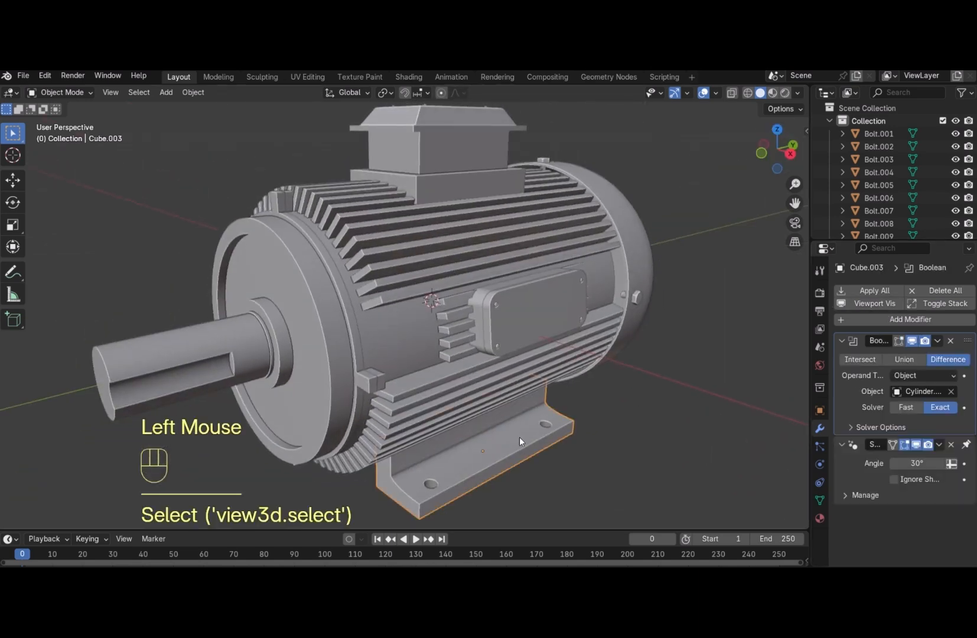
left_click(938, 341)
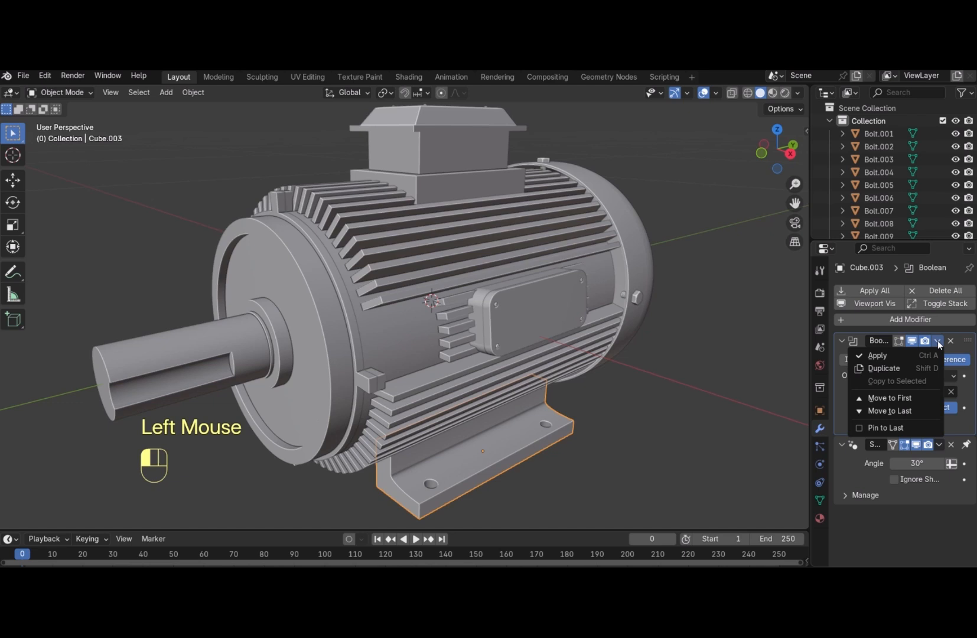
left_click(908, 357)
Unhide the joined cutting rods, Cylinder.003, and delete them
scroll(894, 200, "up", 1)
scroll(894, 200, "down", 6)
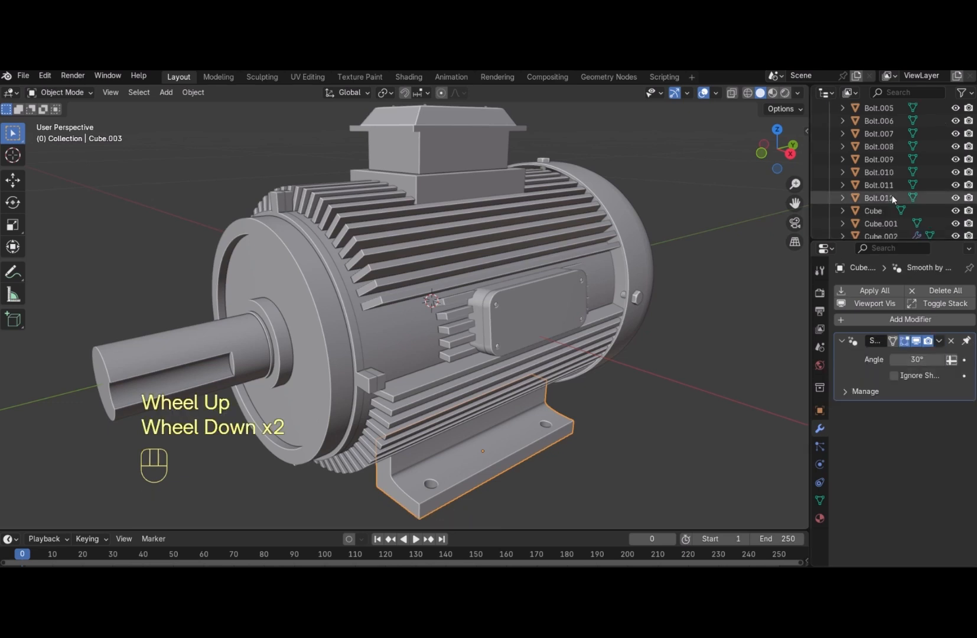
left_click(956, 227)
left_click(548, 410)
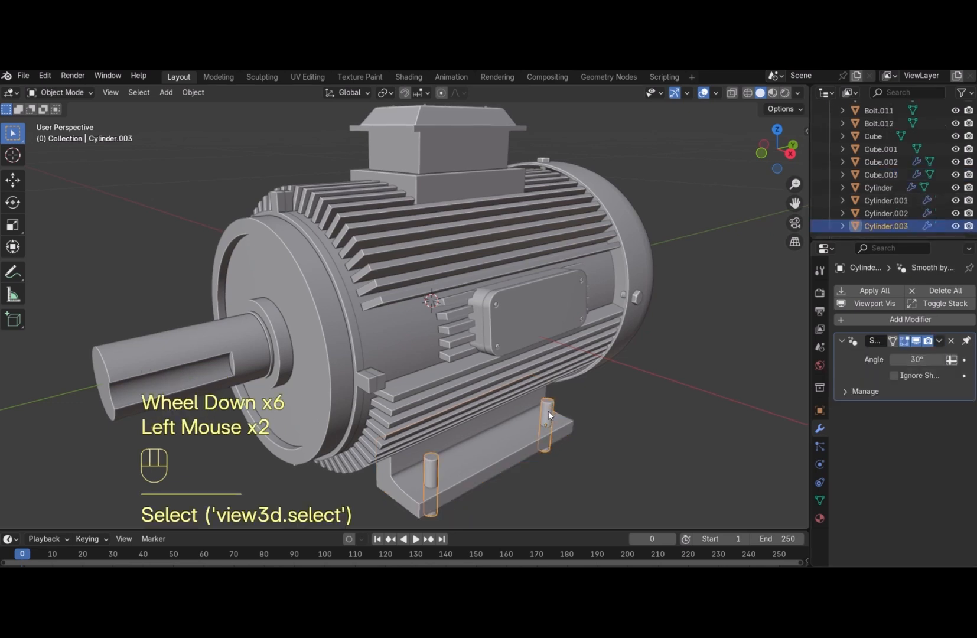
key("x")
Add a Mirror modifier to the foot on the X axis only, with Cylinder as the mirror object
left_click(508, 432)
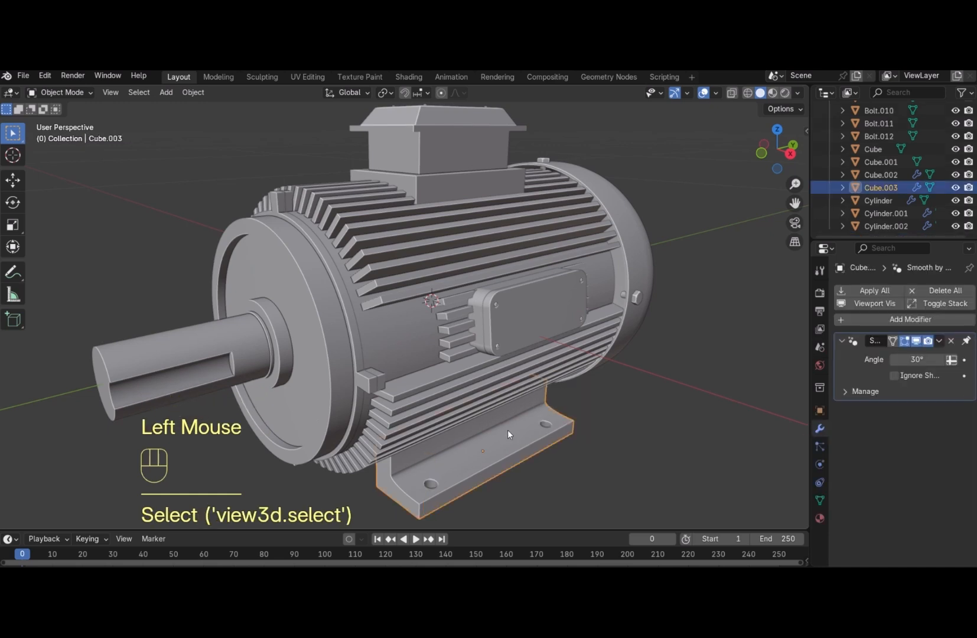
key("KP_1")
left_click(860, 320)
mouse_move(789, 306)
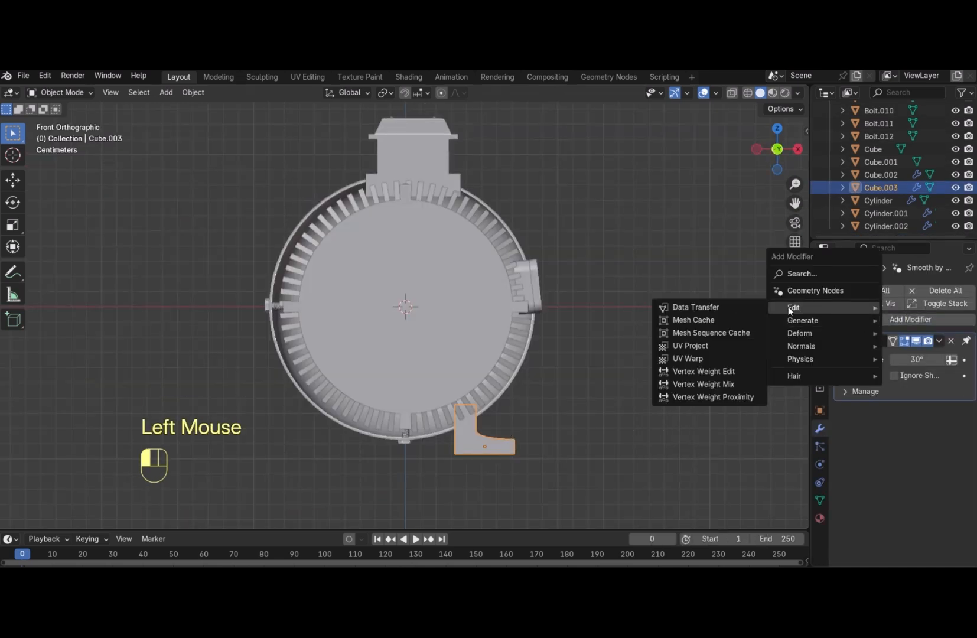
mouse_move(821, 323)
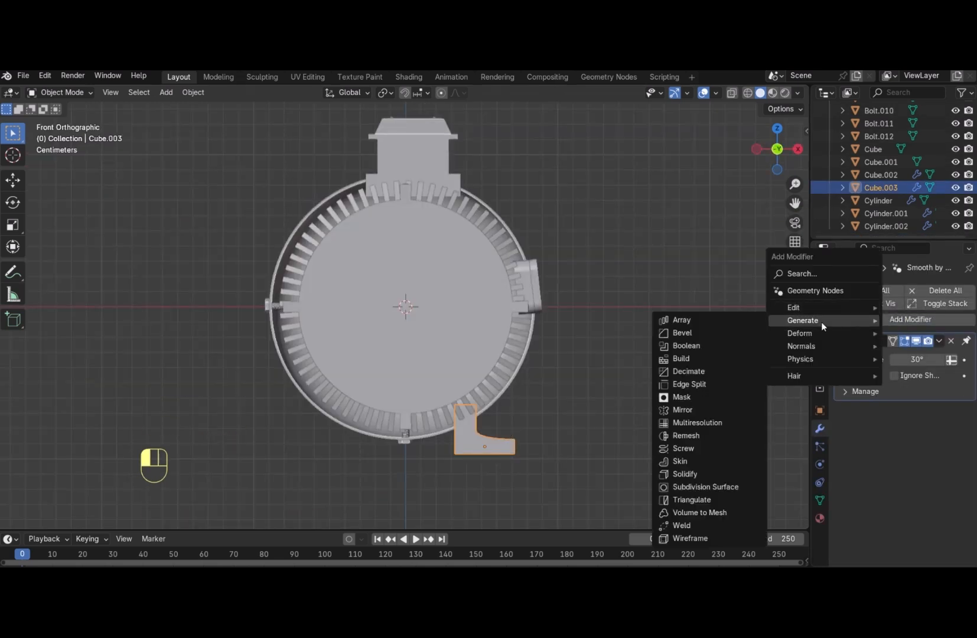
left_click(693, 410)
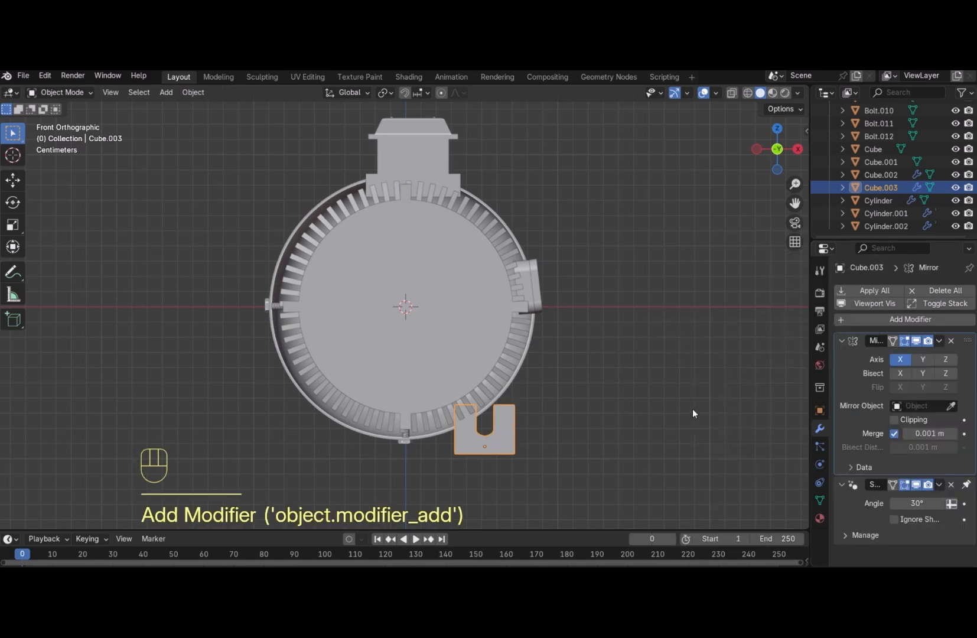
left_click(923, 359)
left_click(901, 362)
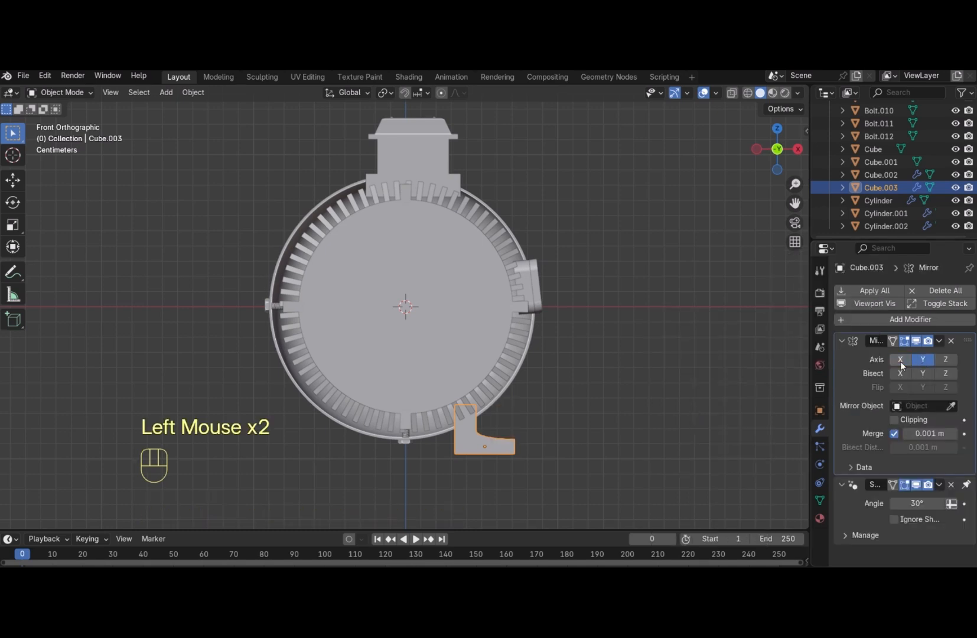
left_click(951, 406)
left_click(505, 381)
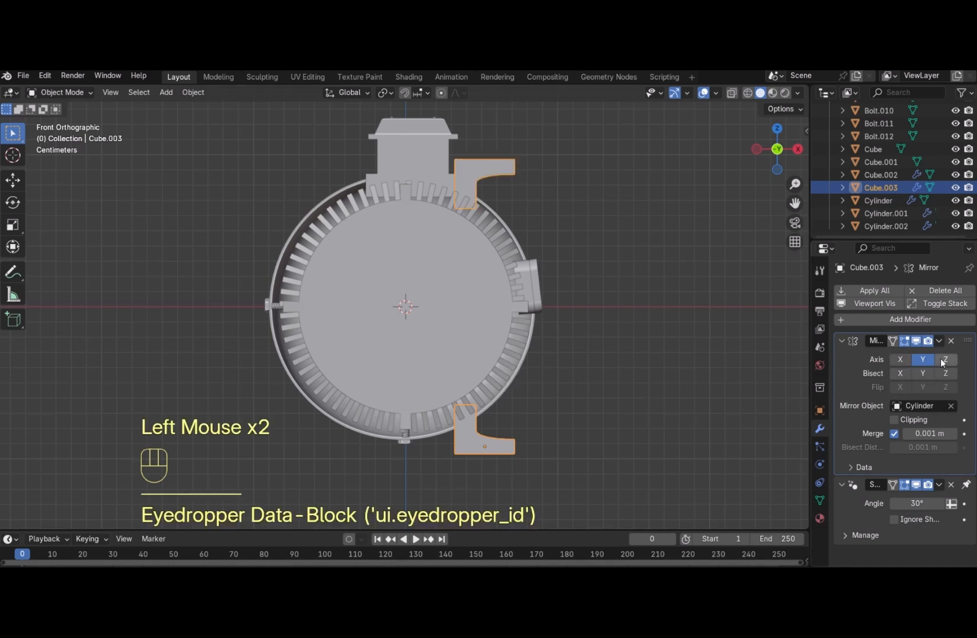
left_click(923, 361)
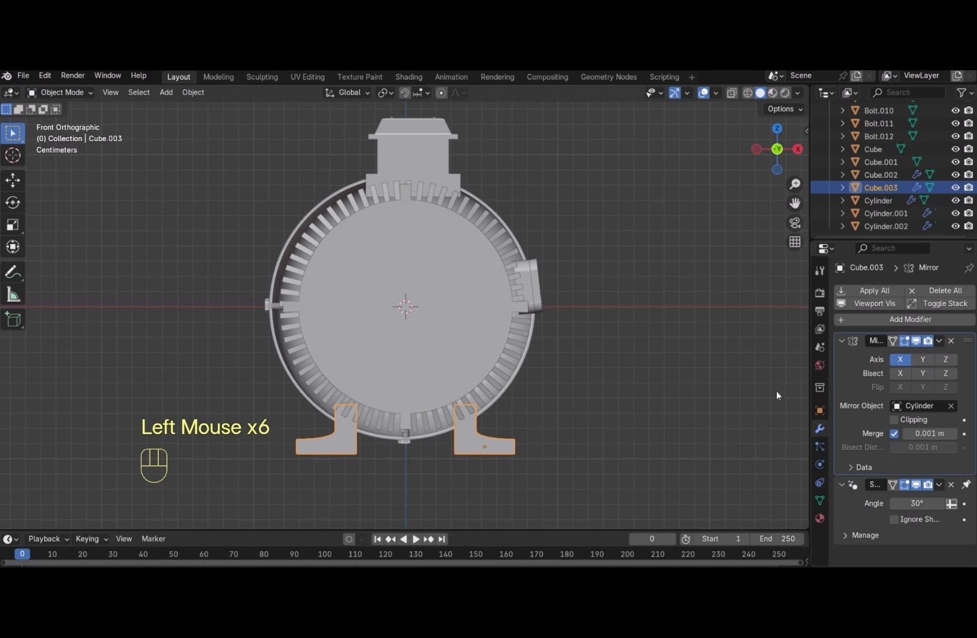
Duplicate the rear cover's top bolt and move the copy along Y to the top lug at the shaft end
left_click_drag(777, 149, 718, 155)
scroll(663, 286, "down", 4)
mouse_move(786, 168)
left_mouse_down()
mouse_move(756, 161)
mouse_move(771, 150)
mouse_move(730, 153)
mouse_move(771, 176)
left_mouse_up()
scroll(650, 261, "up", 4)
scroll(650, 262, "down", 2)
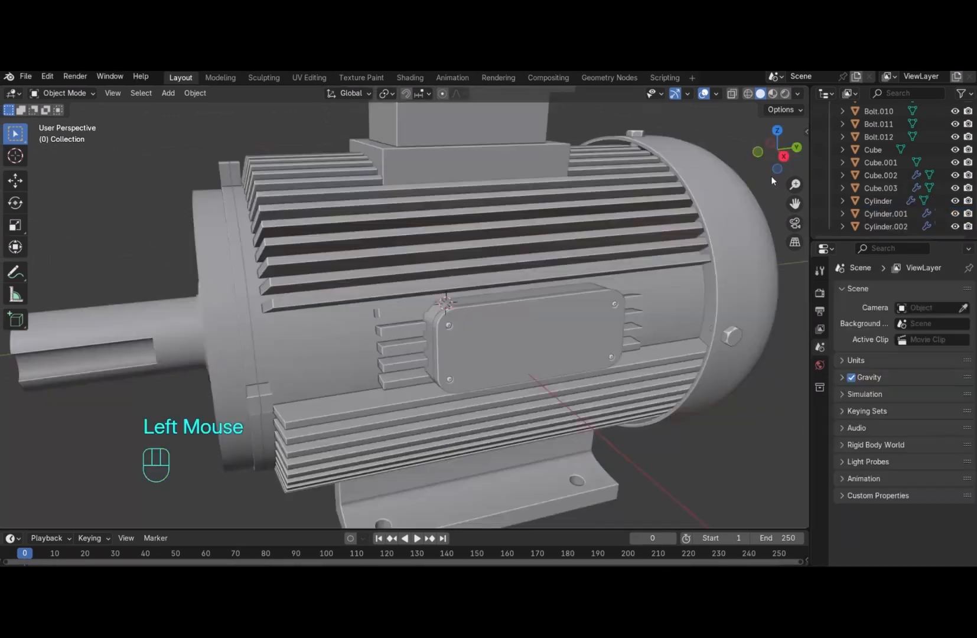
scroll(659, 191, "down", 1)
left_click(598, 162)
key("shift+d")
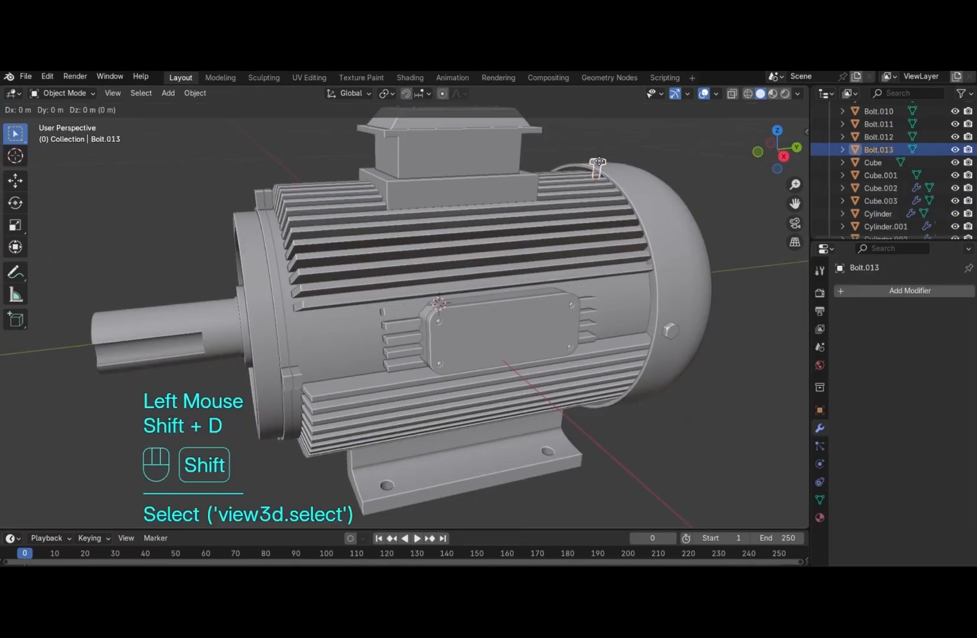
key("g")
key("y")
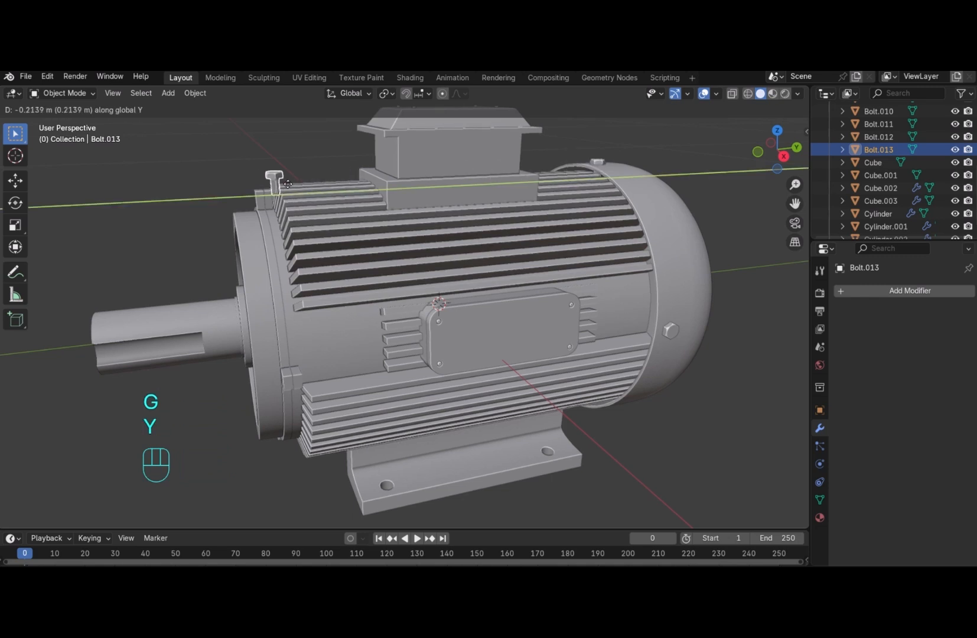
left_click(270, 187)
Scale the copied bolt by about 0.664 and rotate it 90° about the X axis
left_click_drag(768, 155, 775, 155)
key("s")
left_click(591, 245)
key("r")
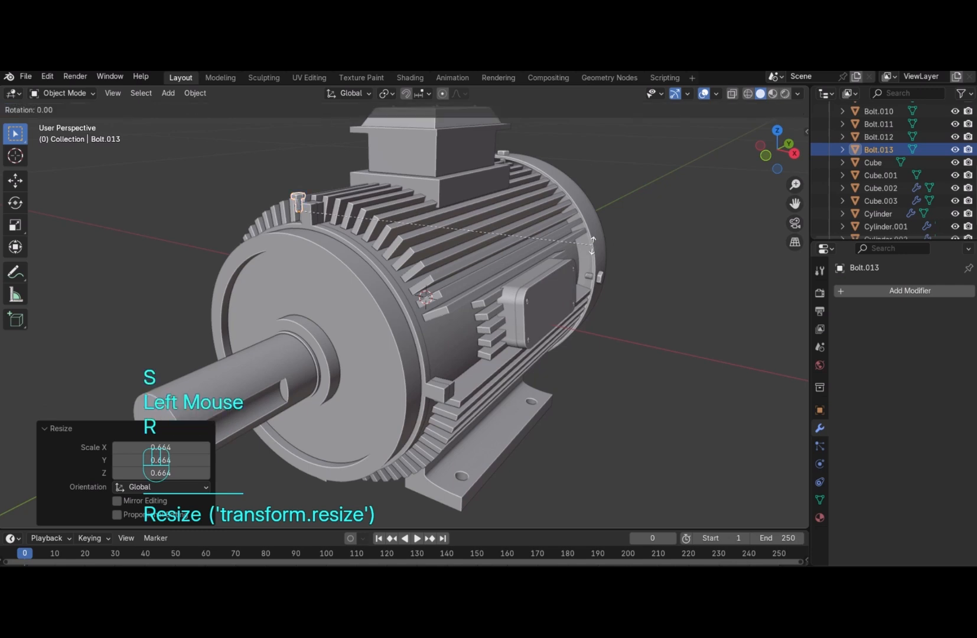
key("x")
key("9")
key("0")
key("Return")
Lower the bolt slightly along Z to centre it on the top lug and scale it by about 0.848
key("KP_1")
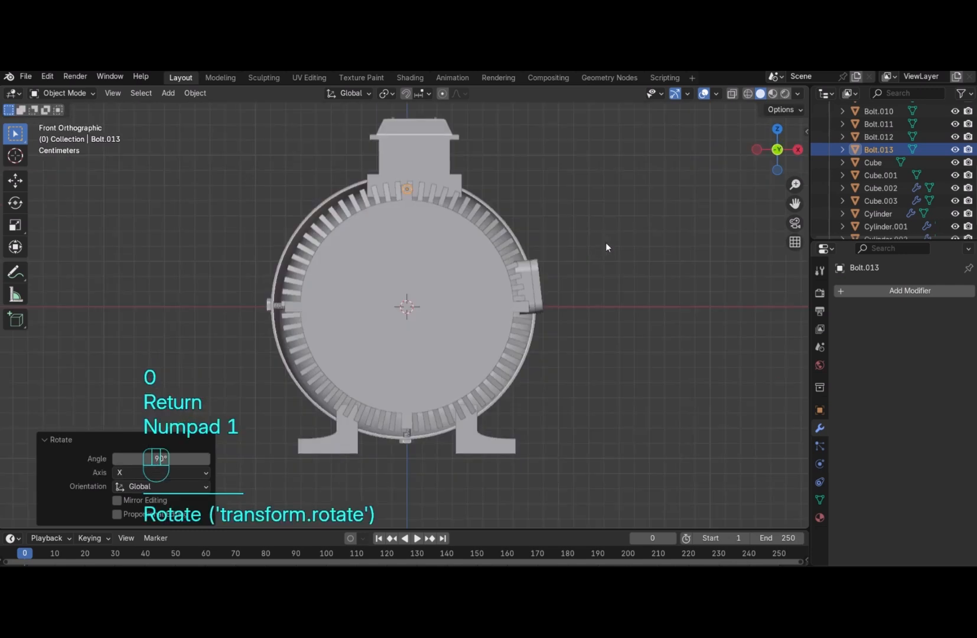
key("g")
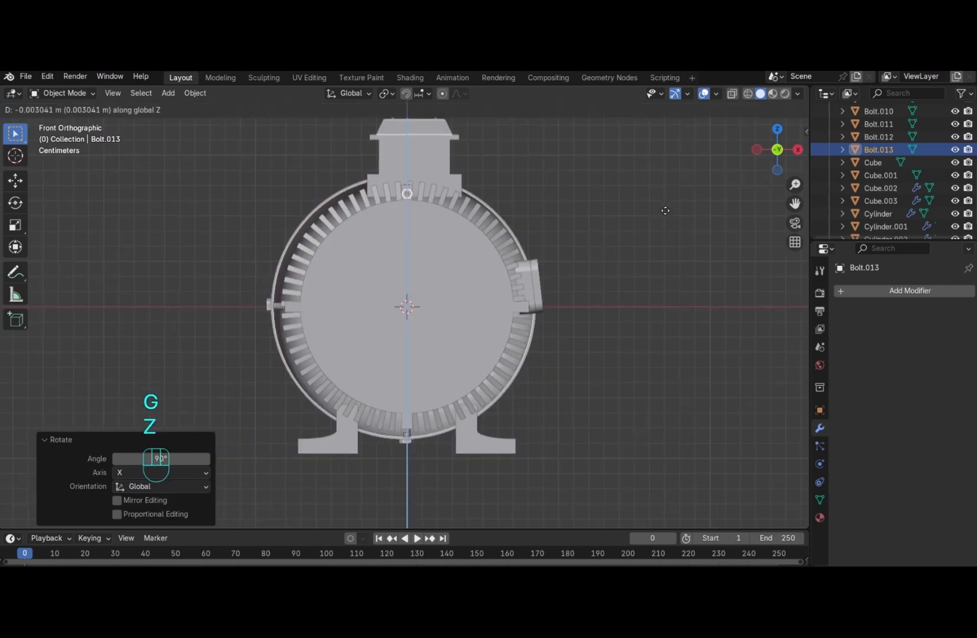
left_click(665, 211)
key("s")
left_click(650, 218)
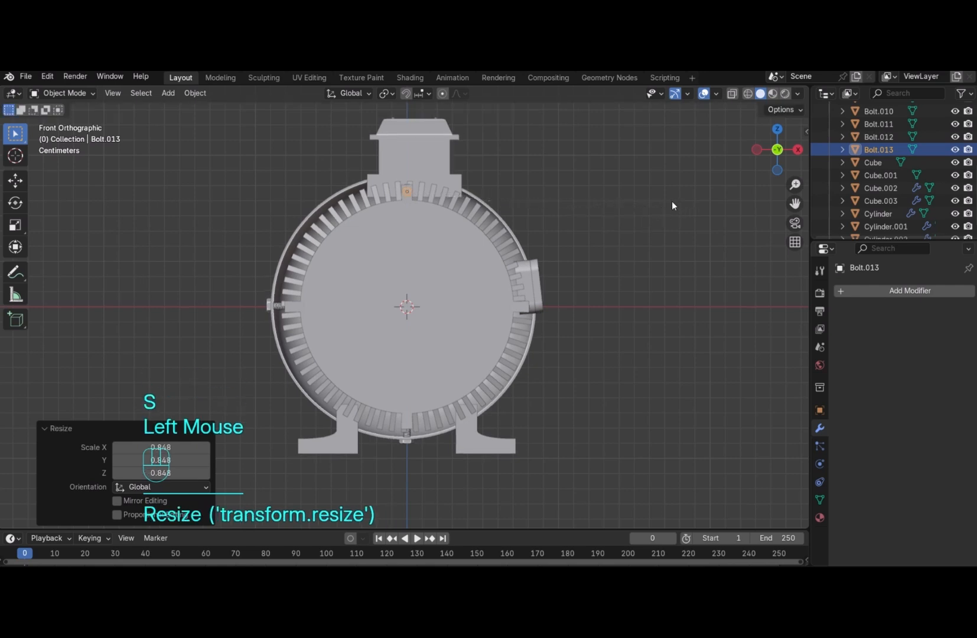
Move the bolt along Y until it sits in the front face of the top lug
left_click_drag(778, 150, 698, 245)
key("g")
key("y")
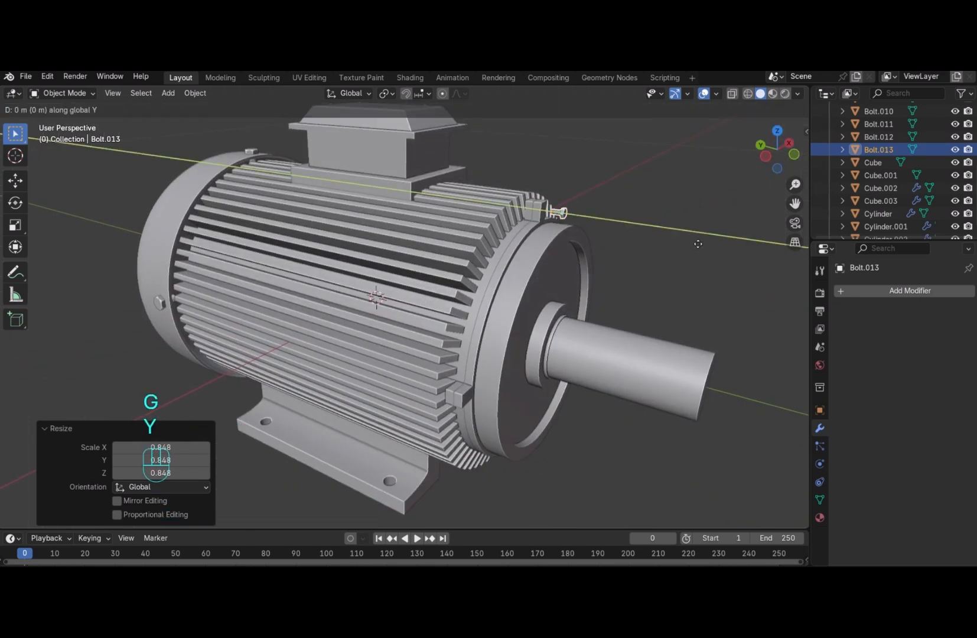
left_click(681, 241)
left_click(682, 239)
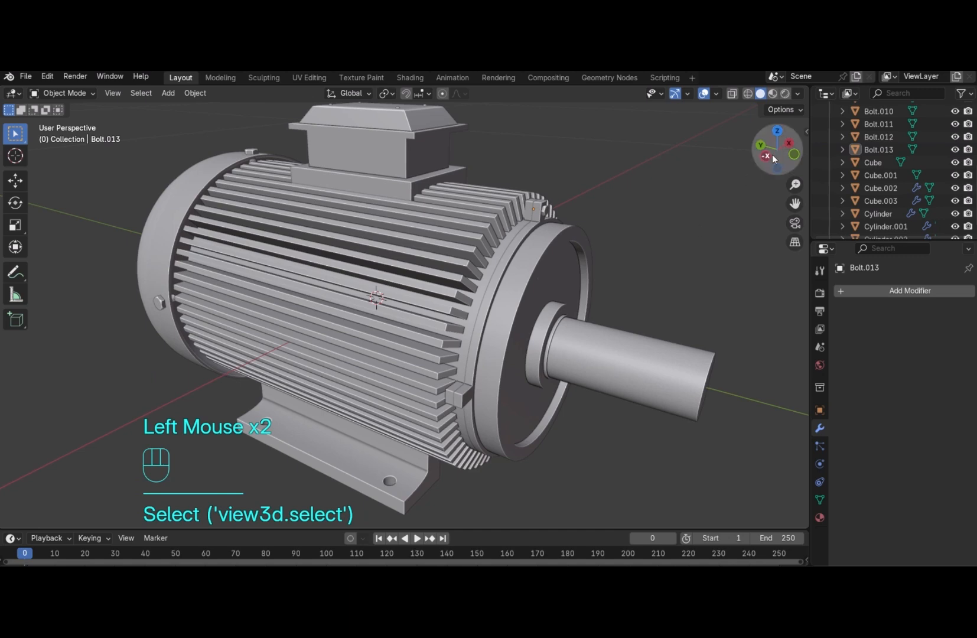
Duplicate the top lug bolt in the wireframe front view and move the copy about -0.157 m along Z to the bottom lug
left_click_drag(770, 157, 485, 235)
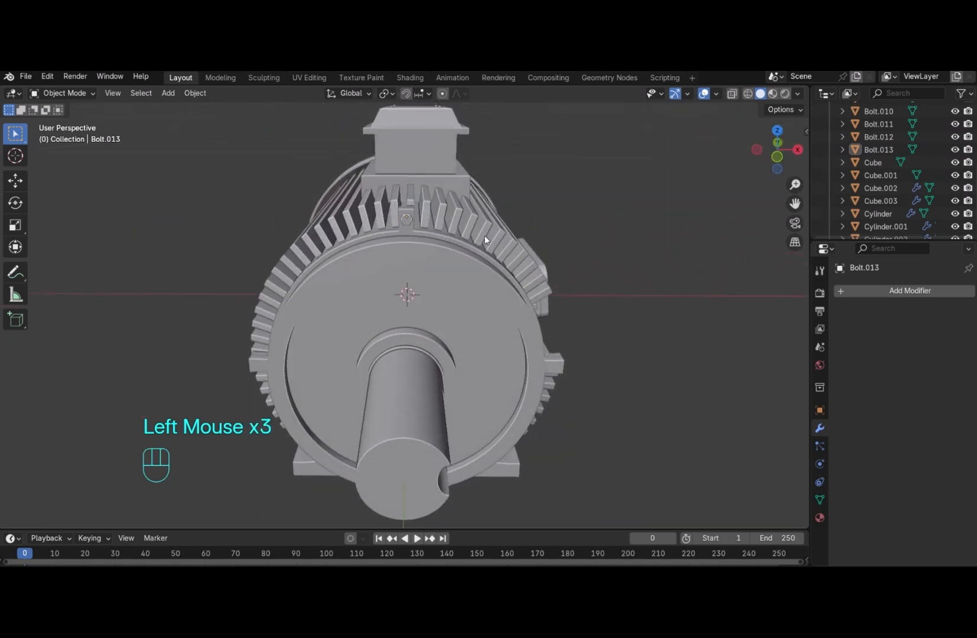
left_click(406, 221)
key("KP_1")
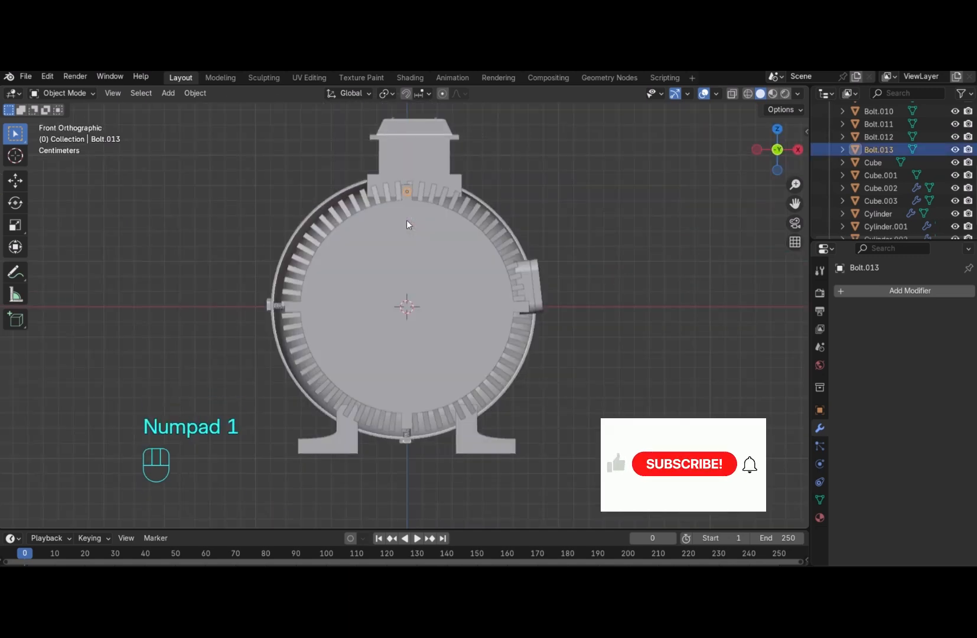
key("z")
key("KP_4")
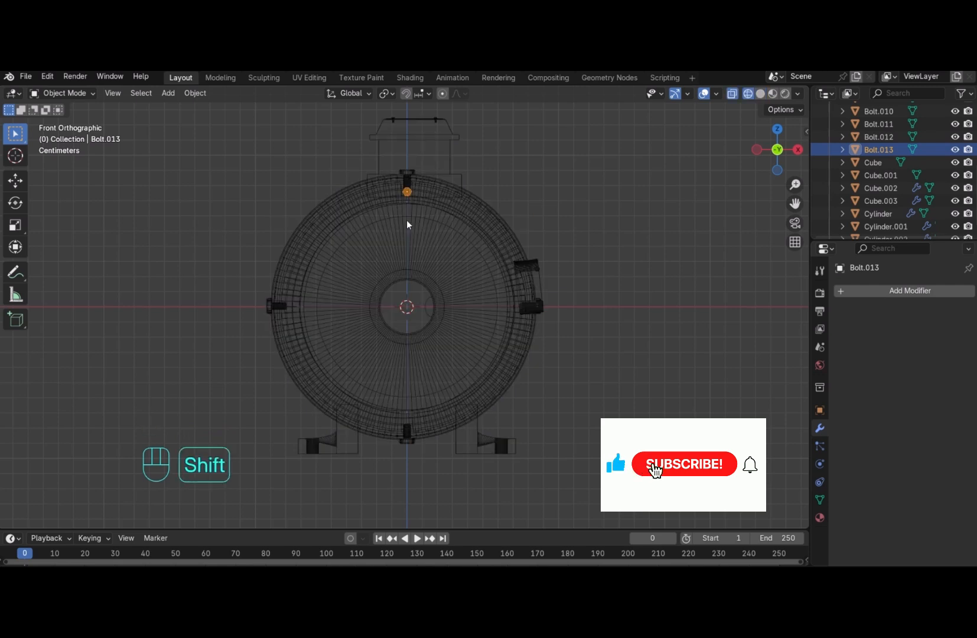
key("shift+d")
key("g")
key("z")
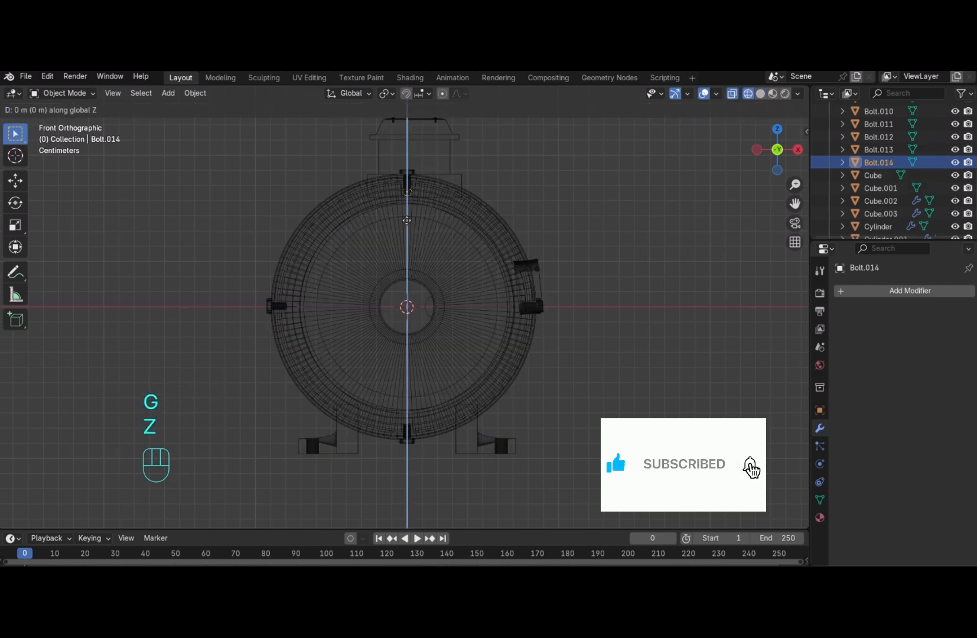
left_click(420, 464)
Return to solid shading and raise the bottom bolt about 0.0057 m along Z to centre it on its lug
left_click_drag(784, 165, 763, 175)
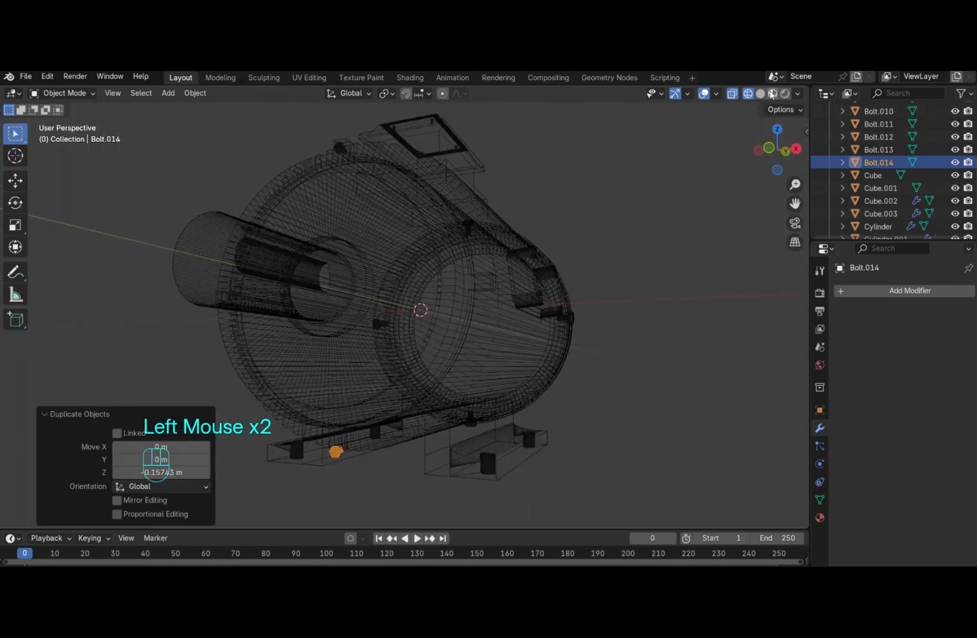
left_click(761, 93)
key("g")
key("z")
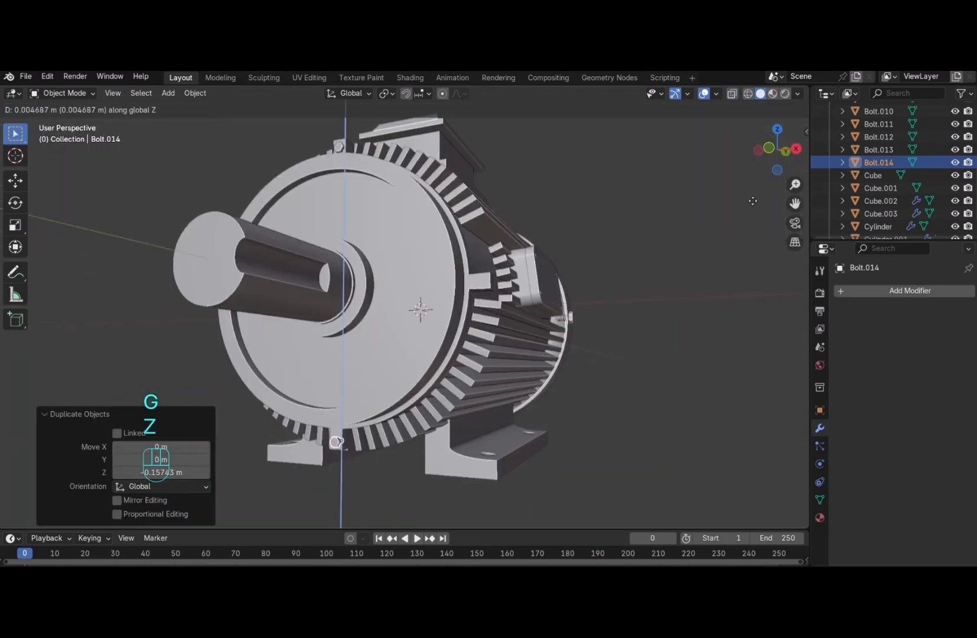
left_click(756, 195)
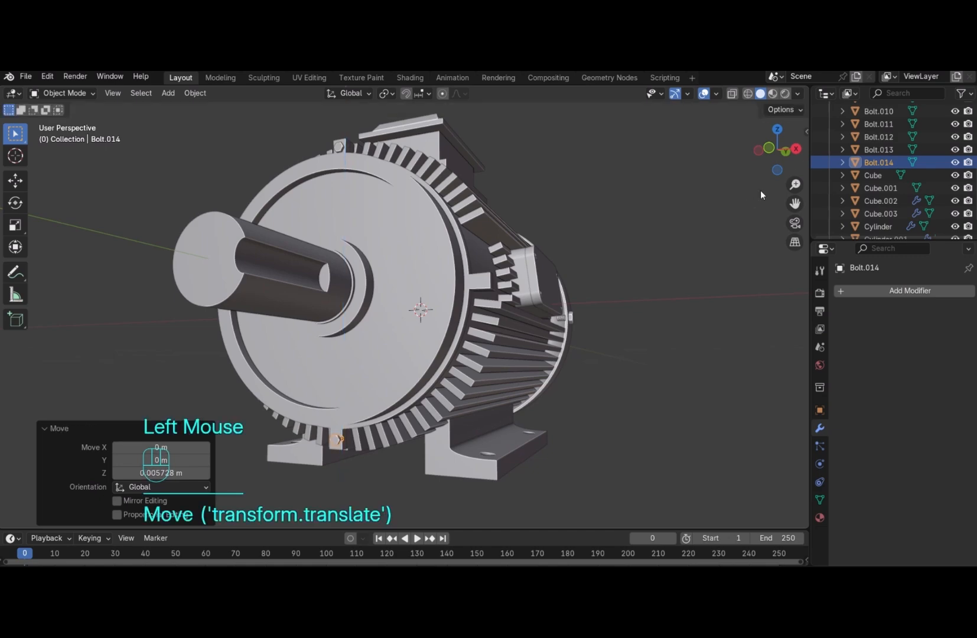
Duplicate the bottom lug bolt in wireframe front view and move the copy about 0.0757 m along Z and -0.0997 m along X
mouse_move(778, 149)
left_mouse_down()
mouse_move(763, 152)
mouse_move(777, 159)
left_mouse_up()
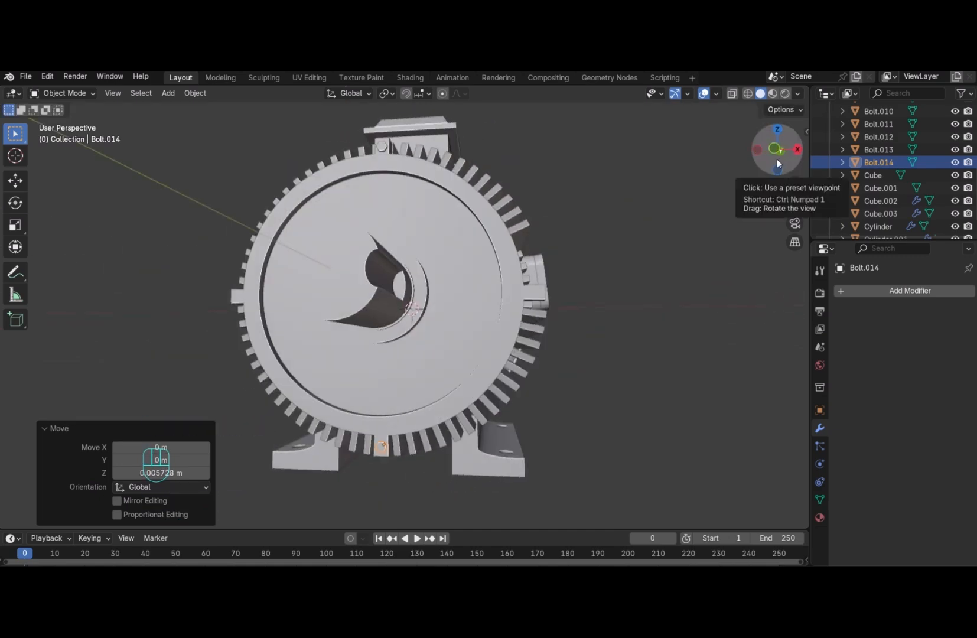
left_click(748, 93)
key("KP_1")
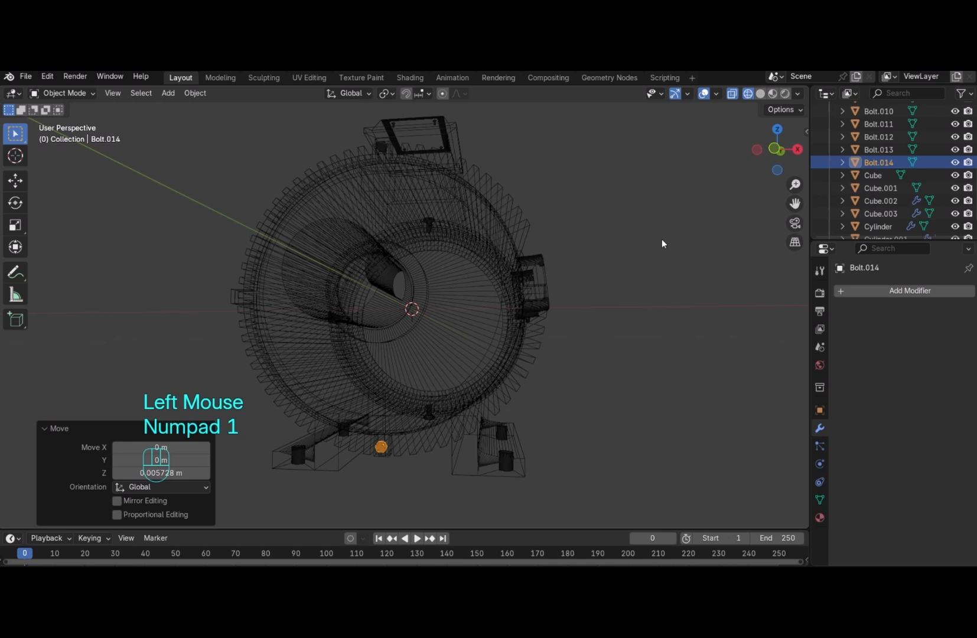
key("KP_1")
key("shift+d")
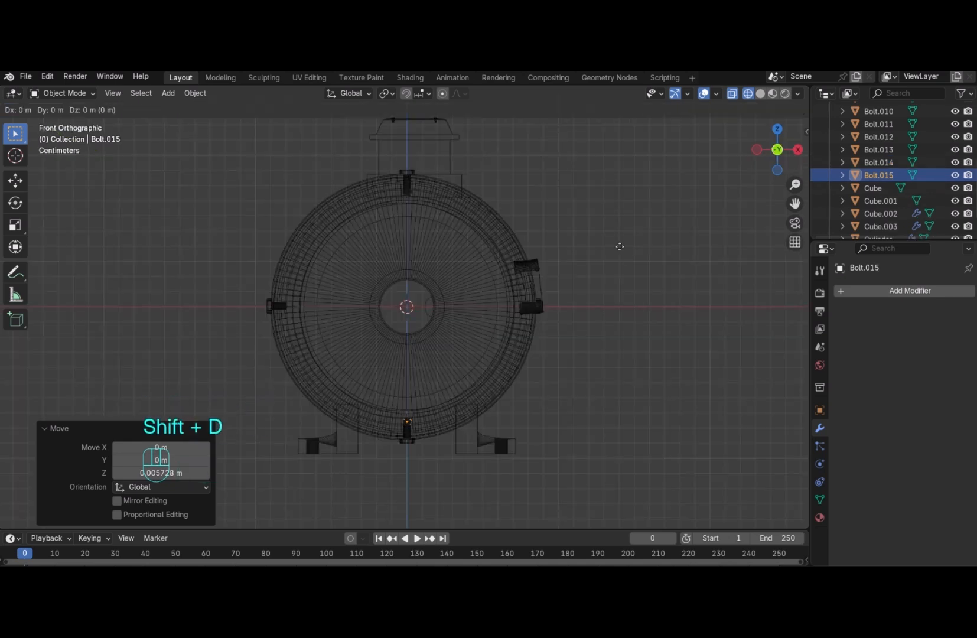
key("g")
key("z")
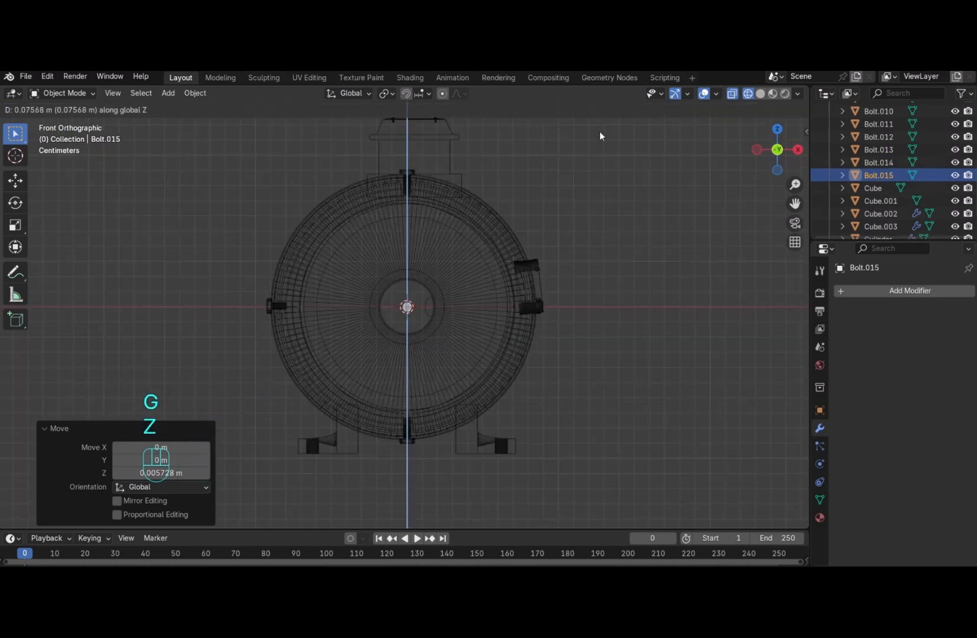
left_click(599, 136)
key("g")
key("x")
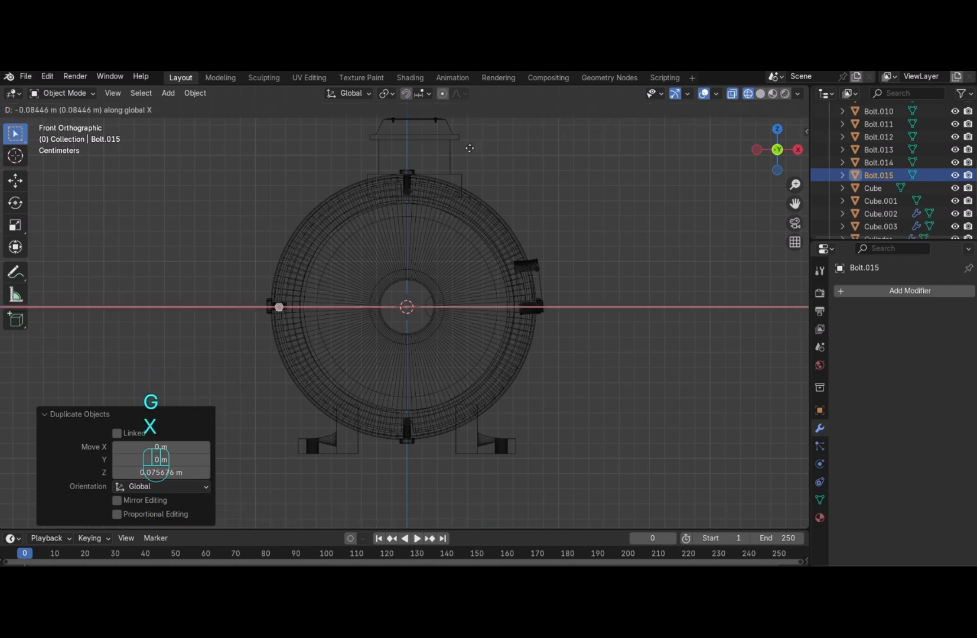
left_click(449, 152)
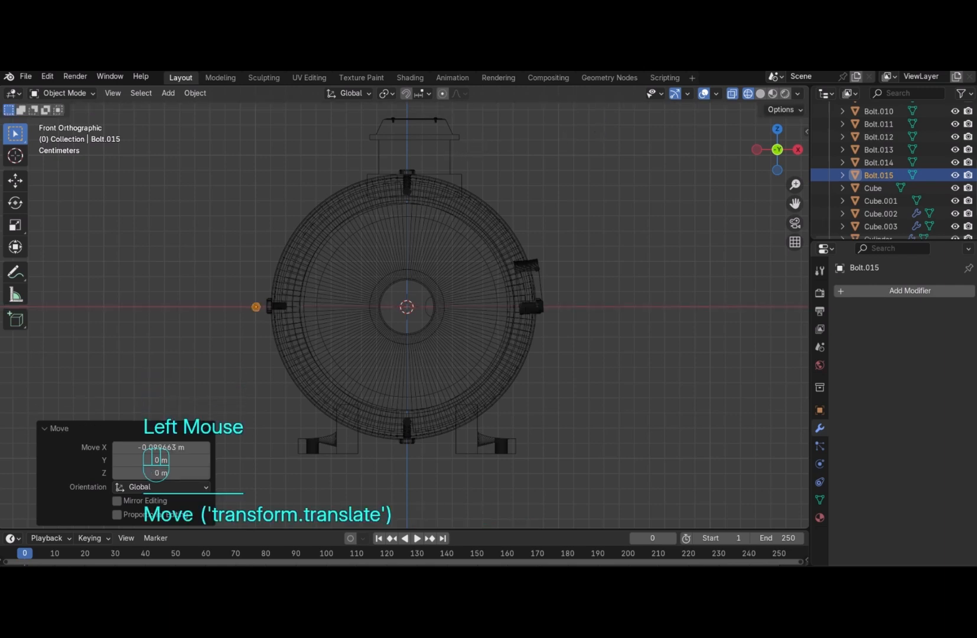
Rotate the side bolt copy 90° about the Y axis and 90° about the X axis
key("r")
key("y")
key("Return")
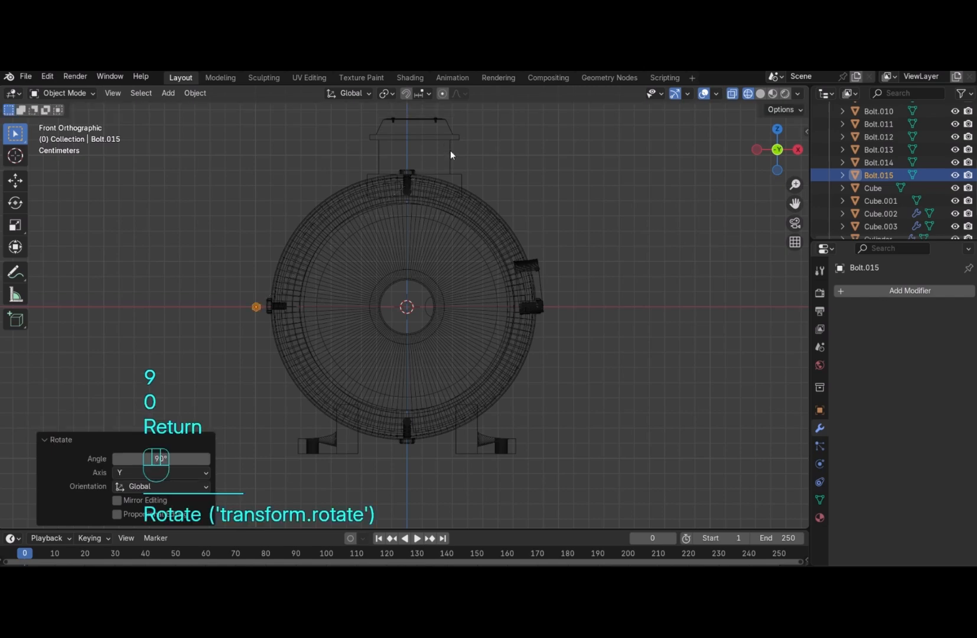
left_click_drag(777, 149, 750, 140)
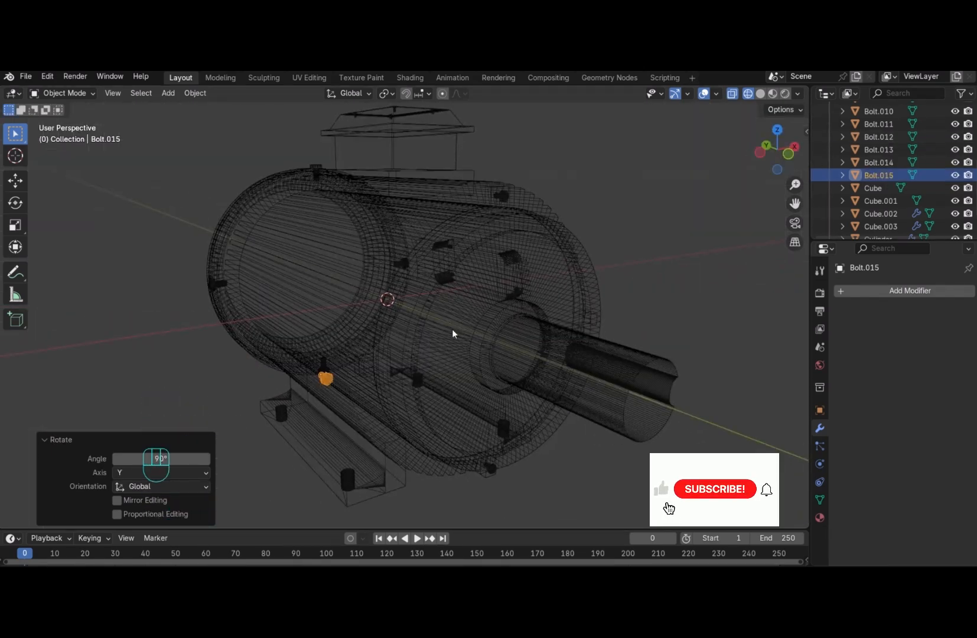
left_click(327, 380)
left_click(327, 380)
left_click(327, 380)
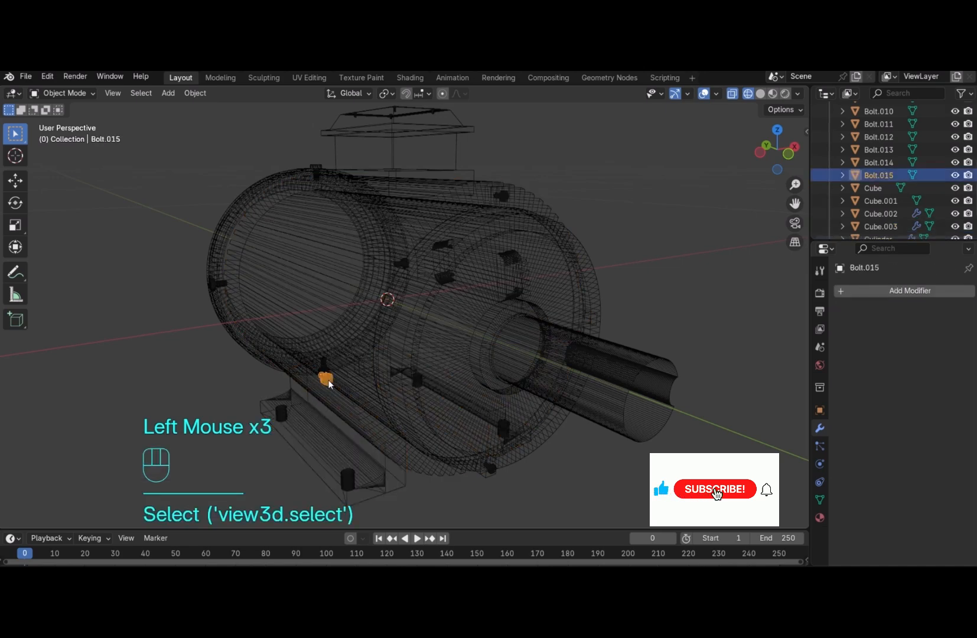
key("r")
key("x")
key("9")
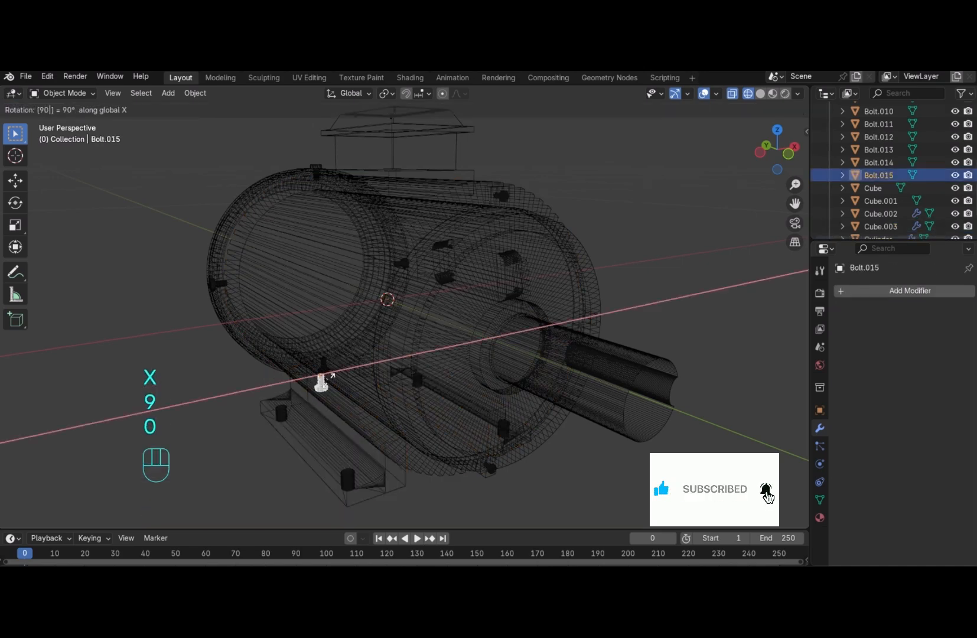
key("Return")
Rotate the side bolt copy 90° about the Z axis and another 90° about the X axis
key("r")
key("z")
key("9")
key("0")
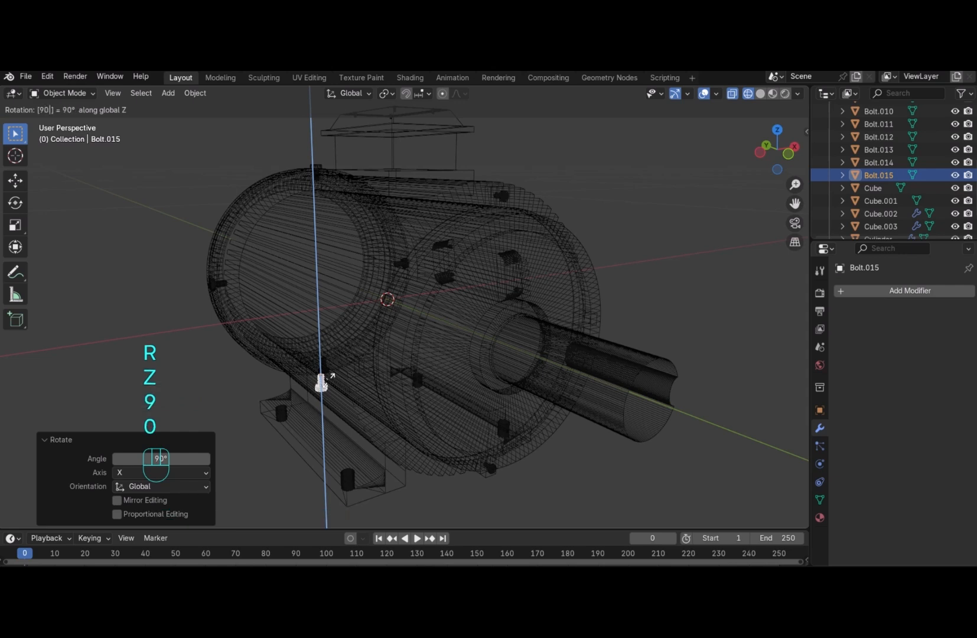
key("Return")
key("r")
key("x")
key("9")
key("0")
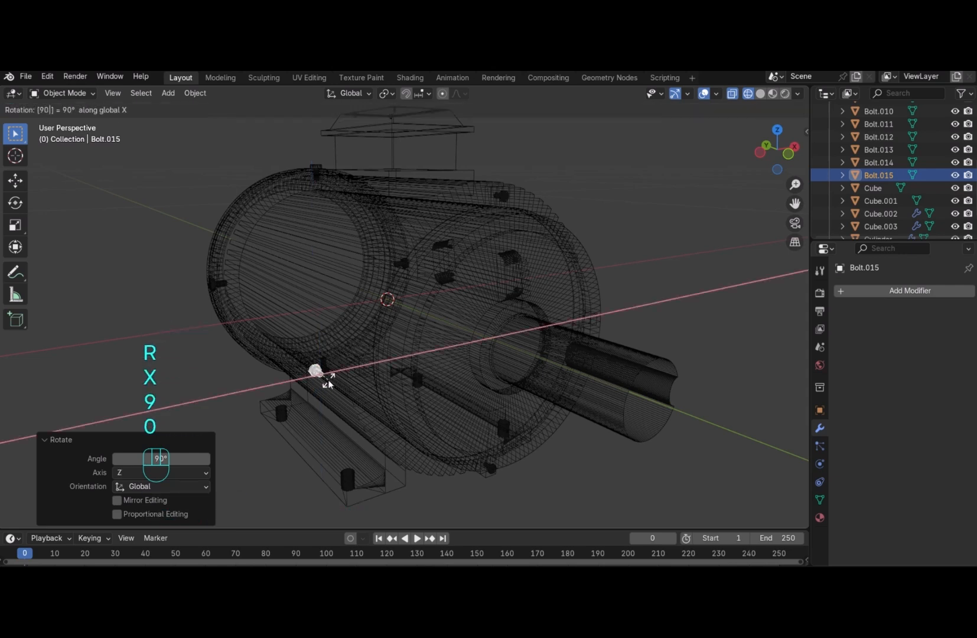
key("Return")
Rotate the side bolt copy 900° about the Y axis
type("ry9")
type("00")
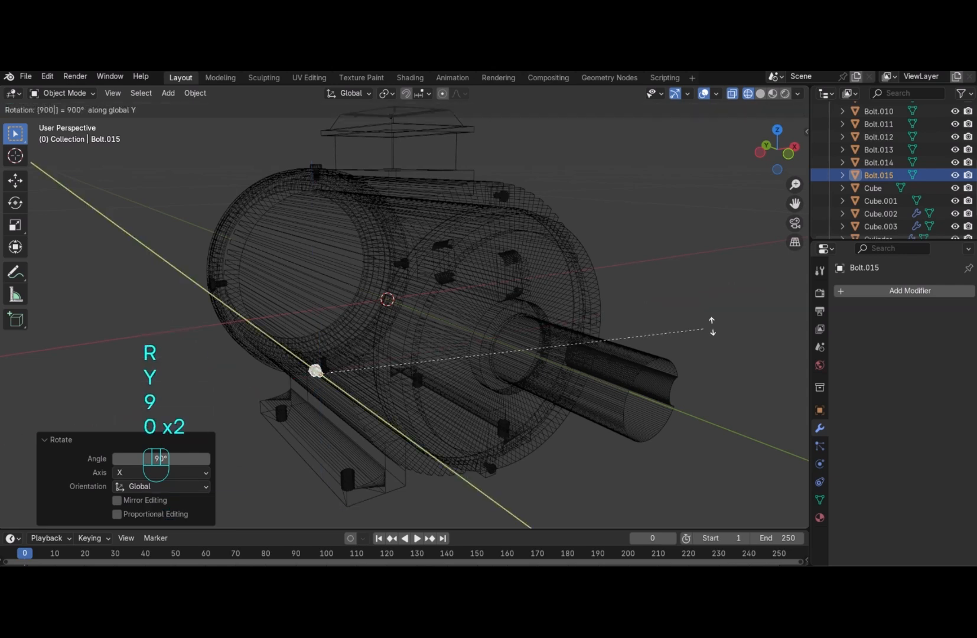
left_click(713, 331)
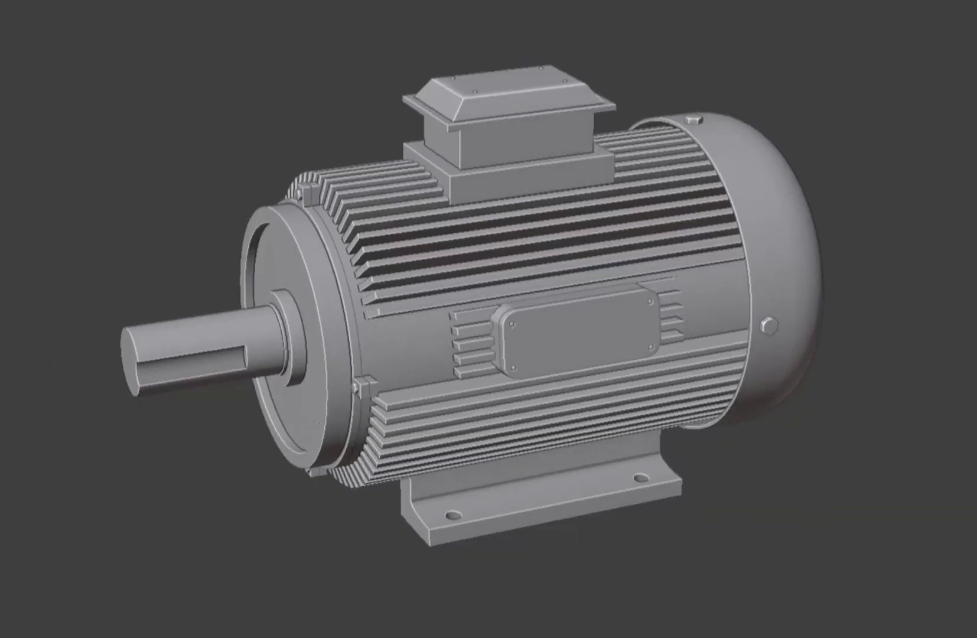